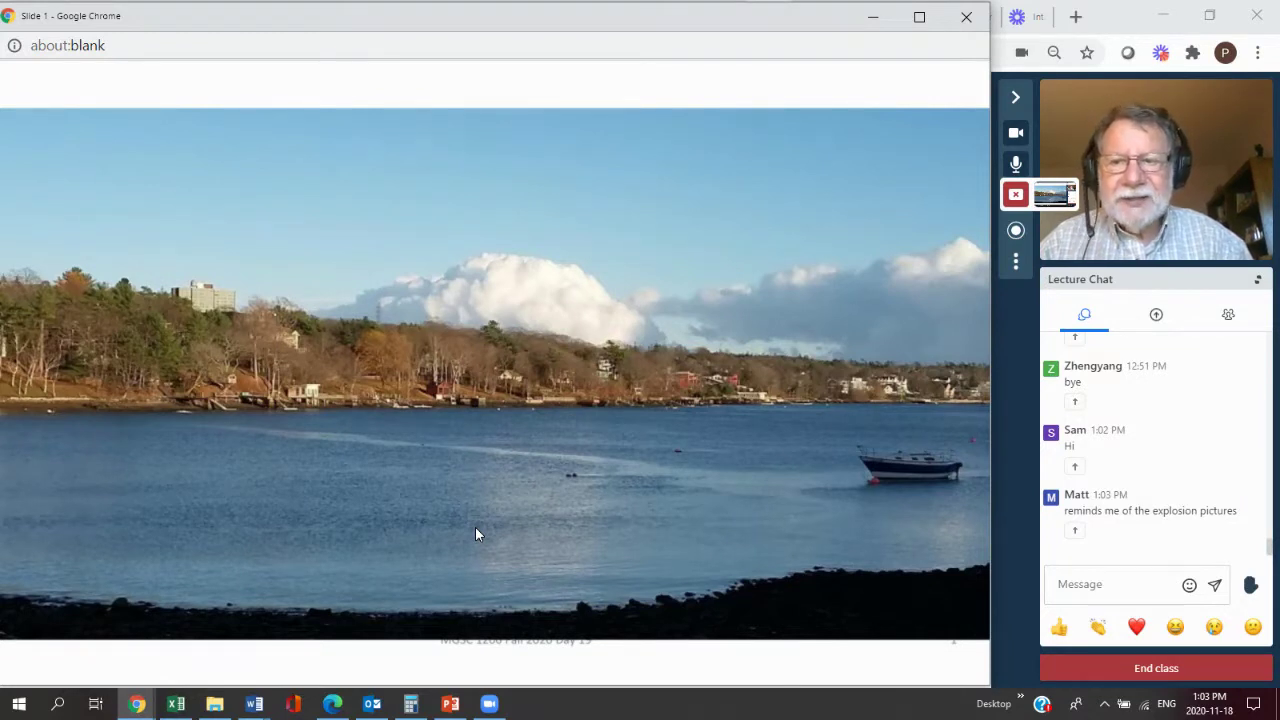
Switch to the Survey 2019 and 2020 Assignment4 workbook in Excel and permanently delete Sheet1 with the correlation matrix.
mouse_move(361, 550)
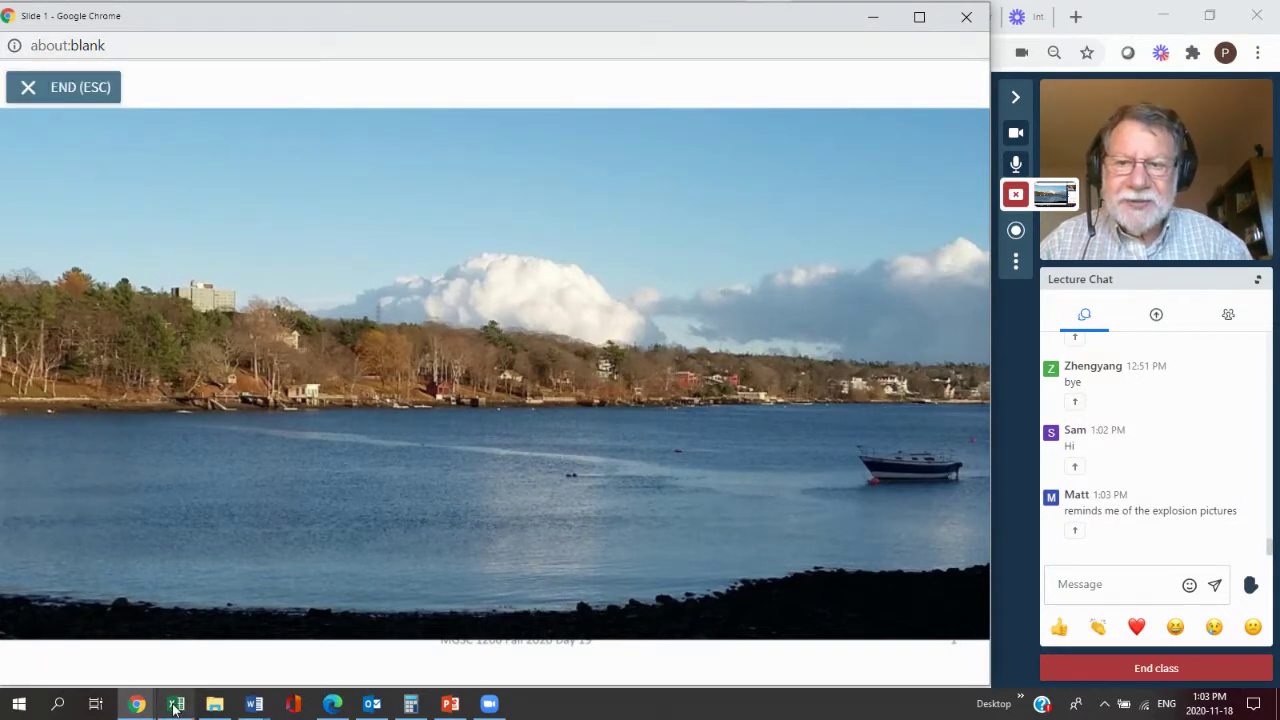
mouse_move(175, 706)
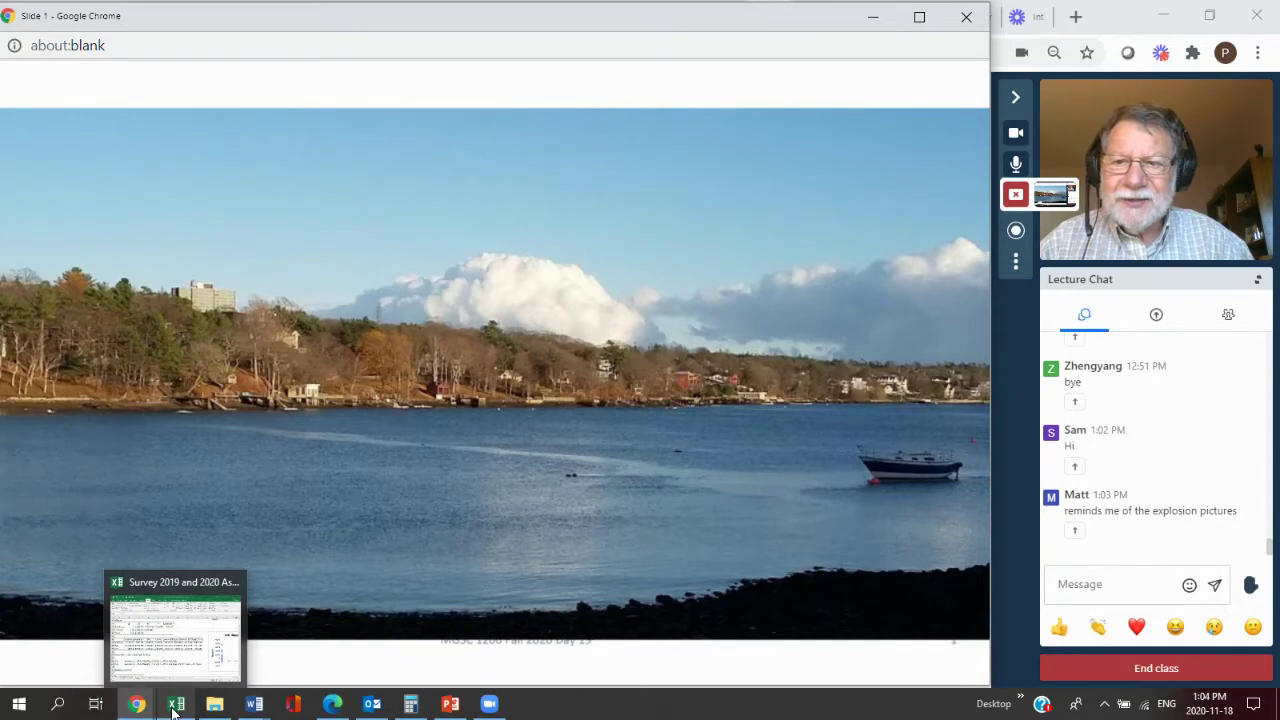
click(175, 705)
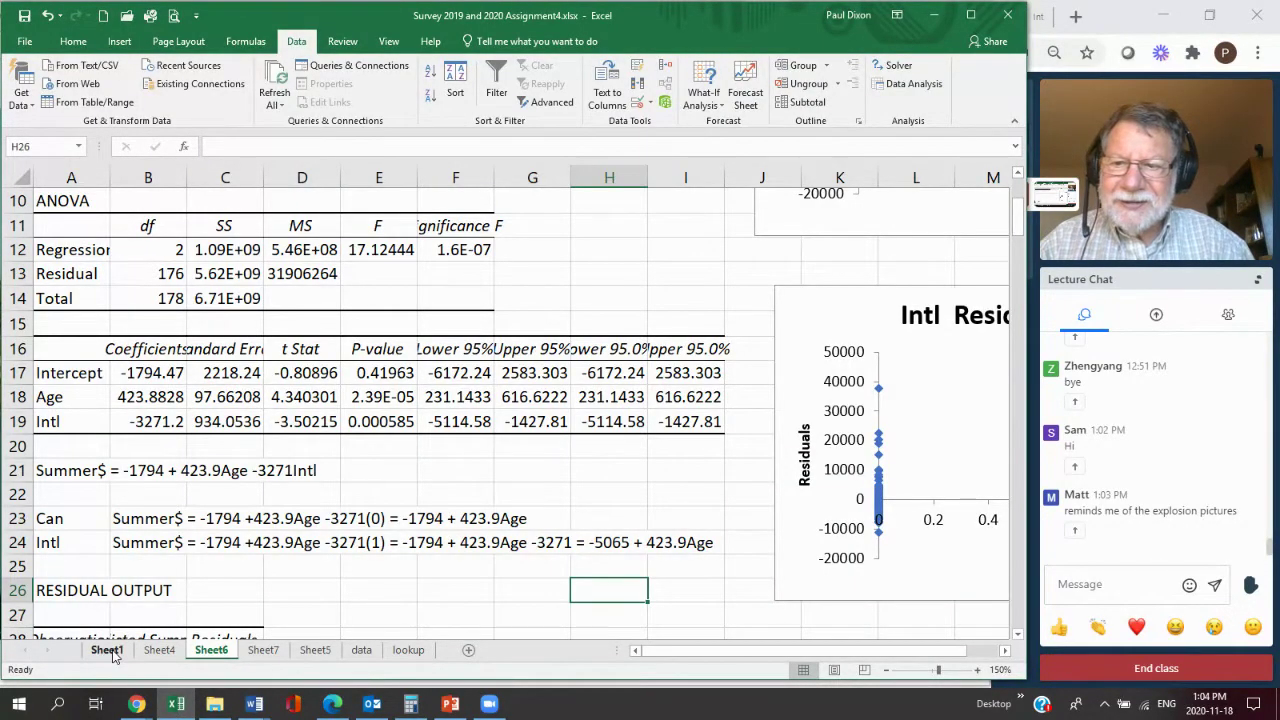
right_click(110, 652)
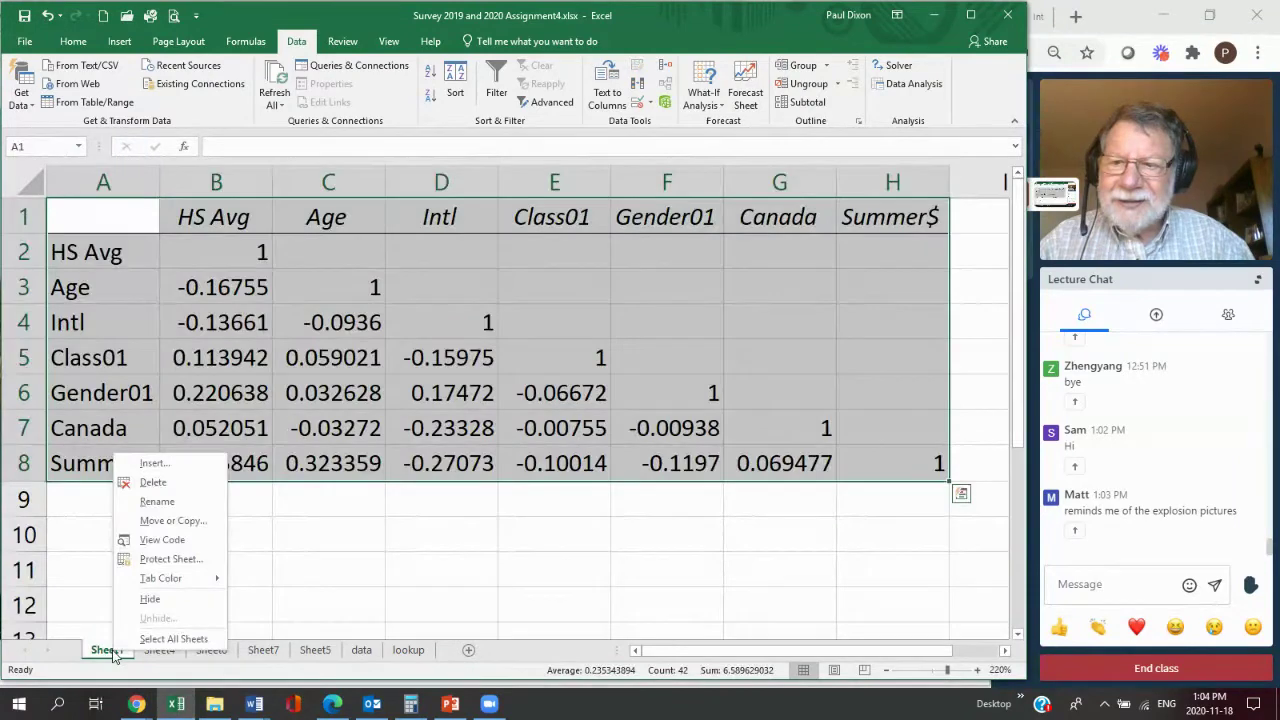
click(153, 482)
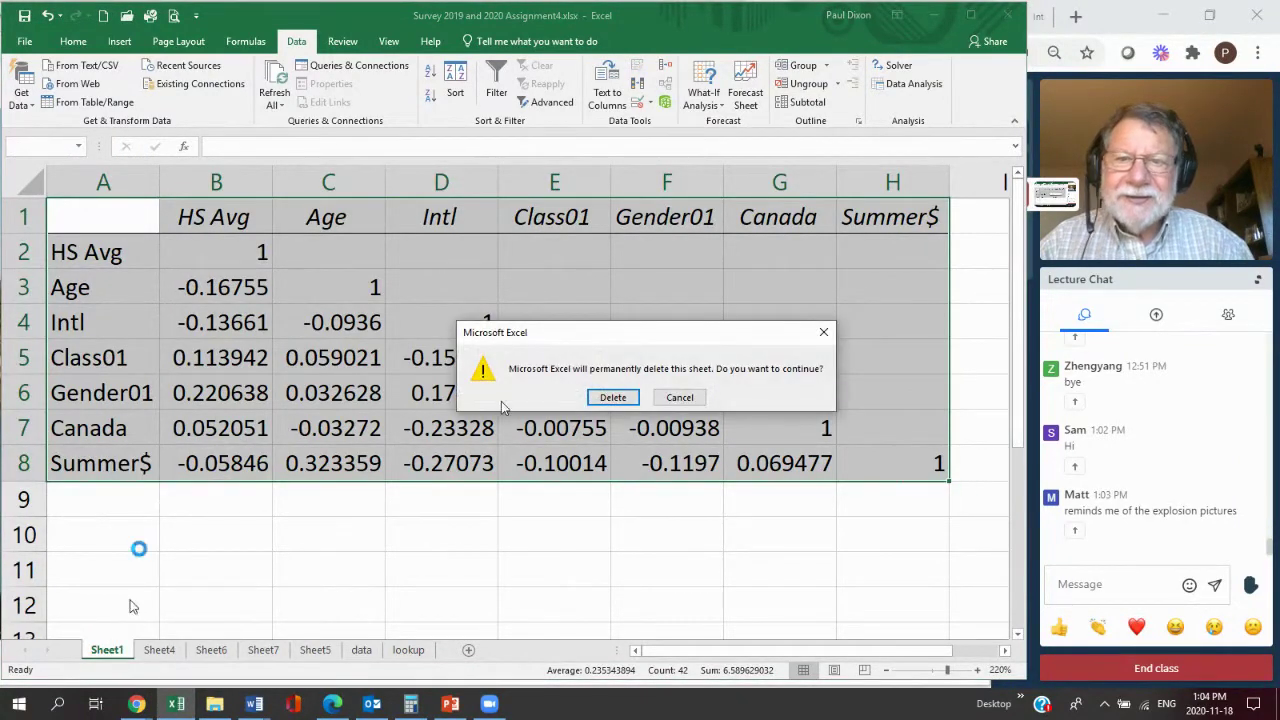
click(612, 397)
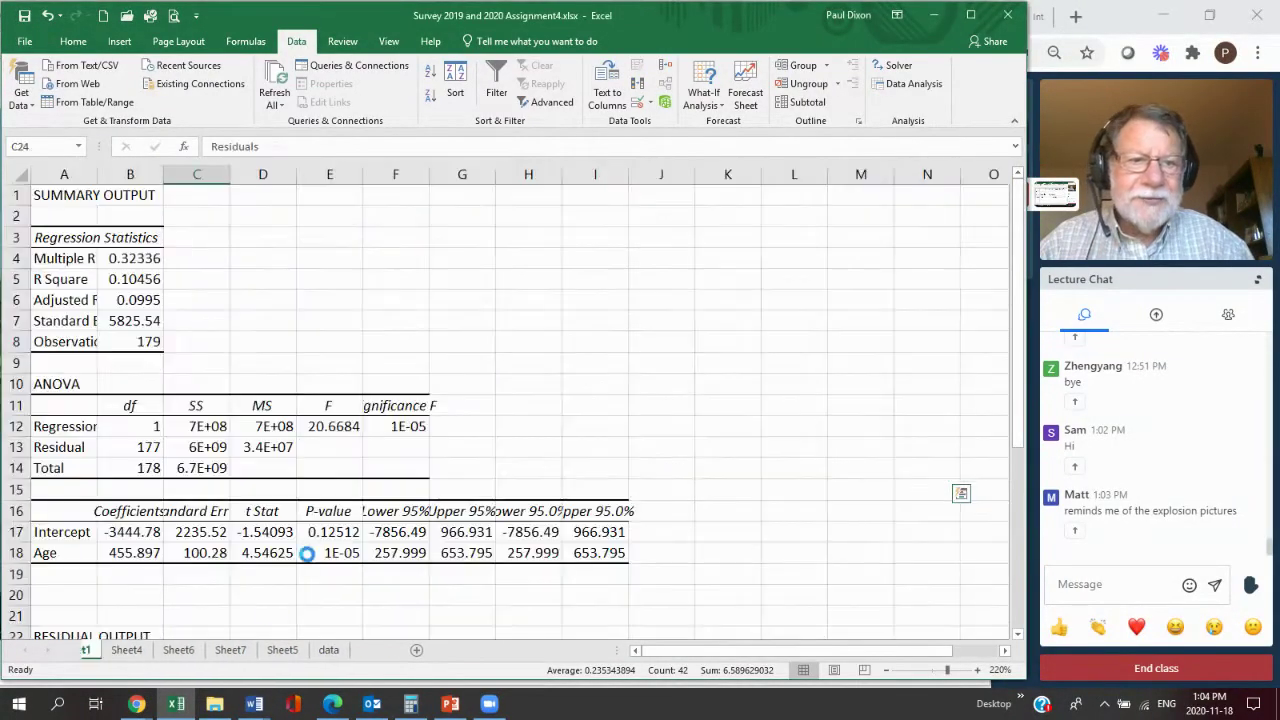
Permanently delete the regression output worksheets Sheet4 and Sheet6 from the workbook.
right_click(112, 652)
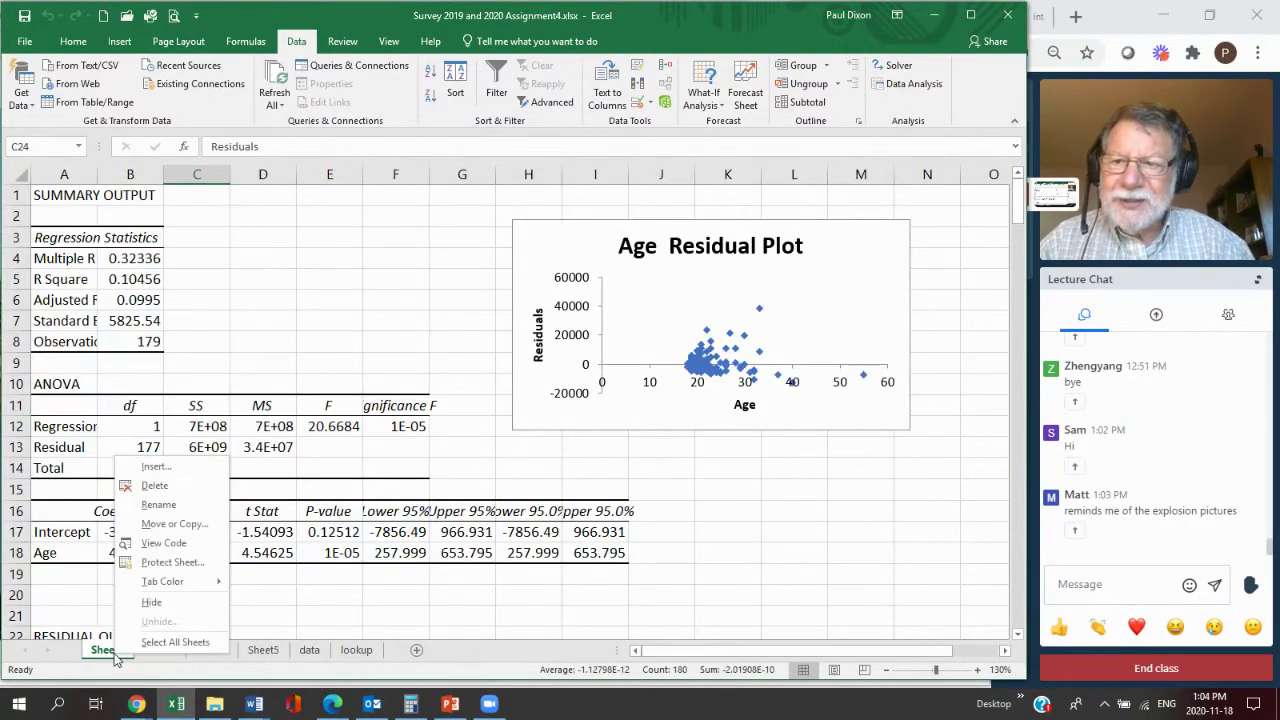
click(155, 487)
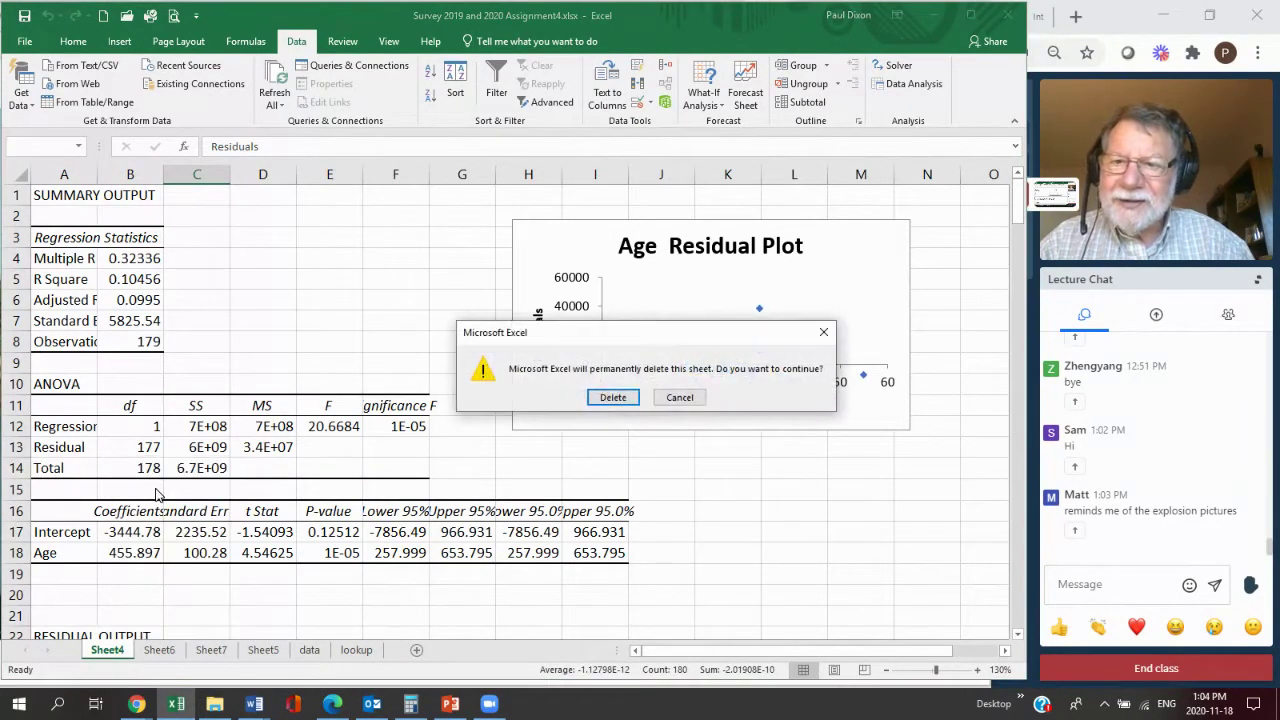
click(610, 397)
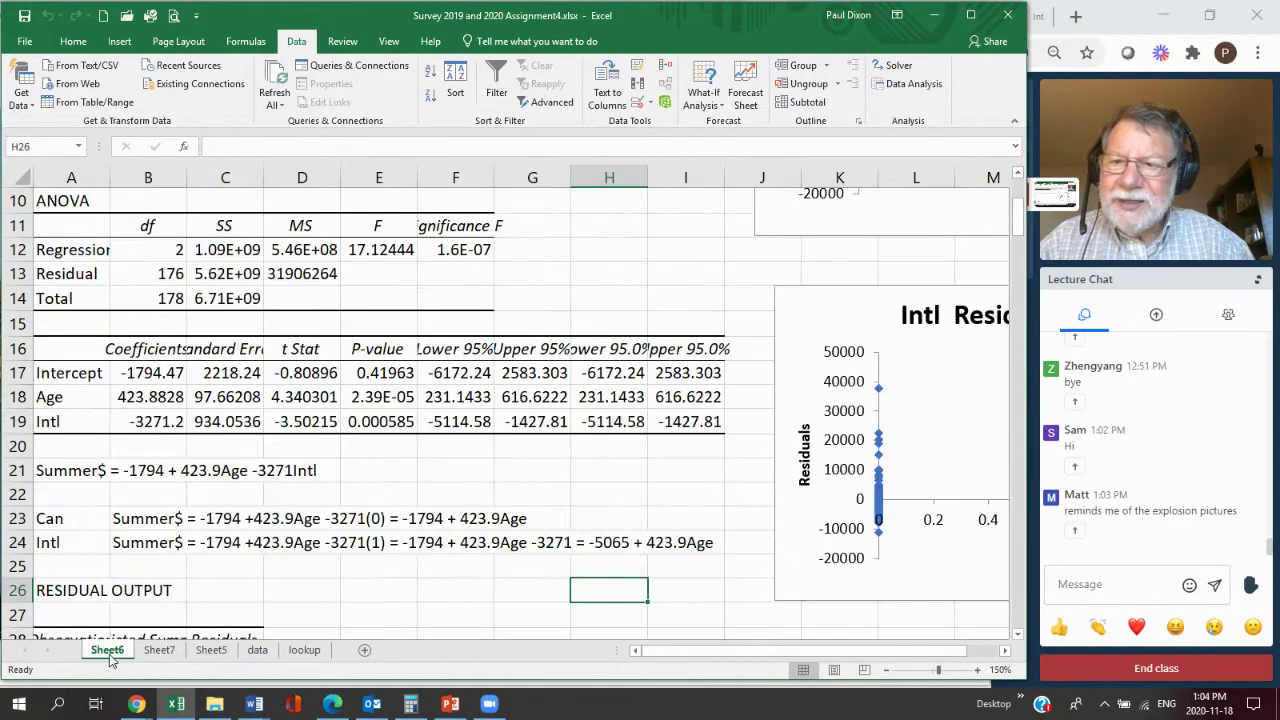
right_click(112, 652)
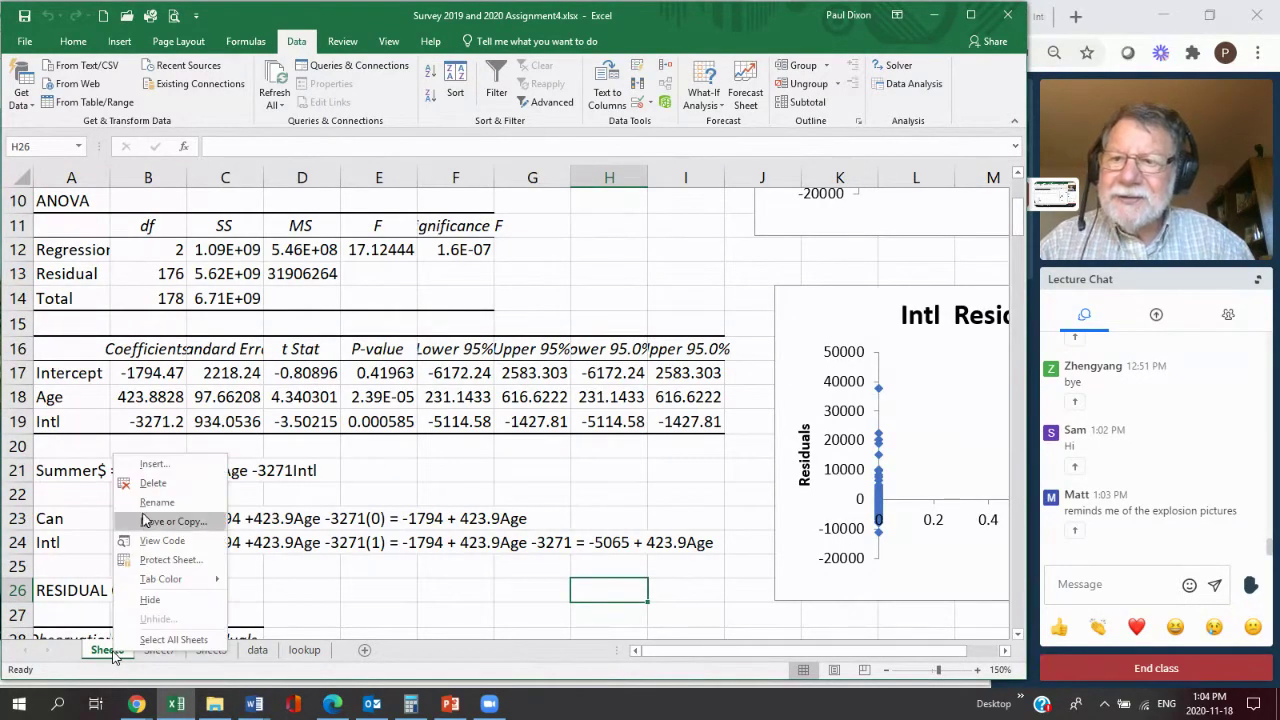
click(155, 487)
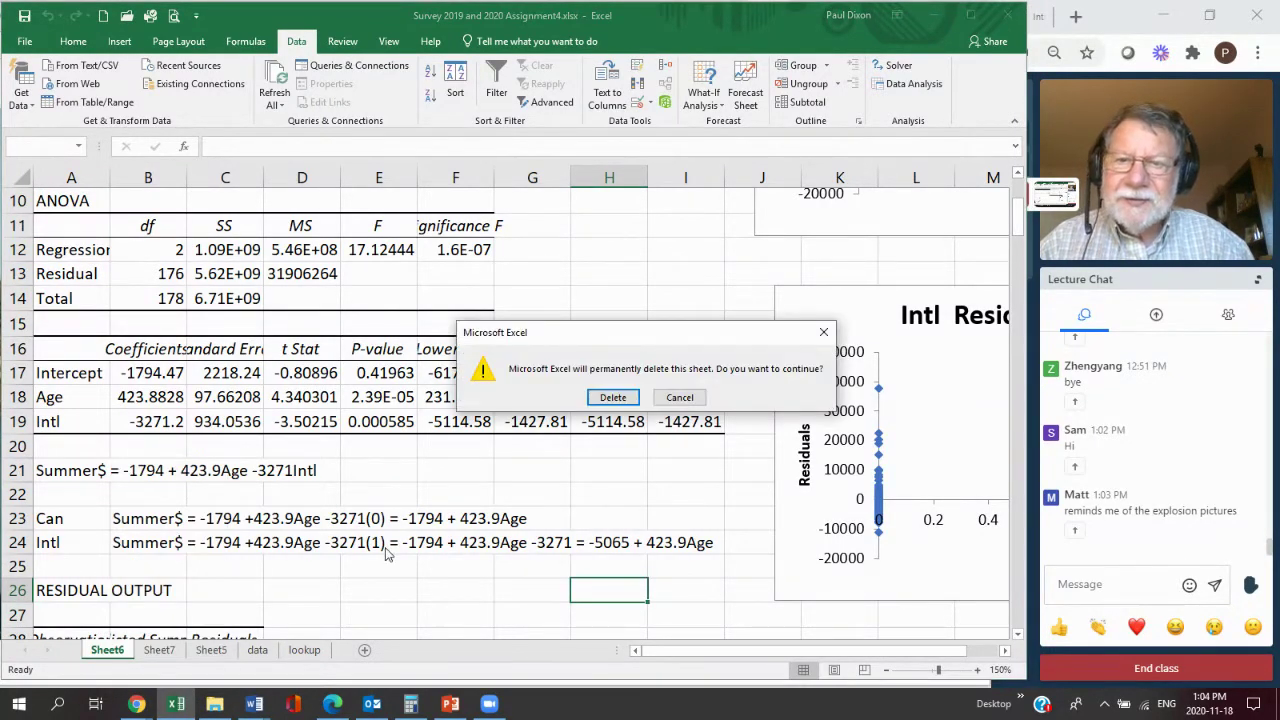
click(612, 397)
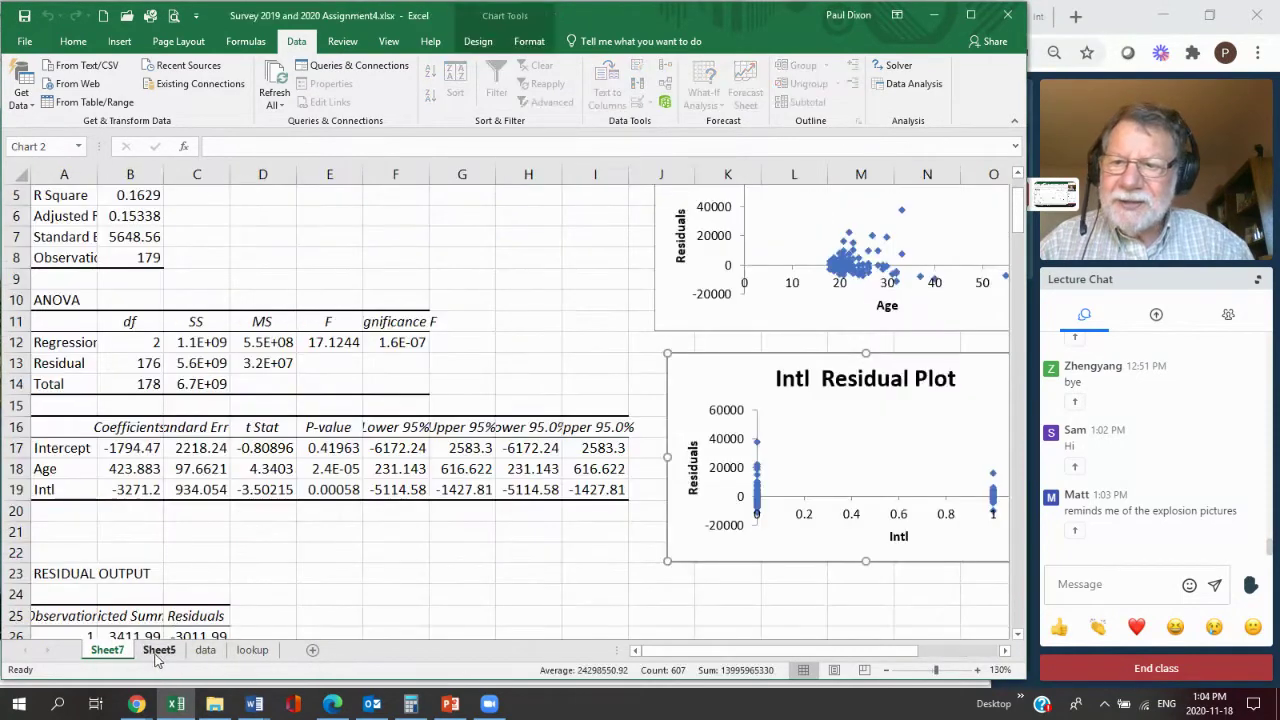
Permanently delete worksheets Sheet7 and Sheet5, leaving only the data and lookup sheets.
right_click(116, 652)
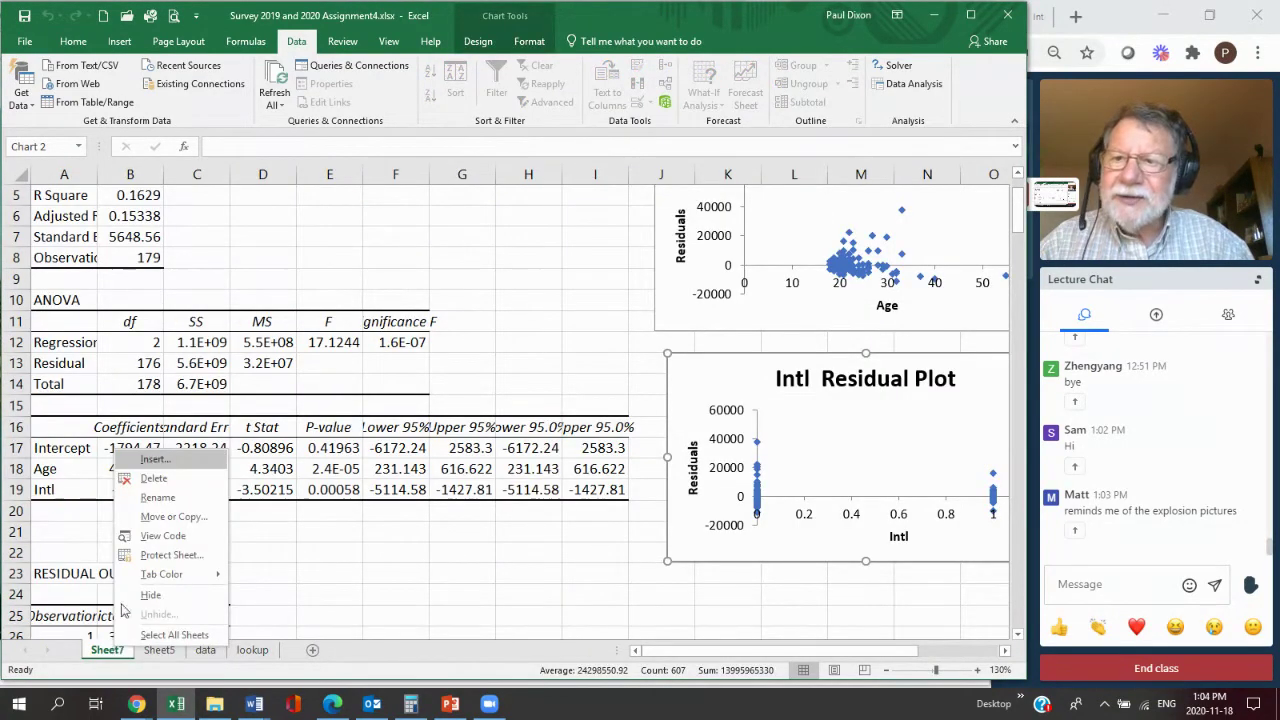
click(174, 484)
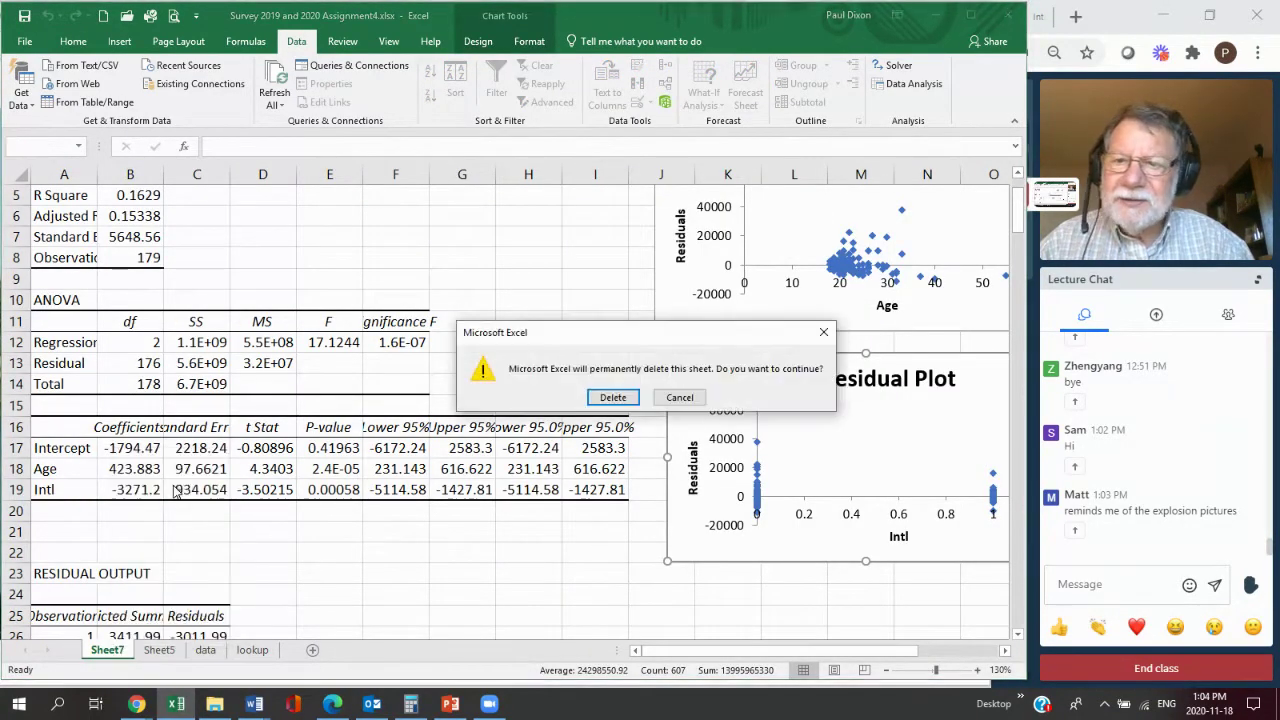
click(612, 398)
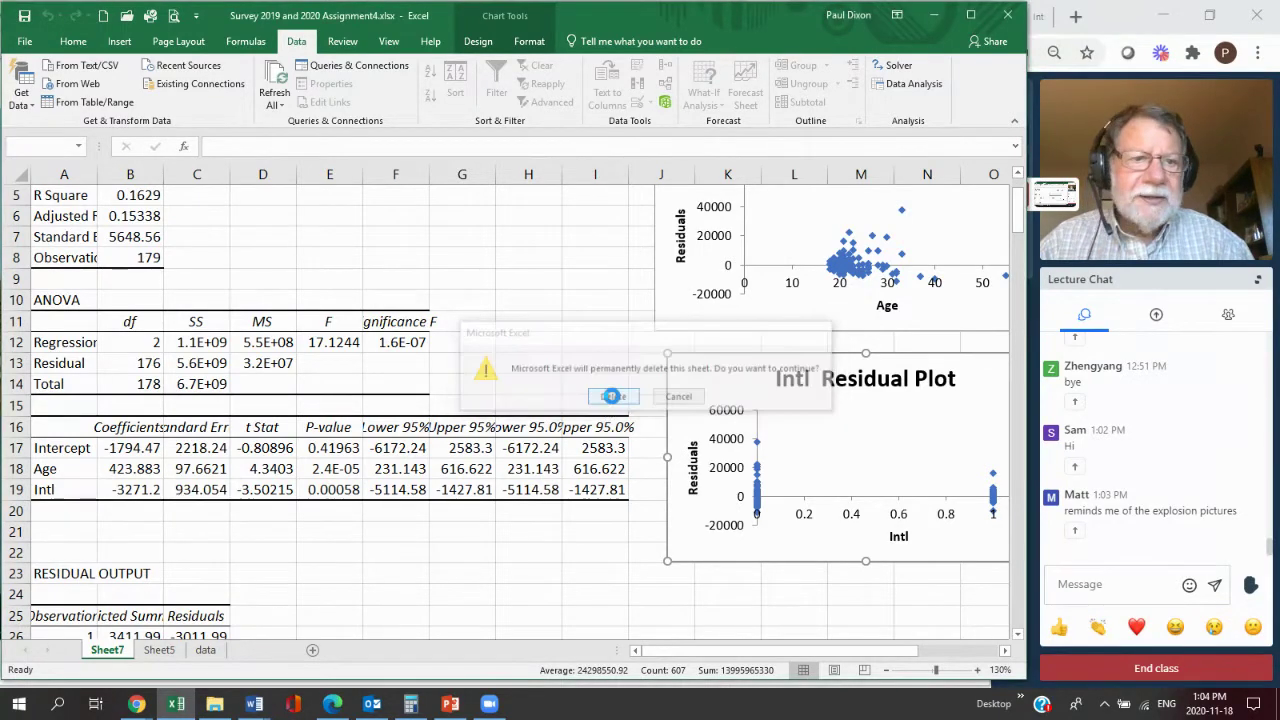
right_click(111, 652)
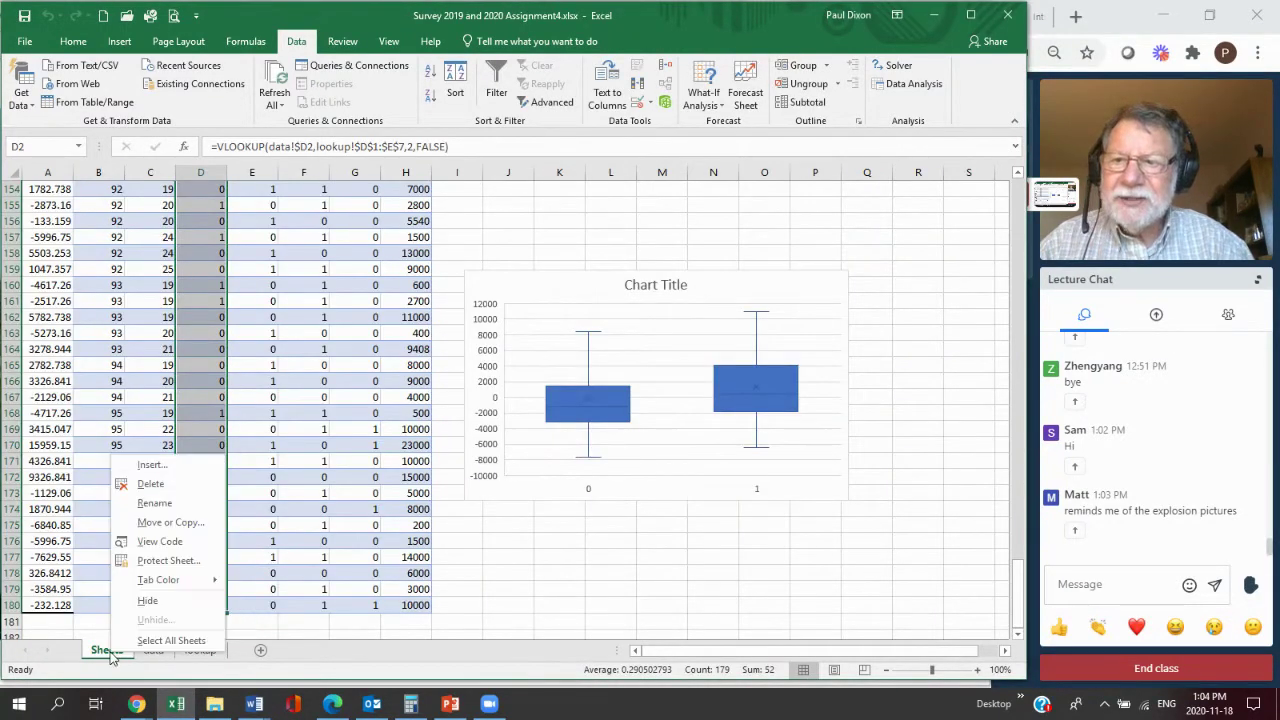
click(152, 484)
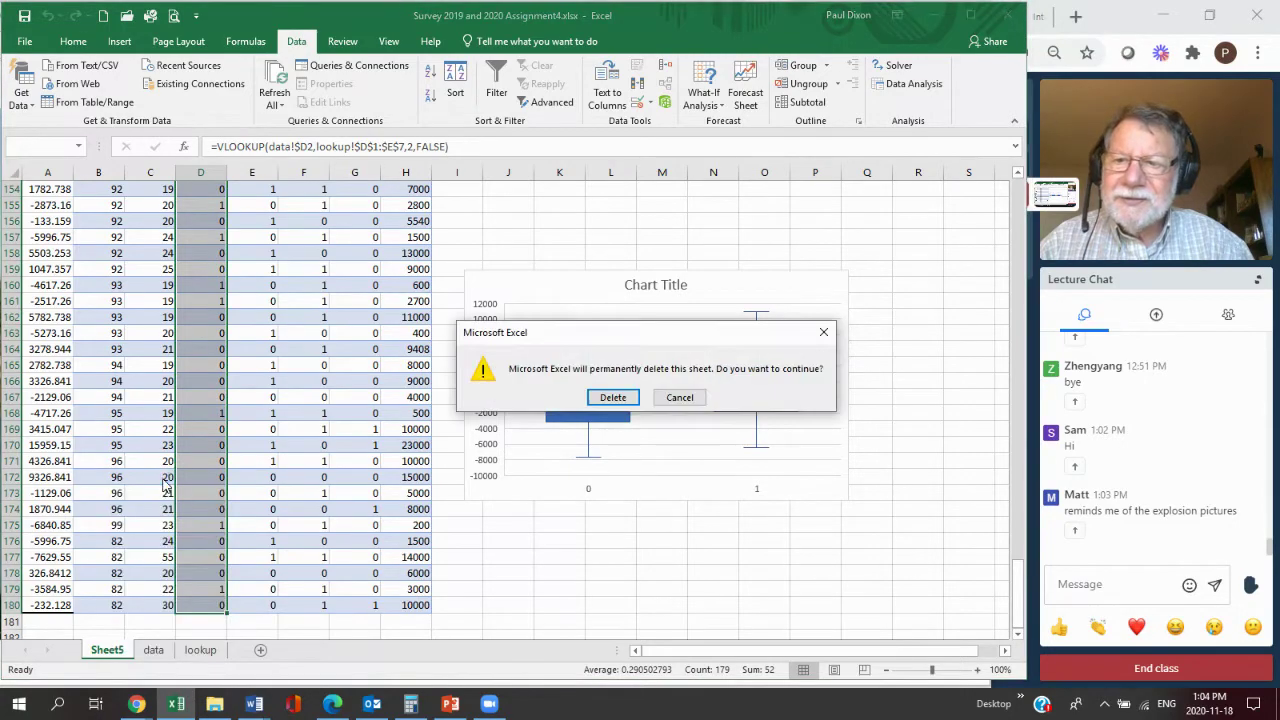
click(612, 397)
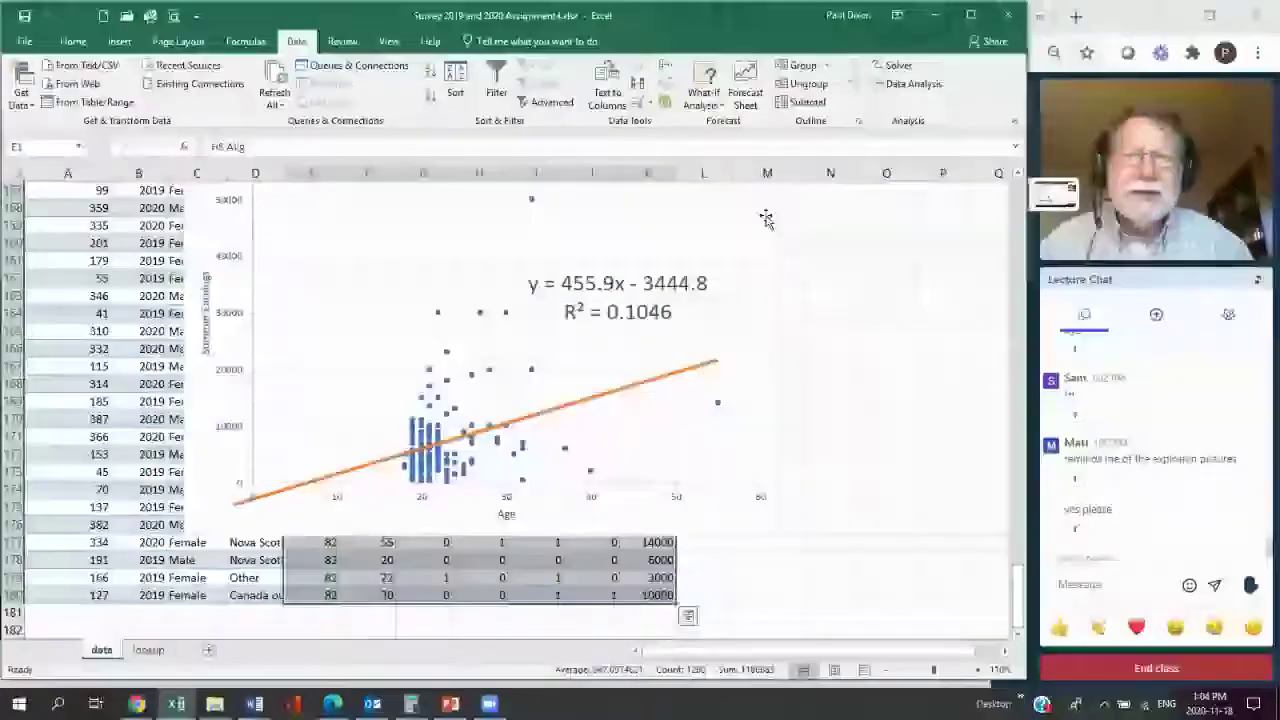
Delete the Age versus Summer Earnings scatter chart from the data sheet and return to its first row.
click(769, 217)
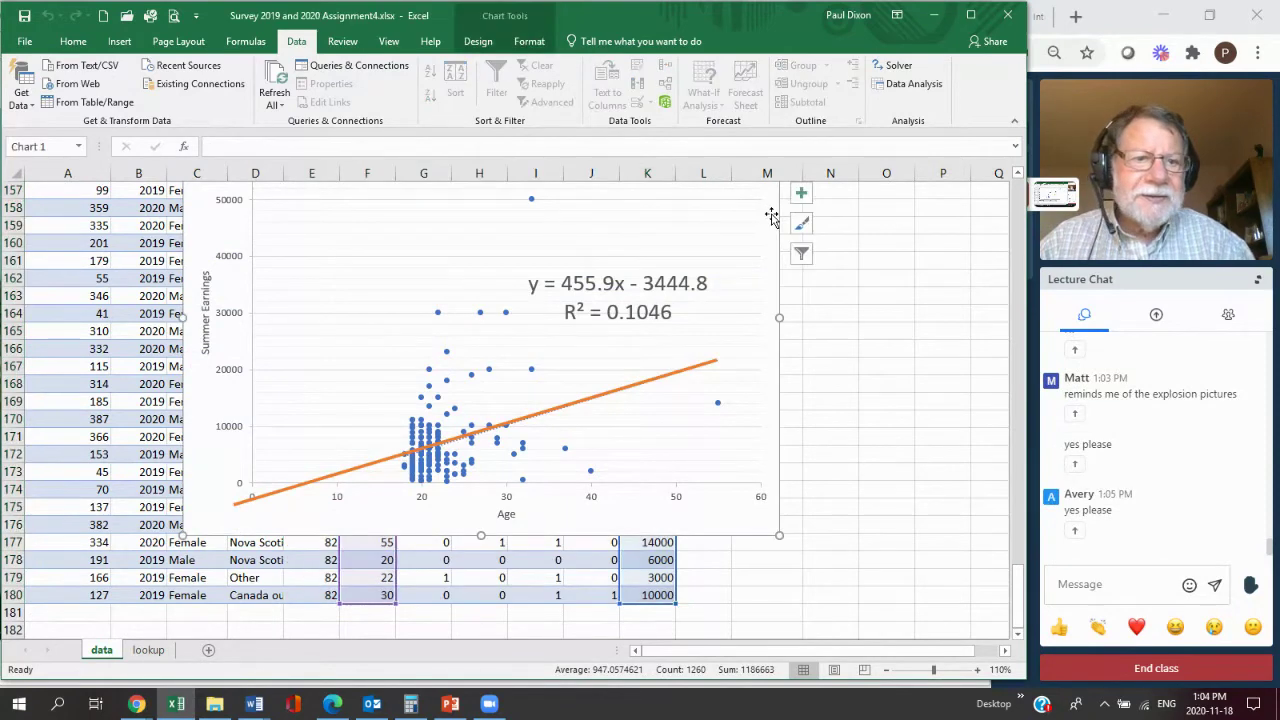
key(Delete)
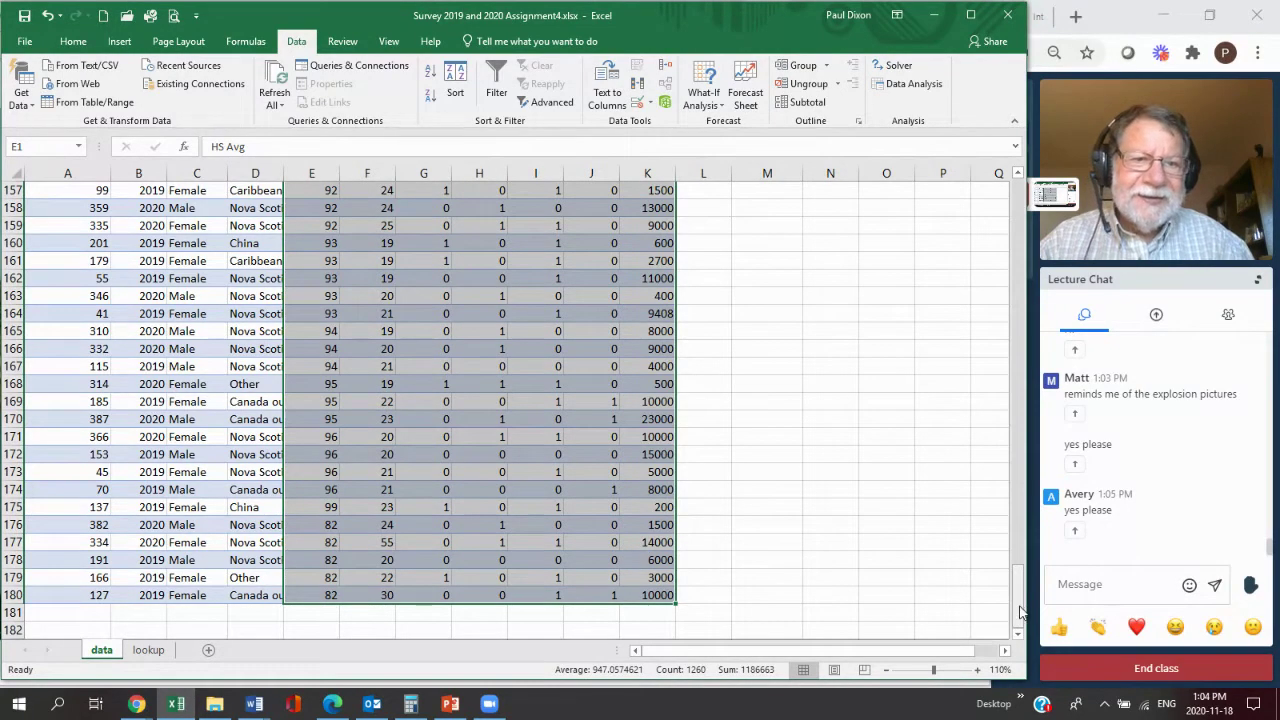
drag(1021, 612, 1015, 205)
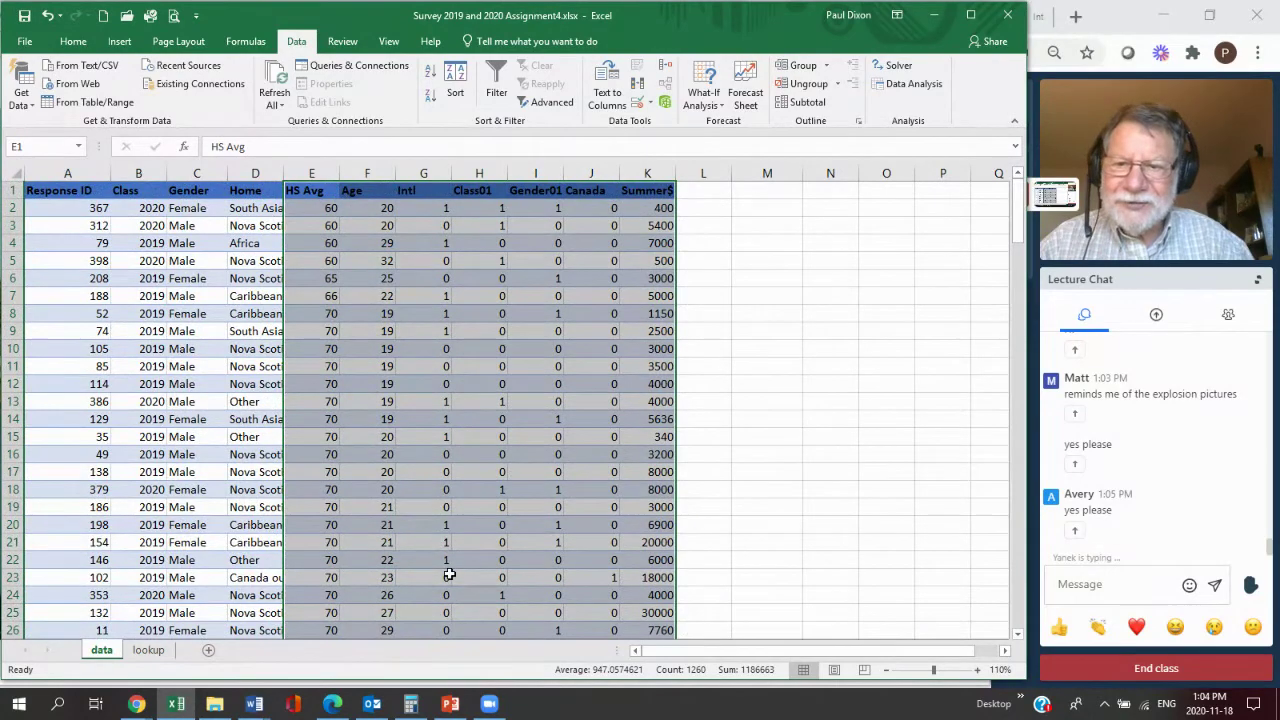
Switch to MGSC 1206 Fall 2020 Assignment 4.docx in Word and close it without saving the changes.
click(254, 706)
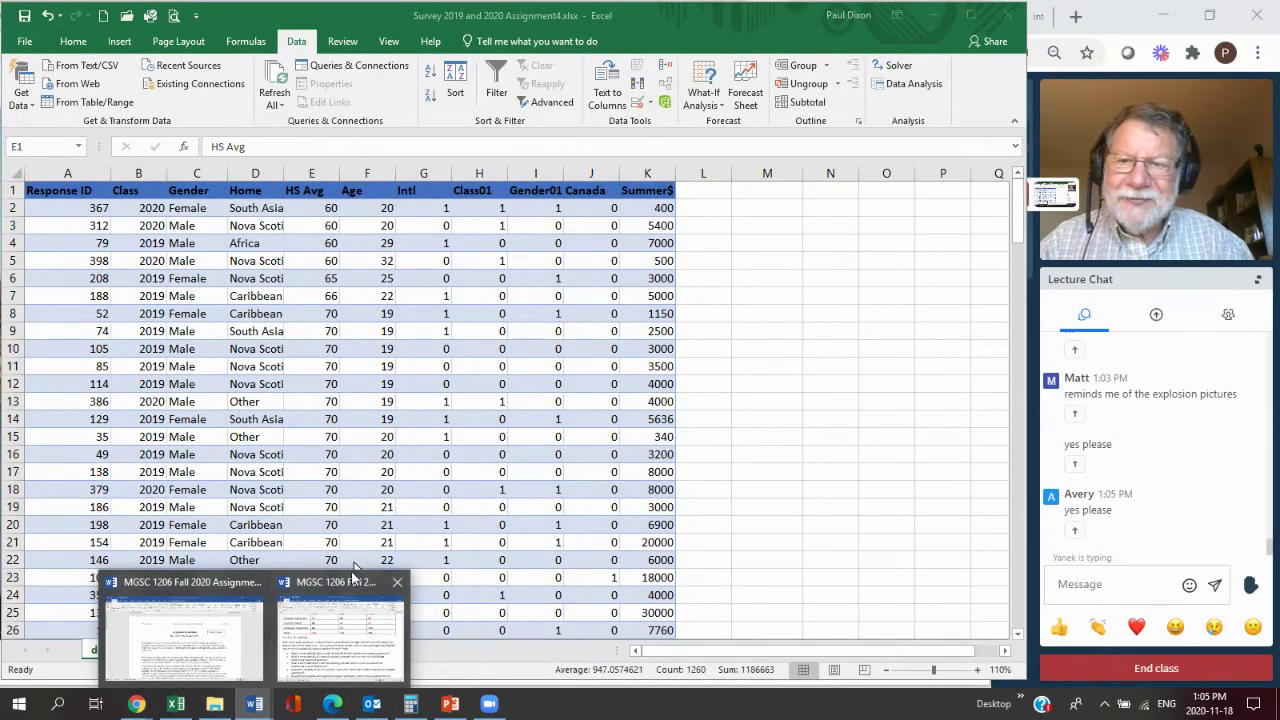
click(352, 570)
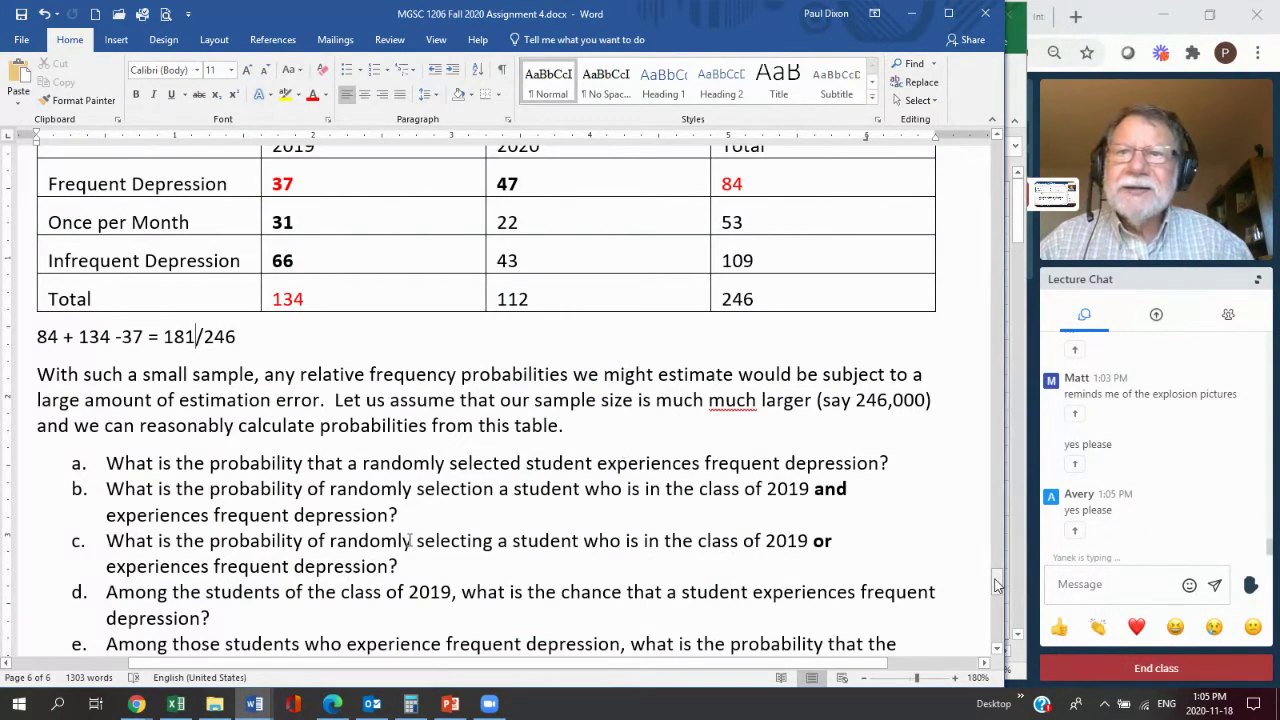
click(986, 16)
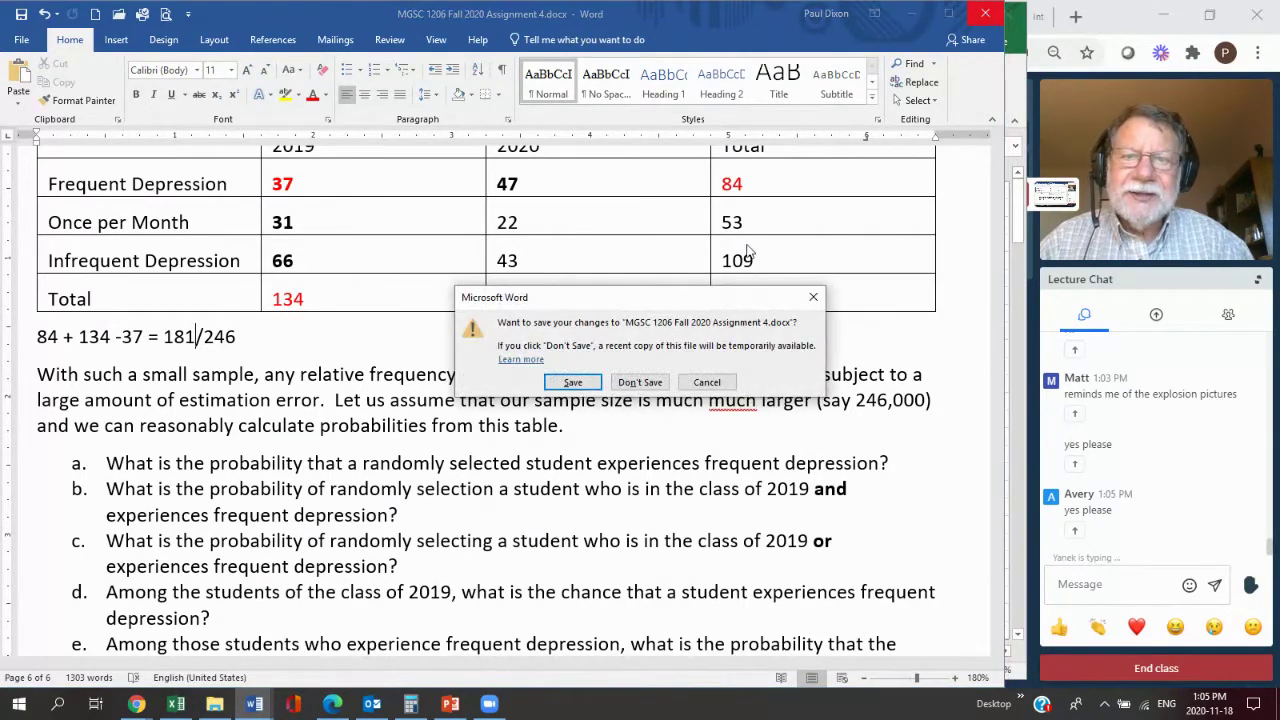
click(641, 383)
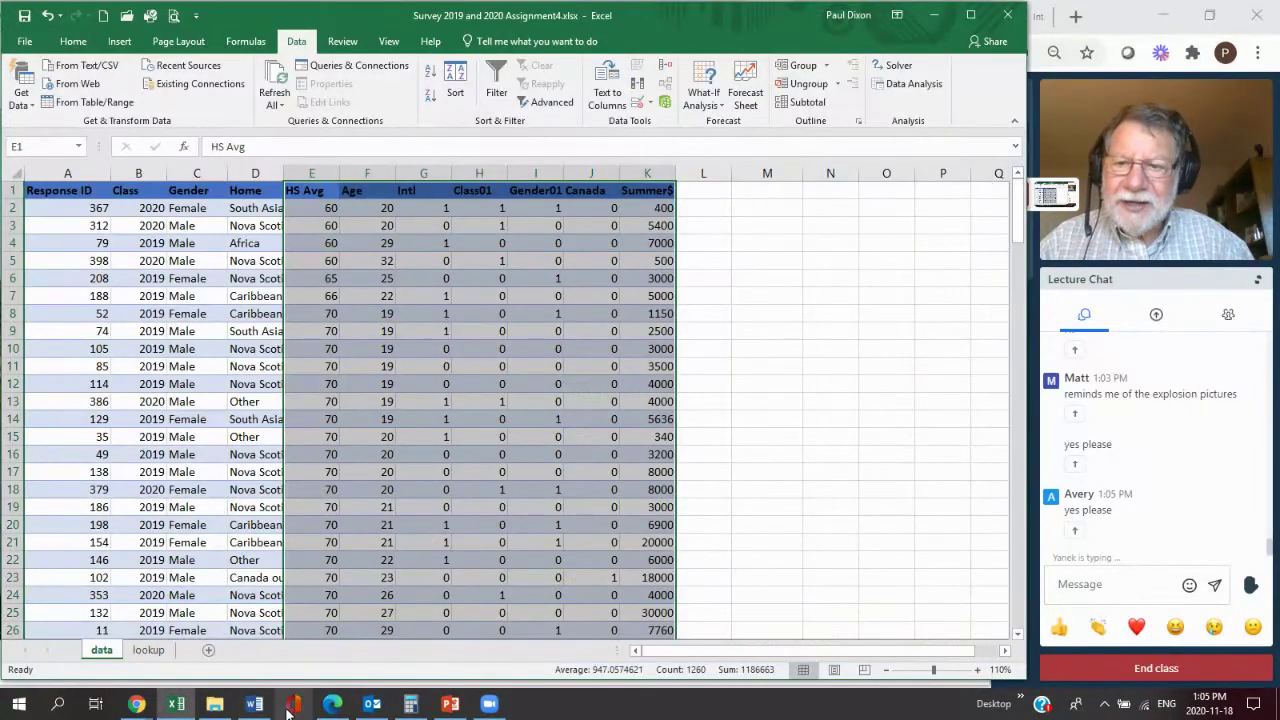
Reopen MGSC 1206 Fall 2020 Assignment 4.docx from the fall 2020 Assignments folder and restore its window to a smaller size.
click(214, 705)
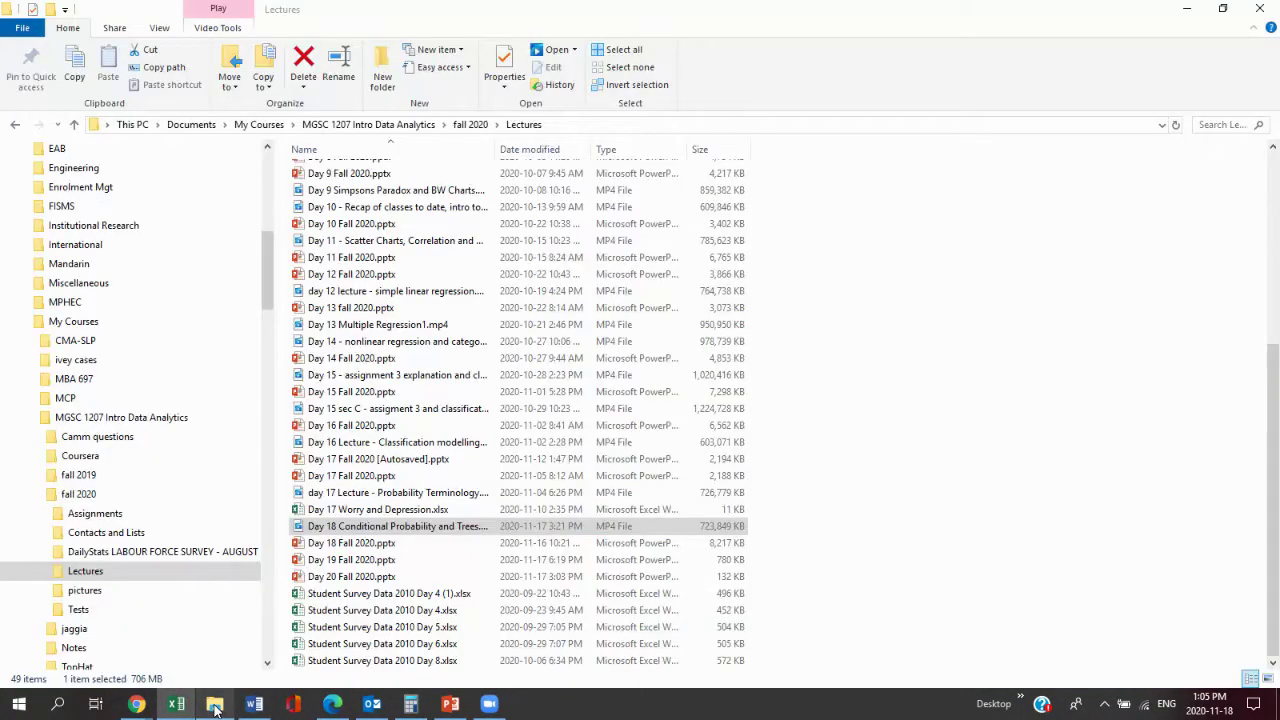
click(97, 517)
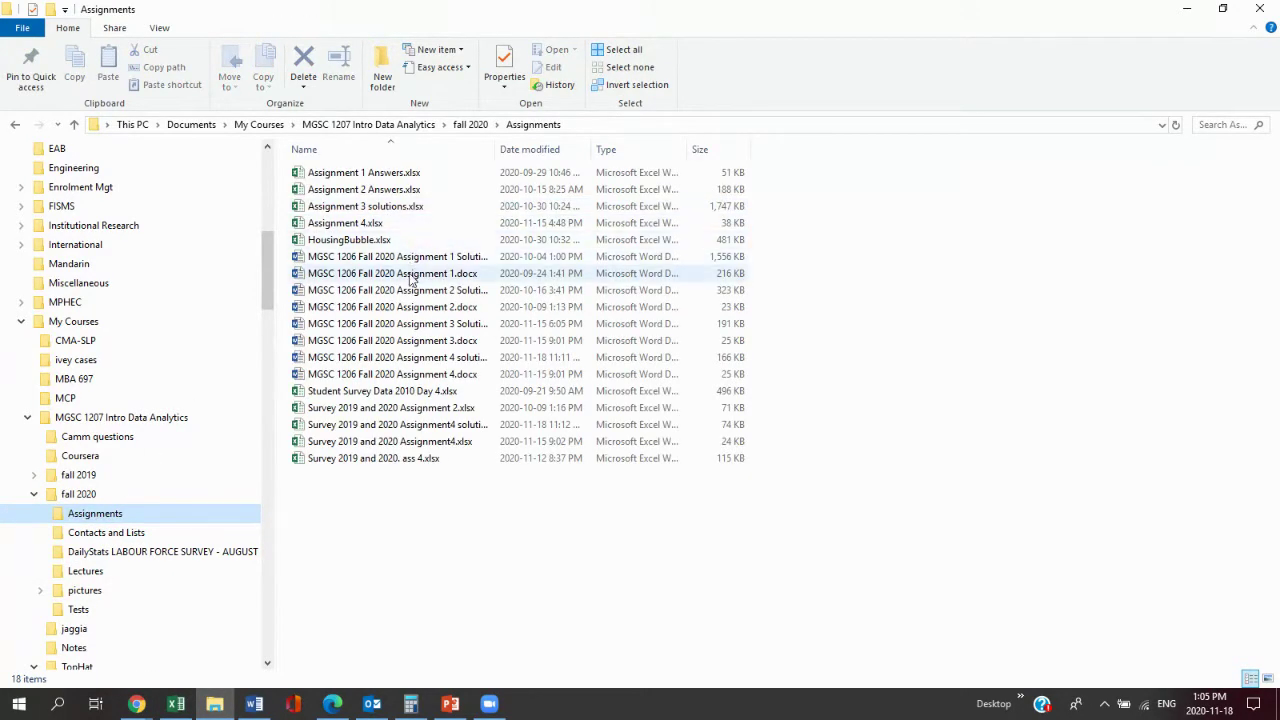
click(414, 378)
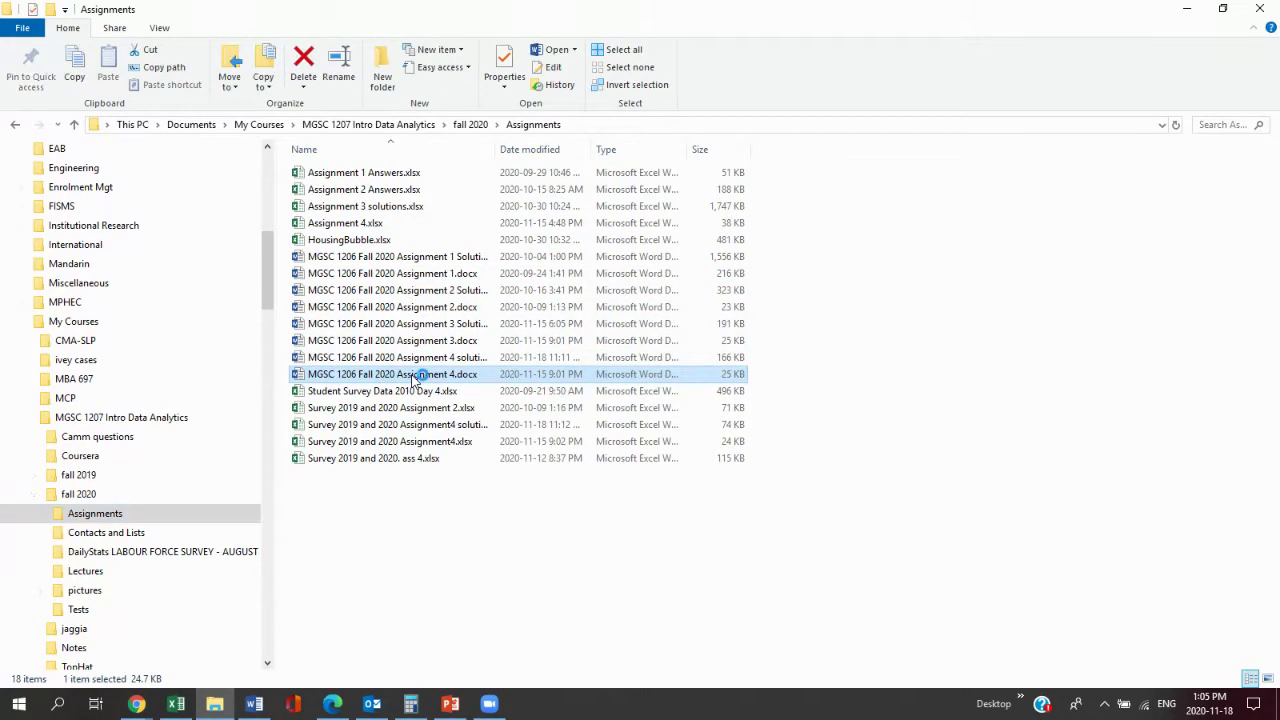
double_click(414, 378)
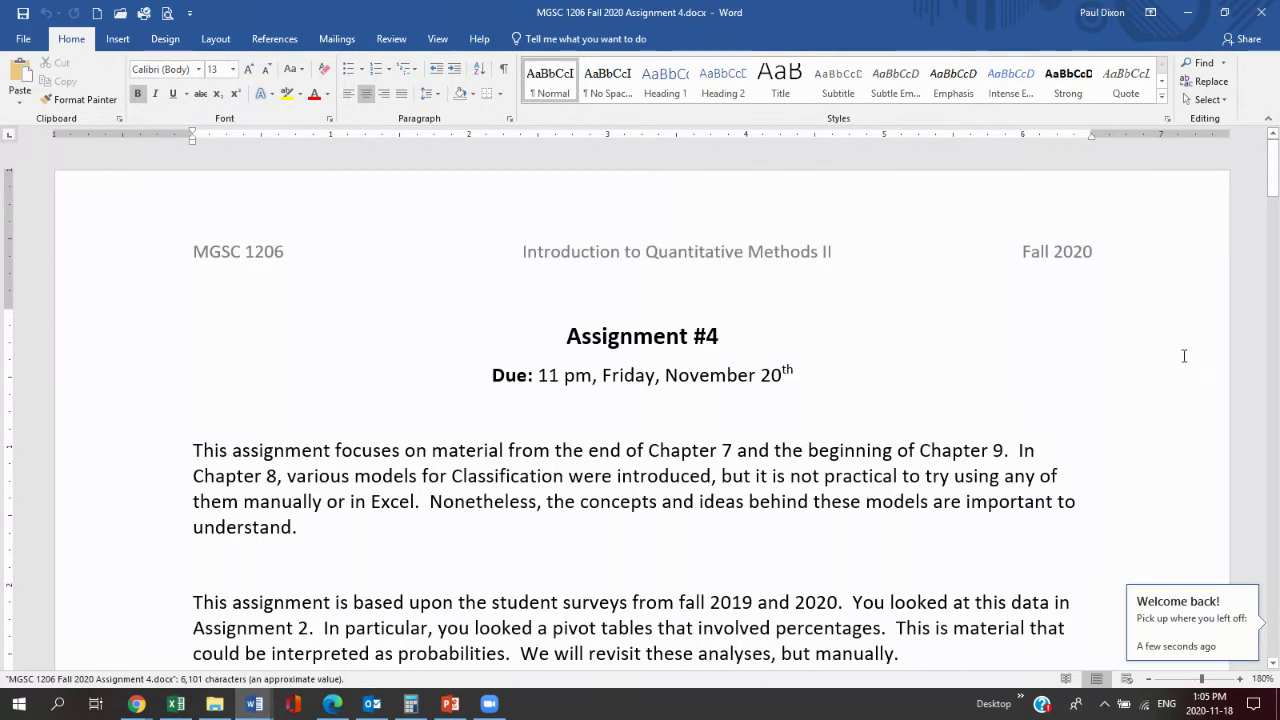
click(1224, 12)
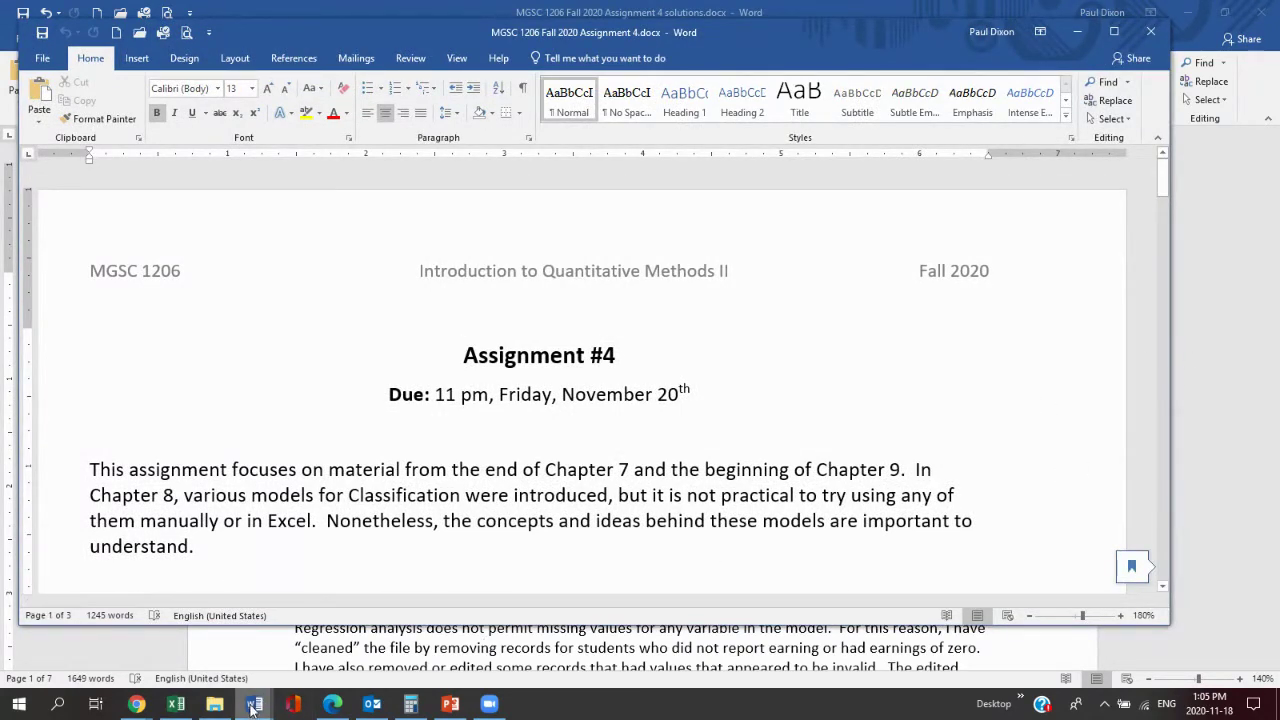
Bring the Top Hat class page in Chrome forward and place MGSC 1206 Fall 2020 Assignment 4.docx from Word over it.
mouse_move(138, 705)
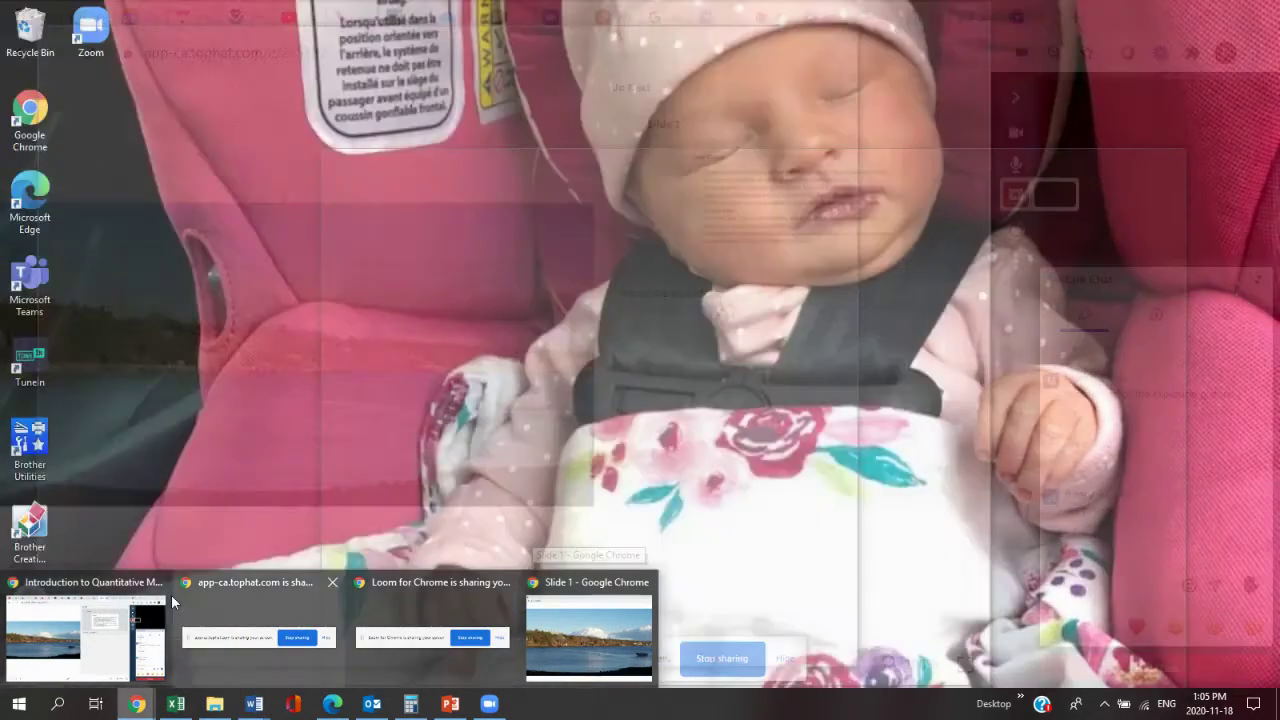
click(95, 600)
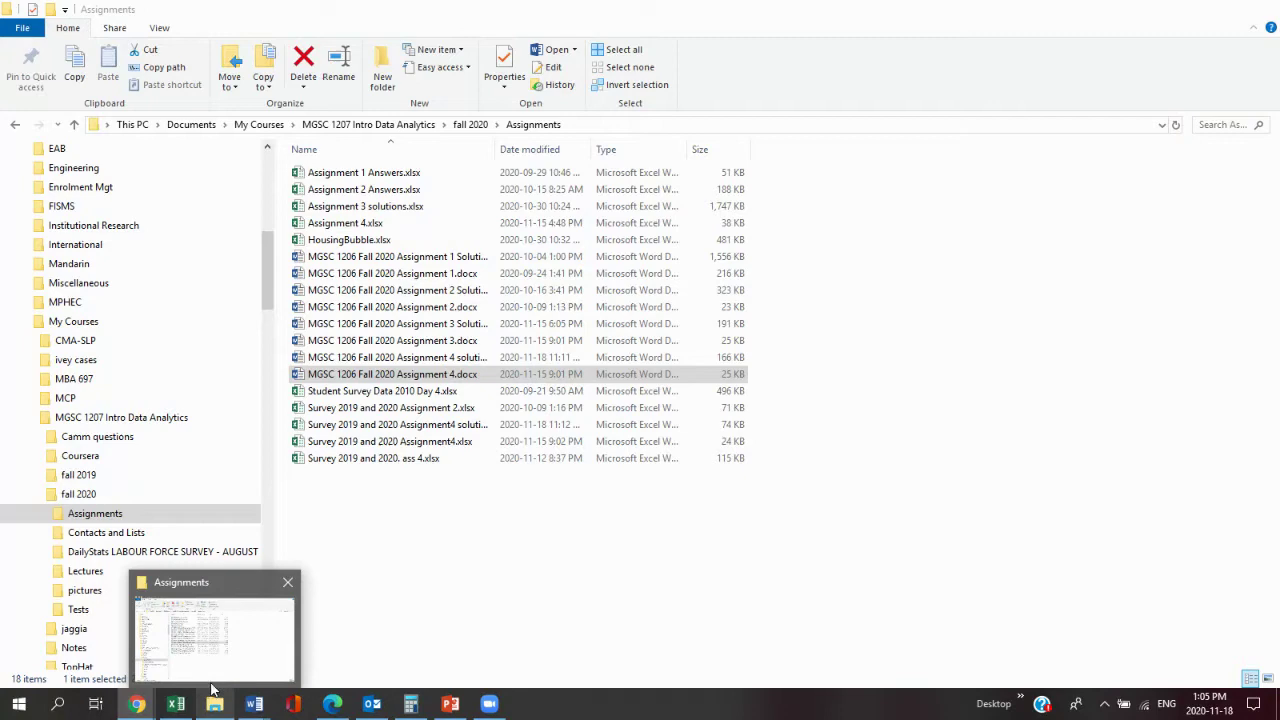
mouse_move(130, 708)
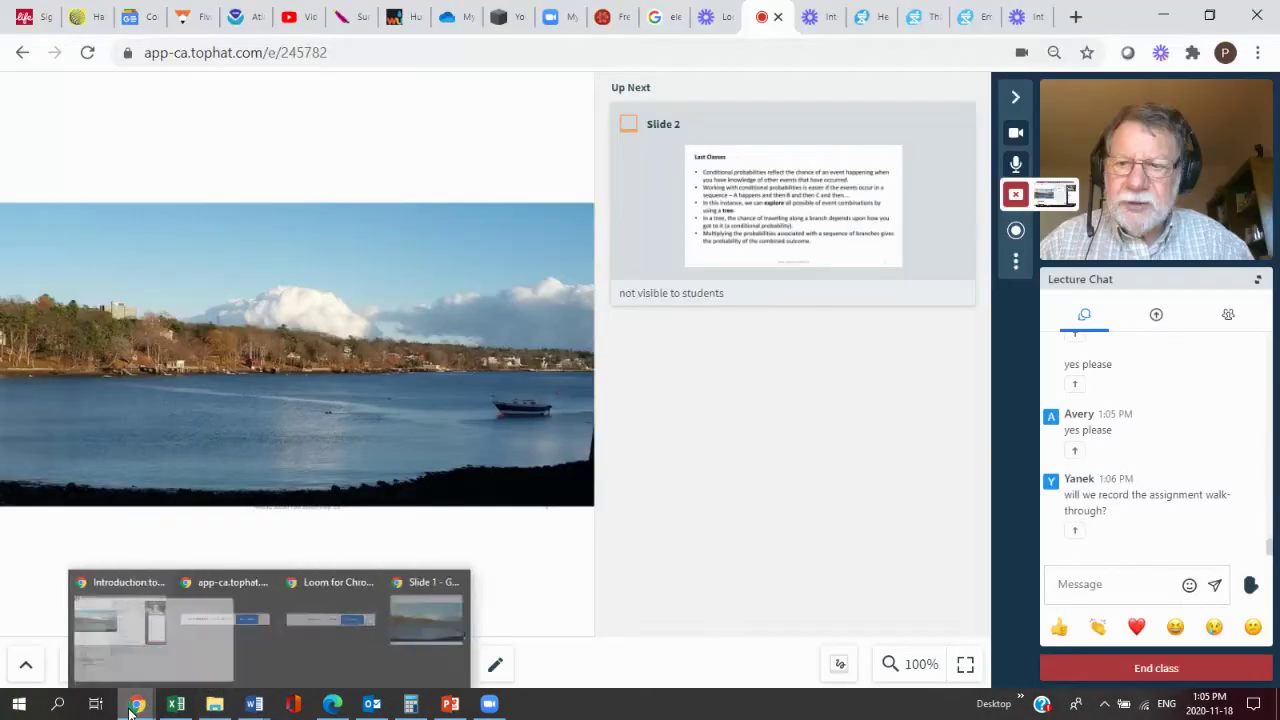
mouse_move(330, 708)
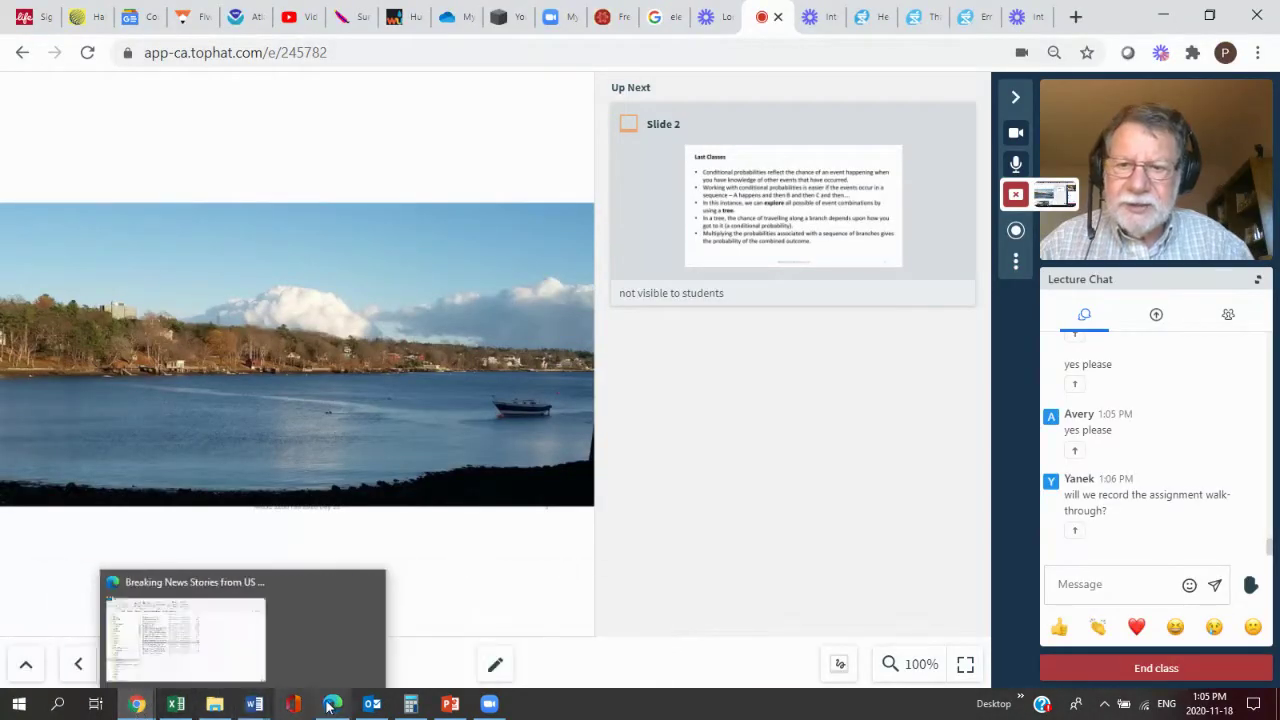
mouse_move(255, 710)
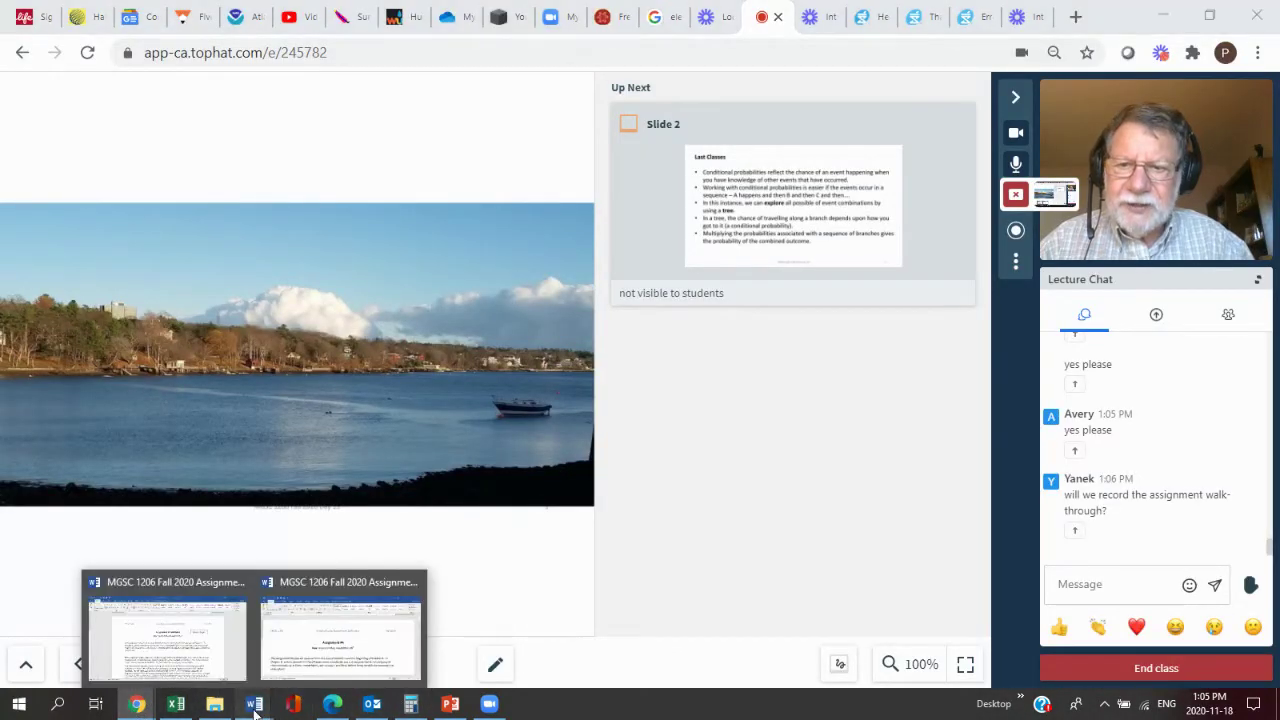
click(310, 583)
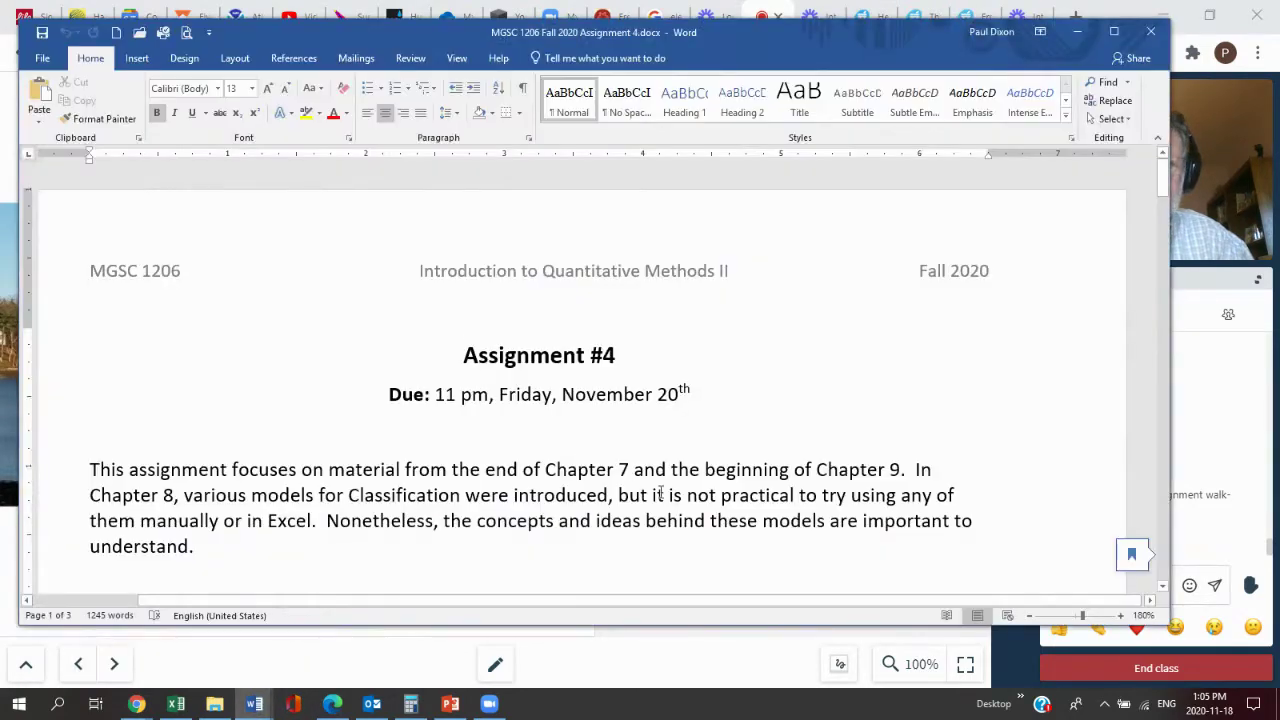
Narrow the assignment document's window to clear the lecture chat, move it into the screen's upper corner and extend it down to the taskbar.
drag(1168, 311, 1034, 336)
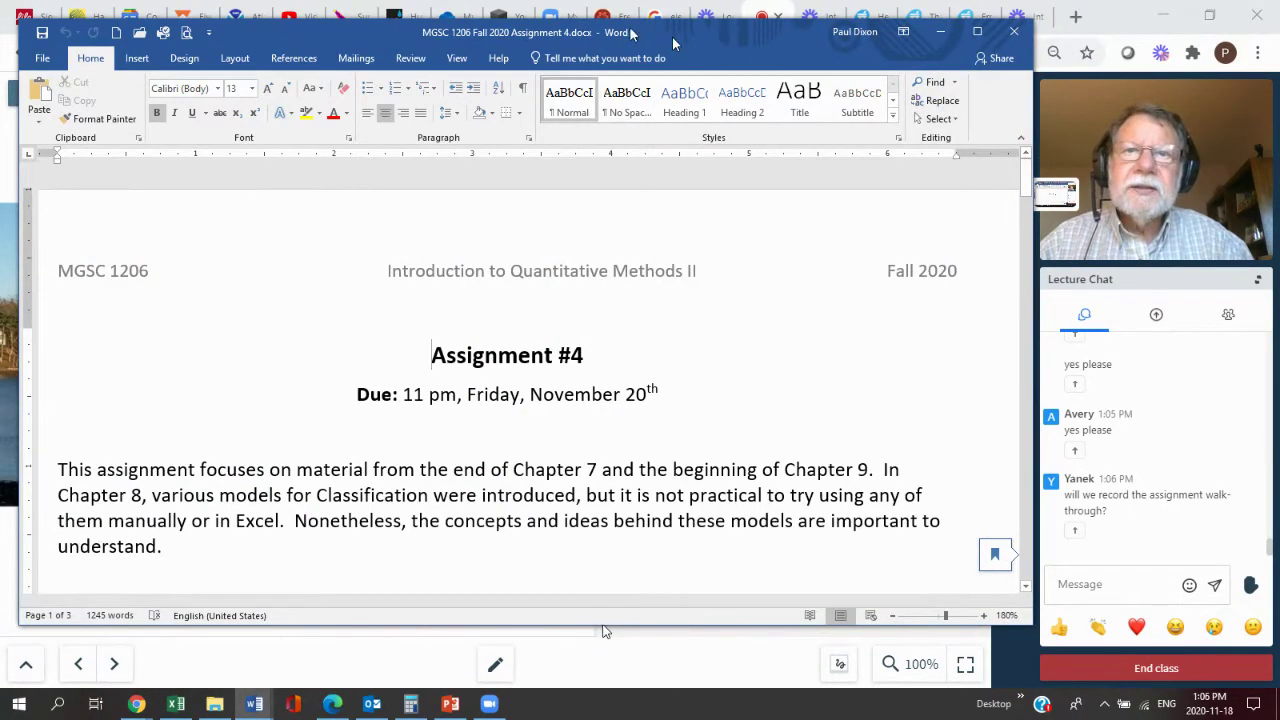
drag(631, 33, 611, 14)
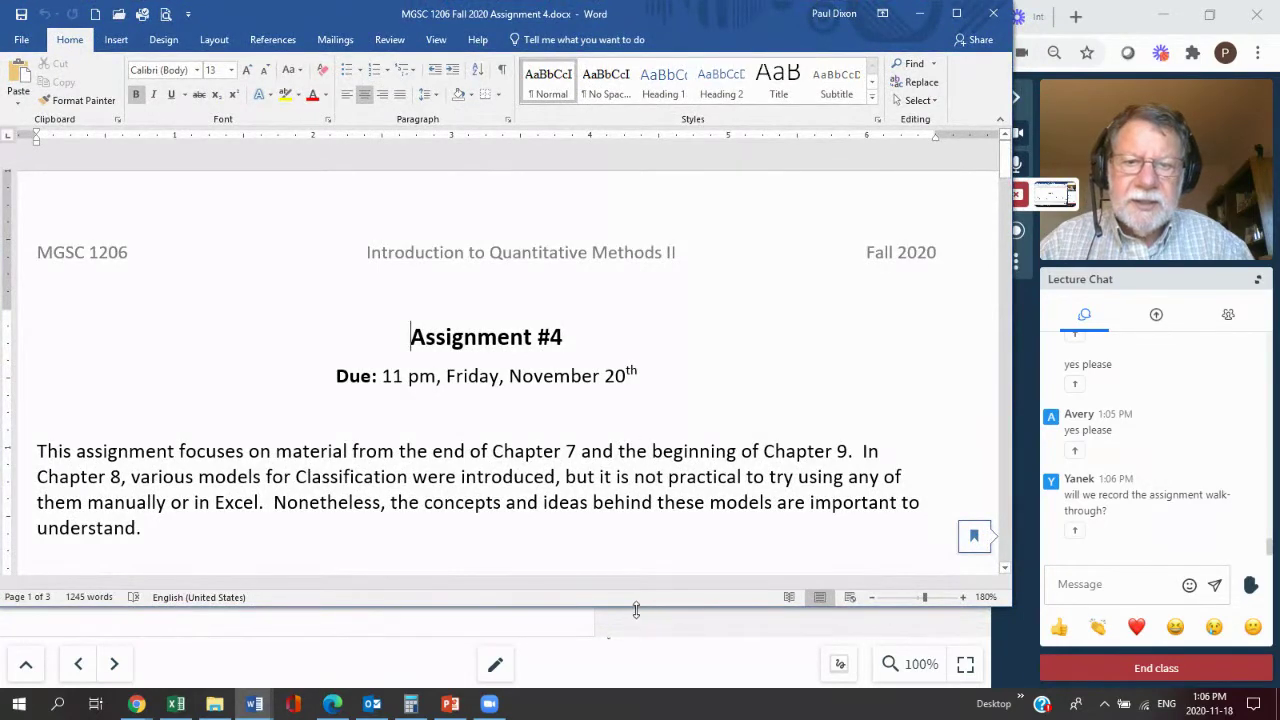
drag(635, 609, 655, 691)
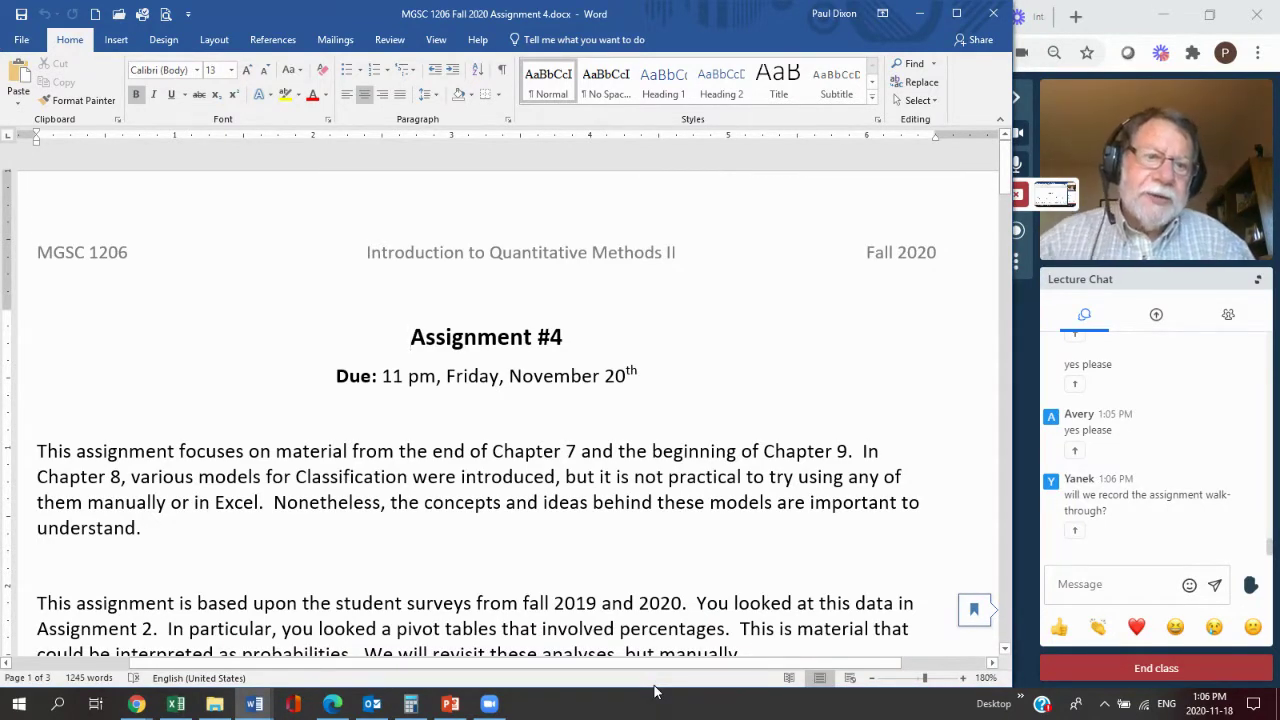
Insert blank lines after question 1a, the correlations question, on page 2 of the assignment.
click(1006, 650)
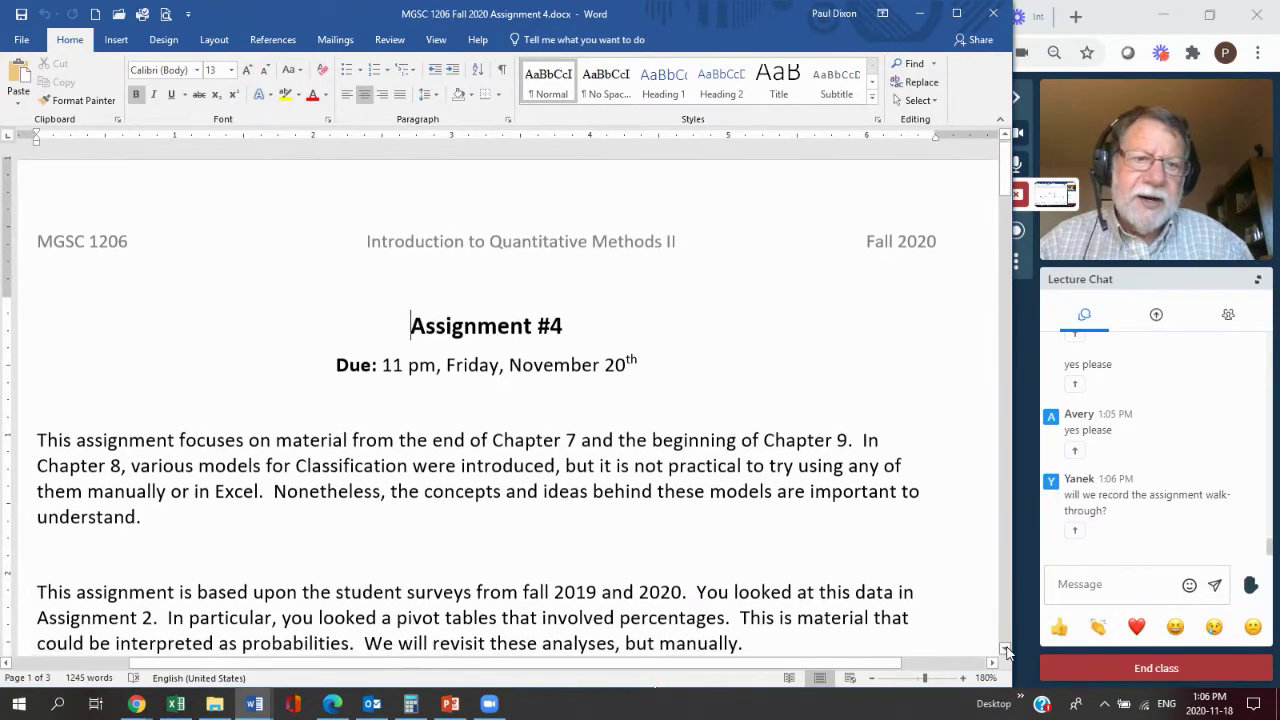
drag(1006, 650, 1006, 650)
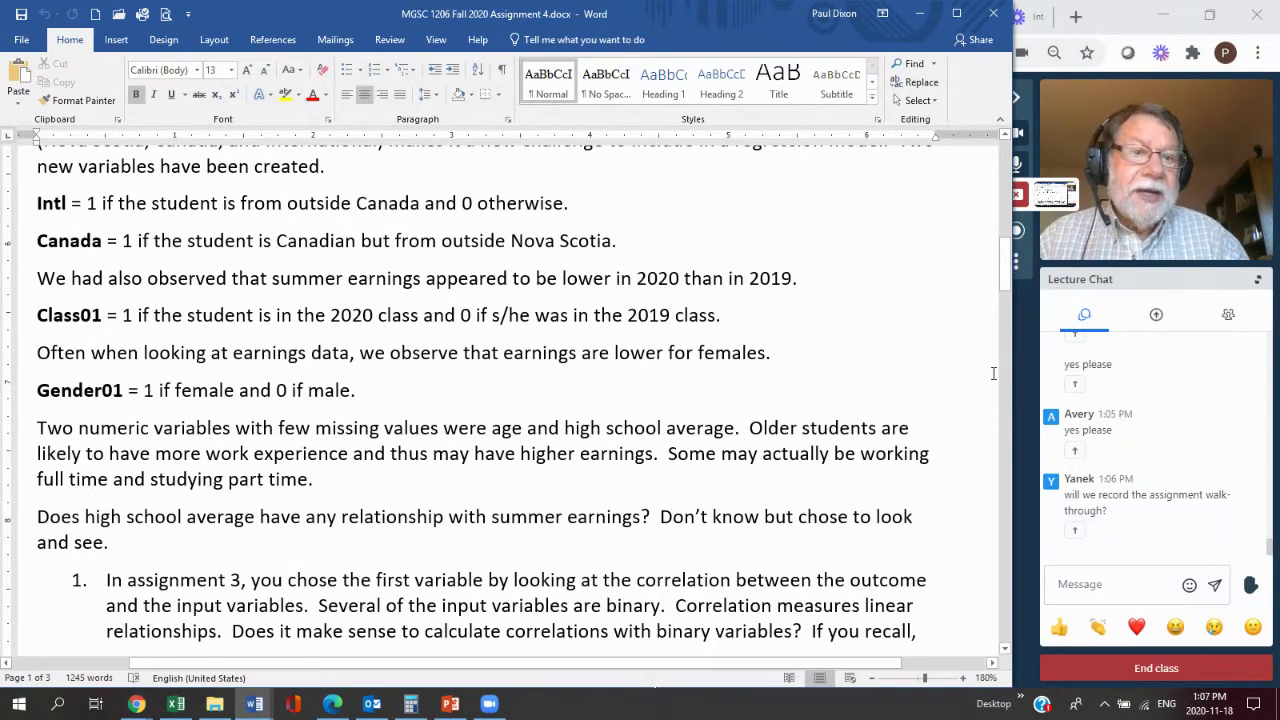
drag(1007, 284, 1012, 354)
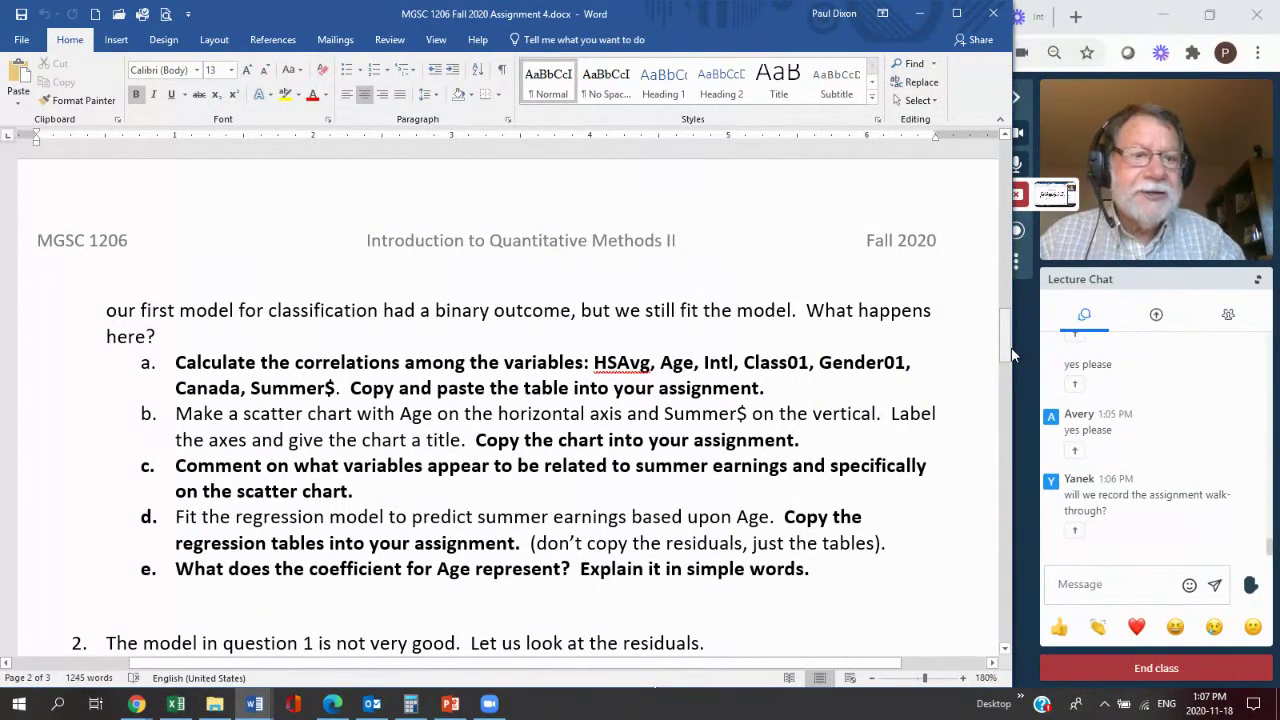
click(805, 388)
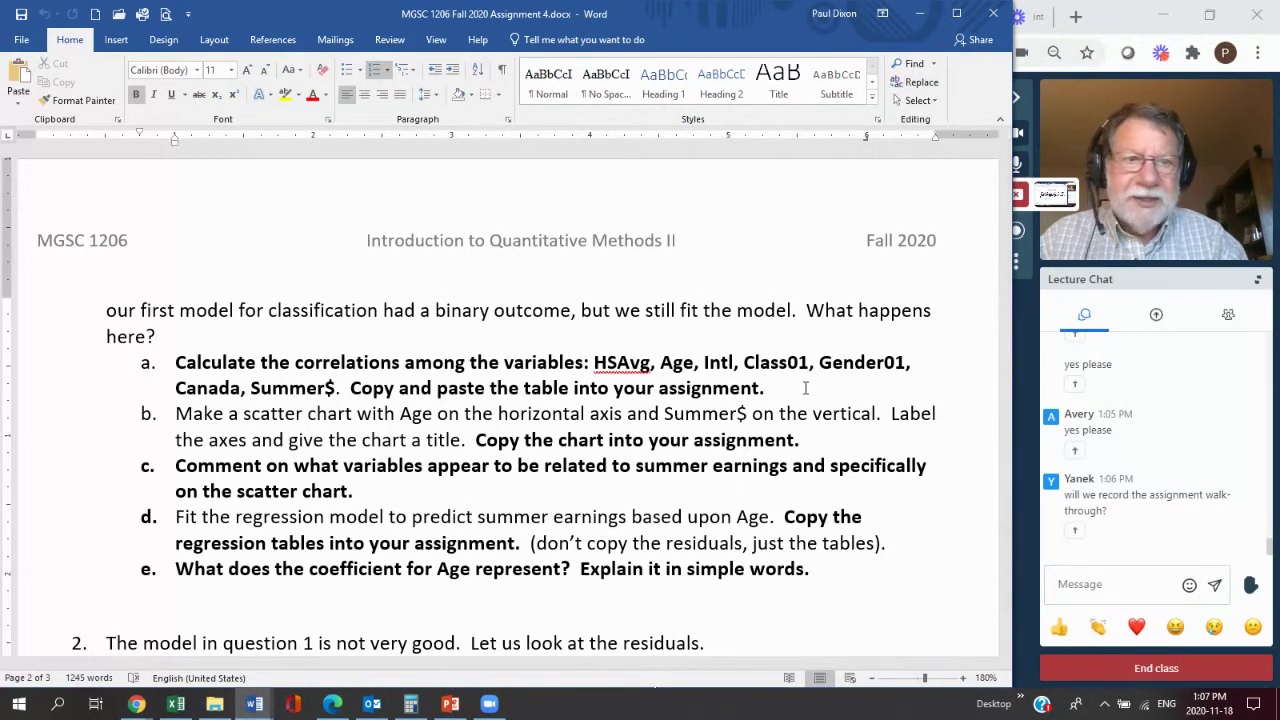
key(Return)
key(Return)
key(Return)
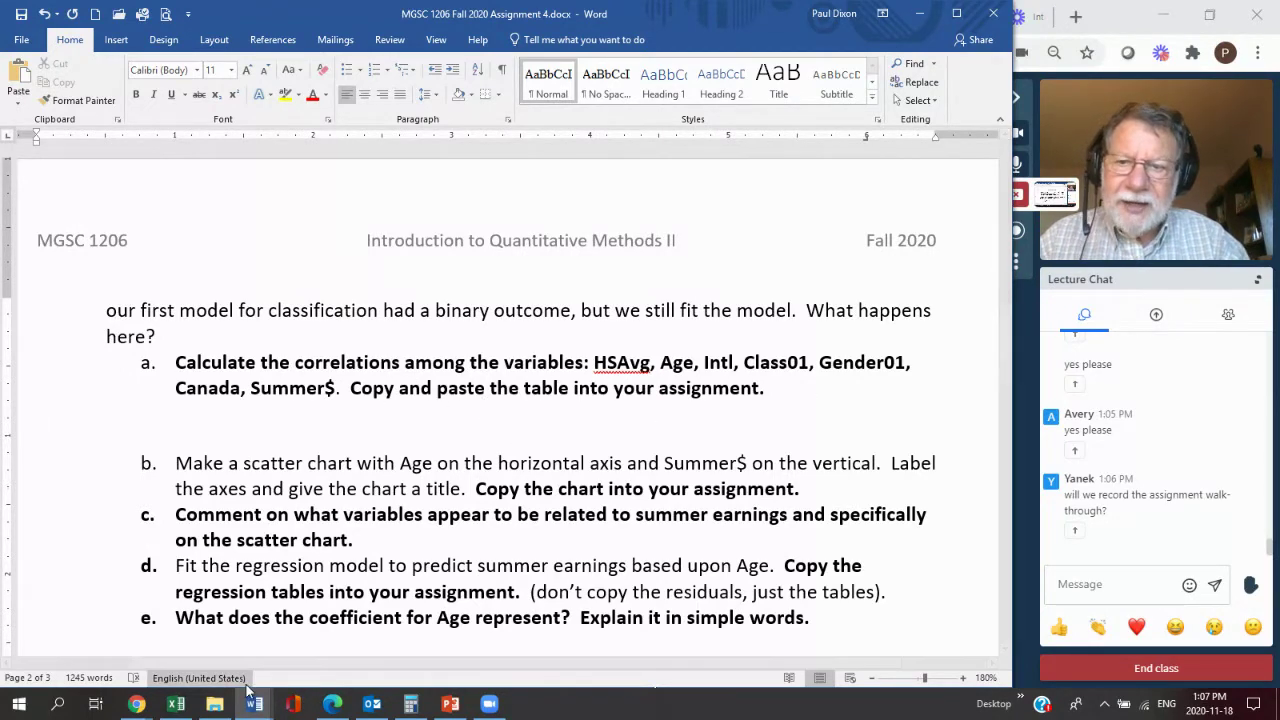
Switch to Survey 2019 and 2020 Assignment4.xlsx in Excel, zoom the data sheet to 140% and clear the range selection.
click(177, 705)
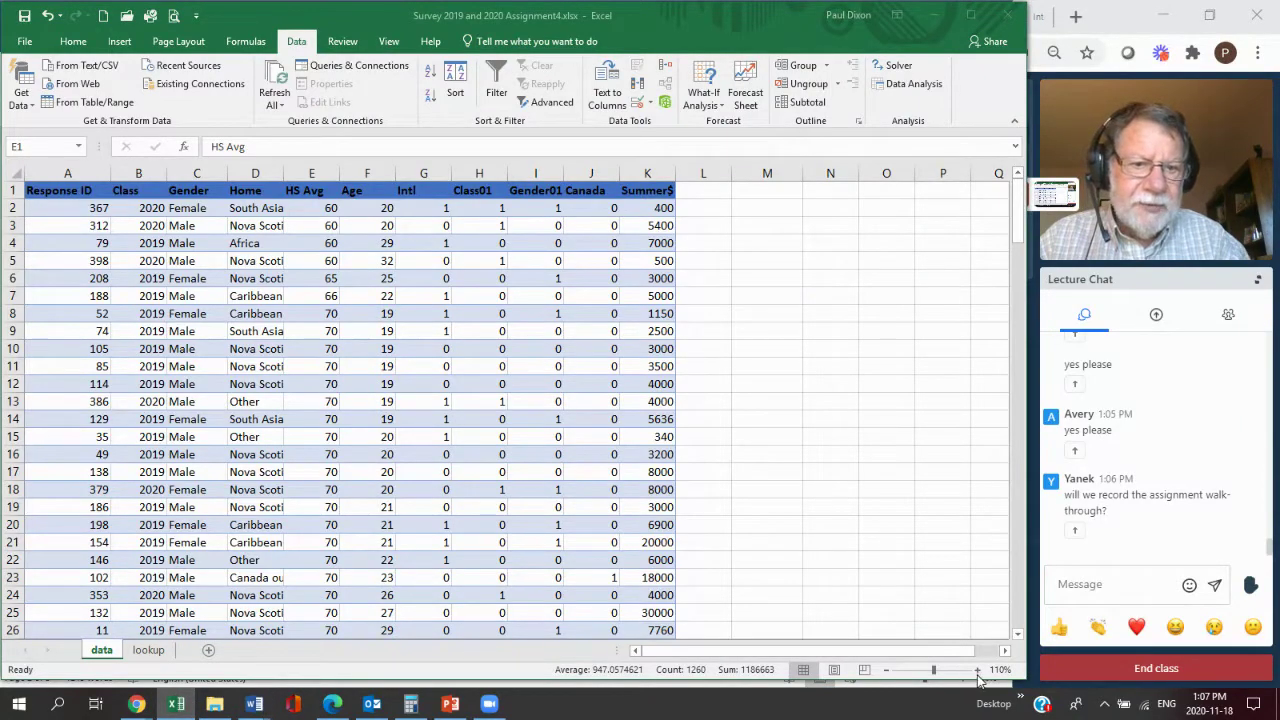
click(977, 670)
click(977, 670)
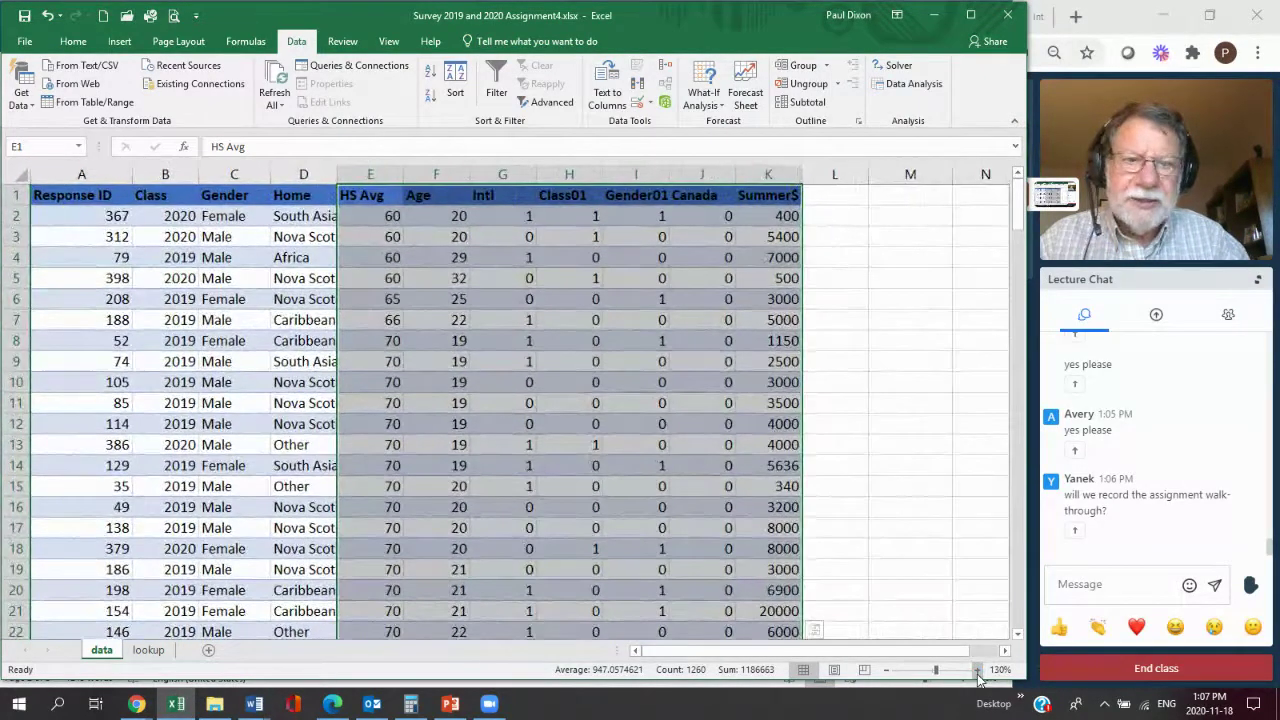
click(977, 670)
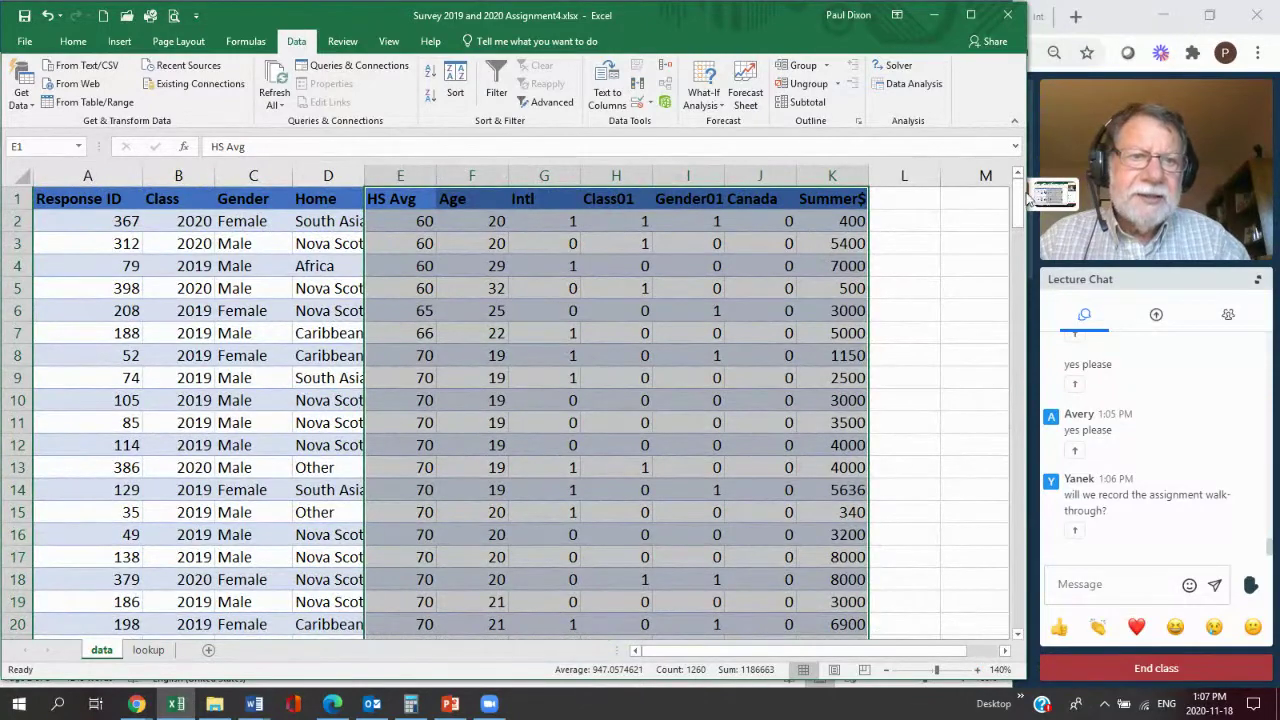
click(929, 298)
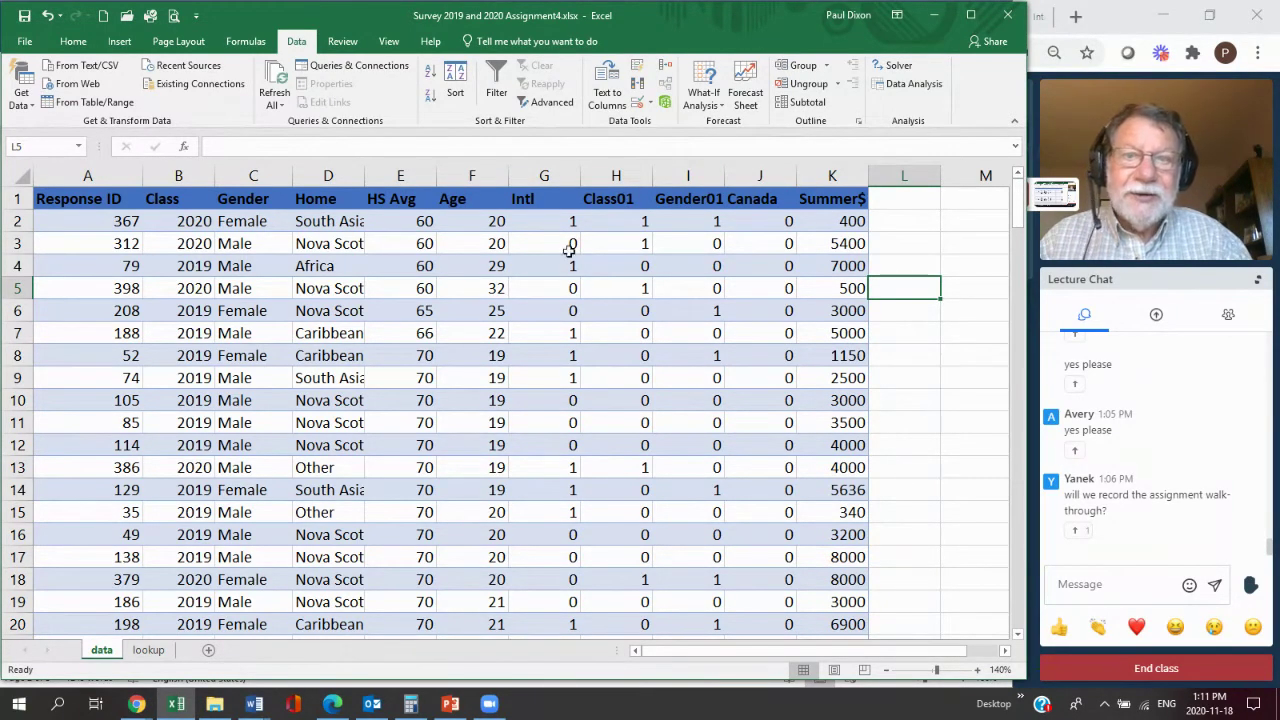
Examine how the Intl and Canada lookup formulas code the South Asia and Africa Home values in rows 2 and 4.
click(330, 223)
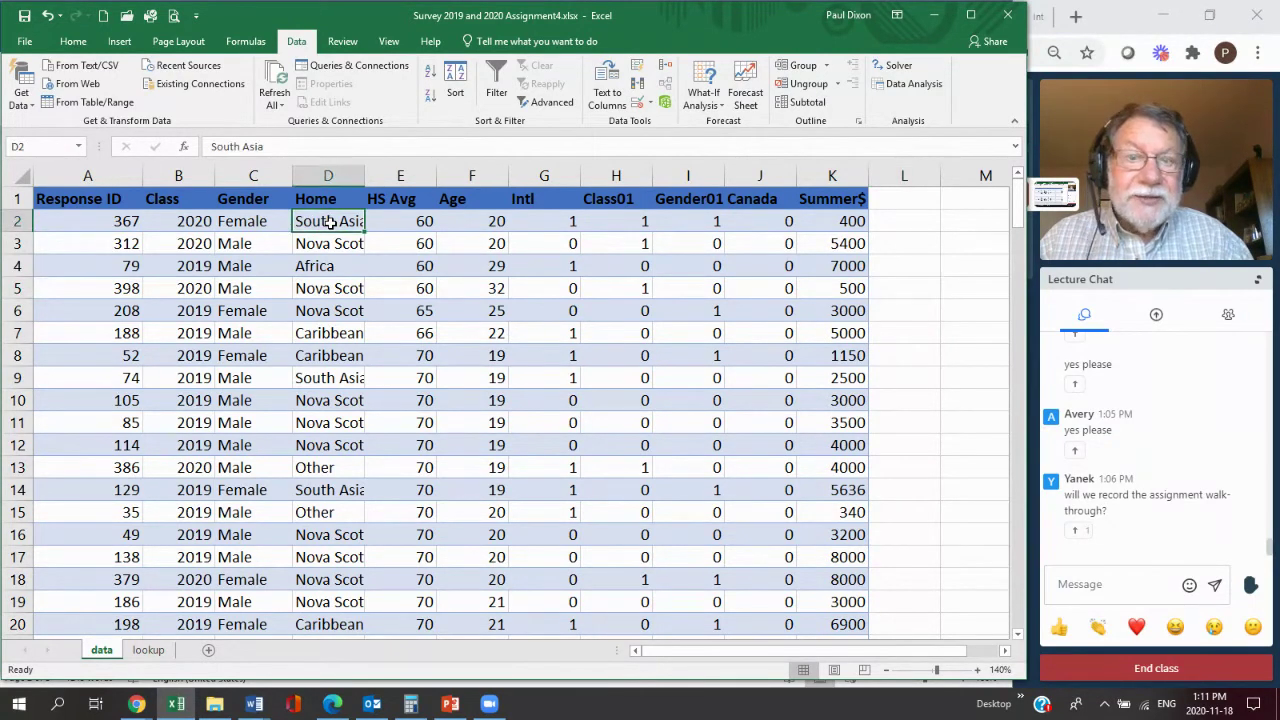
click(564, 226)
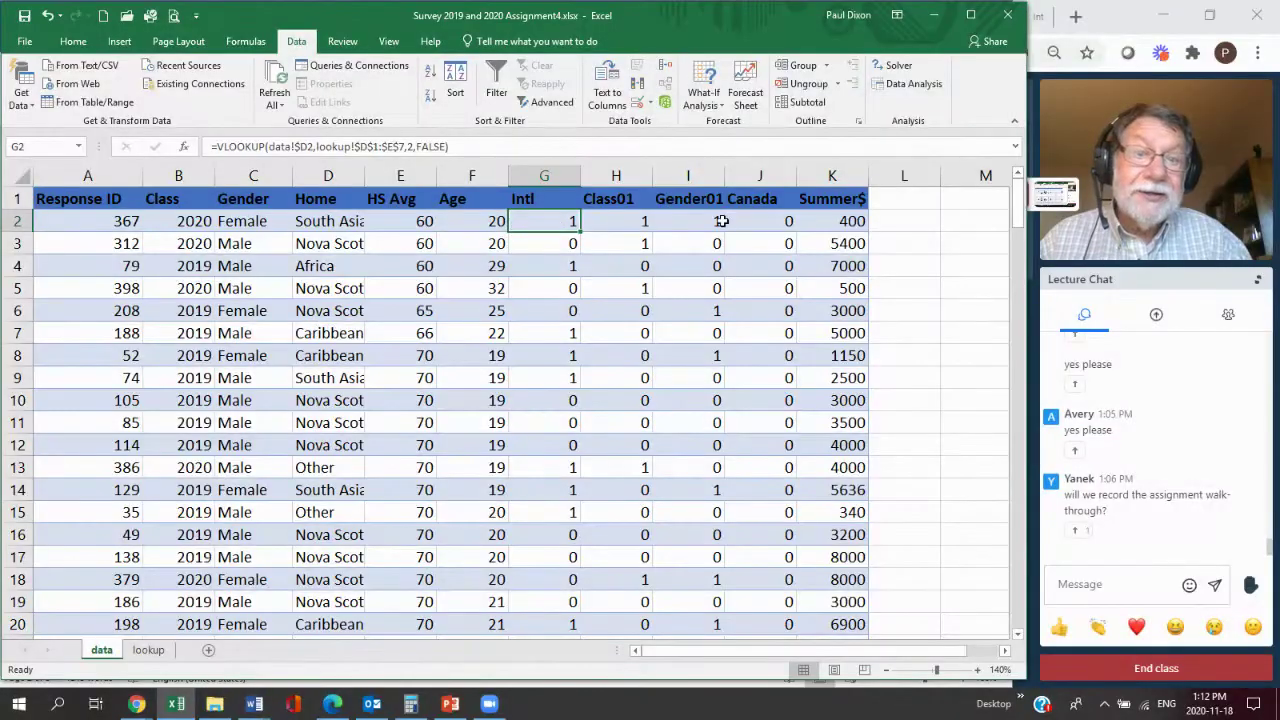
click(765, 221)
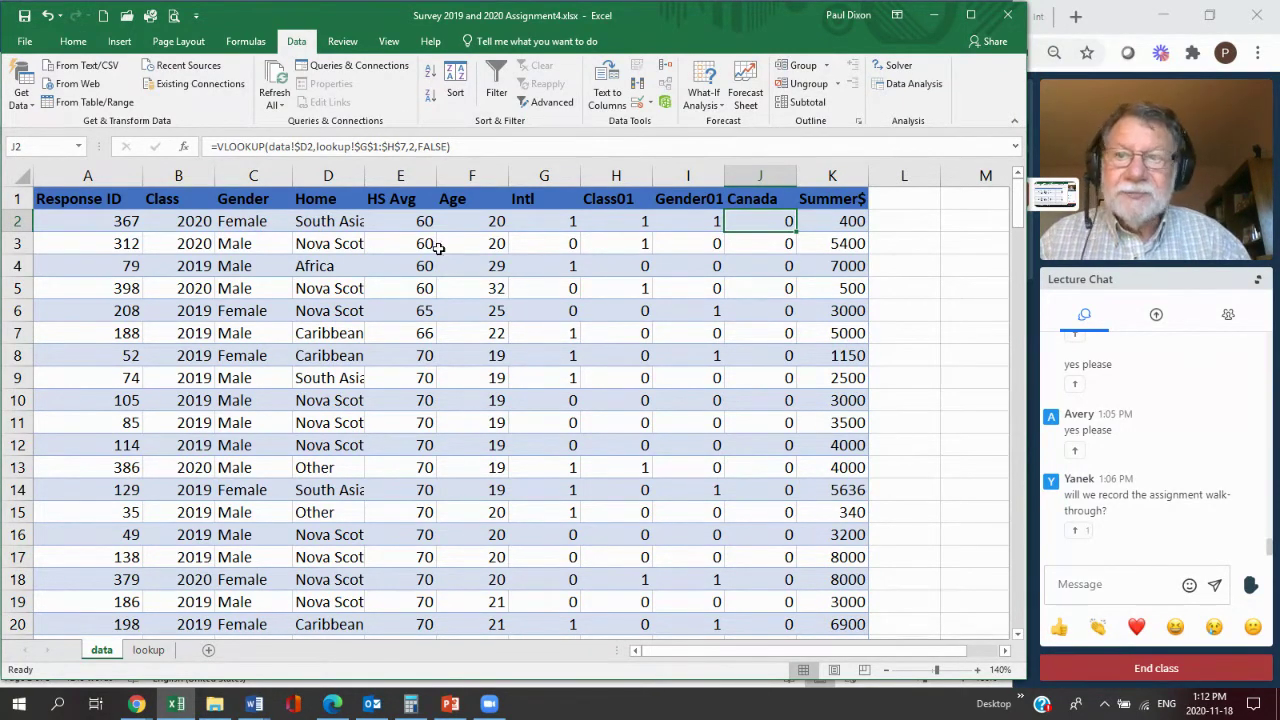
click(320, 270)
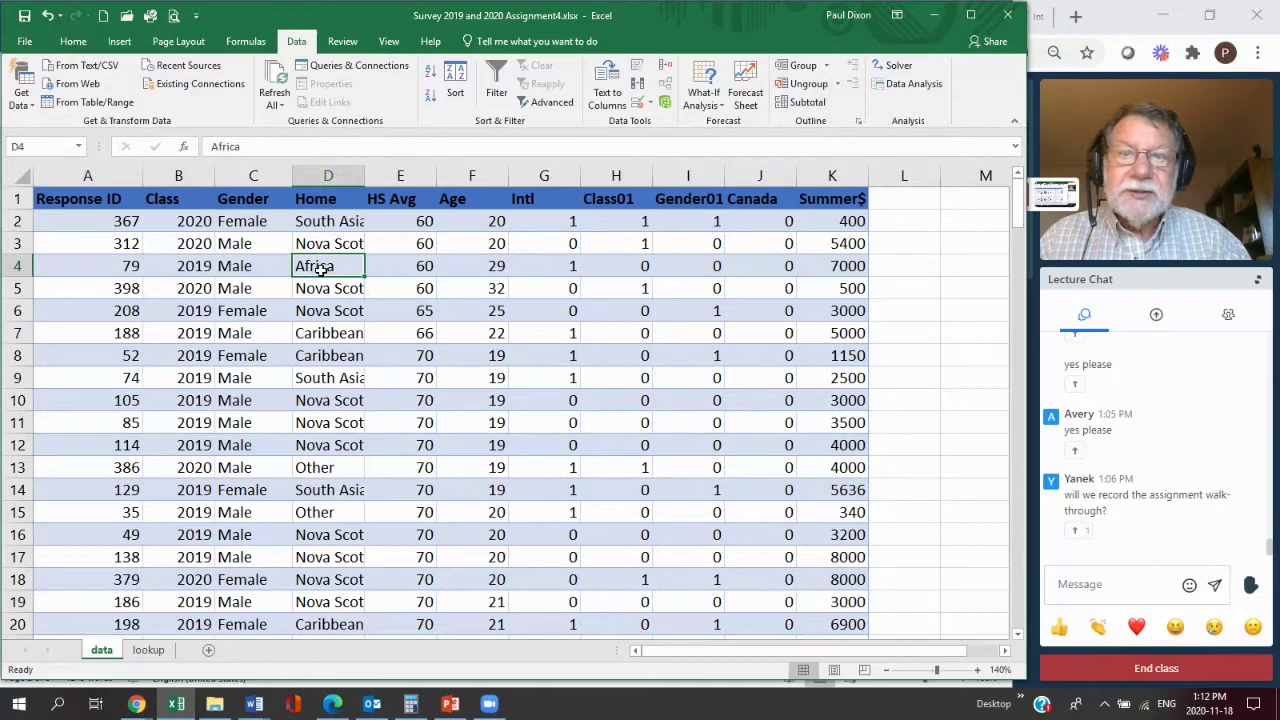
click(549, 268)
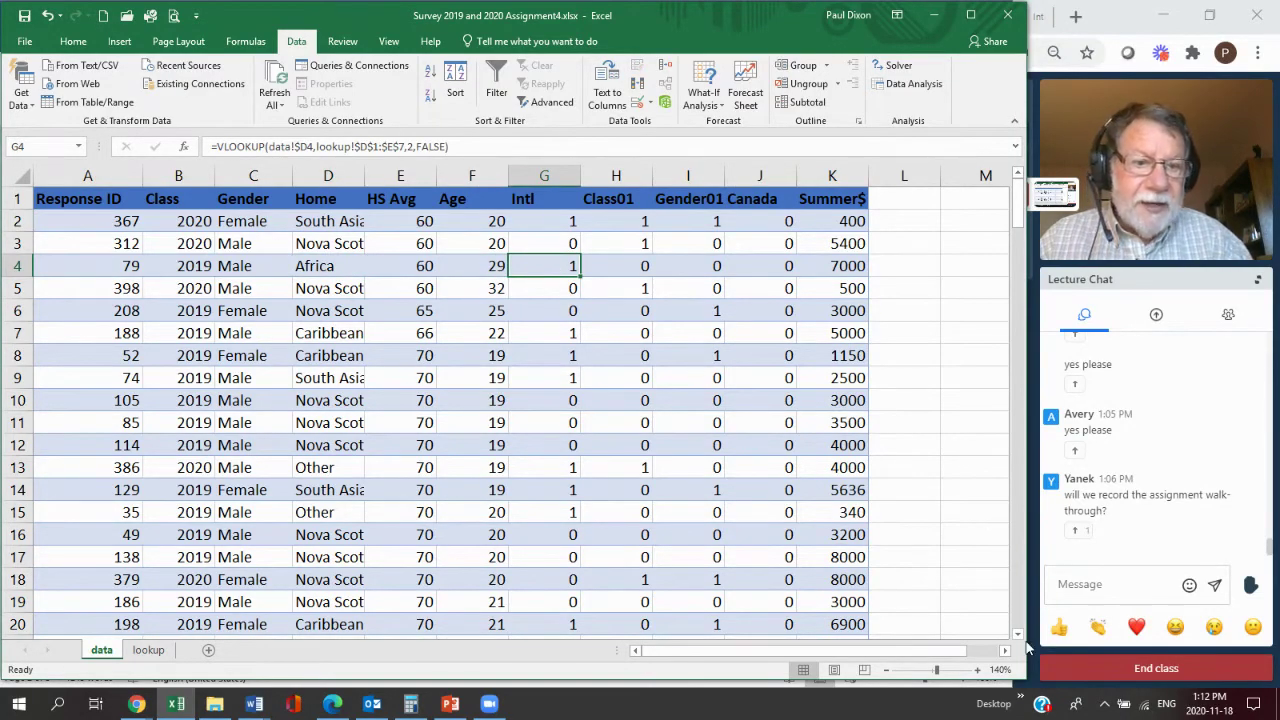
Examine how Intl and Canada are coded for the student from Canada outside Nova Scotia in row 23 and the Nova Scotia student in row 25.
click(1018, 636)
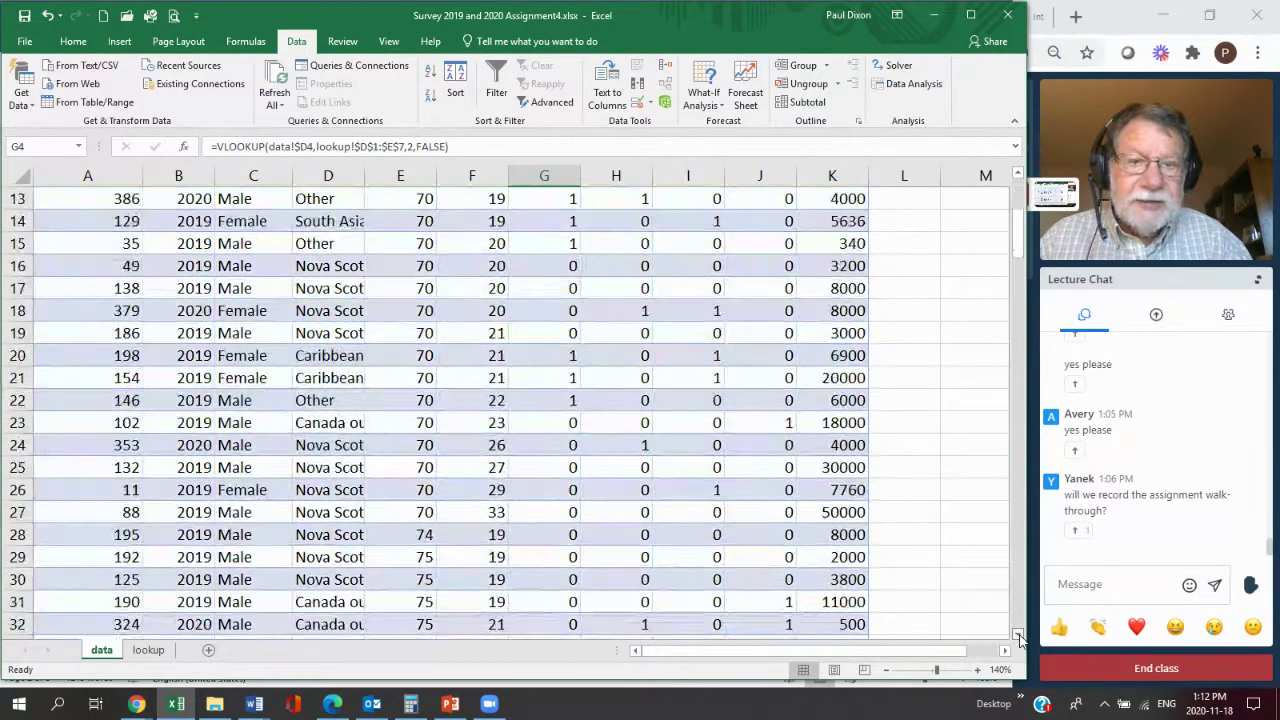
click(330, 427)
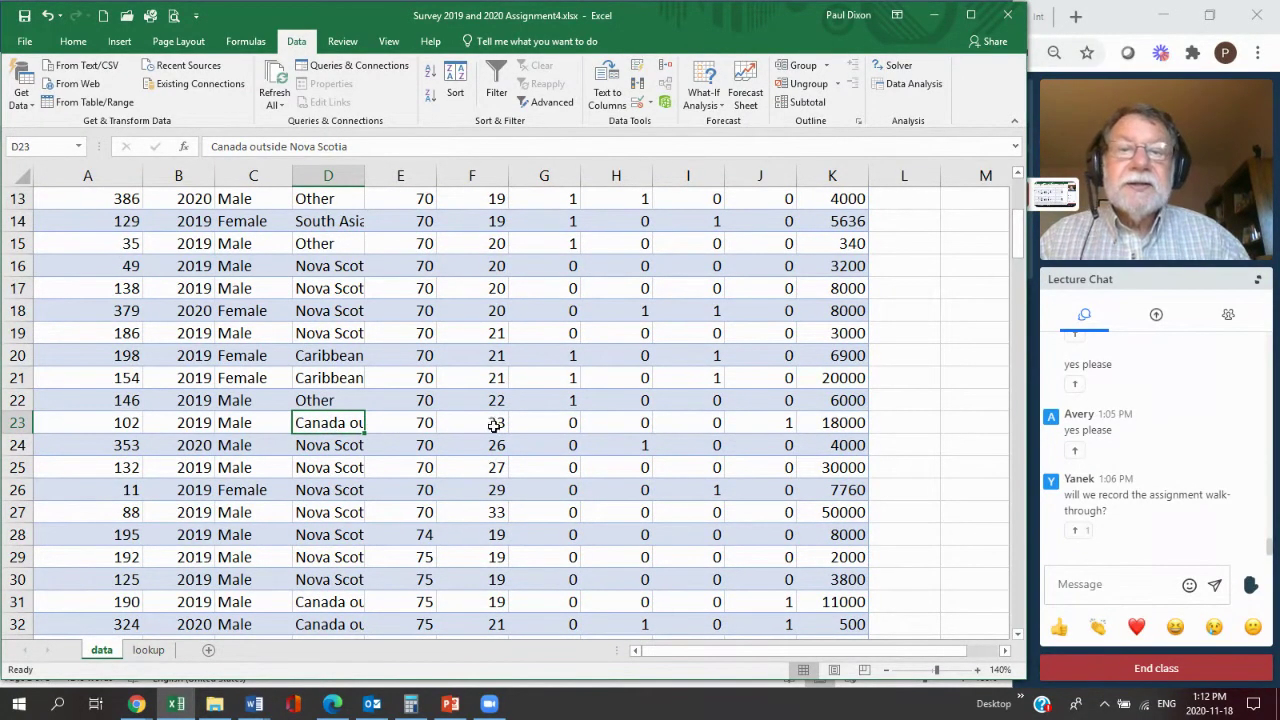
click(557, 422)
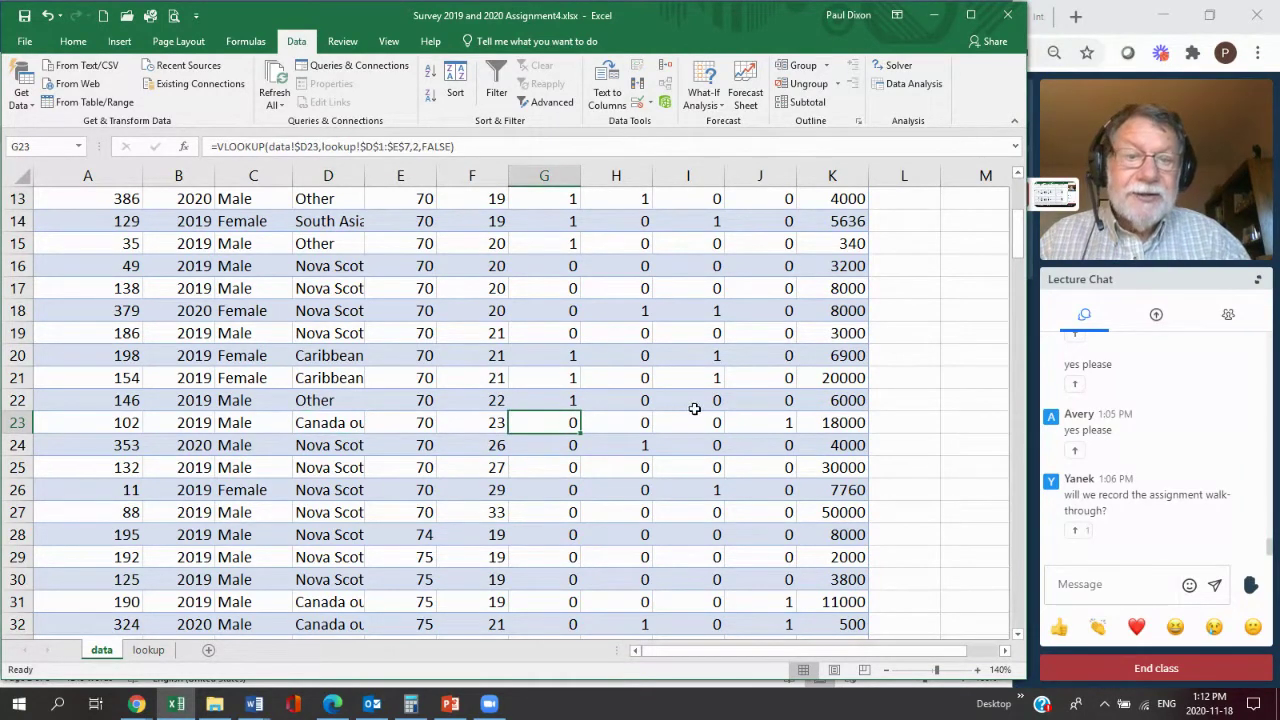
click(776, 425)
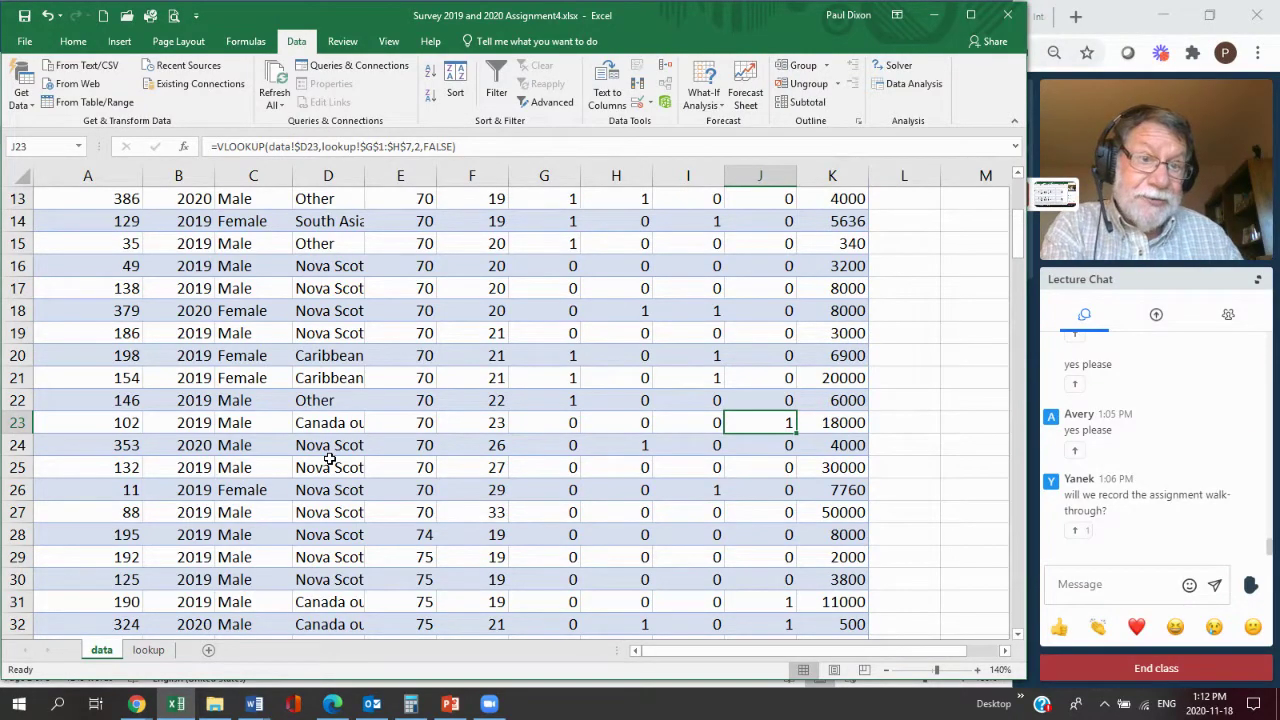
click(568, 468)
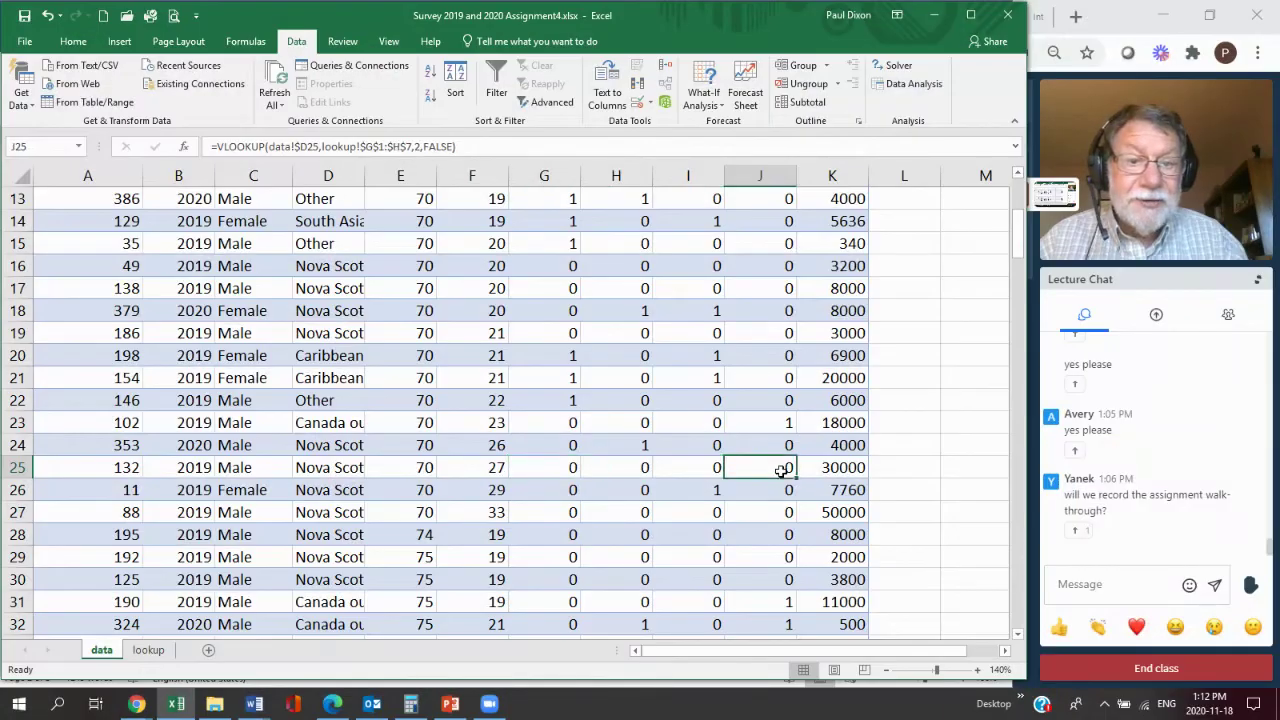
click(337, 471)
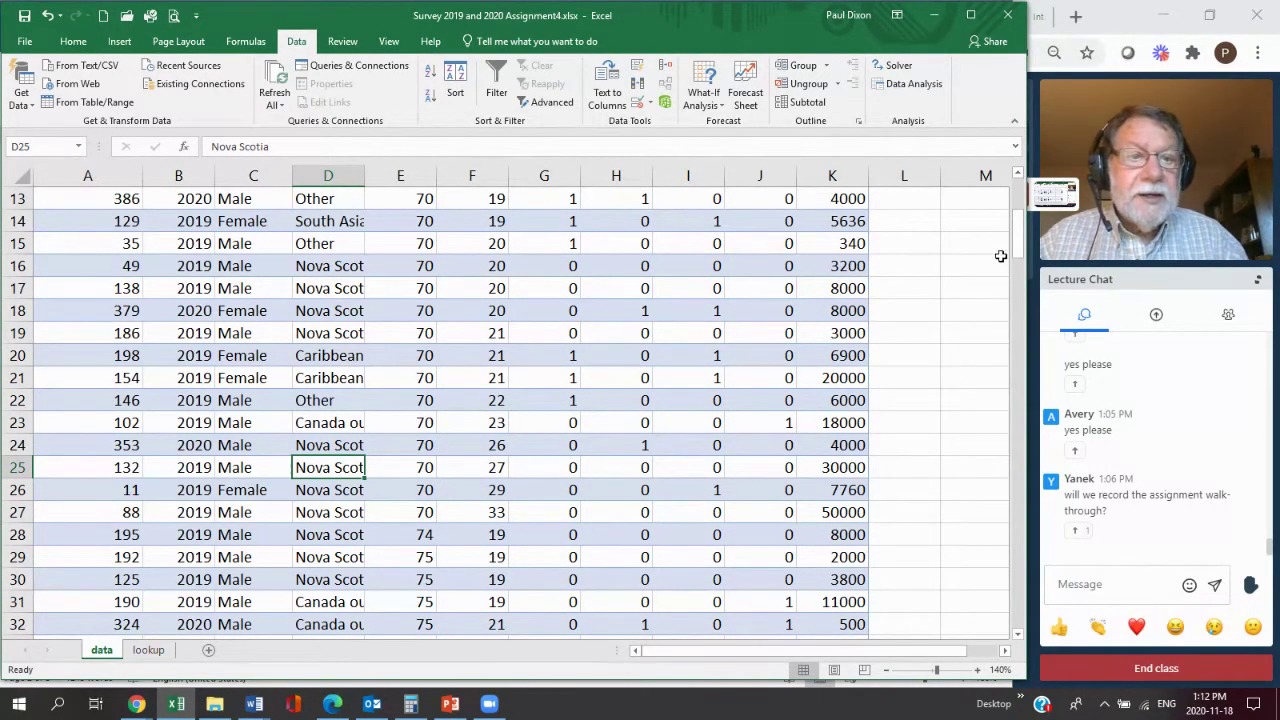
Examine the Gender01 formulas in rows 2 and 3, and compare Class with the Class01 formulas in rows 2 and 4.
drag(1017, 251, 1018, 200)
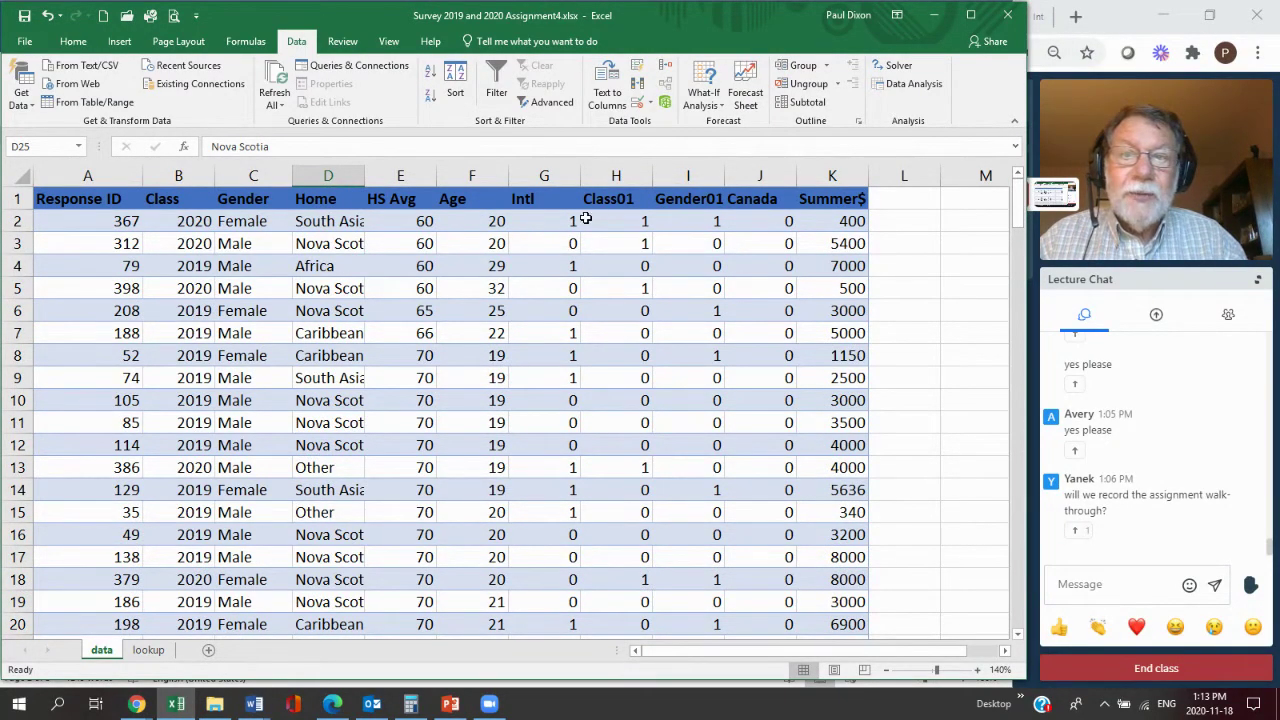
click(710, 219)
click(710, 244)
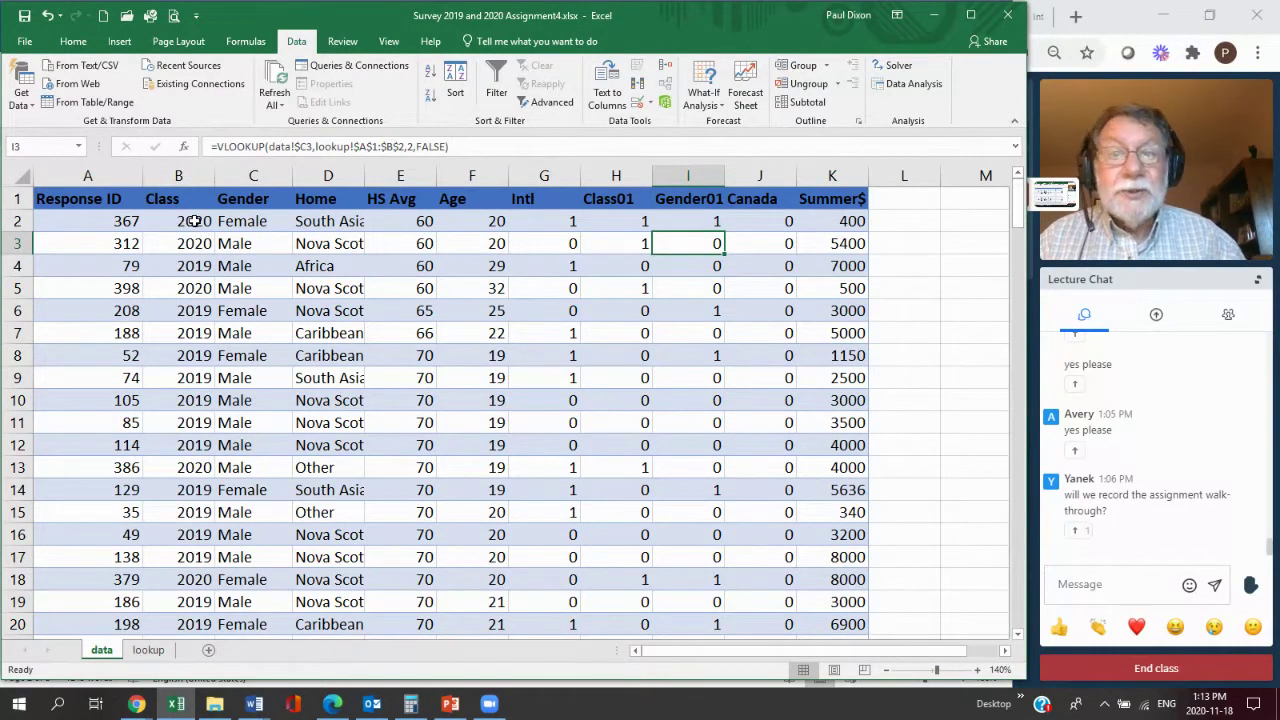
click(612, 222)
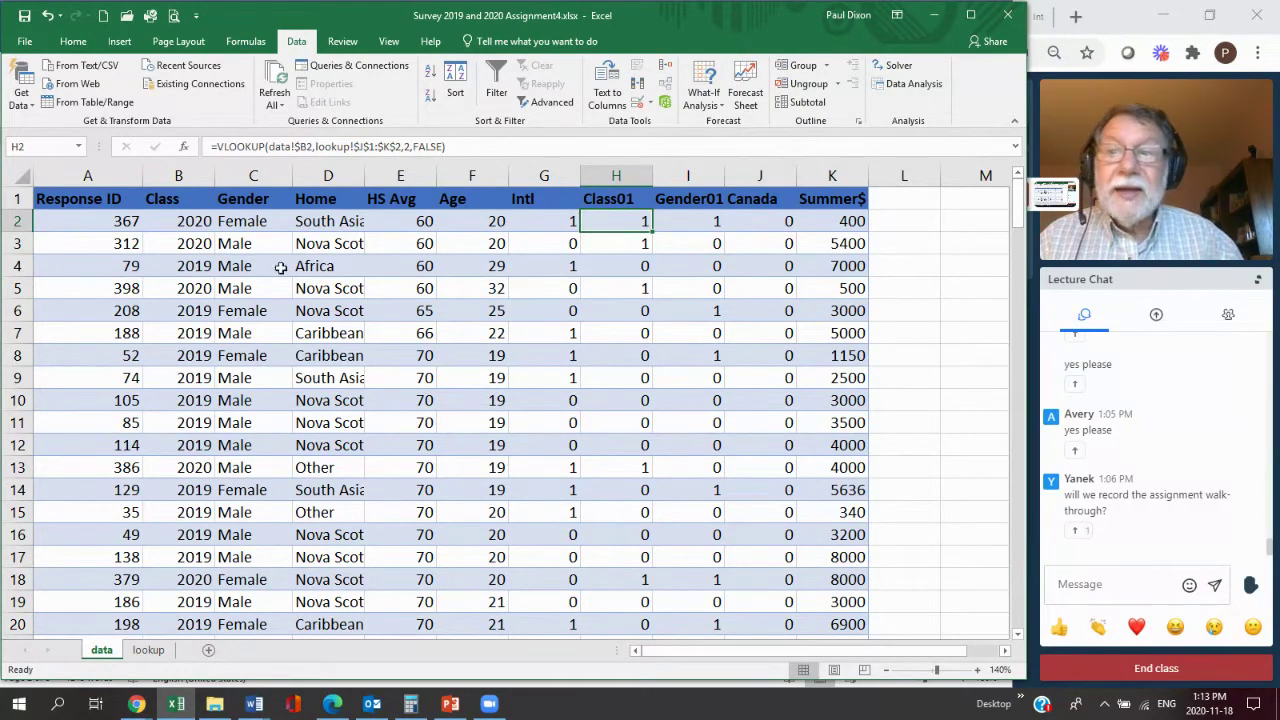
click(205, 267)
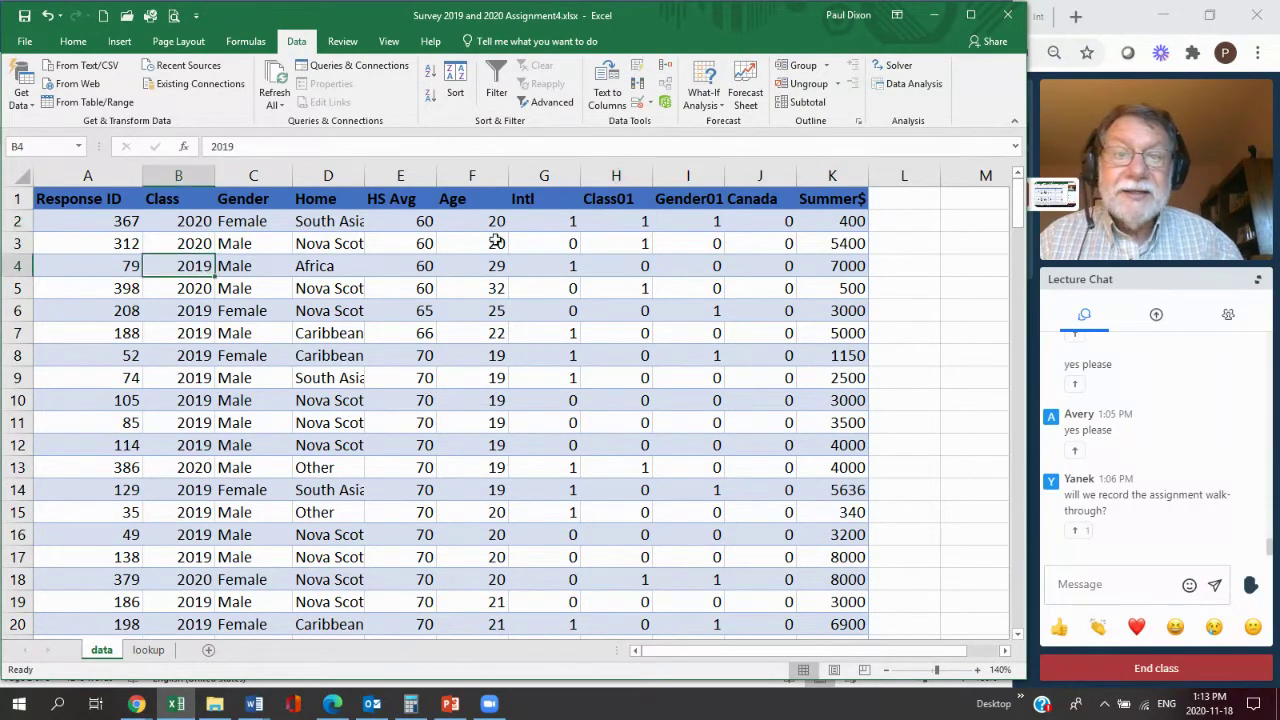
click(640, 265)
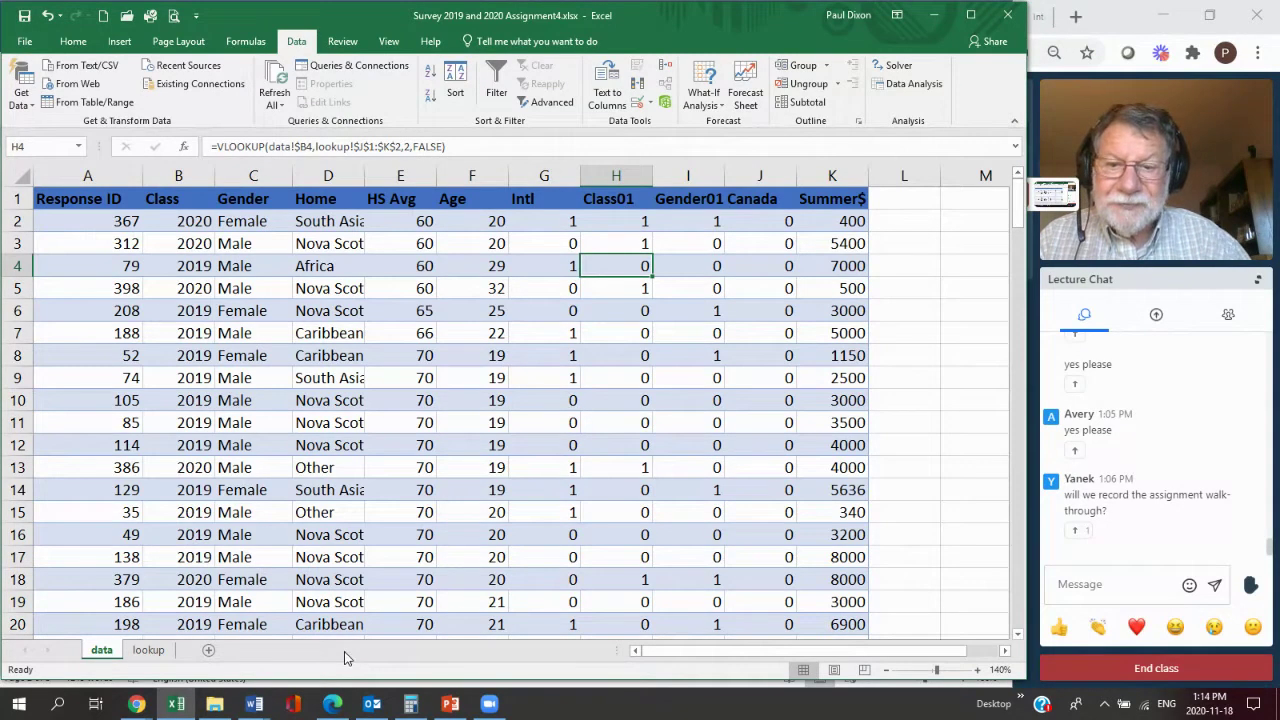
Check part a of the Assignment 4 document in Word for the variables to correlate, and return to the Excel workbook.
click(254, 704)
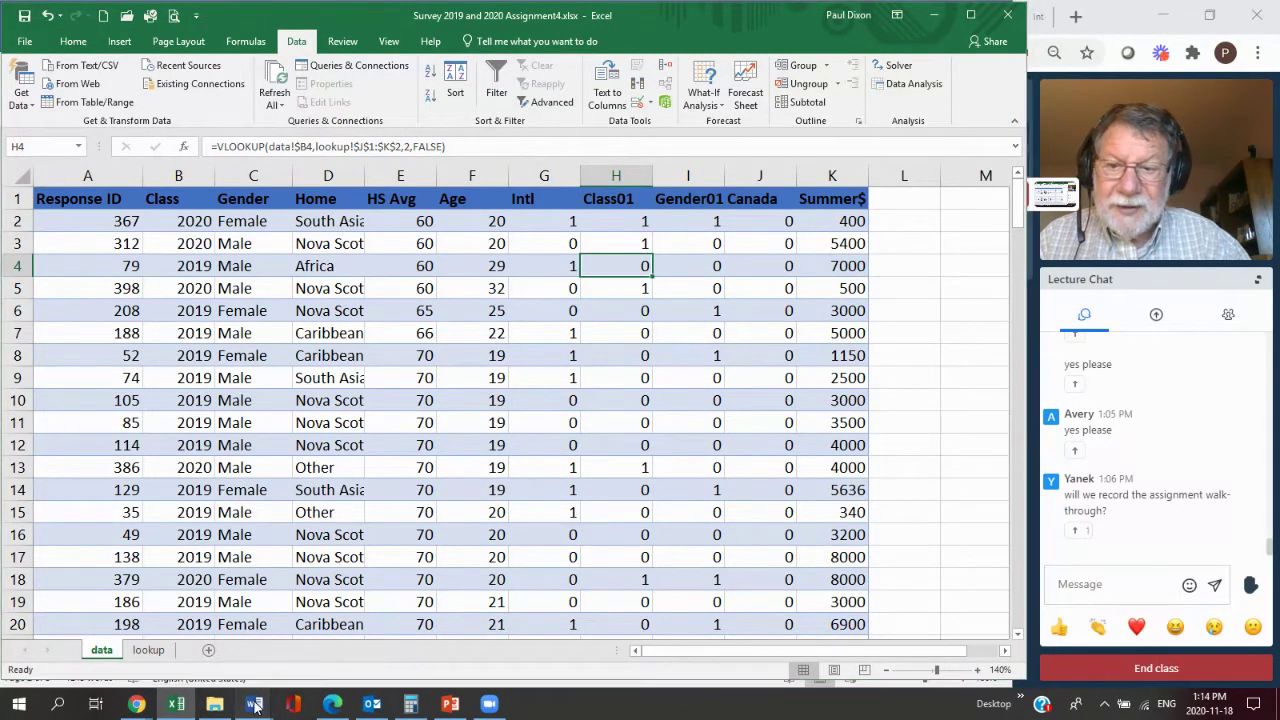
click(369, 650)
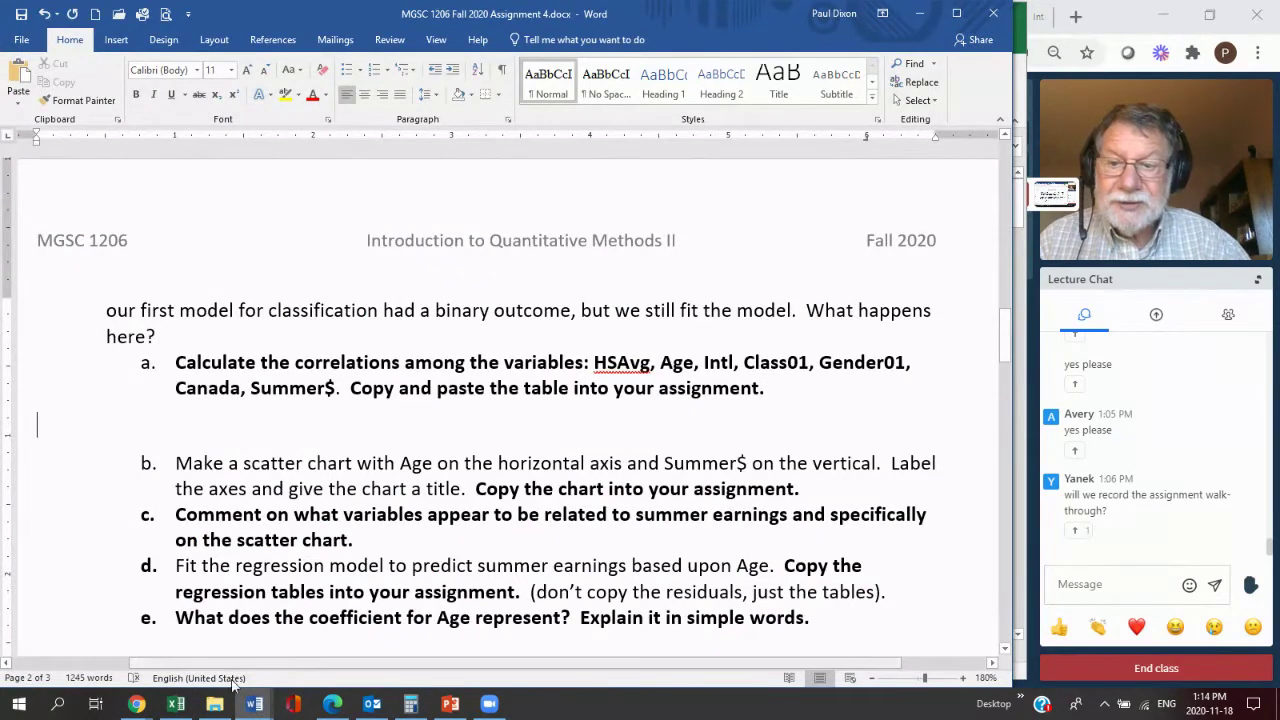
click(176, 704)
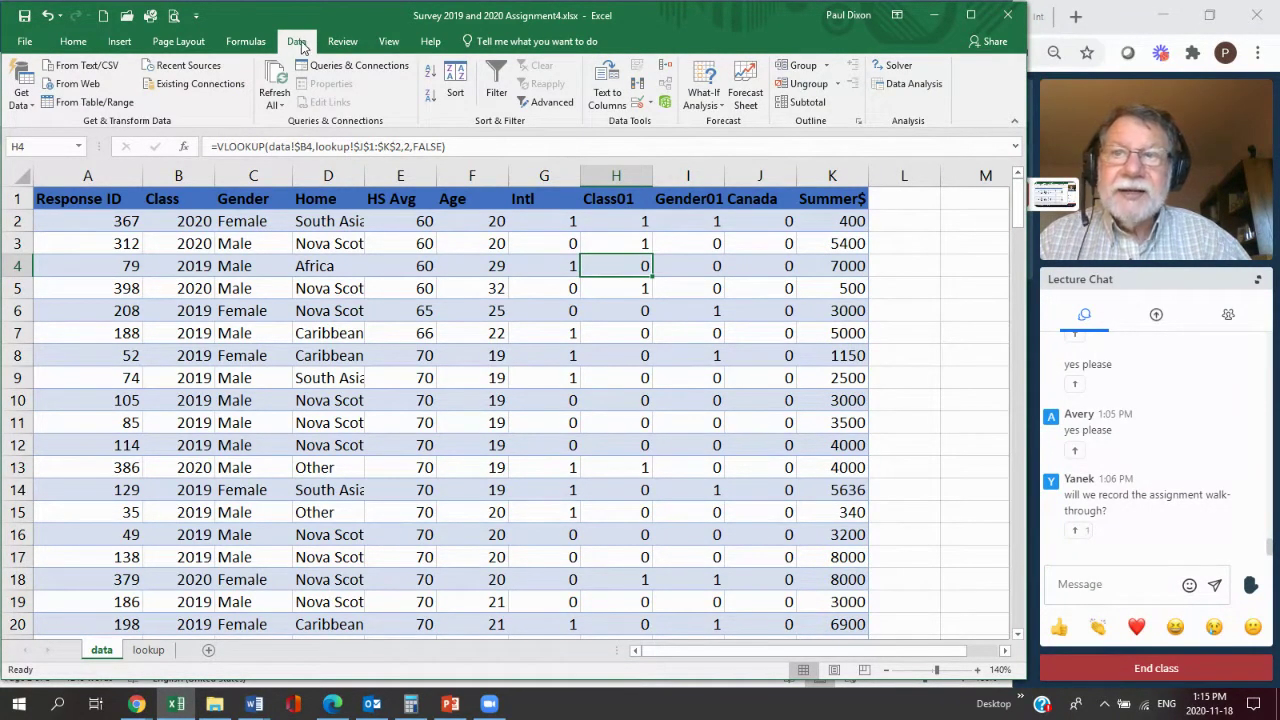
Open the Correlation tool from Excel's Data Analysis tools.
click(925, 91)
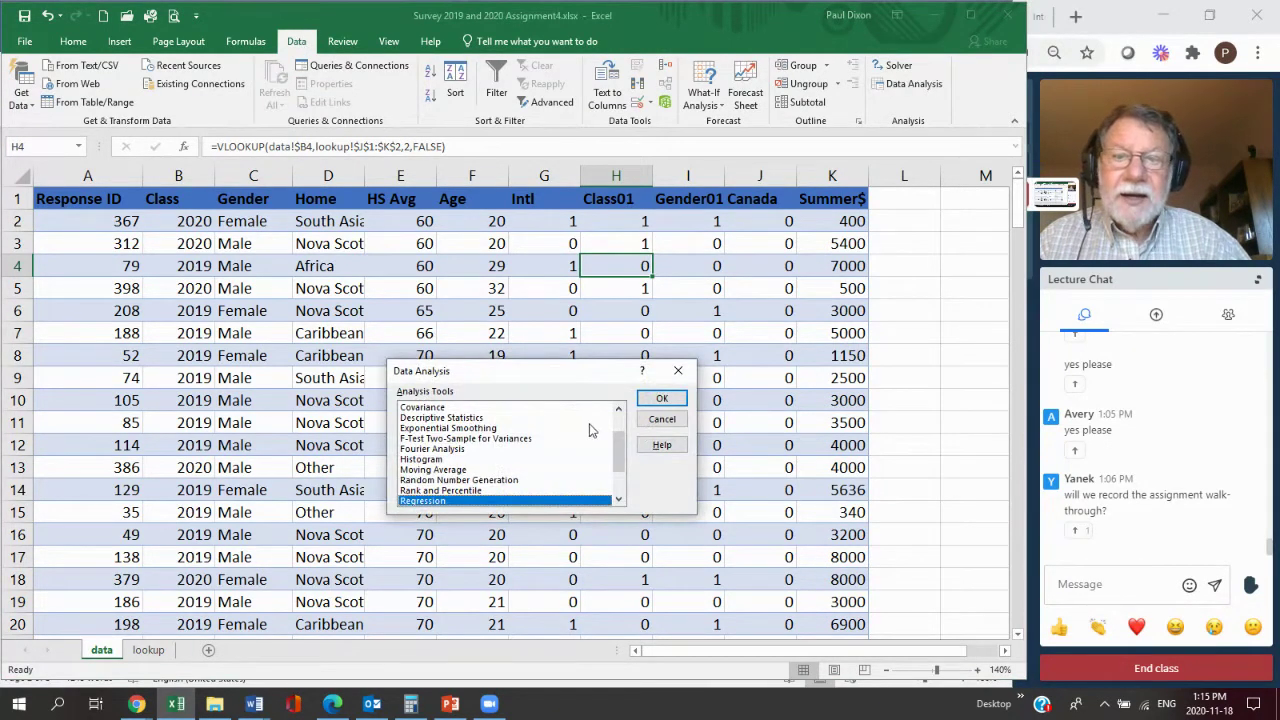
click(620, 413)
click(620, 413)
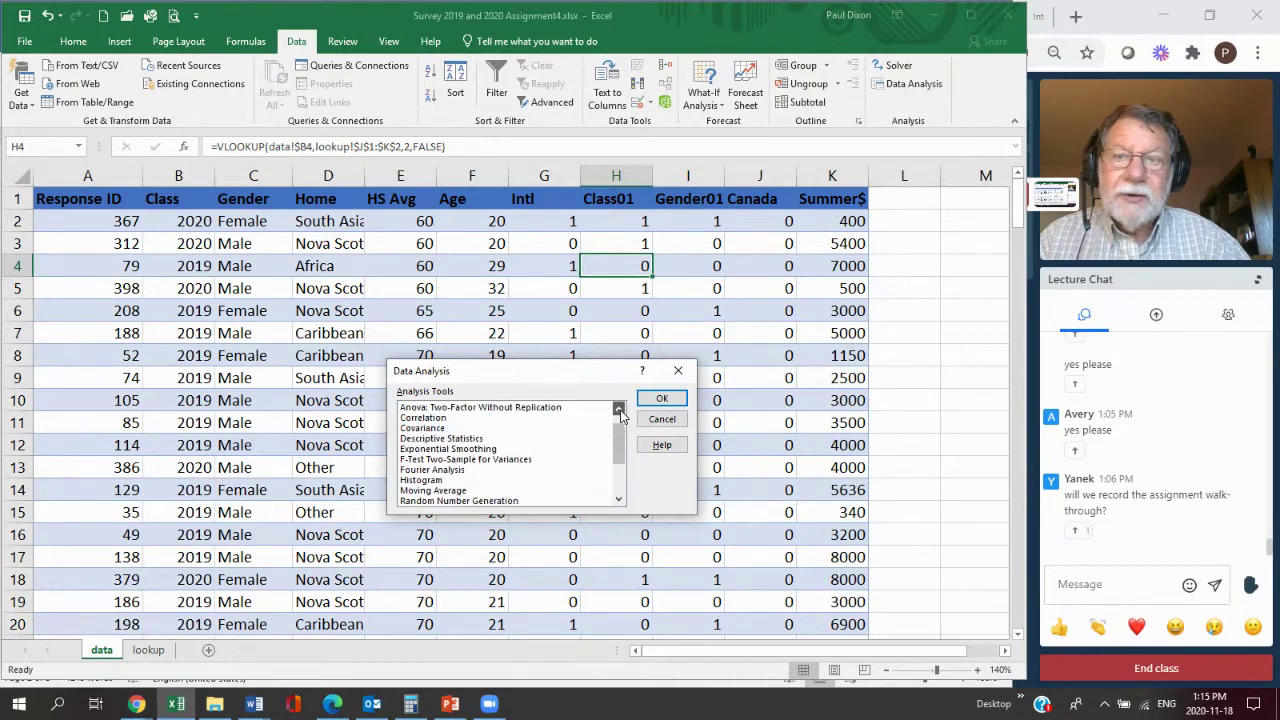
click(437, 418)
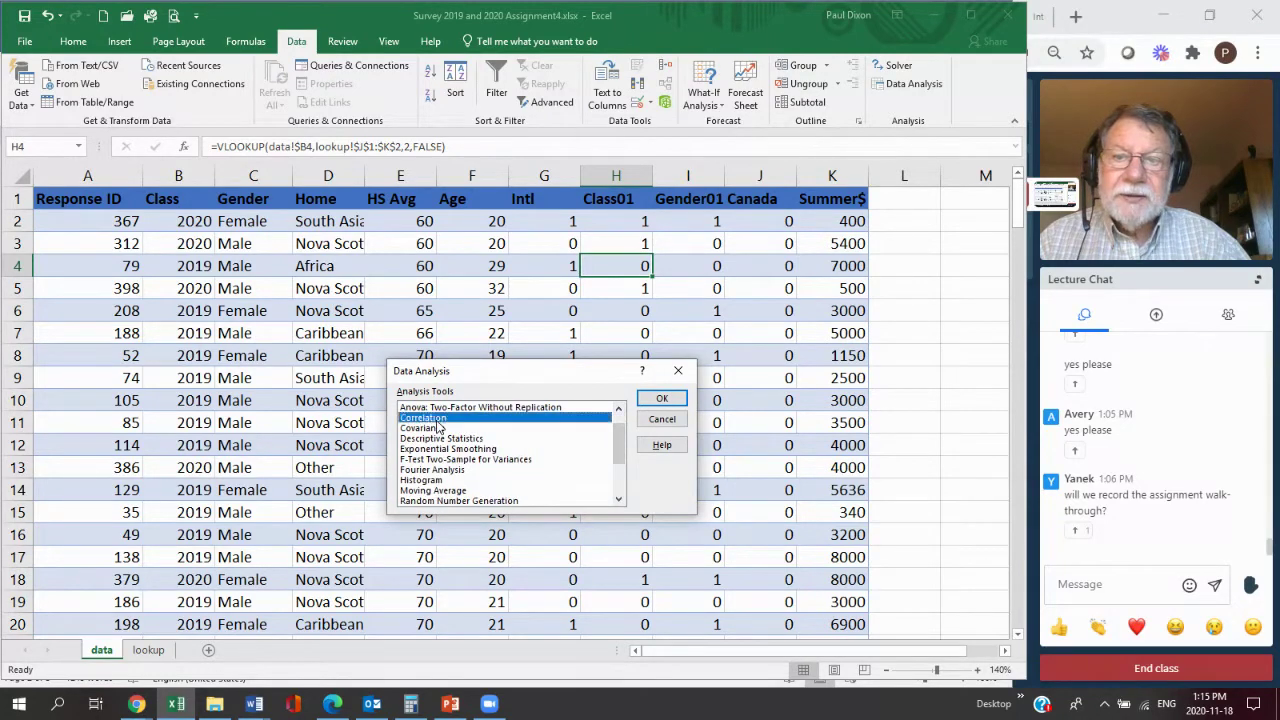
click(657, 399)
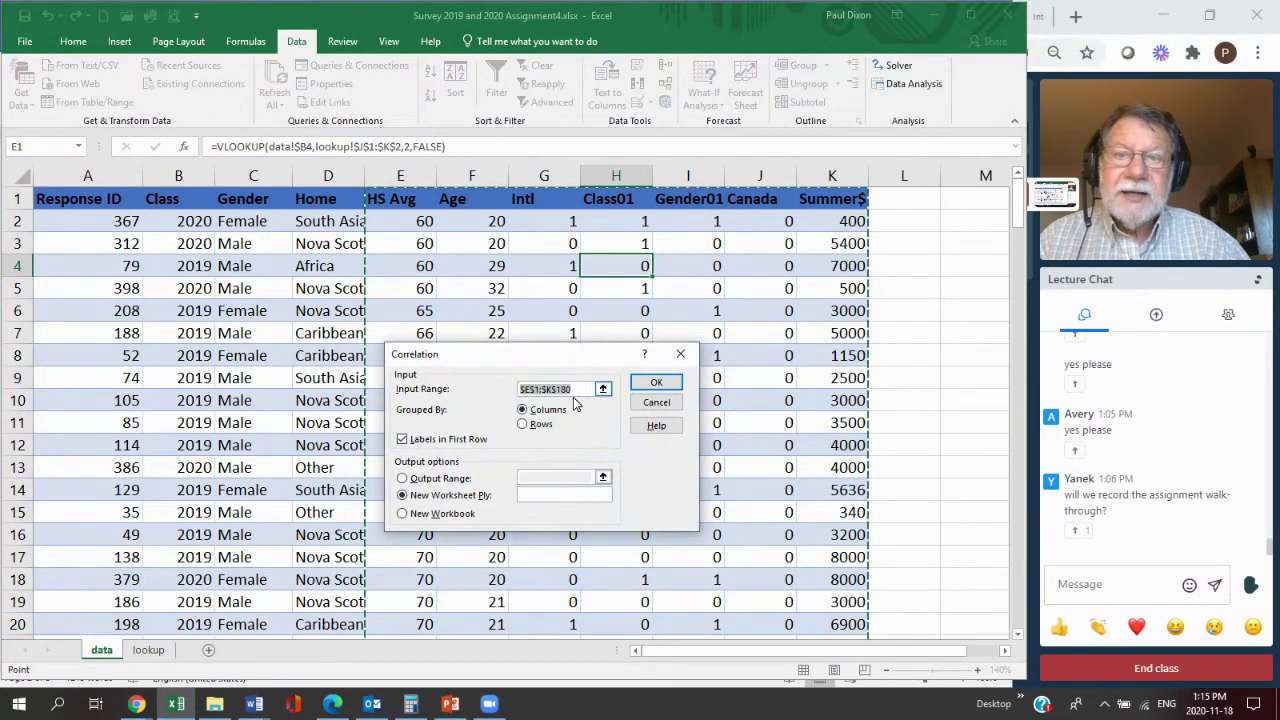
Set the correlation input range to E1:K180 and run it by columns with first-row labels, output to a new worksheet.
click(575, 390)
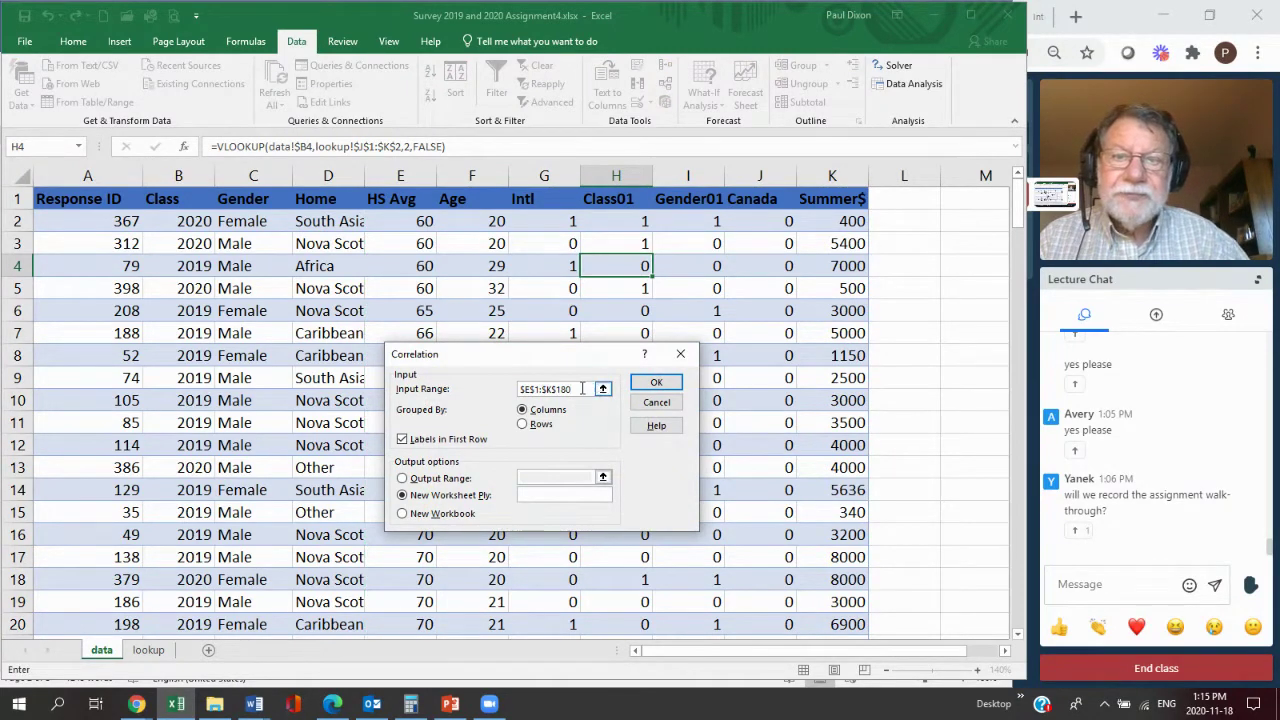
key(BackSpace)
key(BackSpace)
key(BackSpace)
key(BackSpace)
key(BackSpace)
key(BackSpace)
key(BackSpace)
key(BackSpace)
key(BackSpace)
key(BackSpace)
key(BackSpace)
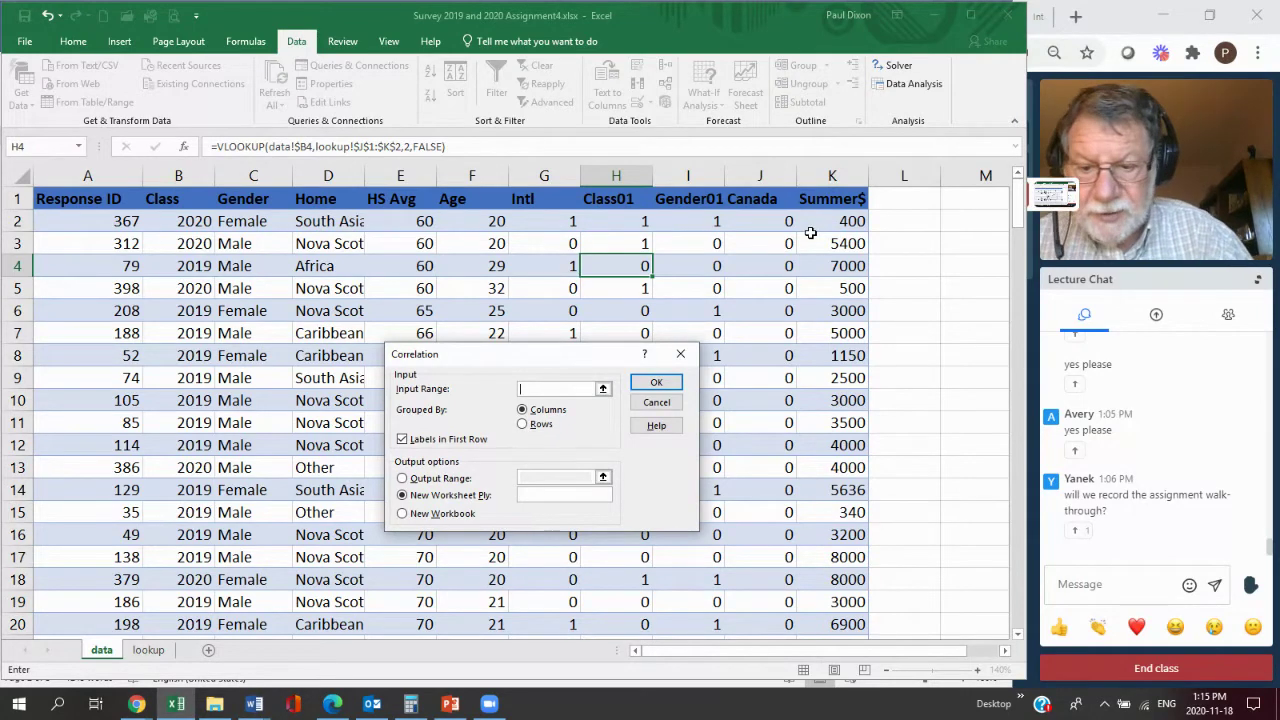
text(E1:)
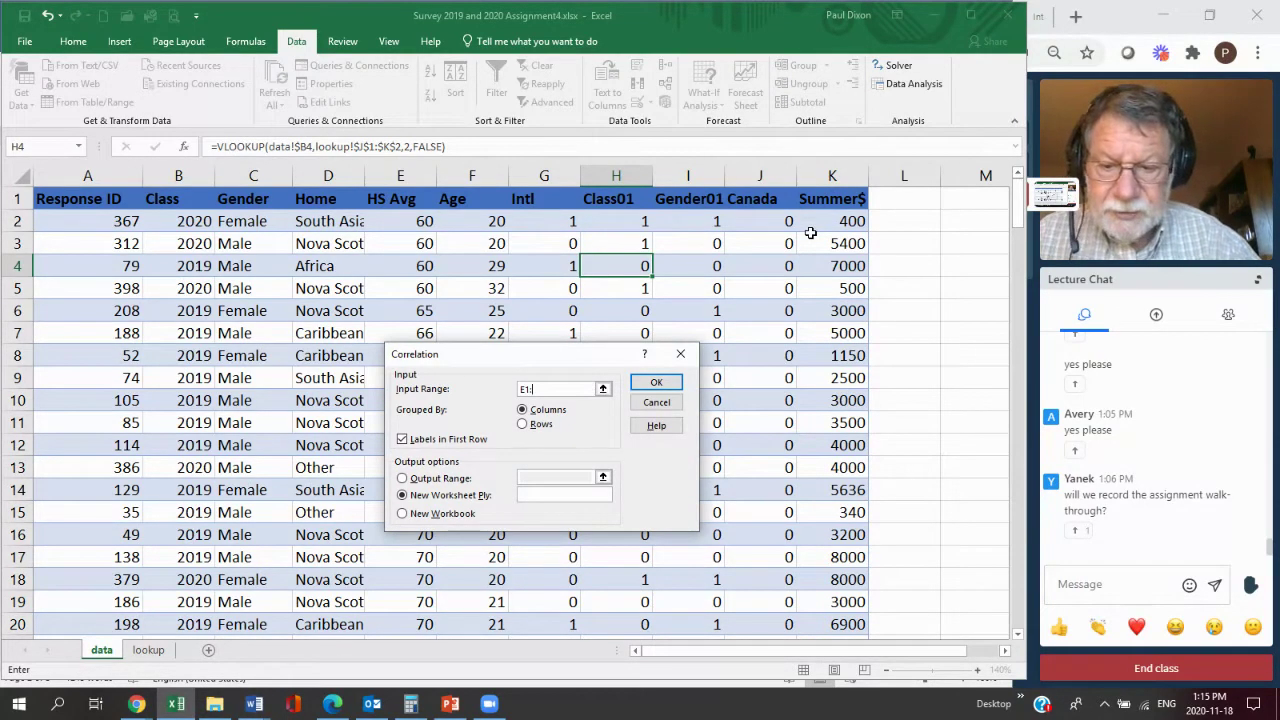
text(K180)
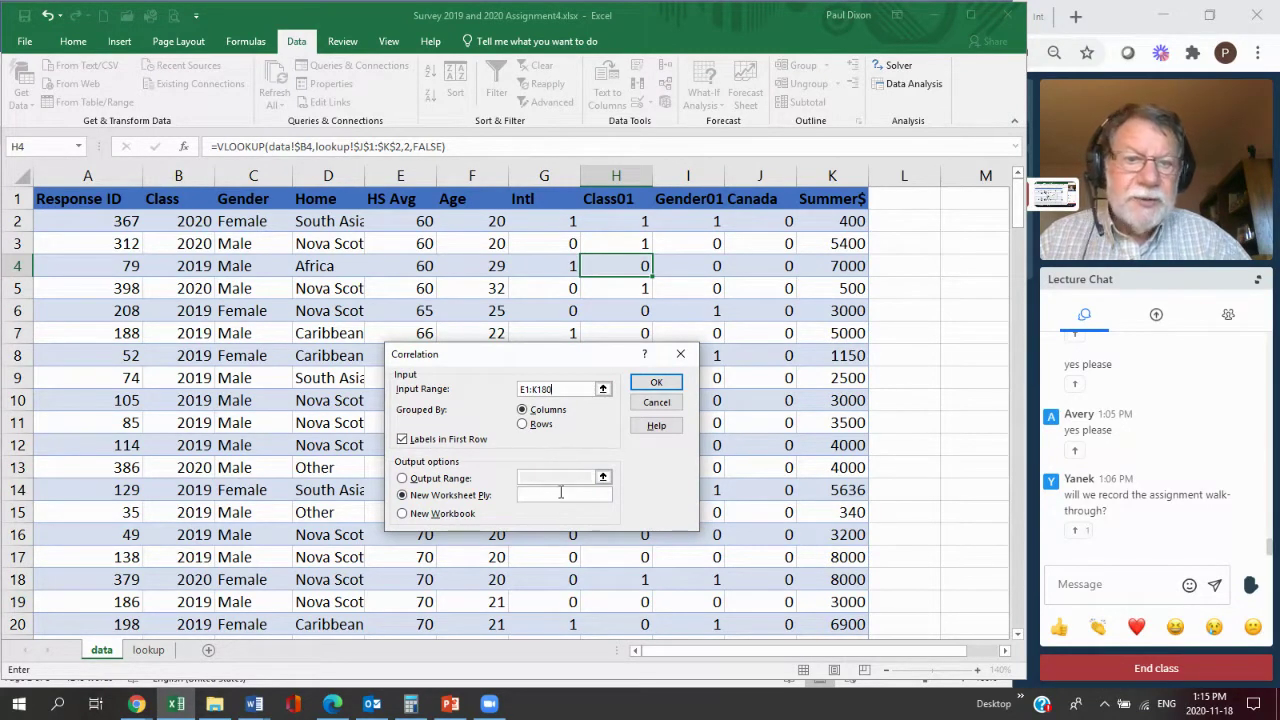
click(666, 389)
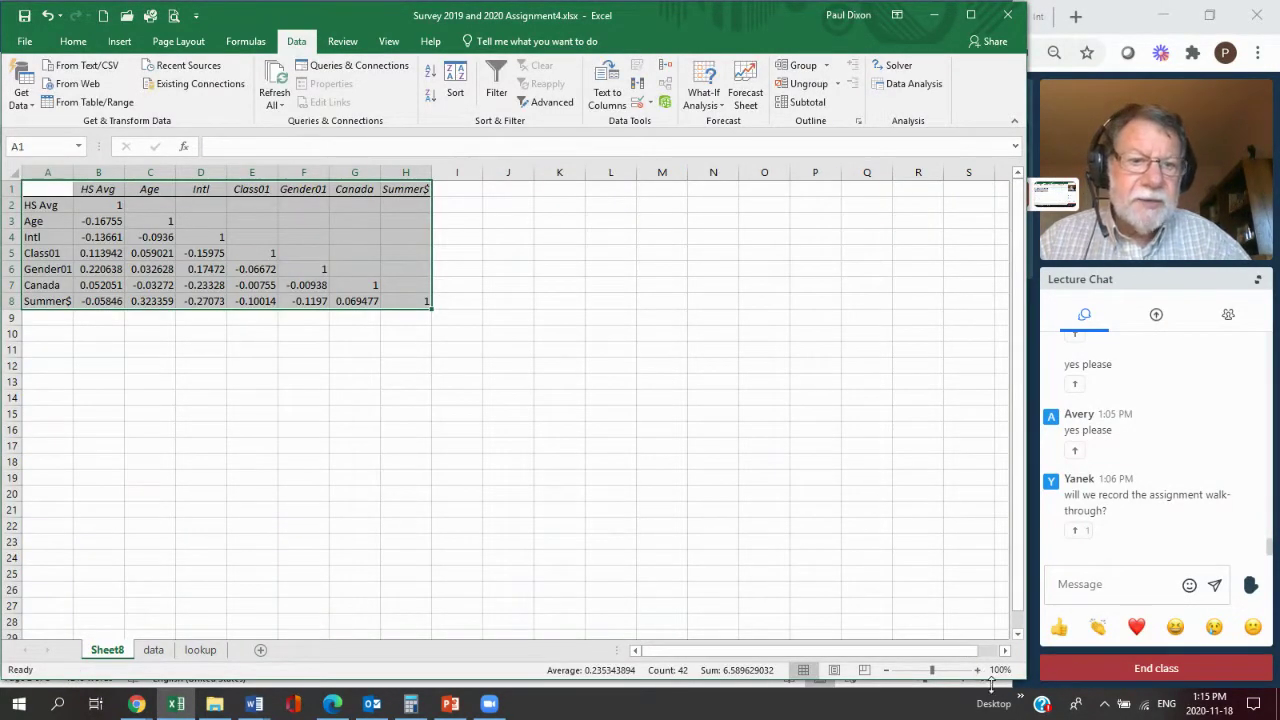
Examine the HS Avg correlations with Age, Summer$, Gender01, Class01 and Intl in the new correlation table.
click(978, 670)
click(978, 670)
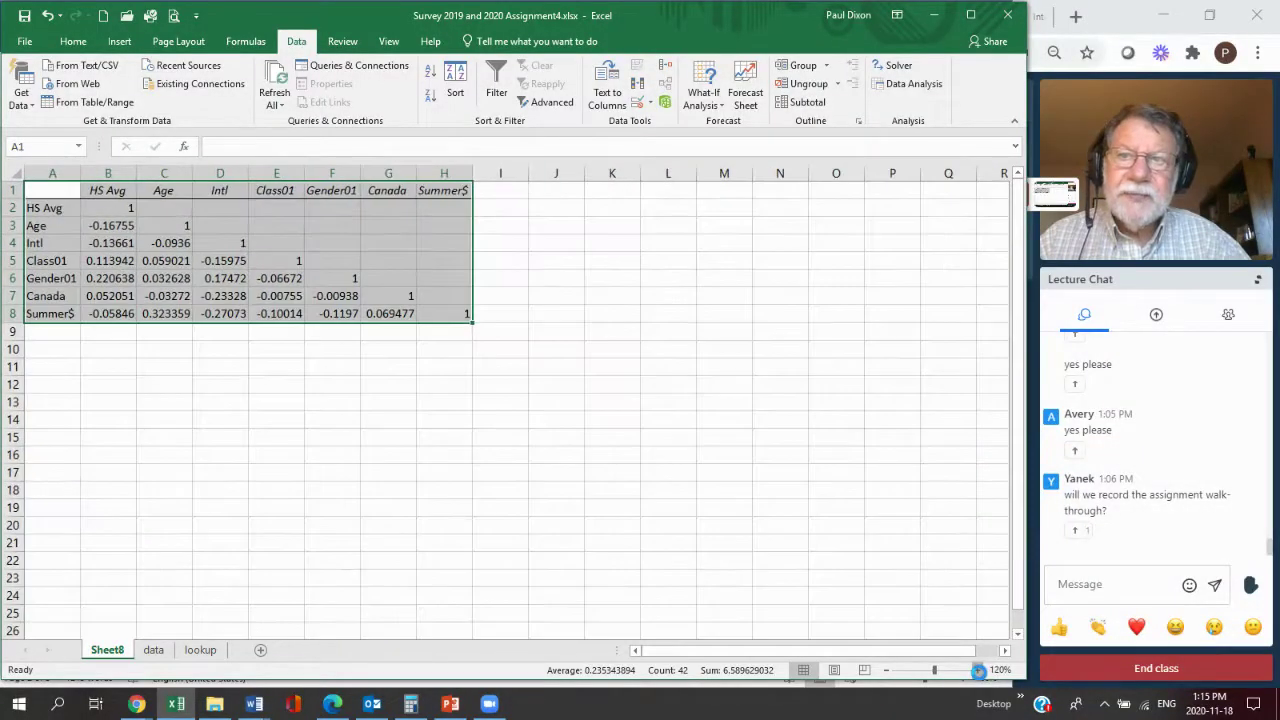
click(978, 670)
click(978, 670)
click(978, 670)
click(978, 670)
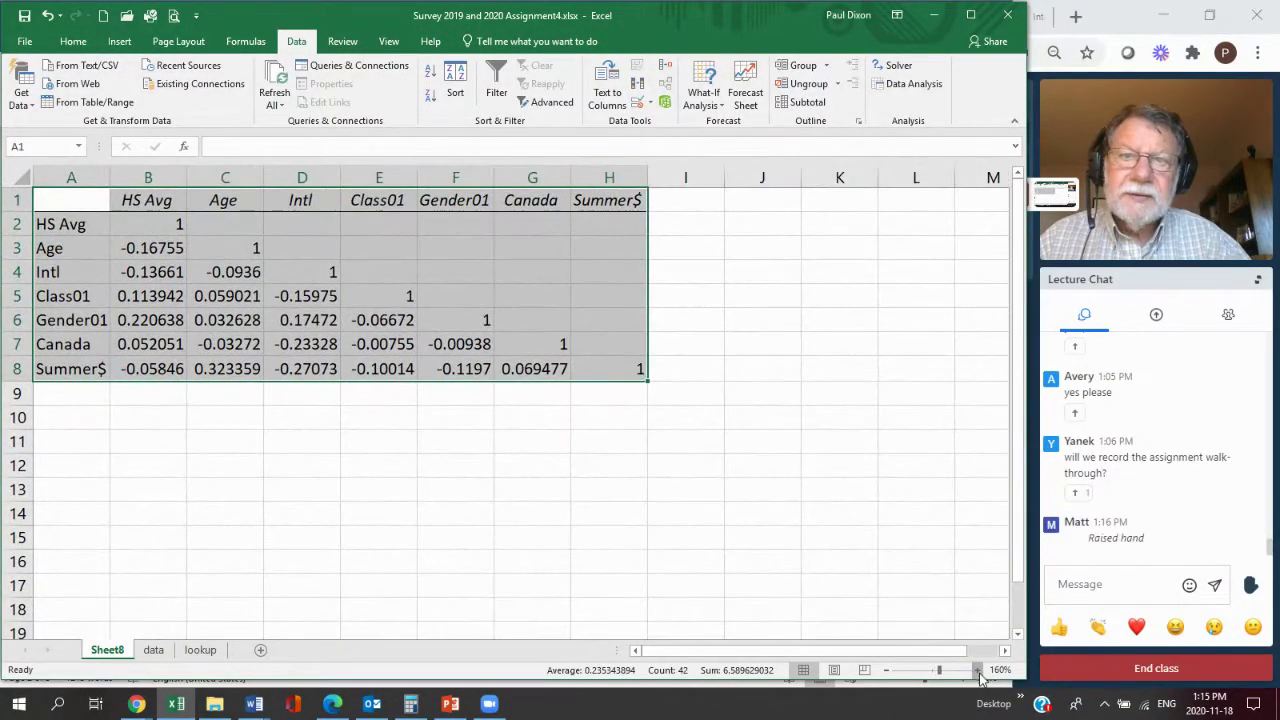
click(978, 670)
click(978, 670)
click(978, 670)
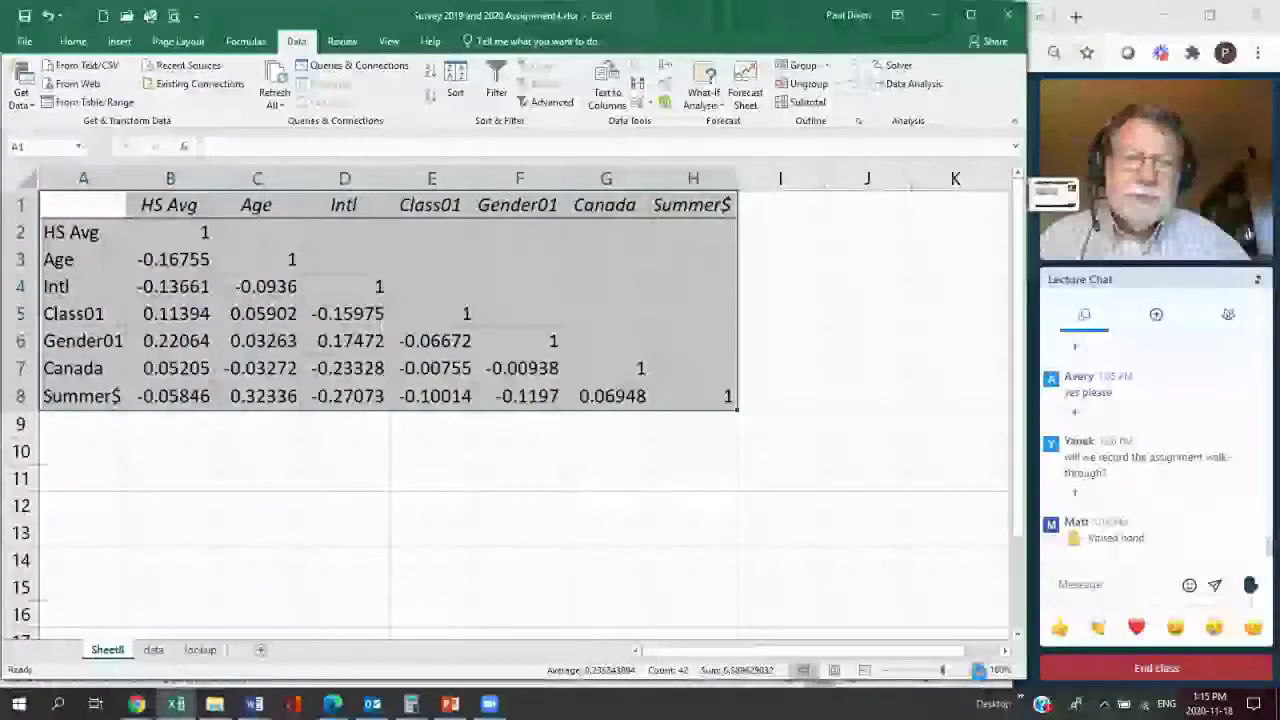
click(978, 670)
click(978, 670)
click(978, 670)
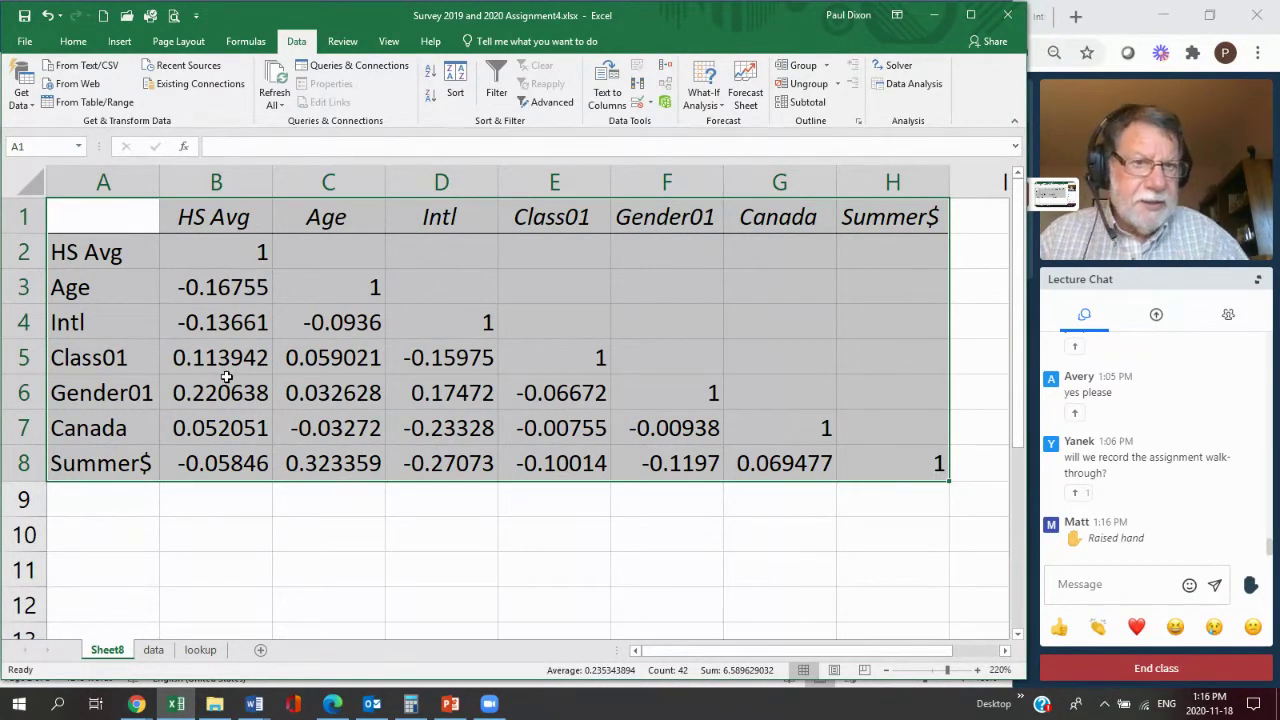
click(229, 287)
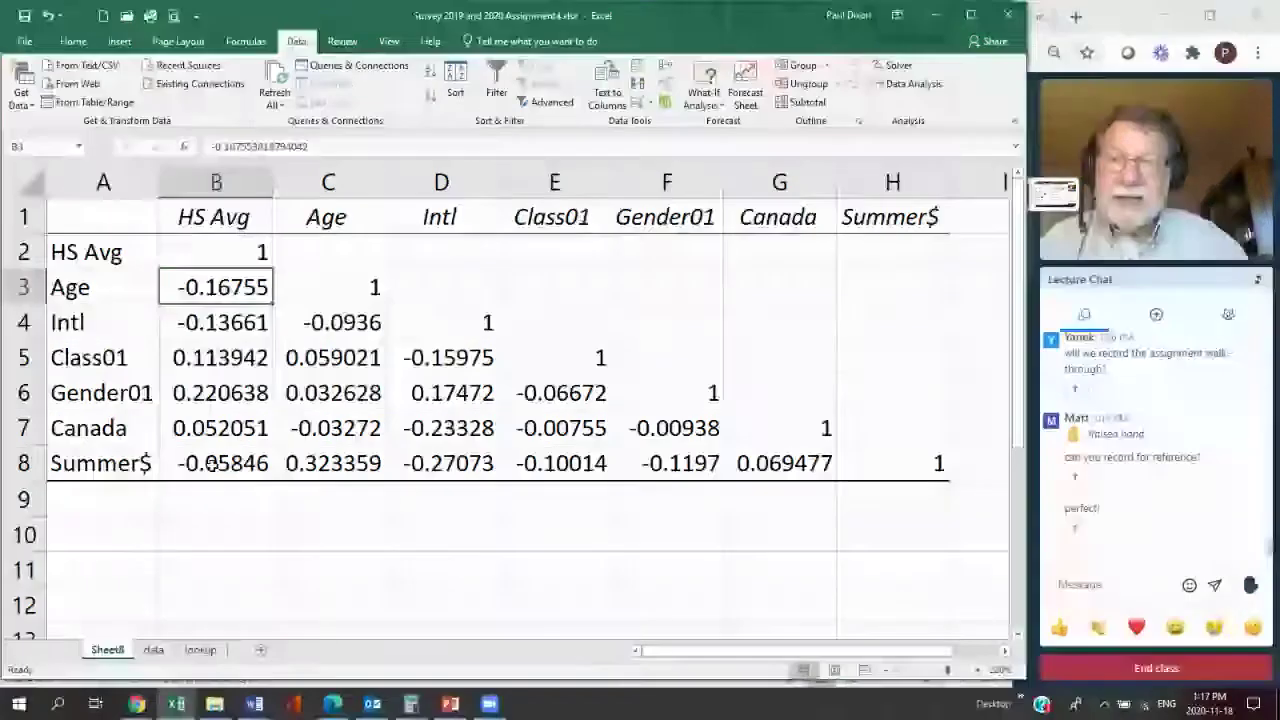
click(212, 463)
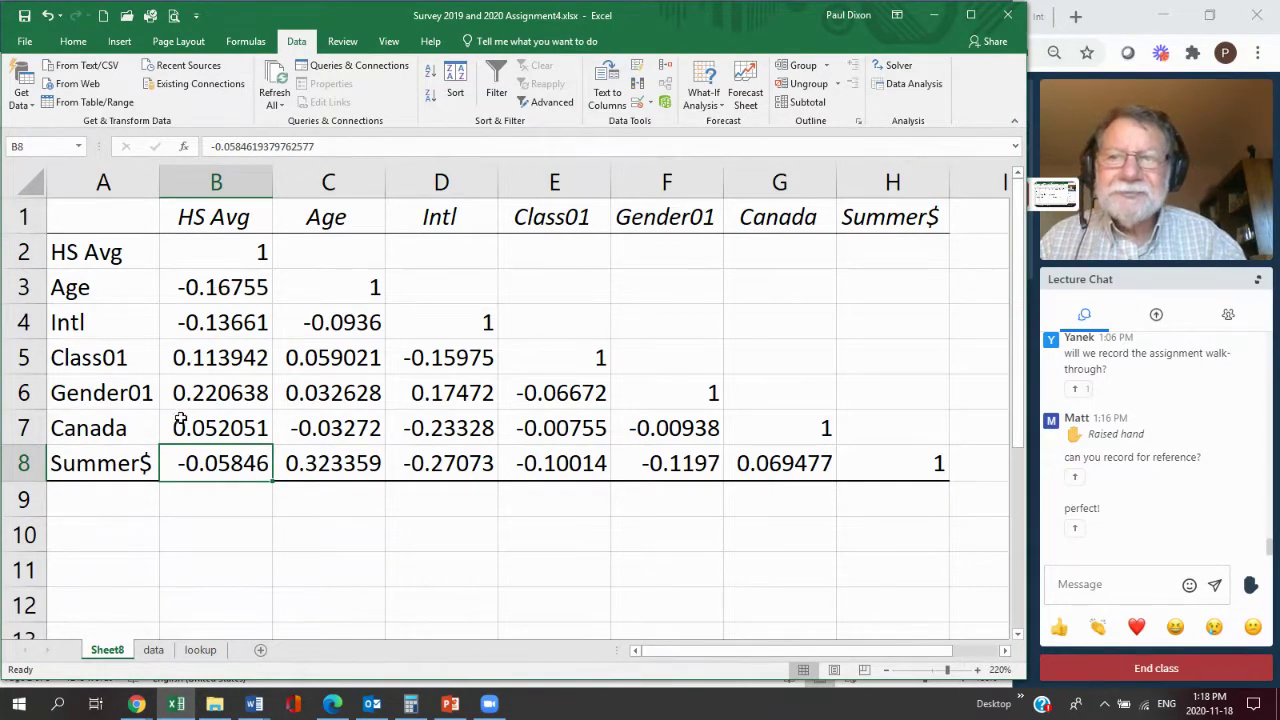
key(Up)
key(Up)
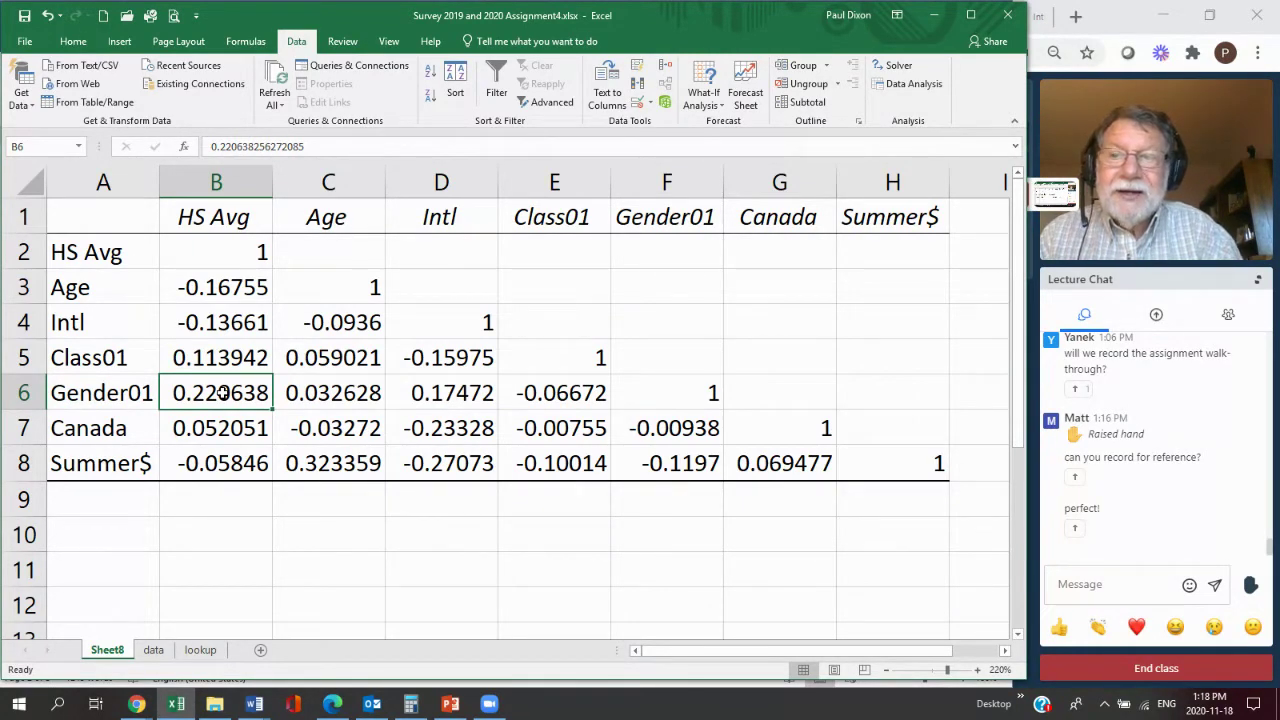
click(218, 360)
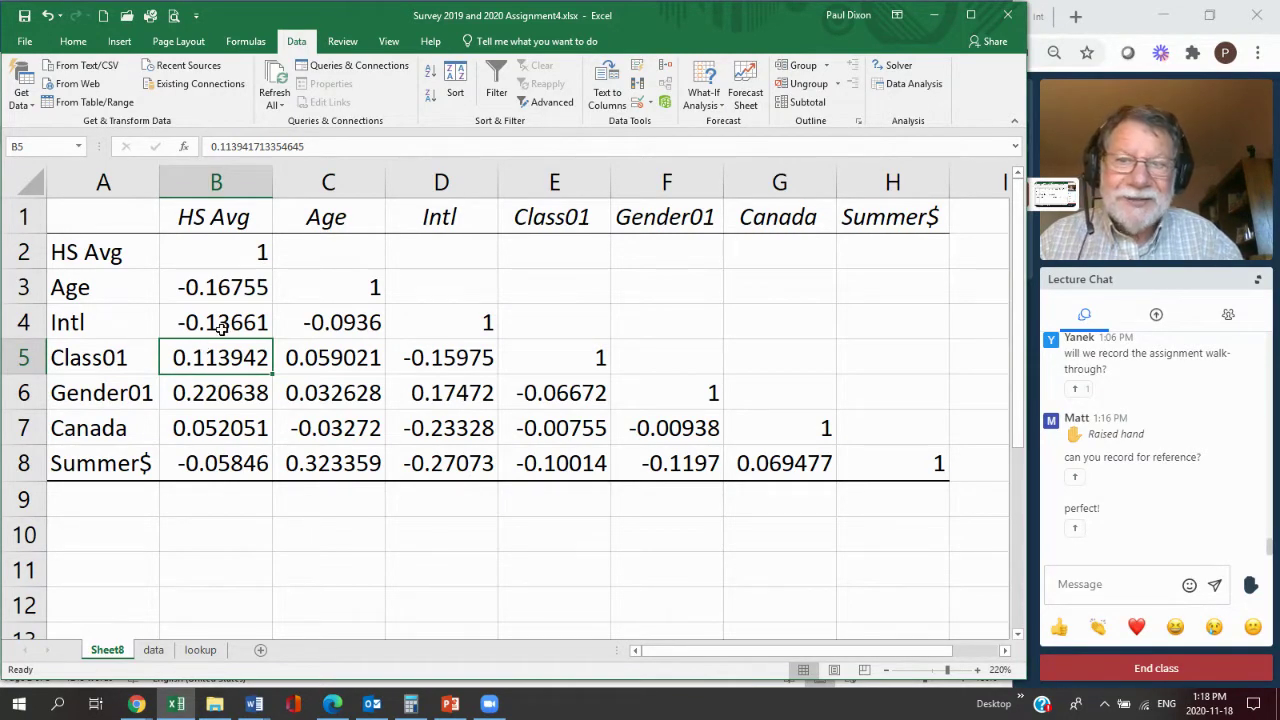
click(218, 327)
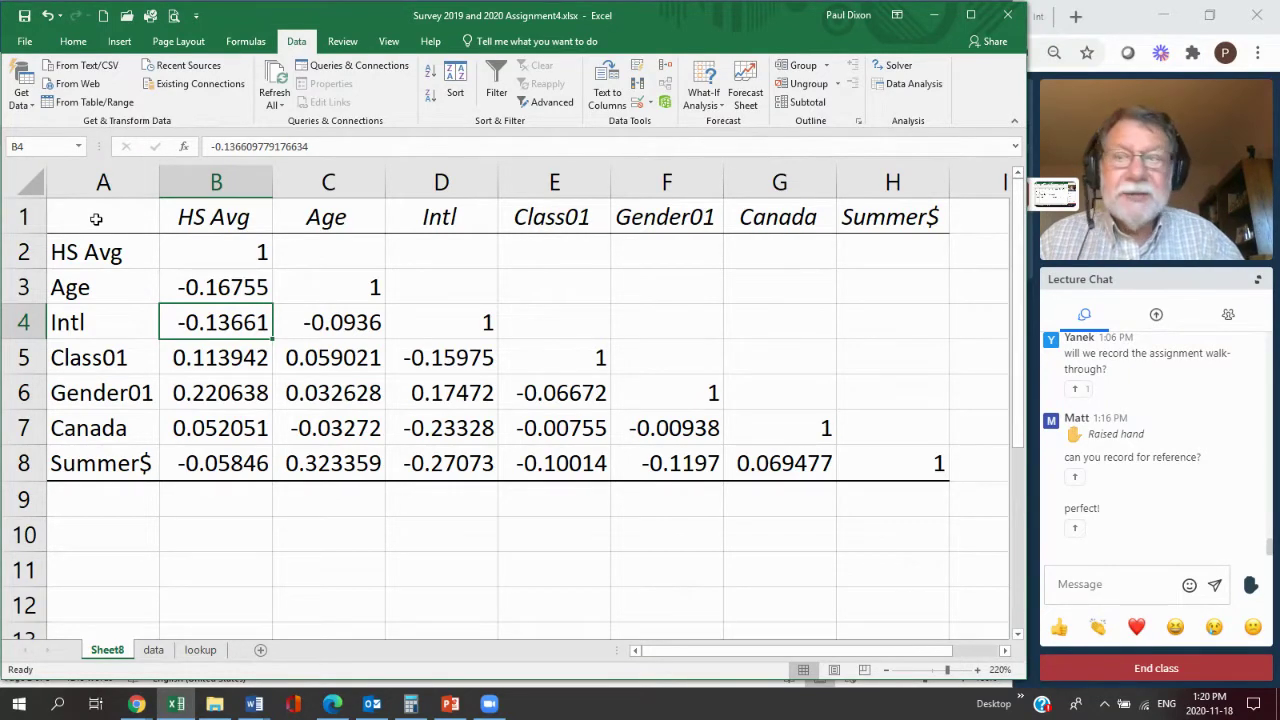
Copy the whole correlation table A1:H8 and paste it under part a of MGSC 1206 Fall 2020 Assignment 4.docx in Word.
drag(96, 218, 893, 460)
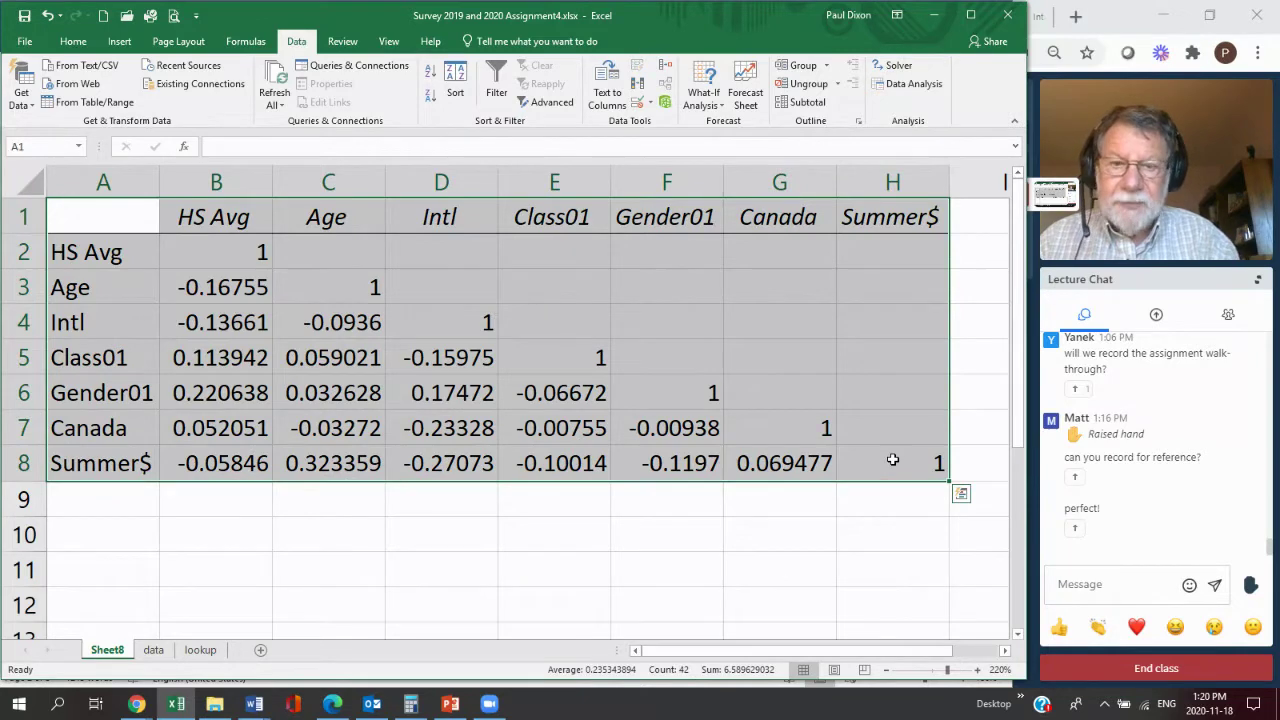
key(ctrl+c)
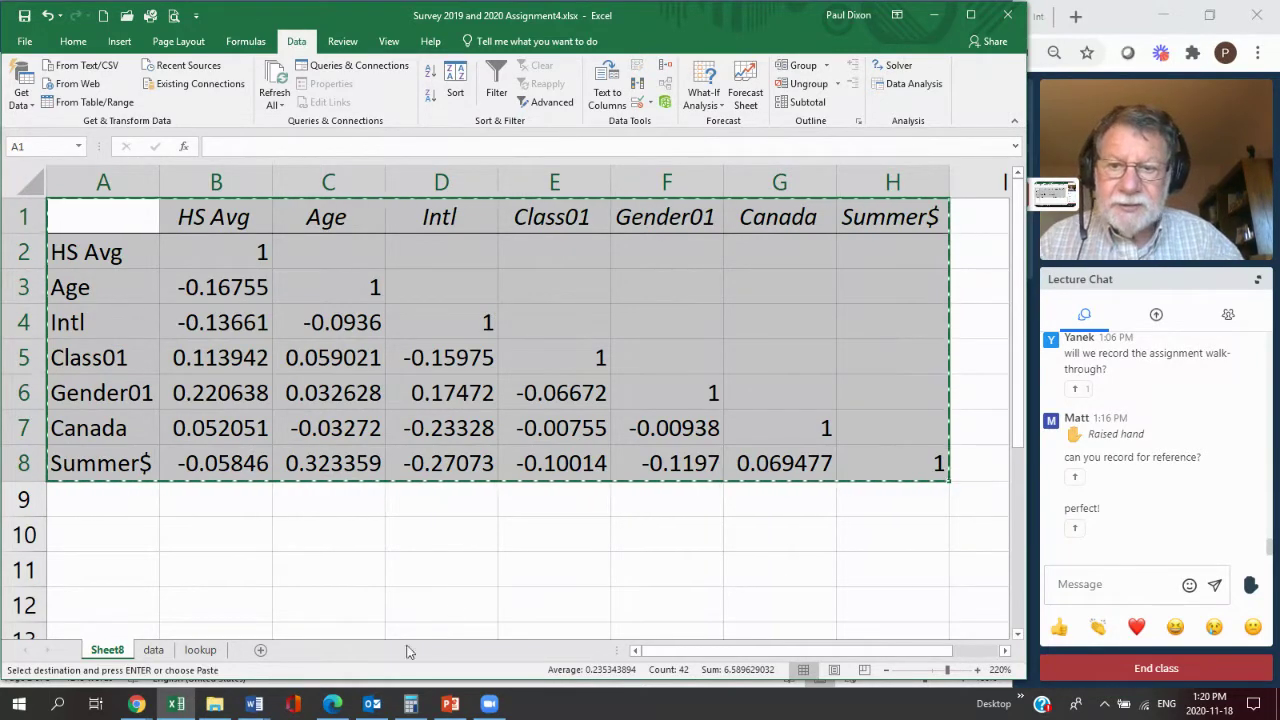
mouse_move(255, 706)
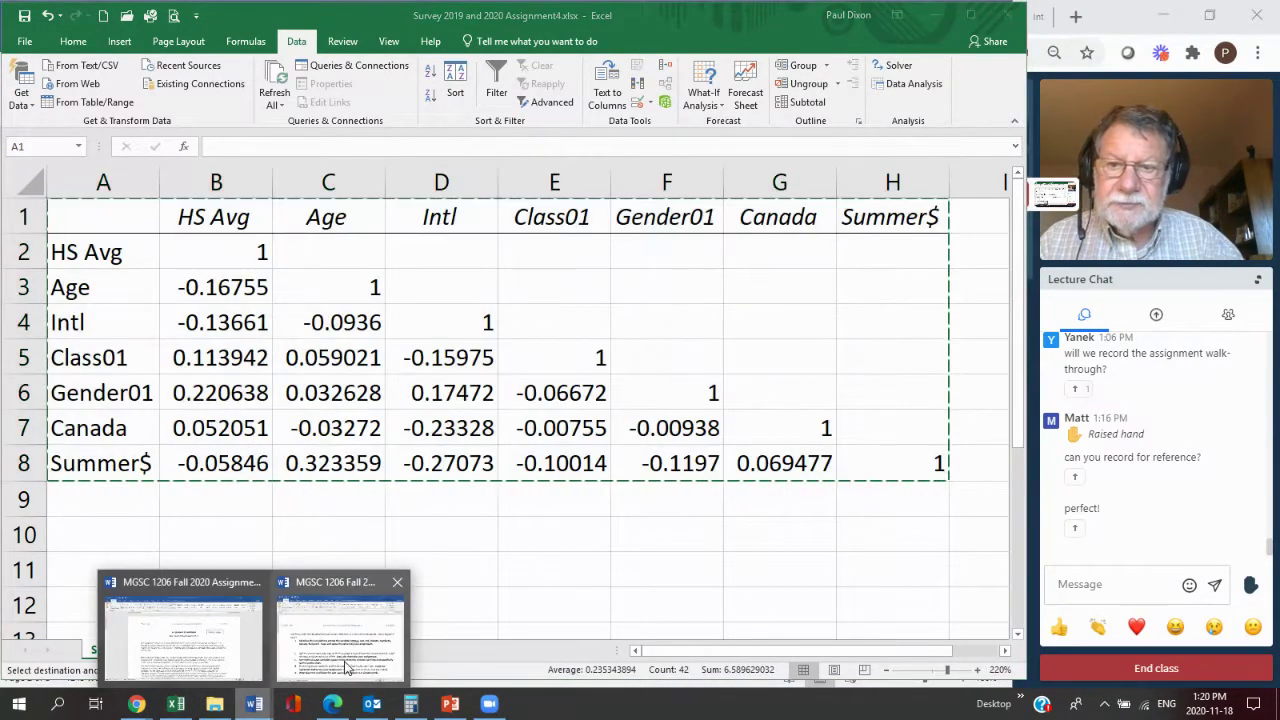
click(350, 665)
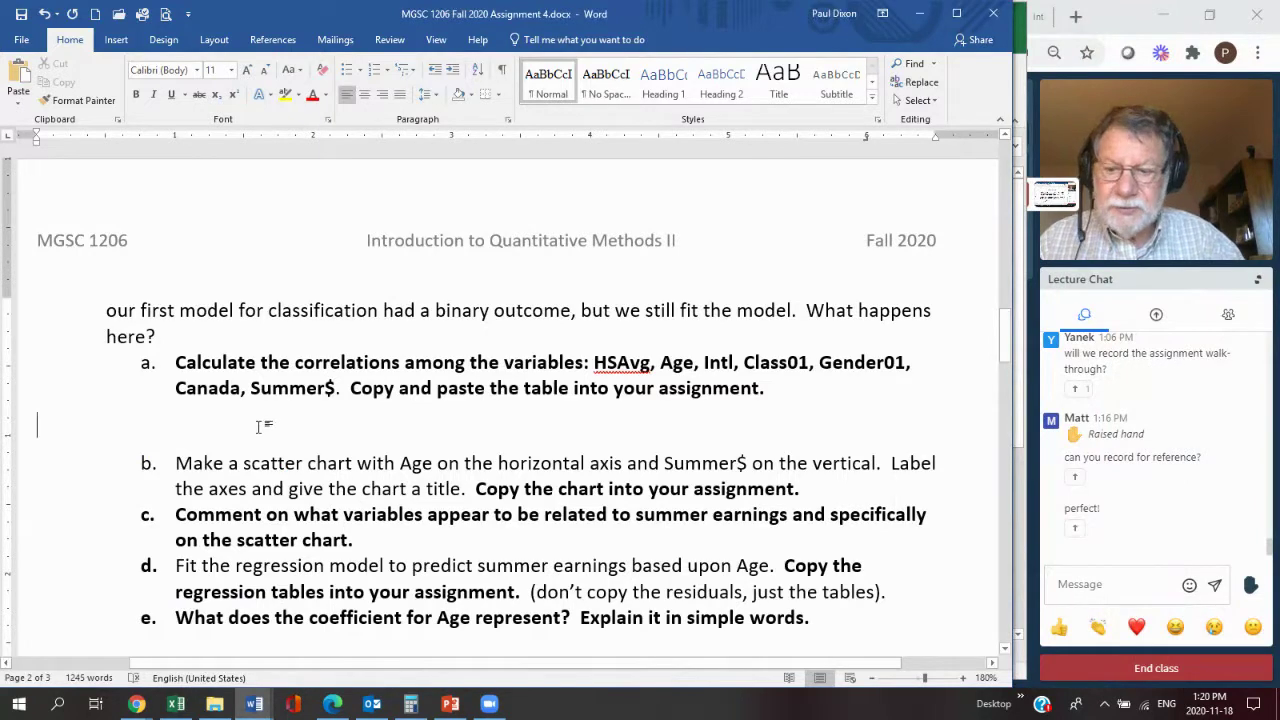
key(ctrl+v)
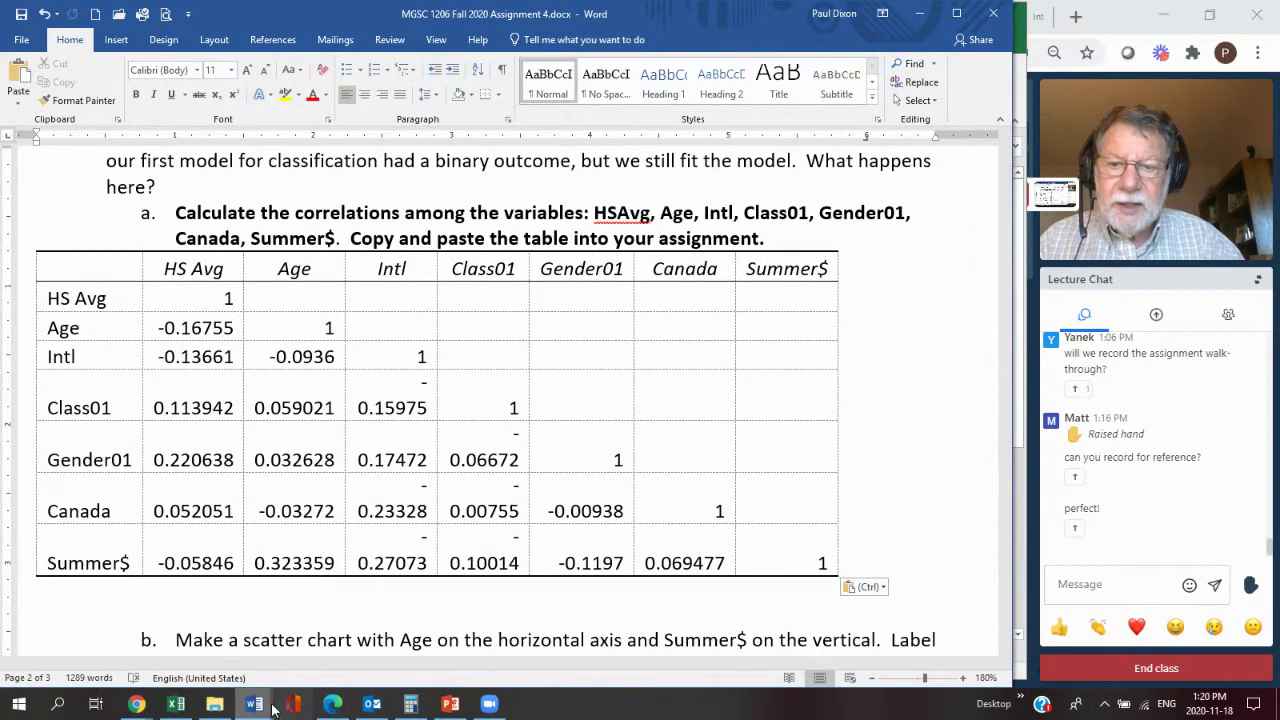
Return to the correlation sheet in Excel, clear the copy marquee and set the zoom to 100% for a full-screen capture.
mouse_move(258, 706)
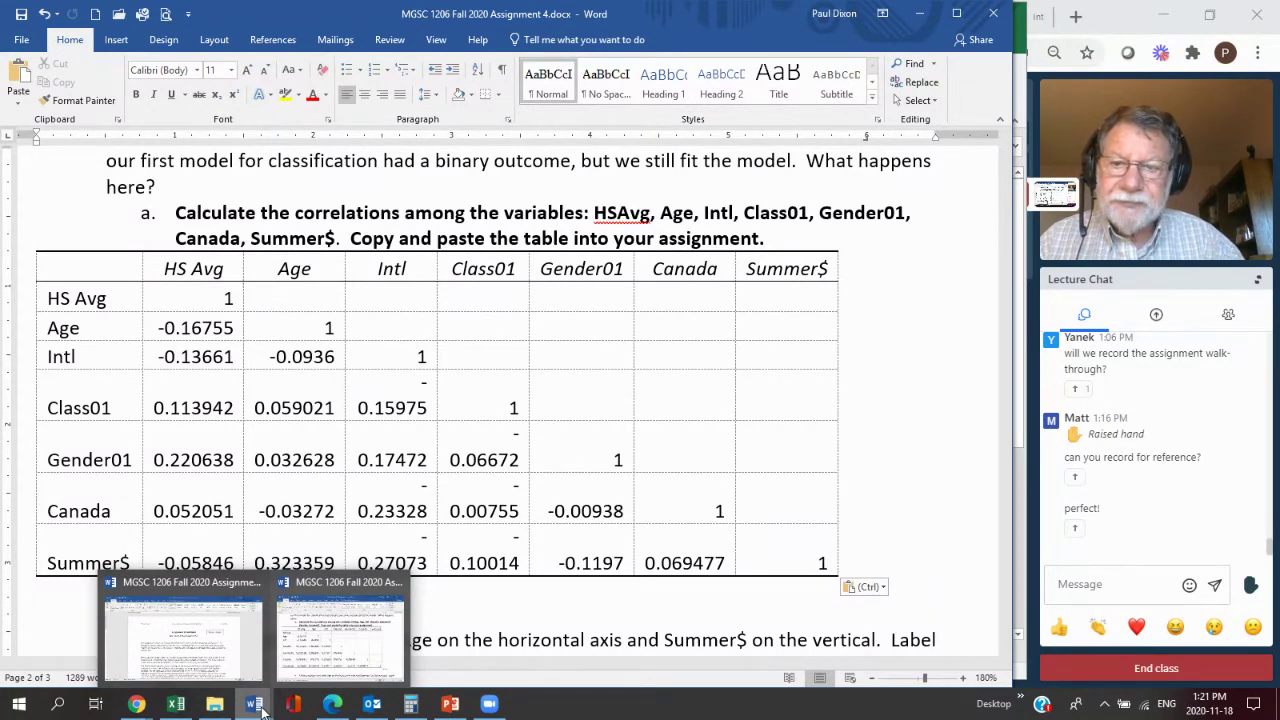
click(176, 704)
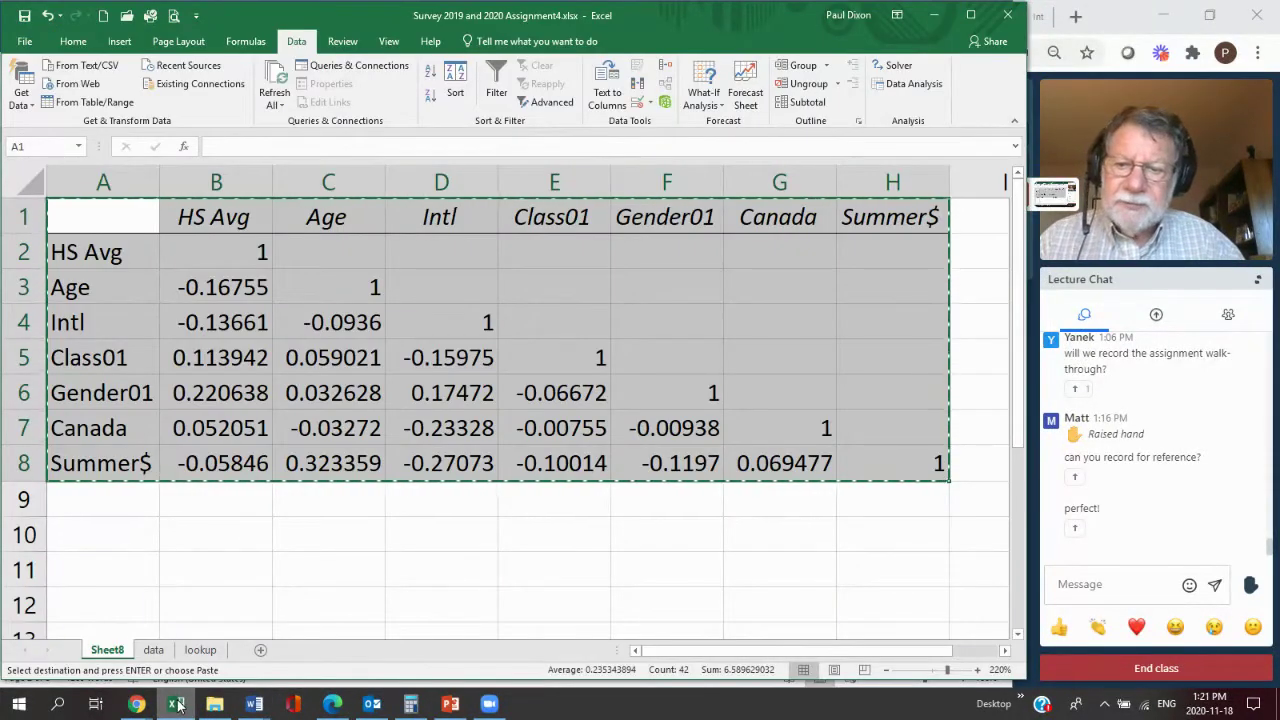
key(Escape)
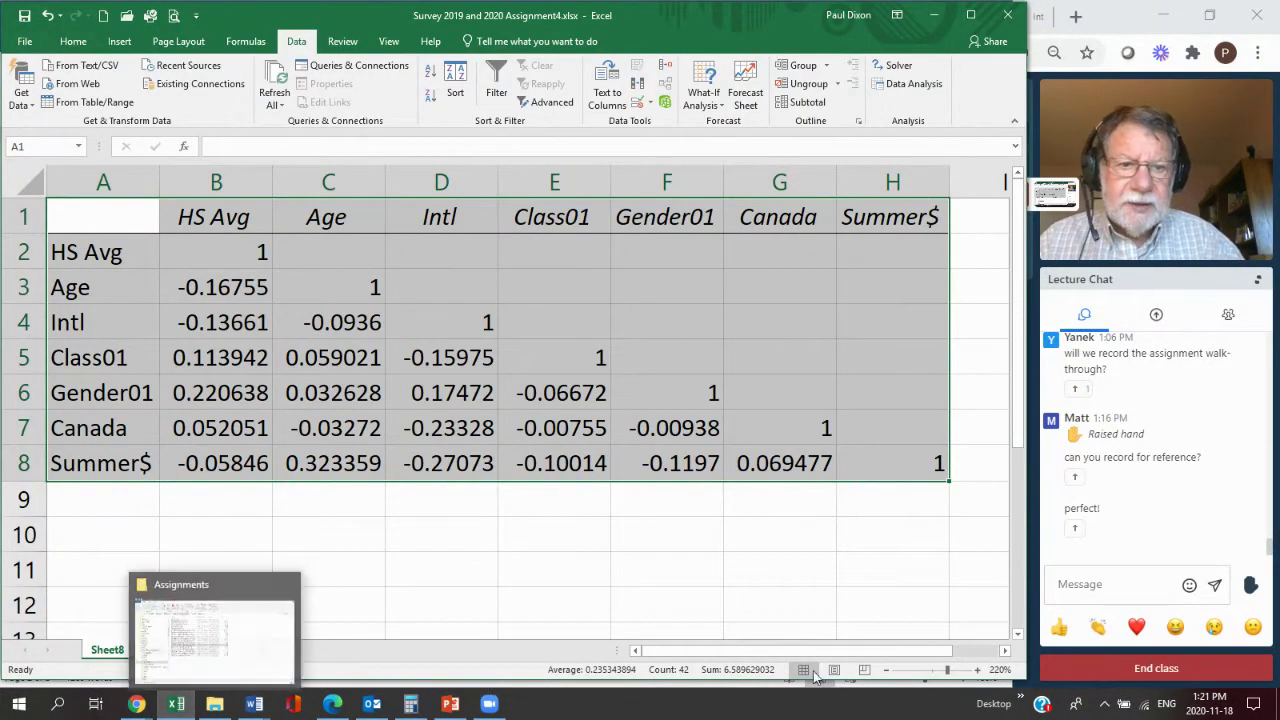
click(886, 670)
click(886, 670)
click(886, 670)
click(886, 670)
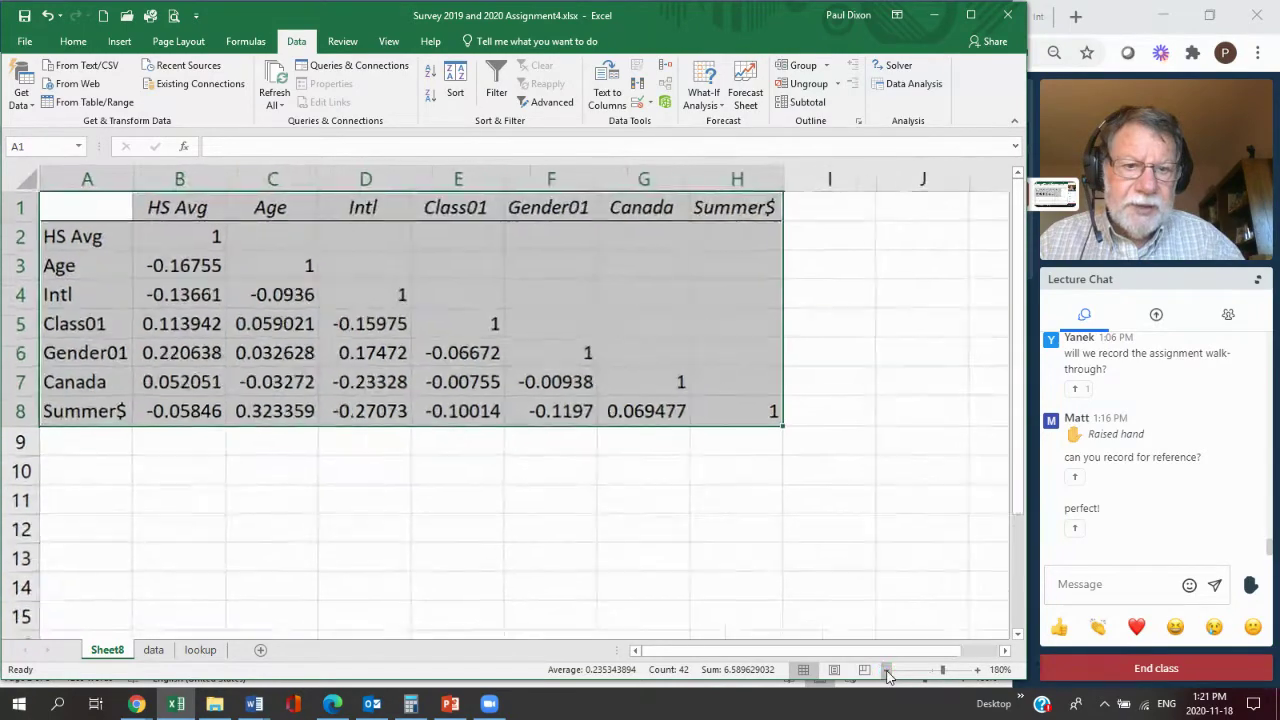
click(886, 670)
click(886, 670)
click(886, 670)
click(886, 670)
click(886, 670)
click(886, 670)
click(886, 670)
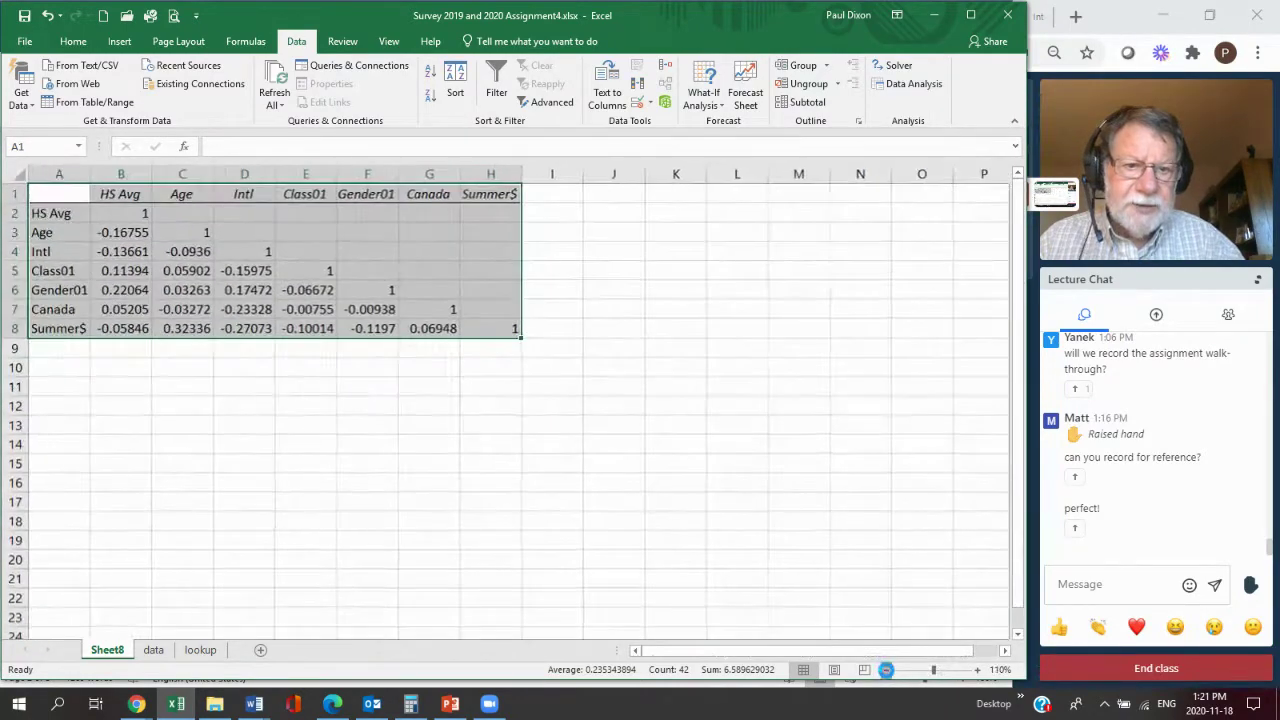
click(886, 670)
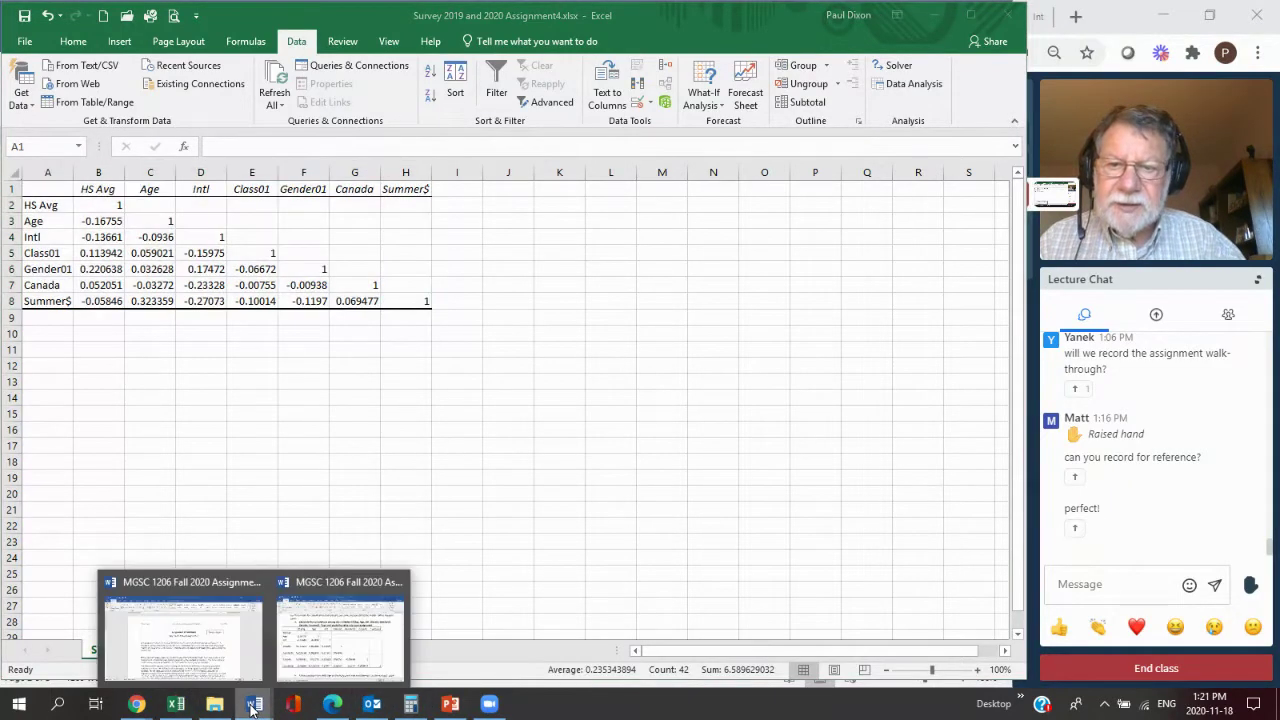
Paste the full-screen capture of the correlation sheet on a new line below the table in the Word assignment.
click(360, 655)
click(241, 615)
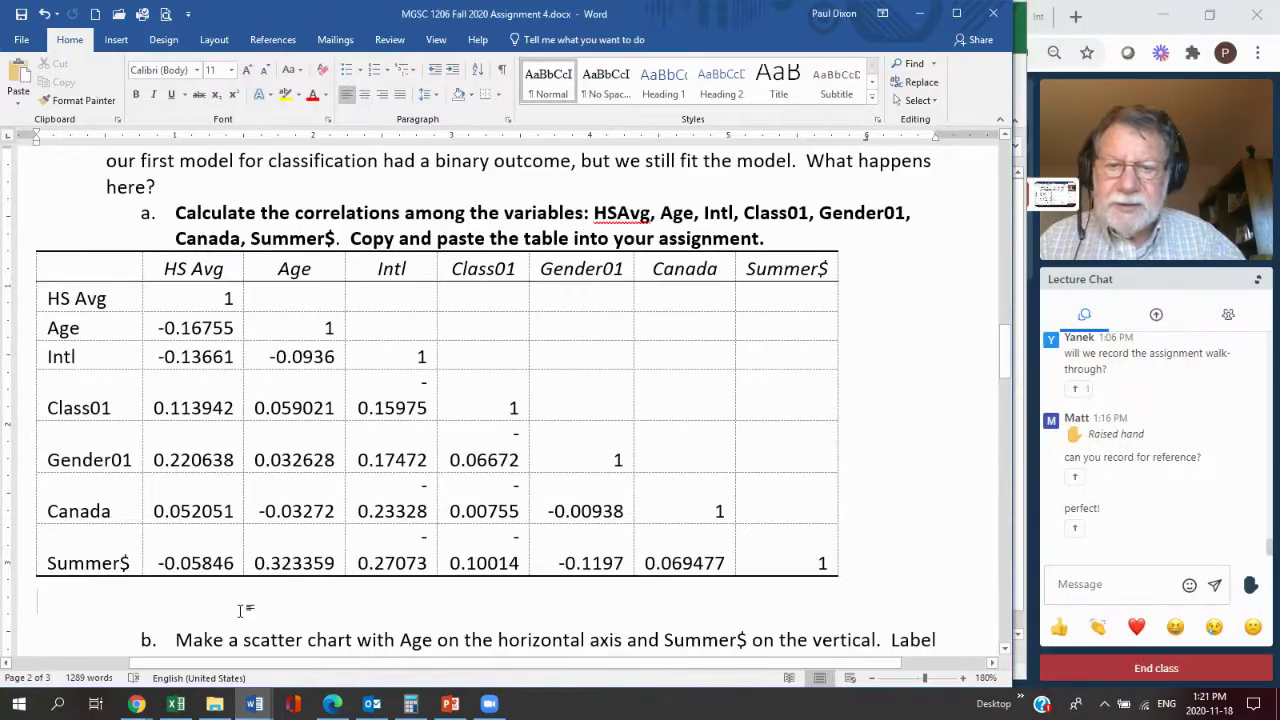
key(Return)
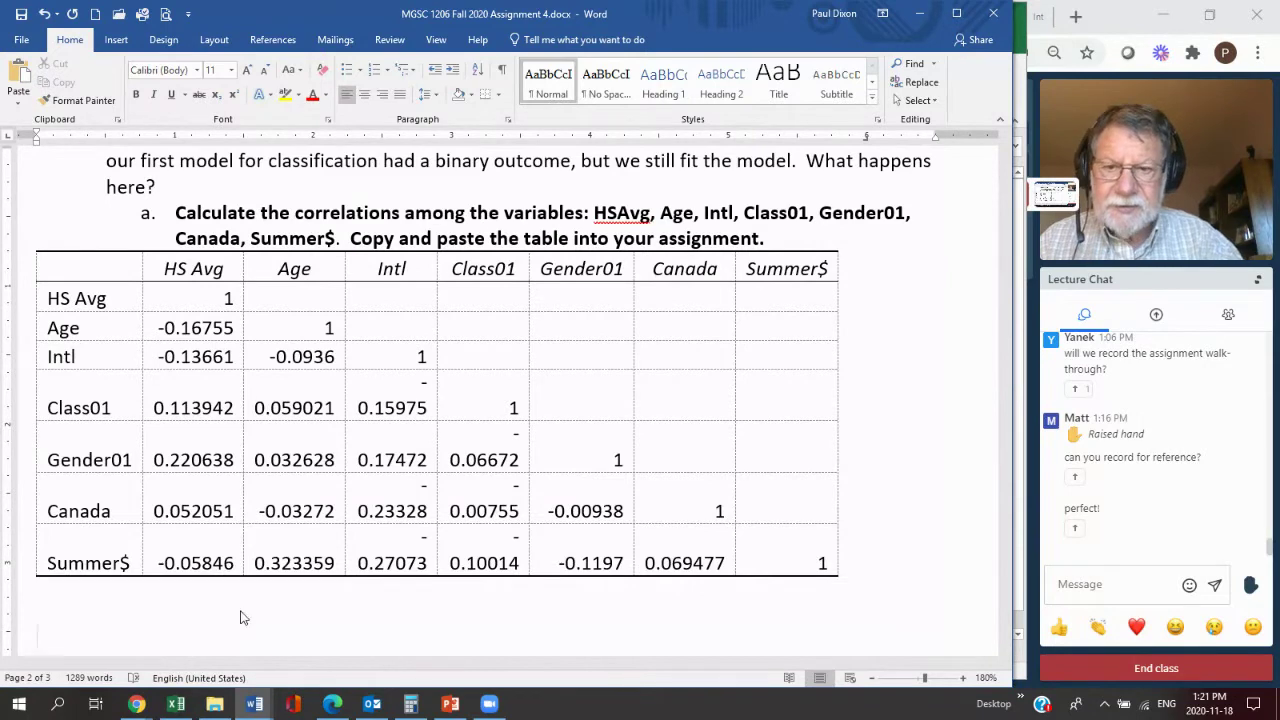
key(ctrl+v)
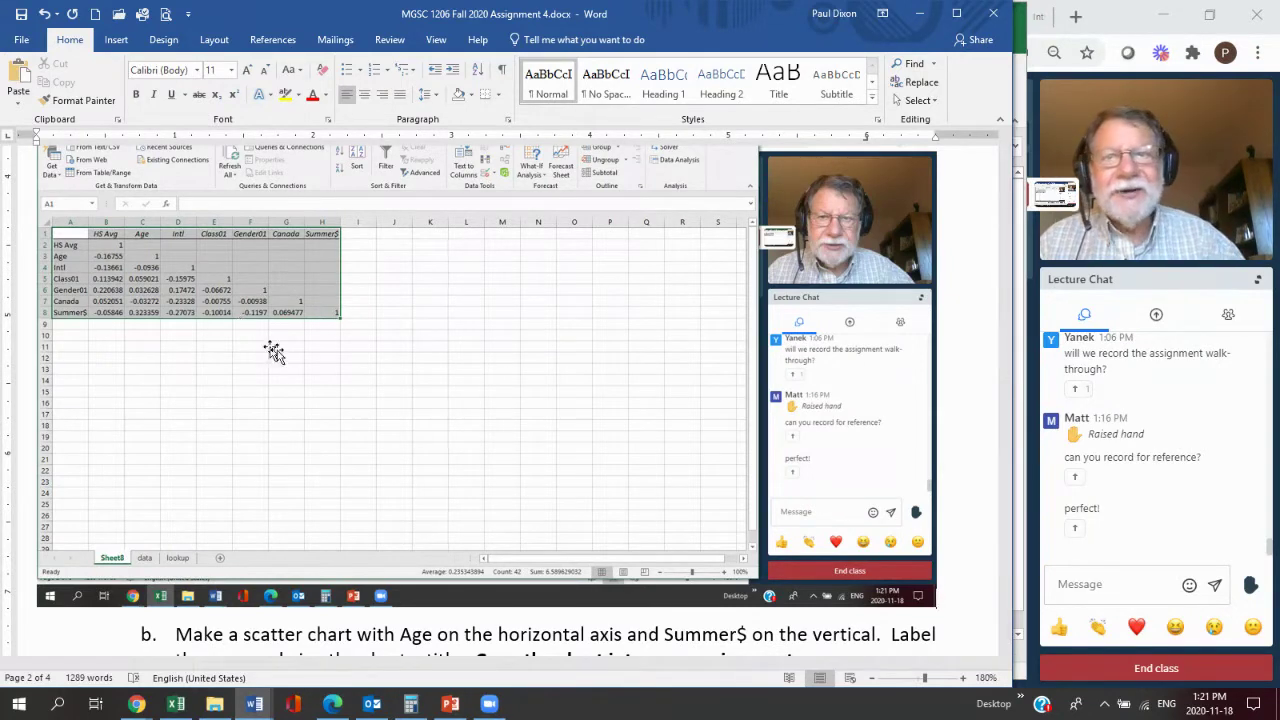
Delete the full-screen capture pasted below the correlation table, keeping the Word assignment open.
click(995, 15)
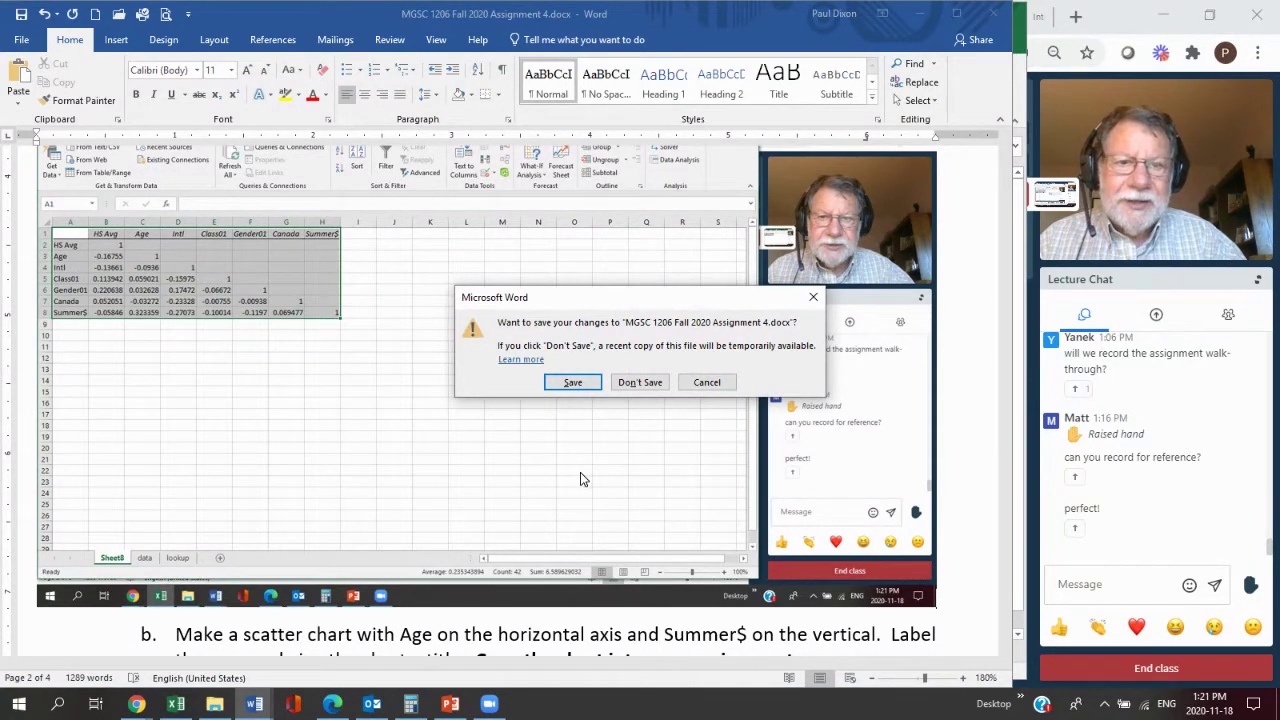
click(706, 383)
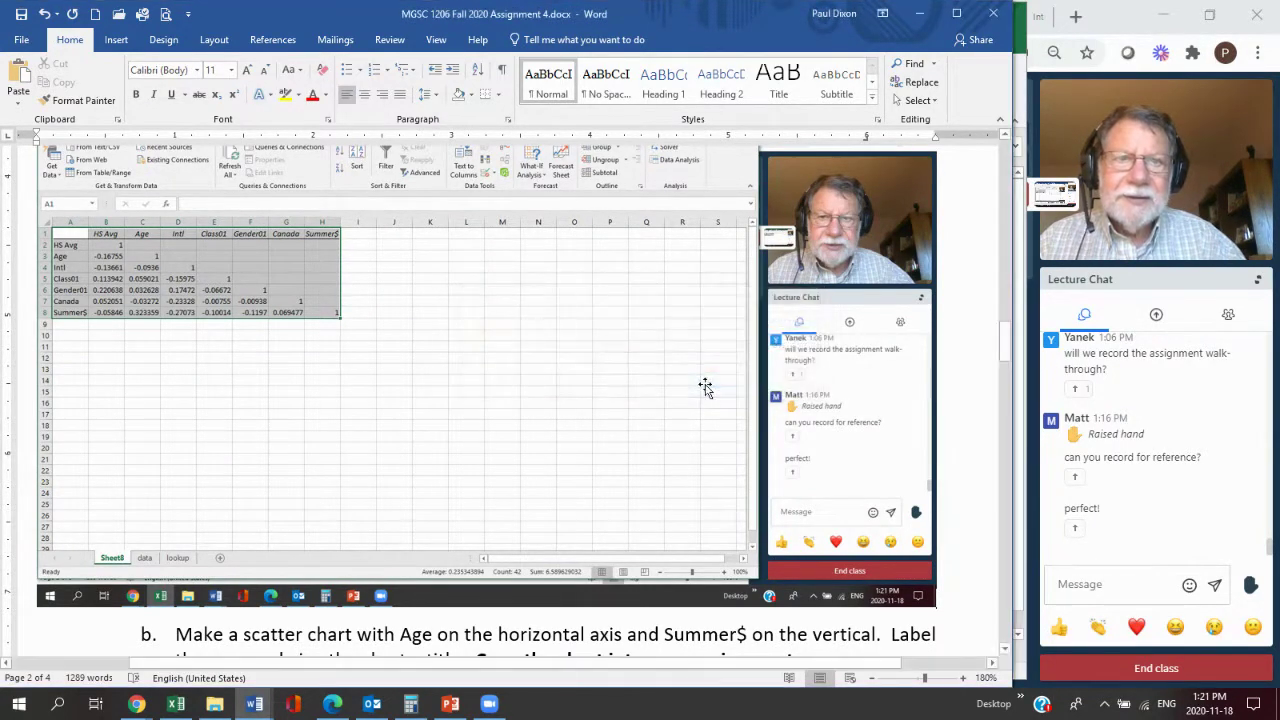
click(477, 434)
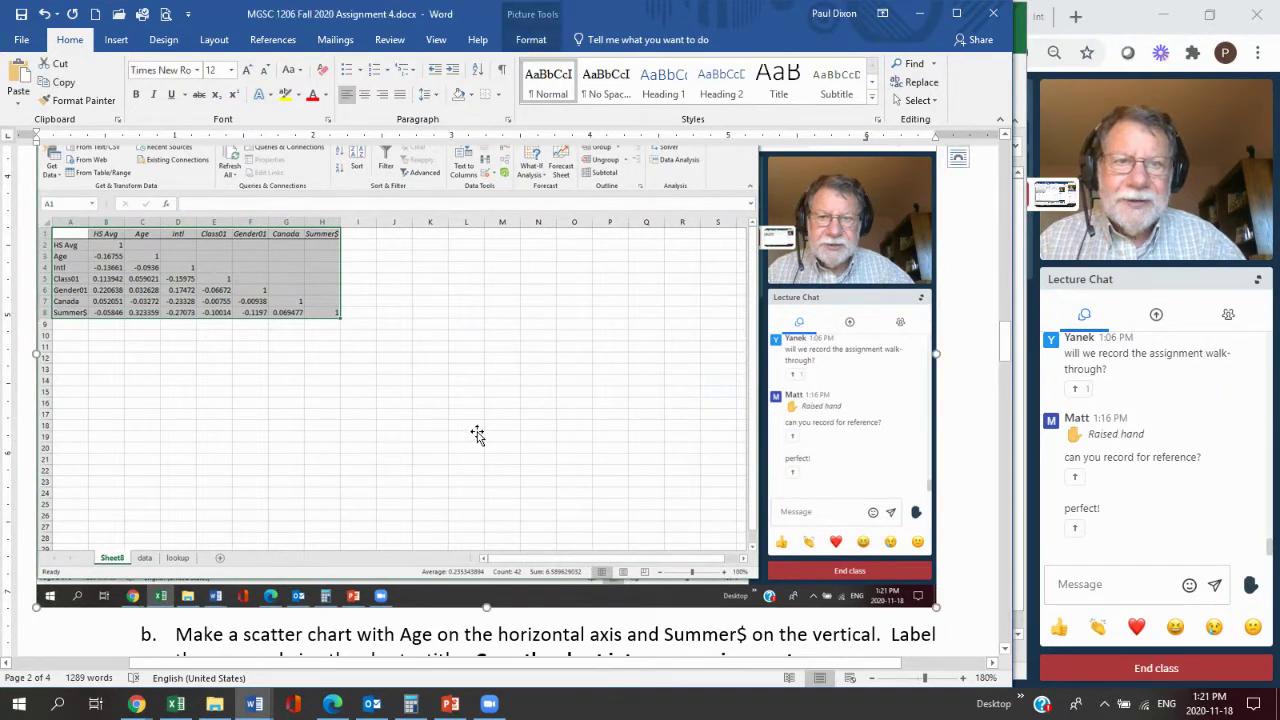
key(Delete)
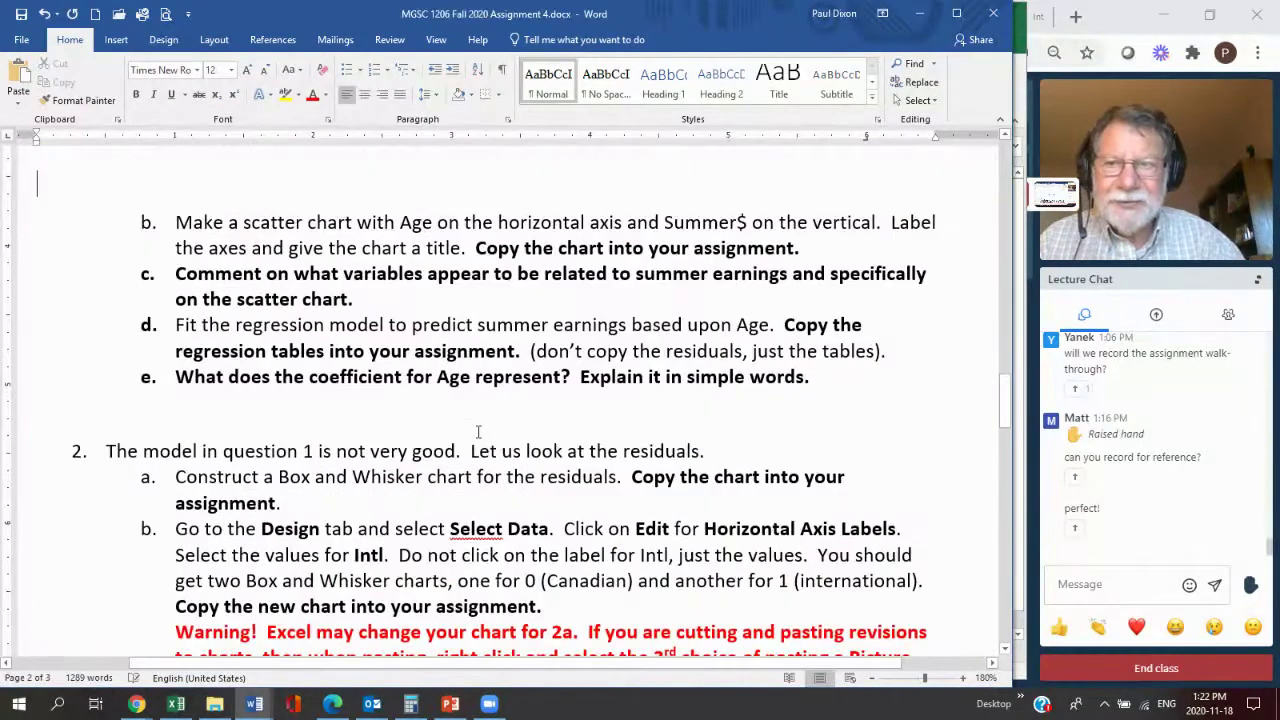
Paste the full-screen capture of the Excel sheet again on the empty line above part b in the Word assignment.
click(176, 704)
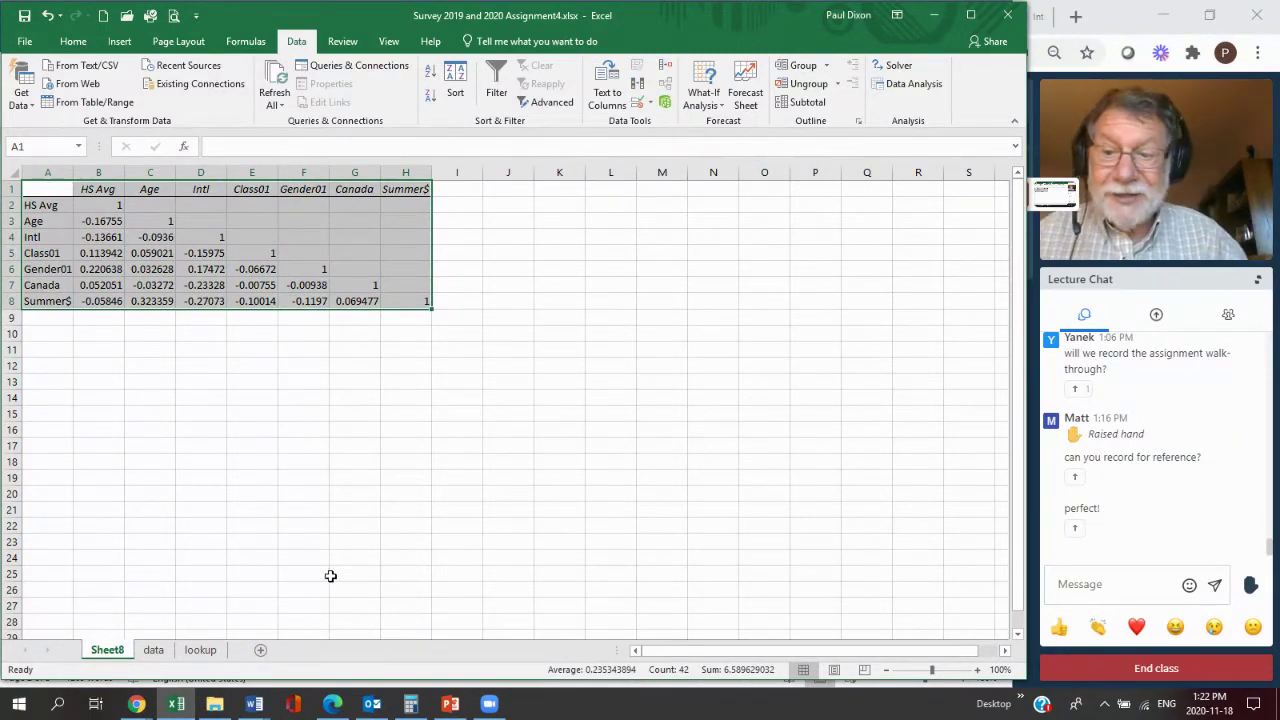
mouse_move(197, 706)
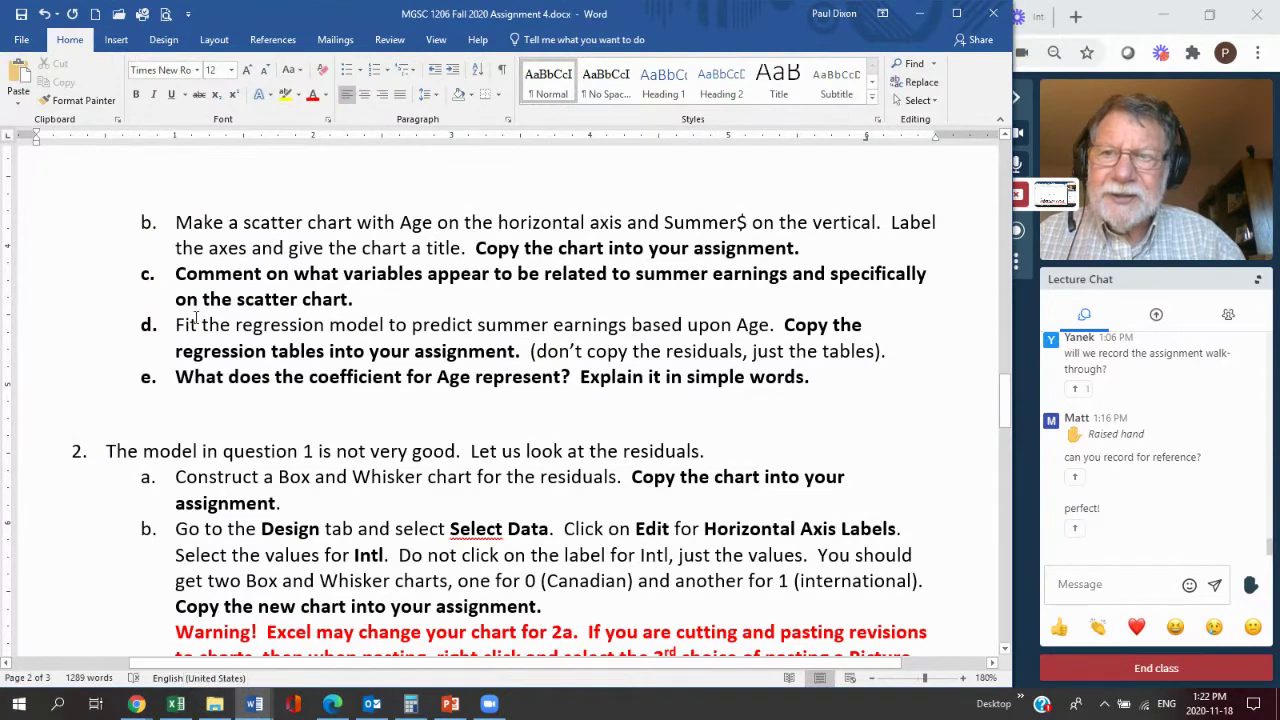
click(192, 175)
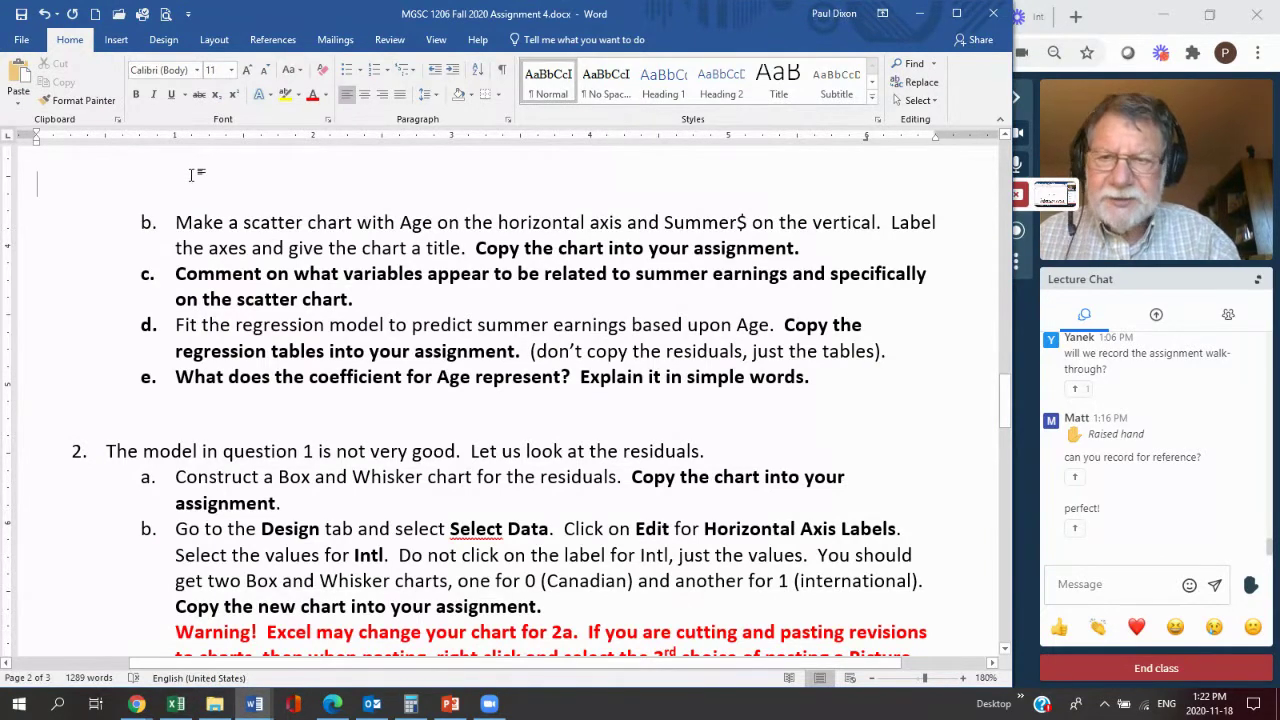
key(ctrl+v)
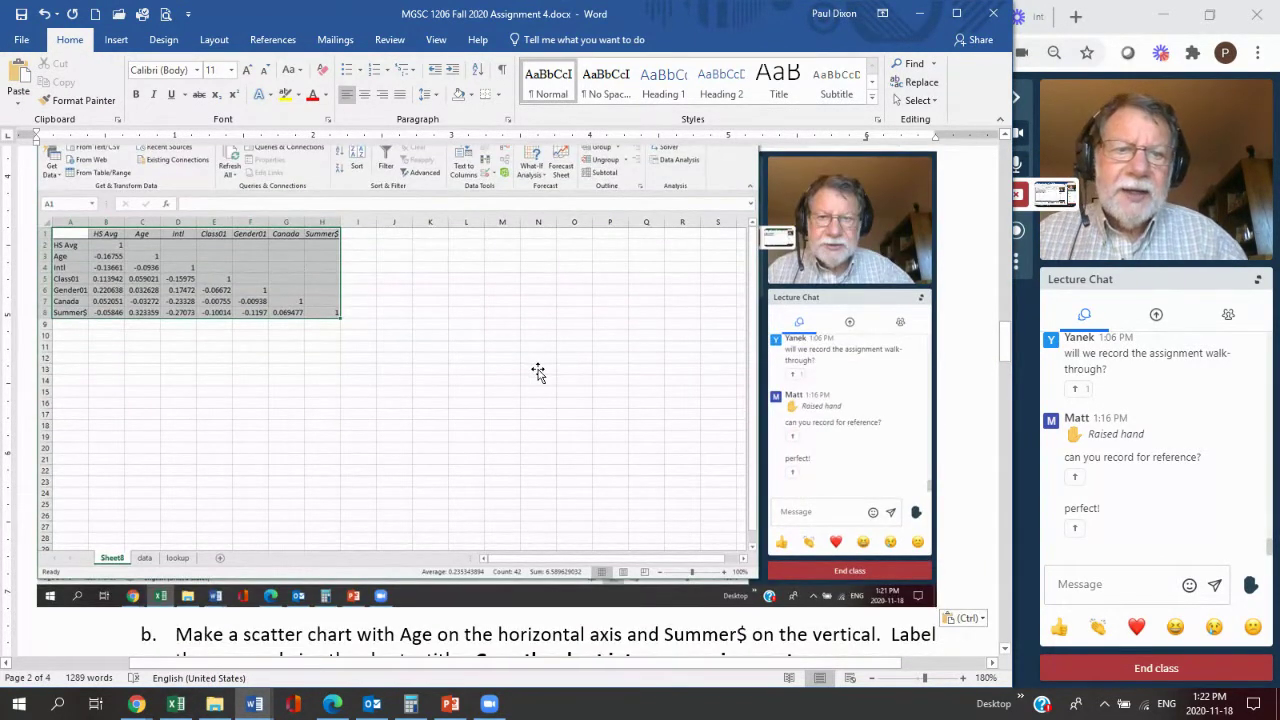
Crop the pasted capture down to the correlation table only and shrink the picture to 0.7" high by 1.97" wide.
click(535, 378)
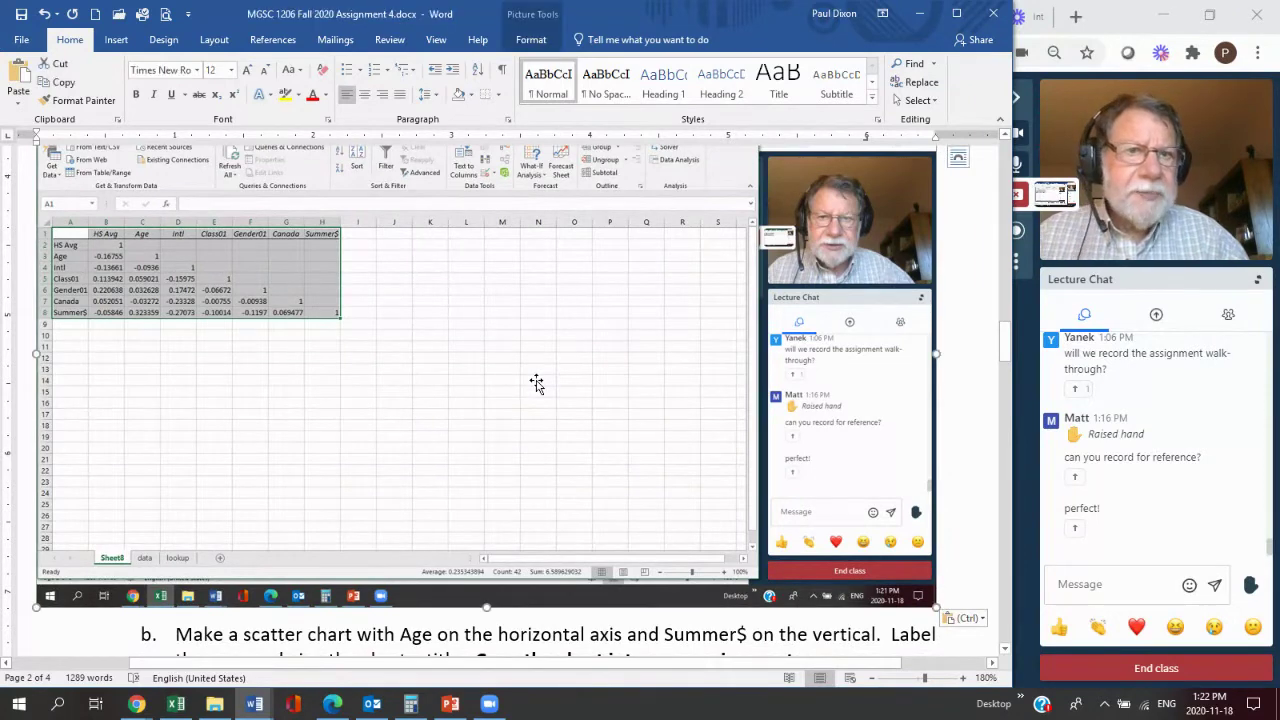
click(531, 40)
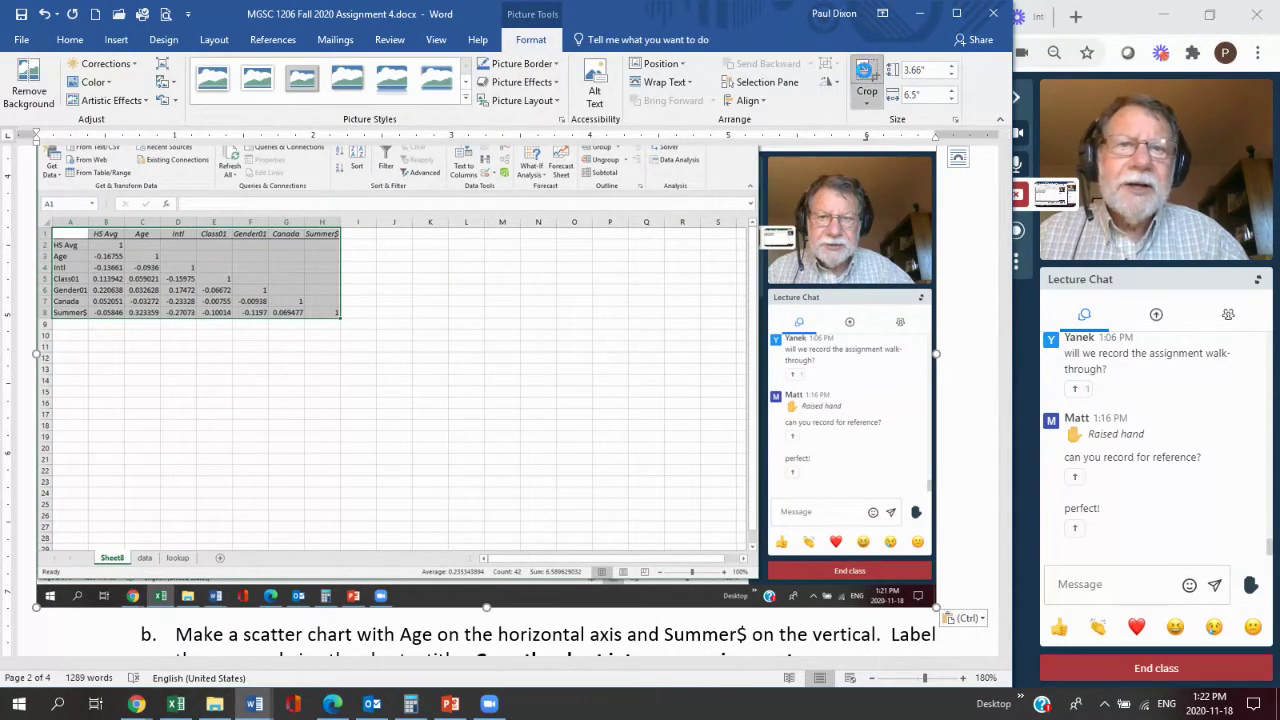
click(866, 80)
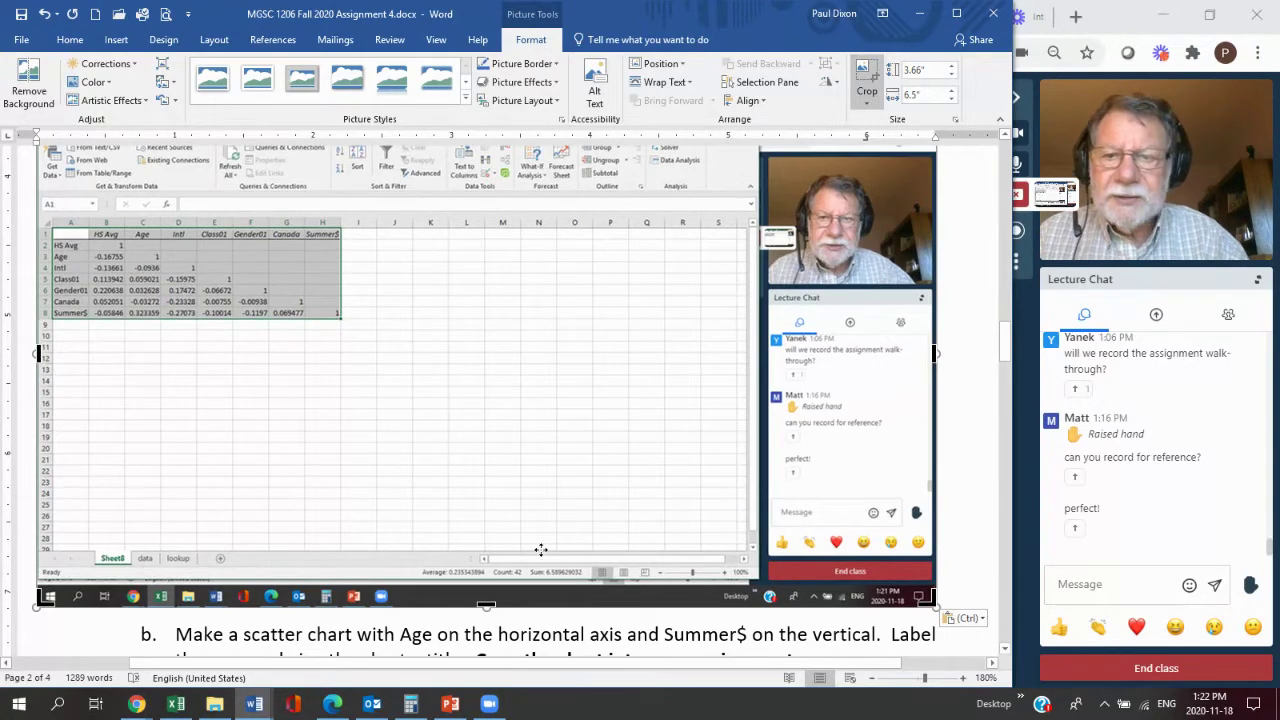
drag(485, 606, 481, 318)
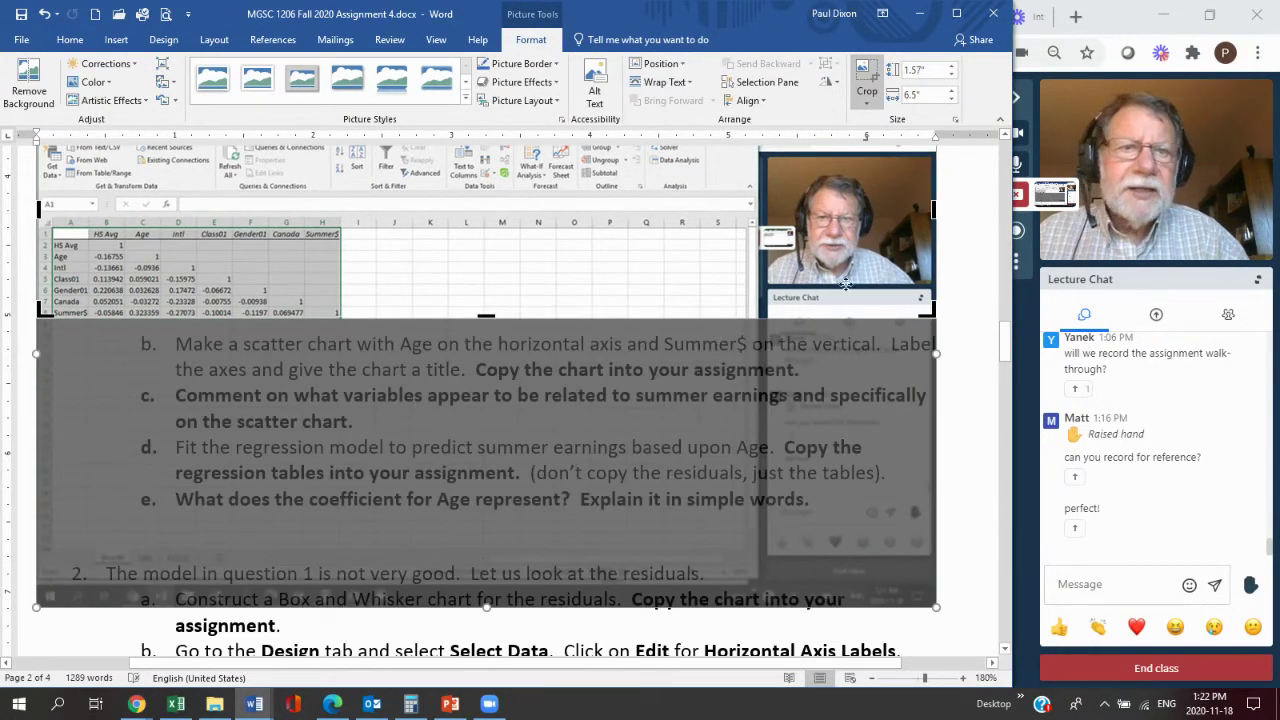
drag(935, 209, 338, 209)
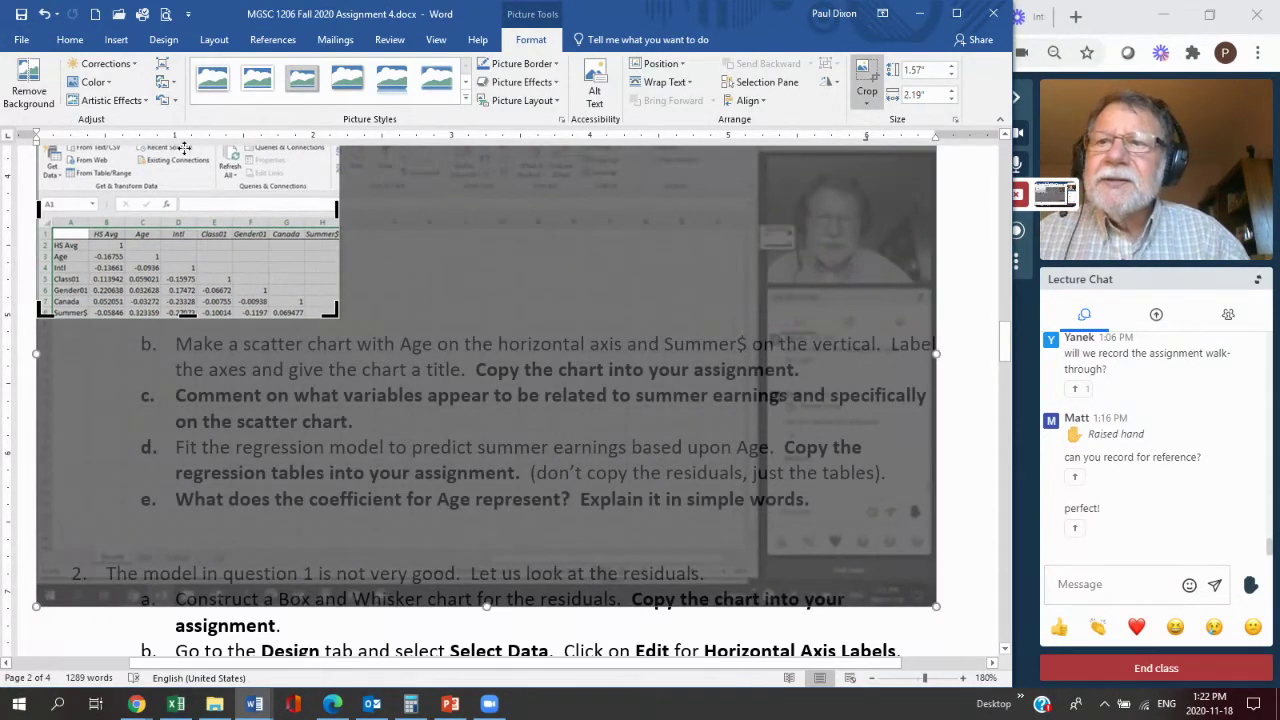
click(1004, 135)
click(1004, 135)
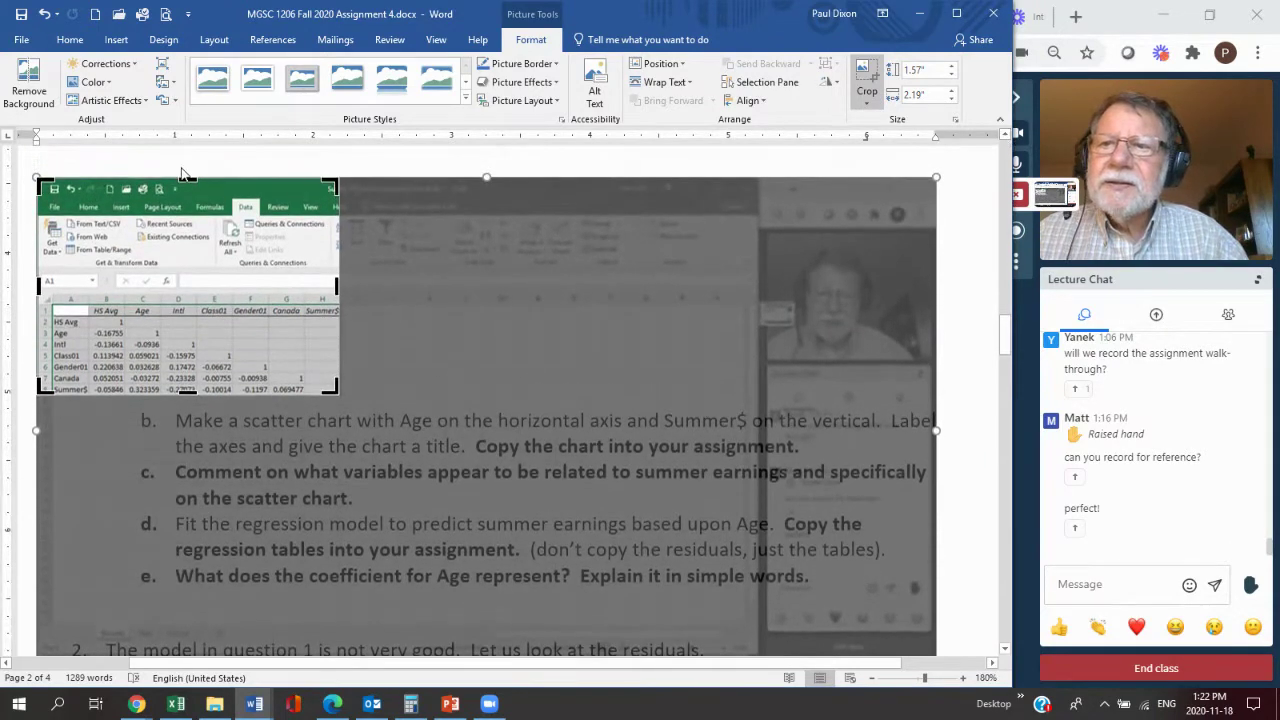
drag(188, 178, 175, 287)
click(417, 591)
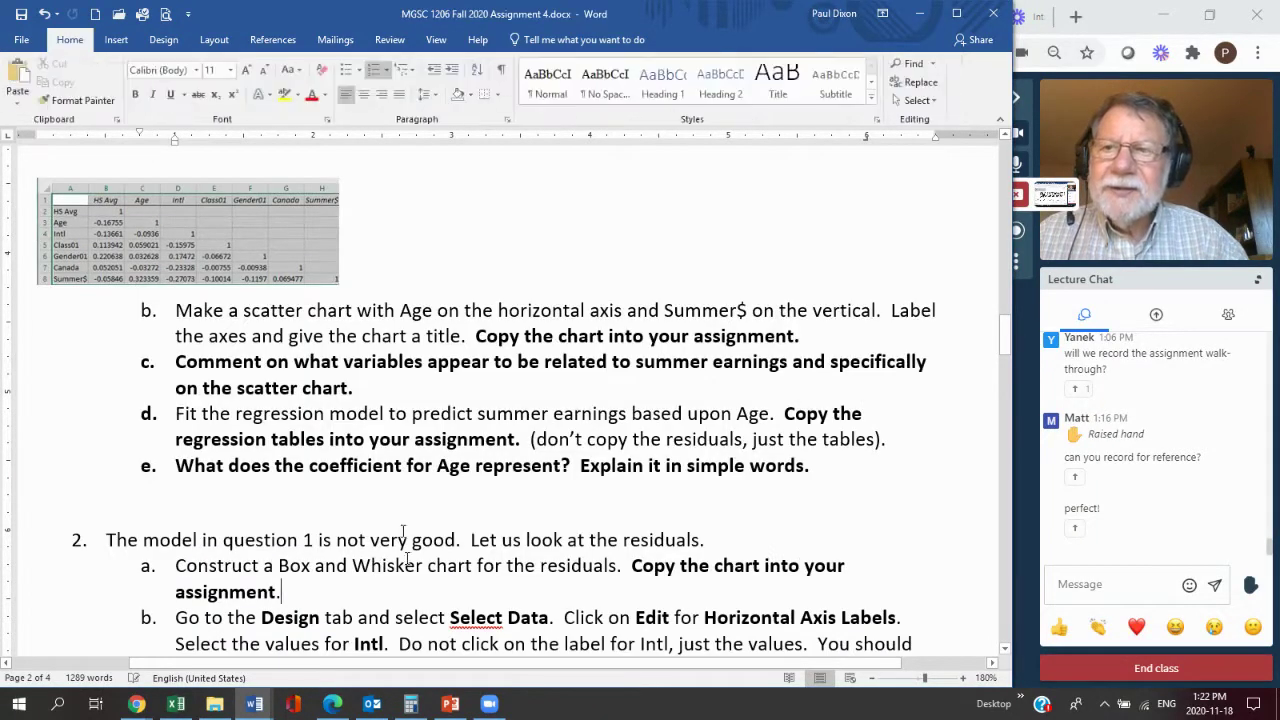
click(314, 254)
drag(339, 284, 248, 277)
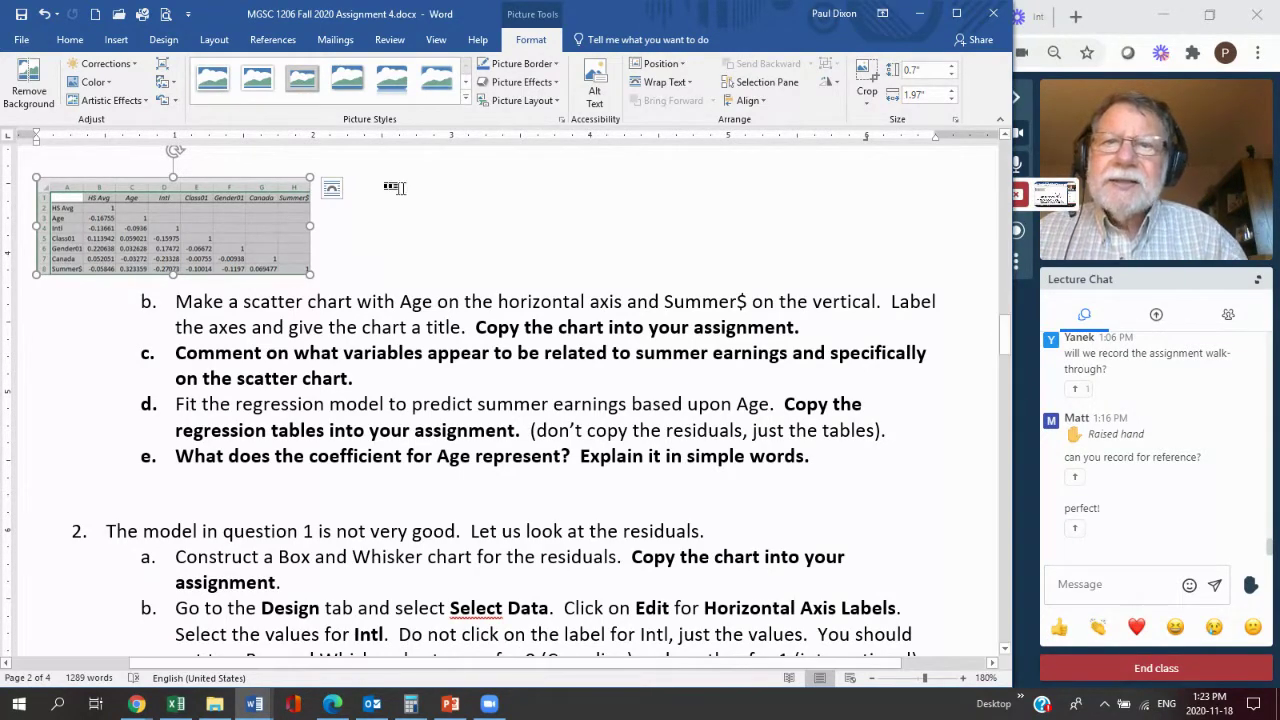
Expand the picture's crop area back out to the whole screen capture, and delete the picture from the document.
click(866, 70)
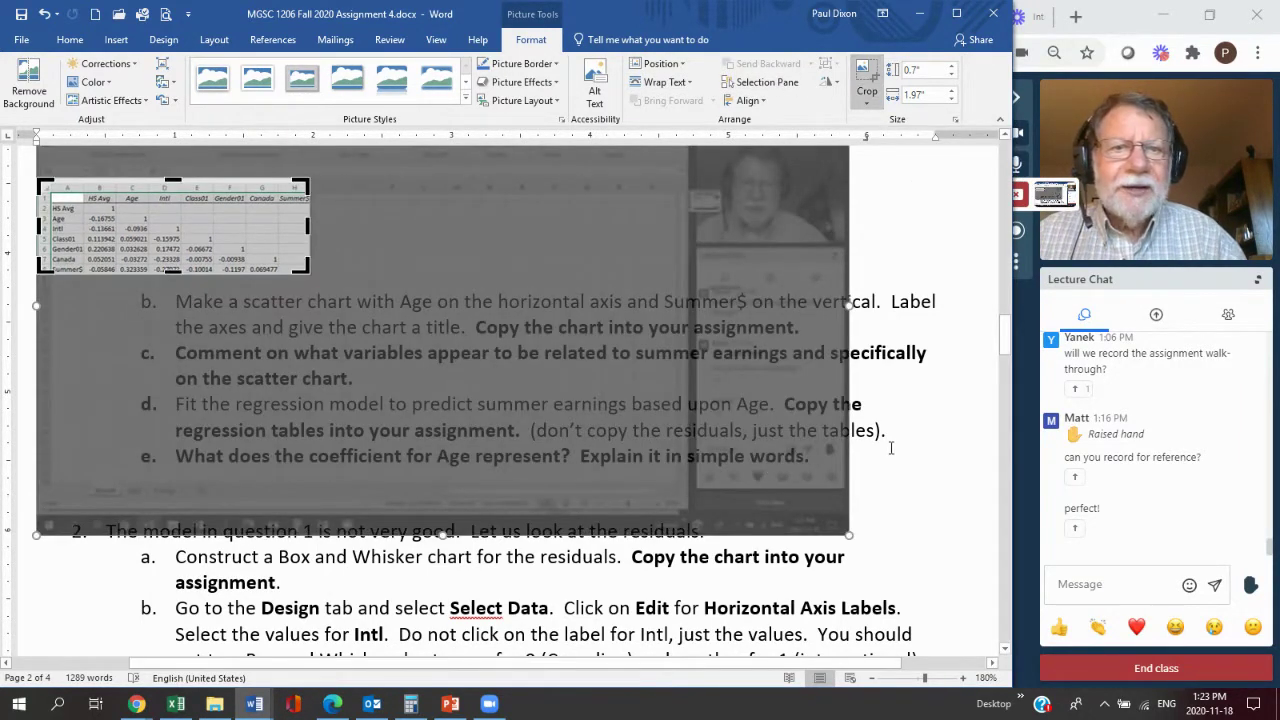
drag(1006, 346, 1007, 348)
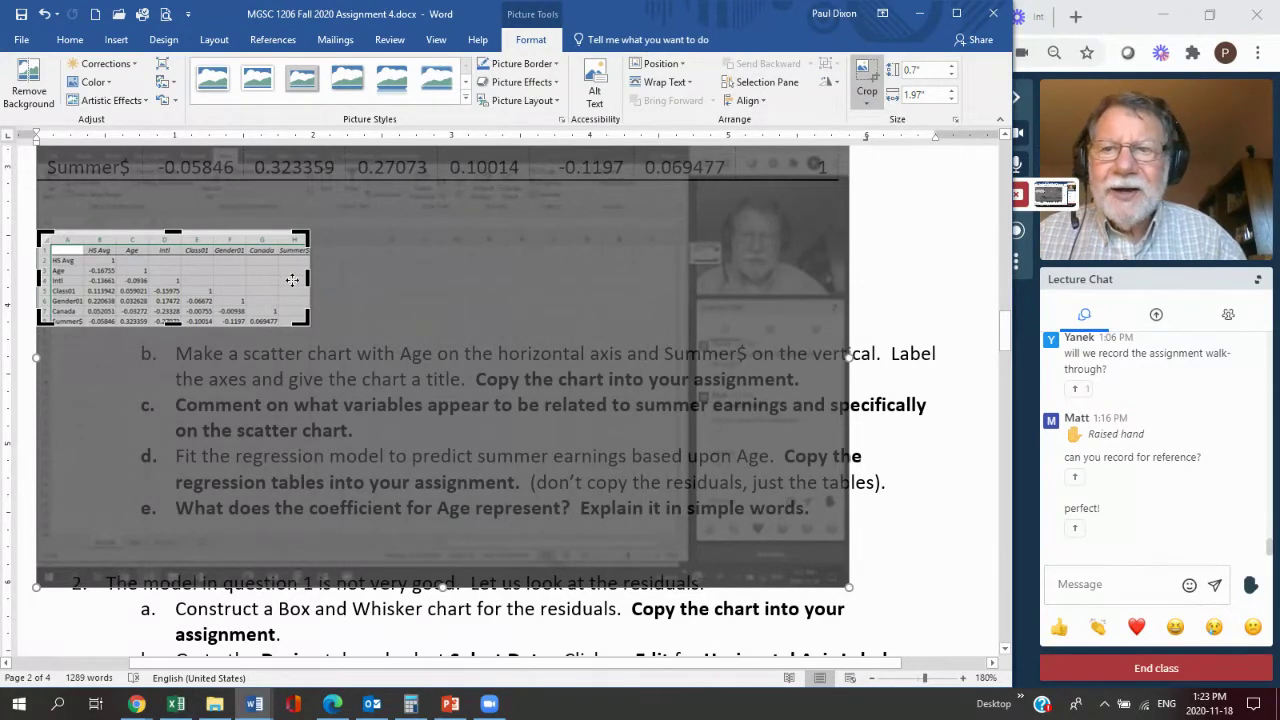
drag(306, 322, 850, 597)
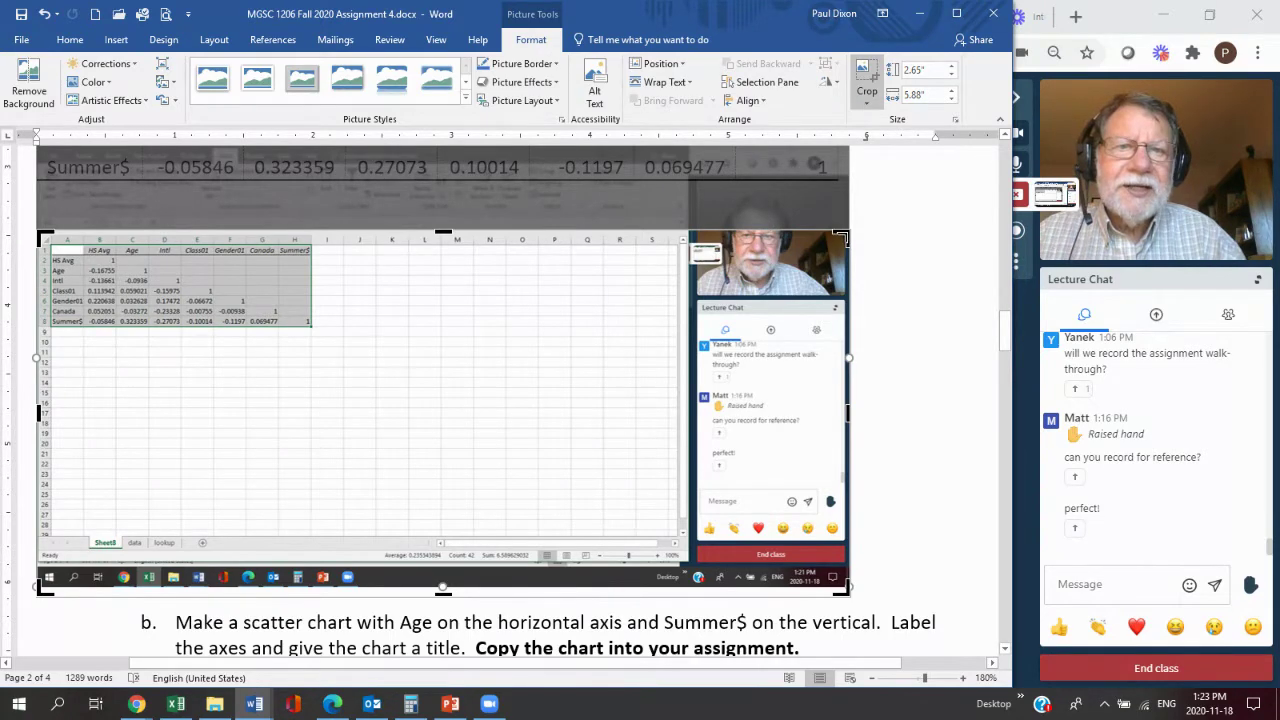
drag(840, 238, 858, 148)
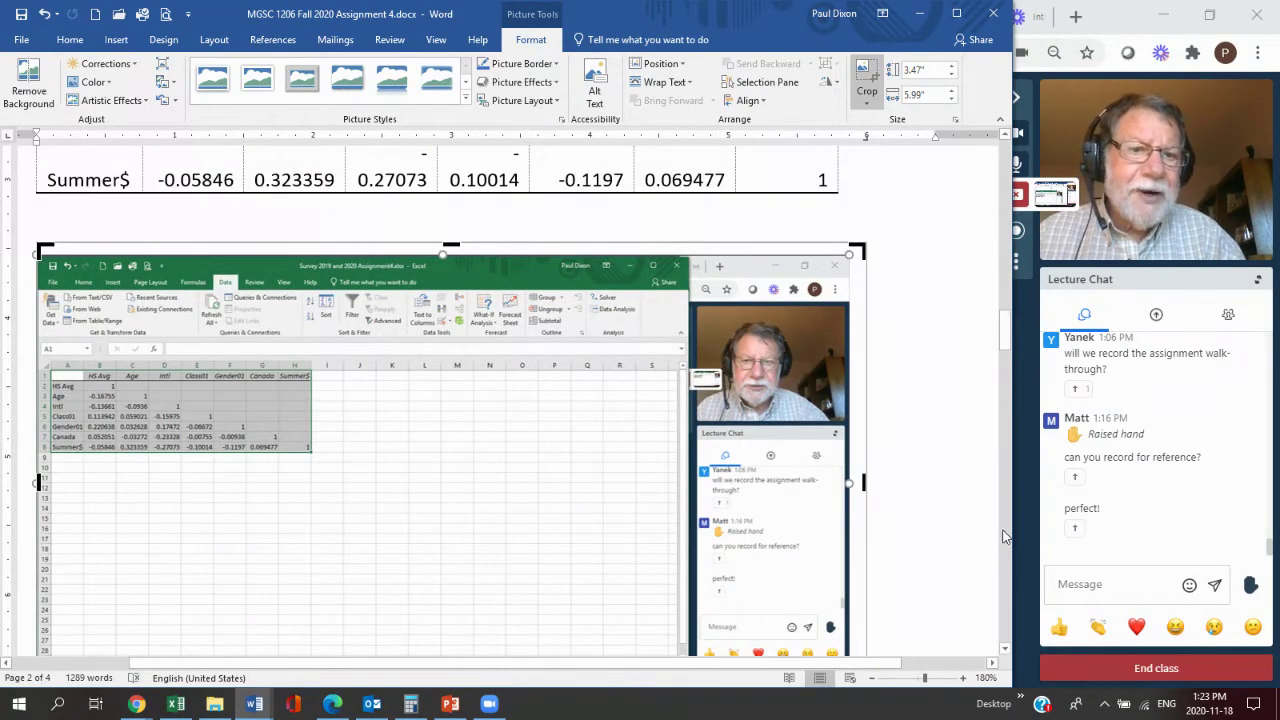
click(955, 418)
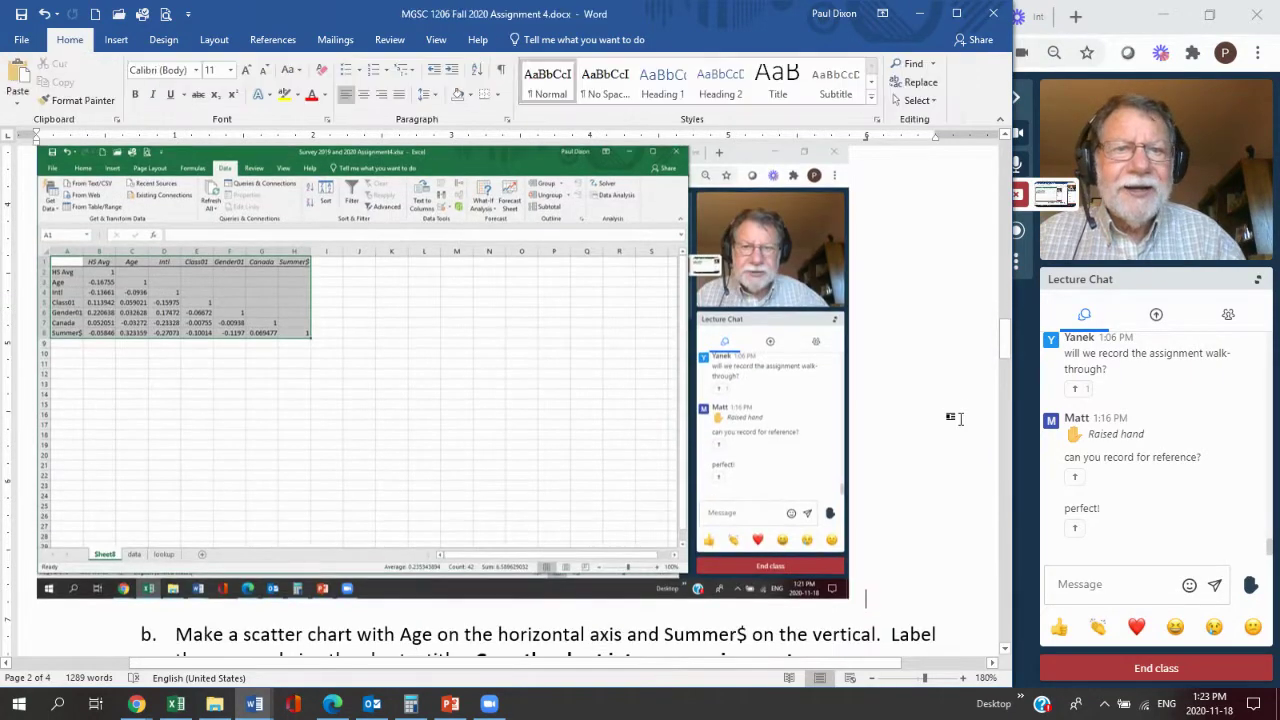
click(713, 395)
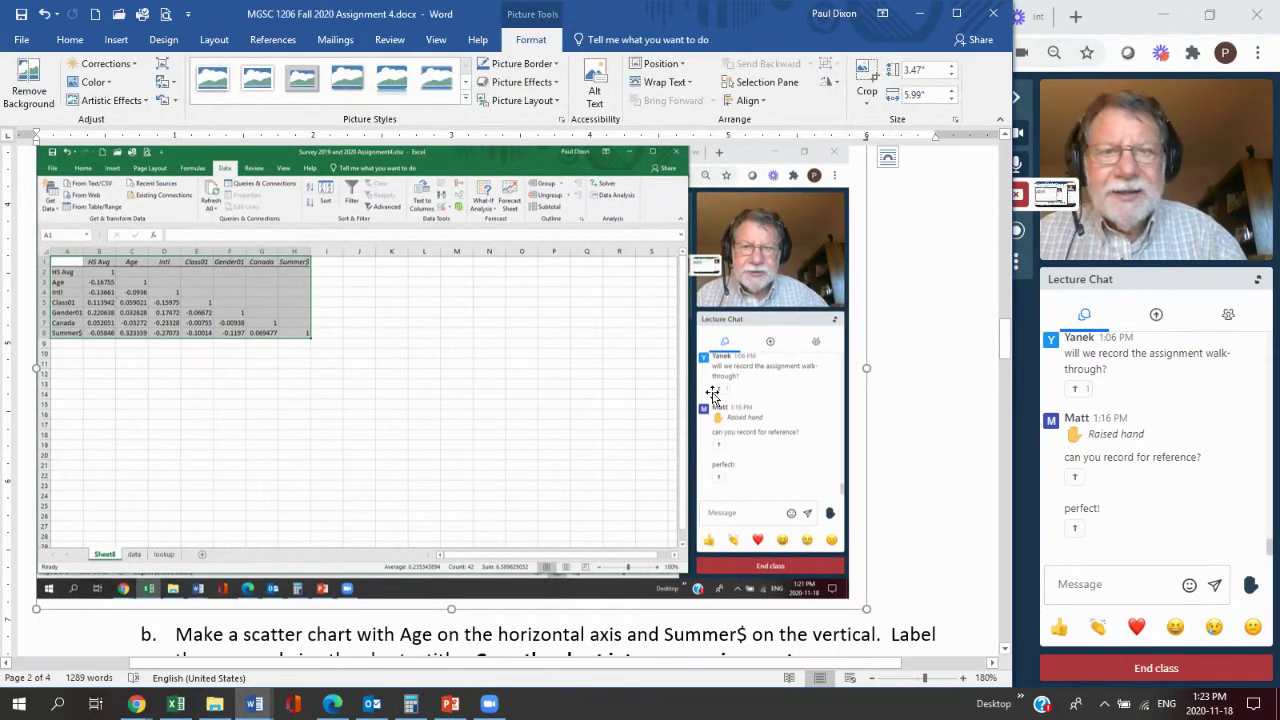
key(Delete)
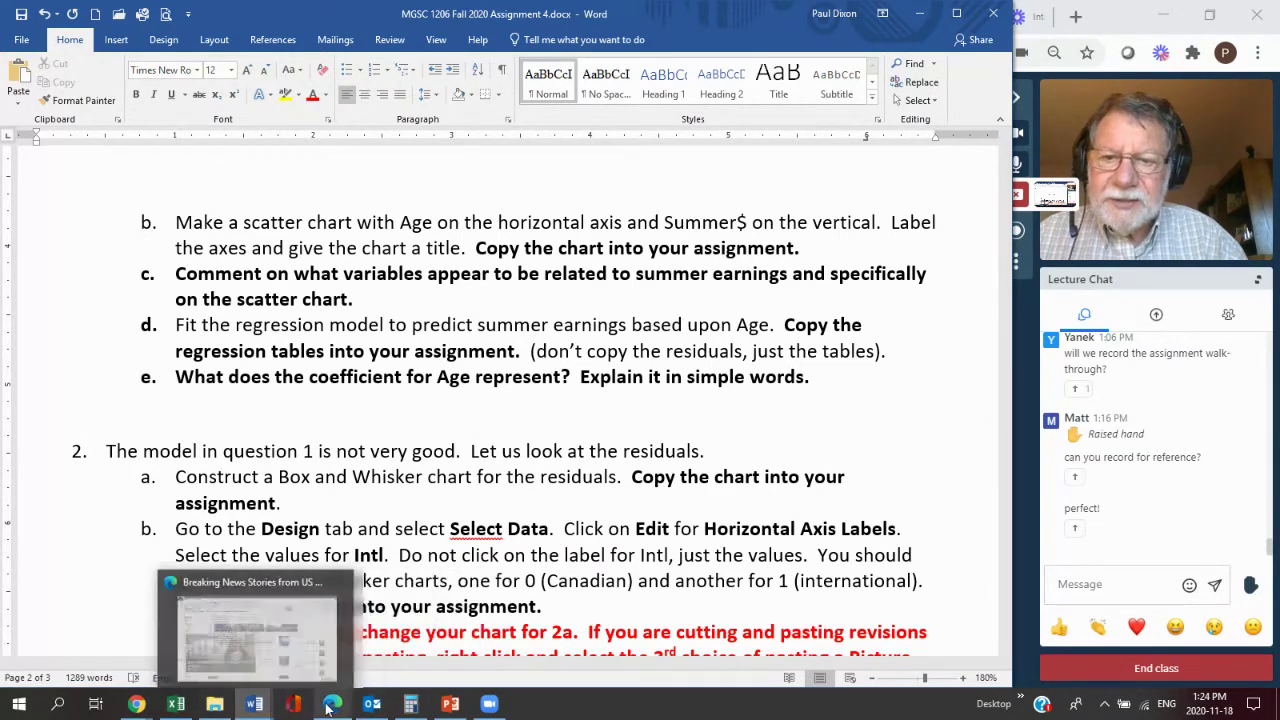
Snip only the correlation table from the Excel sheet and paste it as a picture above part b in the Word assignment.
click(177, 706)
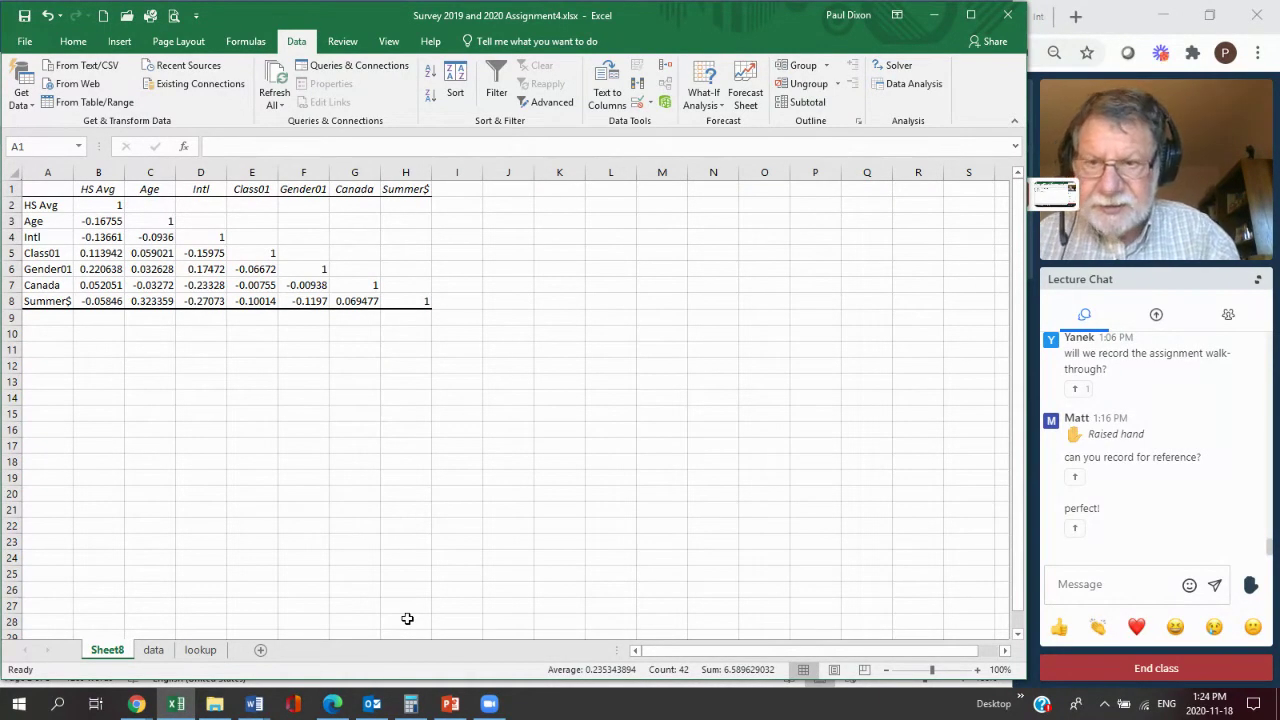
key(super+shift+s)
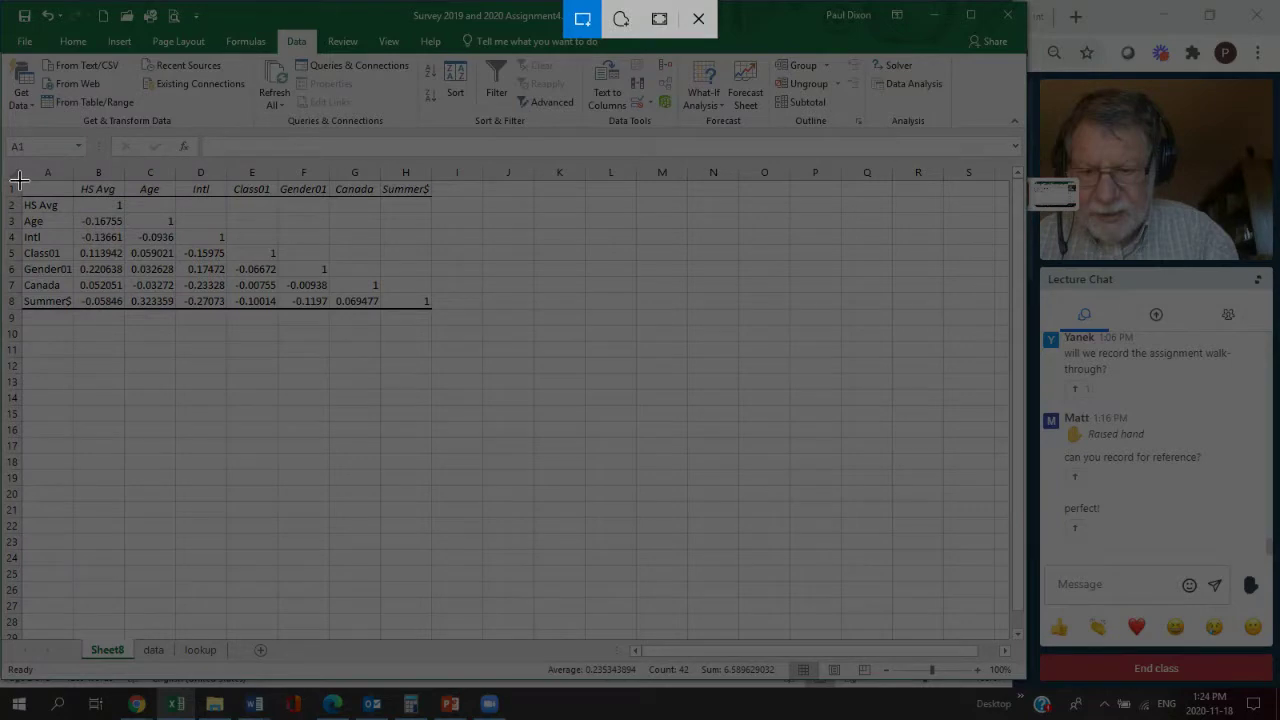
mouse_move(19, 179)
mouse_down()
mouse_move(40, 270)
mouse_move(72, 308)
mouse_move(270, 292)
mouse_move(416, 298)
mouse_move(430, 314)
mouse_up()
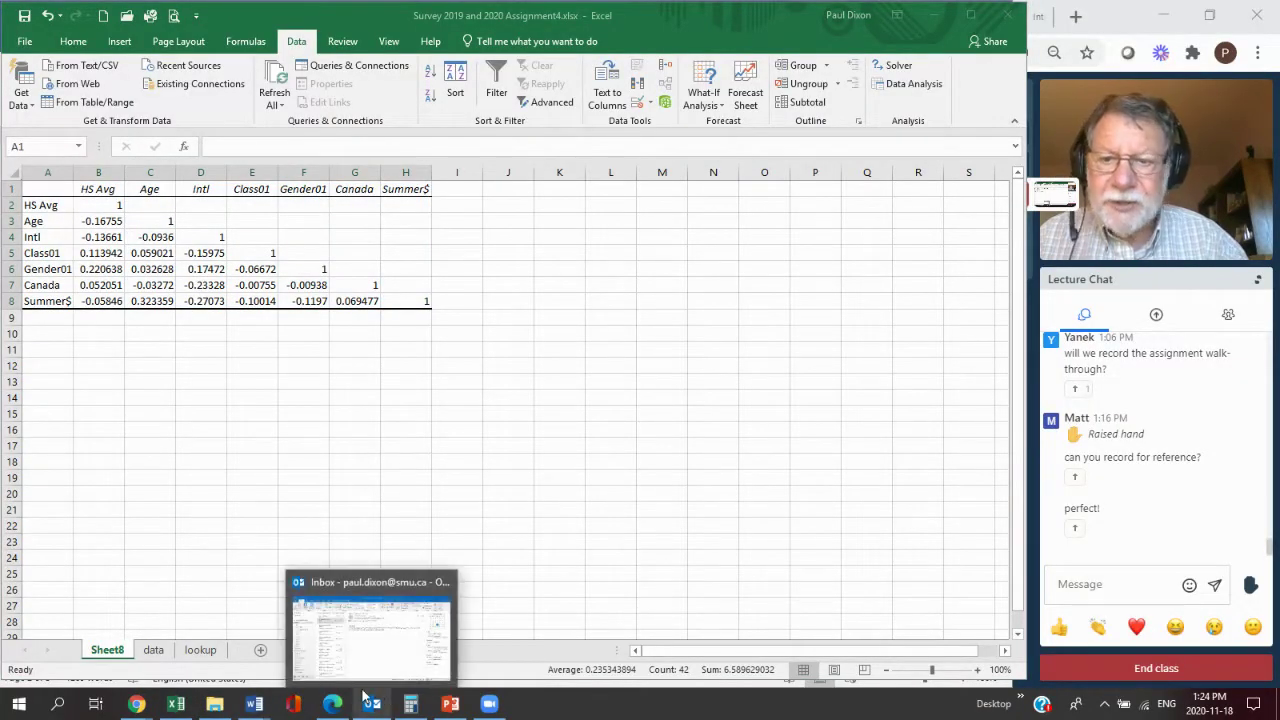
mouse_move(255, 706)
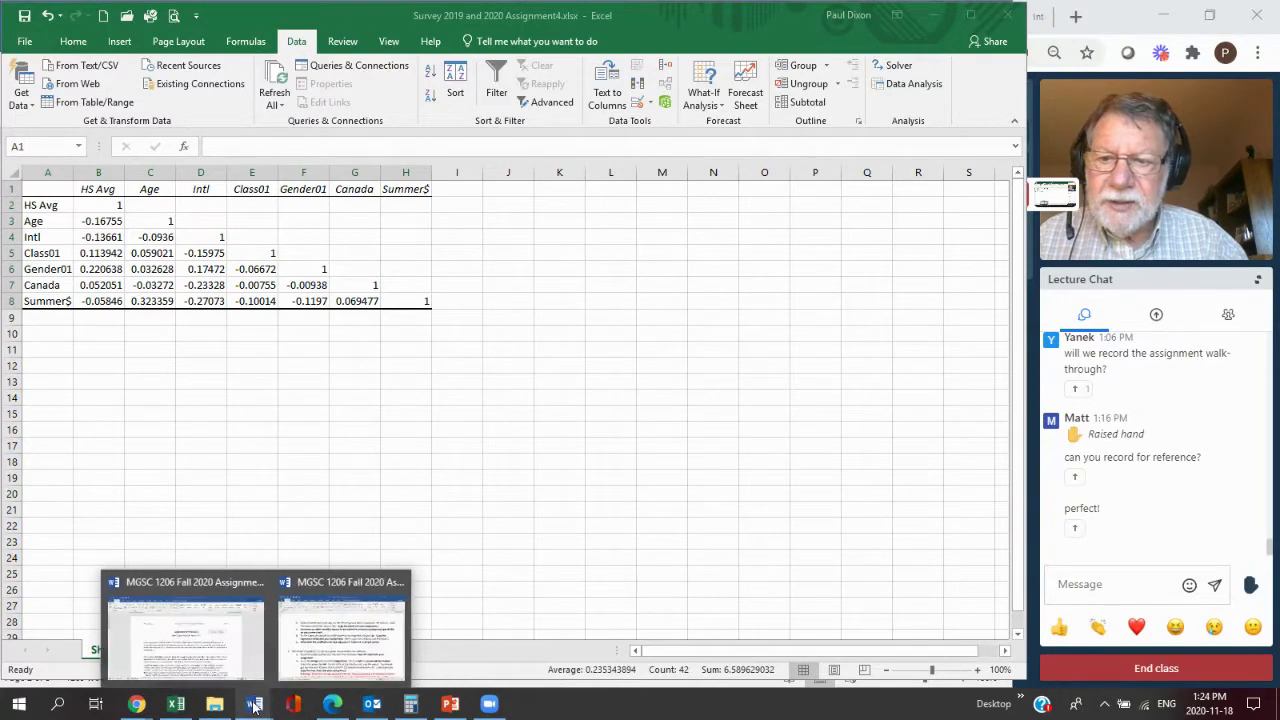
click(337, 636)
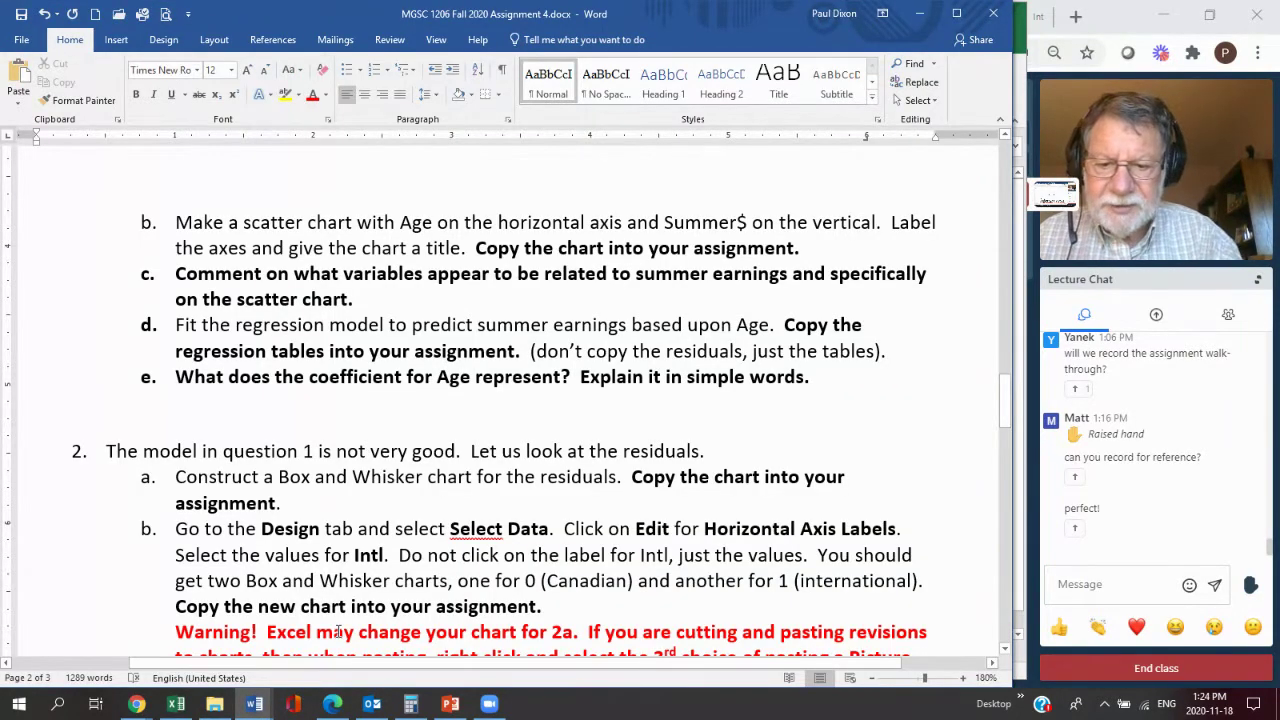
text(HS Avg	Age	Intl	Class01	Gender01	Canada	Summer$ HS Avg	1 Age	-0.16755	1 Intl	-0.13661	-0.0936	1 Class01	0.113942	0.059021	-0.15975	1 Gender01	0.220638	0.032628	0.17472	-0.06672	1 Canada	0.052051	-0.03272	-0.23328	-0.00755	-0.00938	1 Summer$	-0.05846	0.323359	-0.27073	-0.10014	-0.1197	0.069477	1)
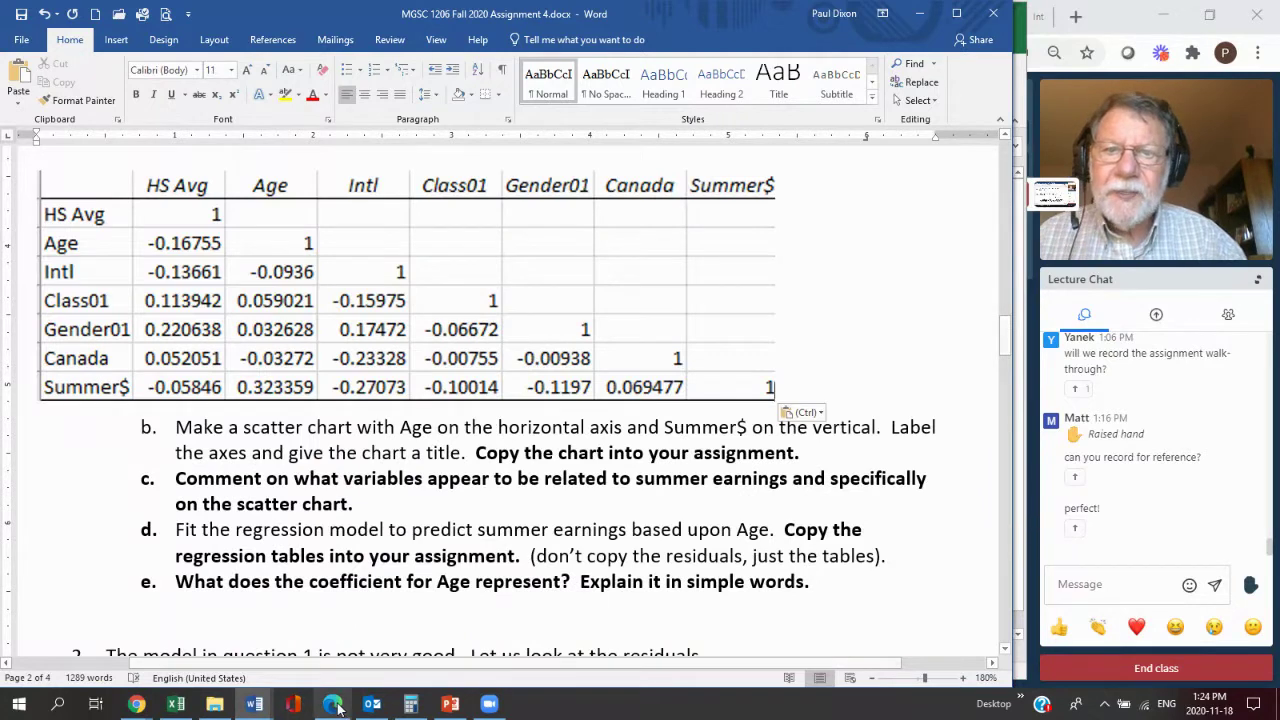
Compare the snipped picture with the pasted table above it, examining how the Intl and Class01 values are laid out.
click(493, 320)
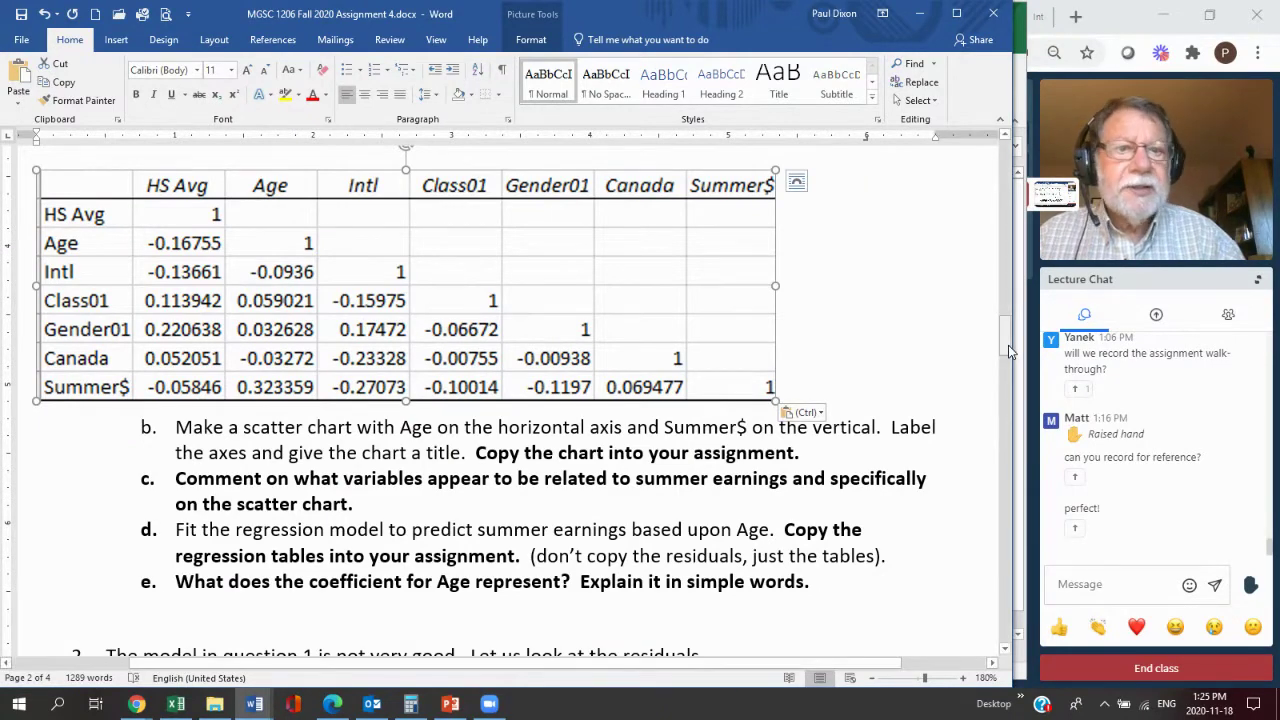
mouse_move(1008, 350)
mouse_down()
mouse_move(1005, 321)
mouse_move(1005, 335)
mouse_up()
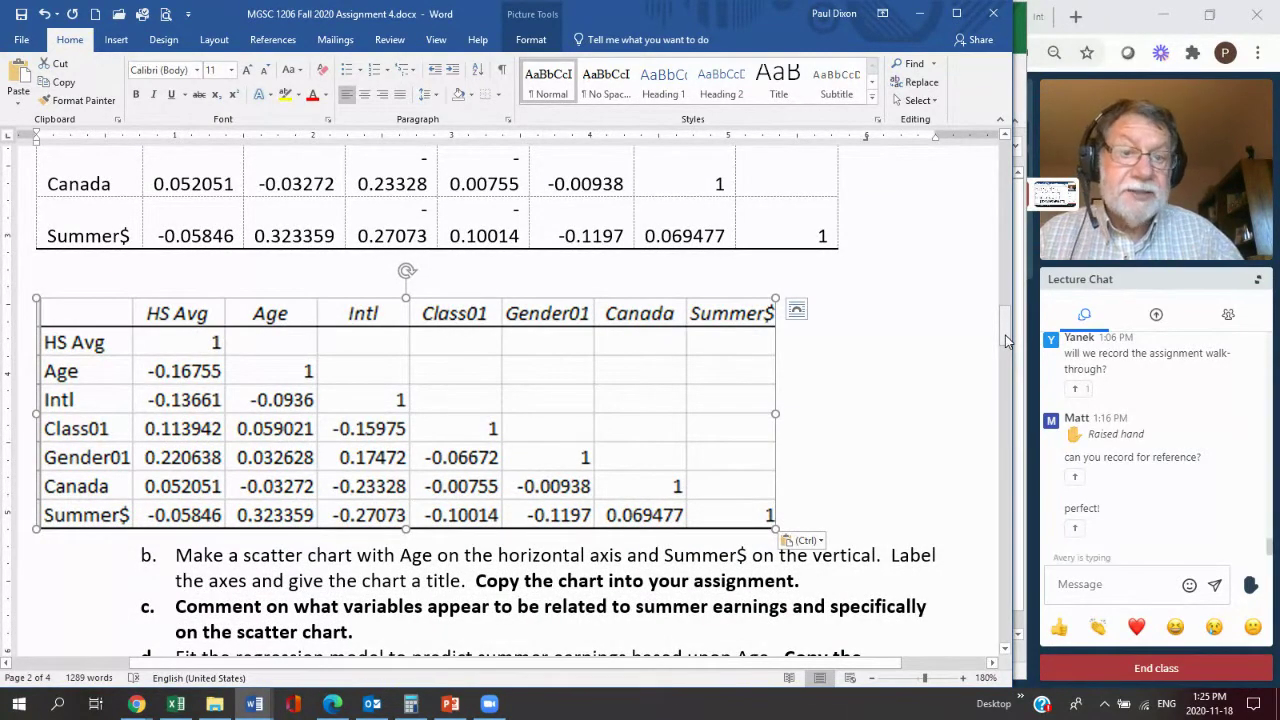
drag(1009, 332, 1008, 313)
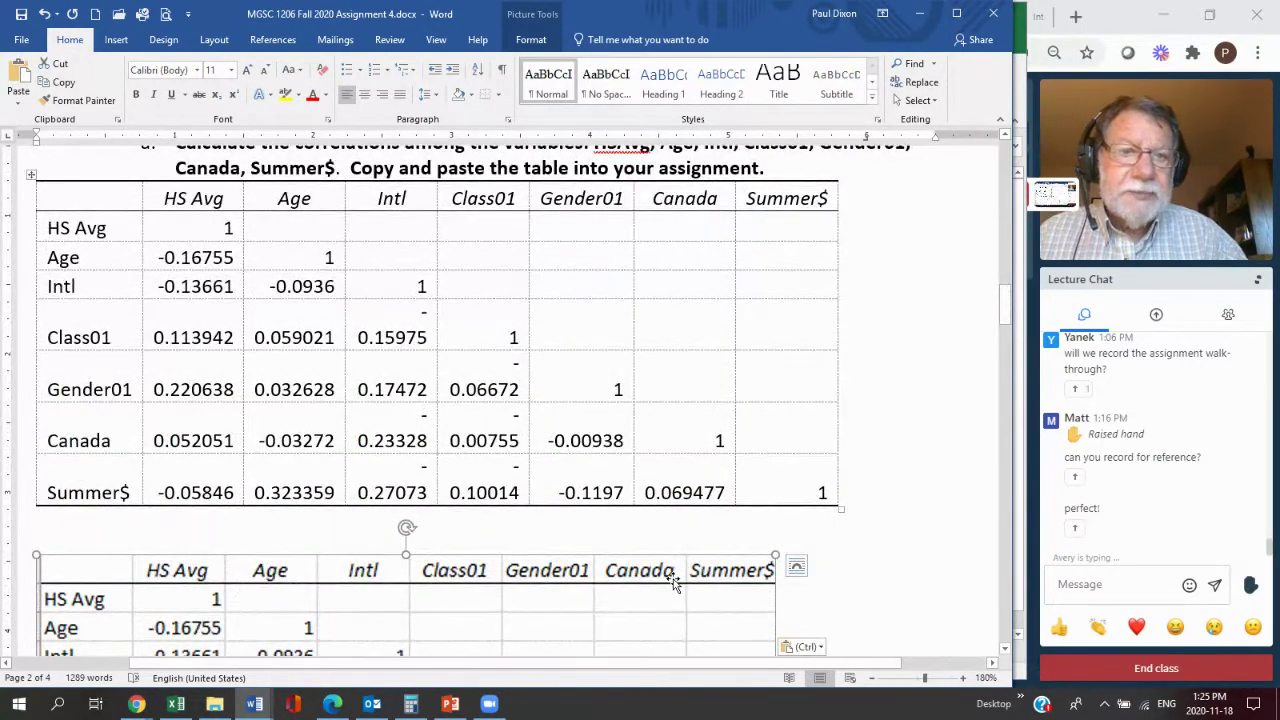
click(636, 385)
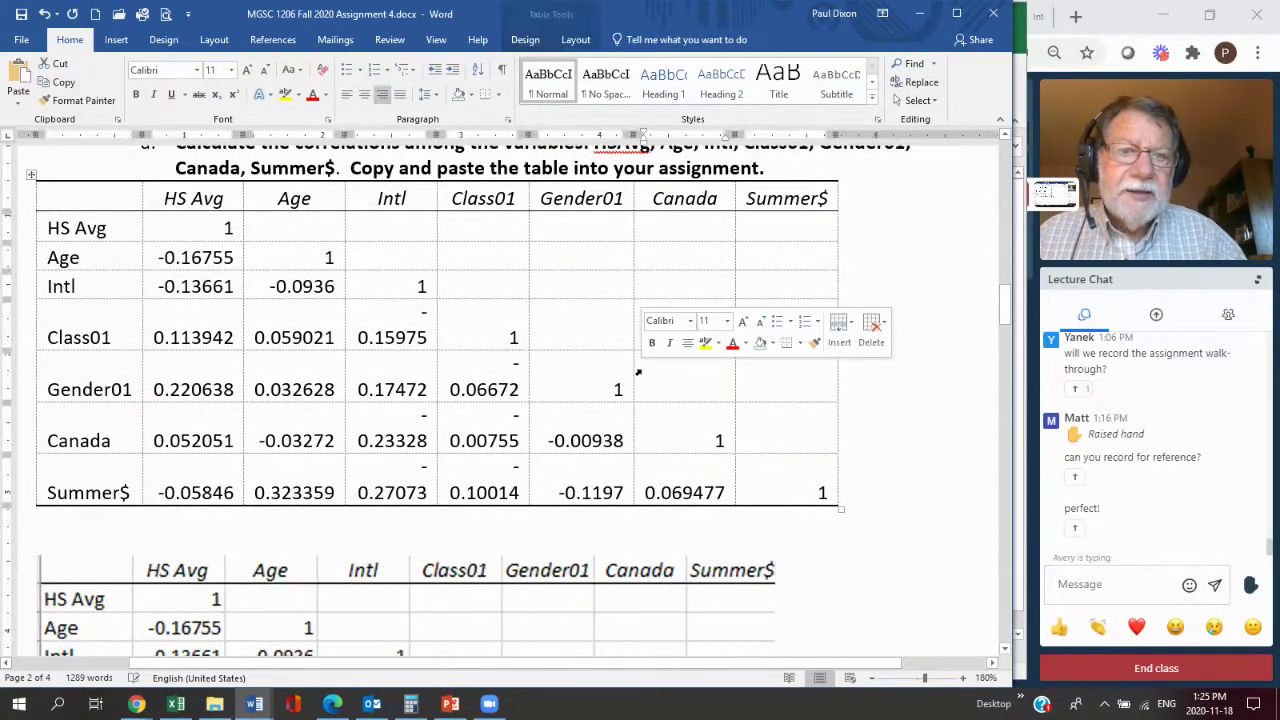
click(606, 389)
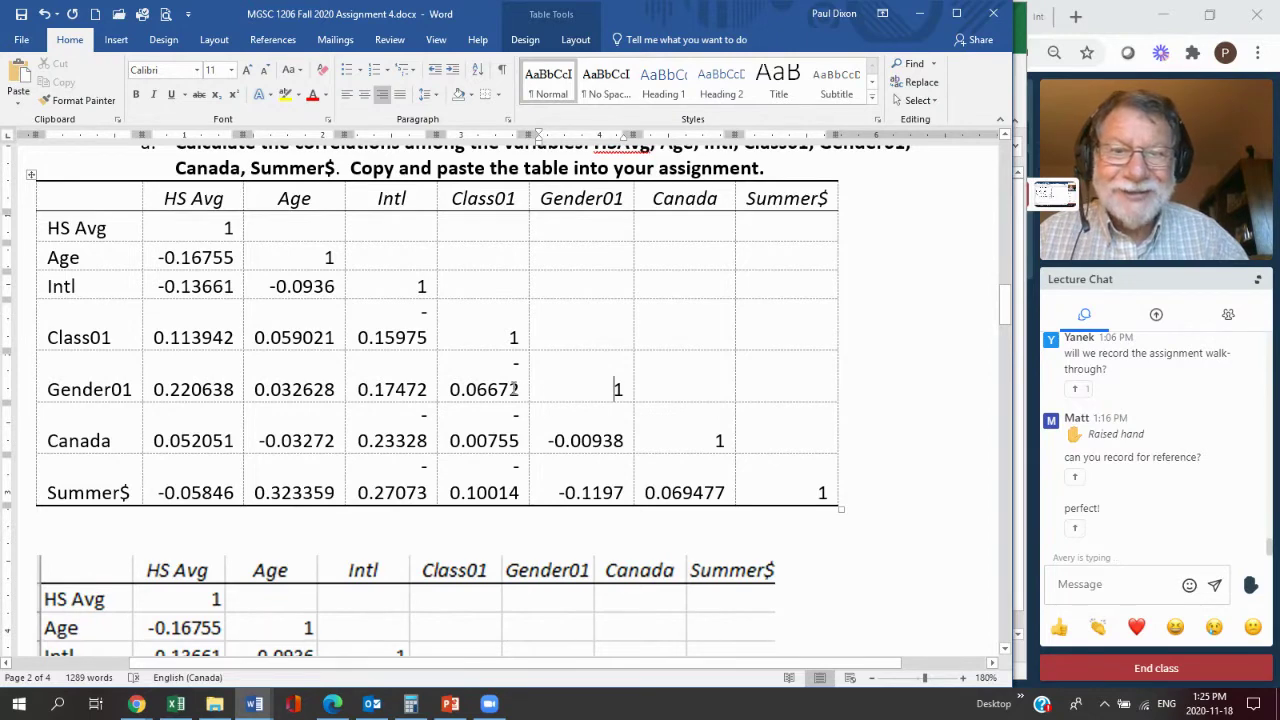
click(521, 390)
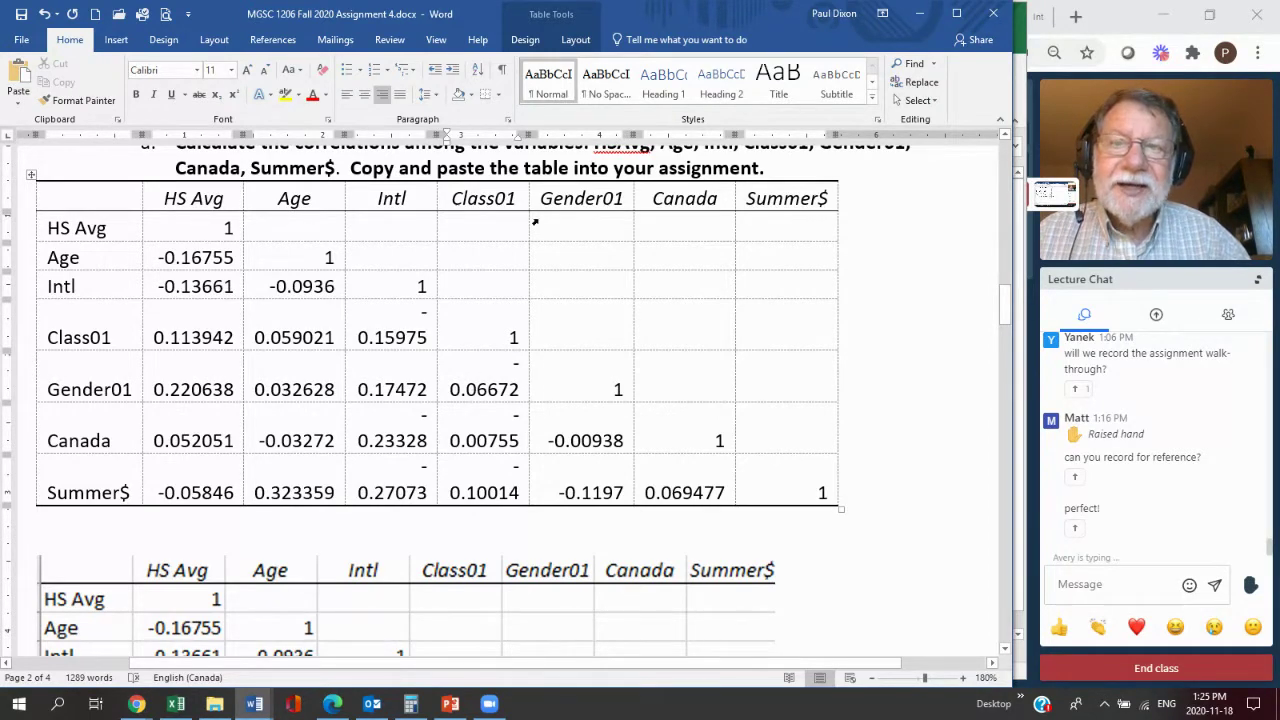
Widen the pasted correlation table's Class01 column and apply an orange grid table style with a solid header row.
drag(529, 199, 544, 201)
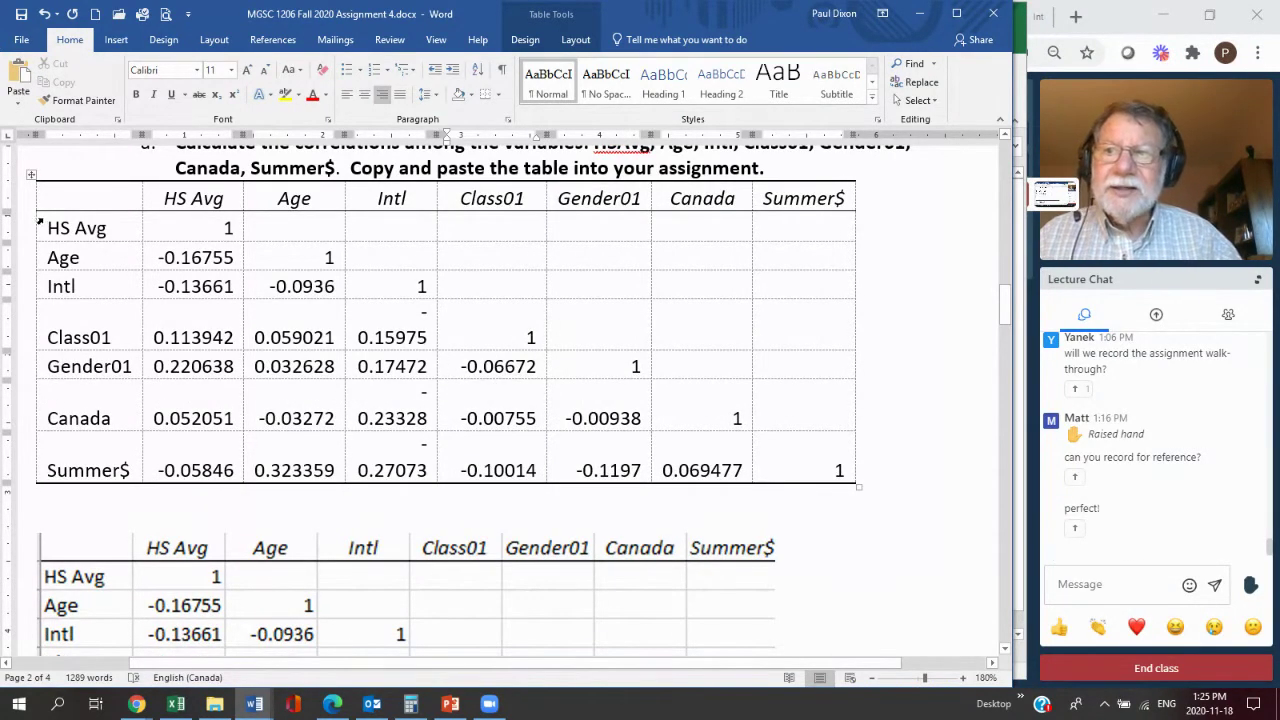
click(576, 40)
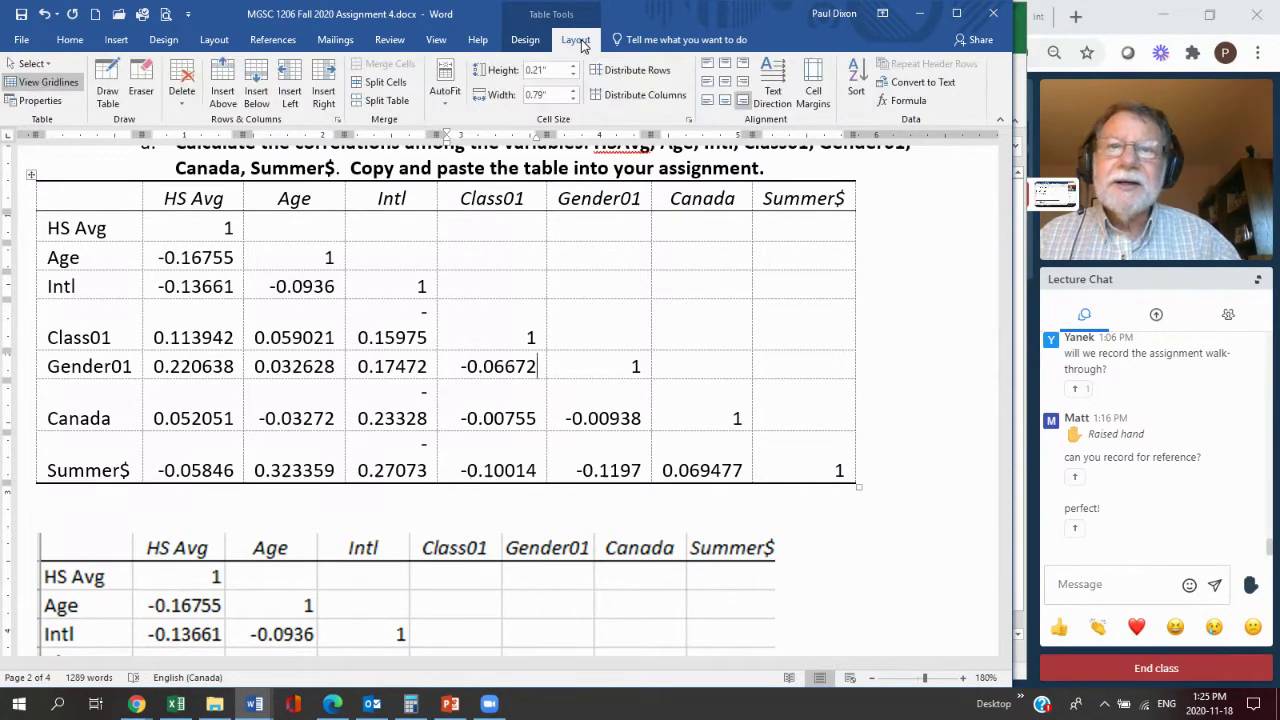
click(527, 42)
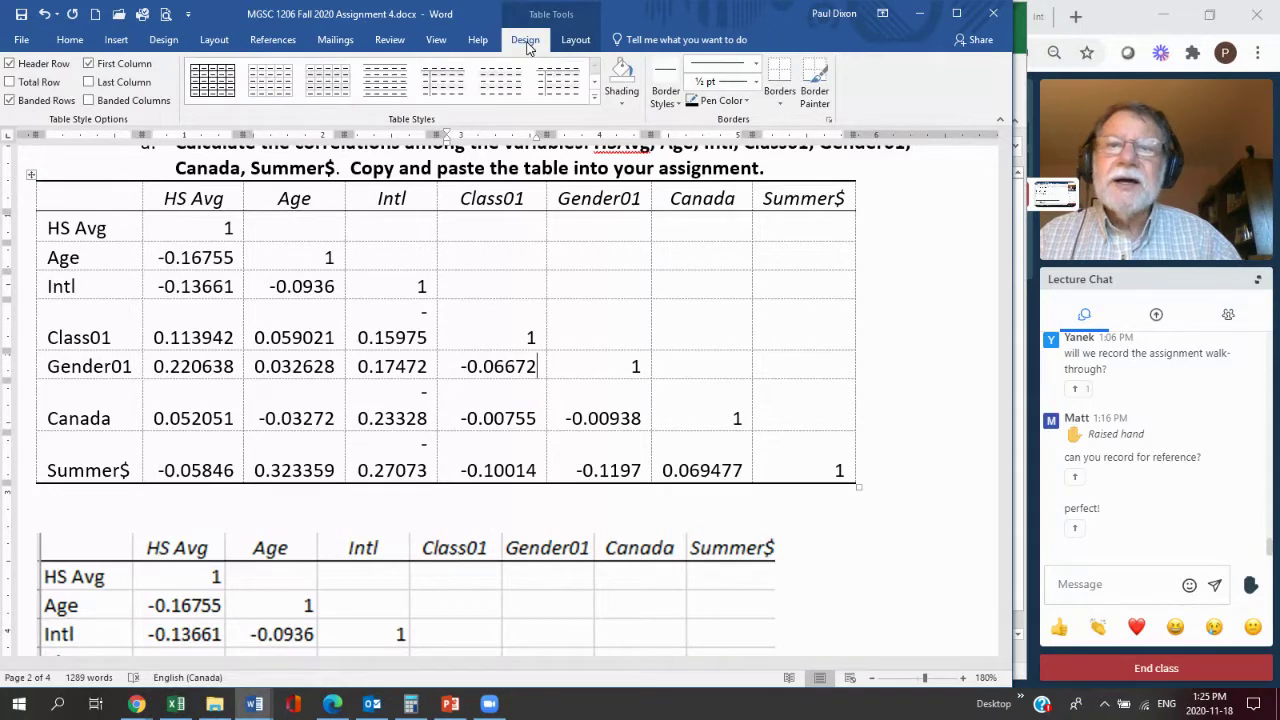
click(594, 96)
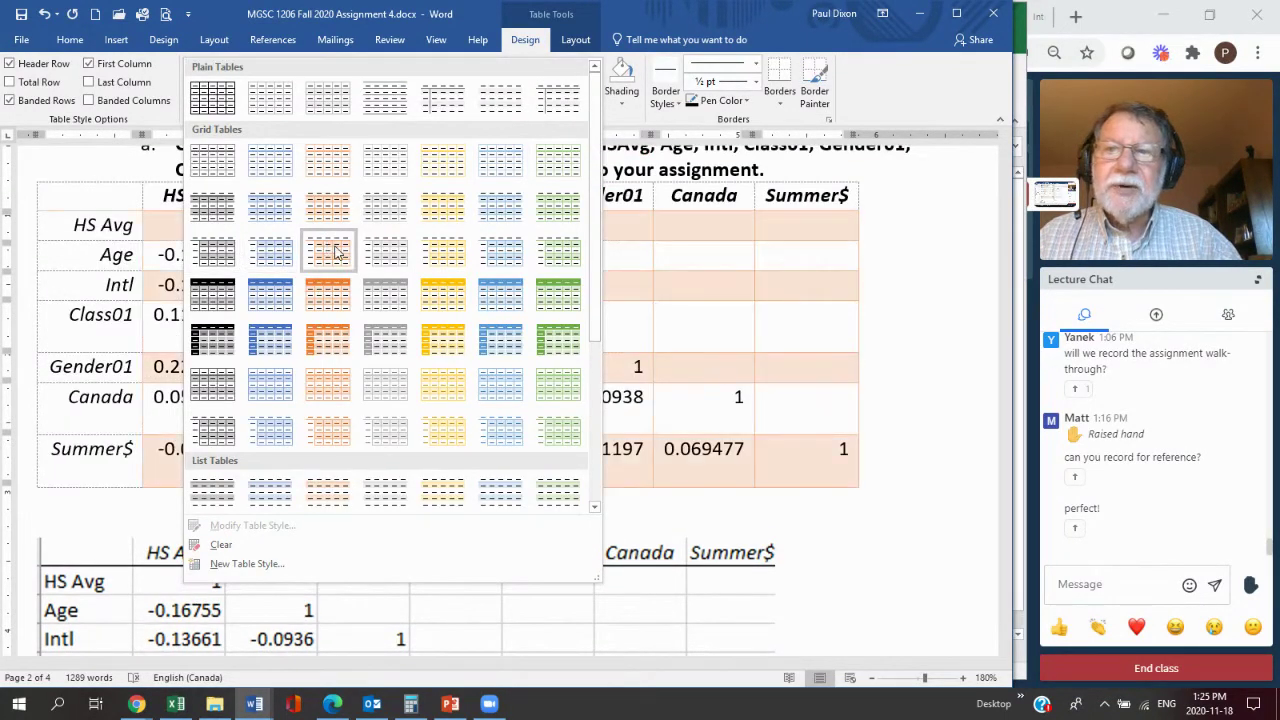
click(343, 295)
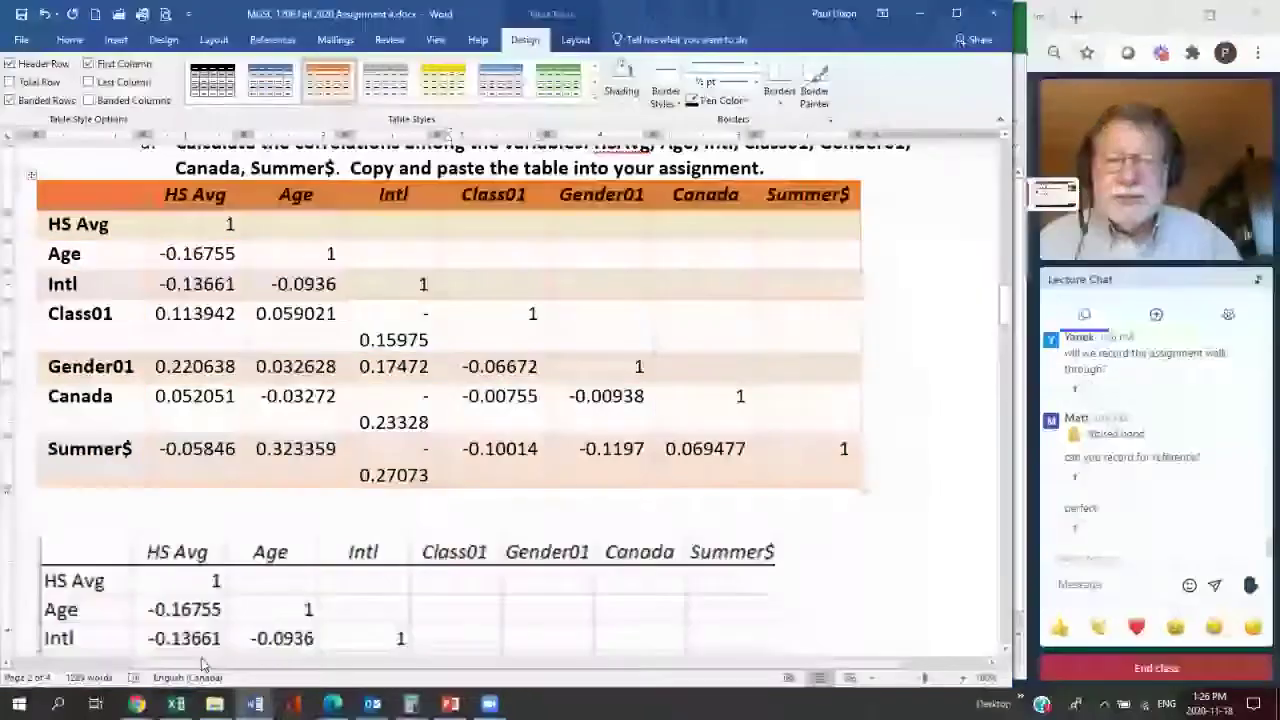
Switch to the Excel survey workbook and display its data sheet.
mouse_move(258, 706)
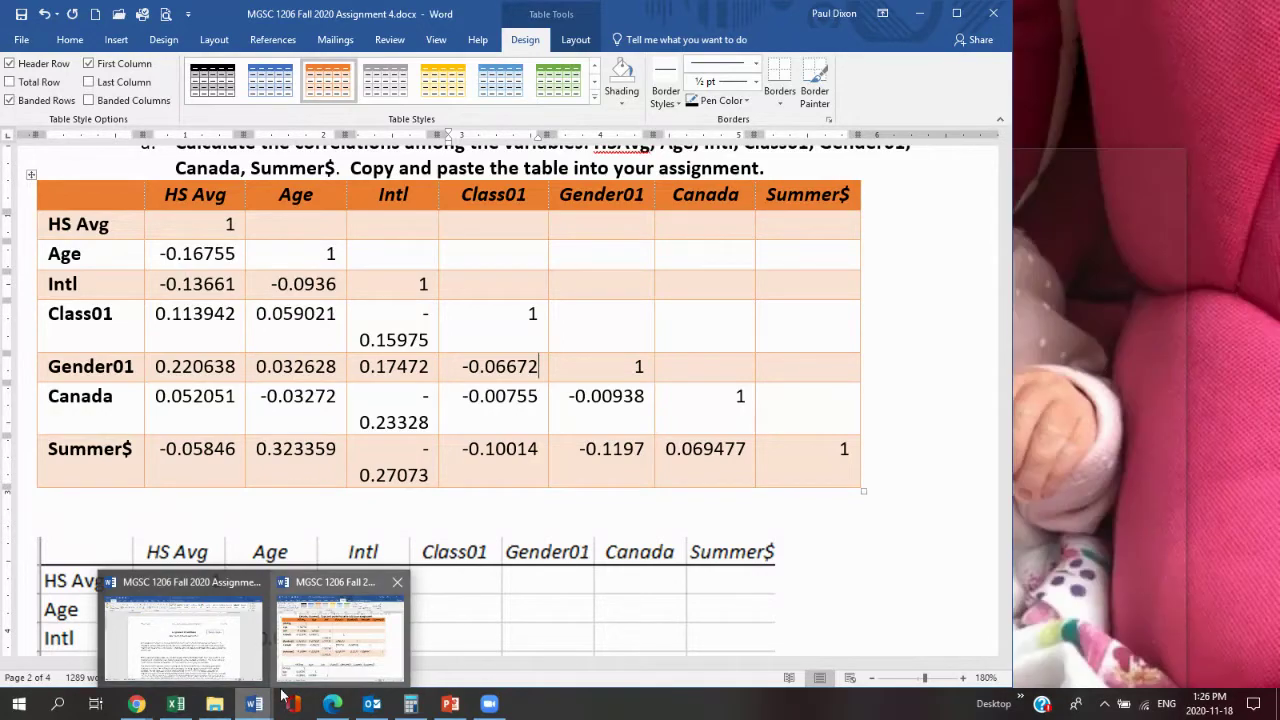
click(176, 704)
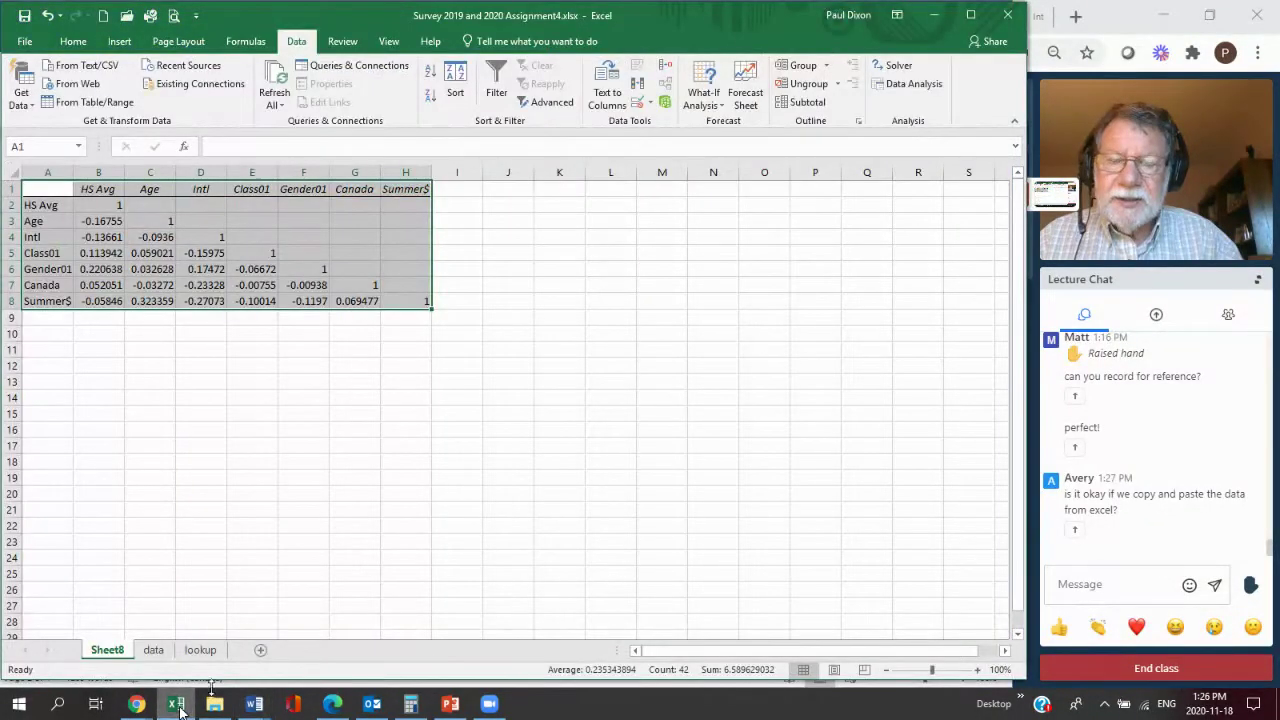
click(153, 650)
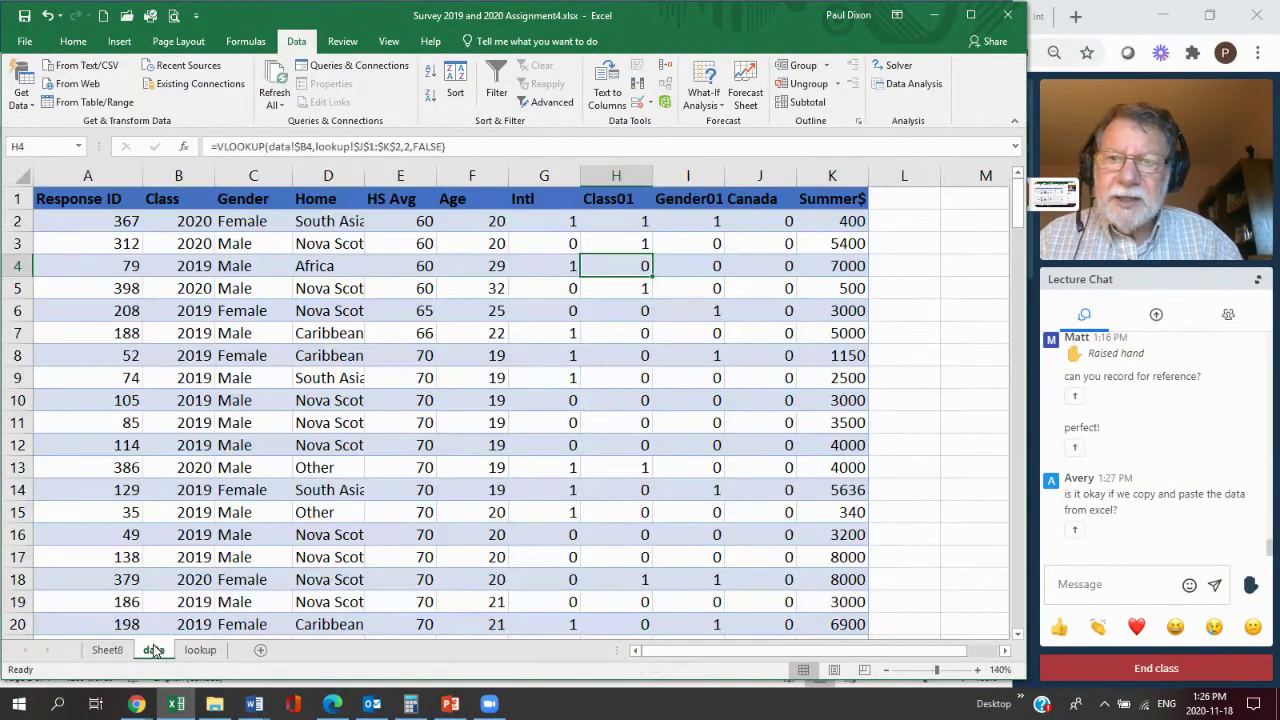
Return to the Assignment 4 document in Word and read the scatter chart instructions in part b.
mouse_move(256, 706)
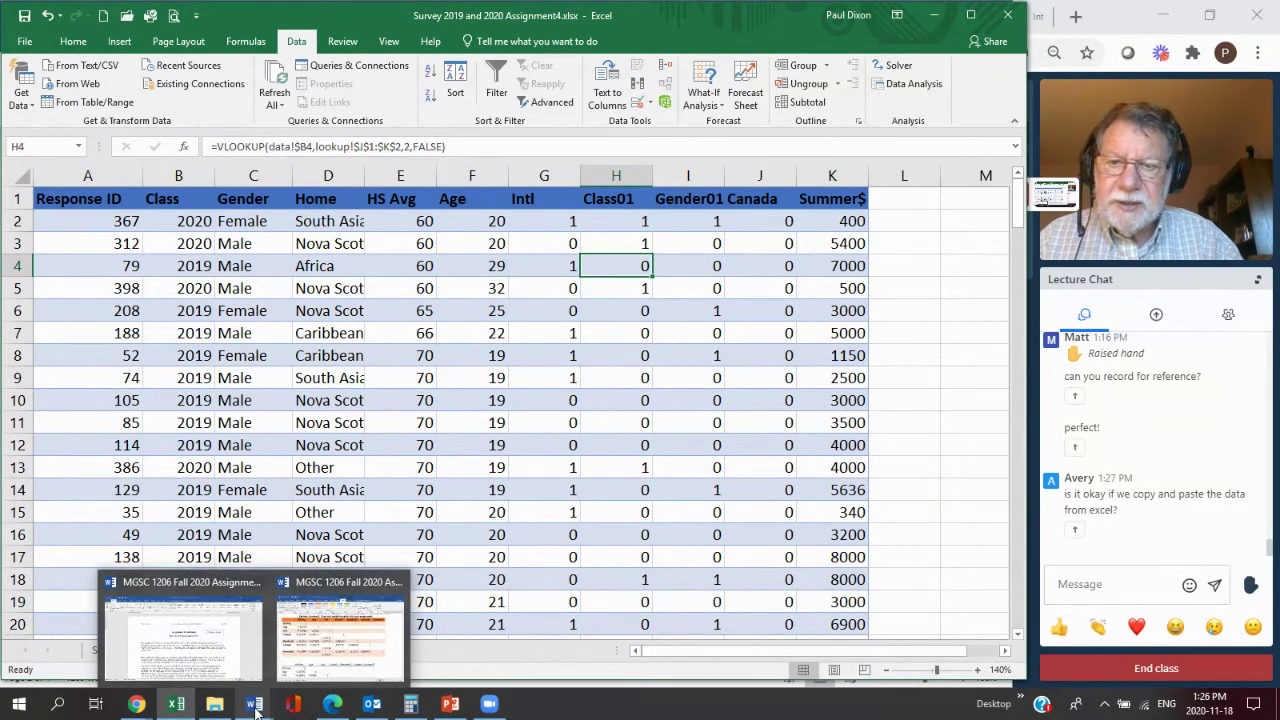
click(218, 650)
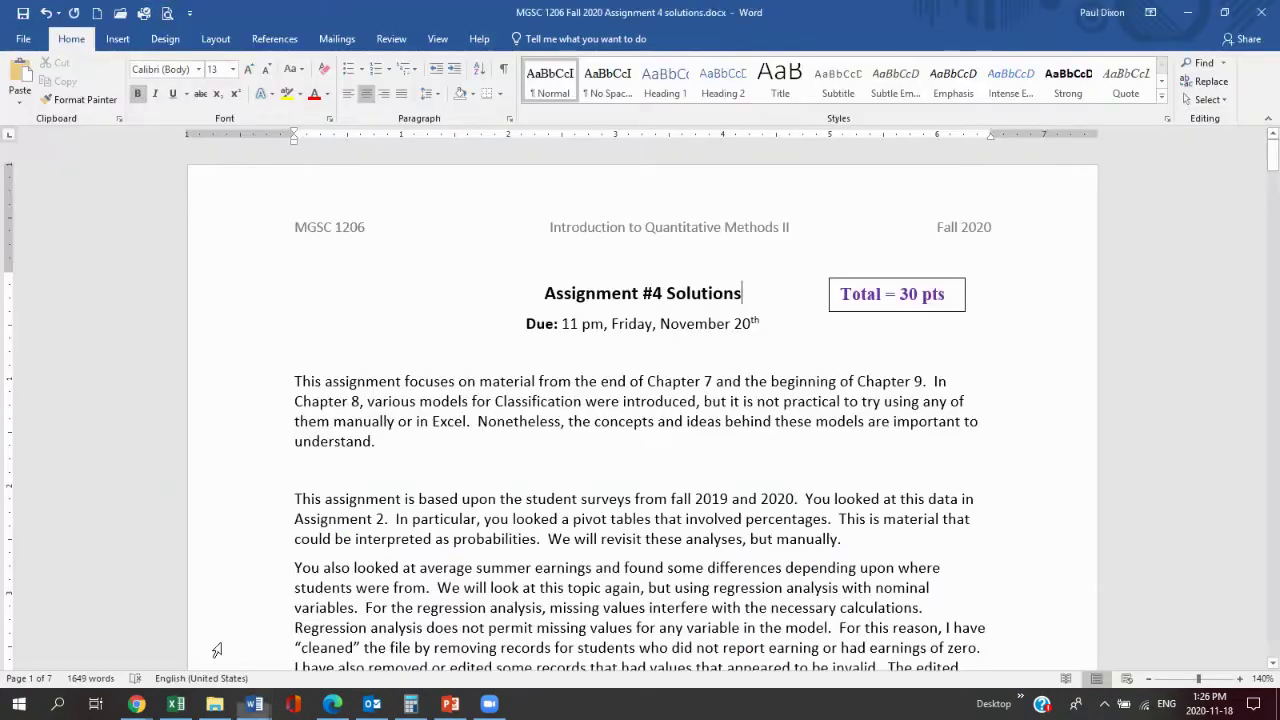
click(256, 705)
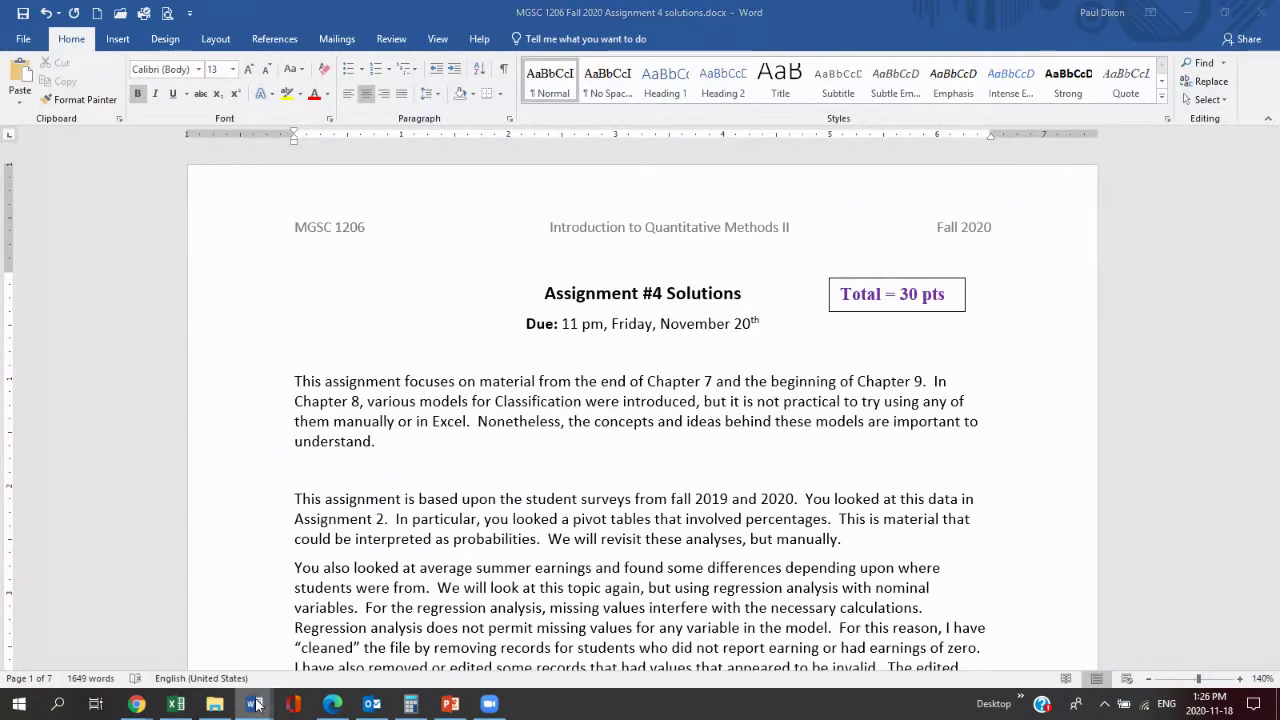
click(335, 630)
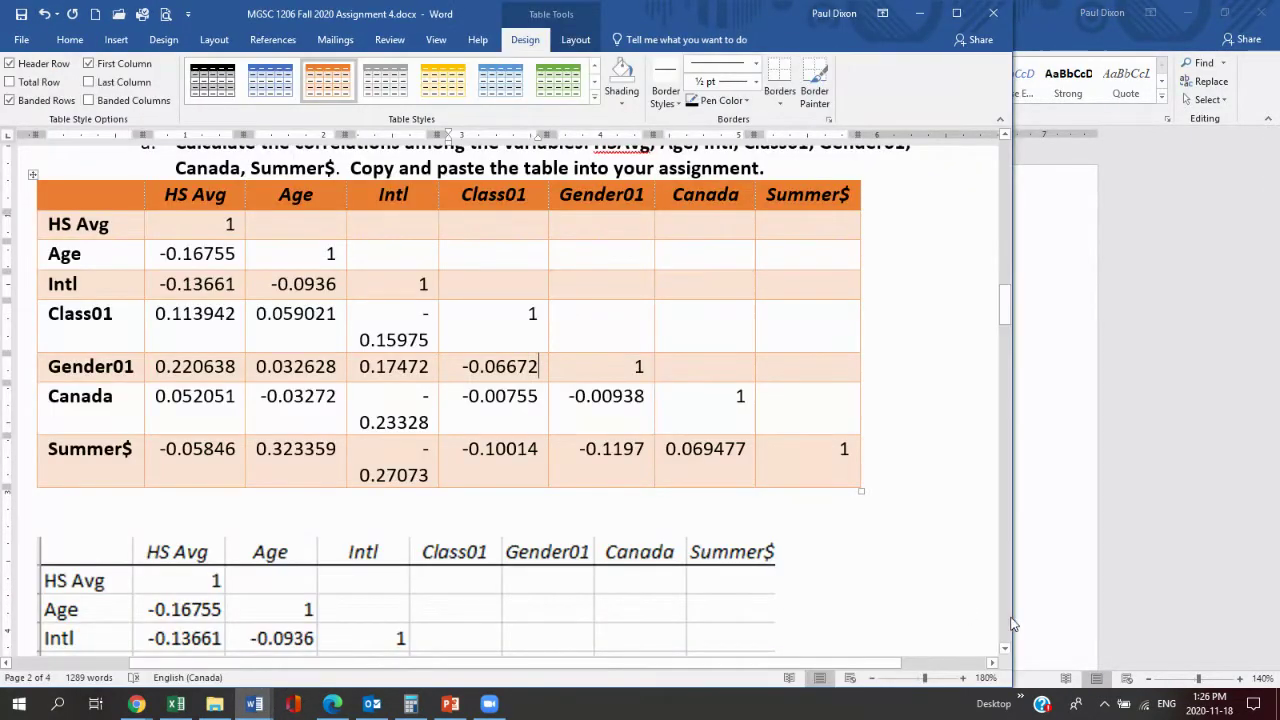
scroll(1012, 625, down, 5)
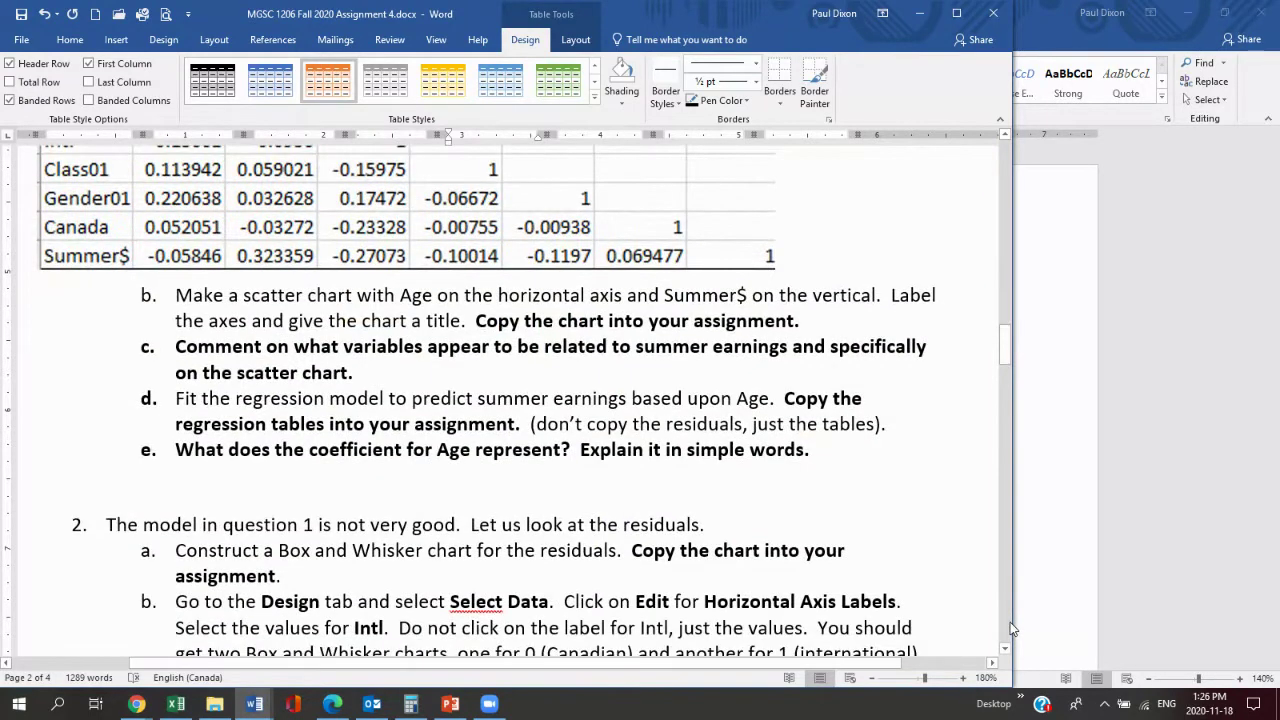
Bring up the Top Hat class page in Chrome to check the lecture chat, and return to the Word assignment.
mouse_move(140, 706)
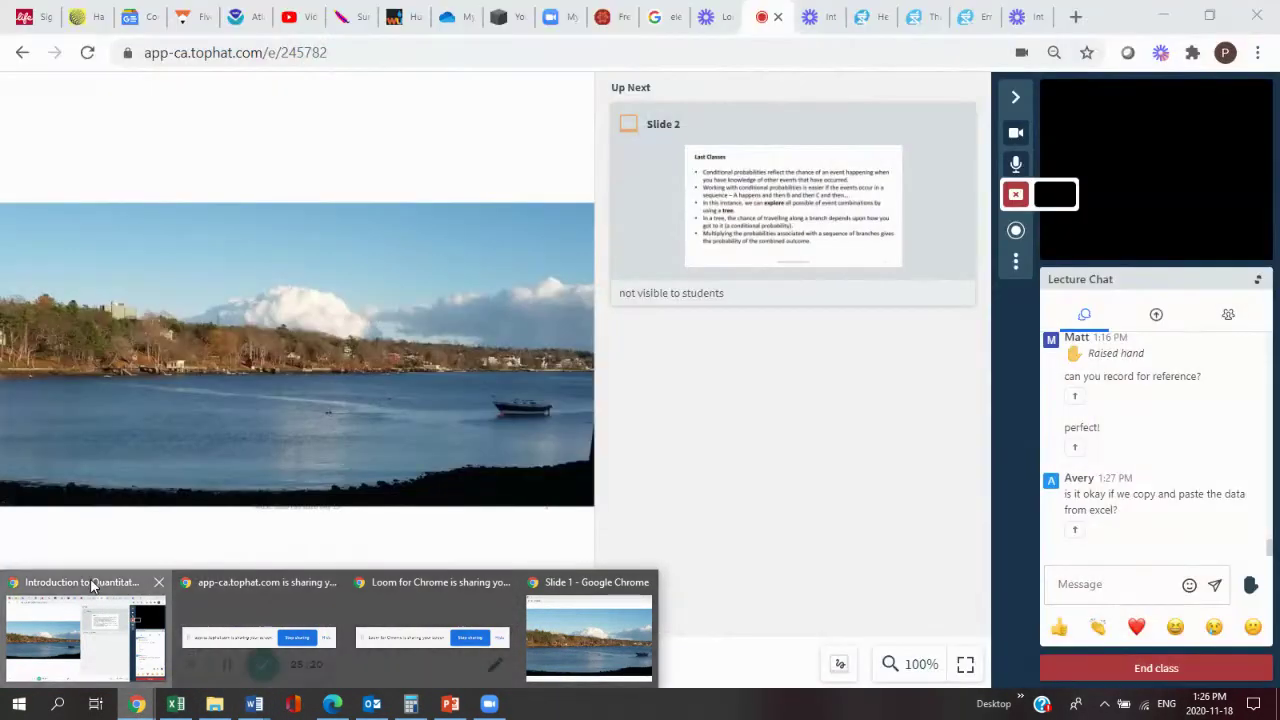
click(92, 600)
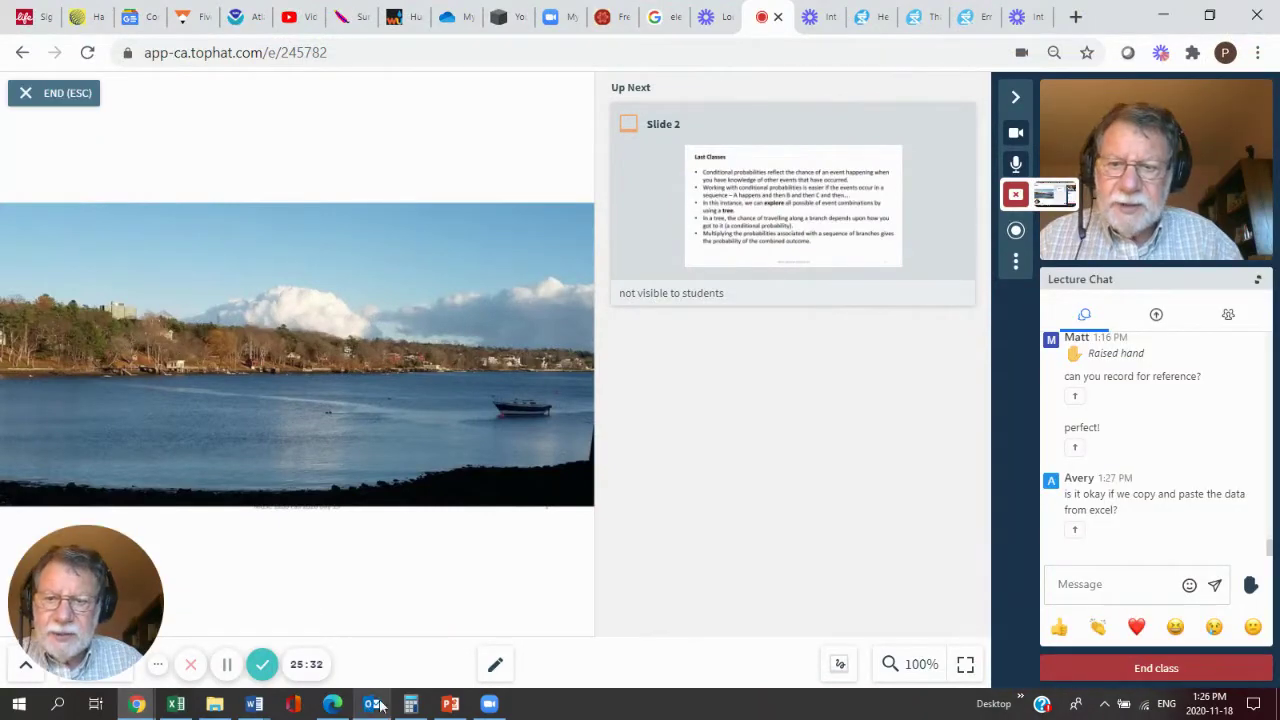
mouse_move(253, 706)
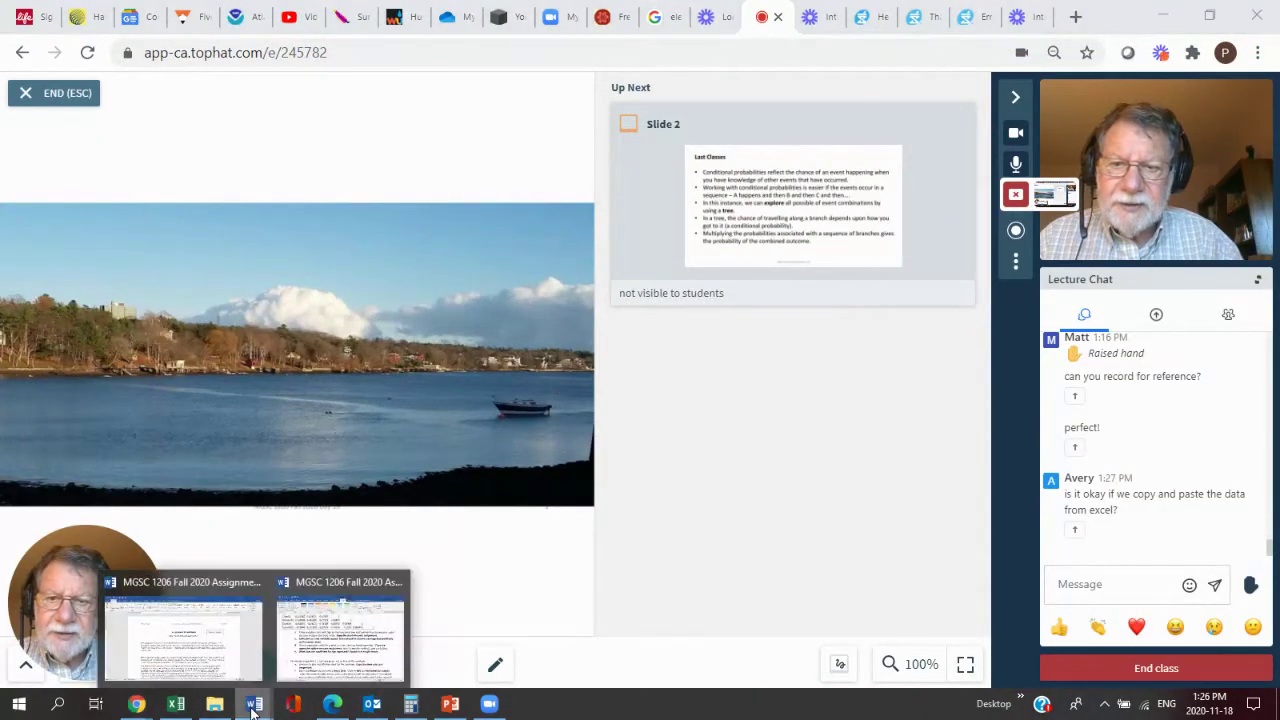
click(341, 586)
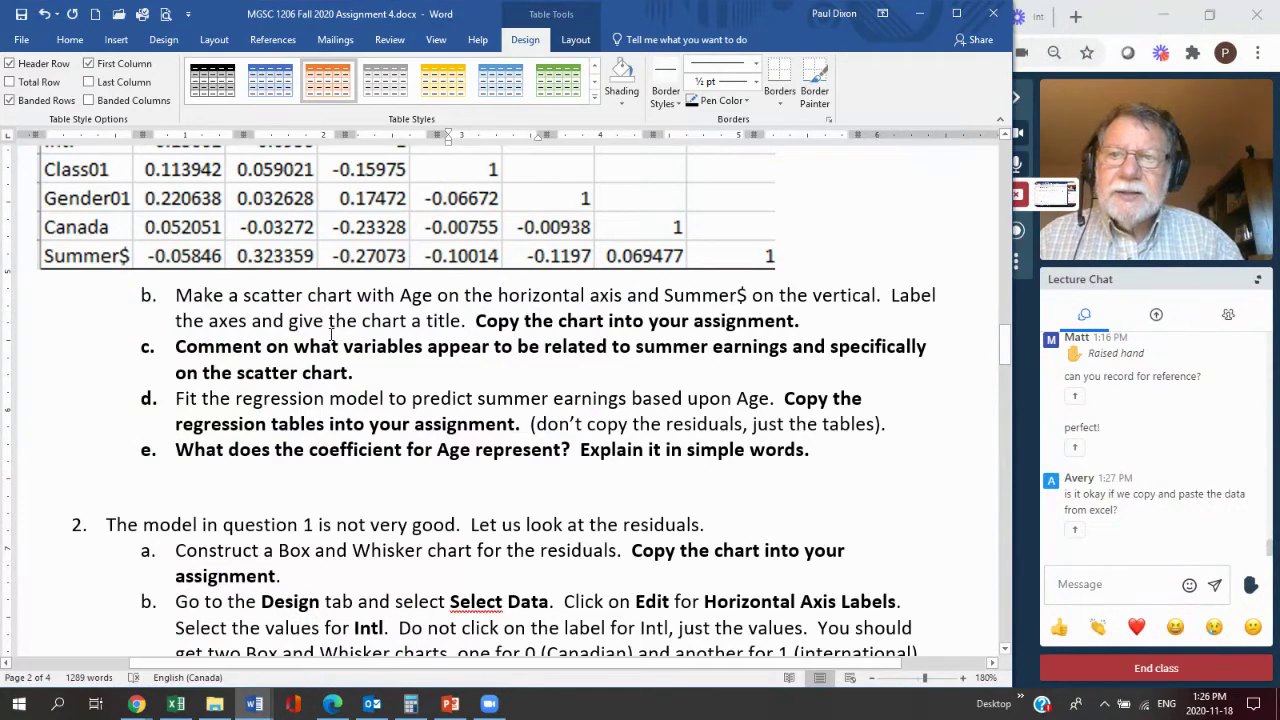
Insert blank lines after part b of the Word assignment to make room for the scatter chart.
click(814, 317)
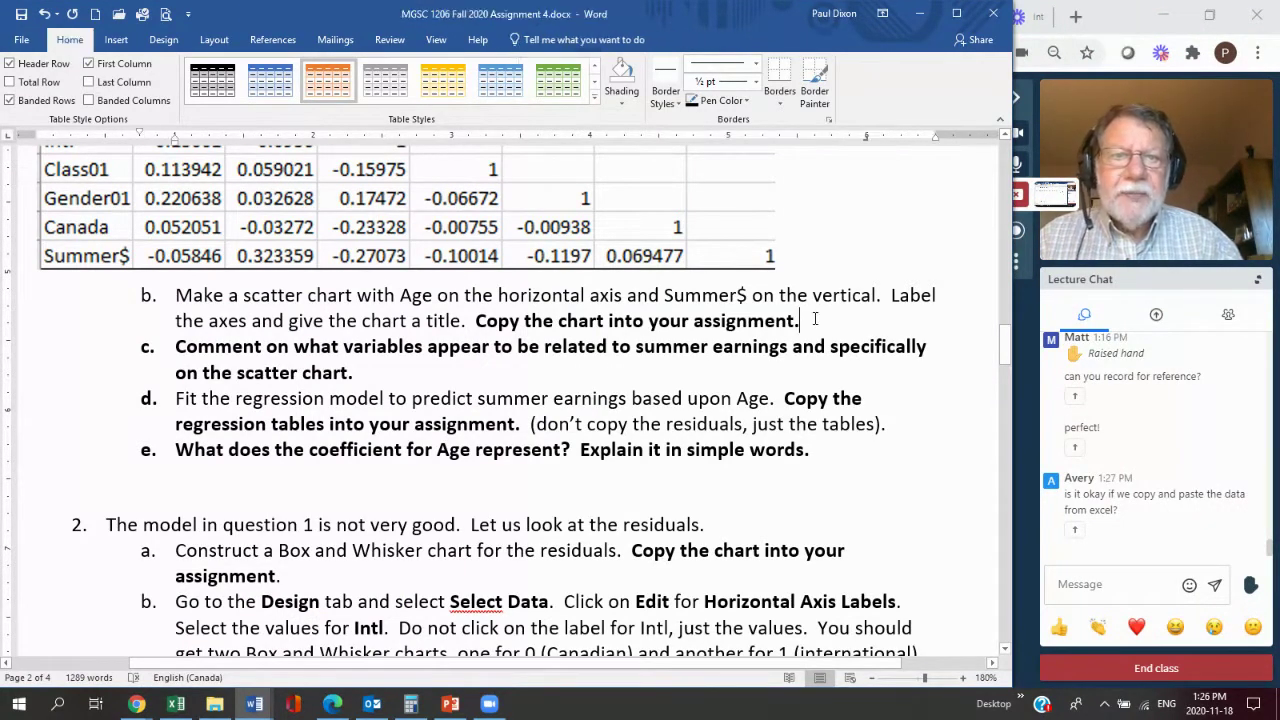
key(Return)
key(Return)
key(Return)
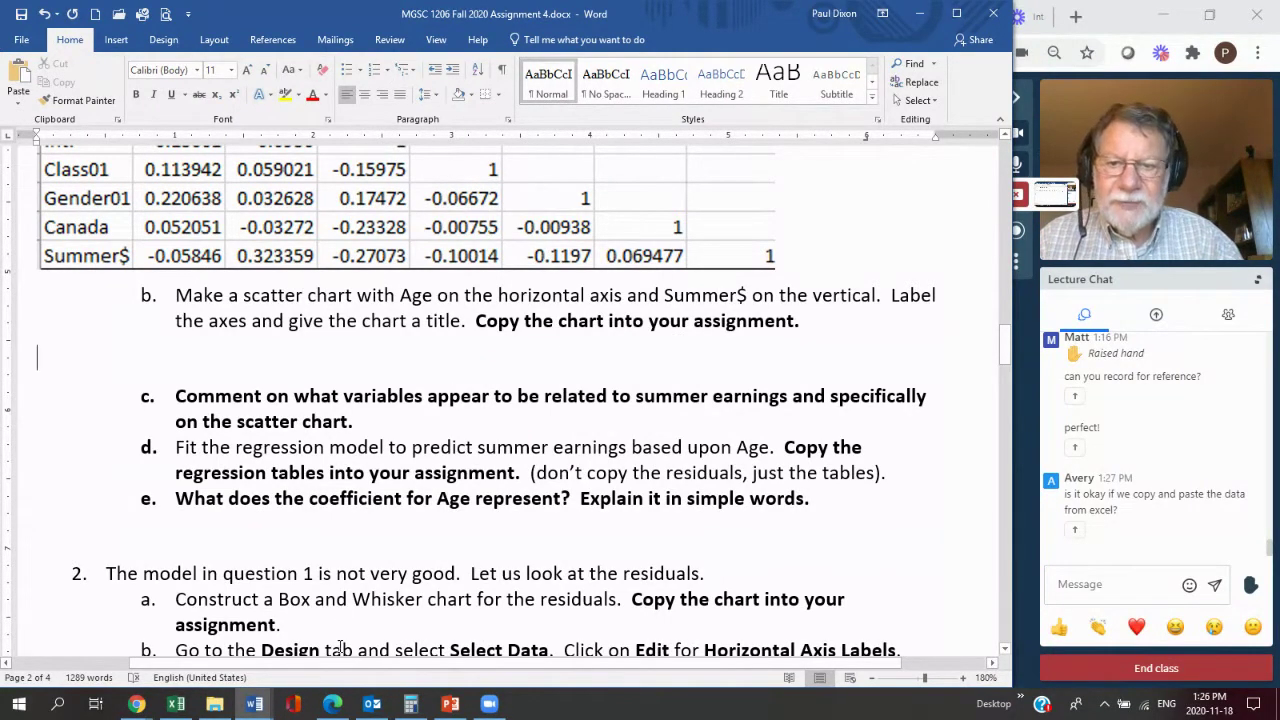
In the Excel data sheet, select the Age column F1:F180 together with the Summer$ column K1:K180.
click(177, 706)
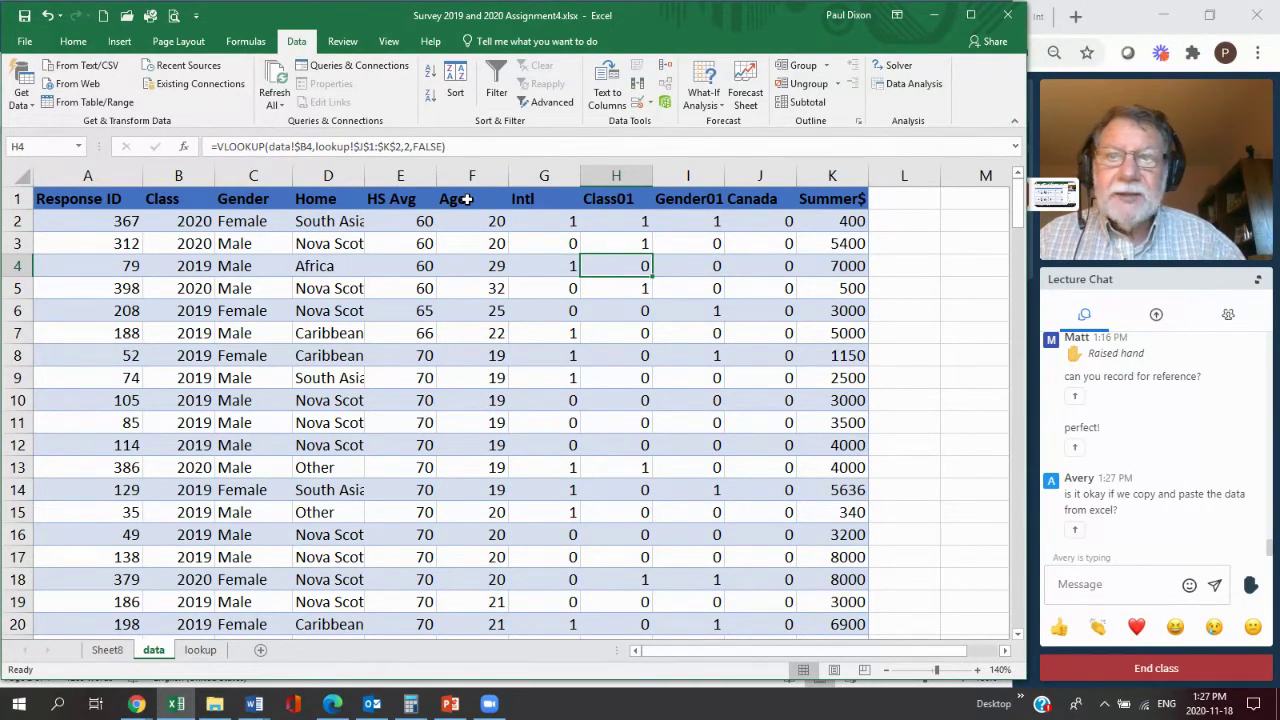
click(466, 199)
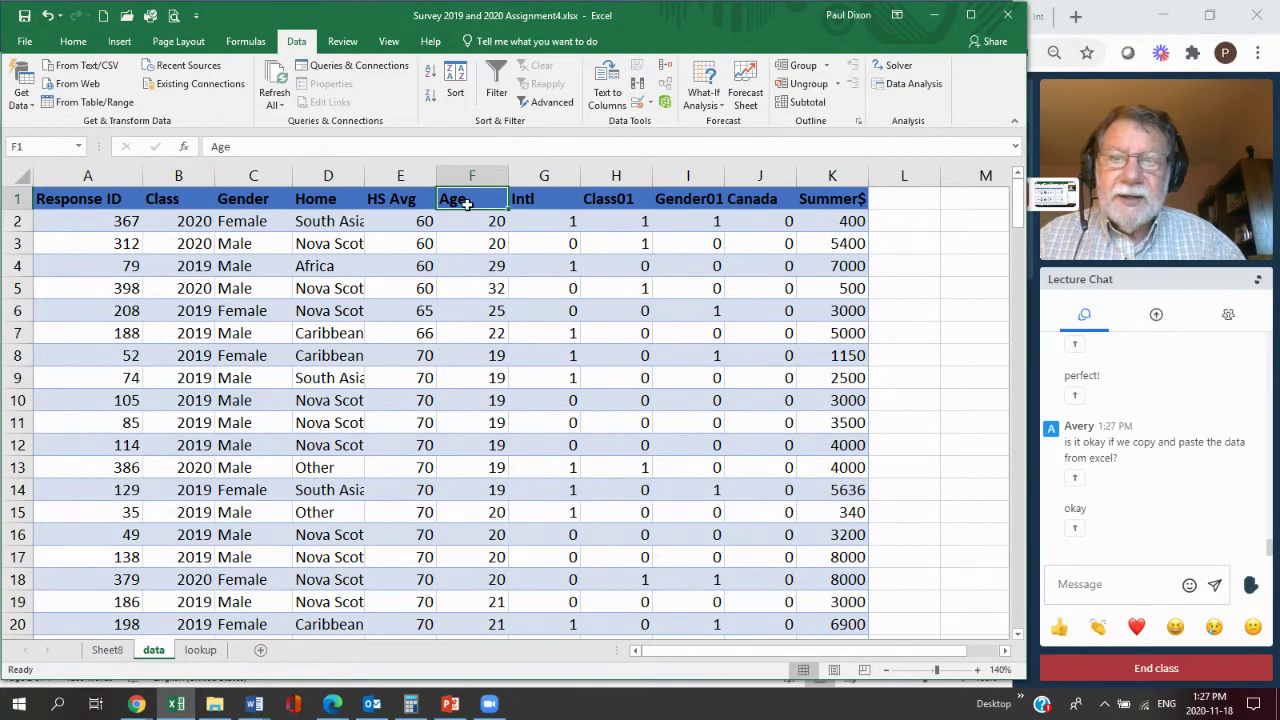
drag(466, 203, 452, 163)
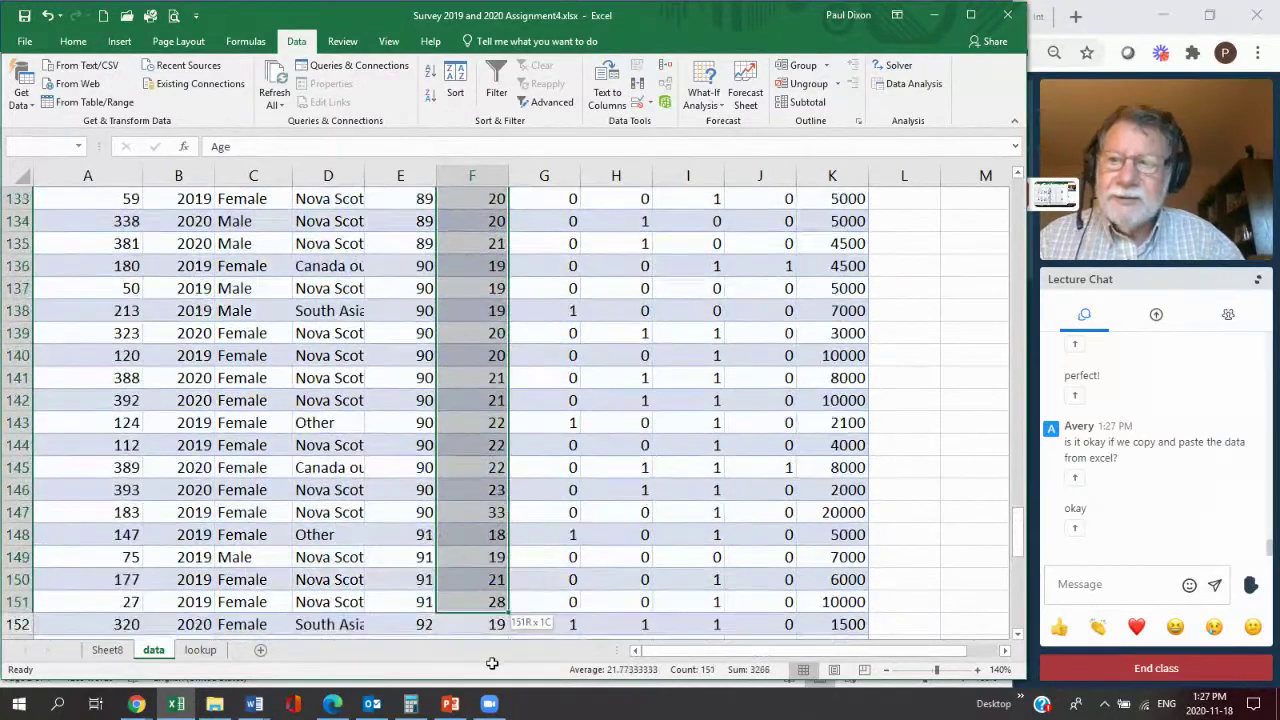
drag(492, 663, 485, 602)
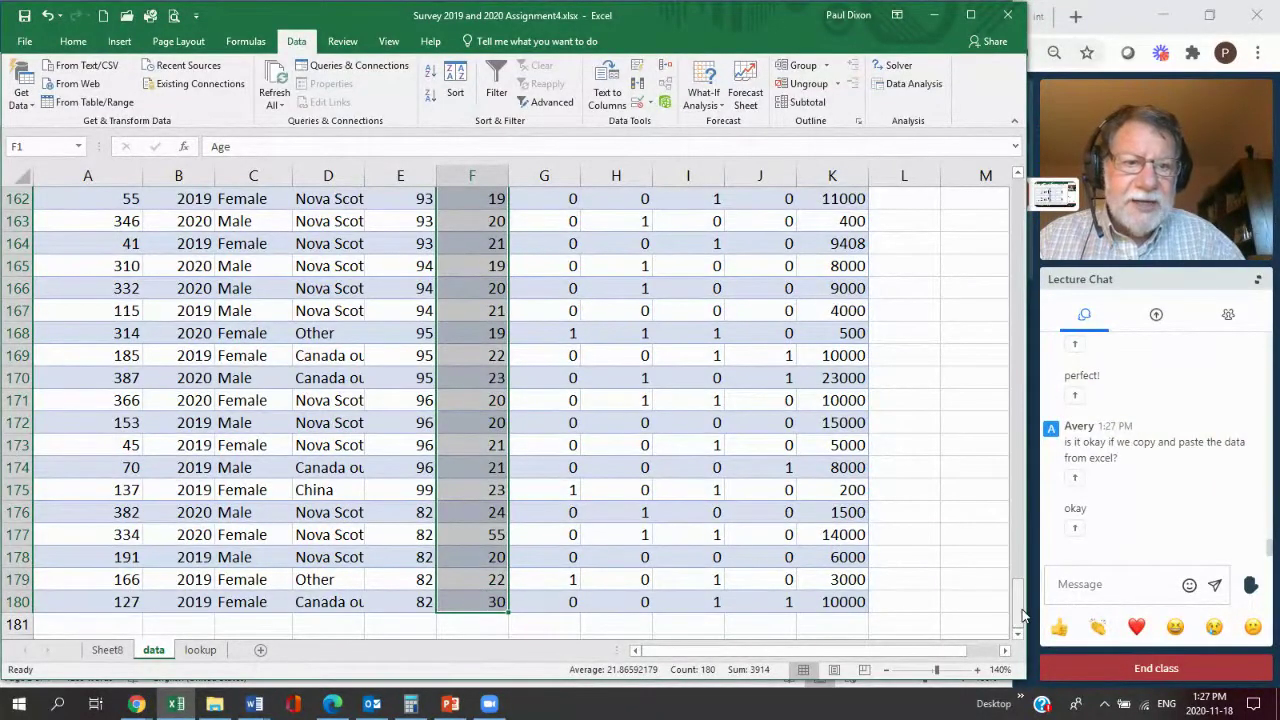
drag(1022, 614, 1005, 150)
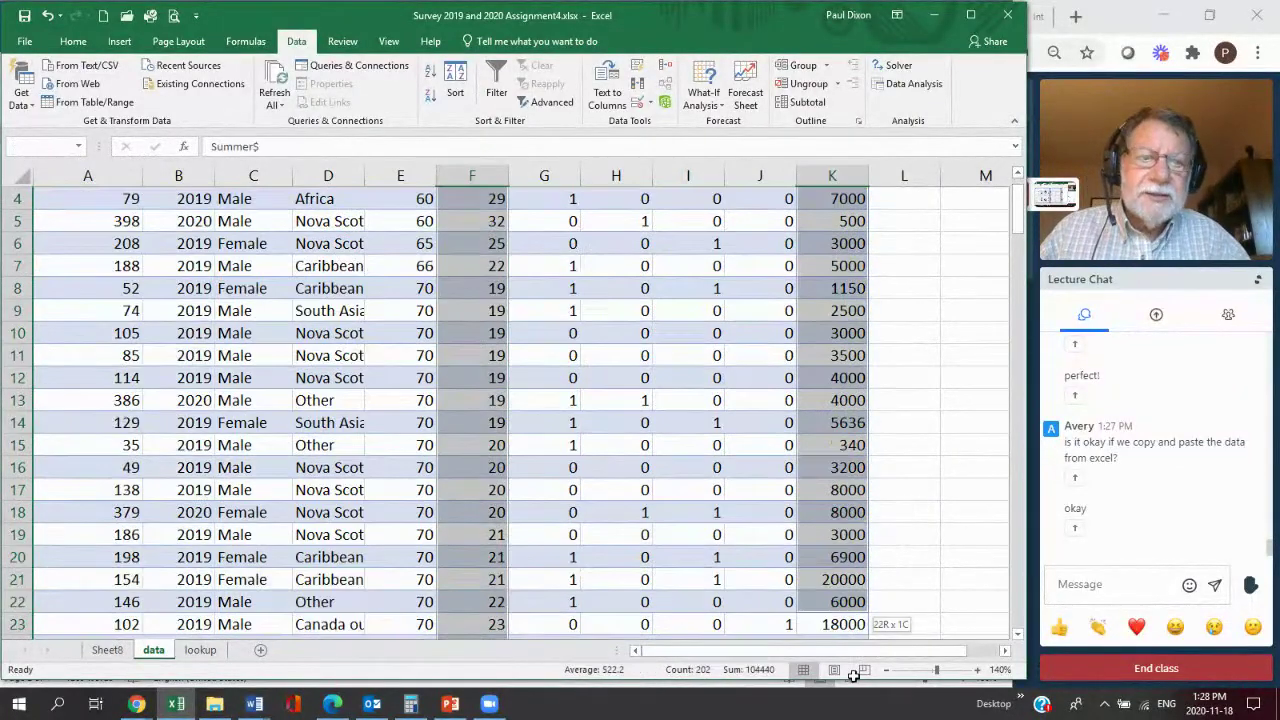
drag(853, 676, 848, 598)
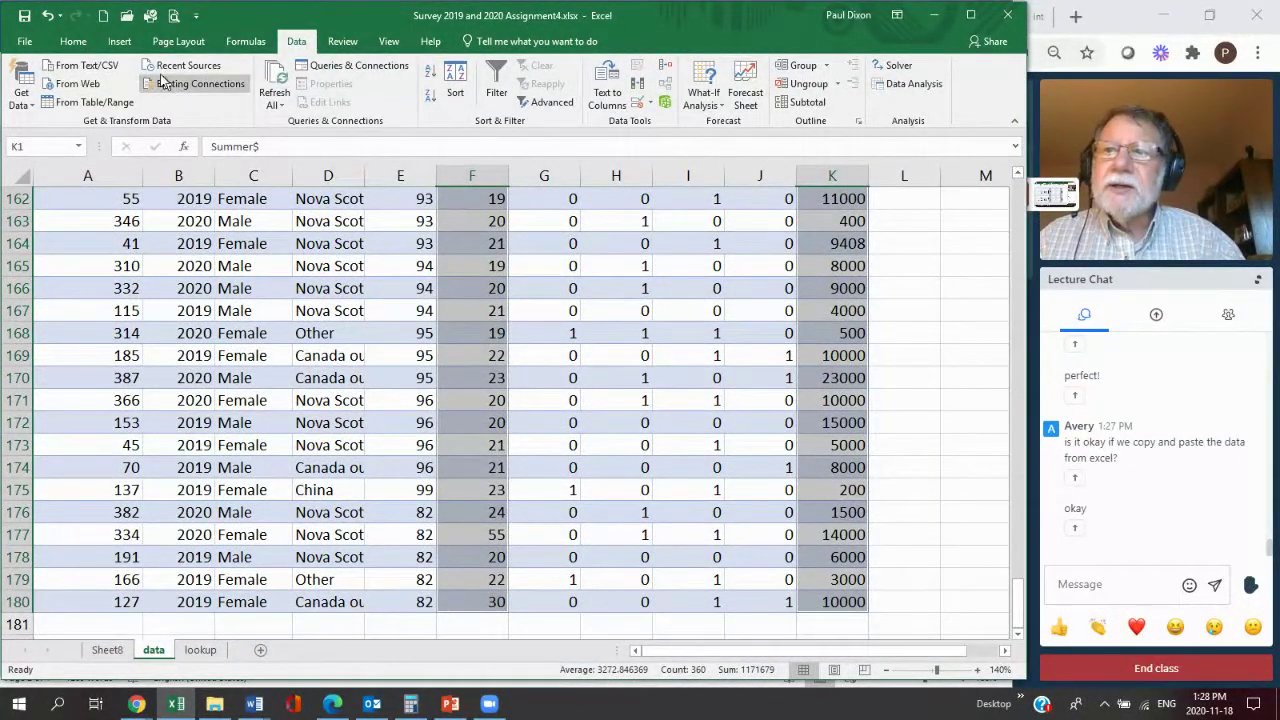
Insert the recommended scatter chart of Summer$ against Age and move it to the right, over columns F to L.
click(122, 44)
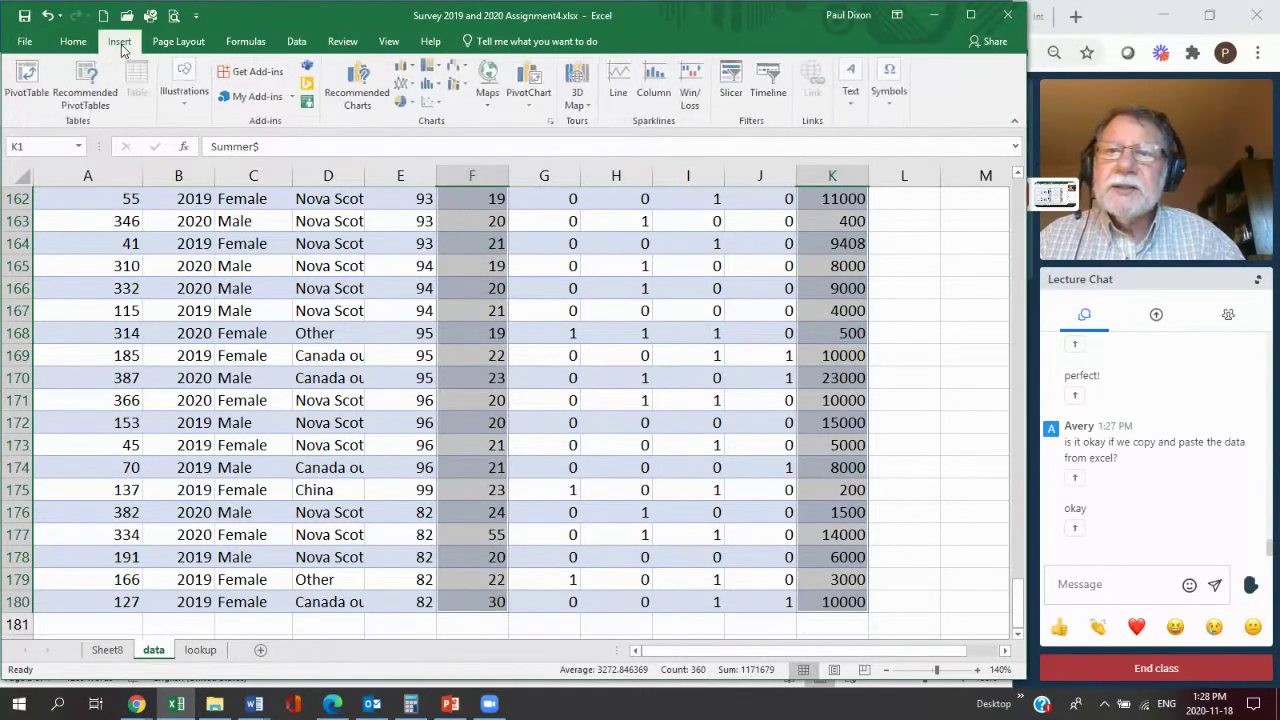
click(358, 93)
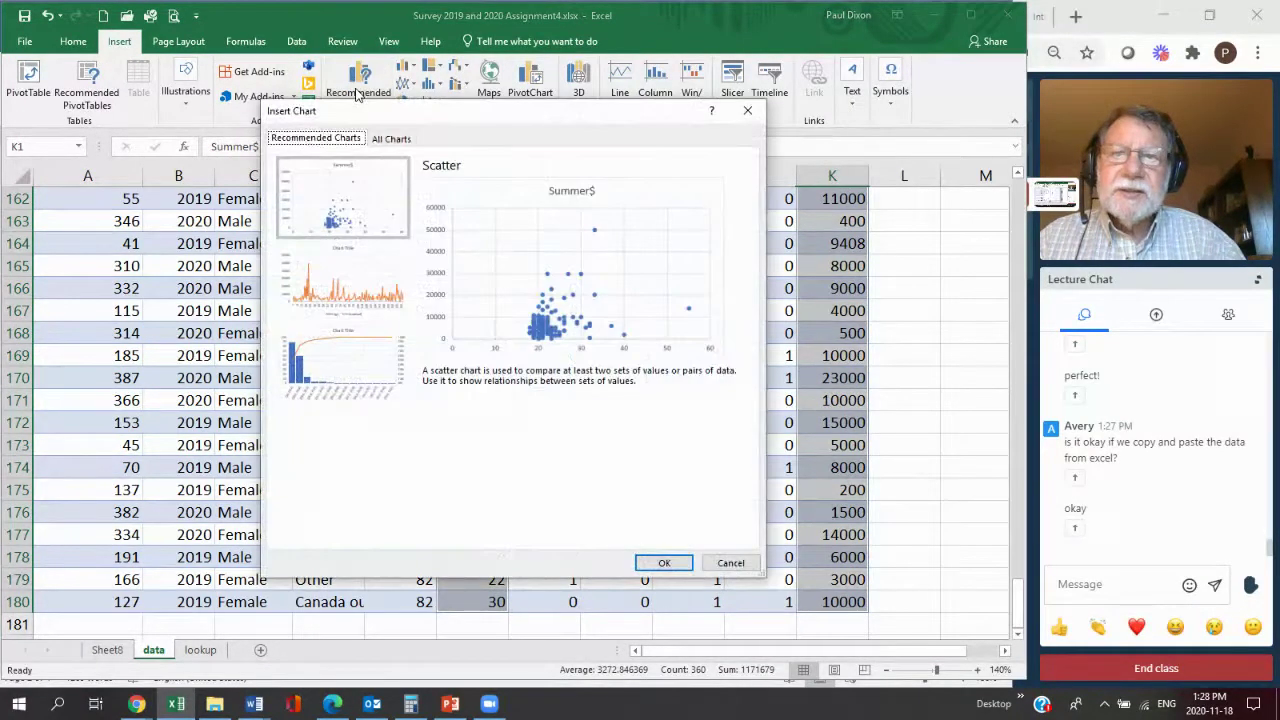
click(665, 563)
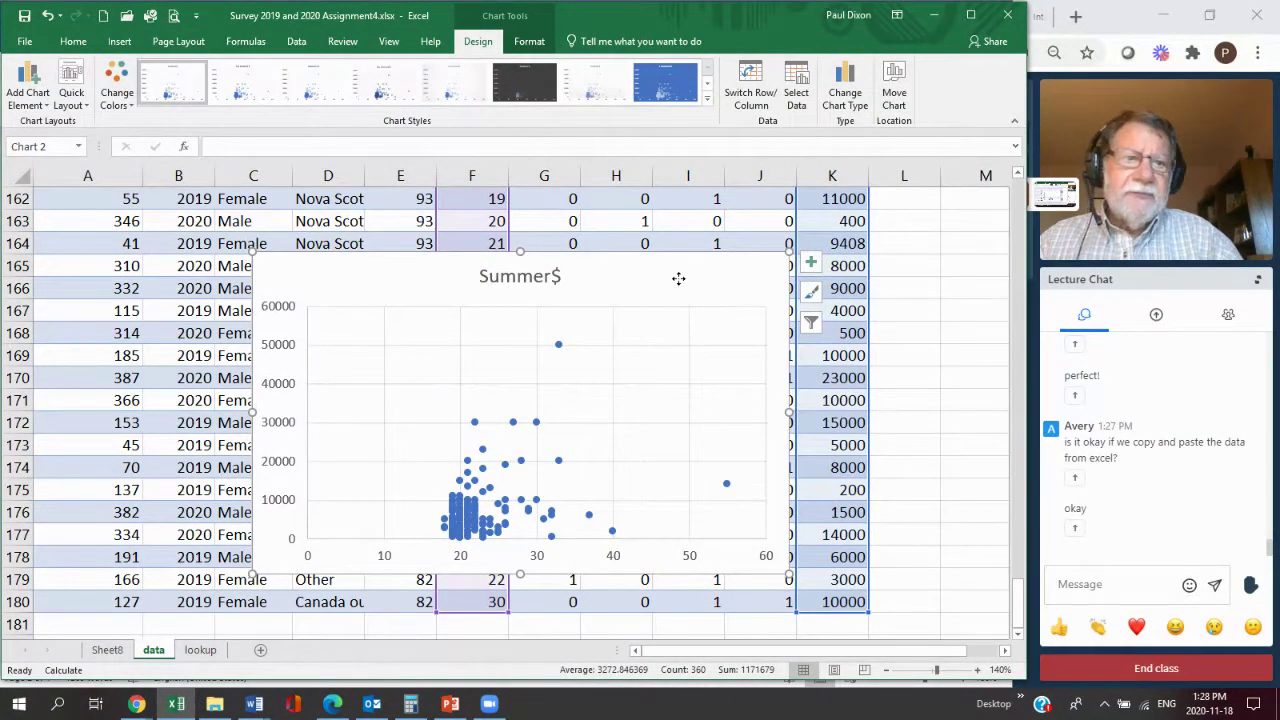
drag(680, 276, 865, 261)
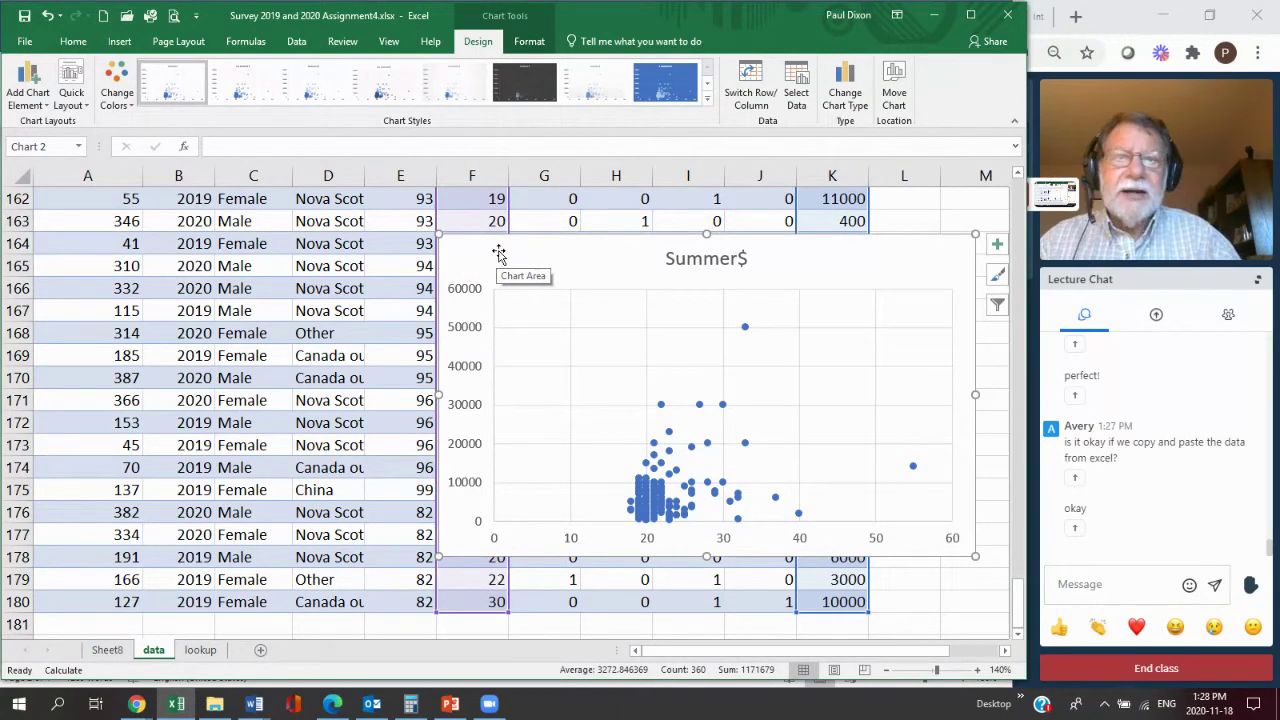
Add a primary horizontal axis title to the scatter chart and set its text to Age.
click(30, 84)
mouse_move(53, 146)
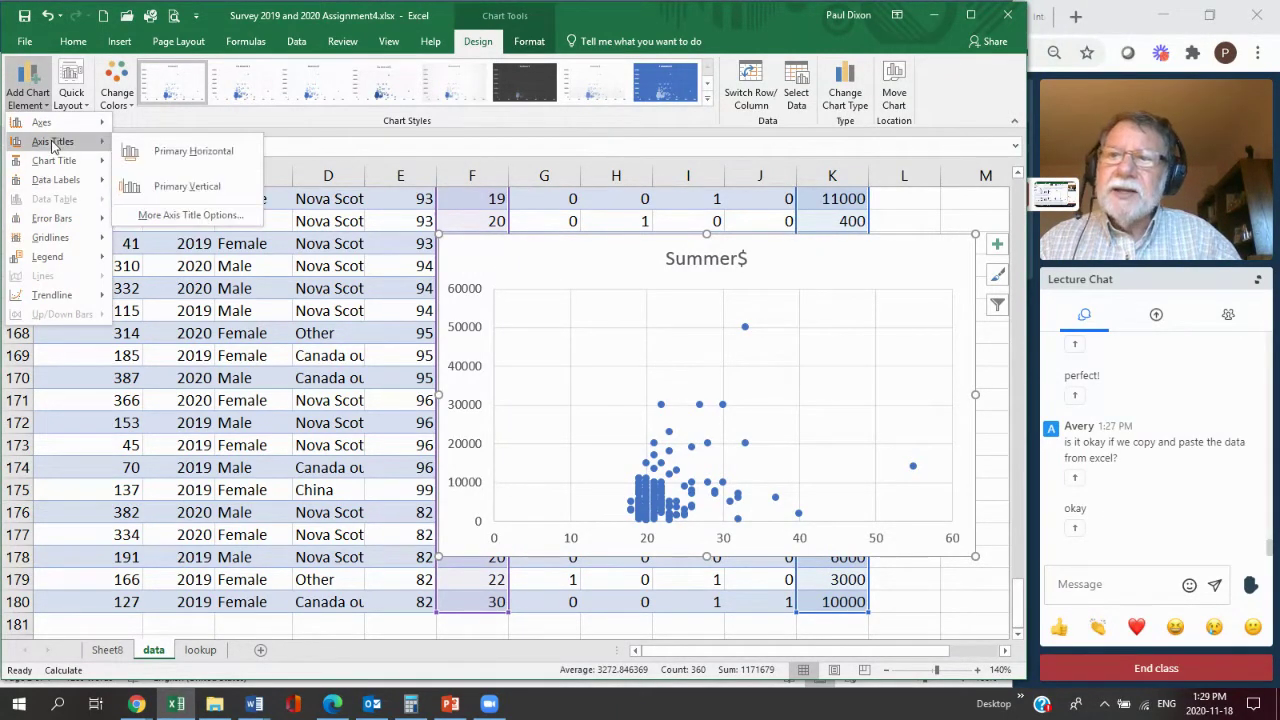
click(193, 153)
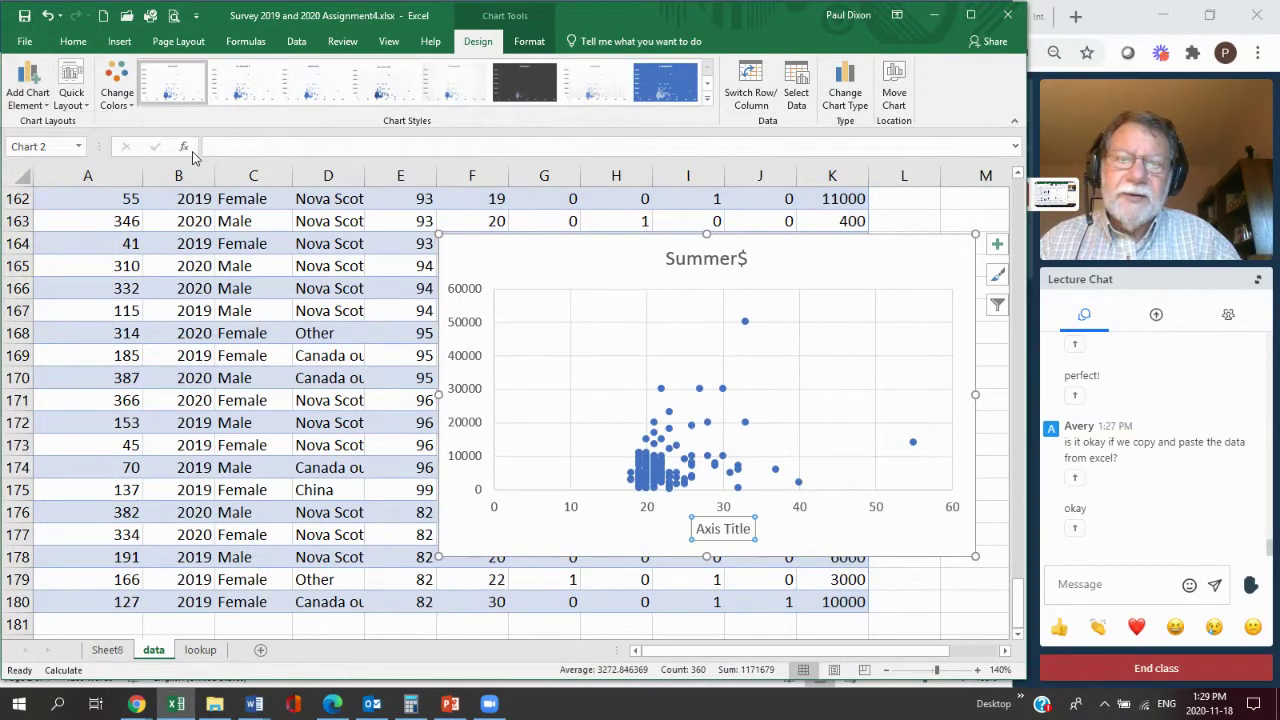
text(A)
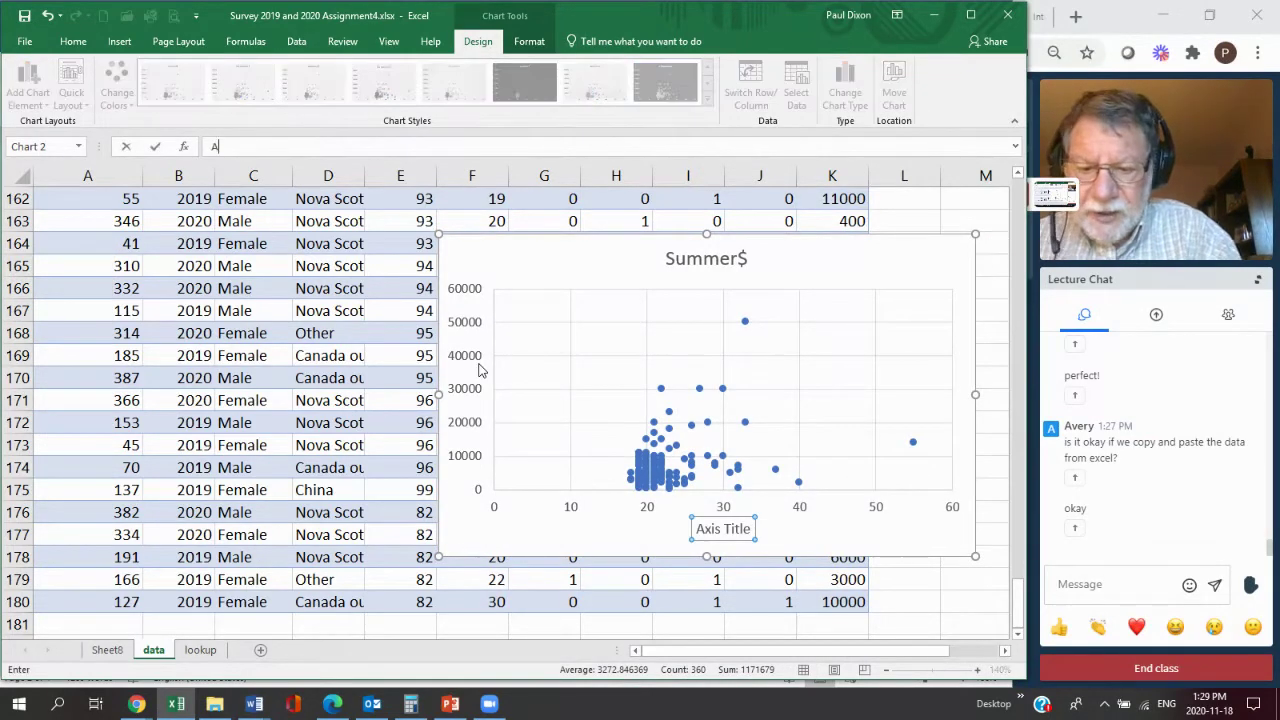
text(ge)
key(Return)
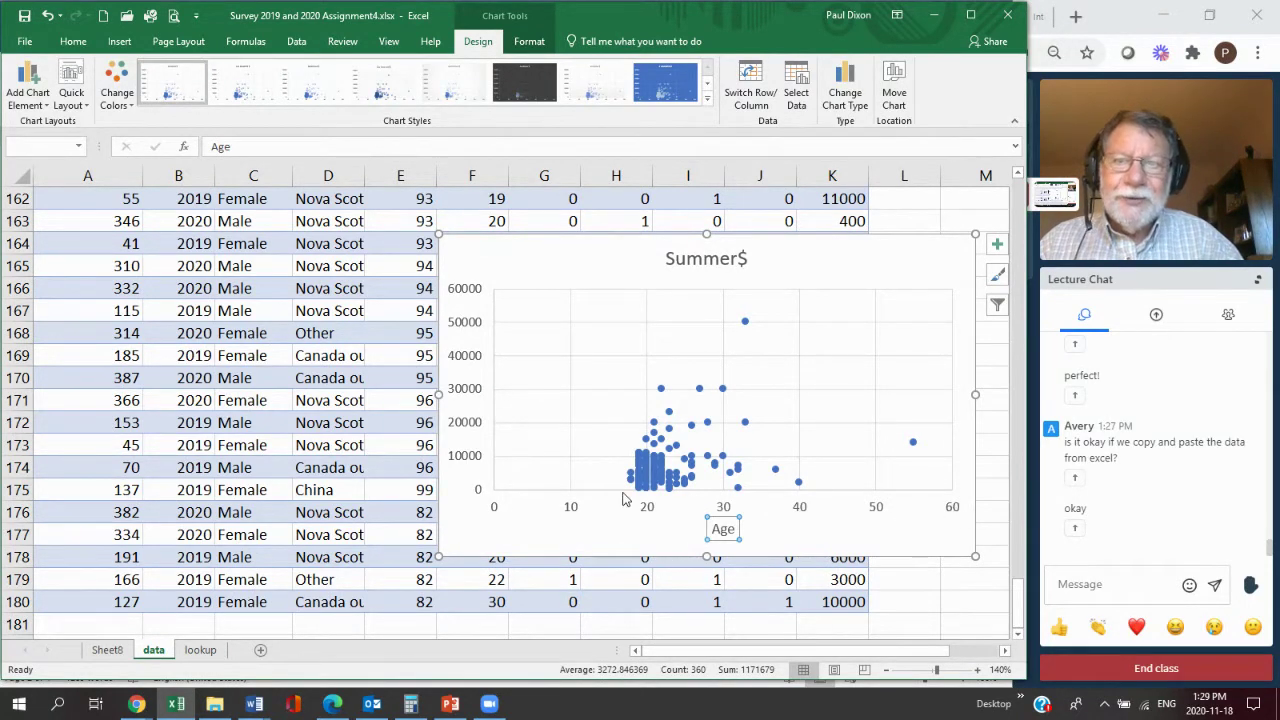
Add a primary vertical axis title reading Summer Earnings to the scatter chart and delete the Summer$ chart title.
click(28, 88)
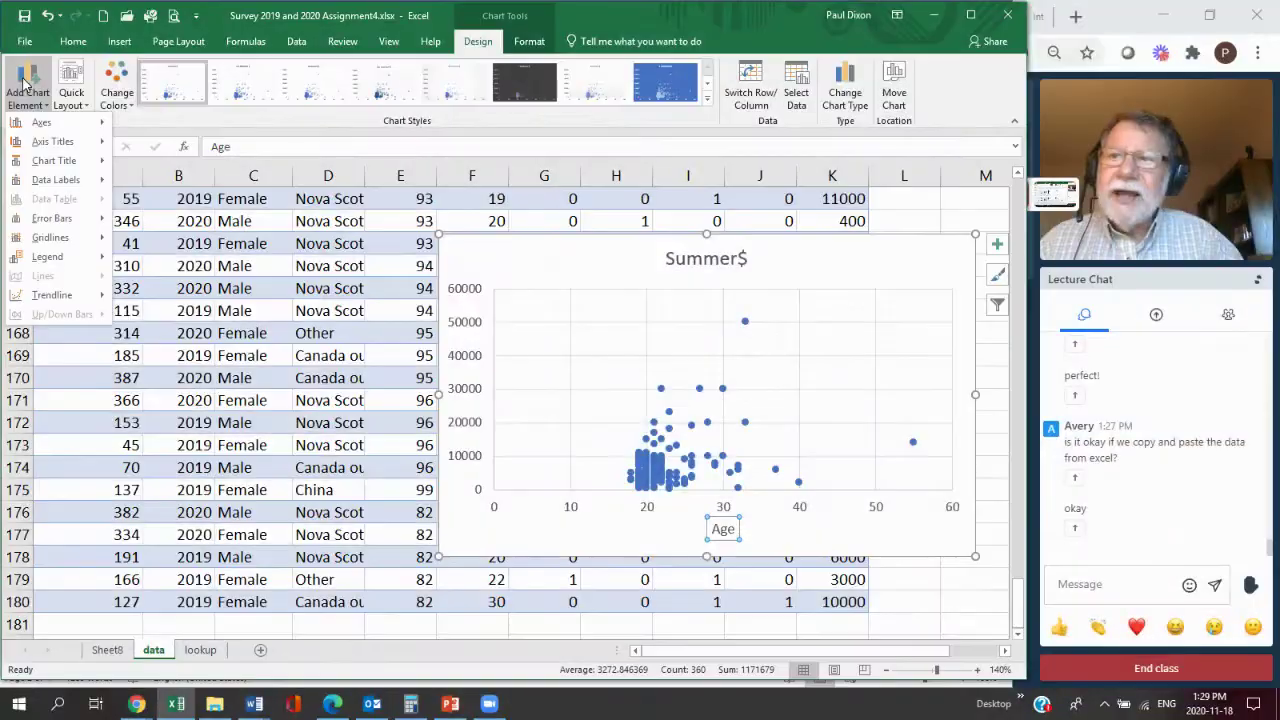
mouse_move(44, 150)
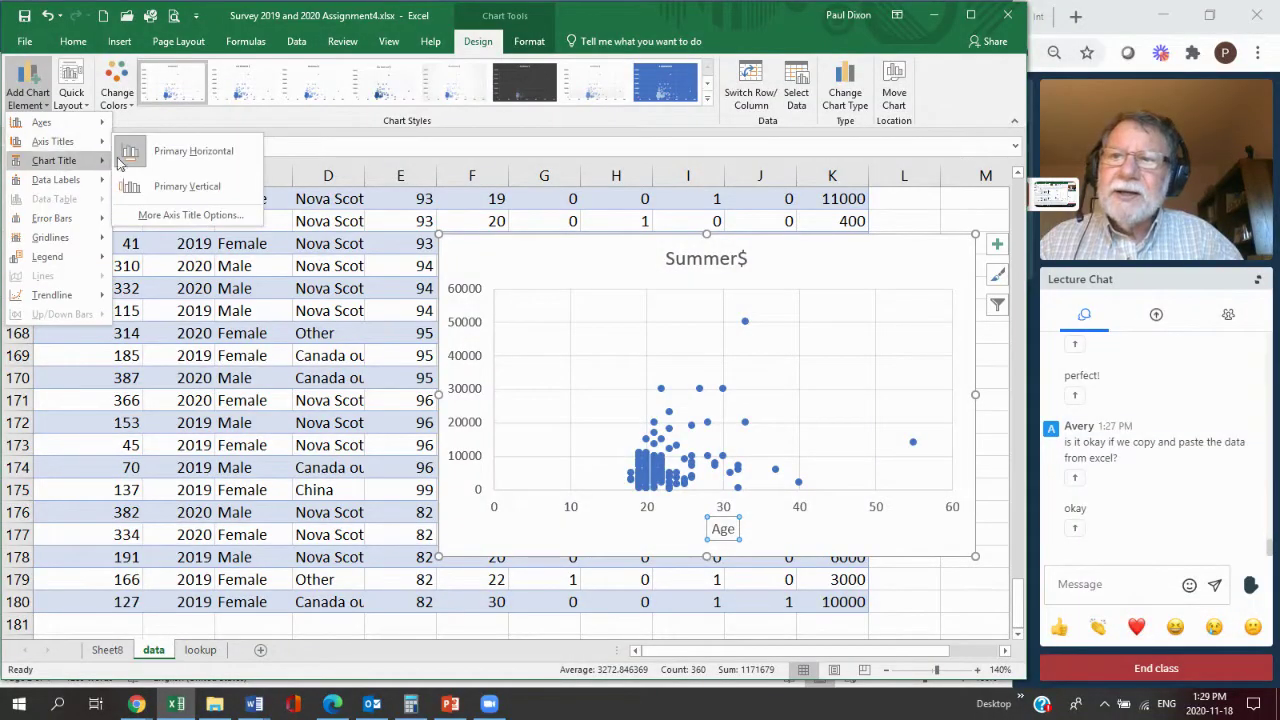
click(190, 183)
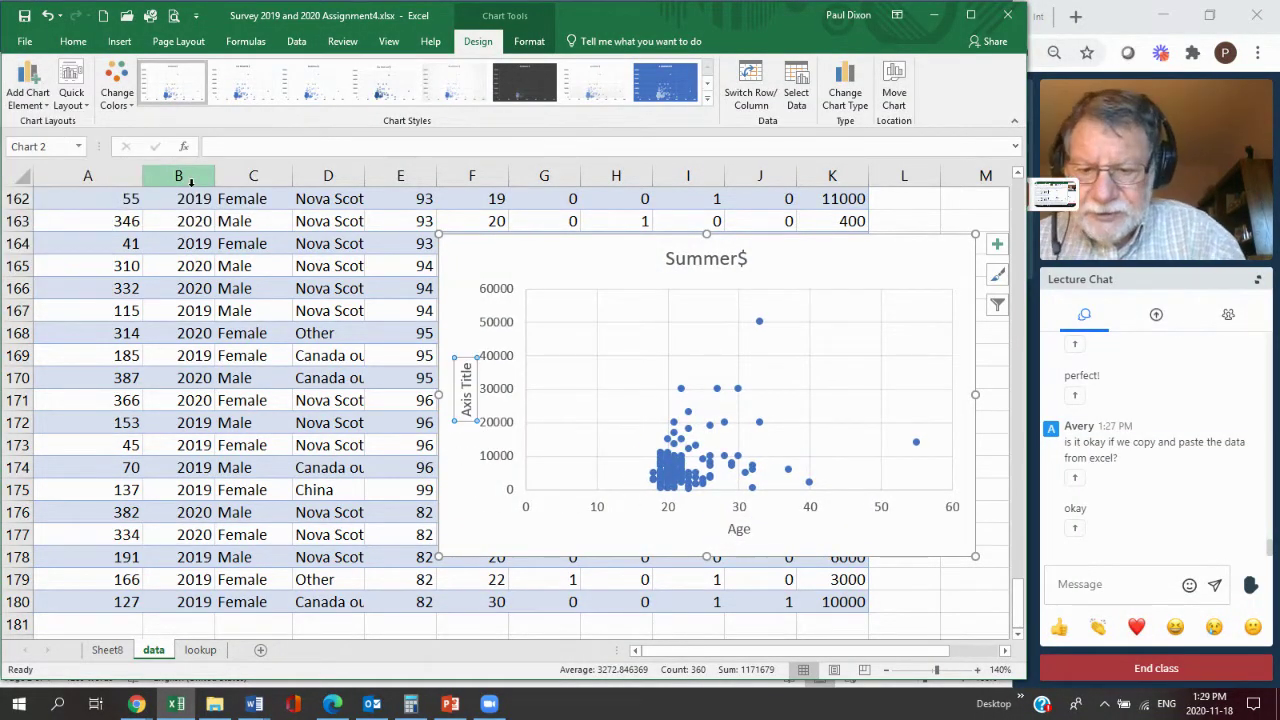
text(S)
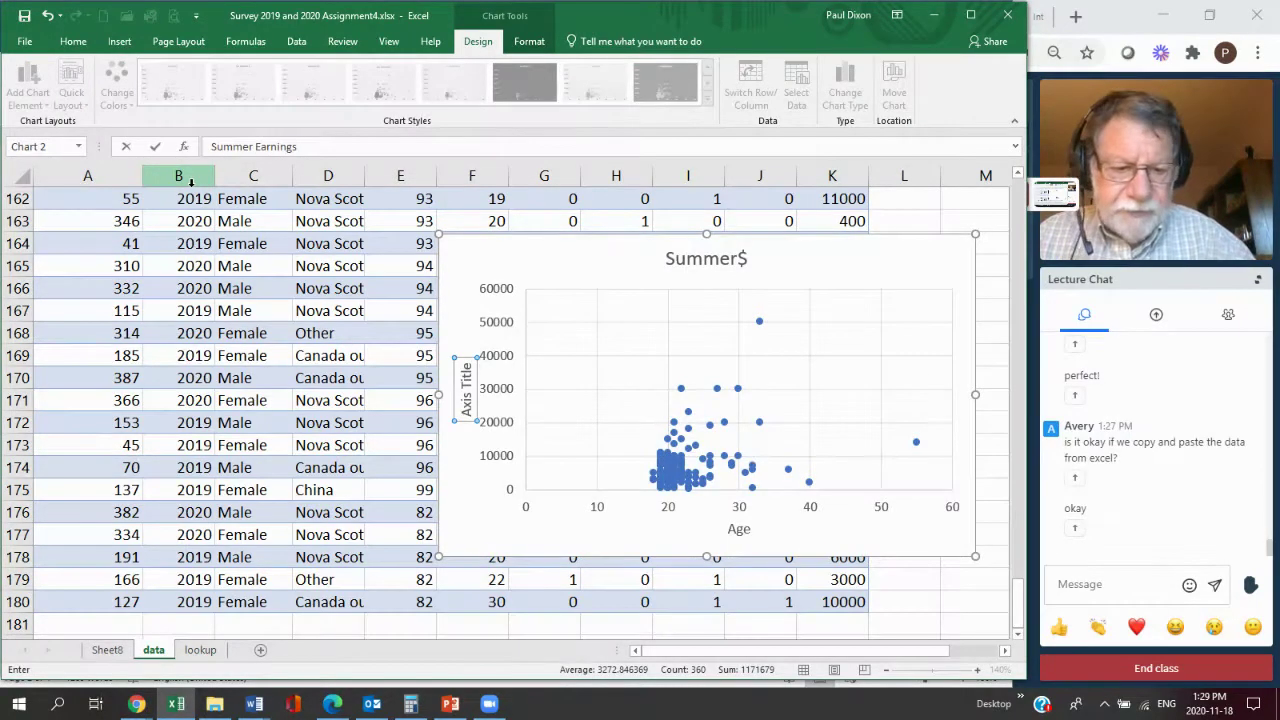
text(ummer Earnings)
key(Return)
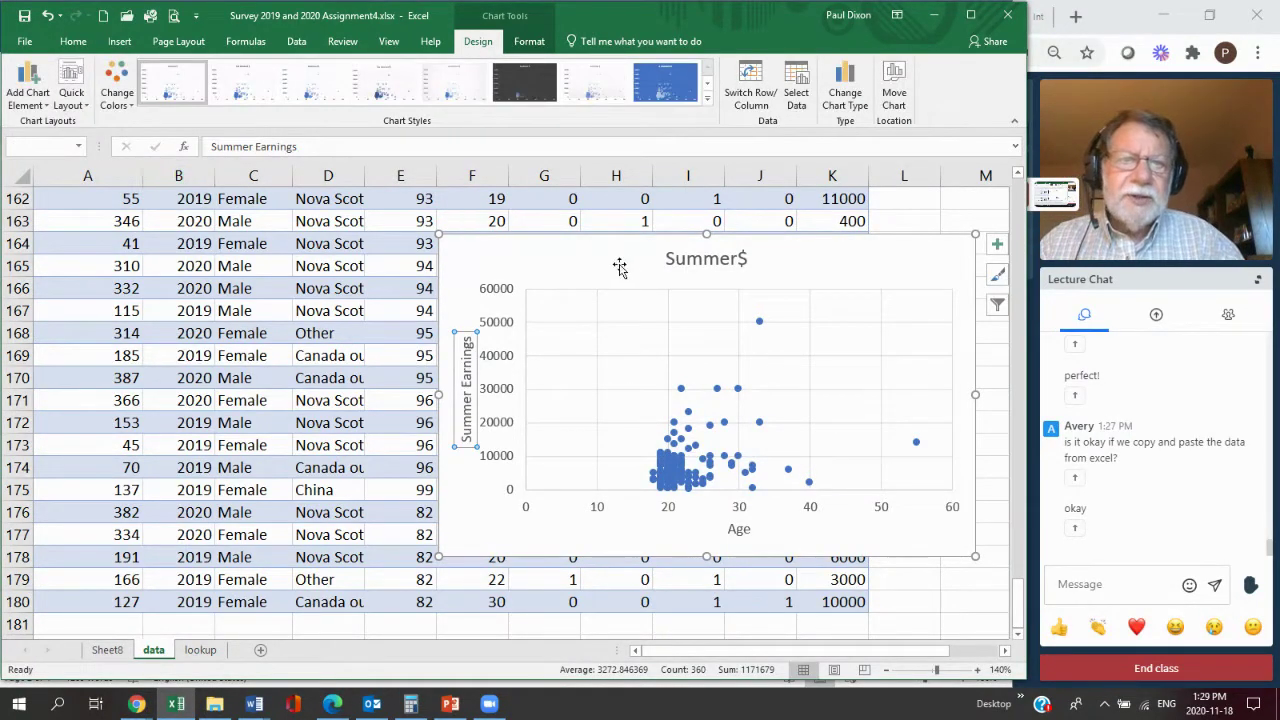
click(676, 258)
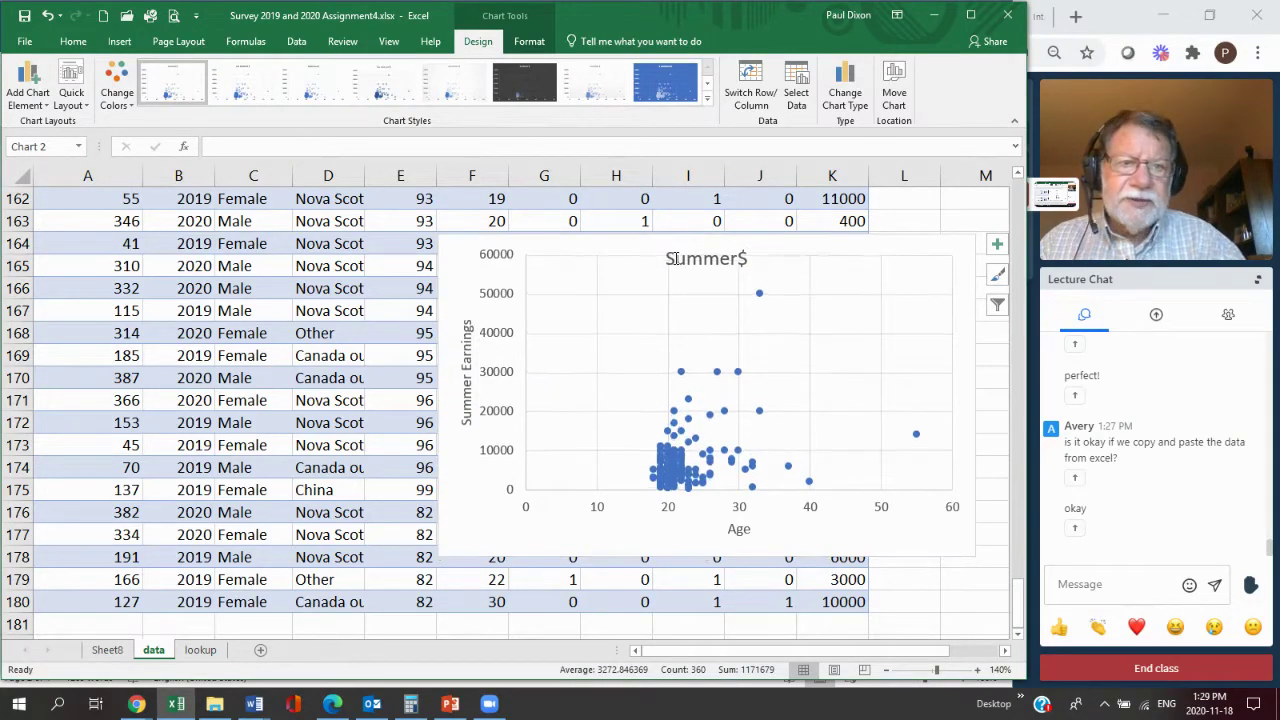
key(Delete)
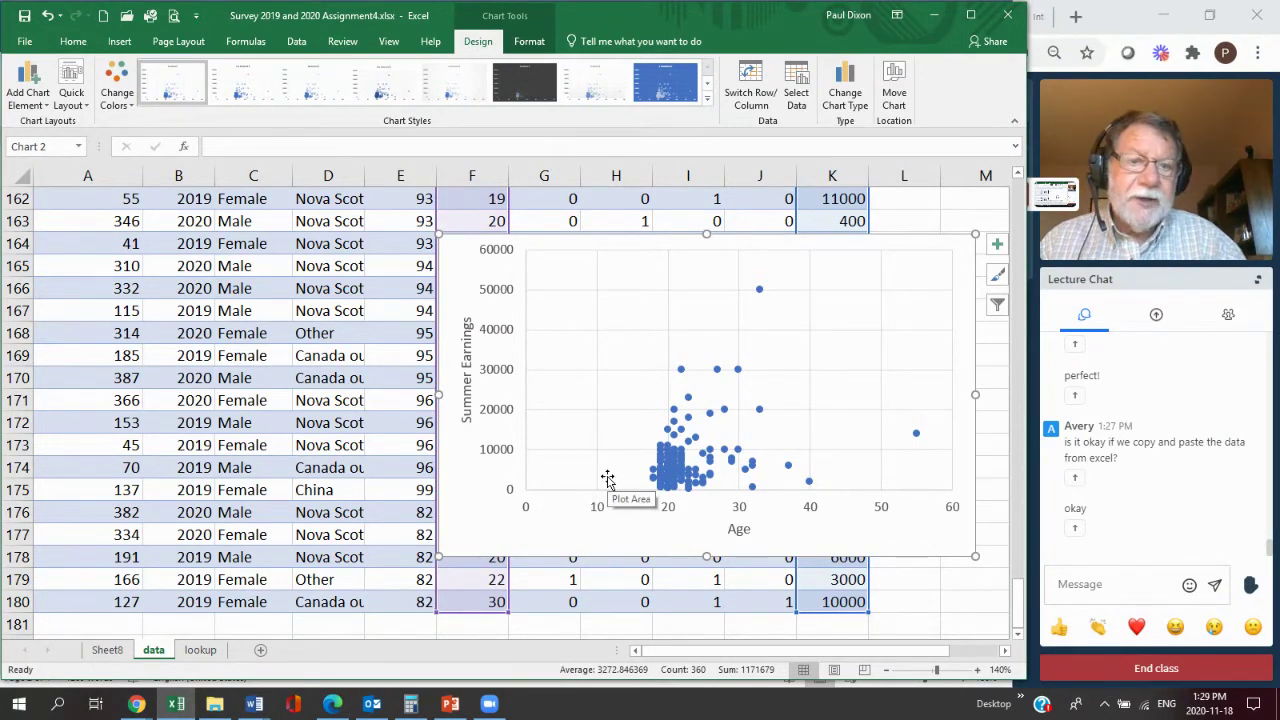
Set the minimum bound of the scatter chart's horizontal Age axis to 15 and close the axis formatting.
click(673, 515)
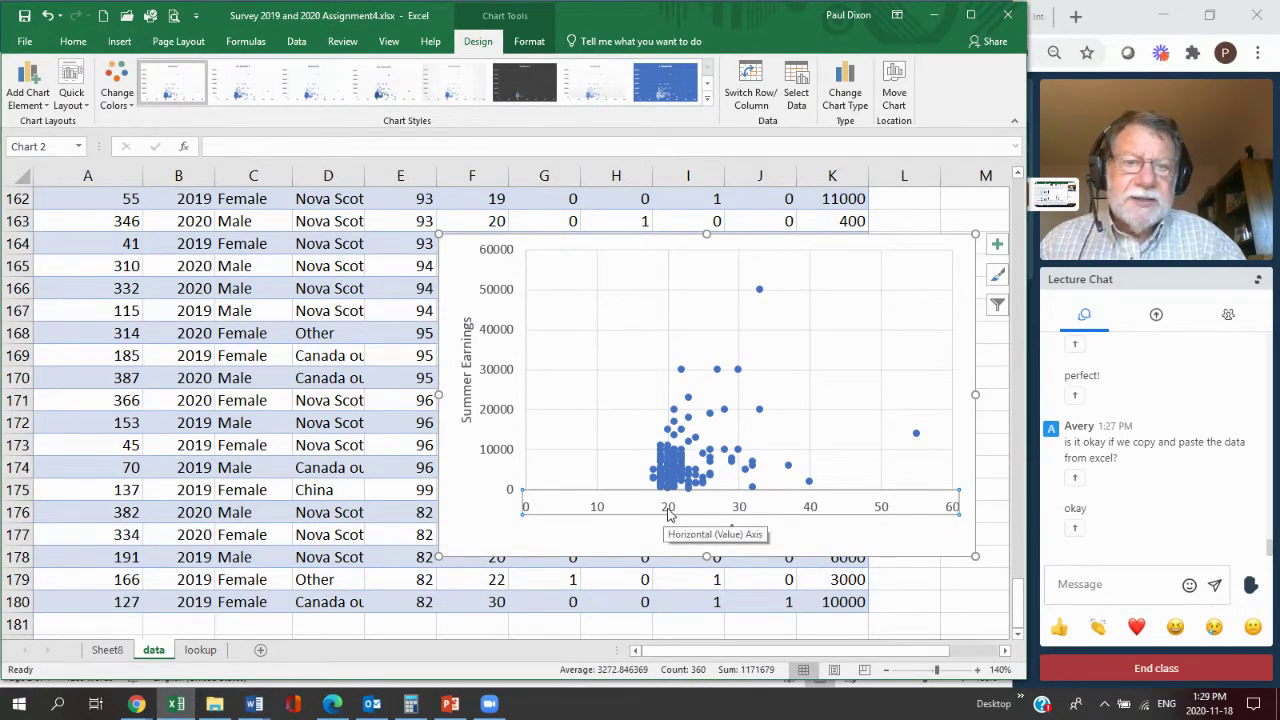
right_click(669, 508)
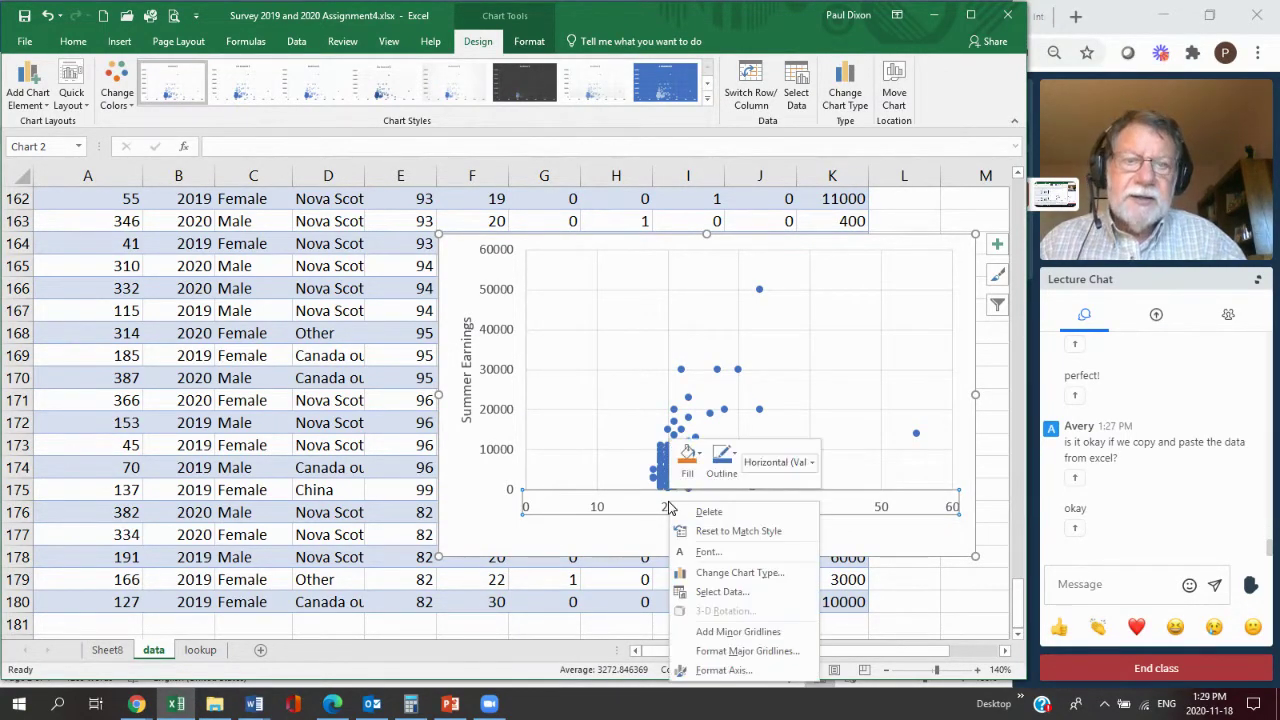
click(722, 670)
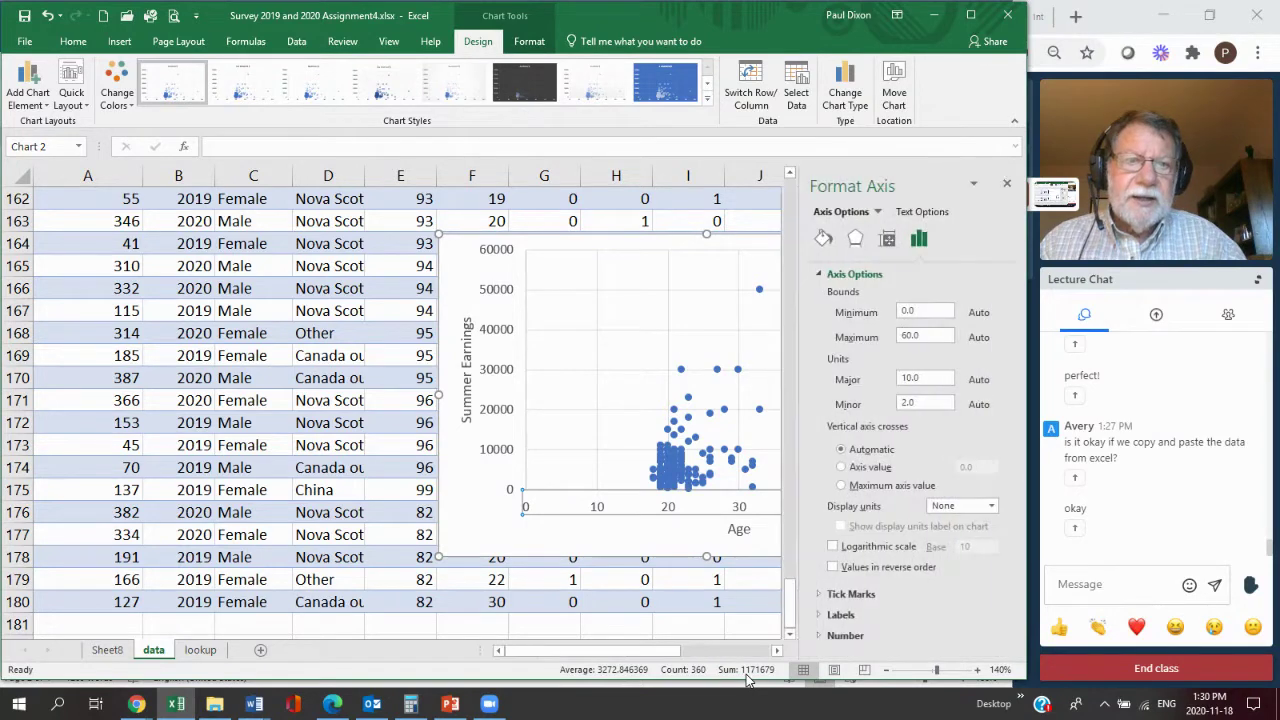
click(931, 311)
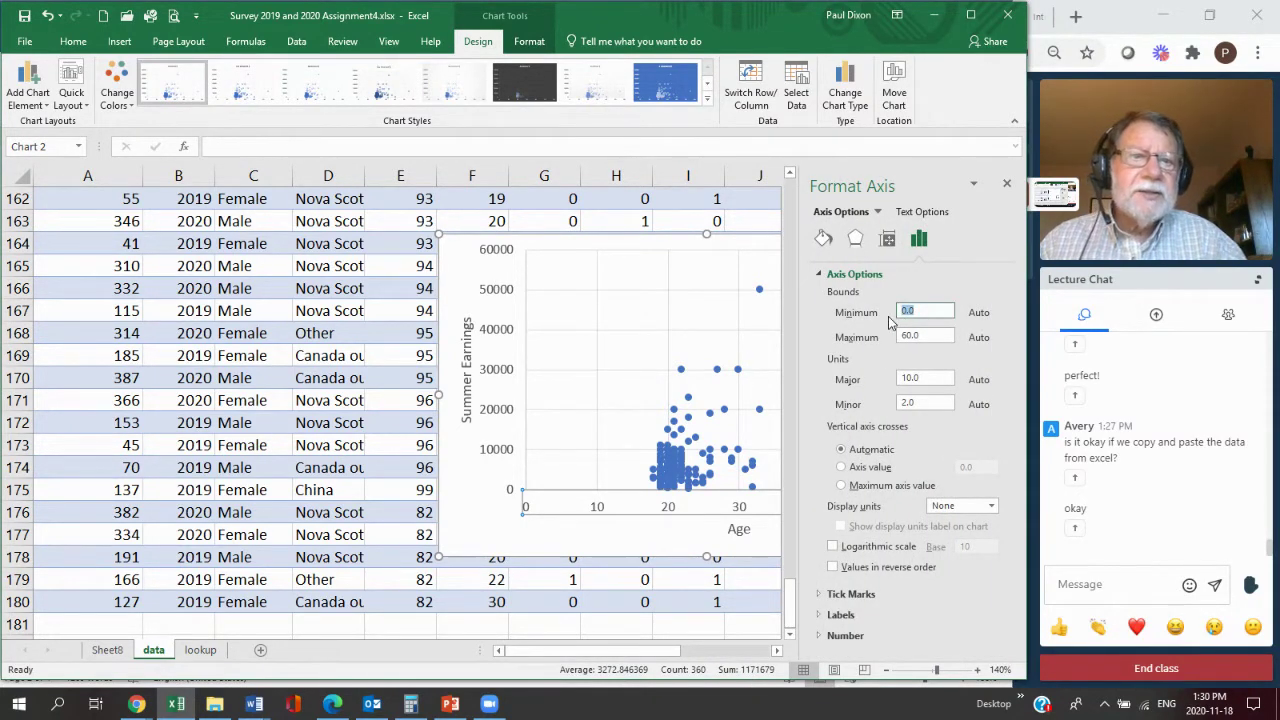
text(15)
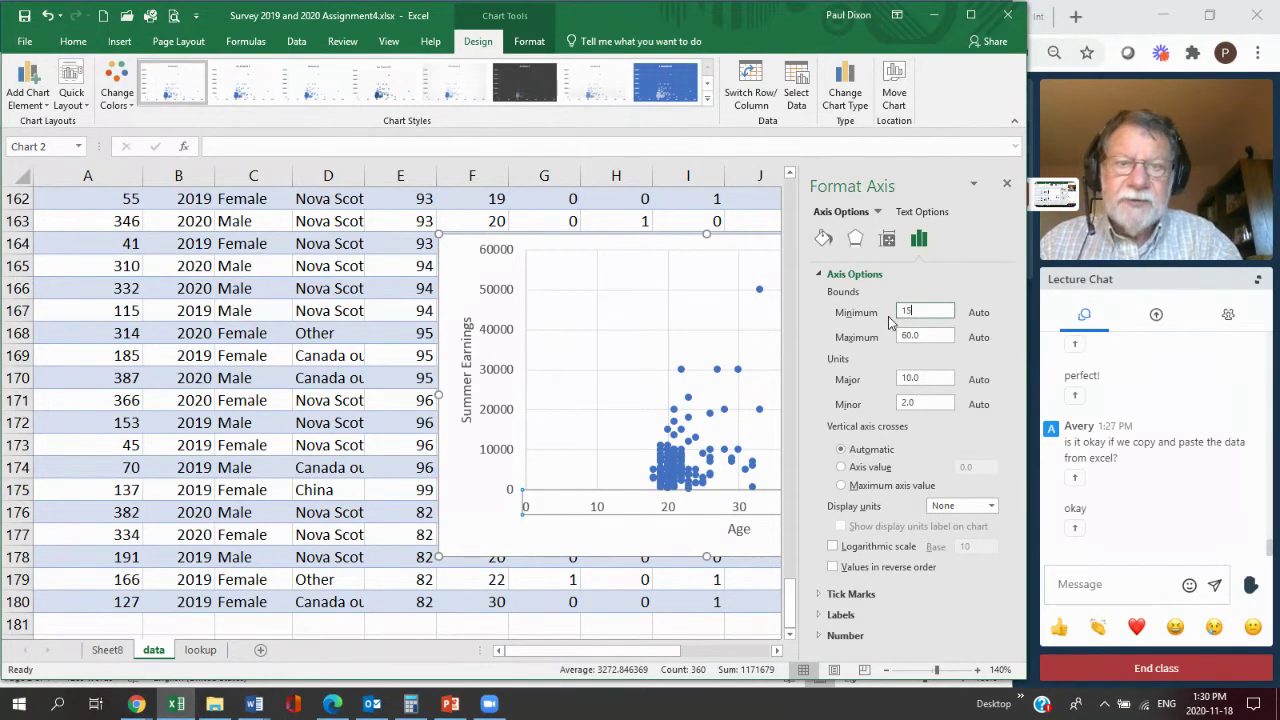
key(Return)
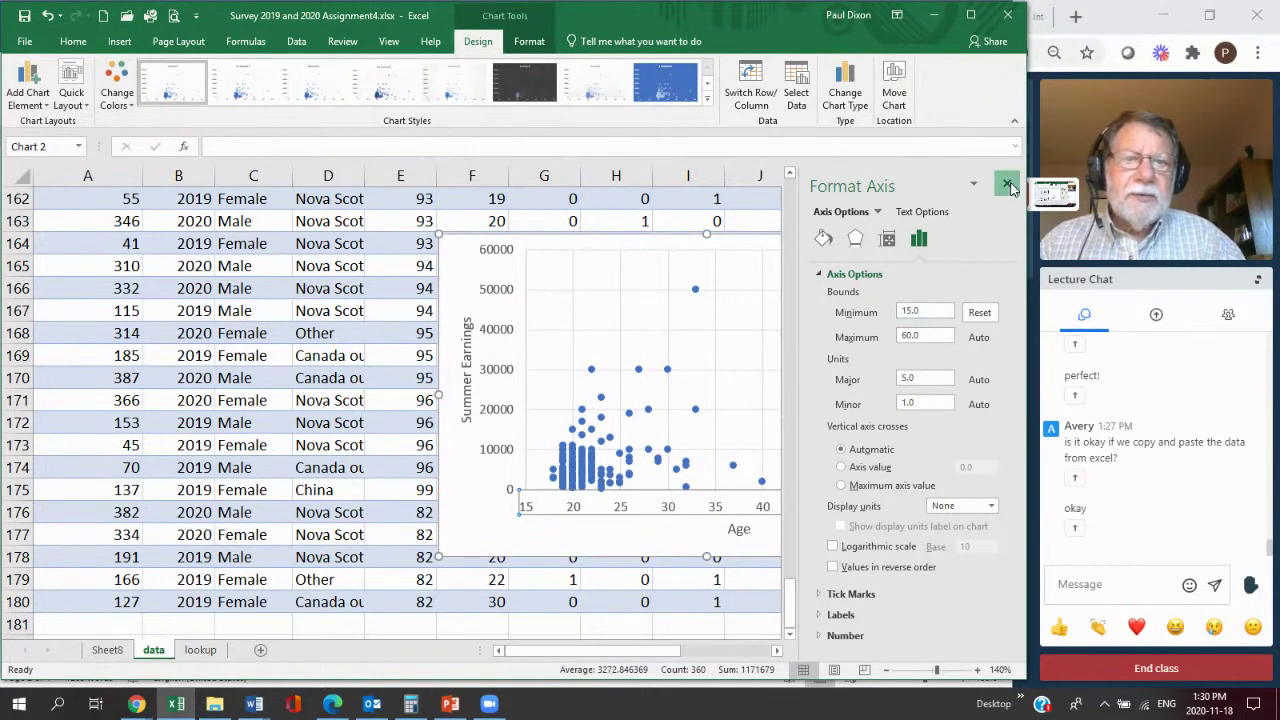
click(1007, 185)
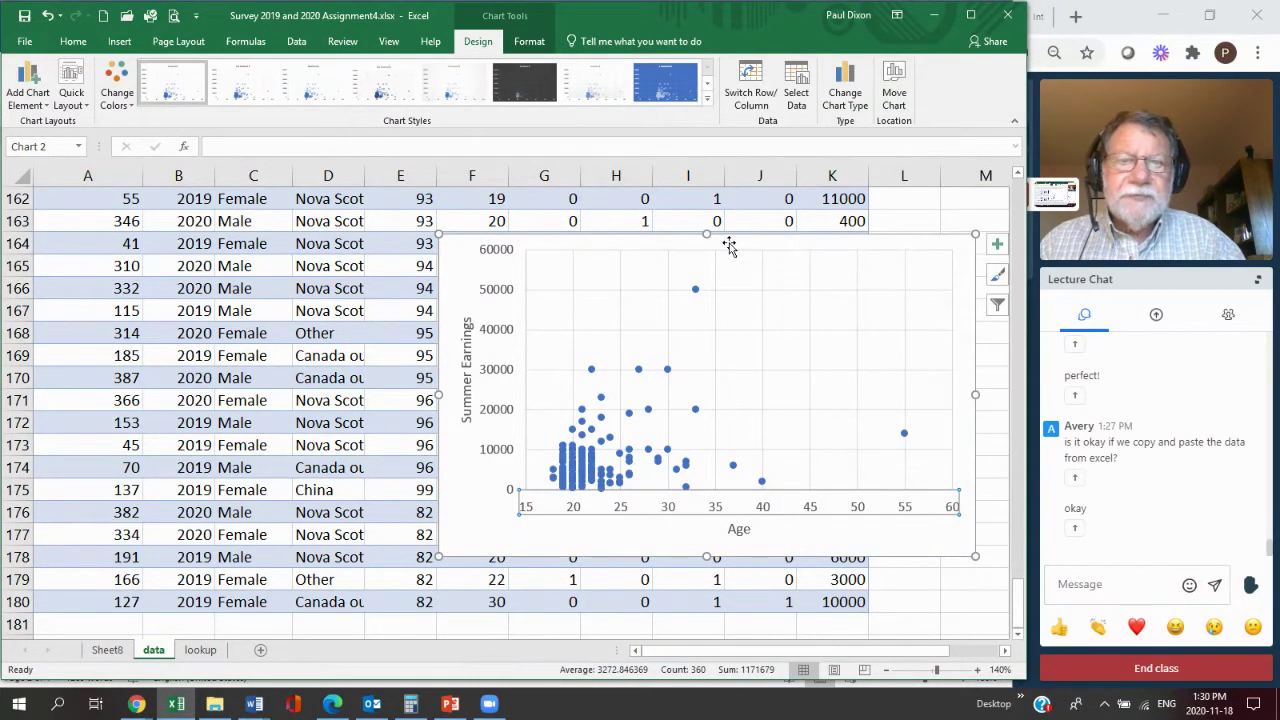
Move the scatter chart up and to the left, and paste a copy of it below part b of the Word assignment.
drag(729, 246, 640, 201)
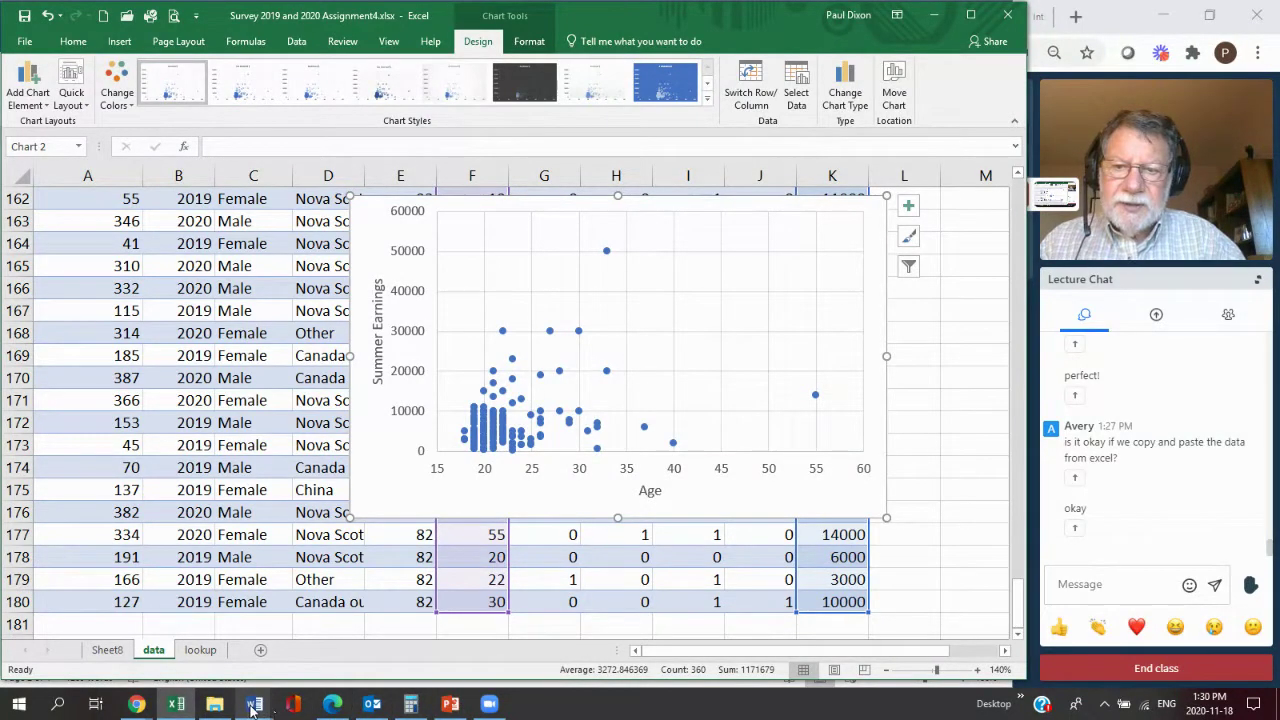
mouse_move(253, 708)
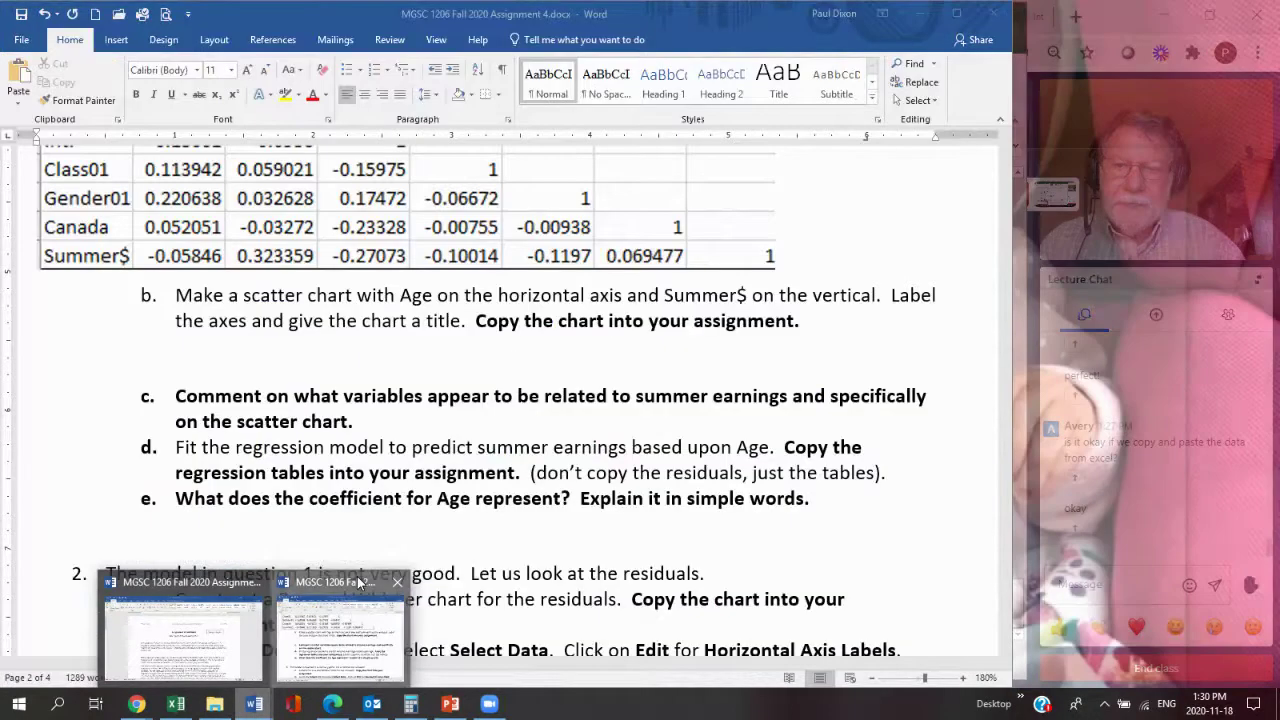
click(358, 582)
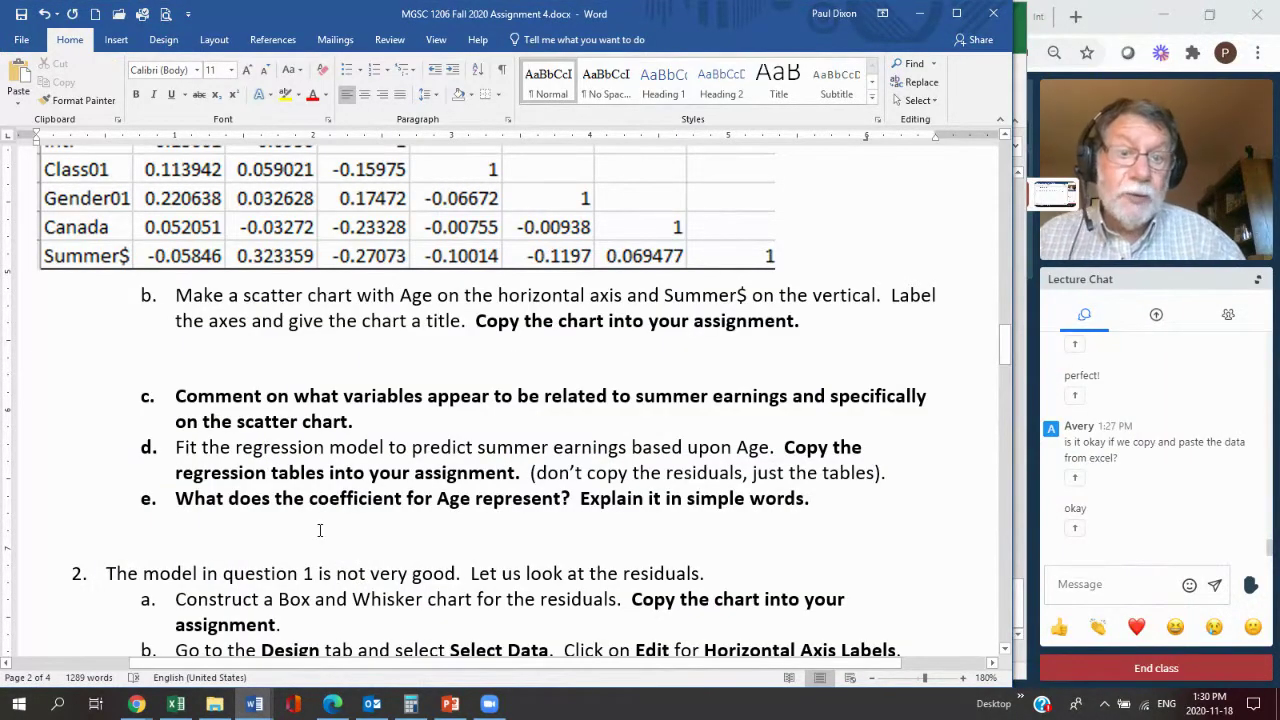
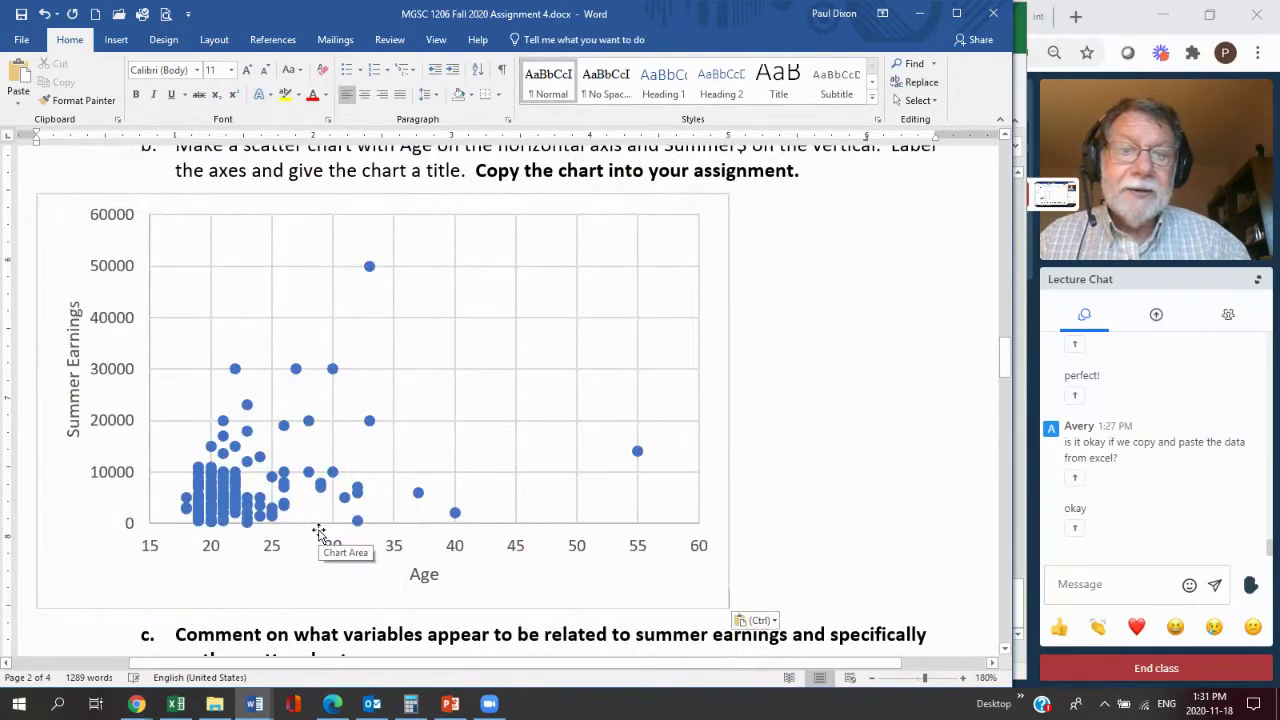
Add a chart title above the scatter chart pasted in the Word assignment.
click(633, 577)
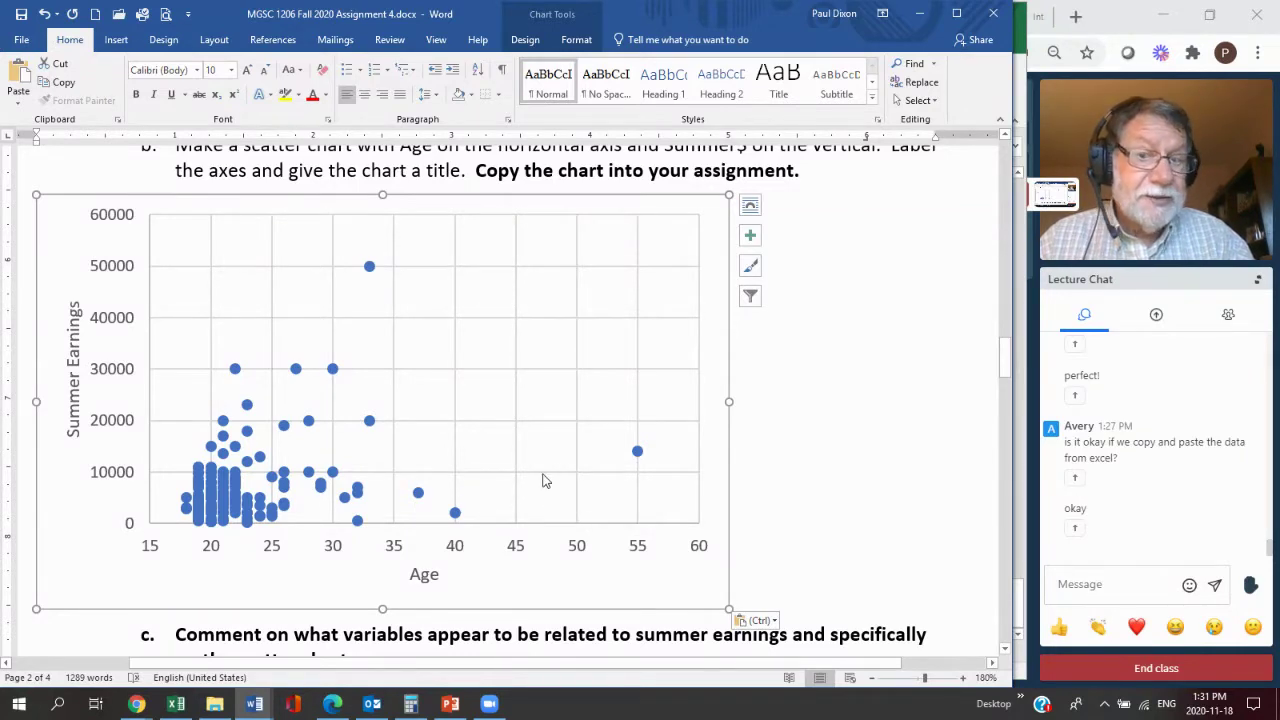
right_click(552, 417)
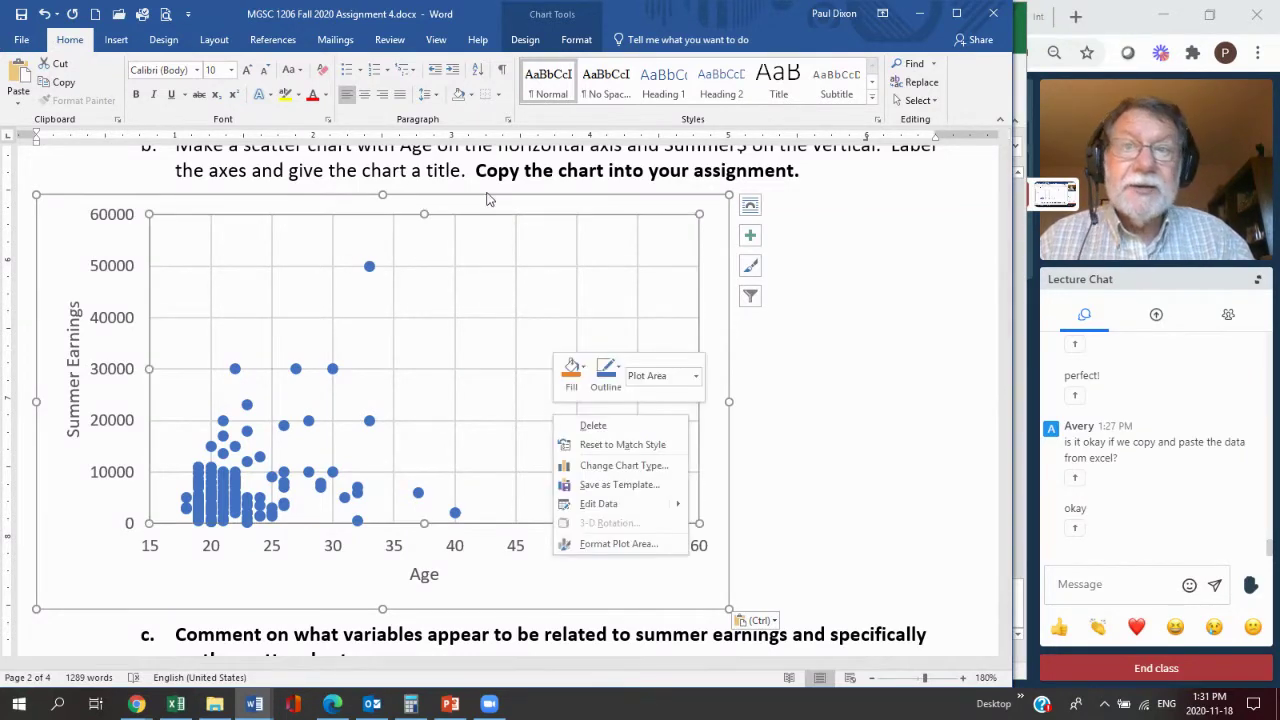
click(522, 42)
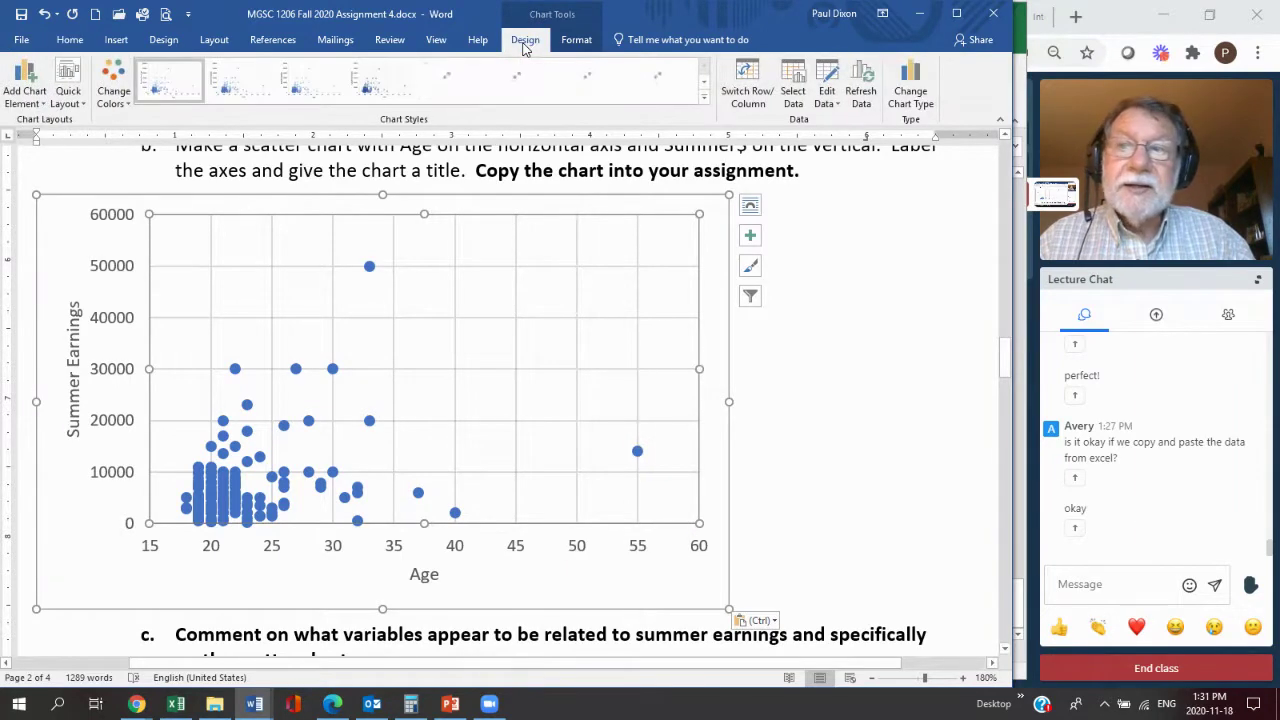
click(24, 100)
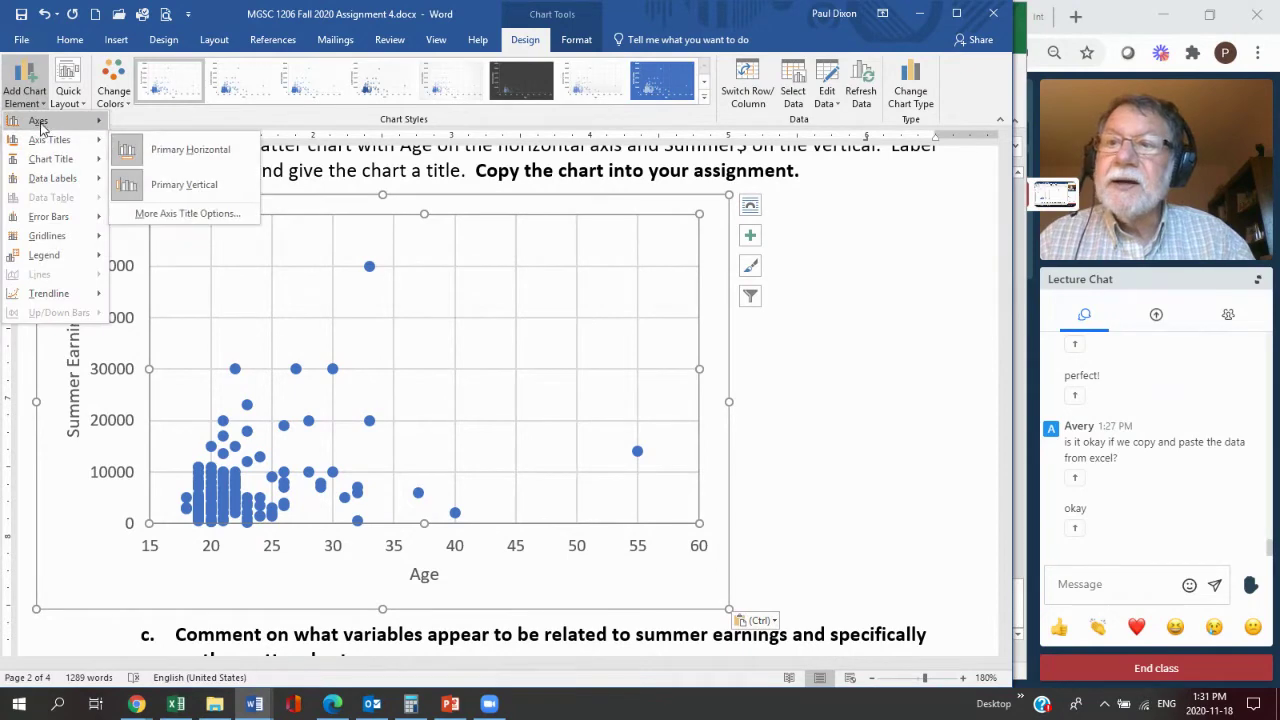
mouse_move(50, 159)
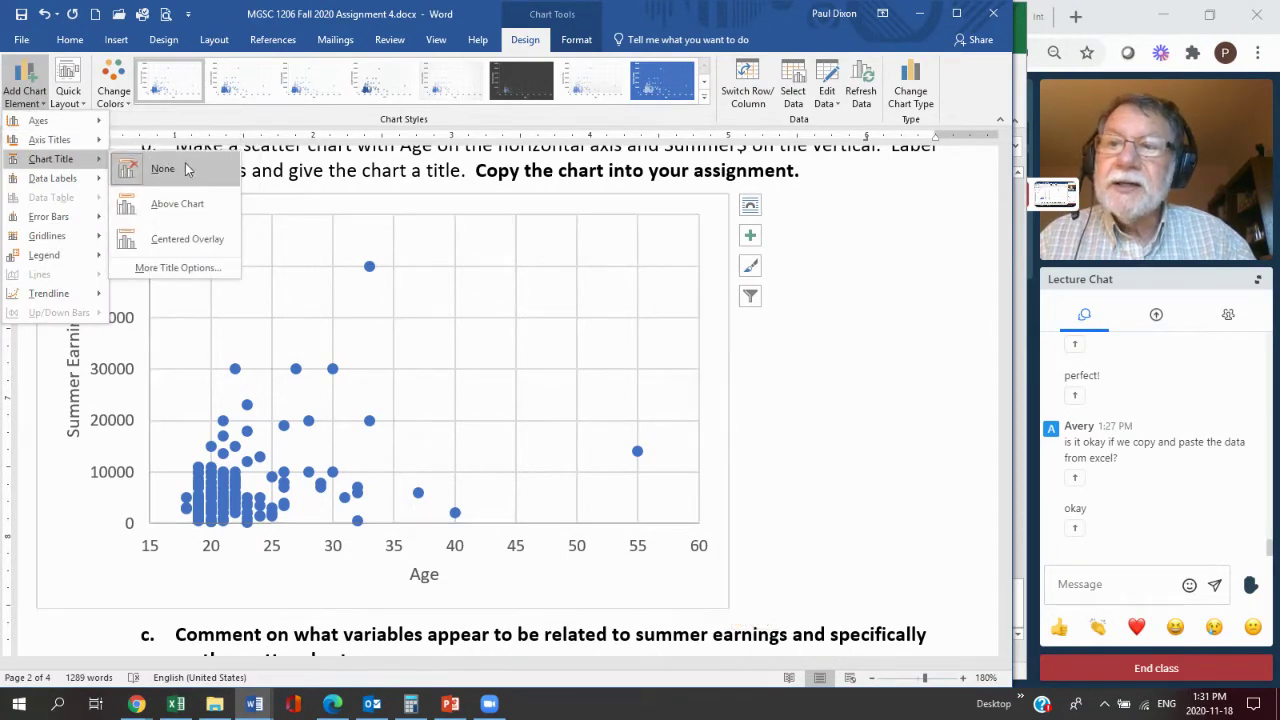
click(193, 205)
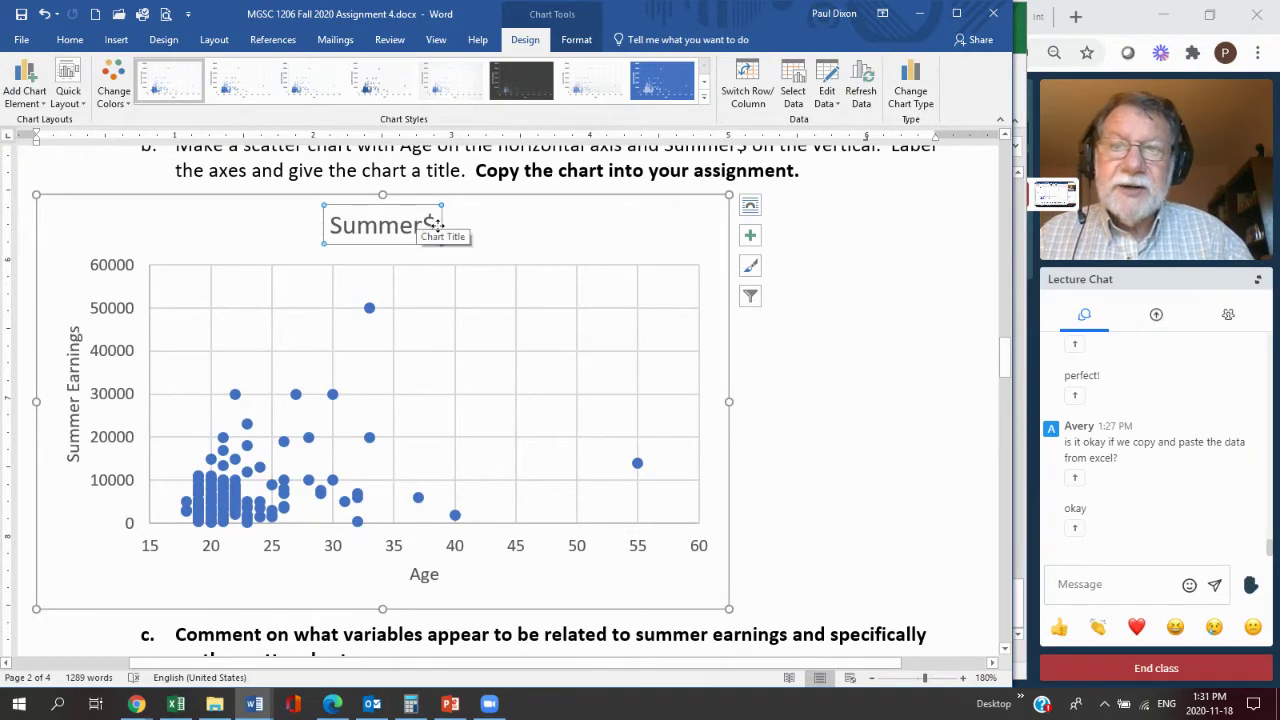
Replace the chart title text with Summering Earnings by Age.
drag(432, 225, 340, 233)
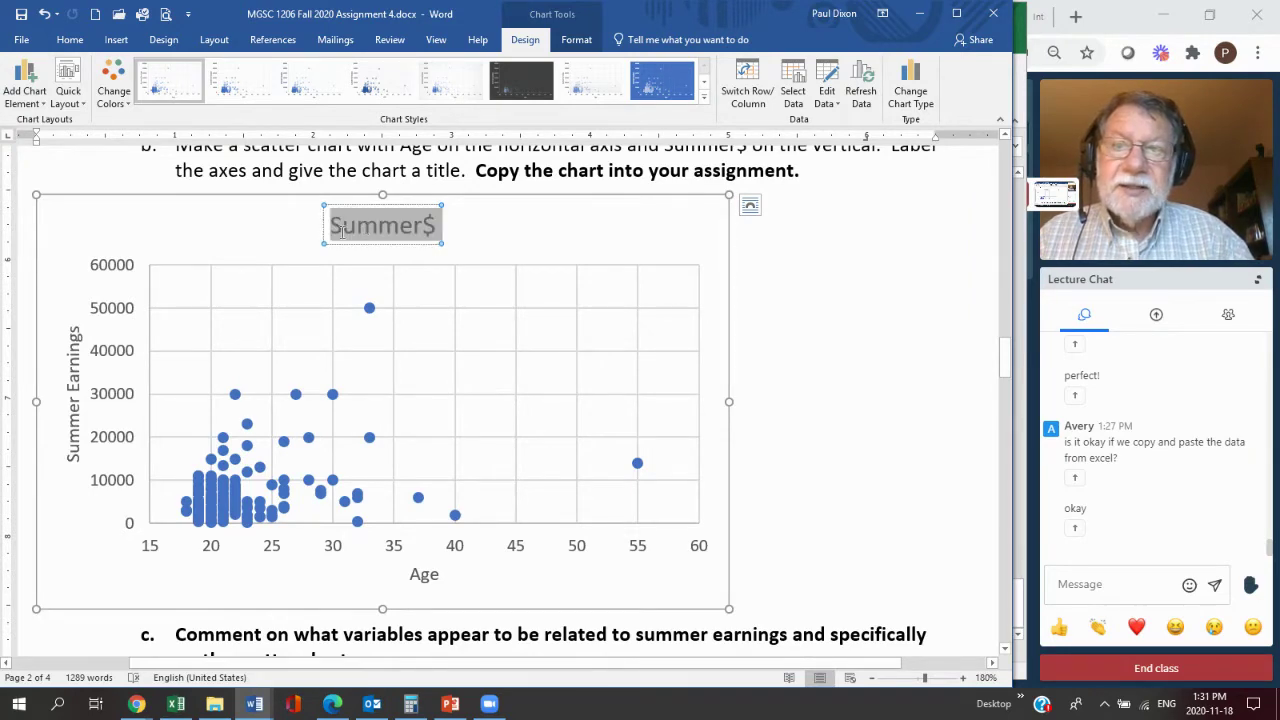
text(Su)
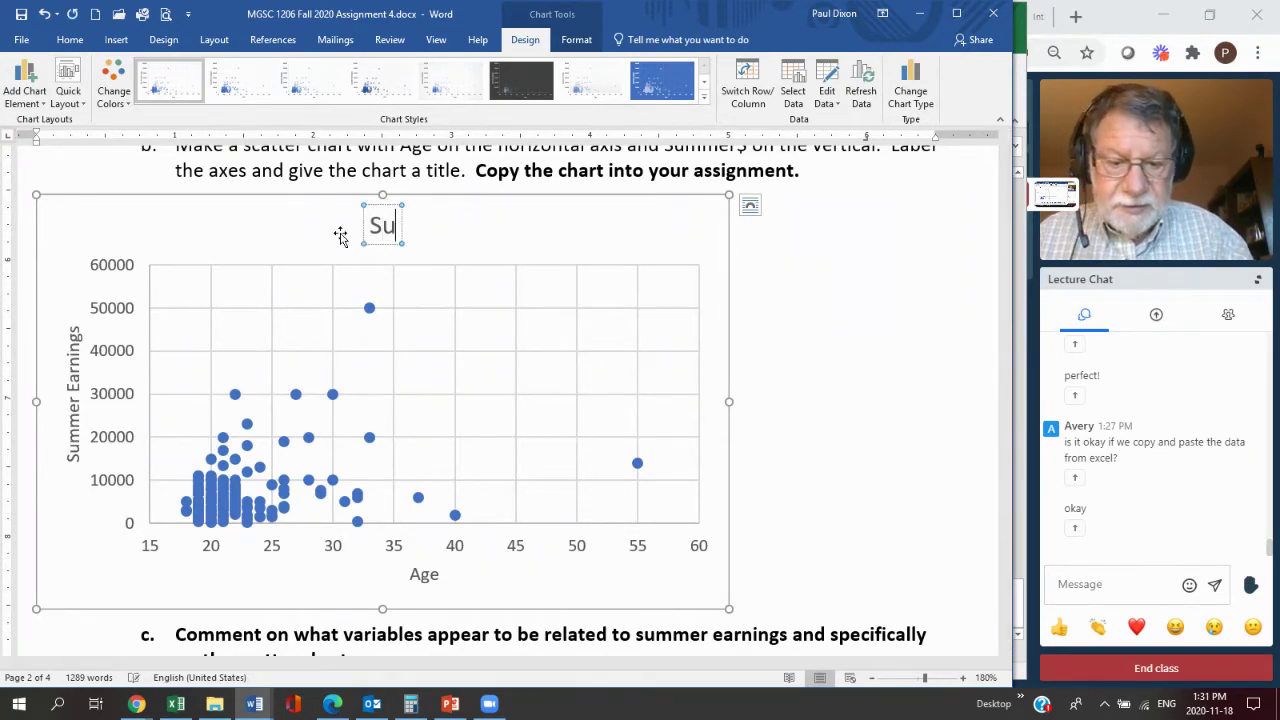
text(mmering)
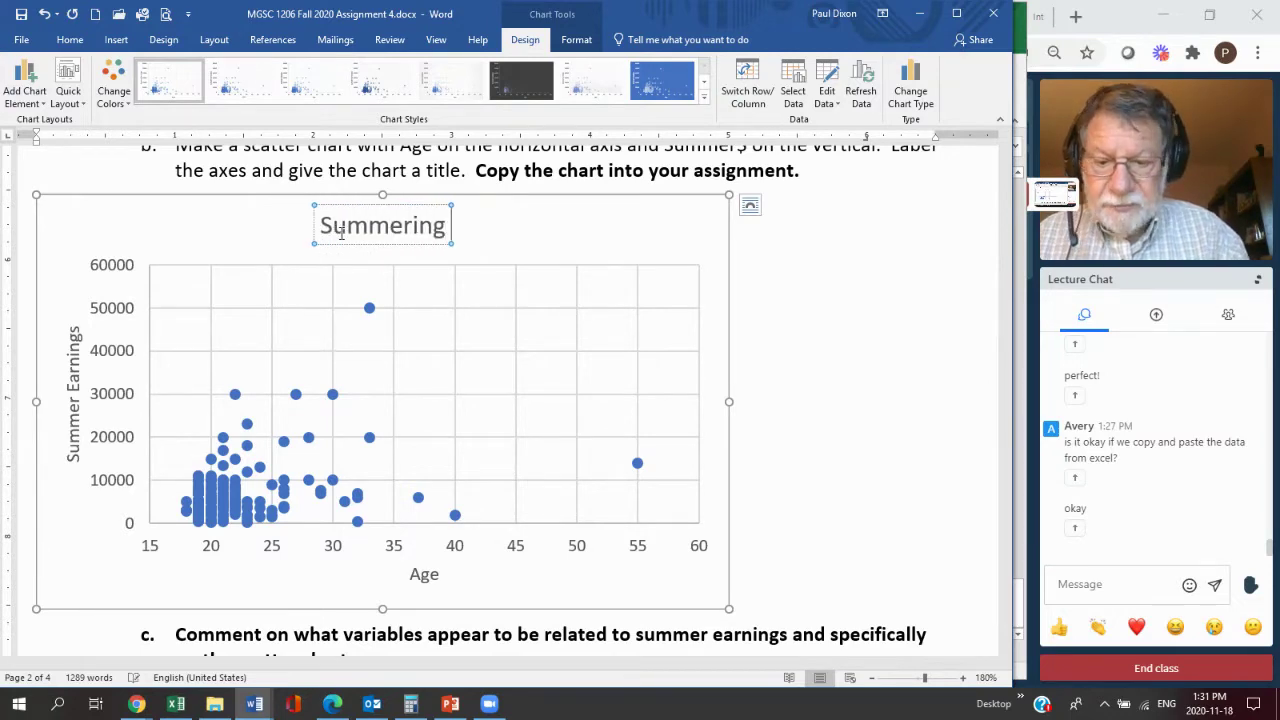
text( Earnings)
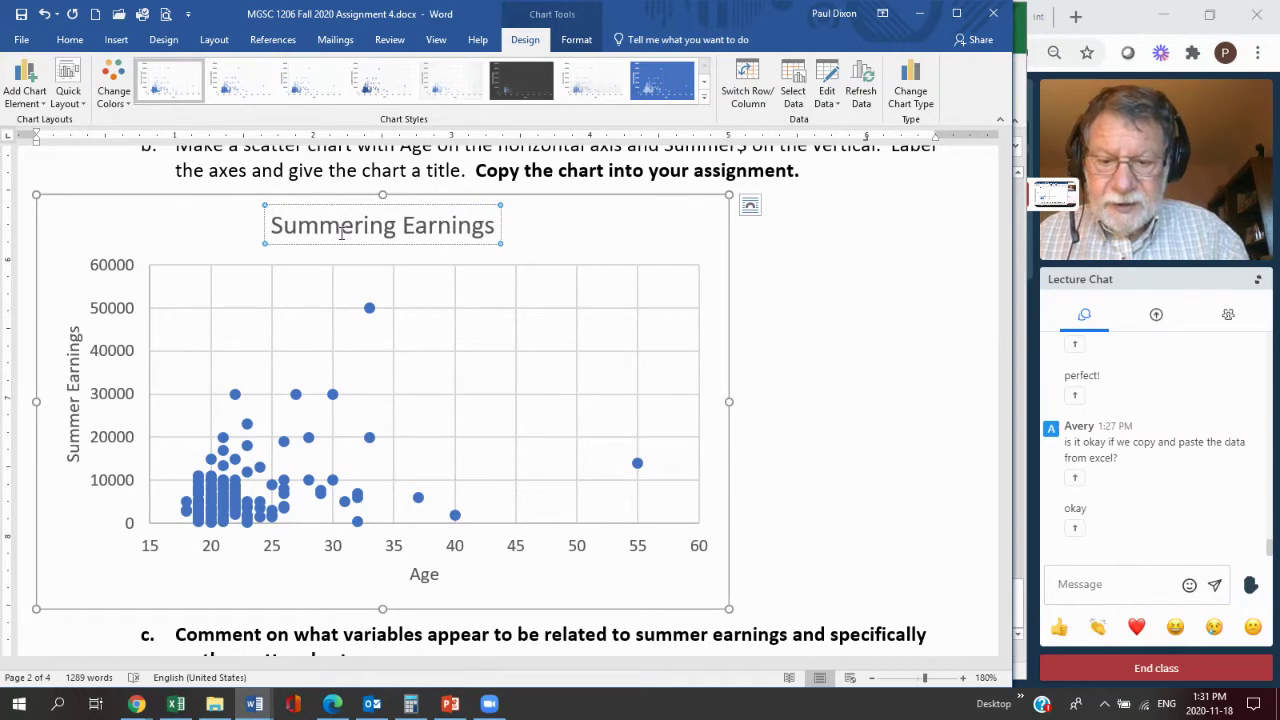
text( v)
key(BackSpace)
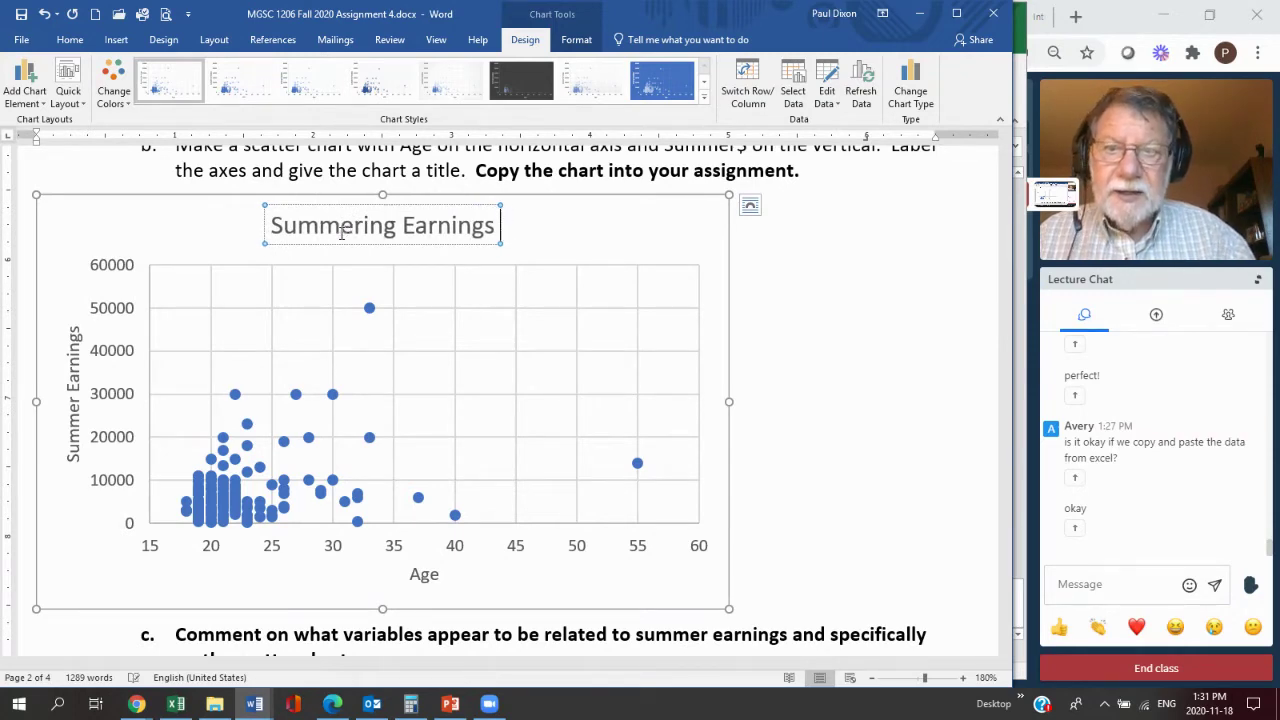
text(by Age)
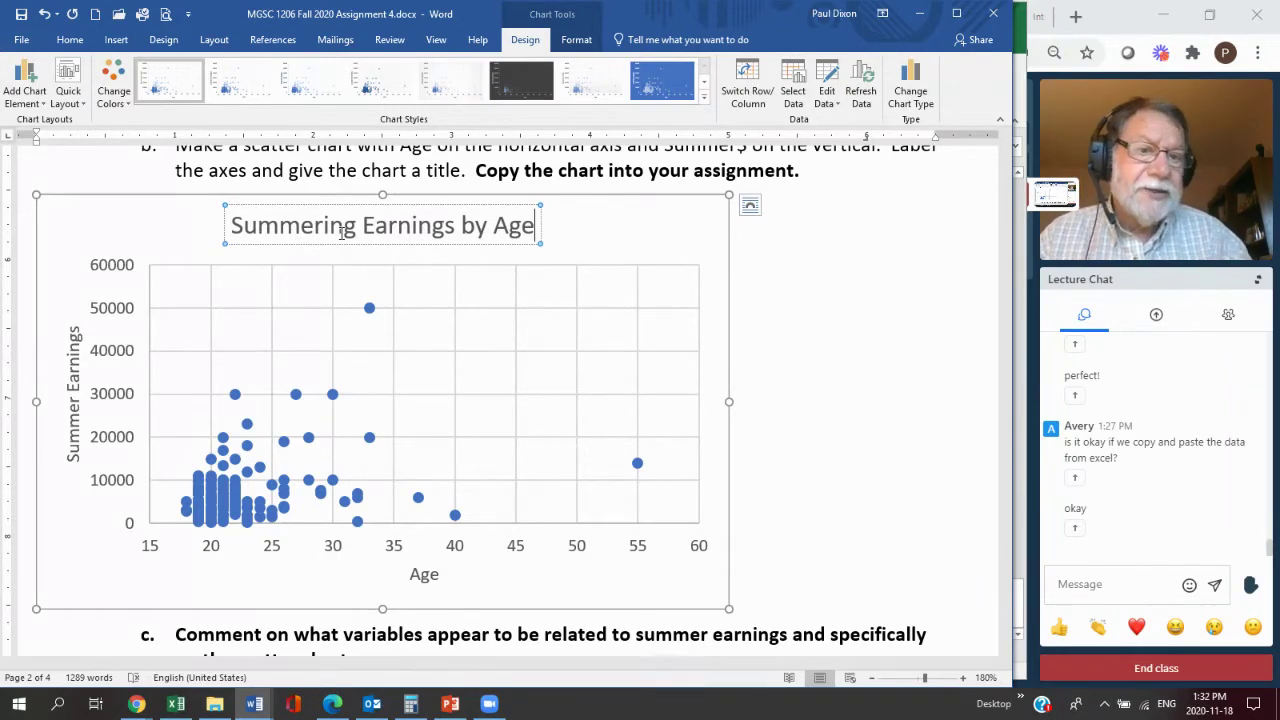
click(640, 247)
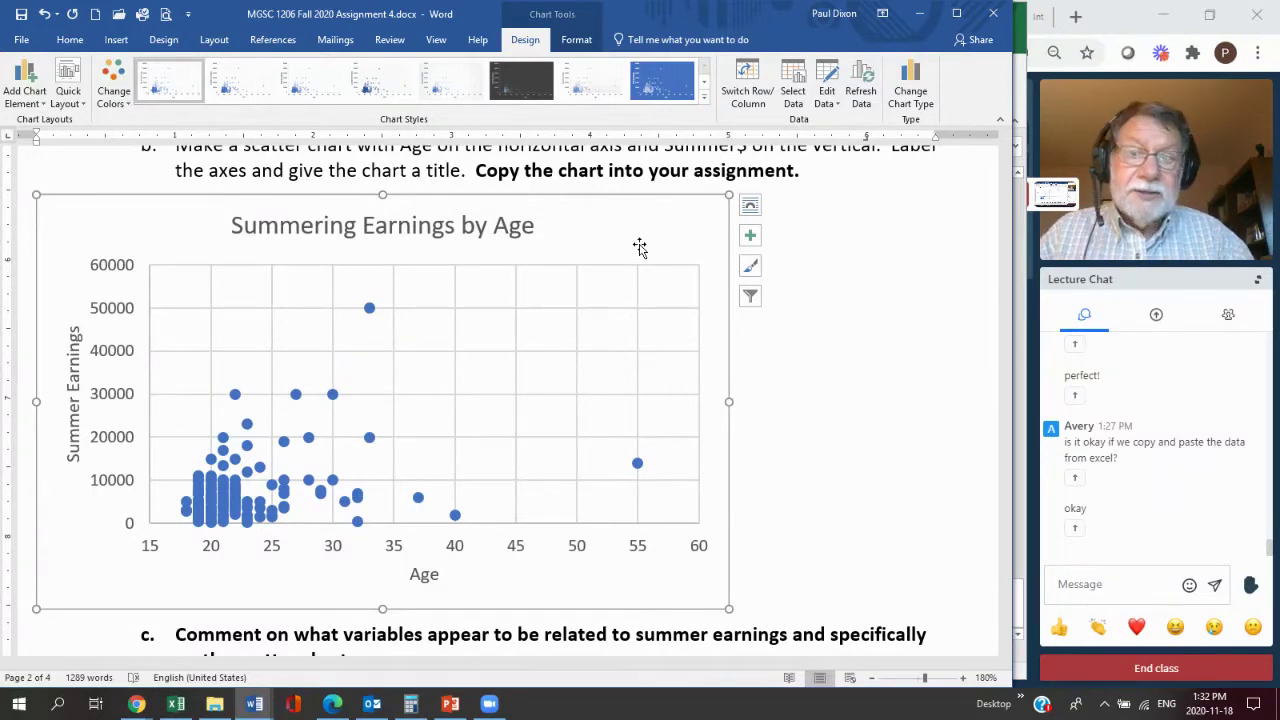
Correct the word Summering to Summer in the chart title so it reads Summer Earnings by Age.
click(343, 229)
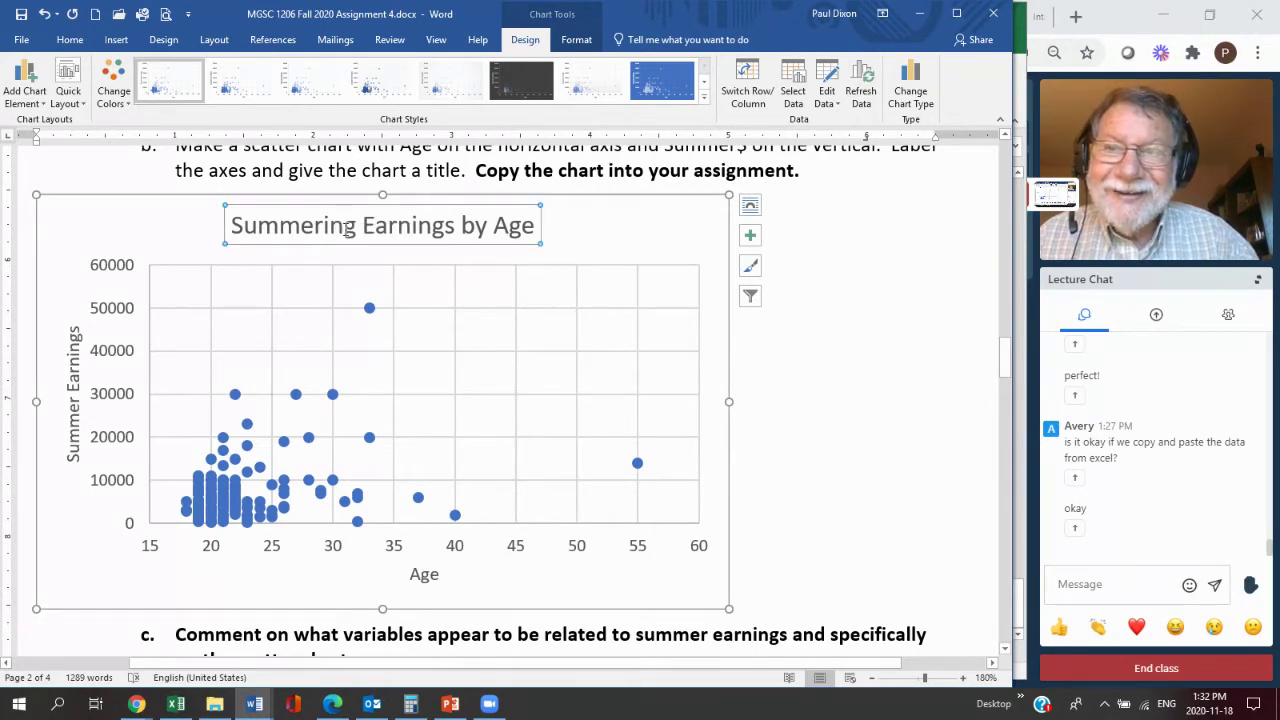
click(357, 226)
key(BackSpace)
key(BackSpace)
key(BackSpace)
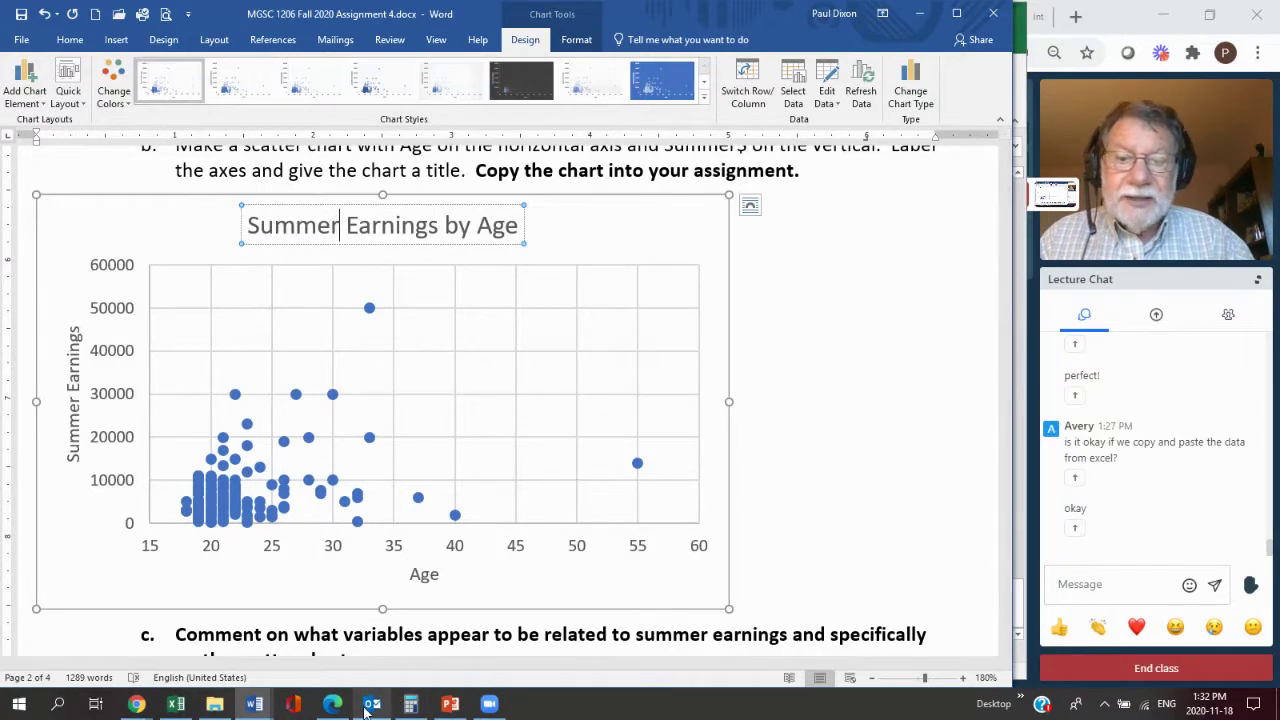
Switch to Excel and undo the scatter chart's last move and the change to its horizontal axis minimum.
mouse_move(273, 706)
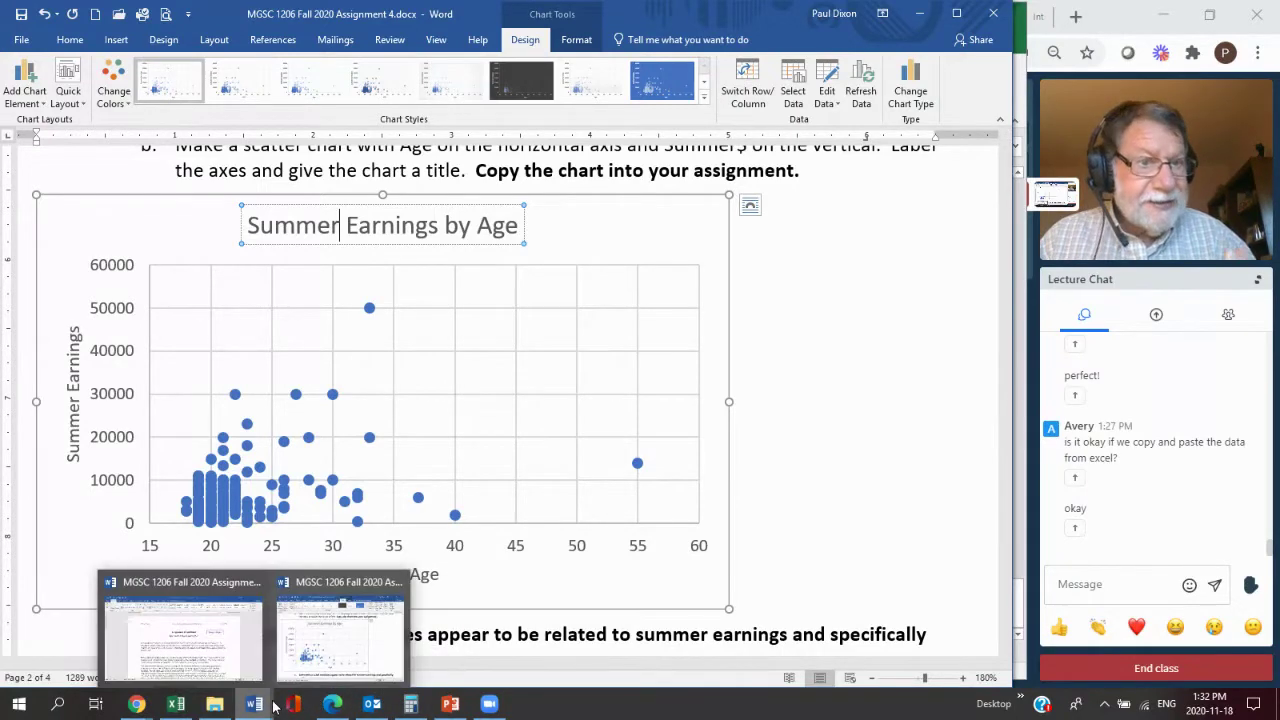
click(176, 704)
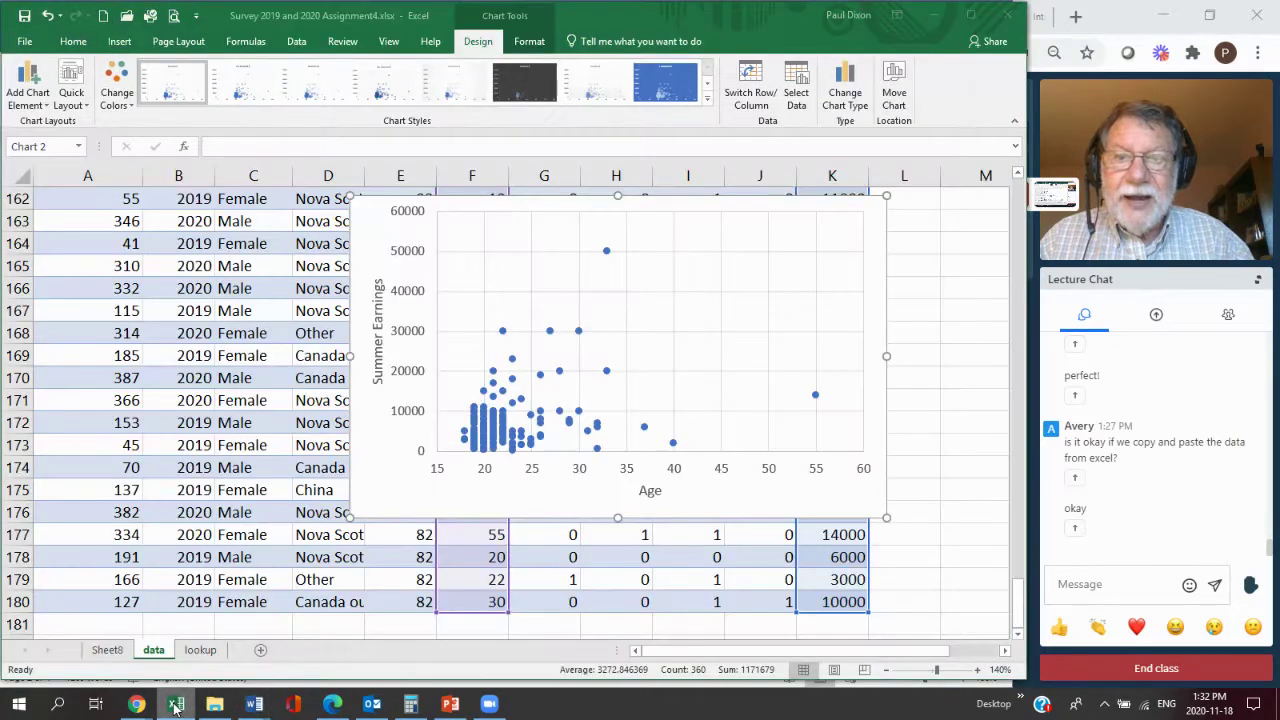
click(706, 258)
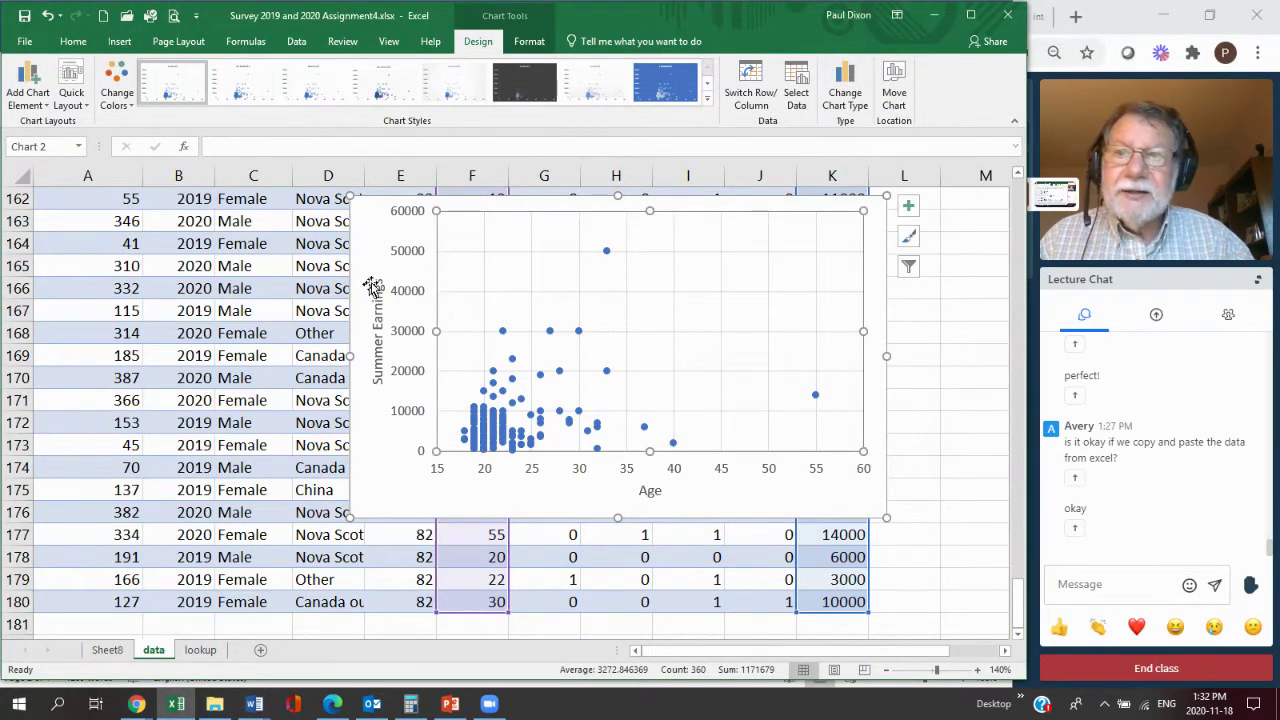
click(380, 249)
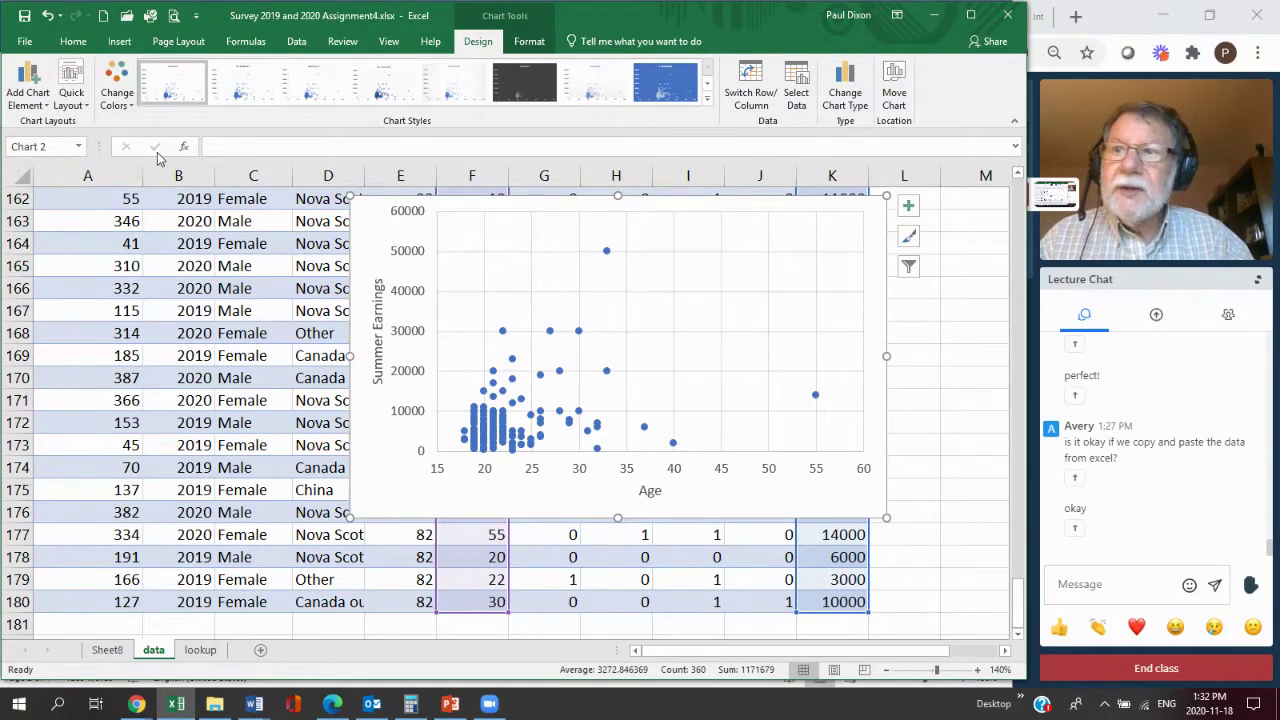
click(50, 16)
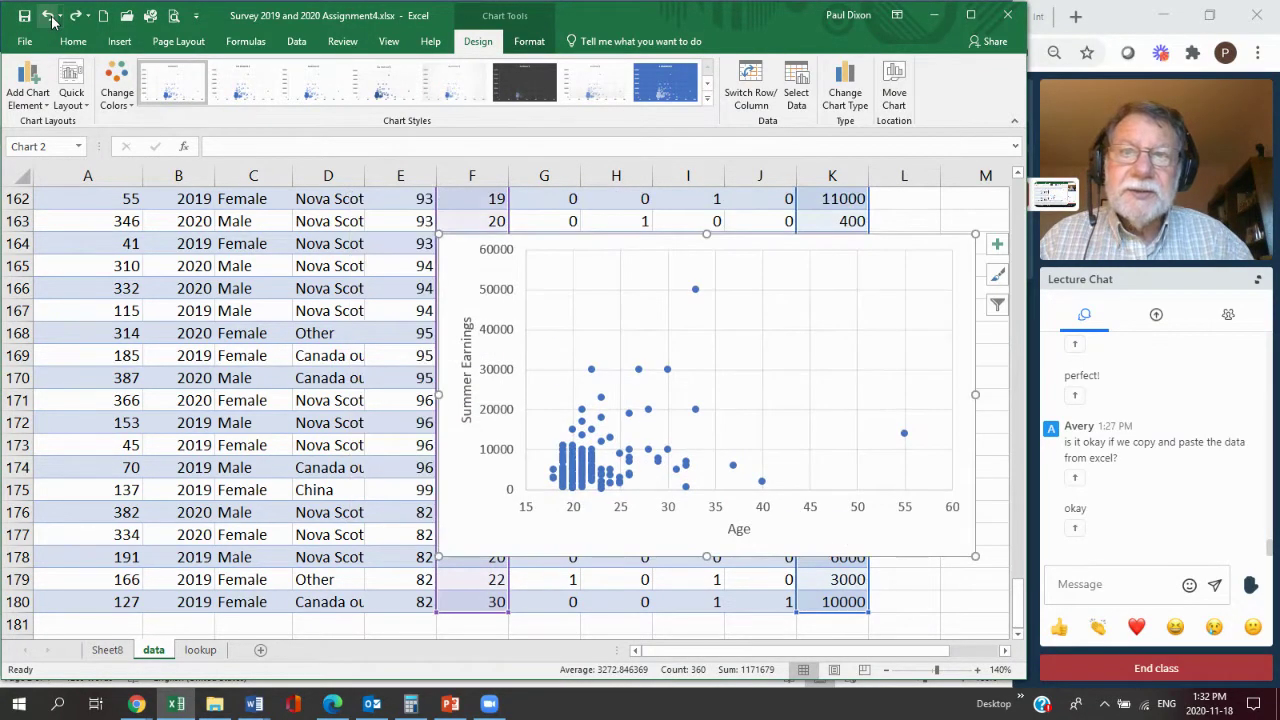
click(50, 17)
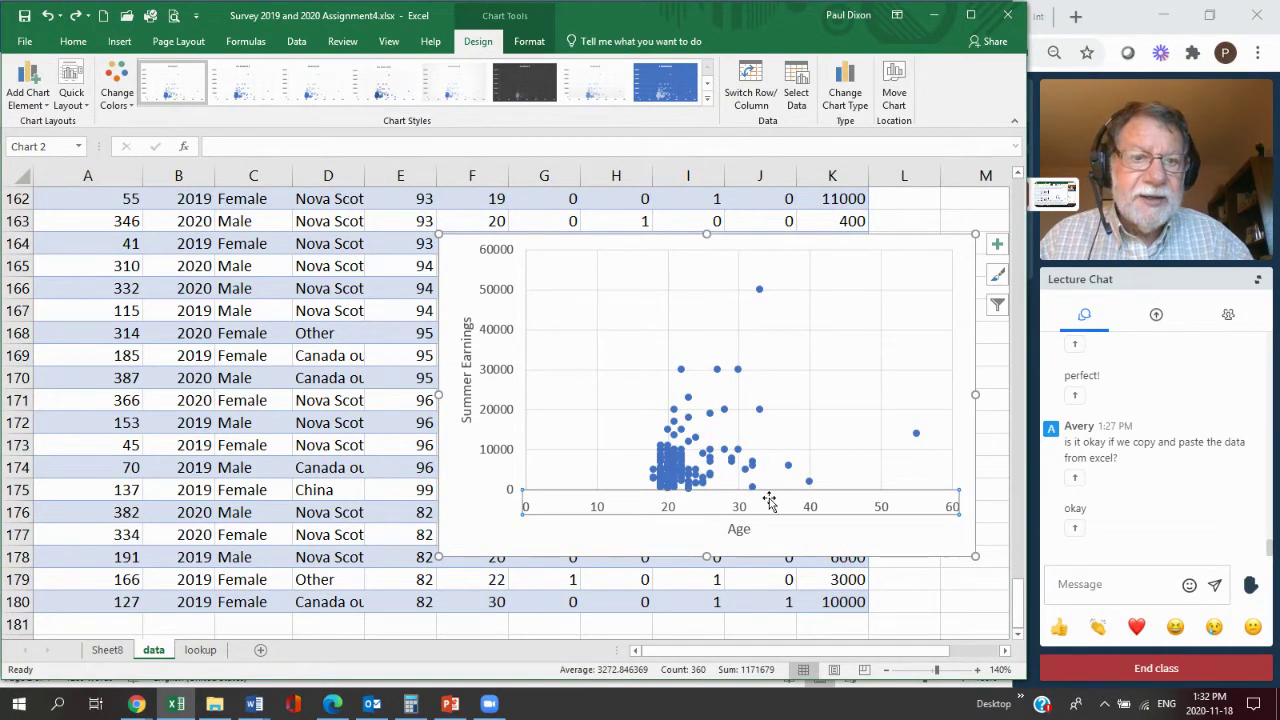
click(811, 446)
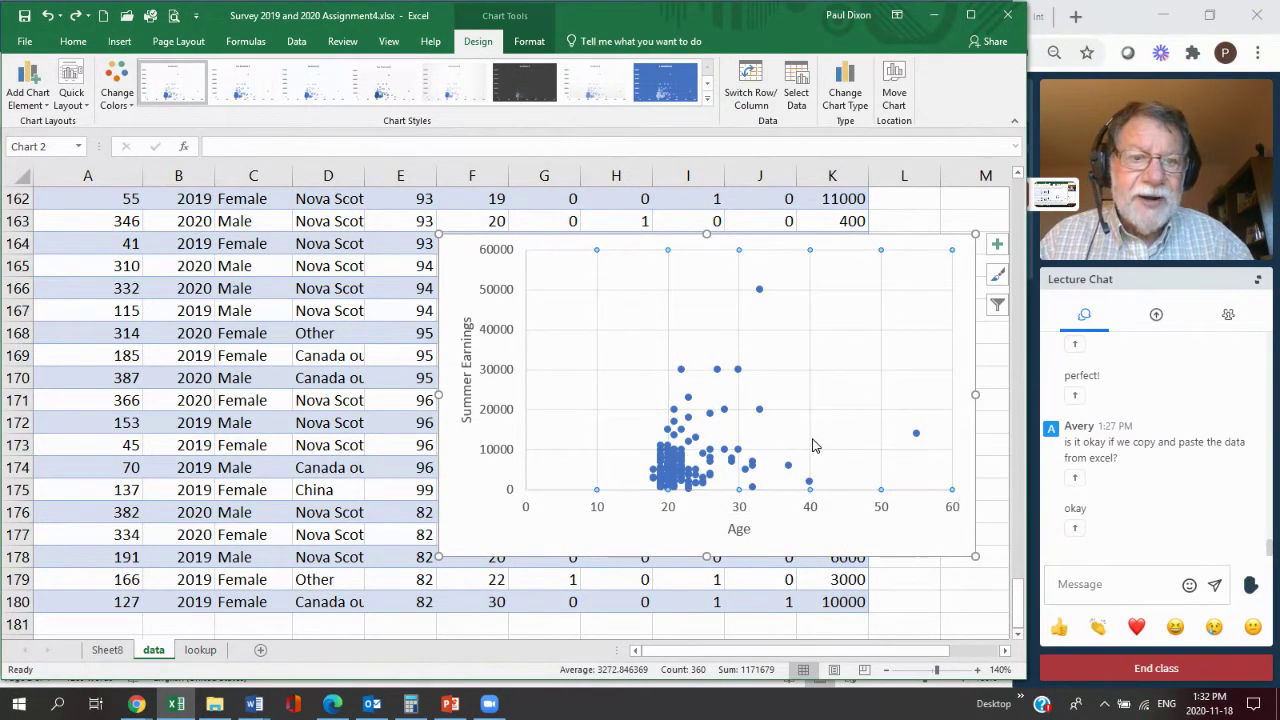
click(558, 539)
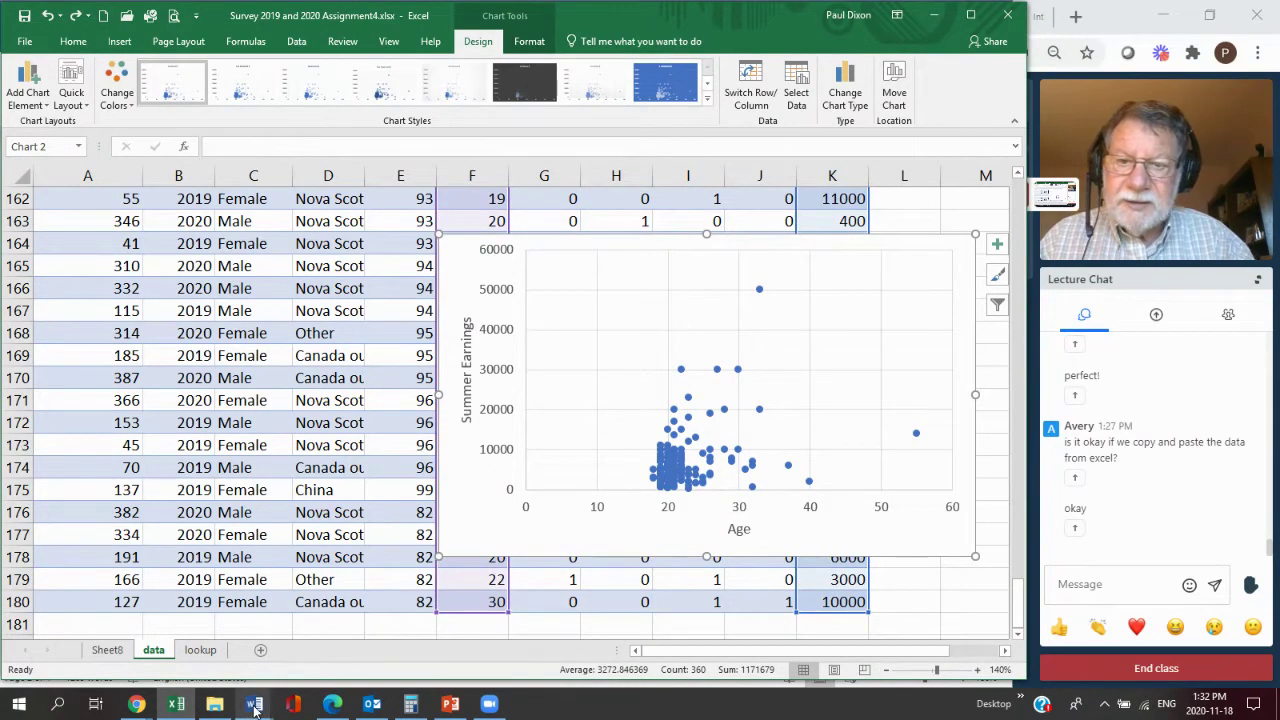
Check the titled chart in the Word assignment, and copy the scatter chart from the Excel data sheet.
mouse_move(255, 708)
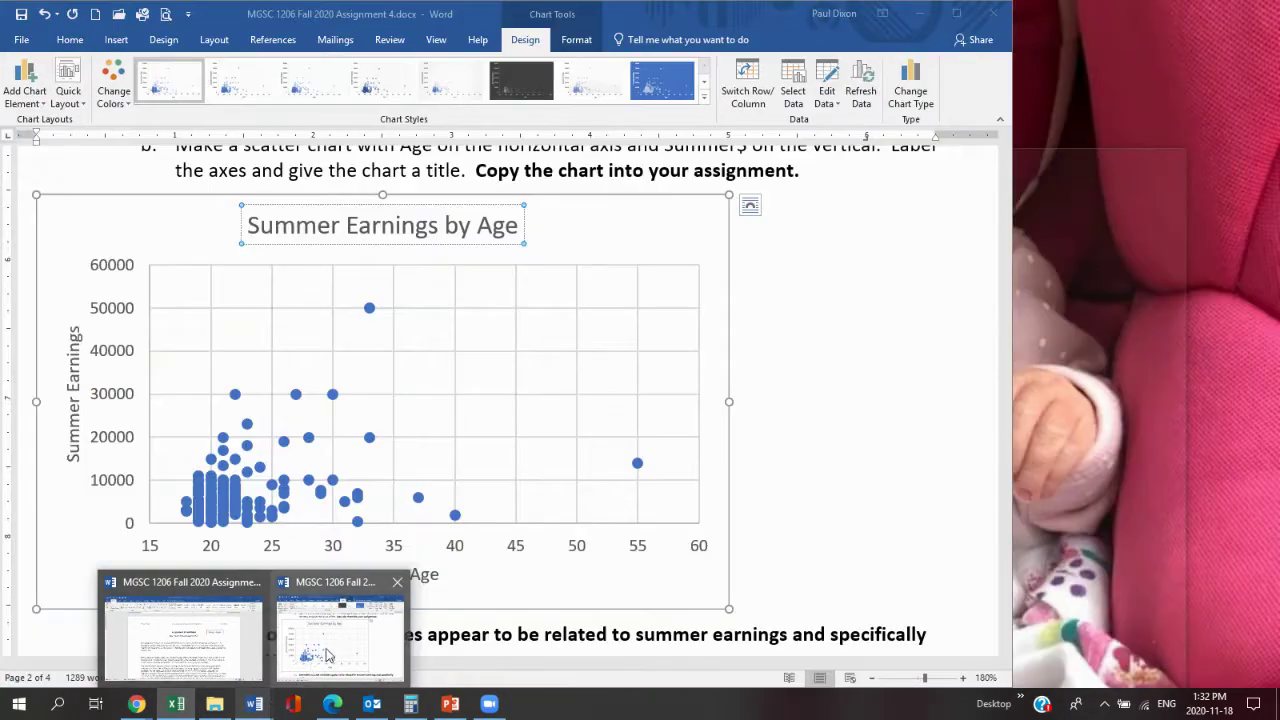
click(329, 656)
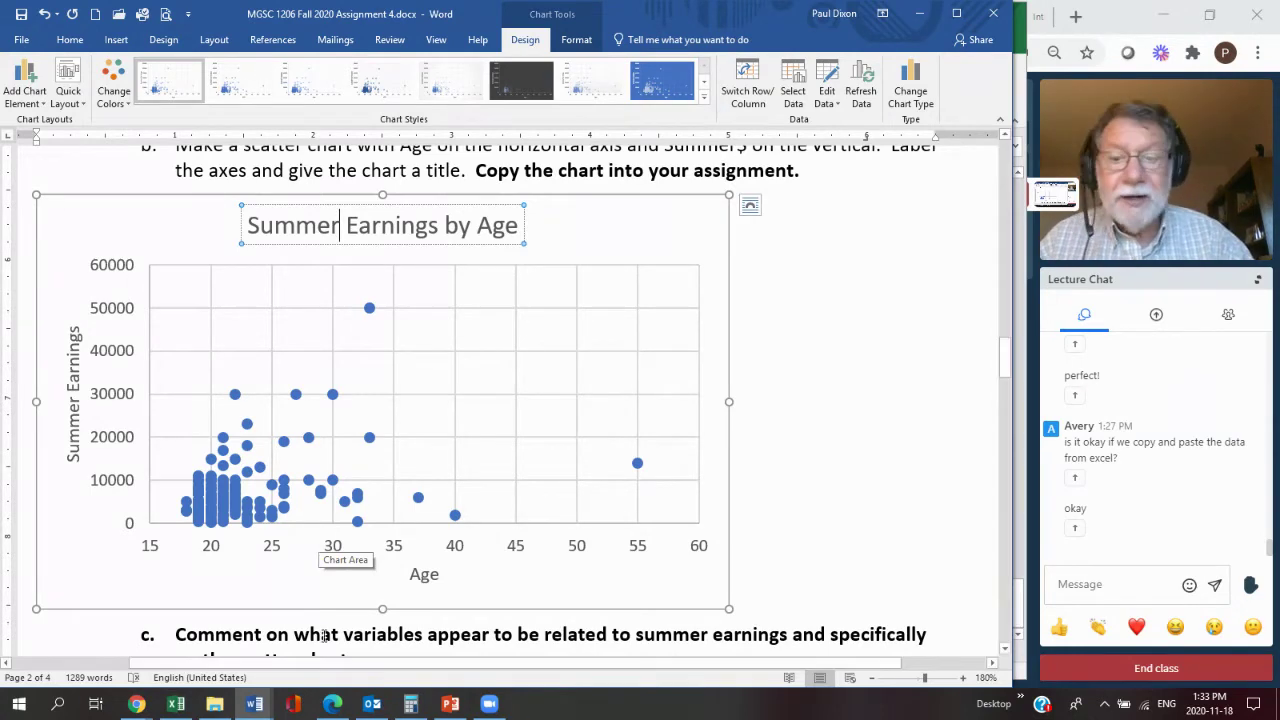
mouse_move(255, 705)
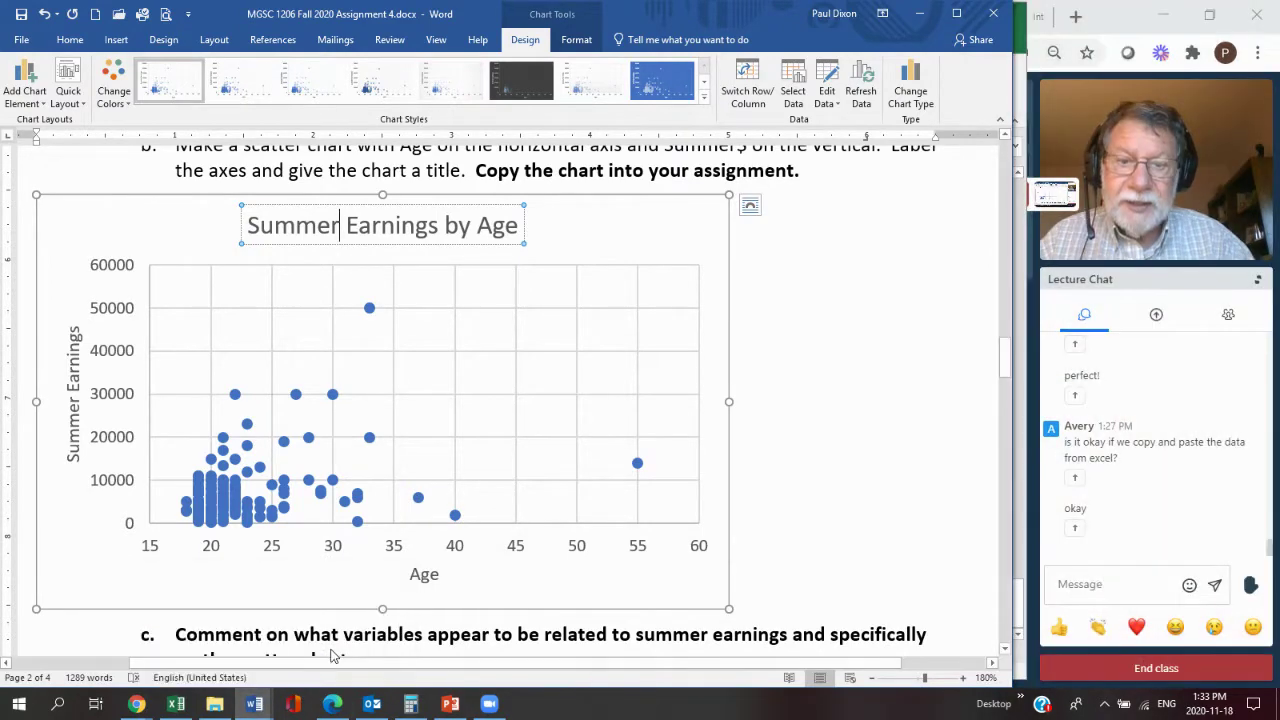
click(176, 705)
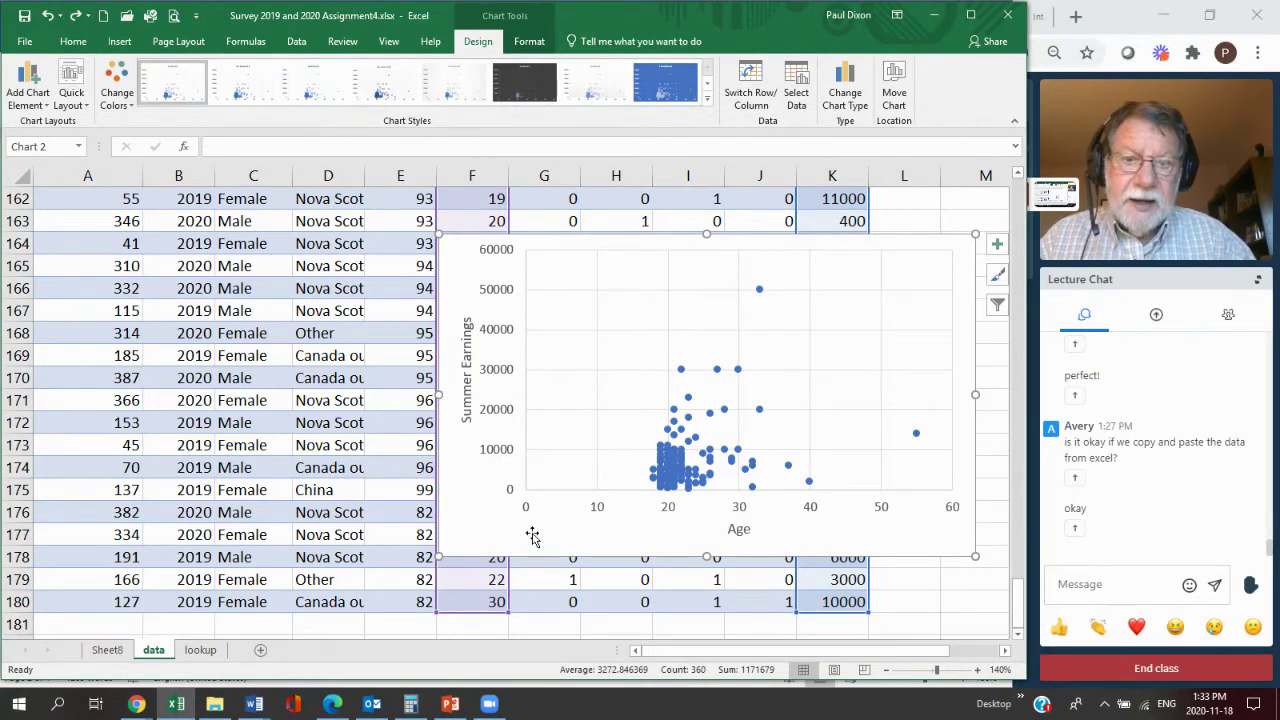
right_click(530, 545)
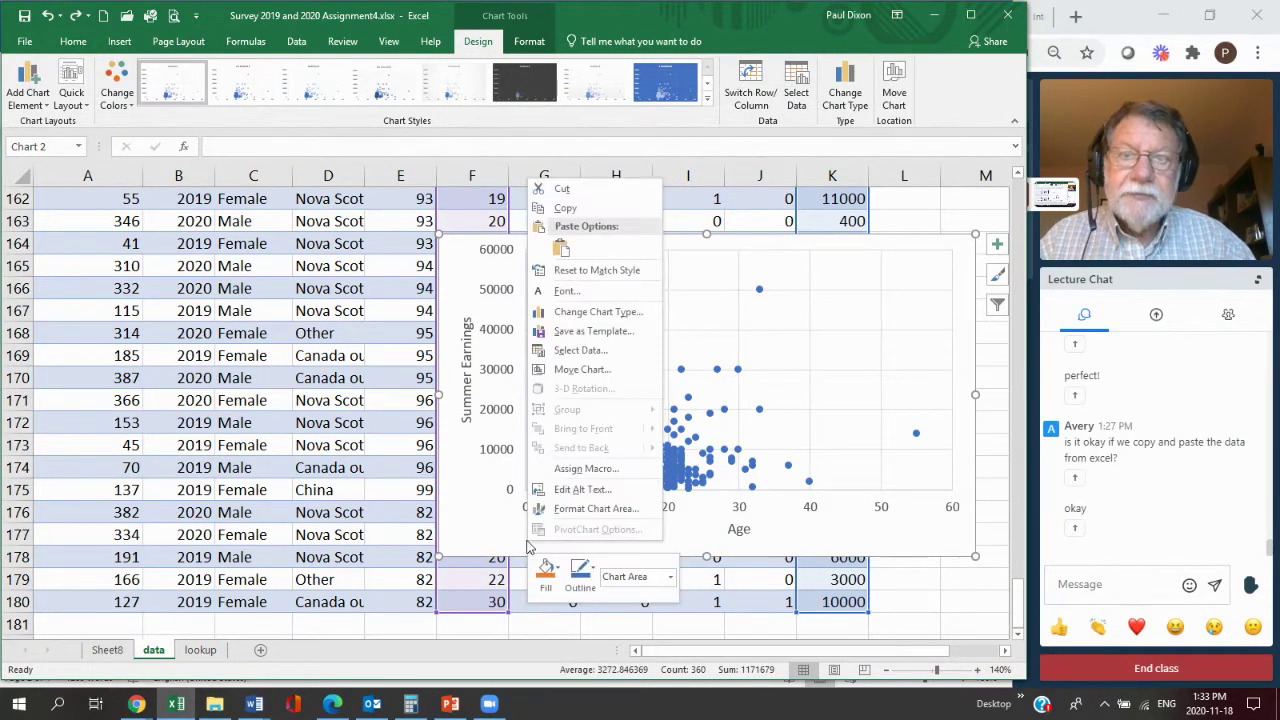
click(584, 208)
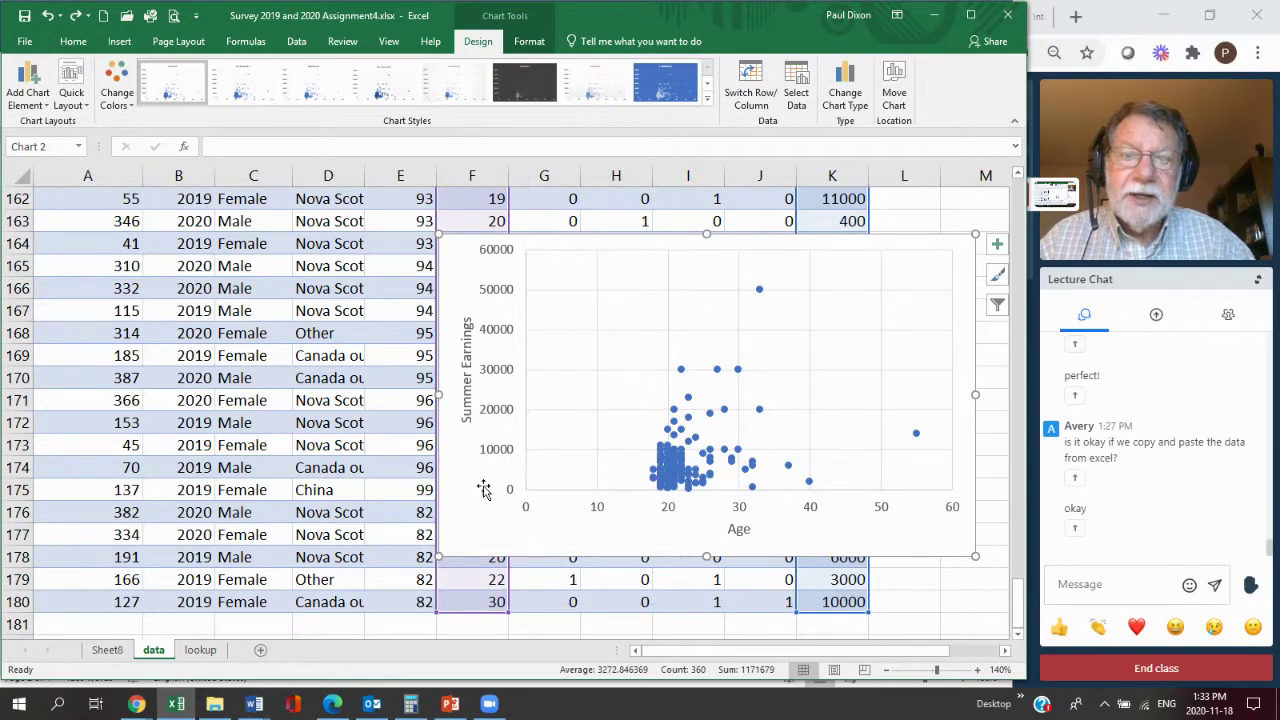
Insert four blank lines after the titled chart in the Word assignment and paste the copied scatter chart there as a picture.
click(253, 705)
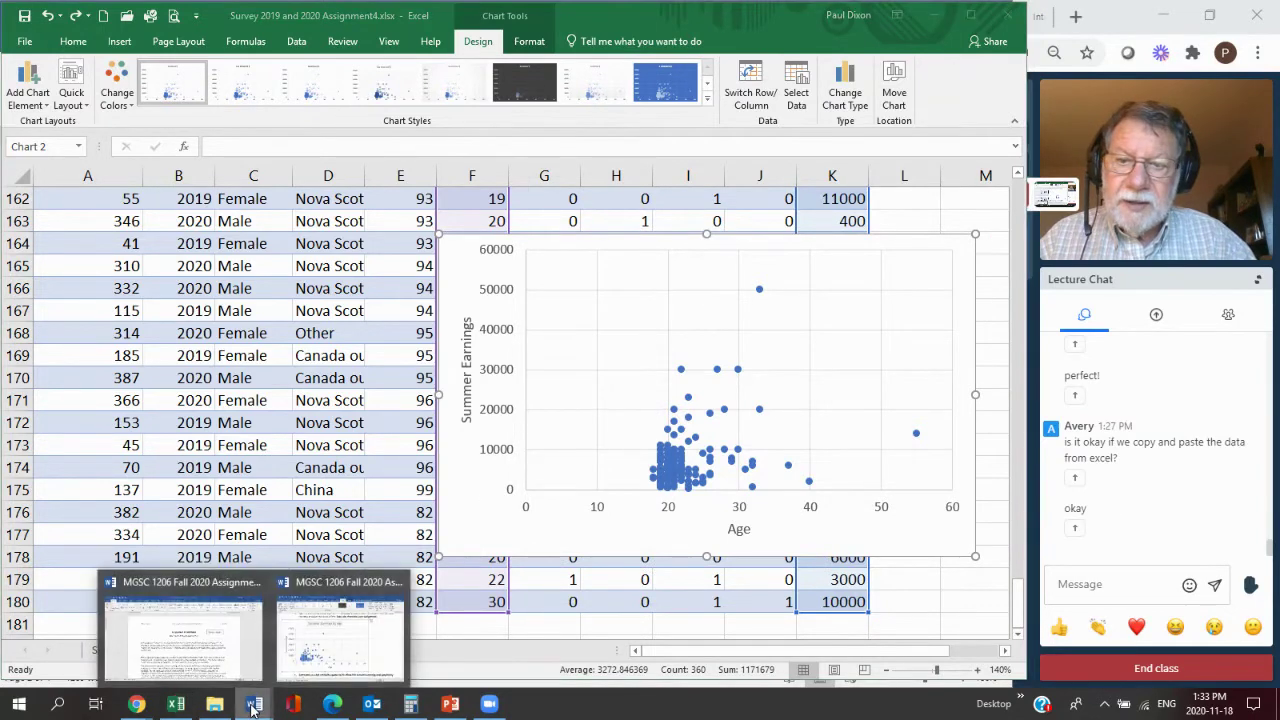
click(314, 650)
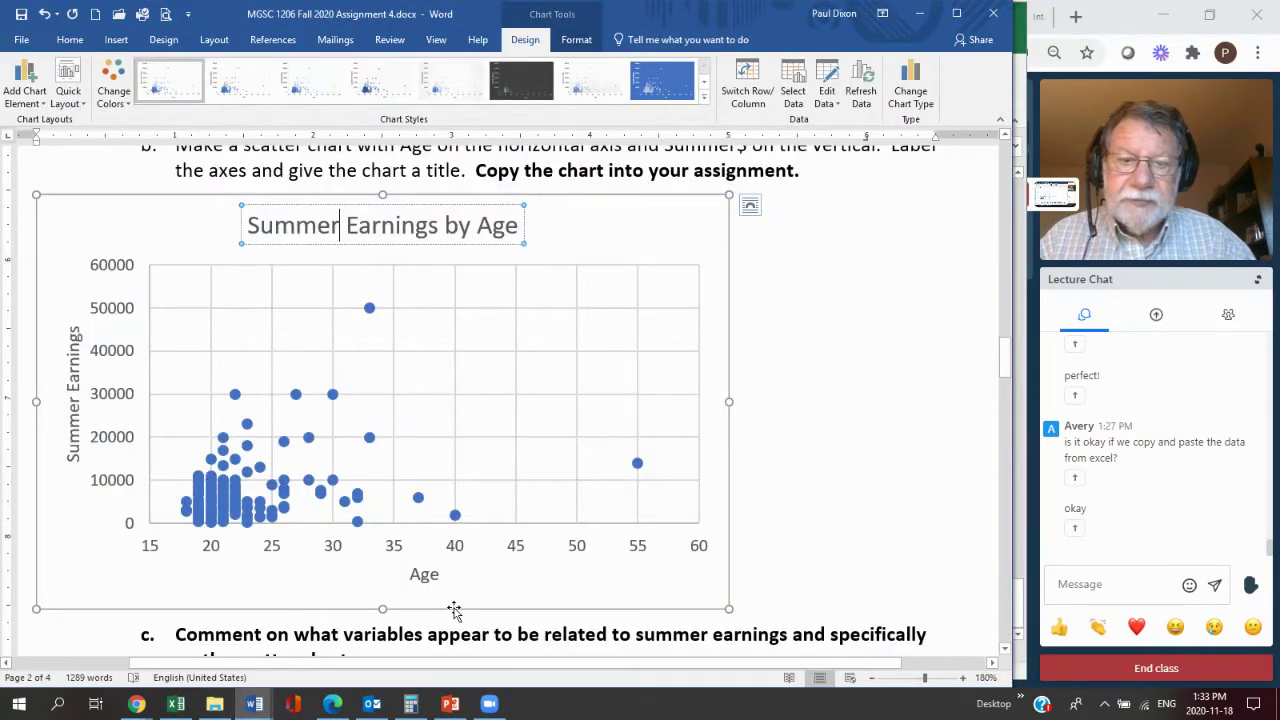
click(748, 606)
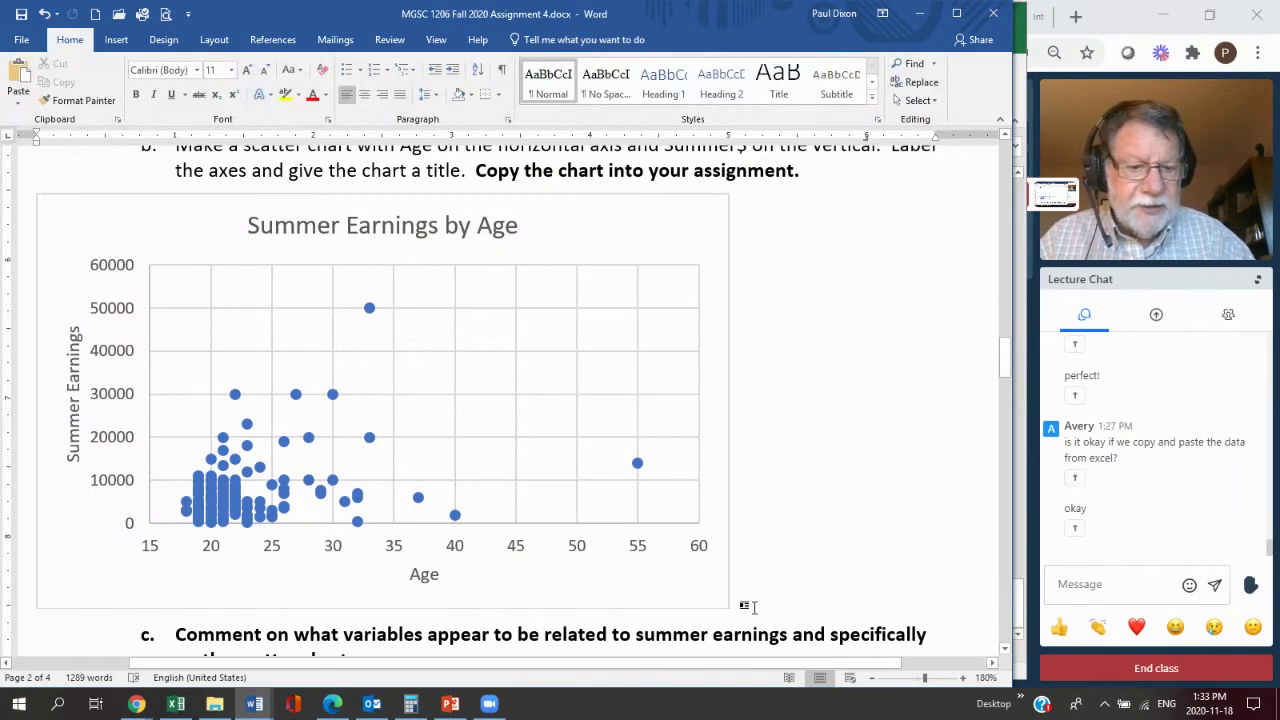
key(Return)
key(Return)
key(Return)
key(Return)
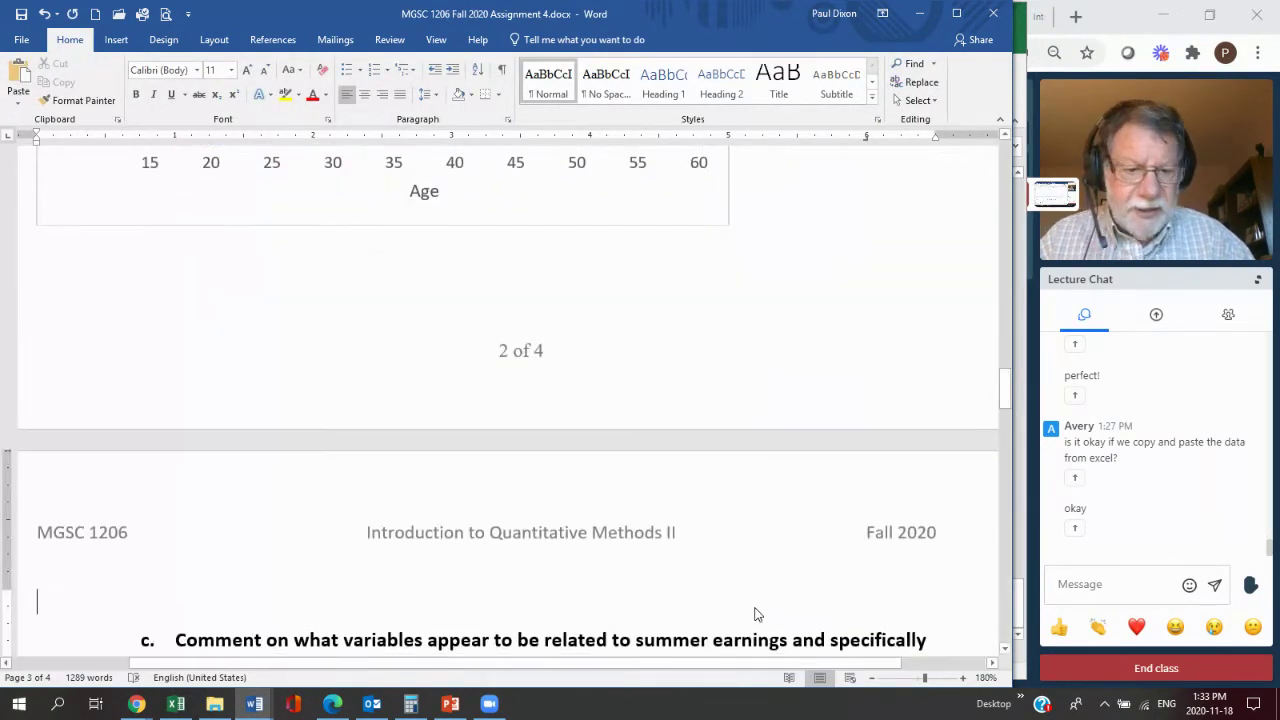
right_click(757, 614)
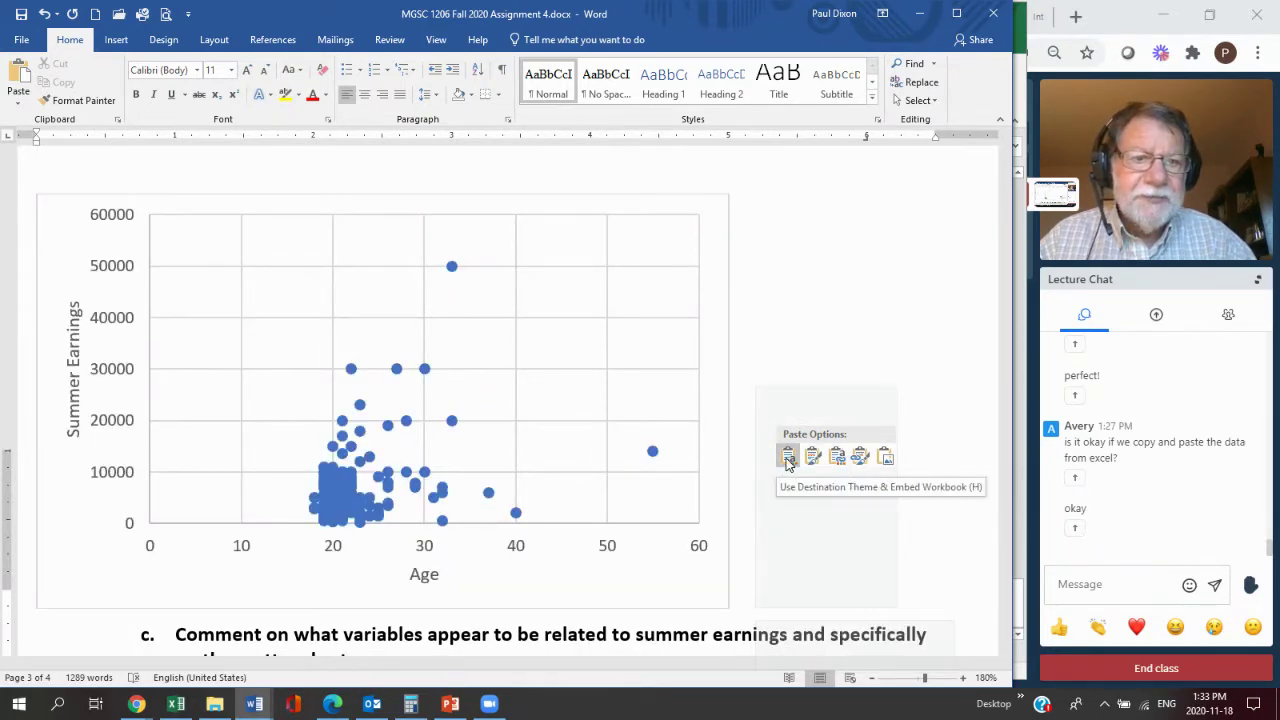
click(886, 457)
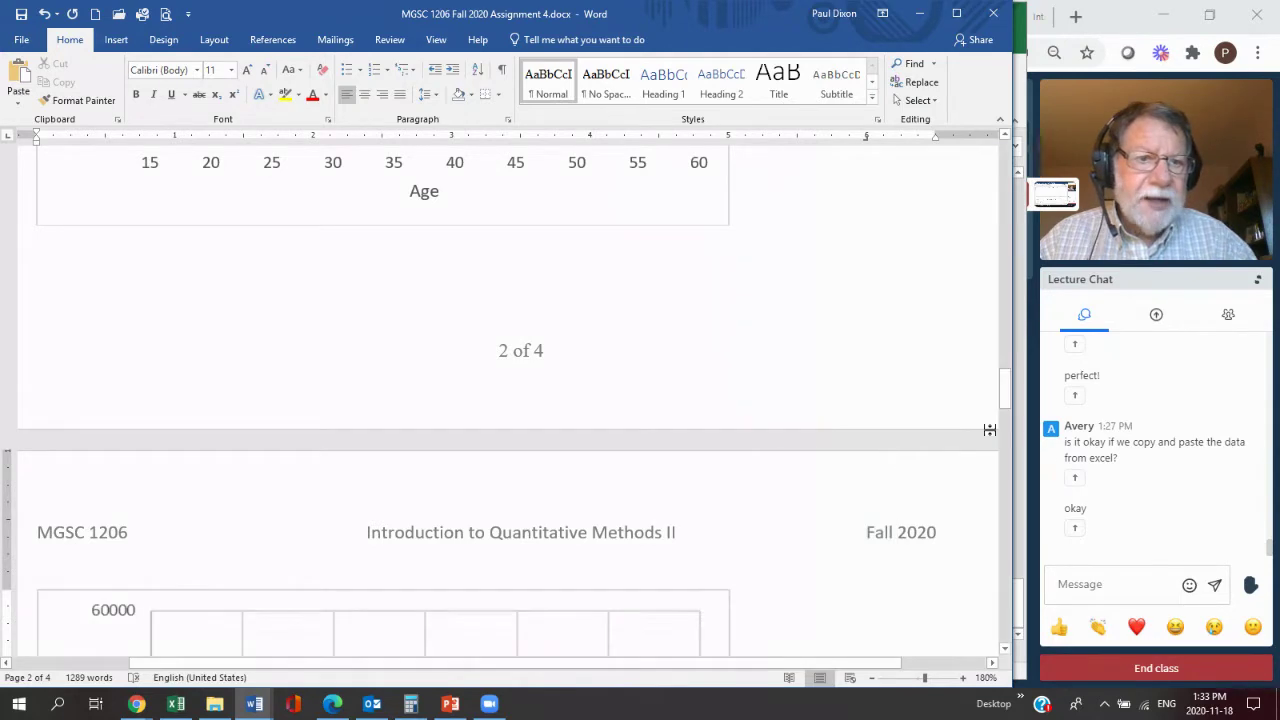
Select the pasted chart picture in the Word assignment and show its picture formatting options.
drag(1004, 396, 1005, 457)
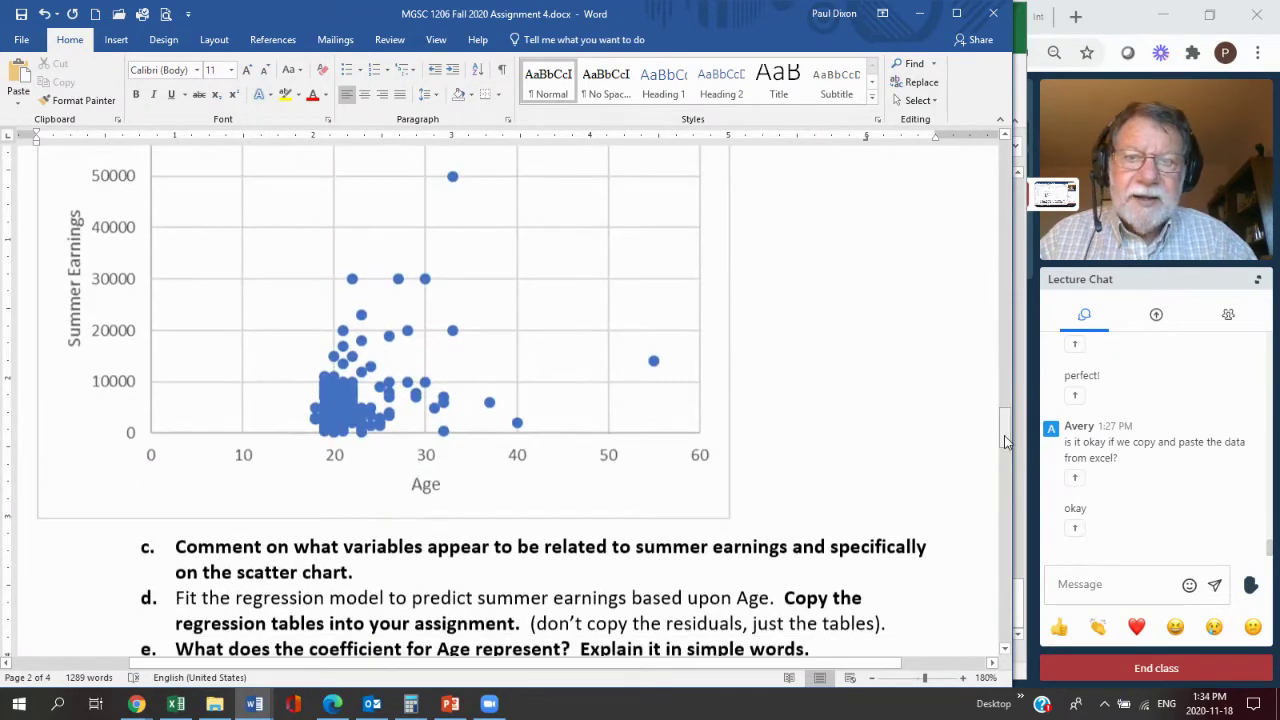
click(620, 330)
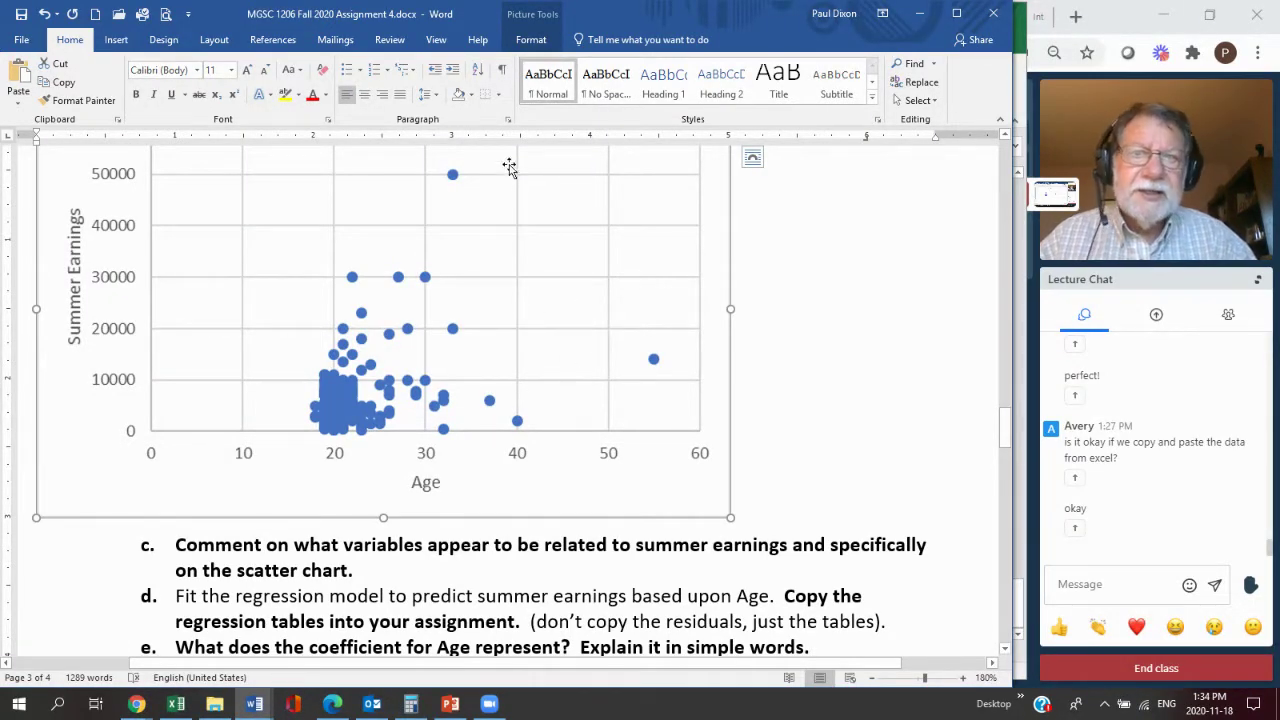
click(531, 39)
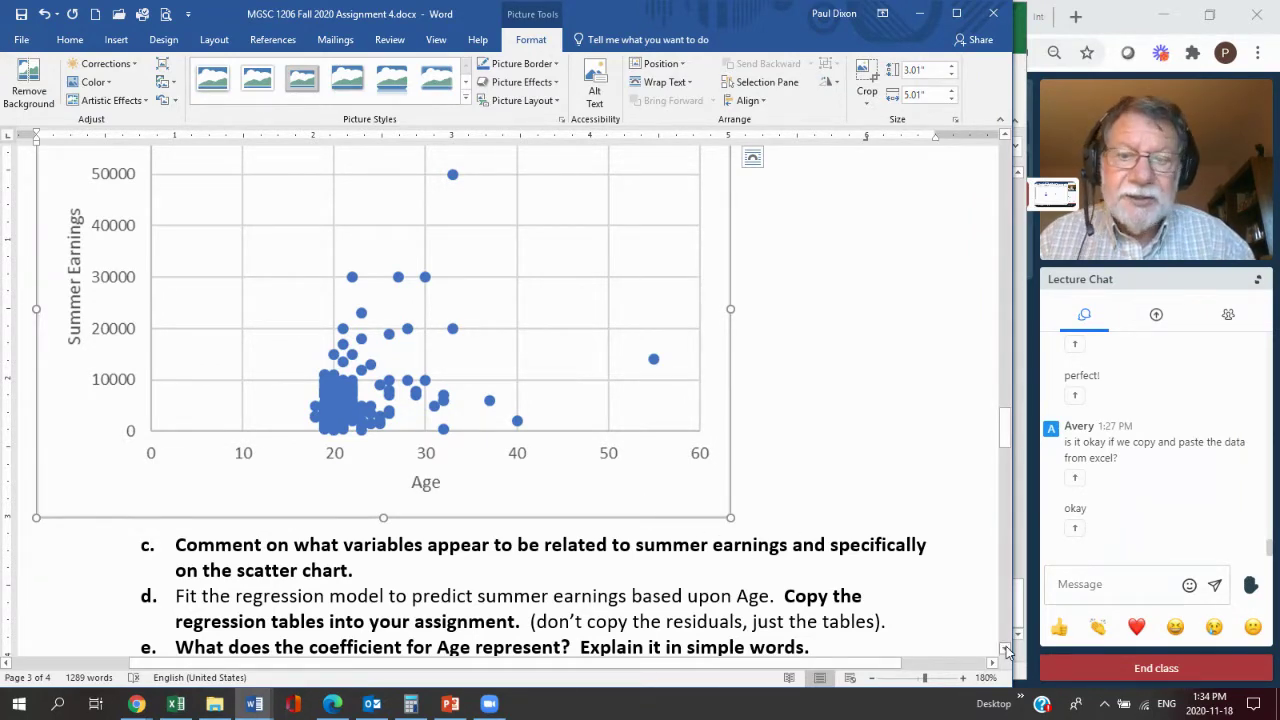
Add an unnumbered Normal-style paragraph after part d of question 1 in the Word assignment.
drag(1006, 649, 1006, 646)
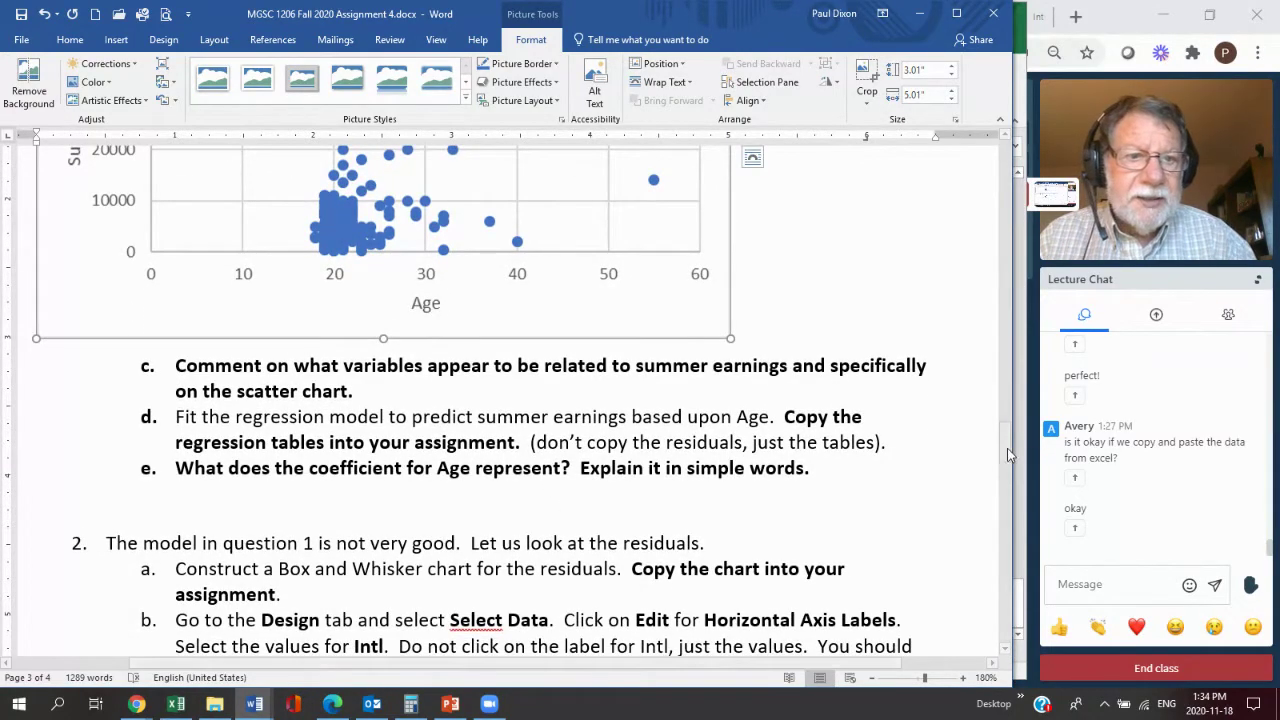
drag(1004, 448, 1006, 430)
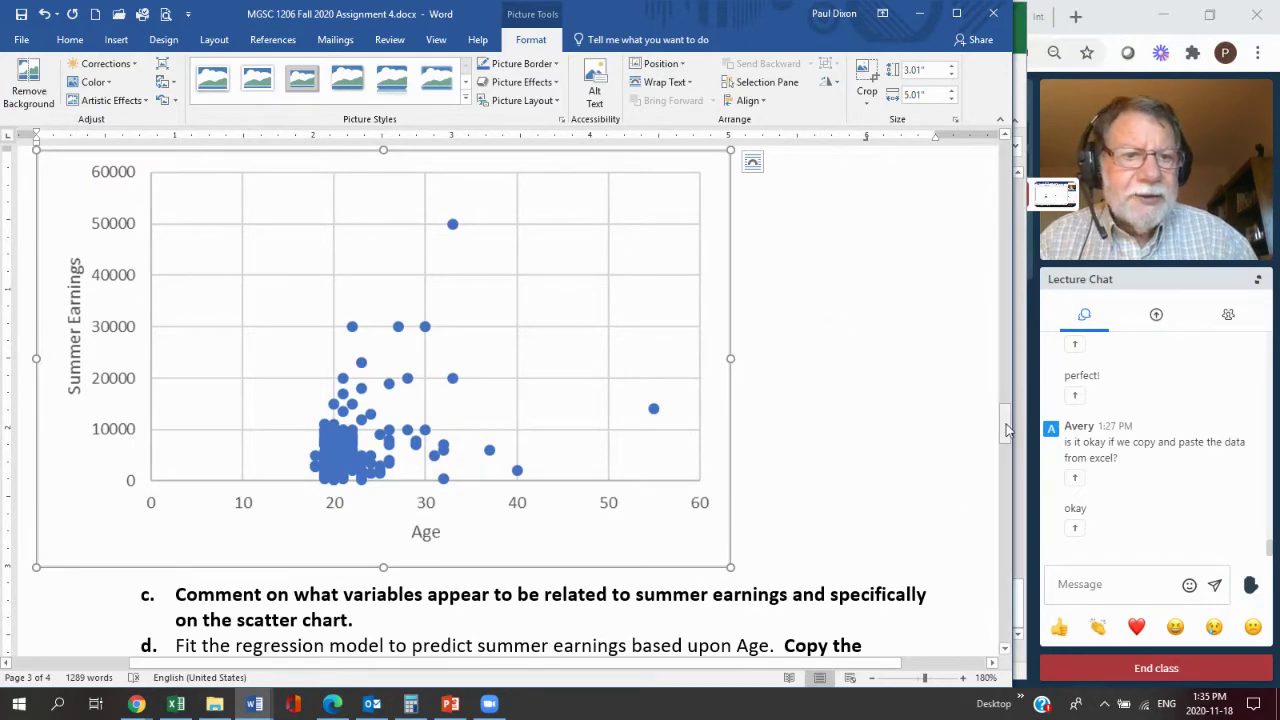
drag(1008, 430, 1010, 438)
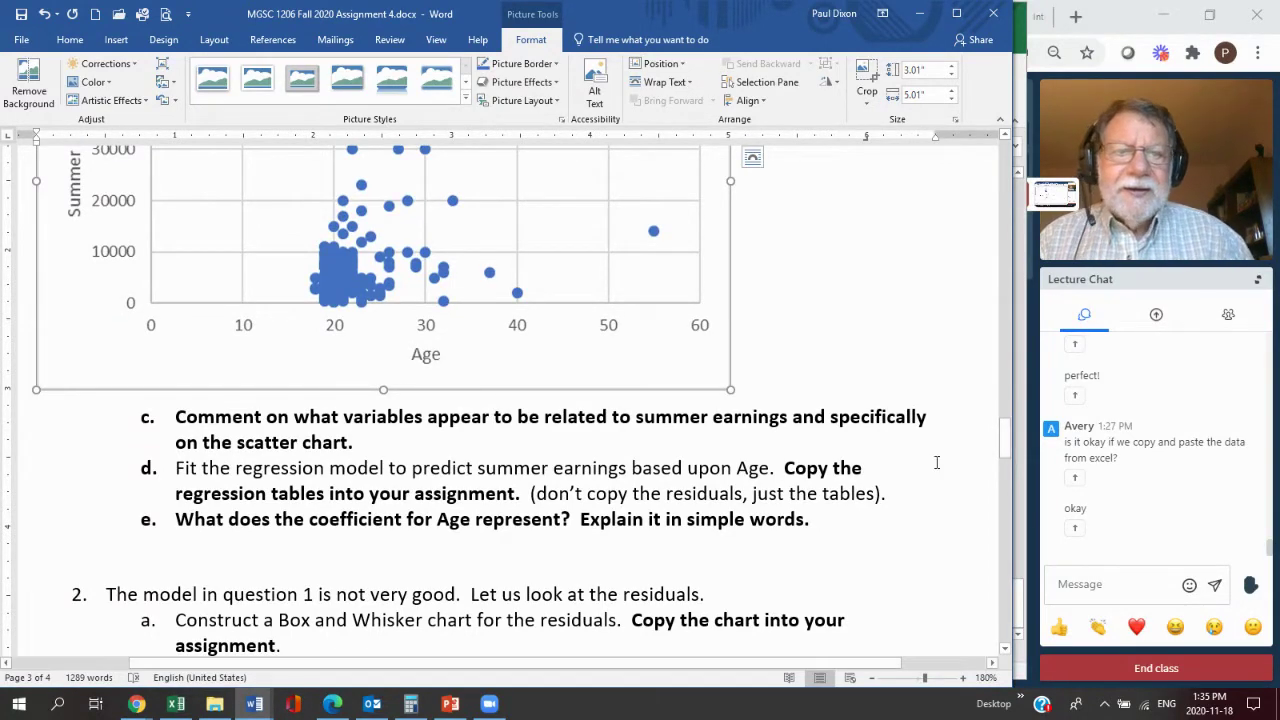
click(917, 509)
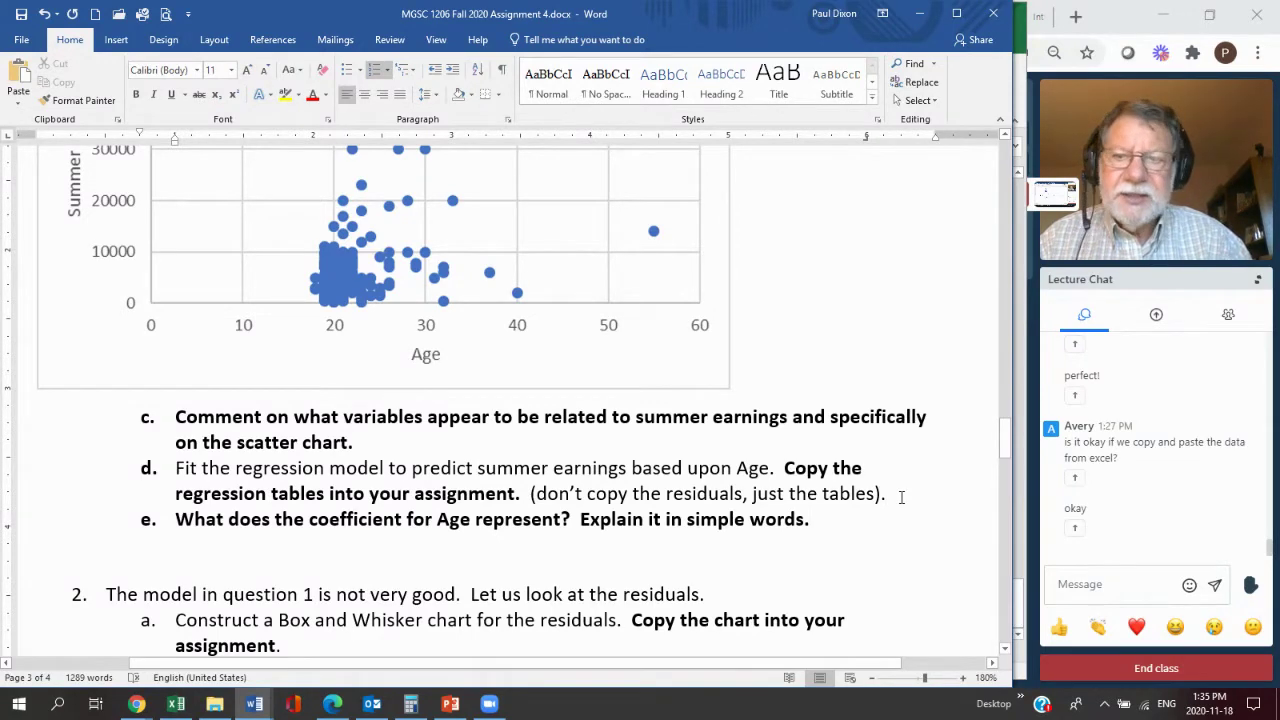
key(Return)
key(ctrl+shift+n)
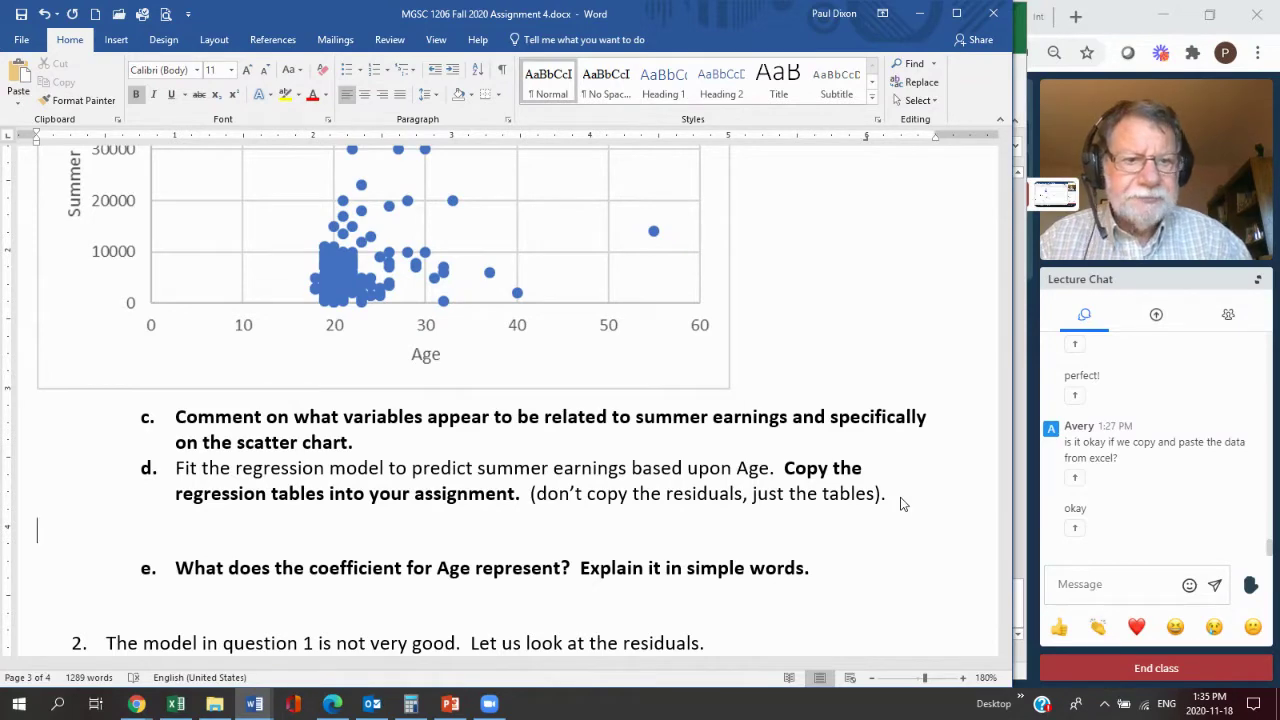
Switch to the Excel data sheet and start the Regression tool from Data Analysis.
click(176, 704)
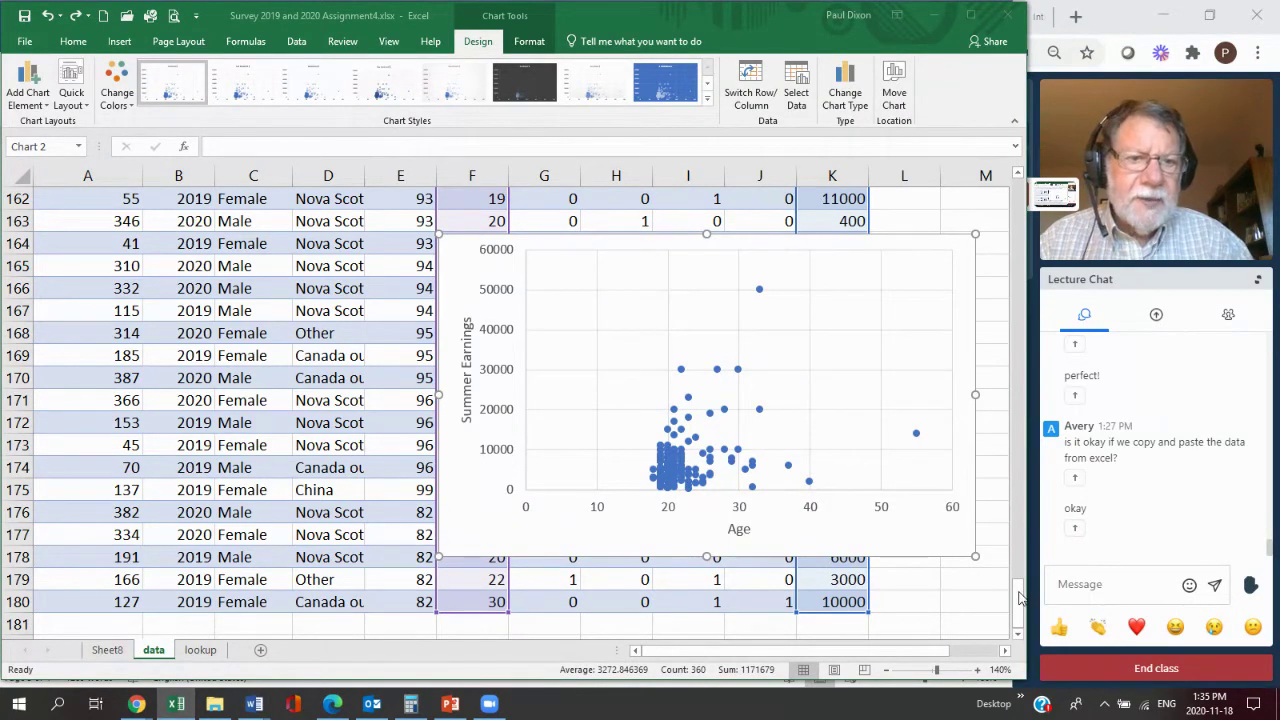
drag(1022, 596, 1018, 186)
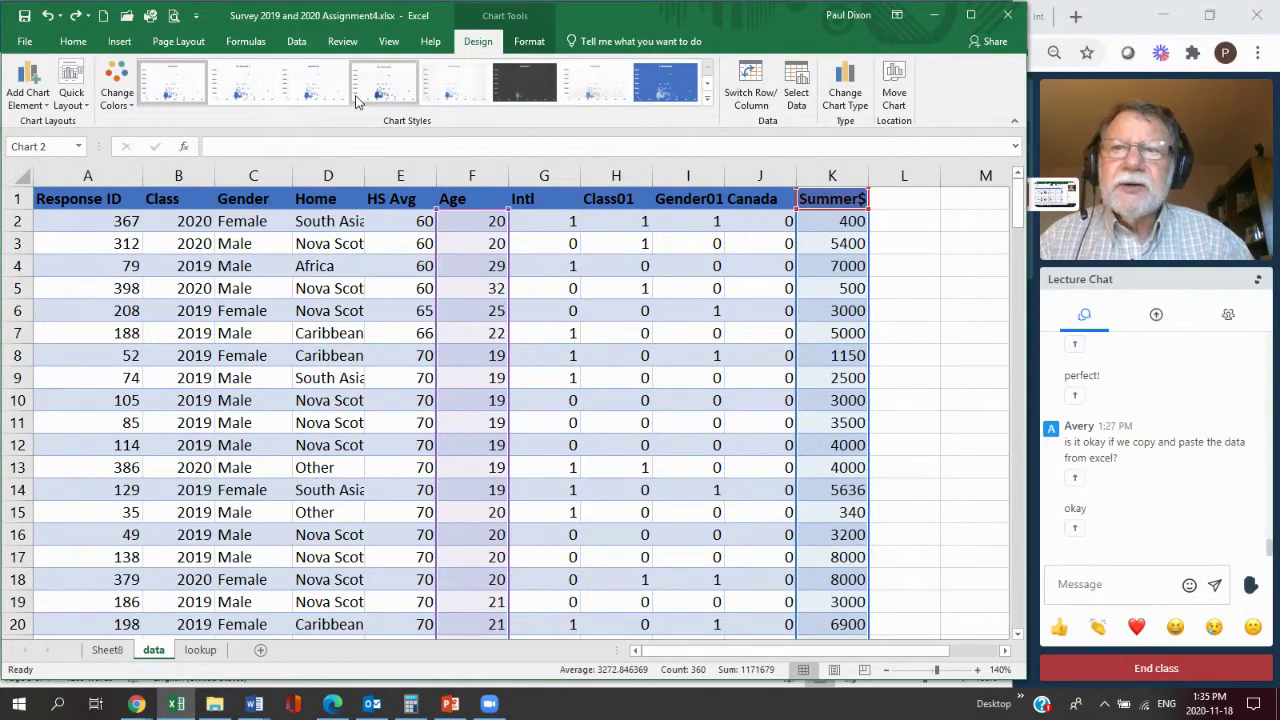
click(298, 42)
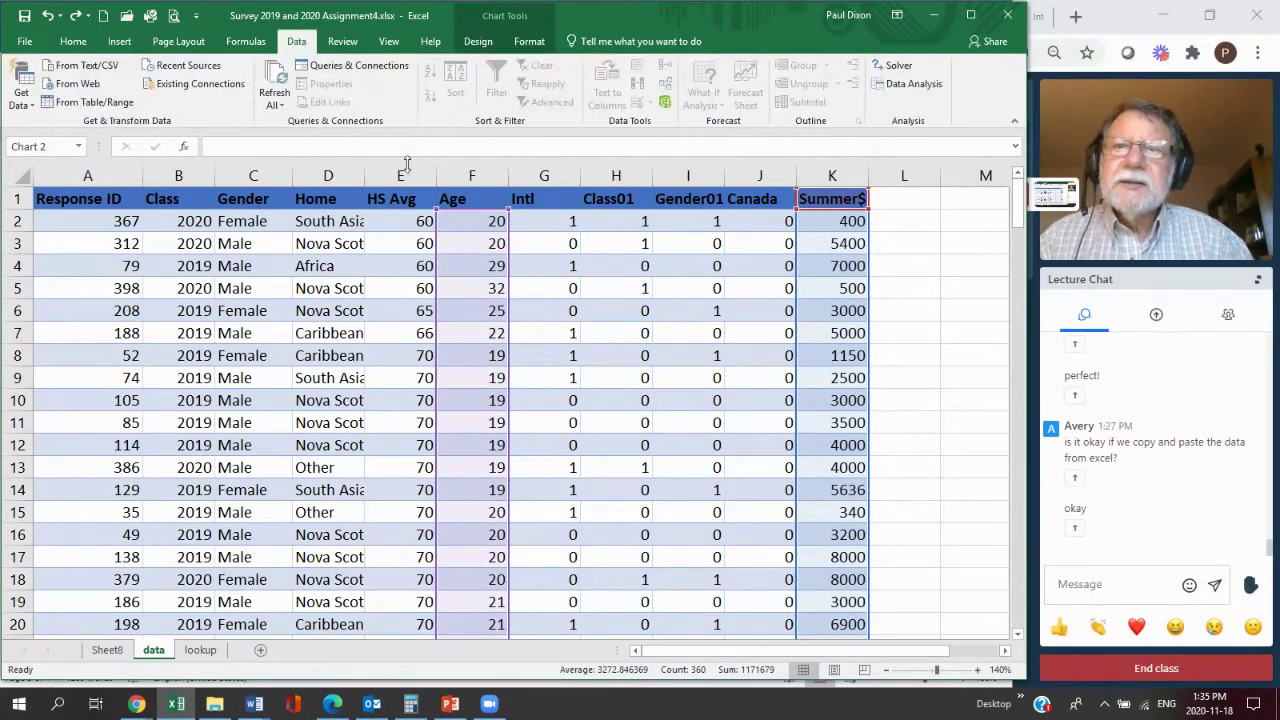
click(901, 89)
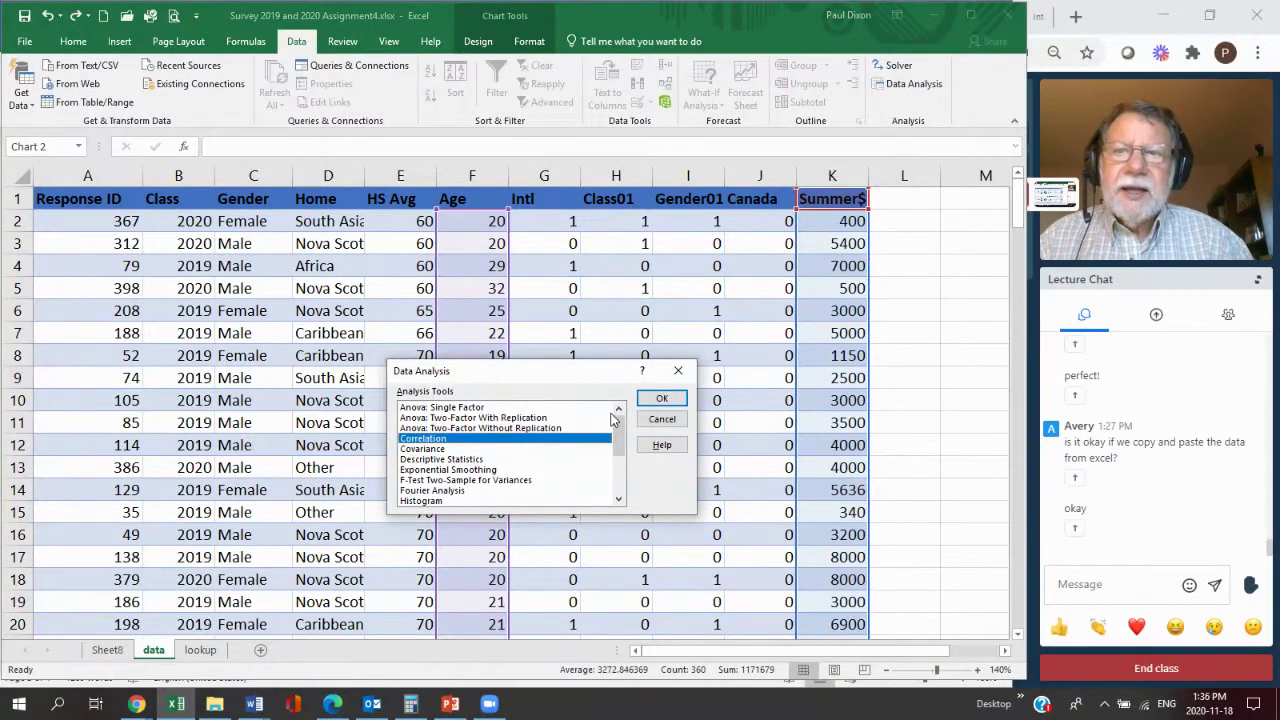
click(620, 487)
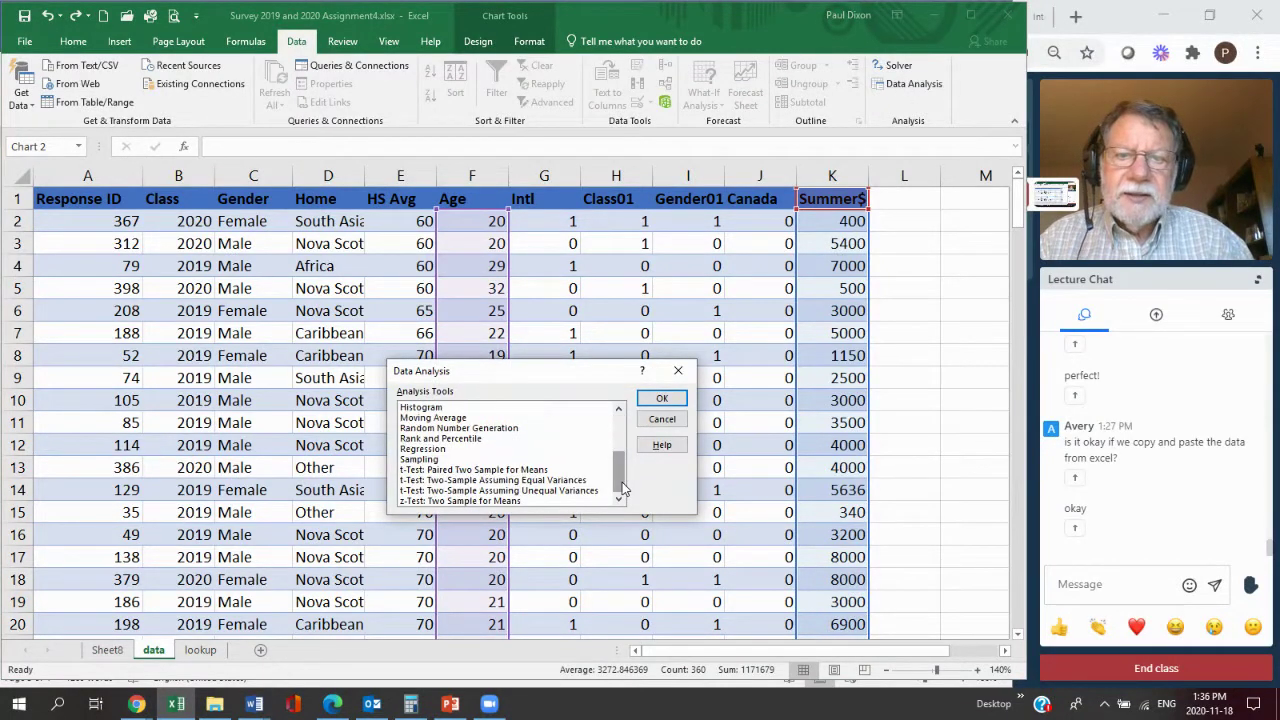
click(460, 449)
click(663, 399)
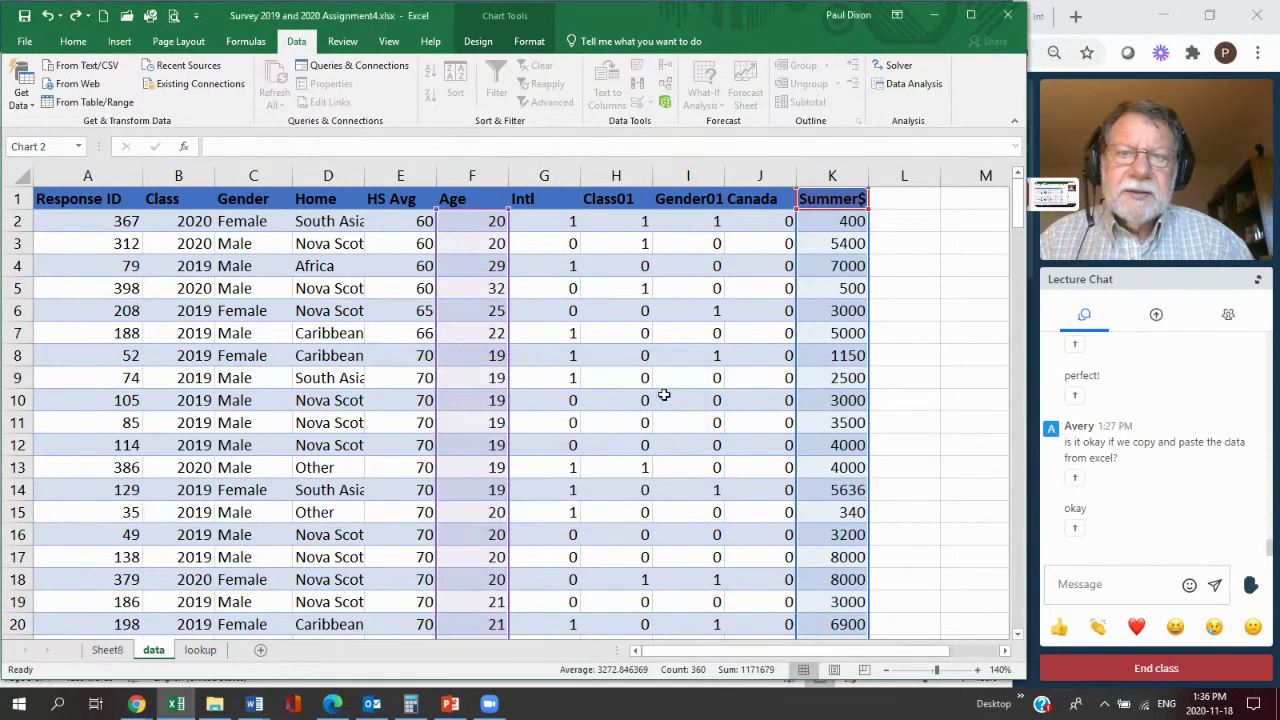
Clear the existing Y and X input ranges in the Regression dialog and enter K1:K18 for the Input Y Range.
click(581, 340)
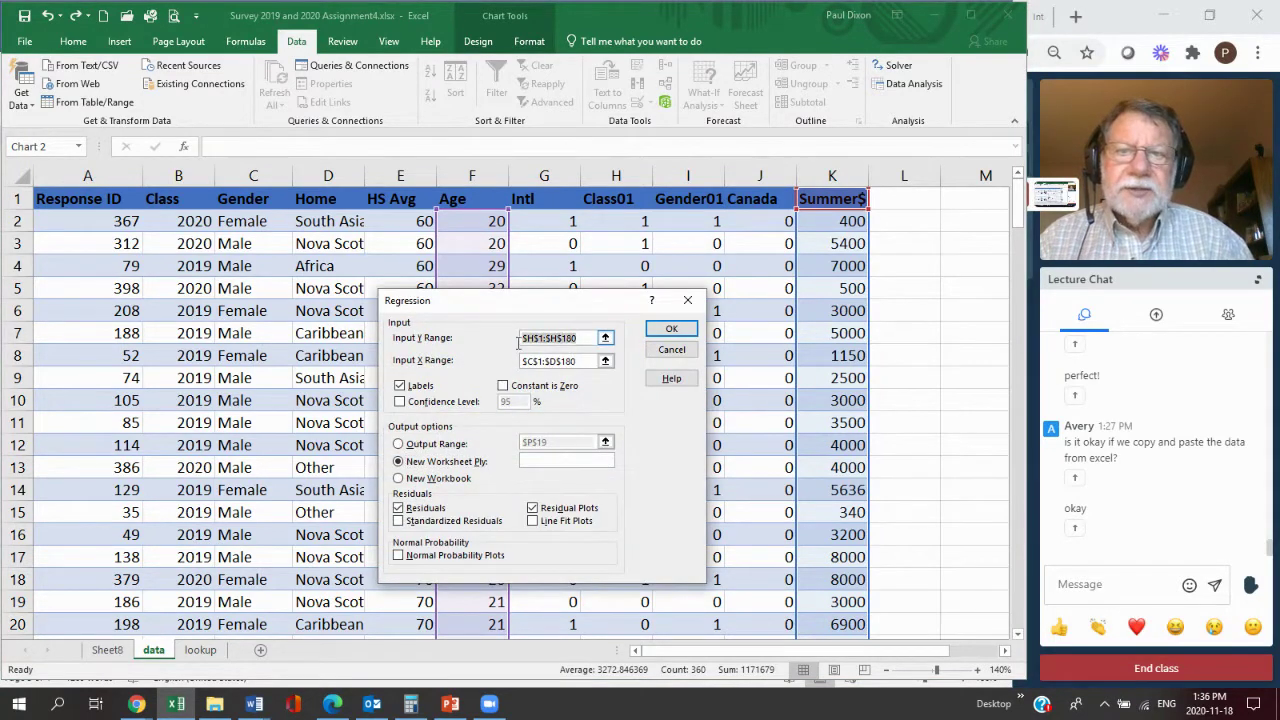
key(BackSpace)
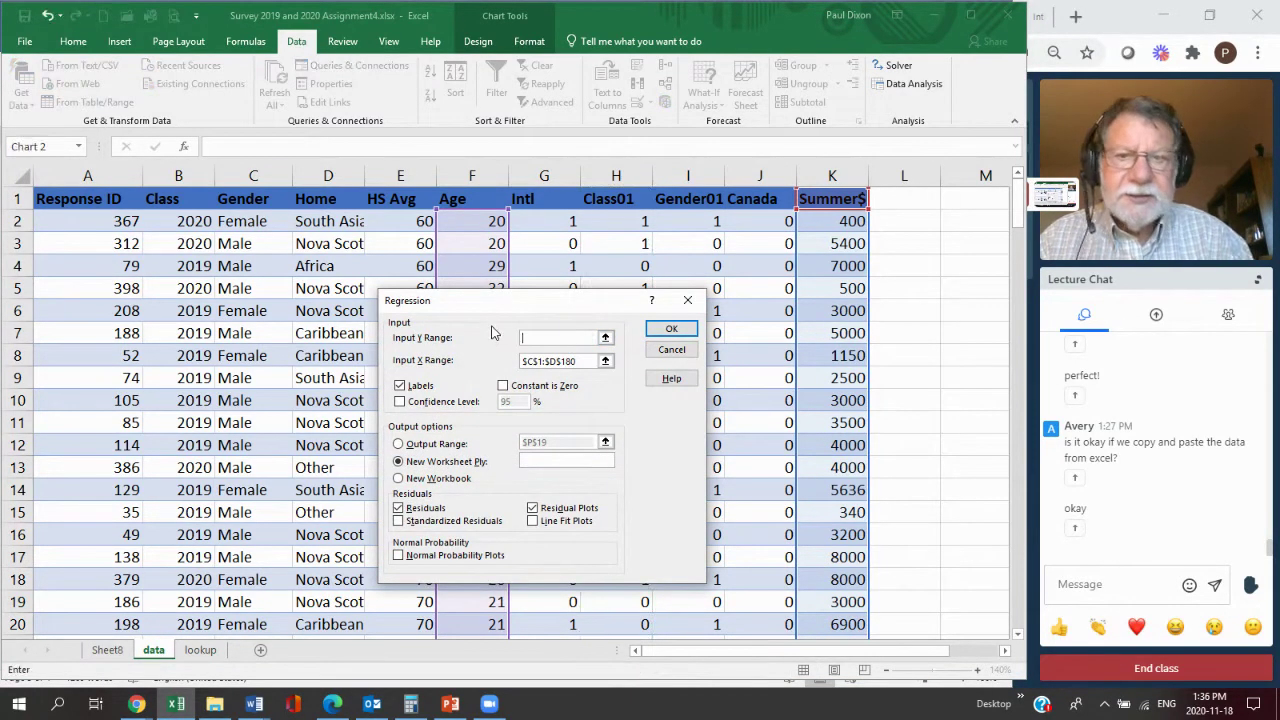
click(581, 362)
key(BackSpace)
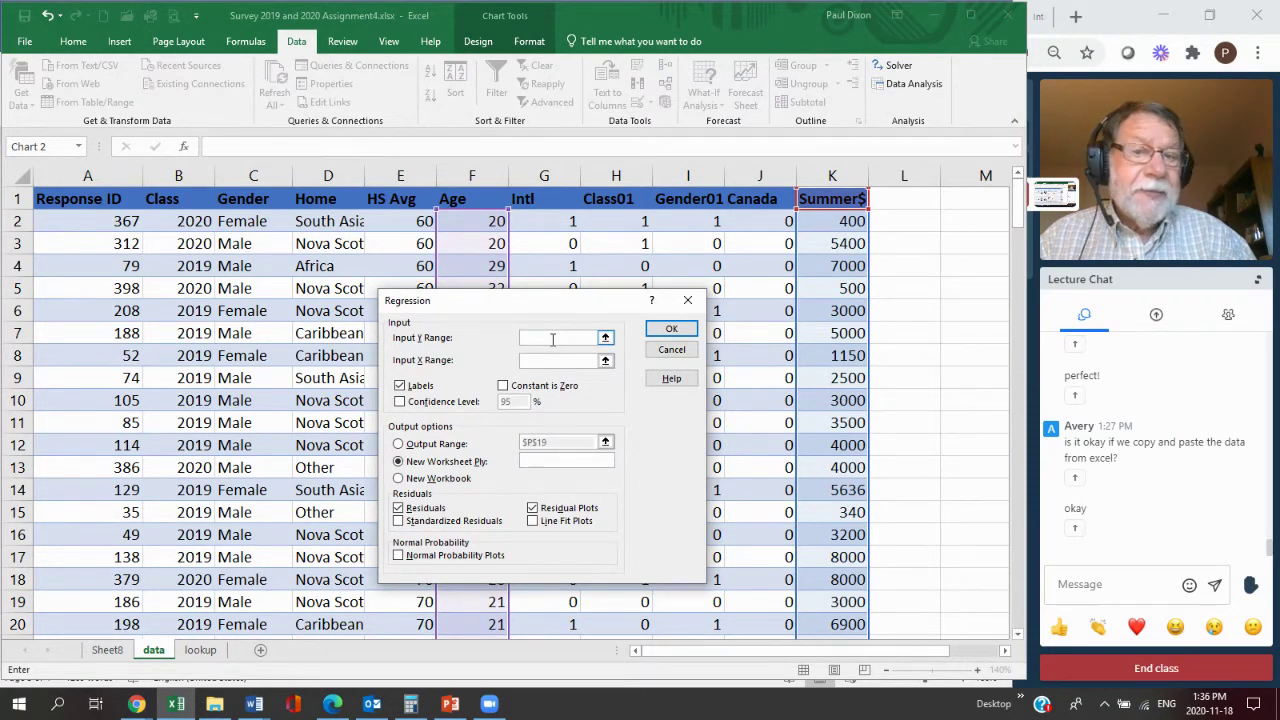
click(552, 339)
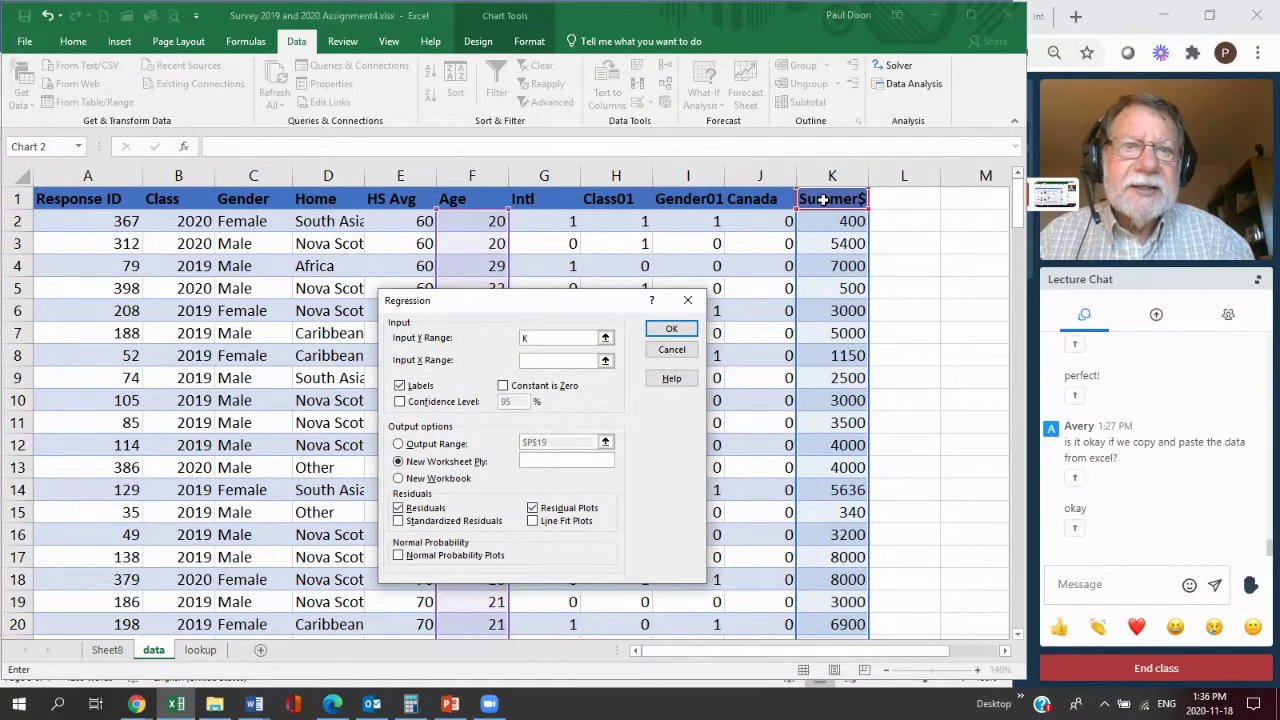
text(:)
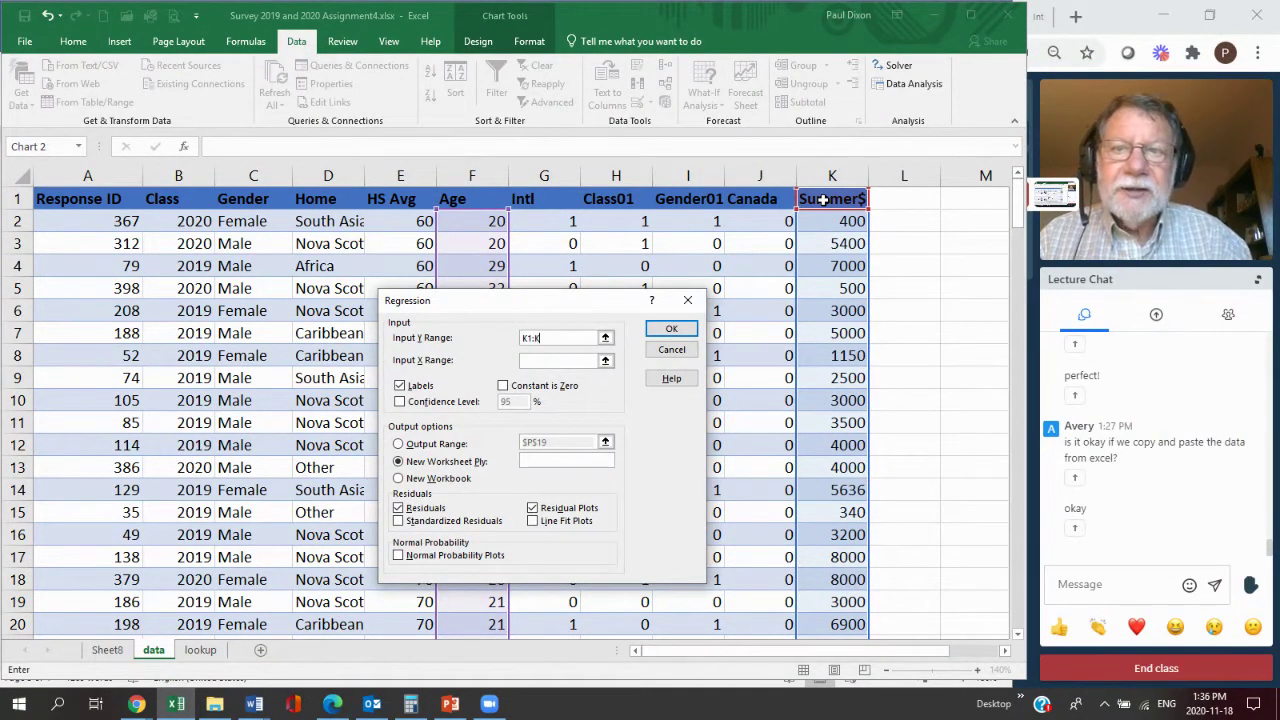
text(K18)
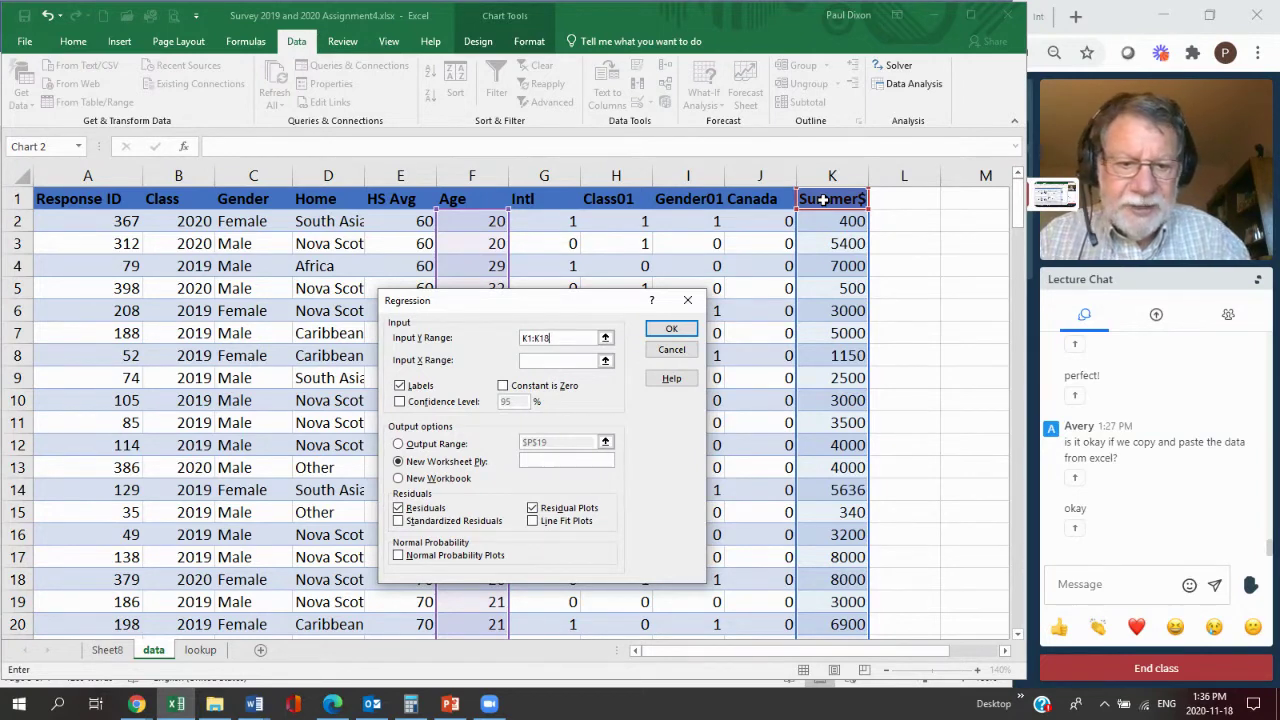
Run the regression with Y range K1:K180 and X range F1:F180, with labels, residuals and residual plots, on a new worksheet.
text(0)
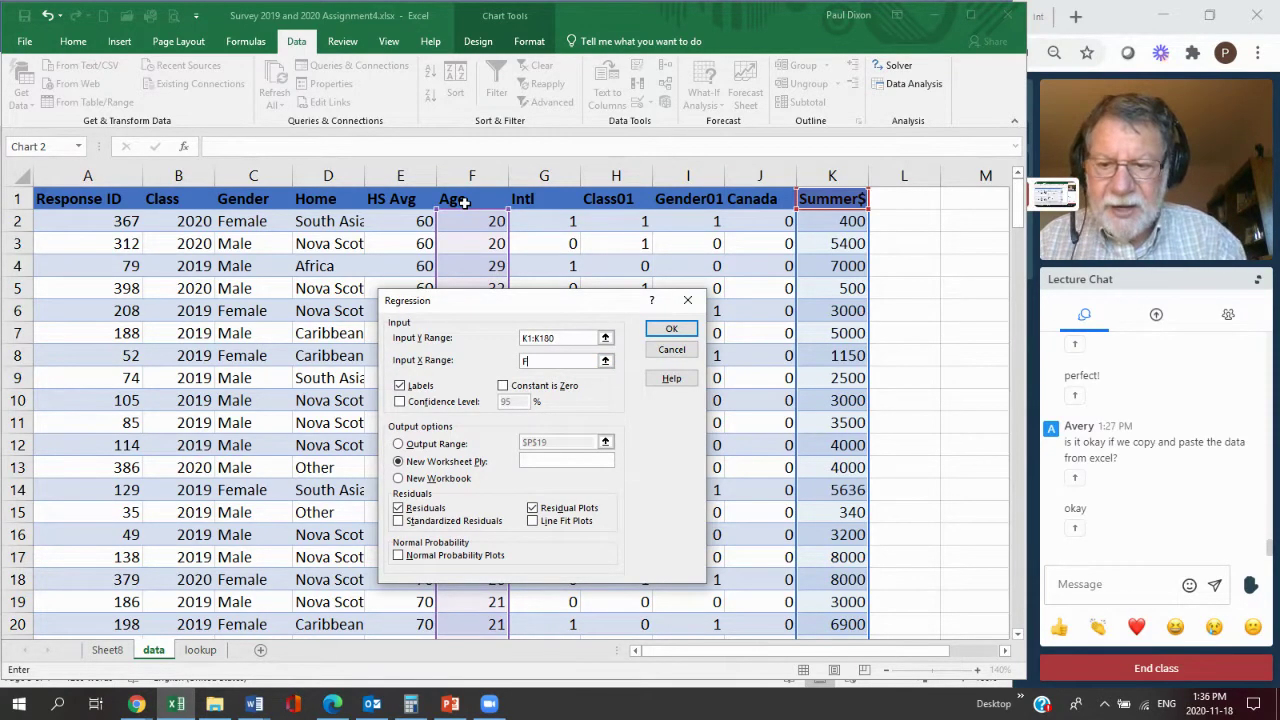
click(465, 203)
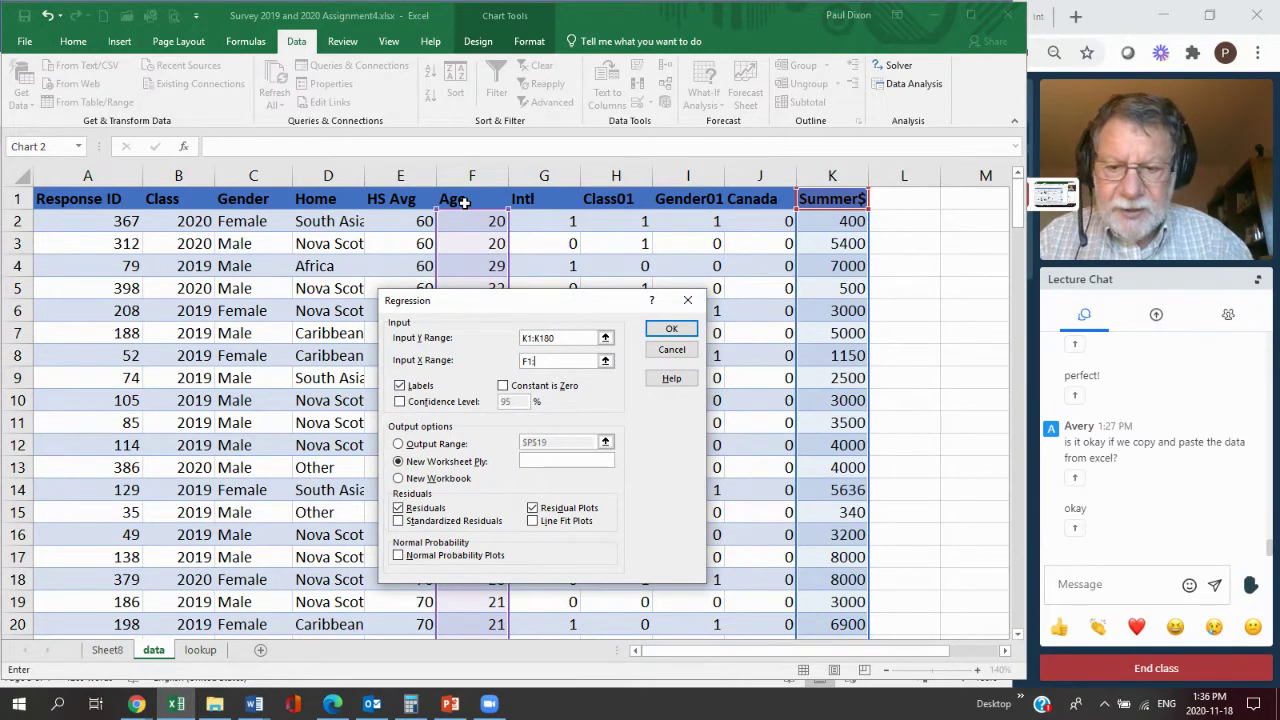
text(:F19)
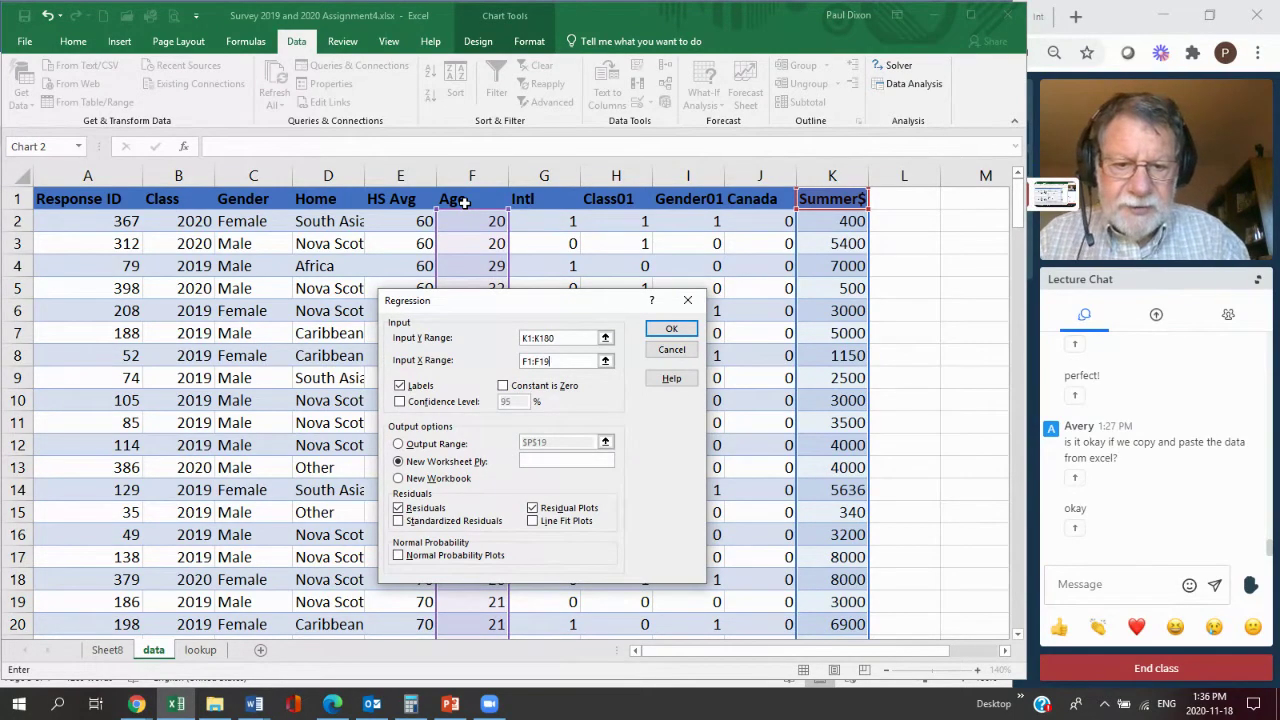
key(BackSpace)
text(80)
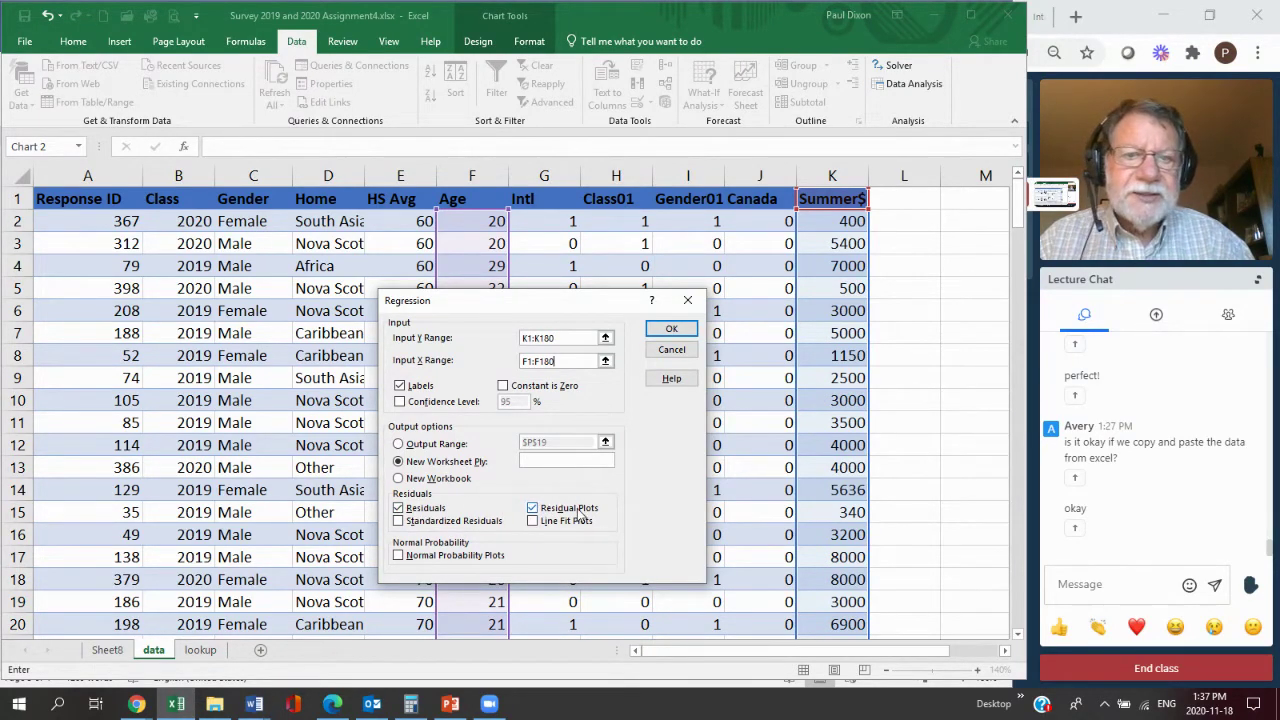
click(672, 330)
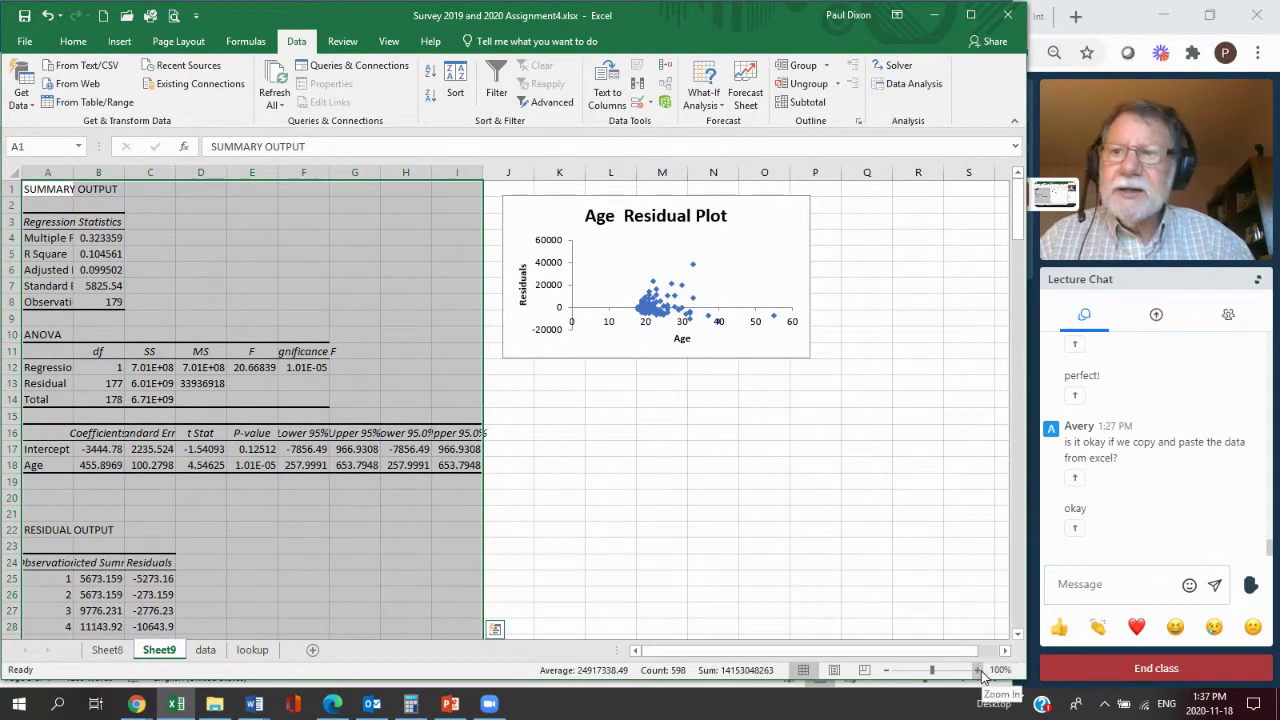
Copy the regression summary, ANOVA and coefficient tables in A1:C18 of the output sheet, without the residuals.
click(979, 672)
click(979, 672)
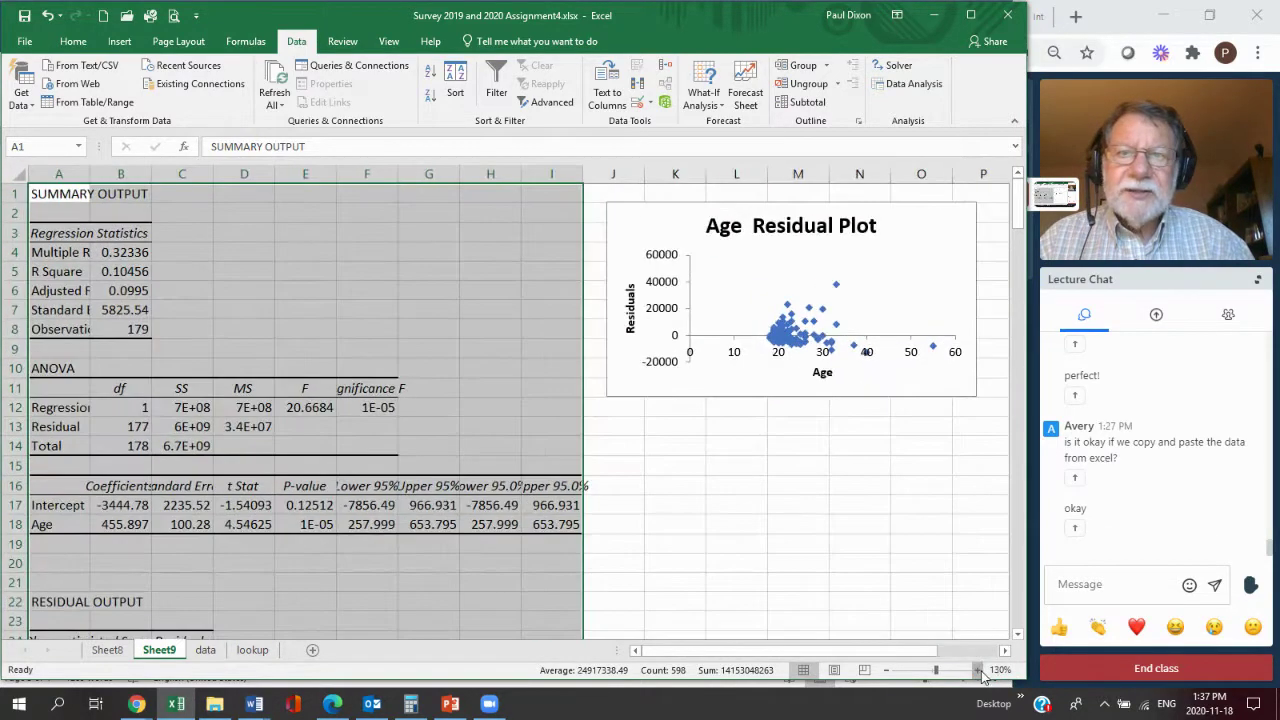
click(979, 672)
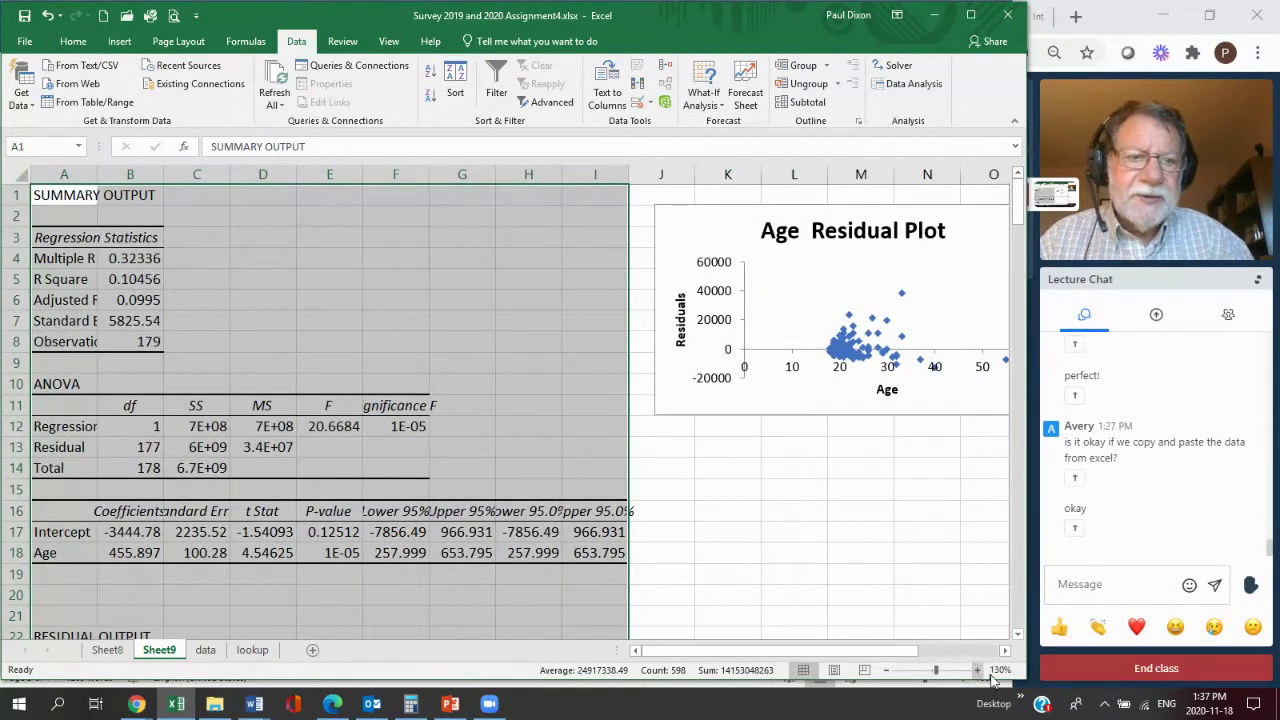
click(979, 672)
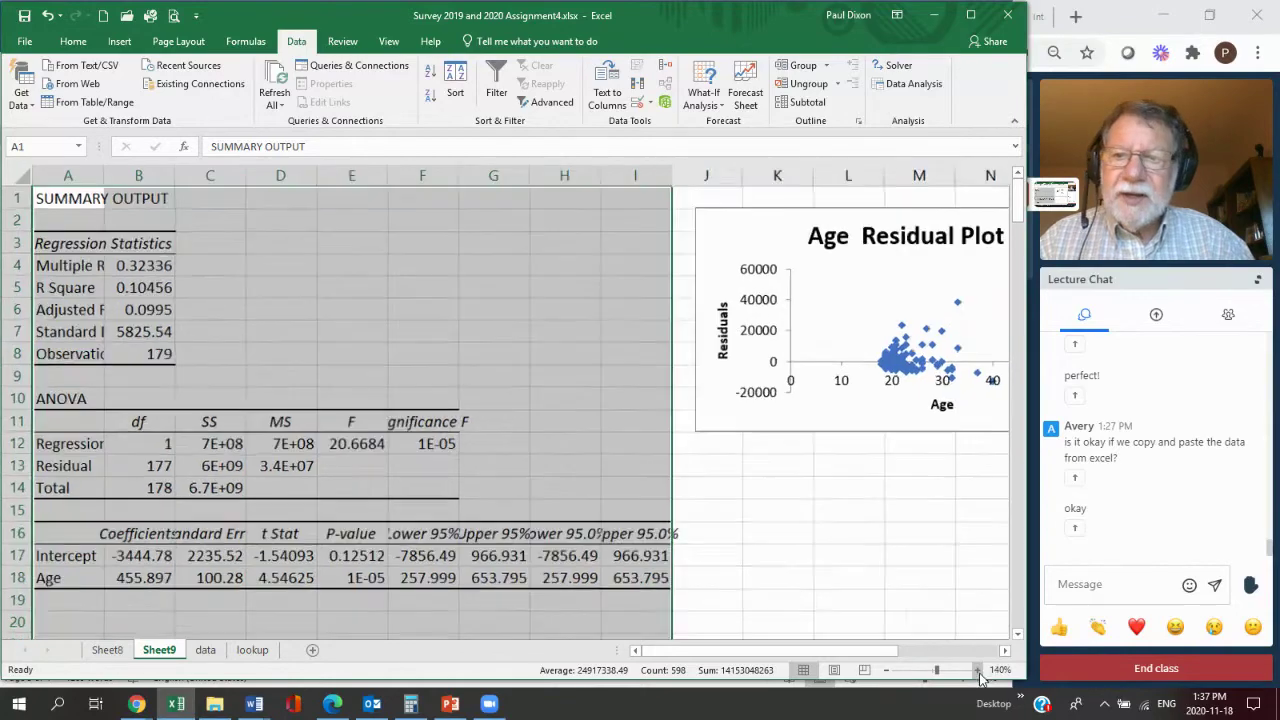
click(979, 672)
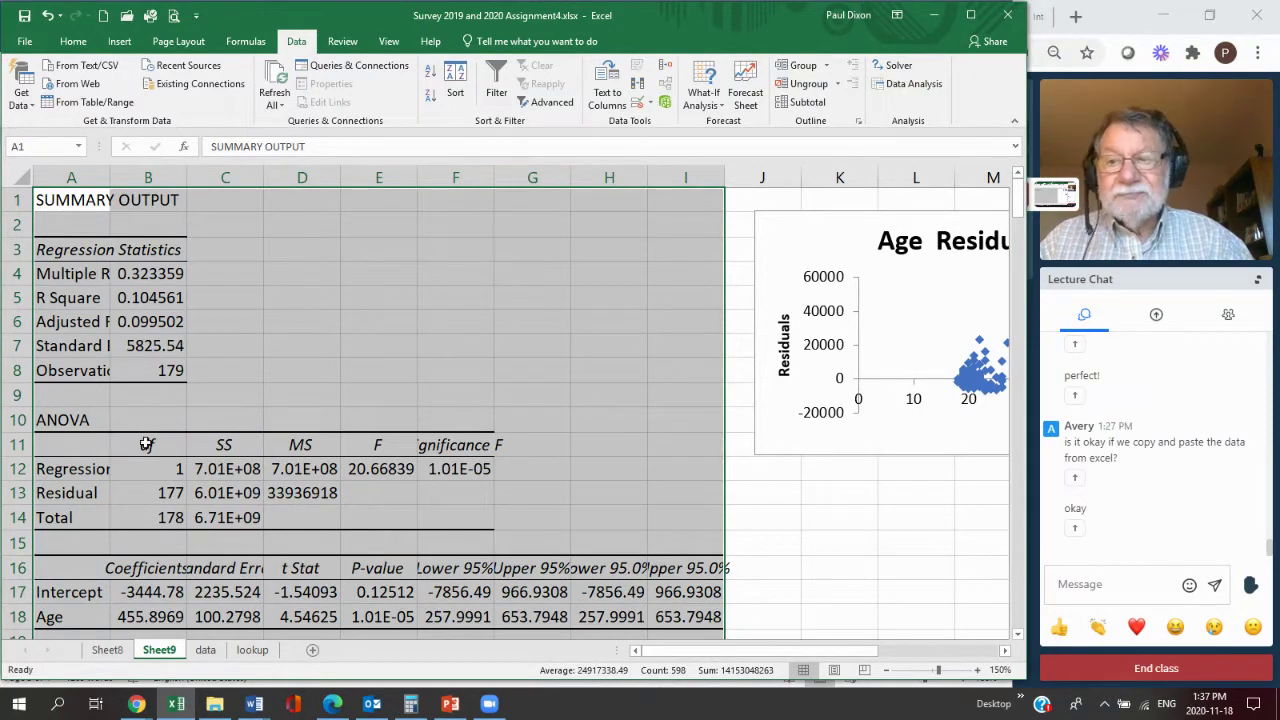
click(56, 198)
drag(137, 195, 220, 397)
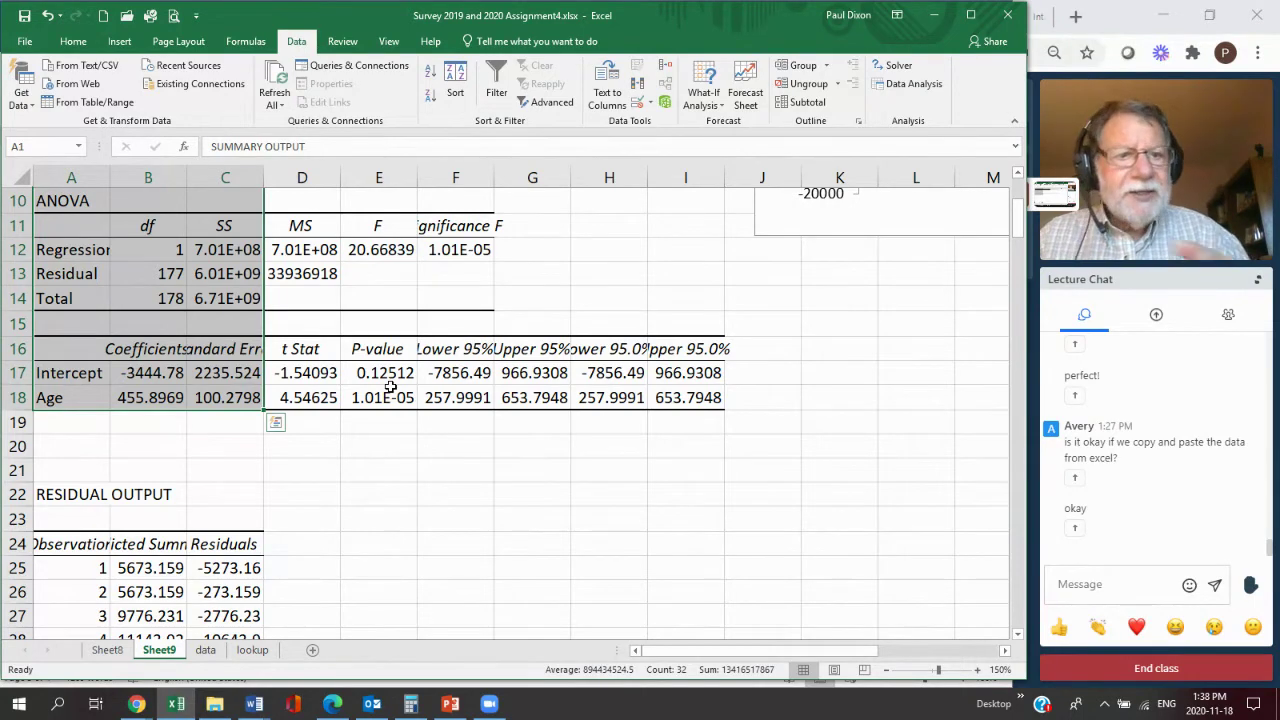
key(ctrl+c)
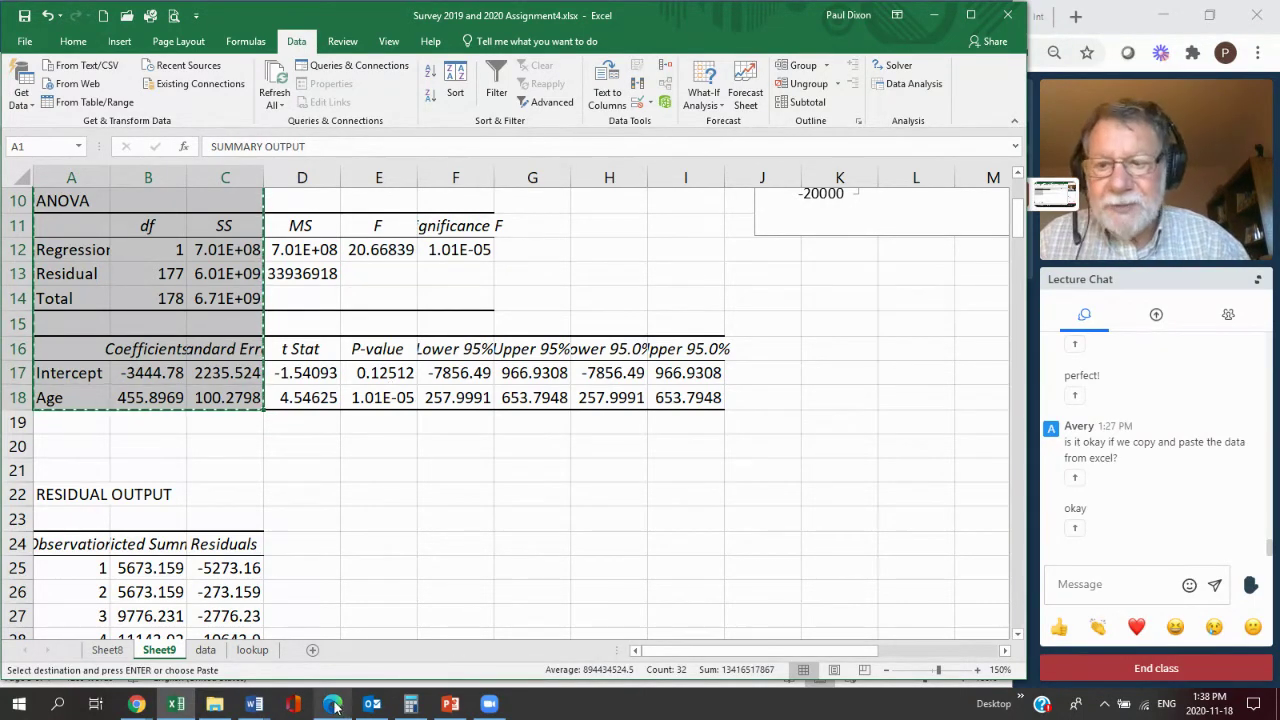
Switch to the Assignment 4 document in Word and paste the copied regression tables under question d.
mouse_move(255, 706)
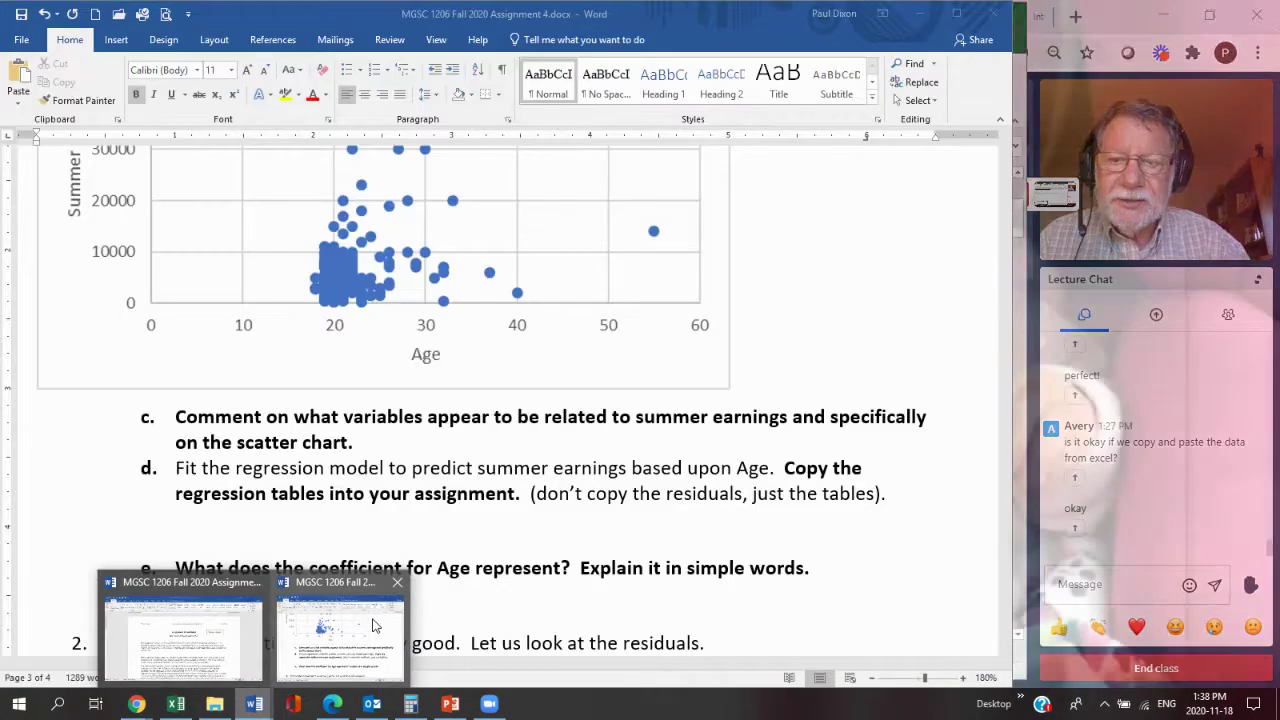
click(328, 621)
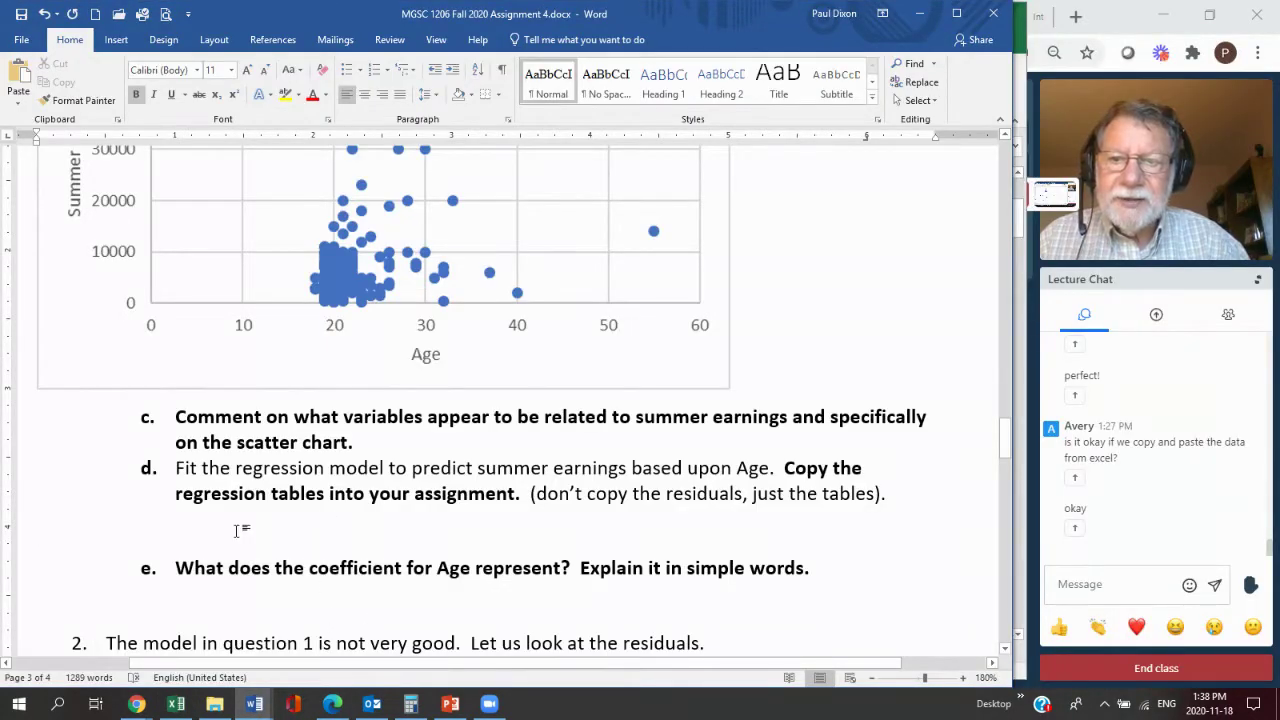
key(ctrl+v)
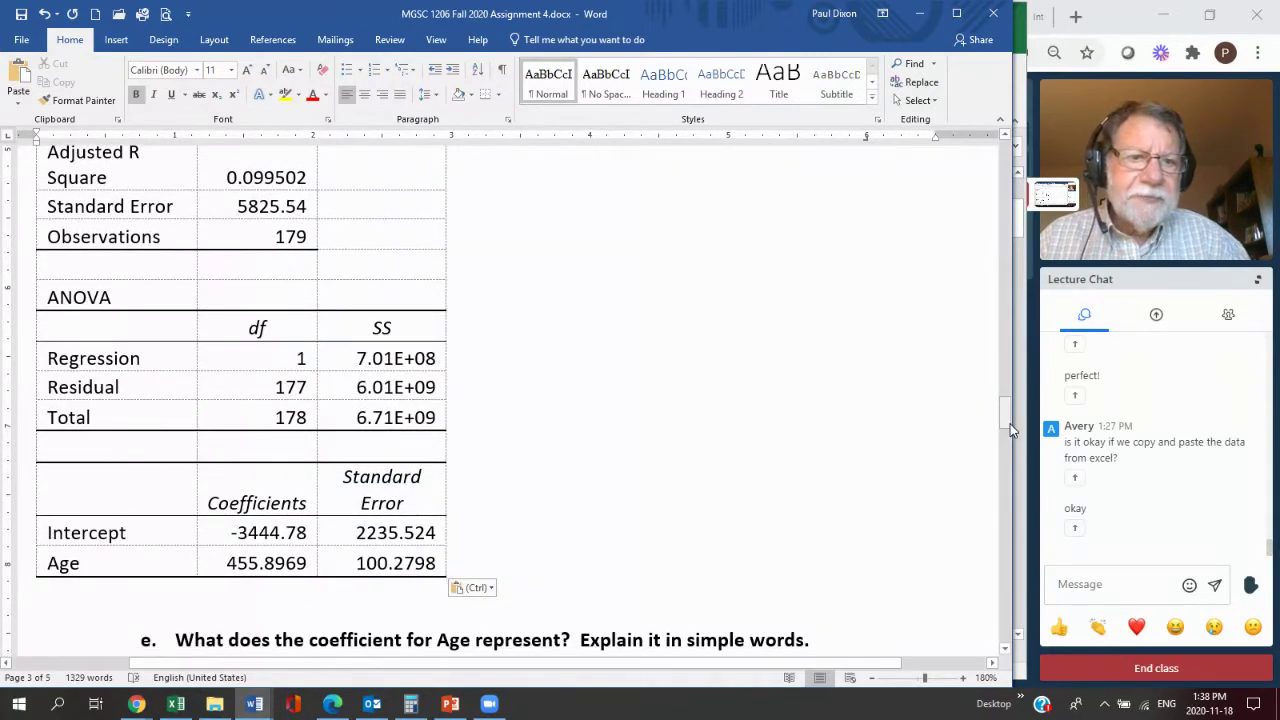
Add a line below the pasted tables with the regression equation "Summer$ = -3444.78 + 445.90Age".
drag(1008, 428, 1007, 405)
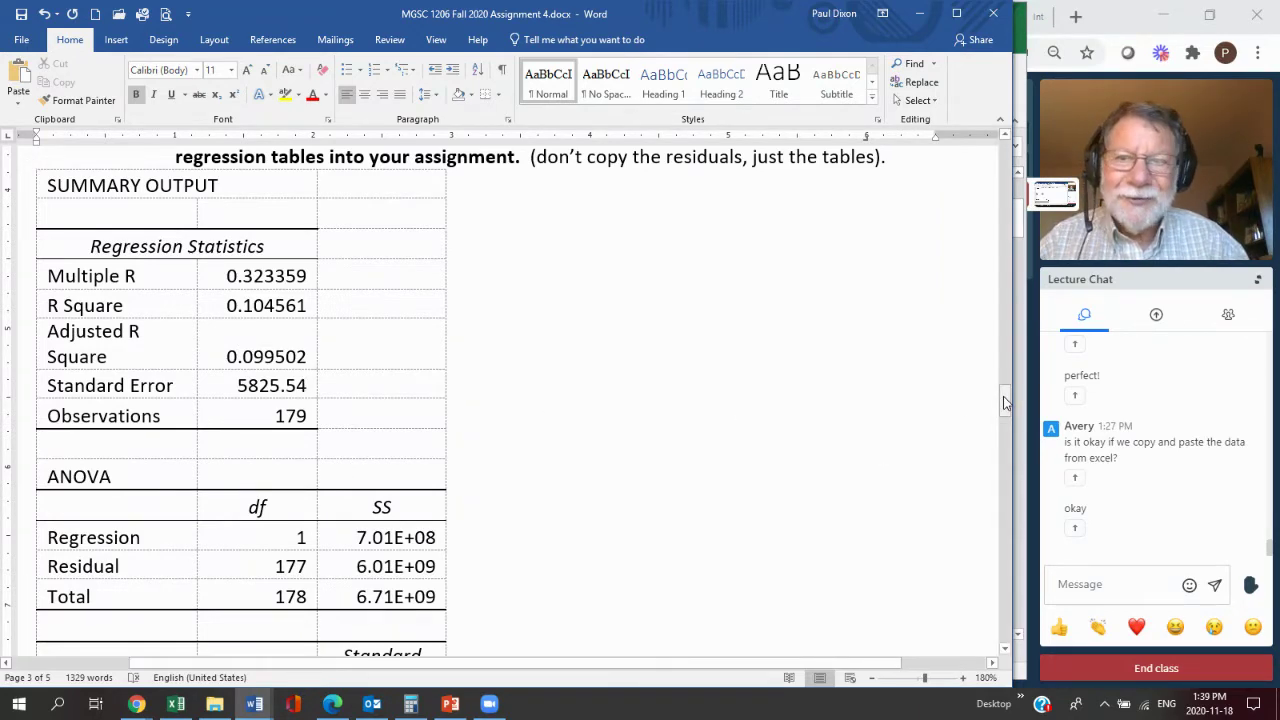
mouse_move(1004, 396)
mouse_down()
mouse_move(1007, 426)
mouse_move(1005, 414)
mouse_up()
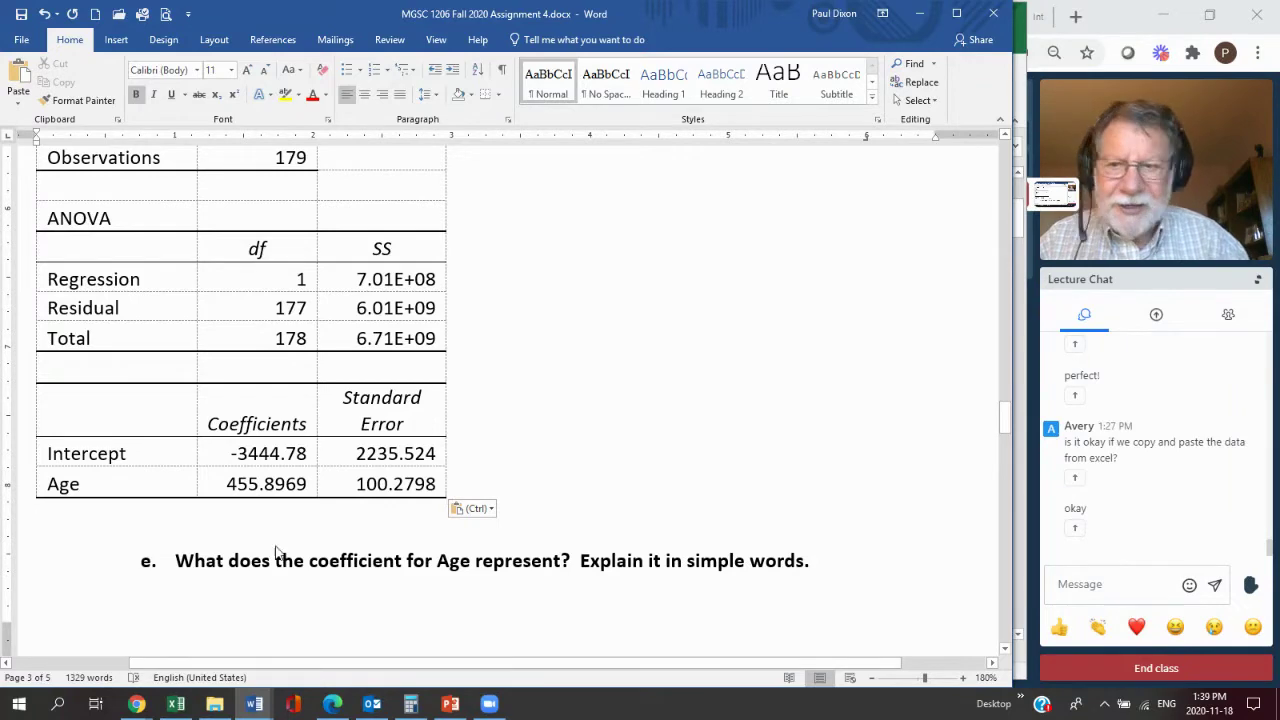
key(Return)
key(Up)
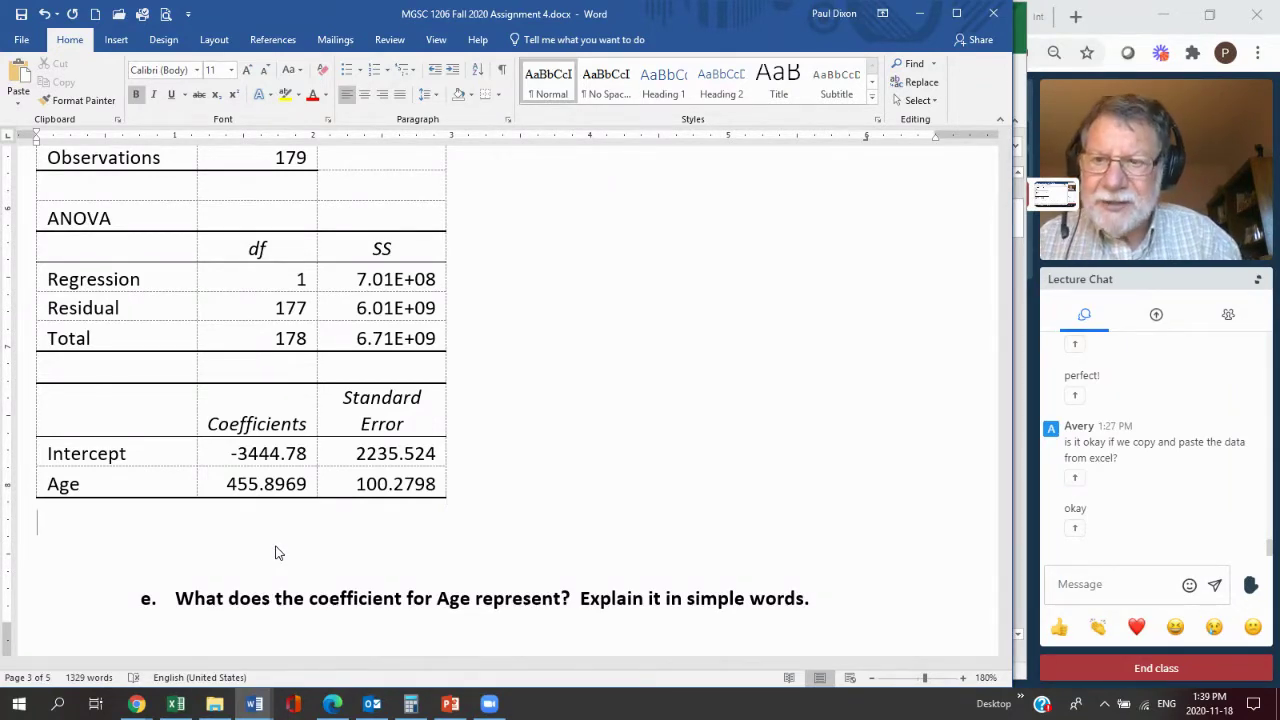
text(S)
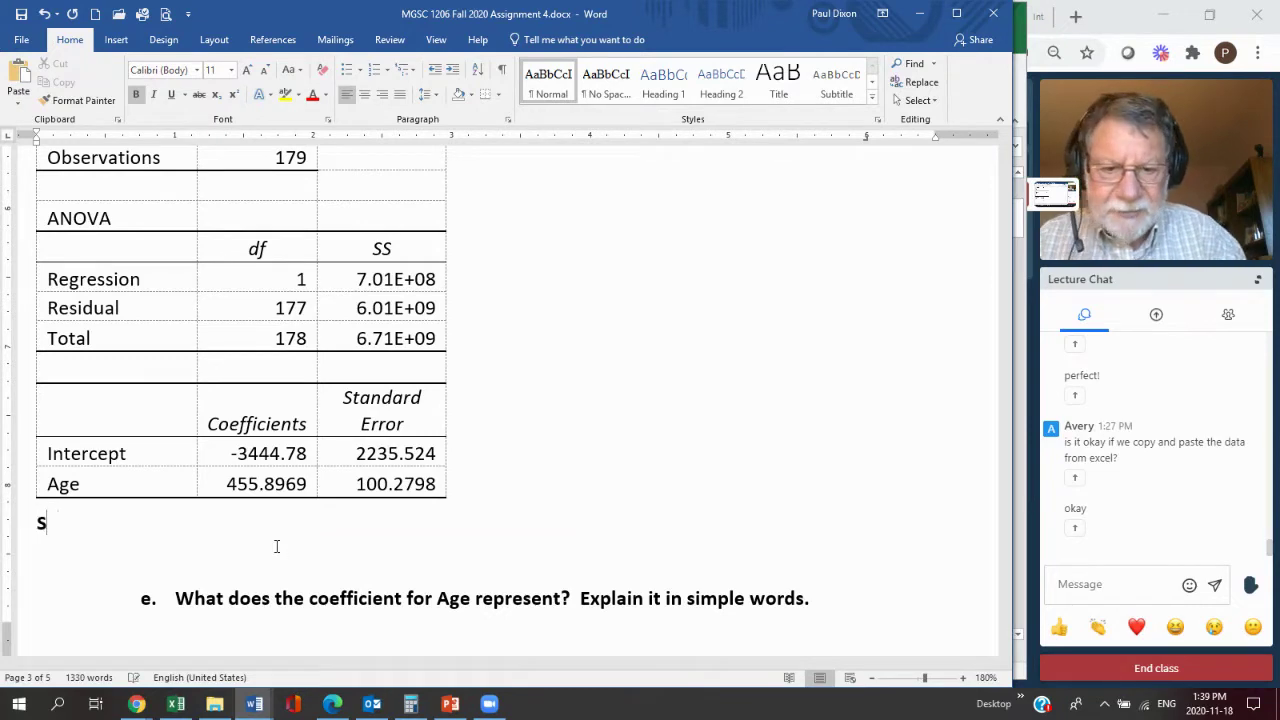
text(ummer$ )
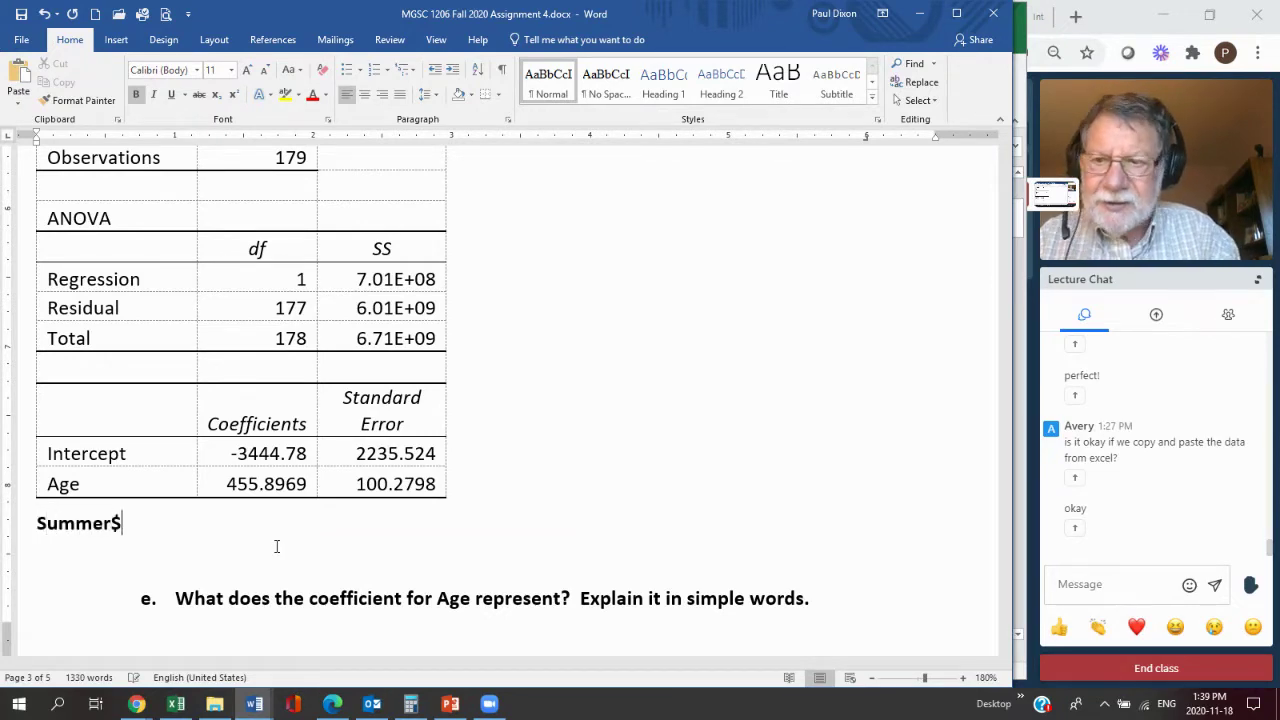
text(= )
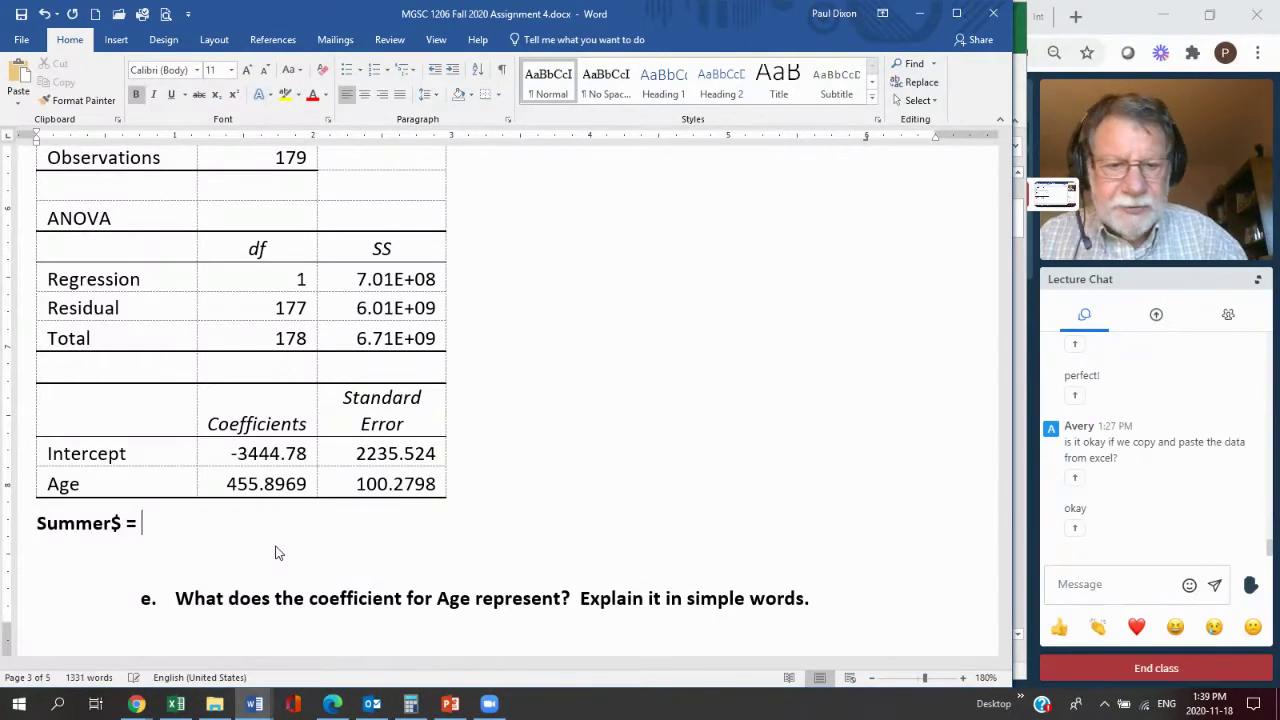
text(-34)
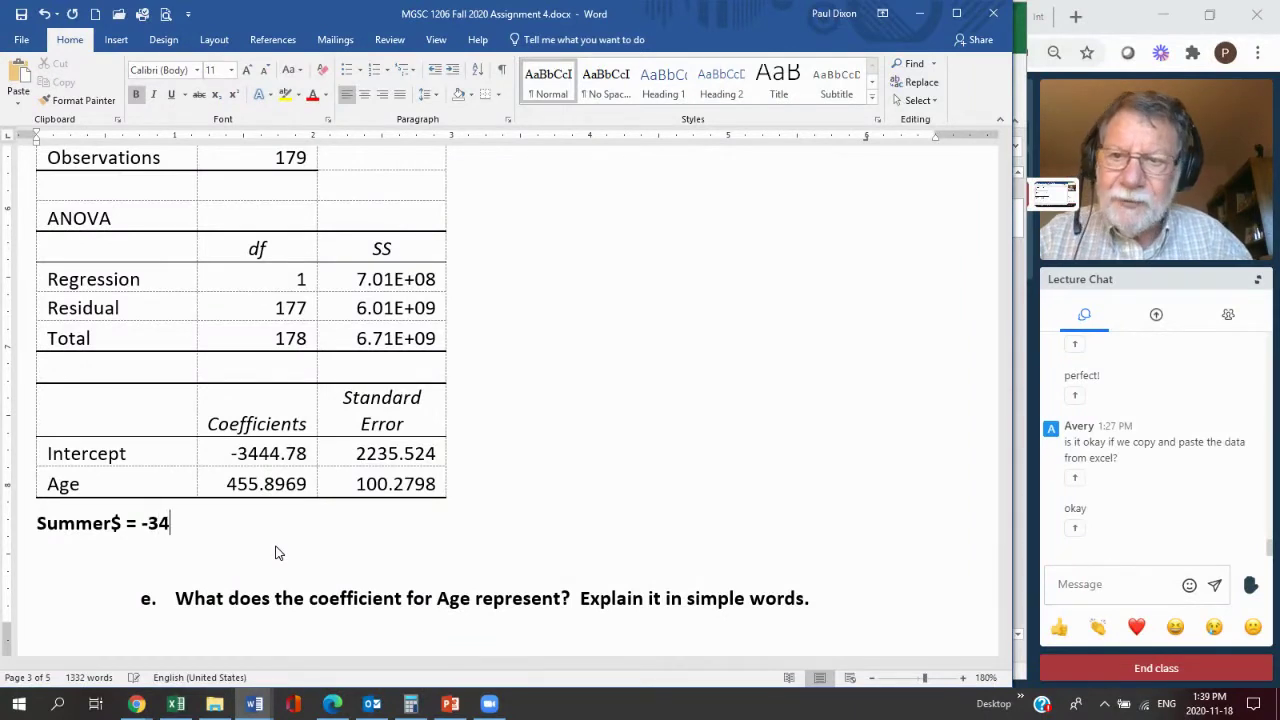
text(44)
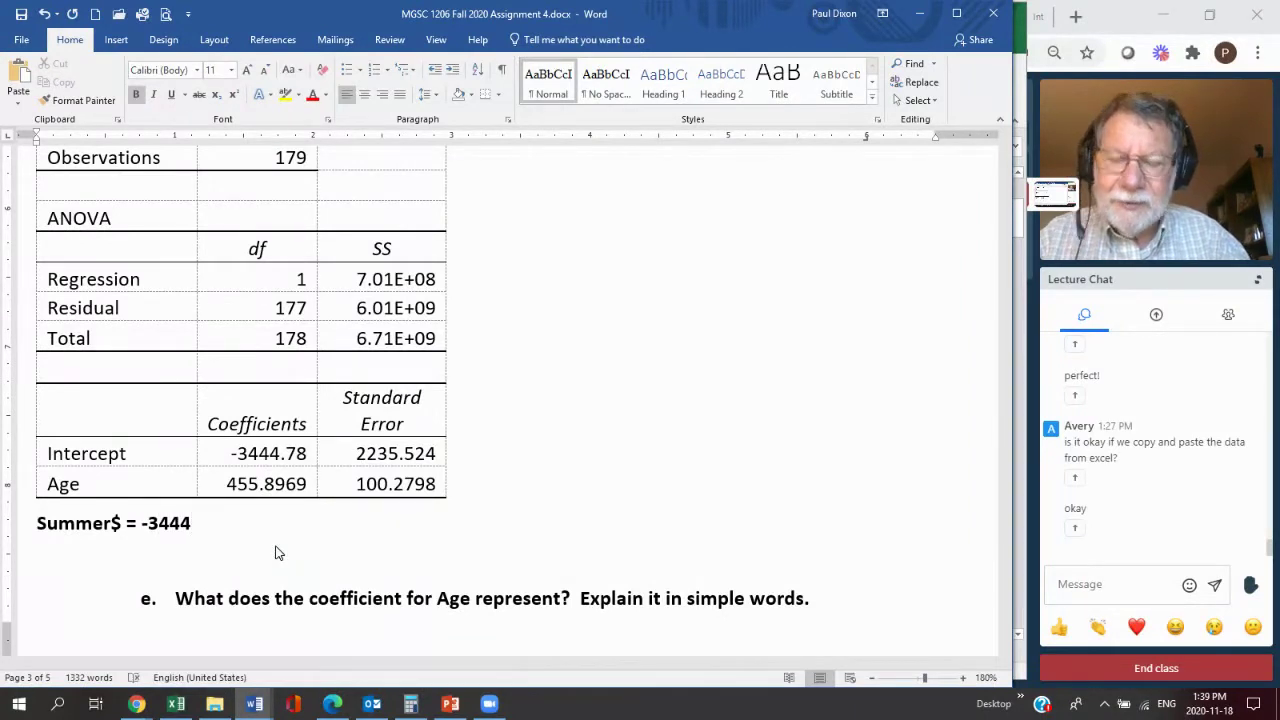
text(.78)
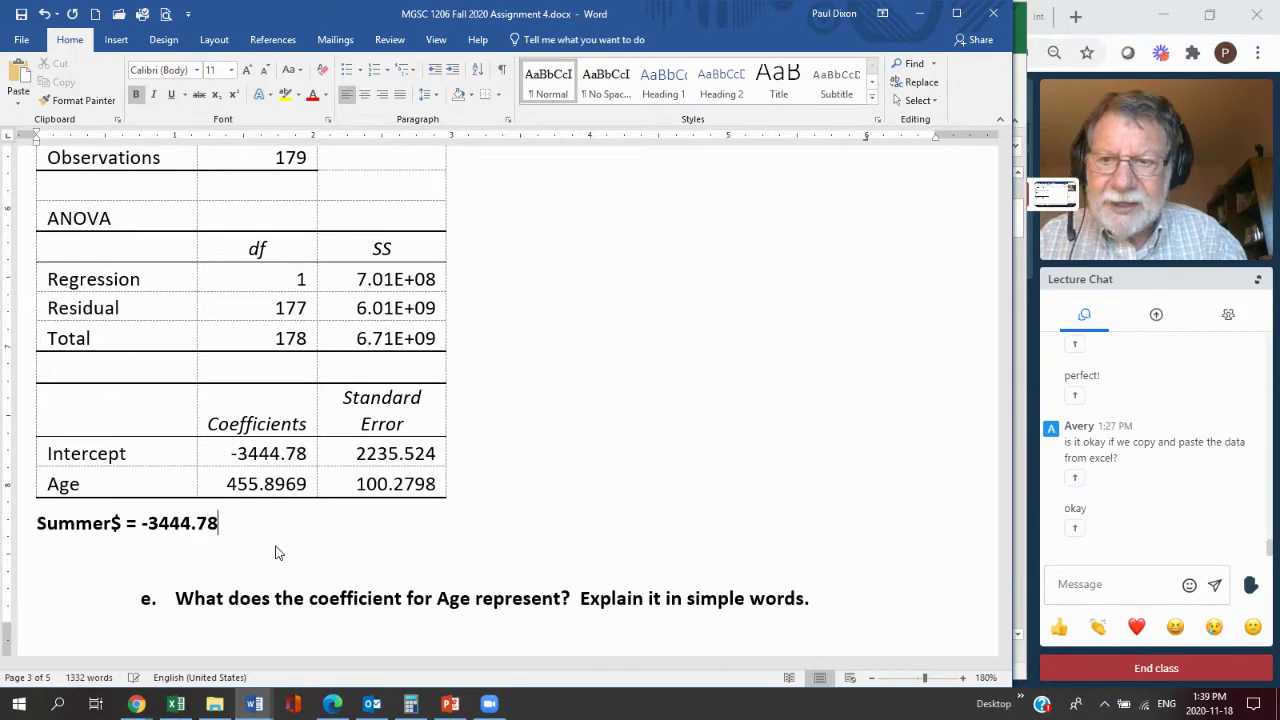
text( + )
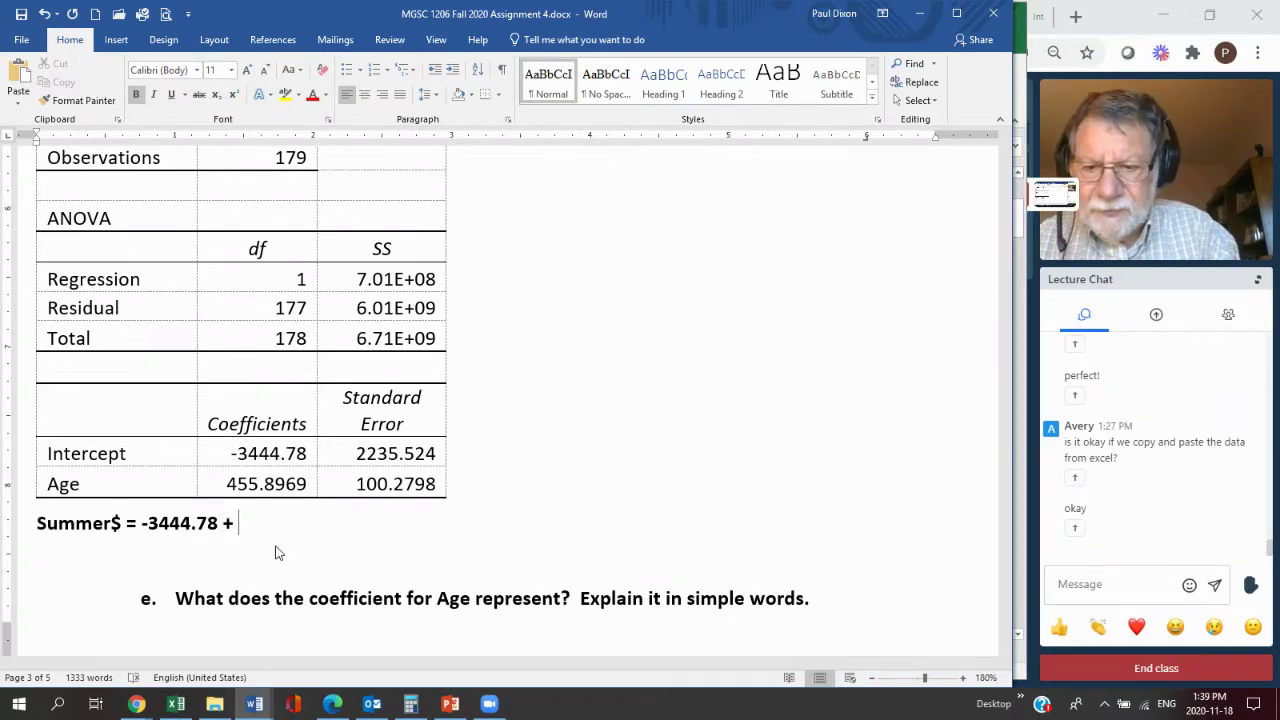
text(445)
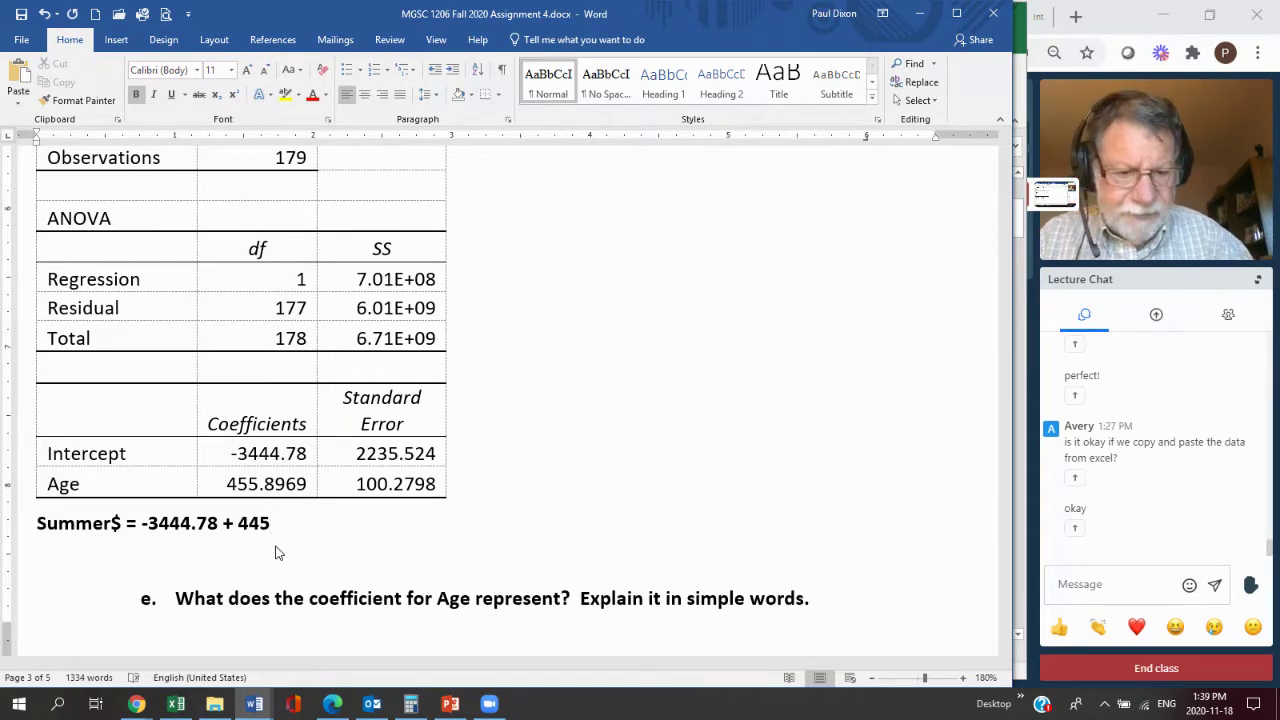
text(.90)
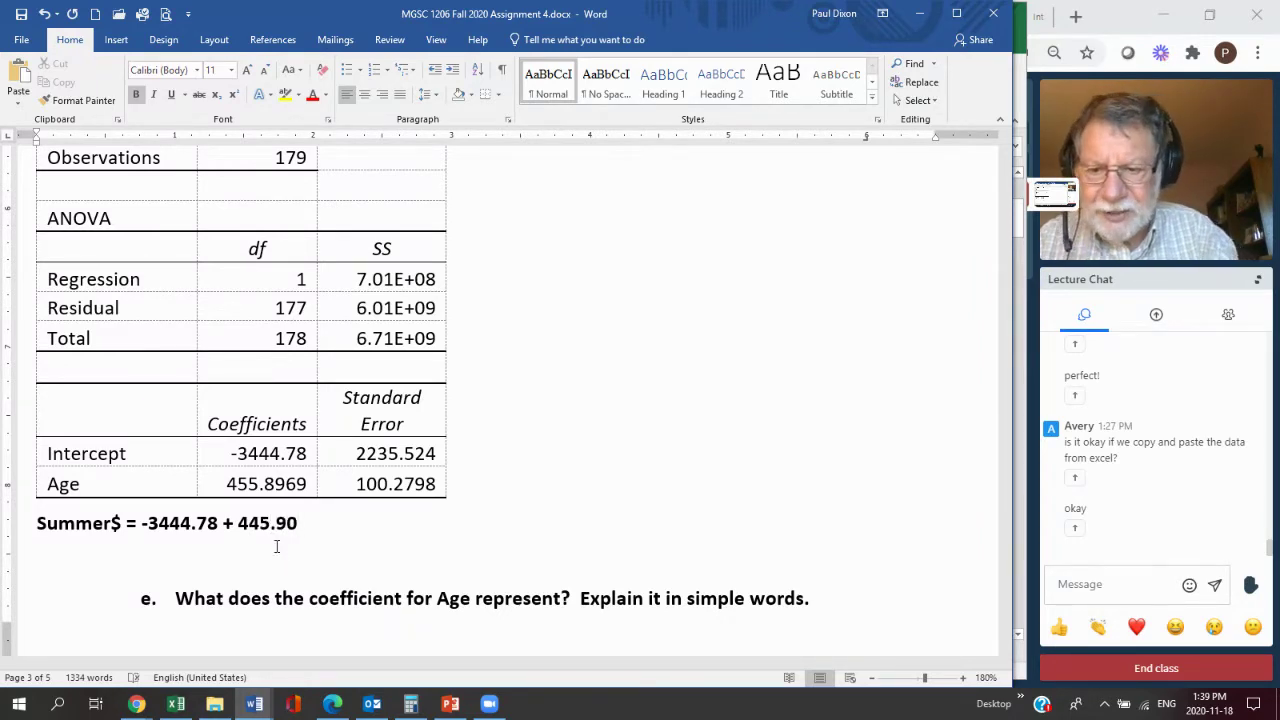
text(Age)
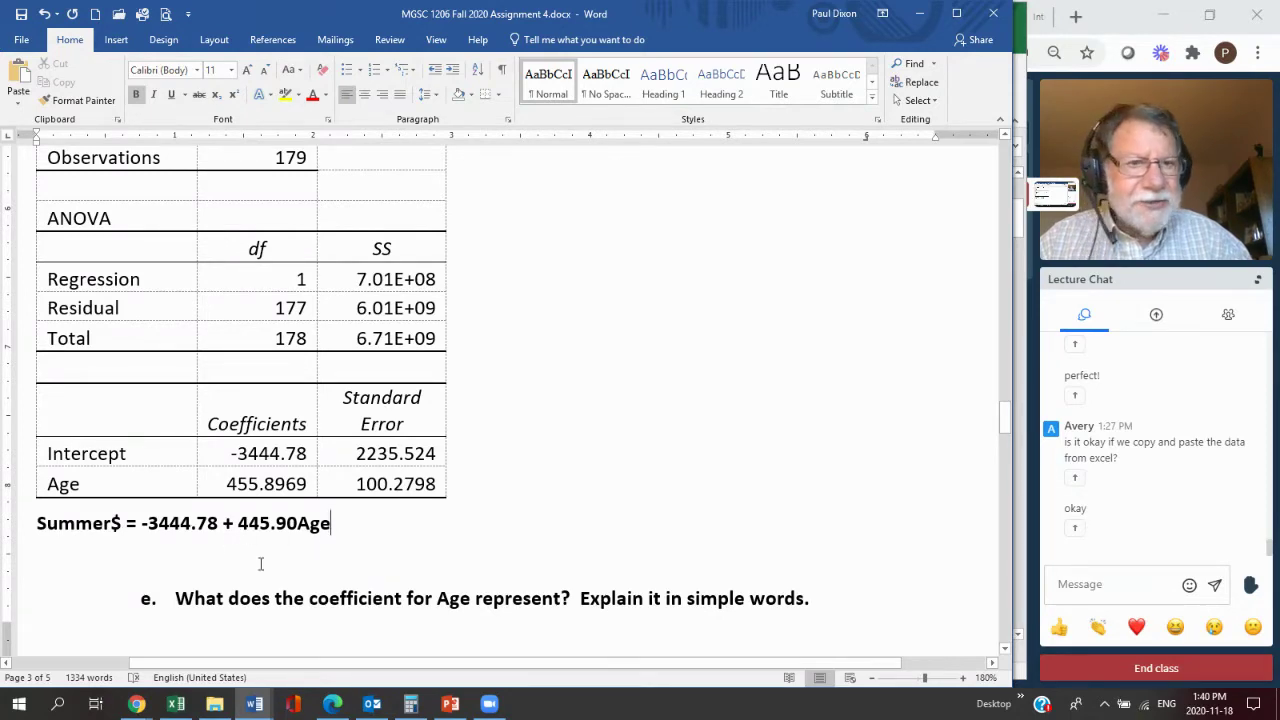
In Excel's data sheet, give the age and summer earnings scatter chart the quick layout with linear trendline, equation and R², and delete its legend.
click(178, 708)
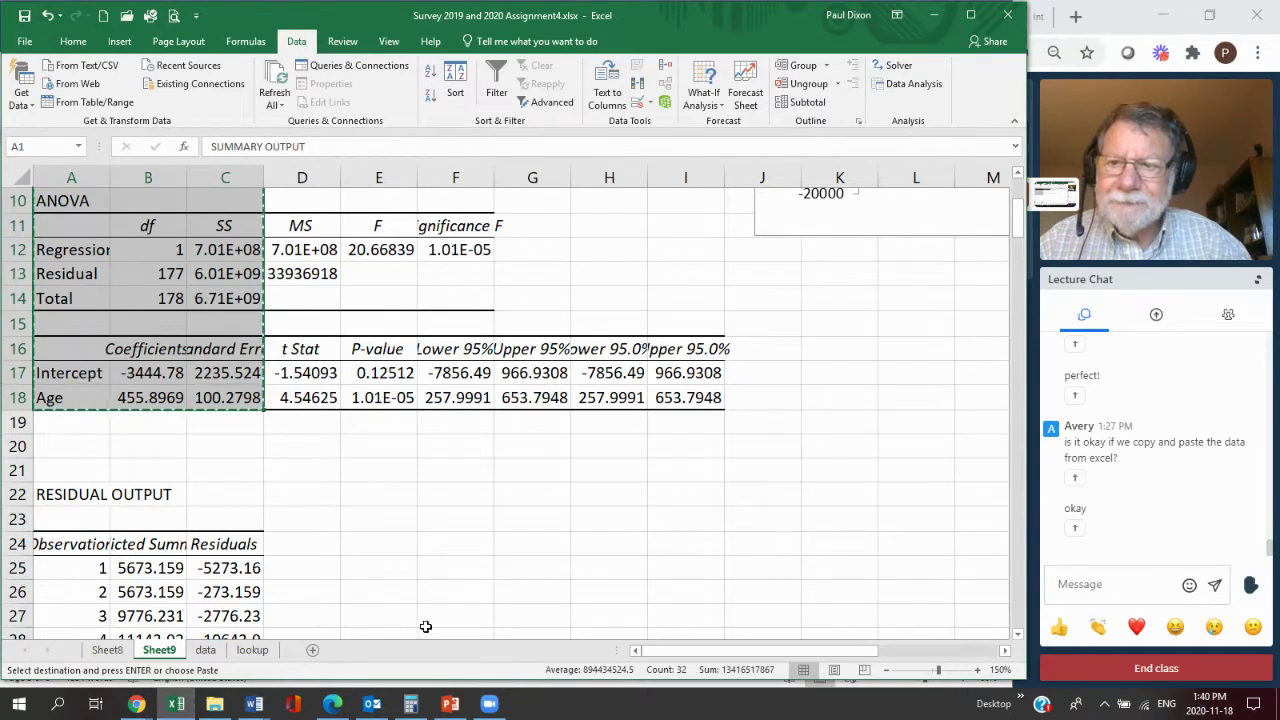
click(202, 651)
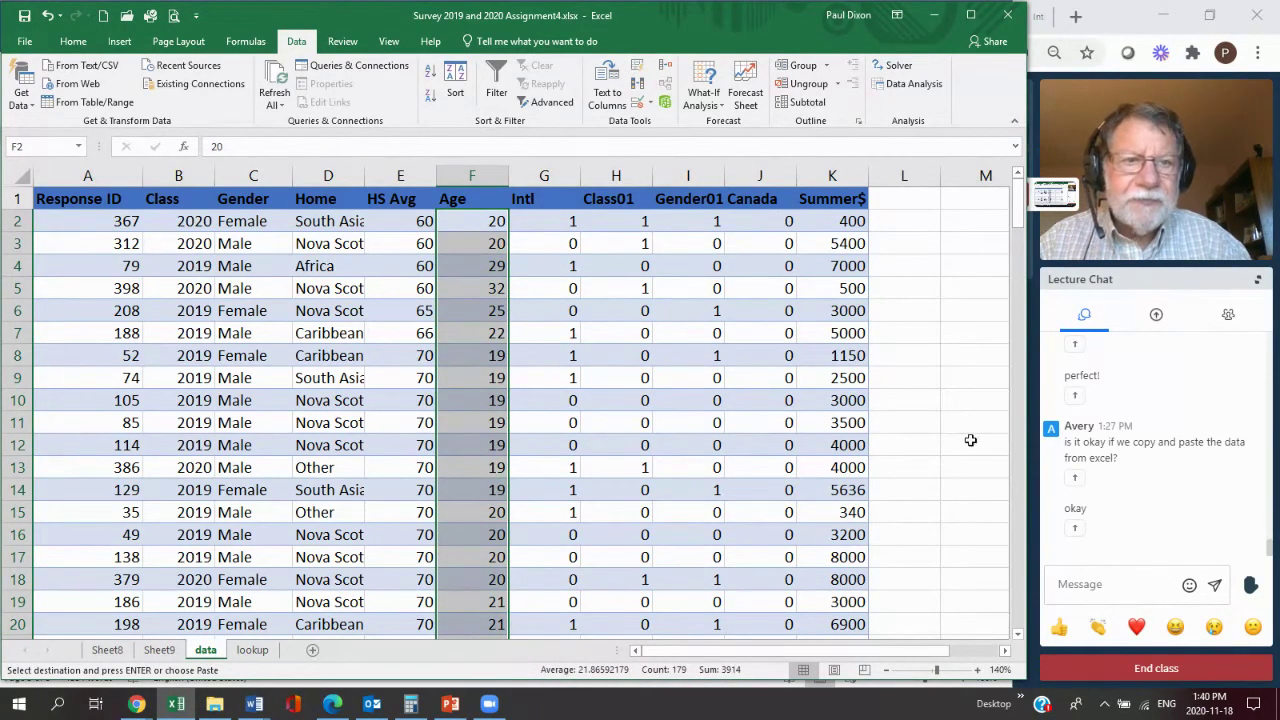
drag(1022, 213, 1027, 595)
drag(1027, 605, 1027, 606)
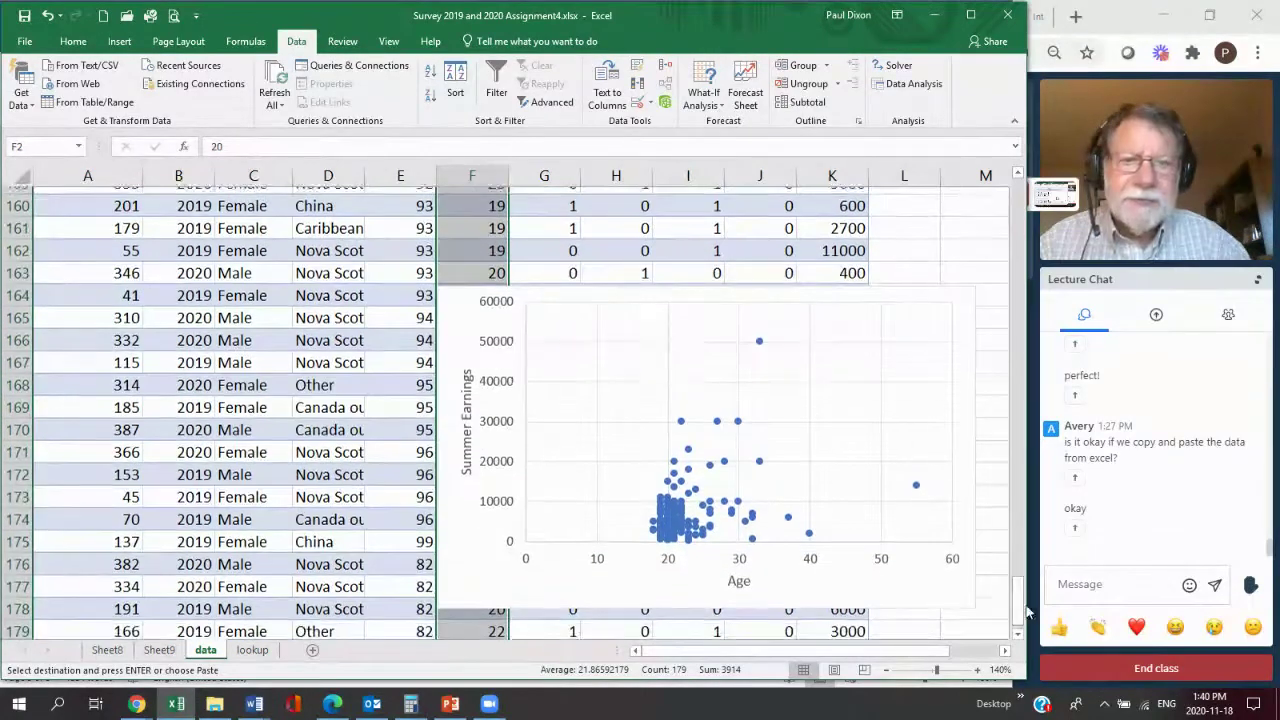
click(894, 321)
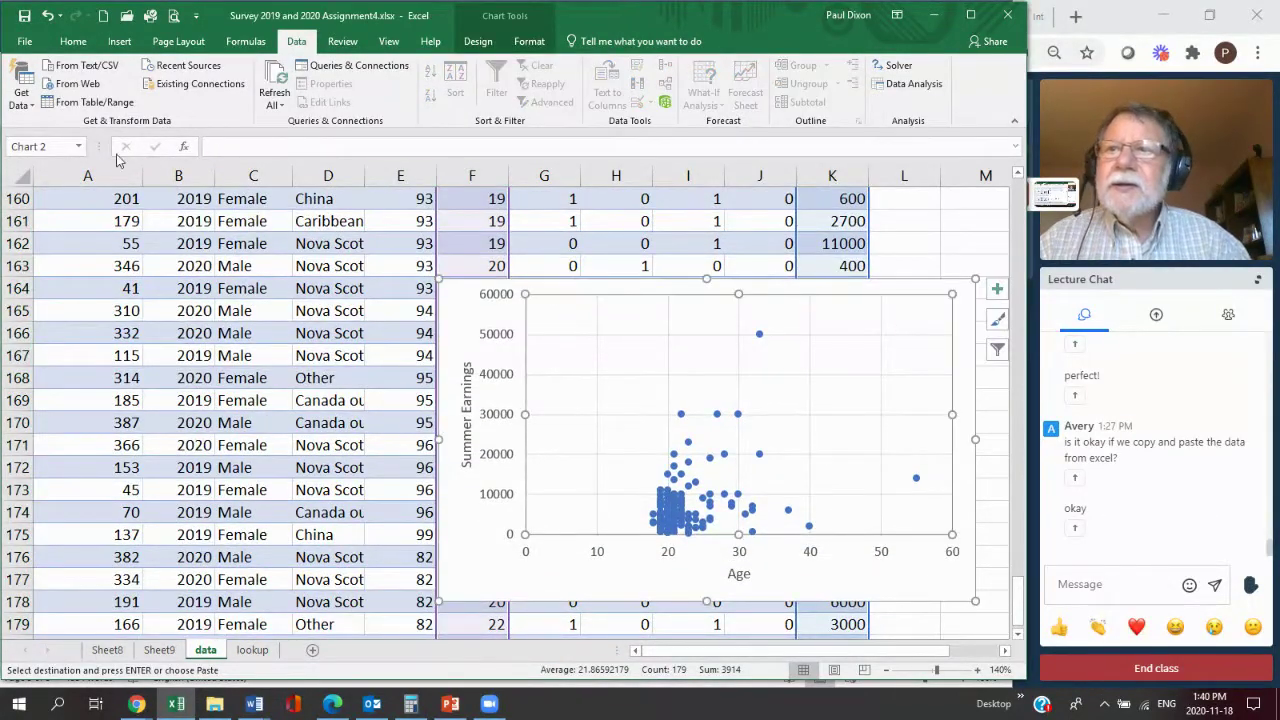
click(479, 41)
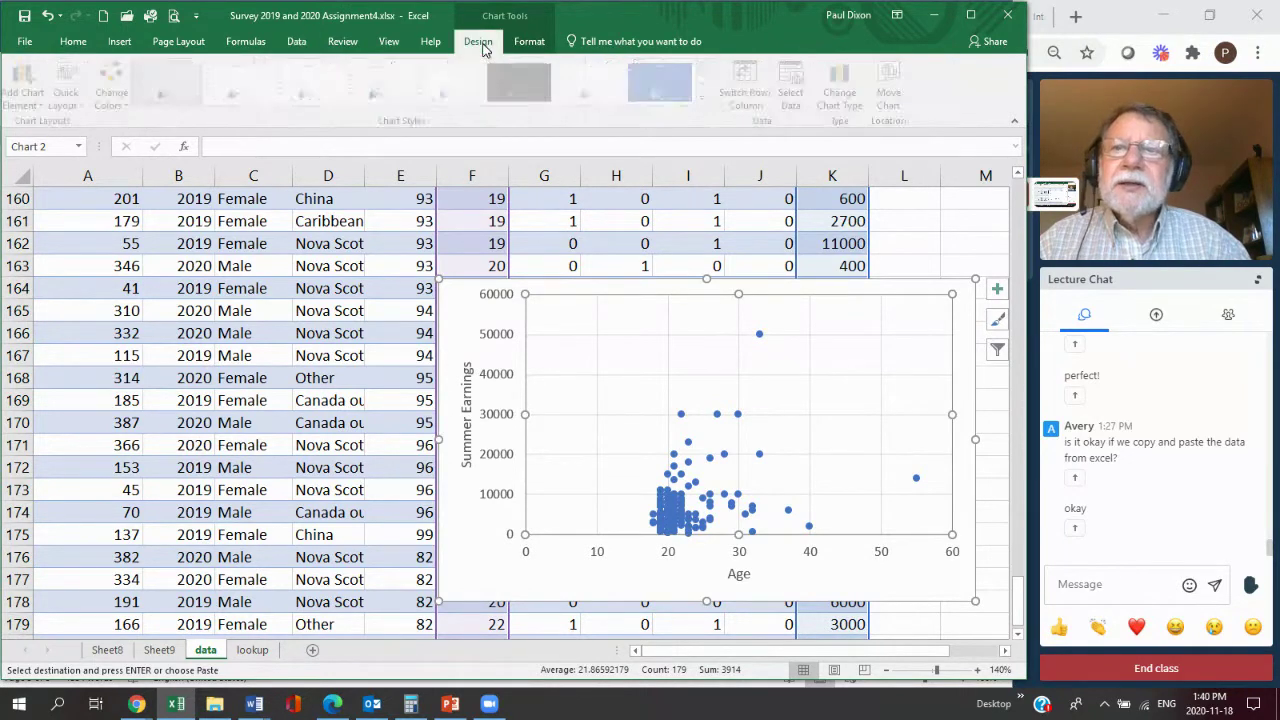
click(72, 90)
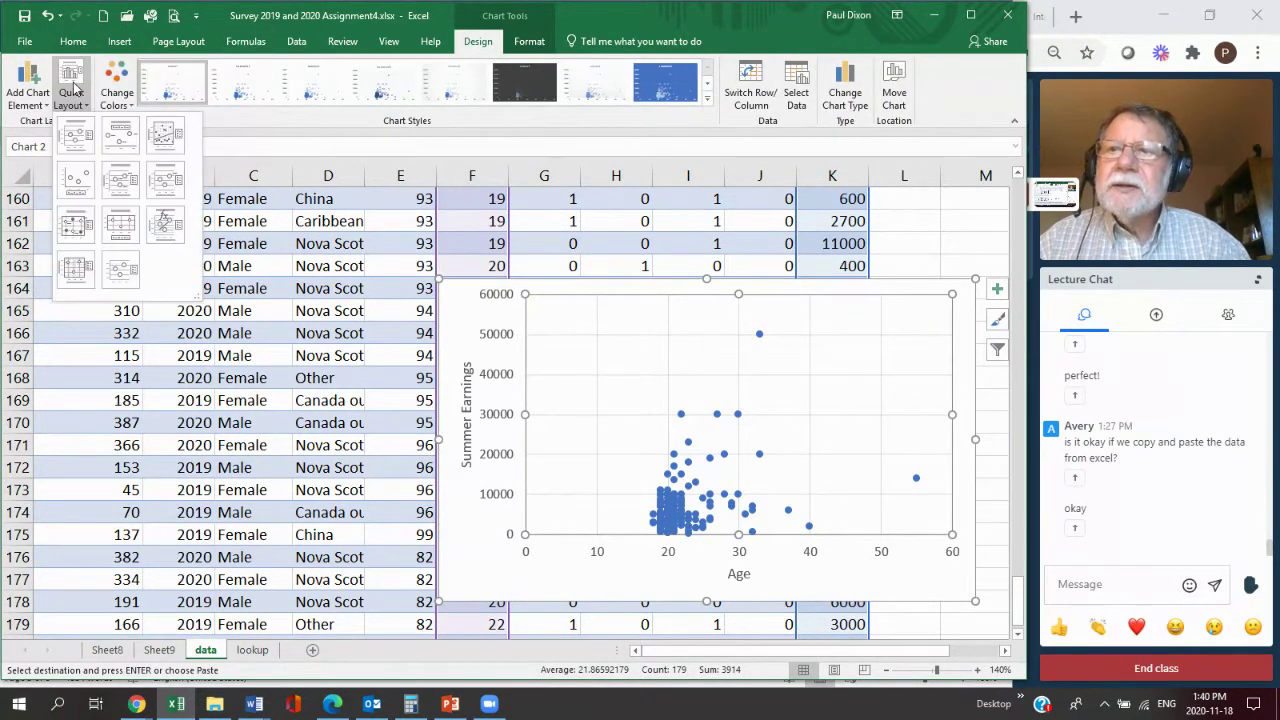
click(165, 225)
click(850, 452)
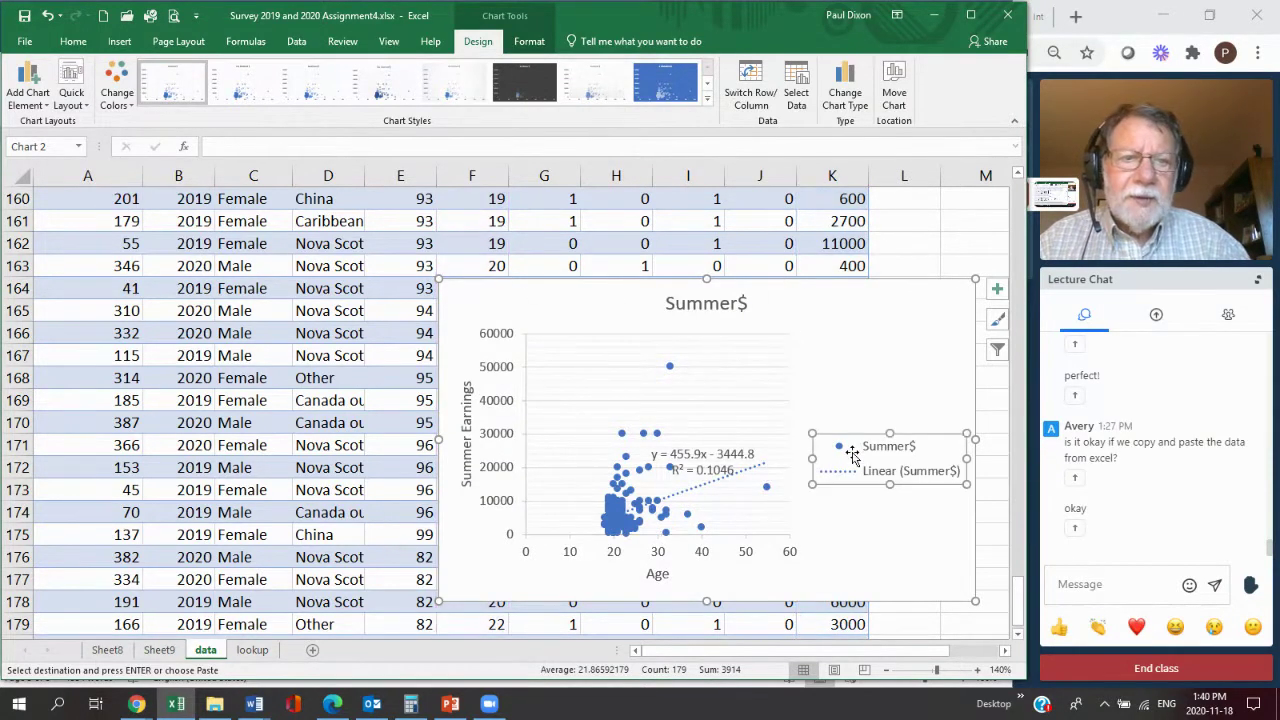
key(Delete)
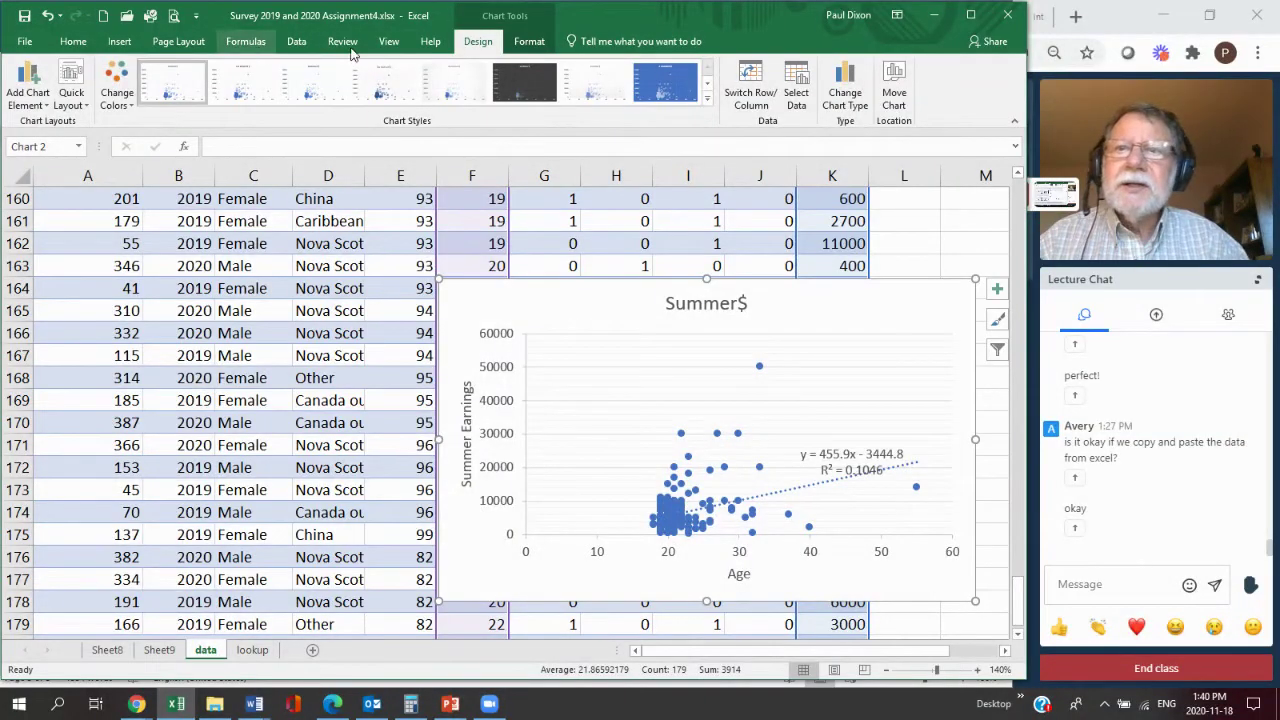
Draw a straight line about 9.47 cm wide over the trendline, extending it past the vertical axis, and give it a thick orange outline.
click(538, 43)
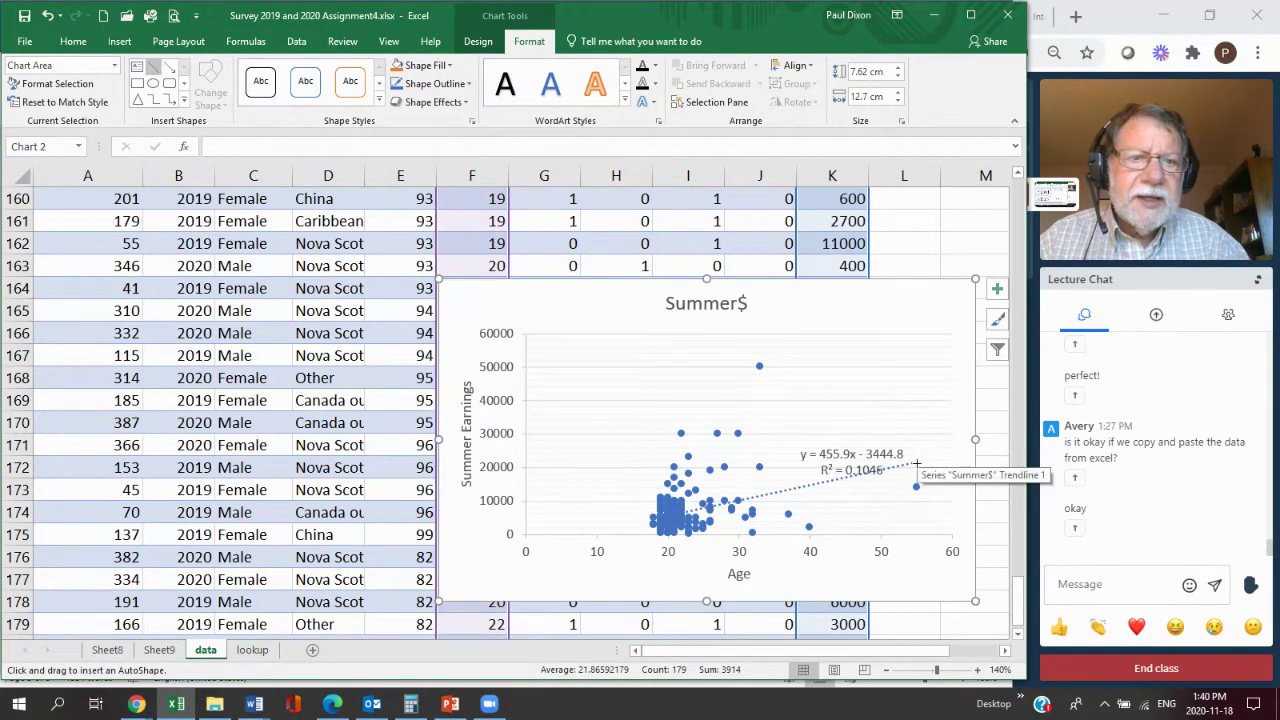
mouse_move(914, 462)
mouse_down()
mouse_move(515, 542)
mouse_move(520, 560)
mouse_move(516, 545)
mouse_up()
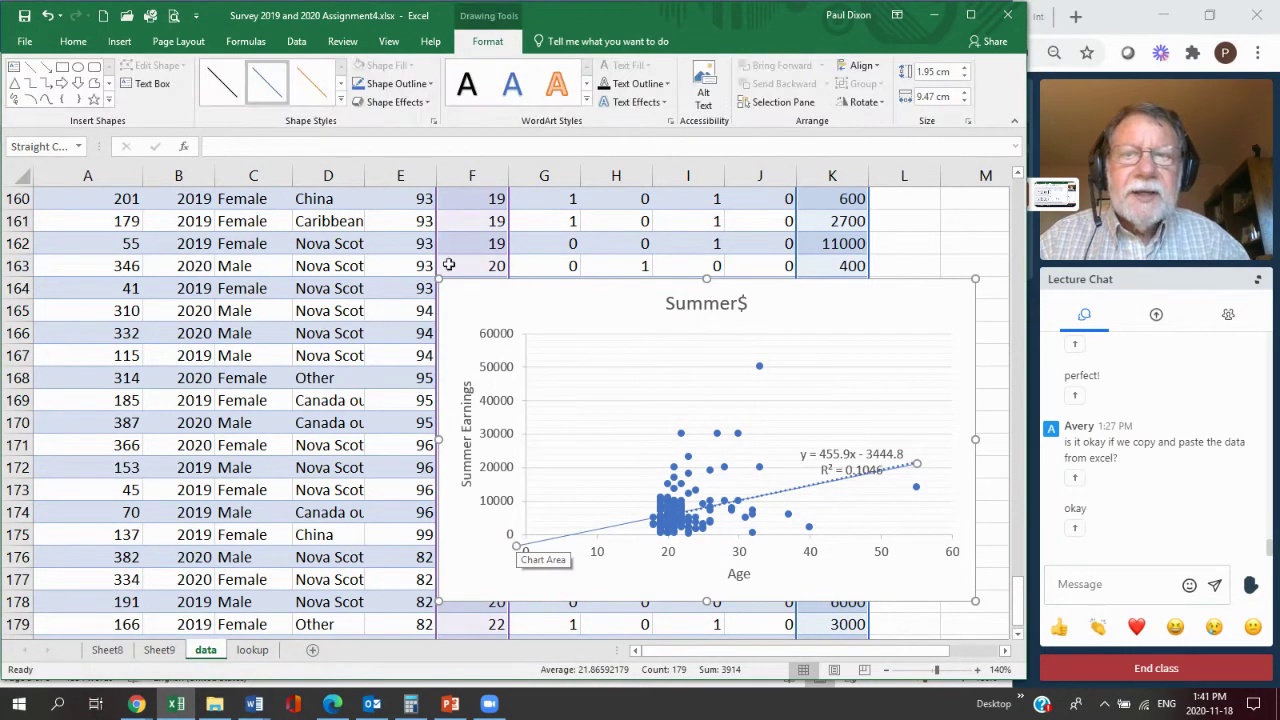
click(316, 87)
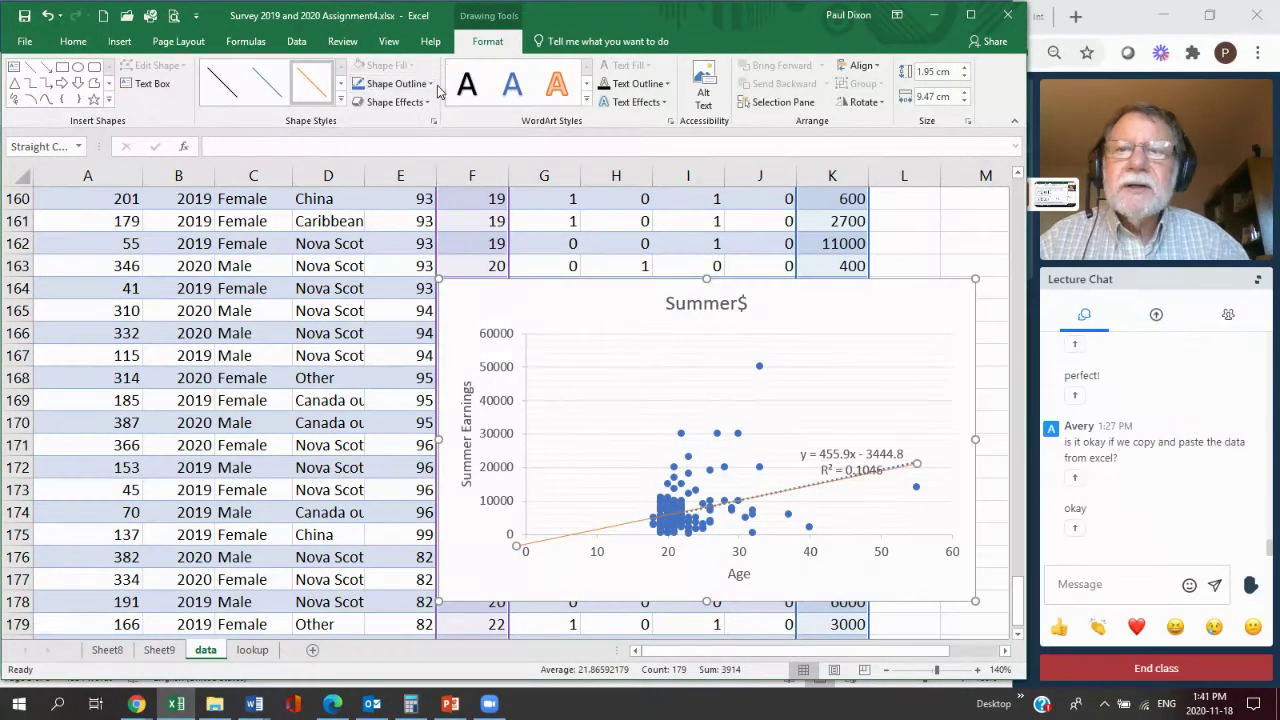
click(430, 86)
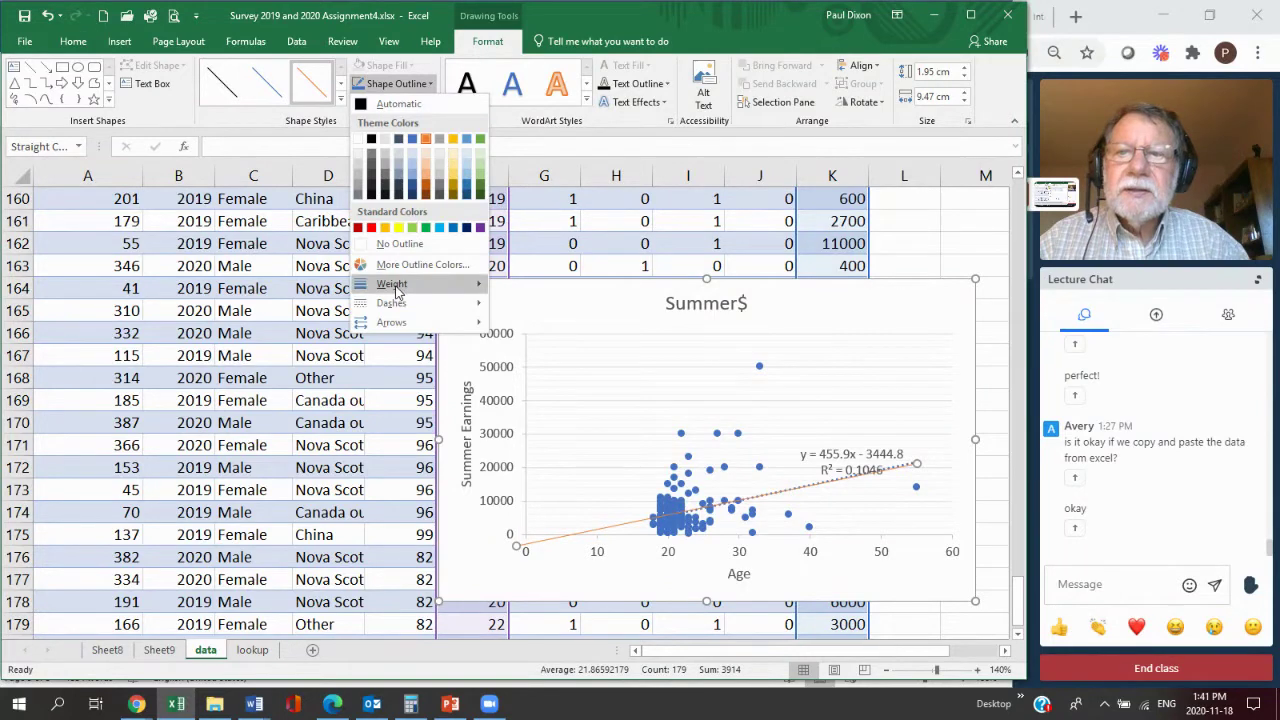
mouse_move(400, 285)
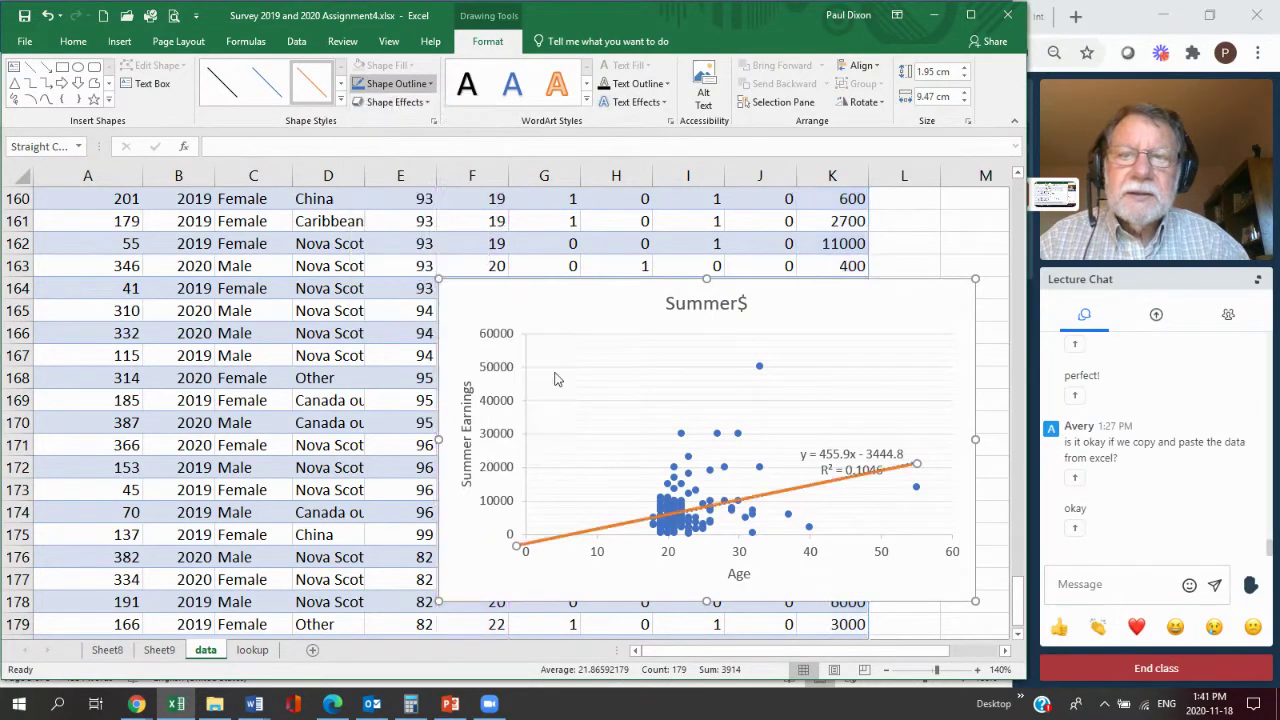
click(552, 372)
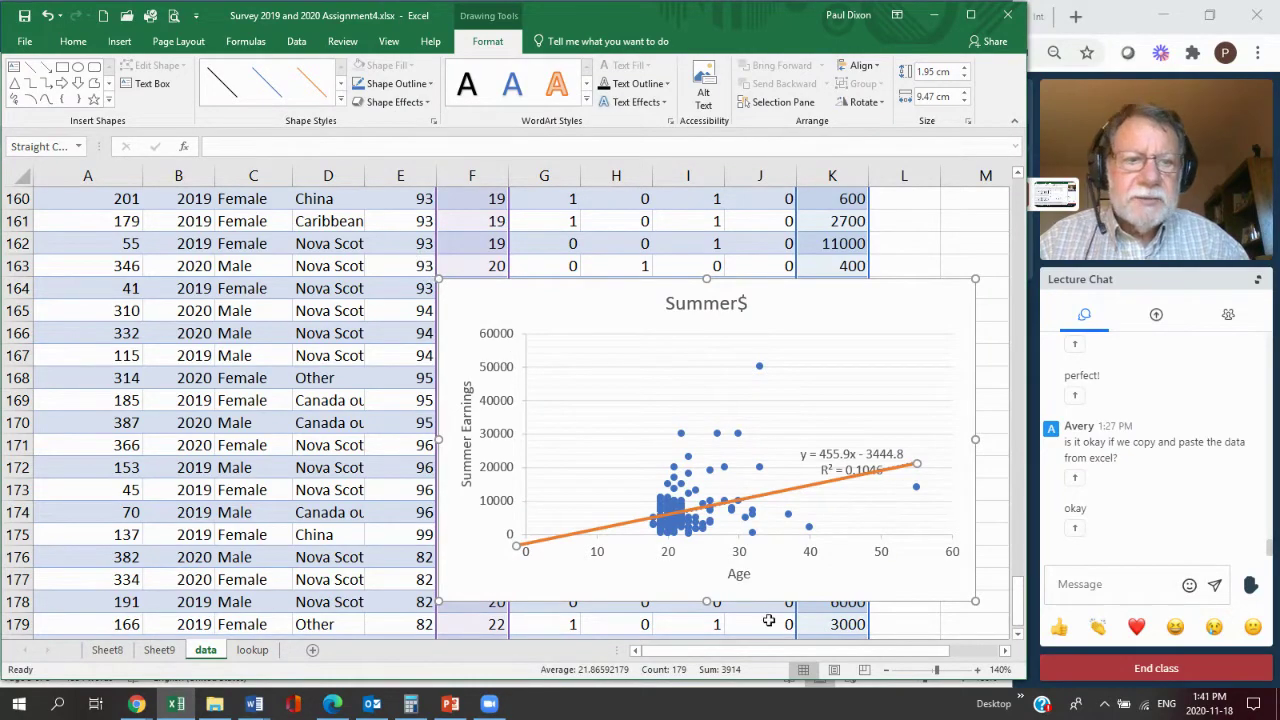
Enlarge the age and summer earnings scatter chart in both width and height, extending it down to row 182.
scroll(1018, 640, down, 2)
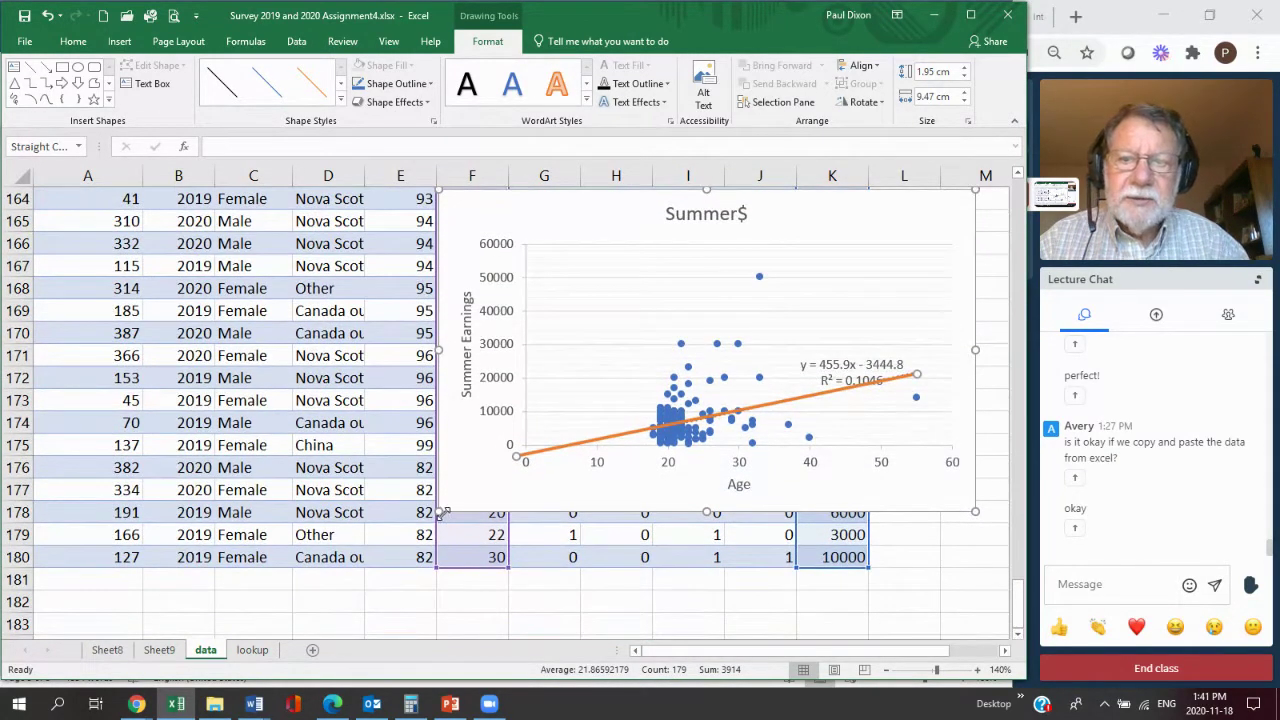
key(Escape)
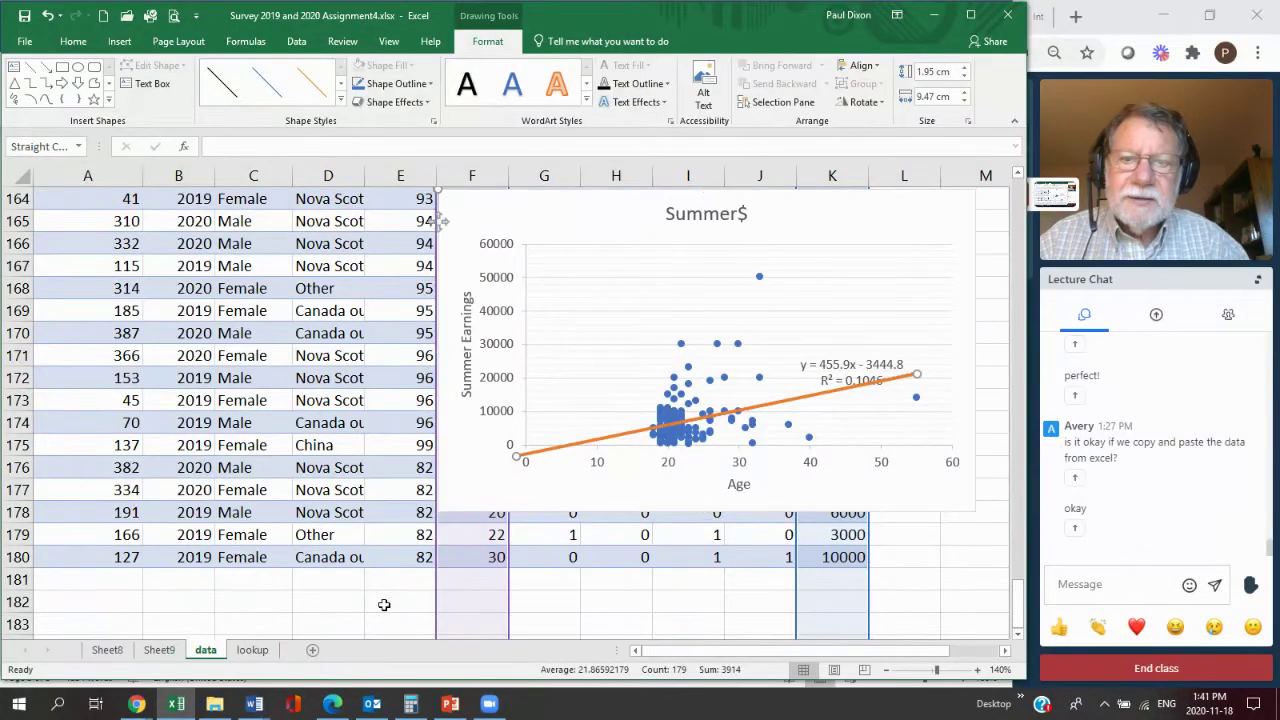
click(388, 604)
click(588, 340)
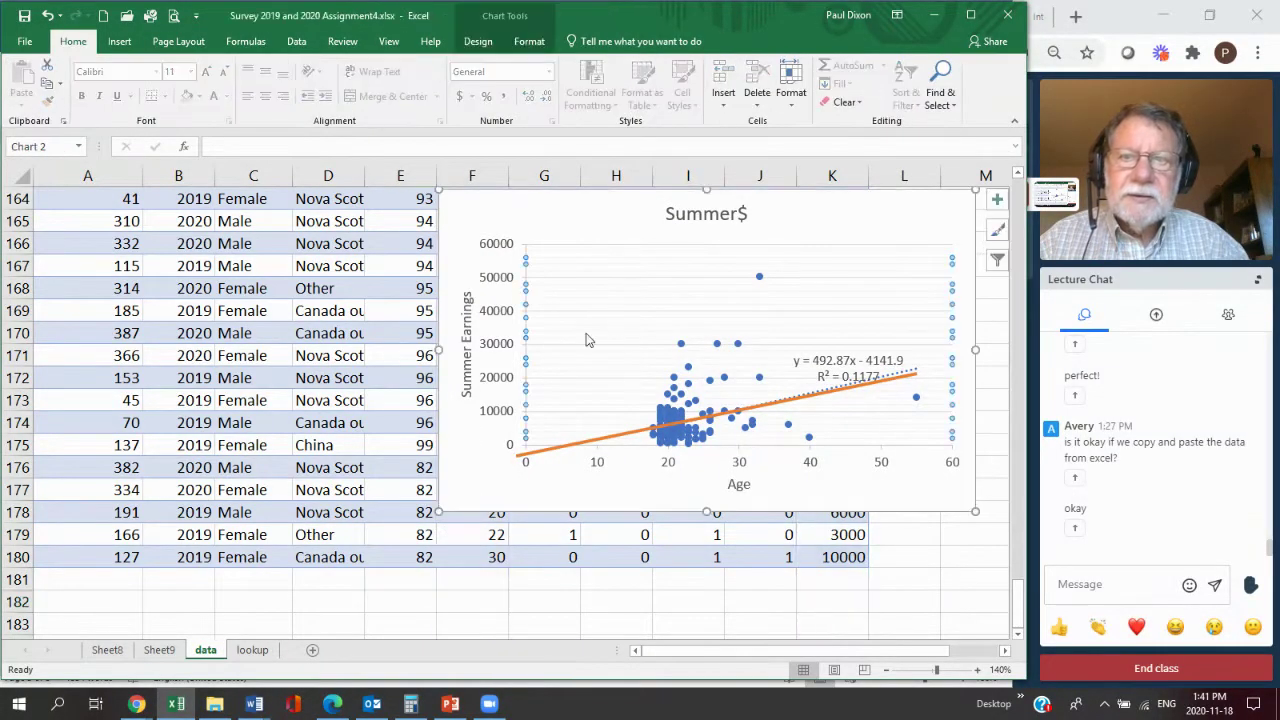
click(470, 478)
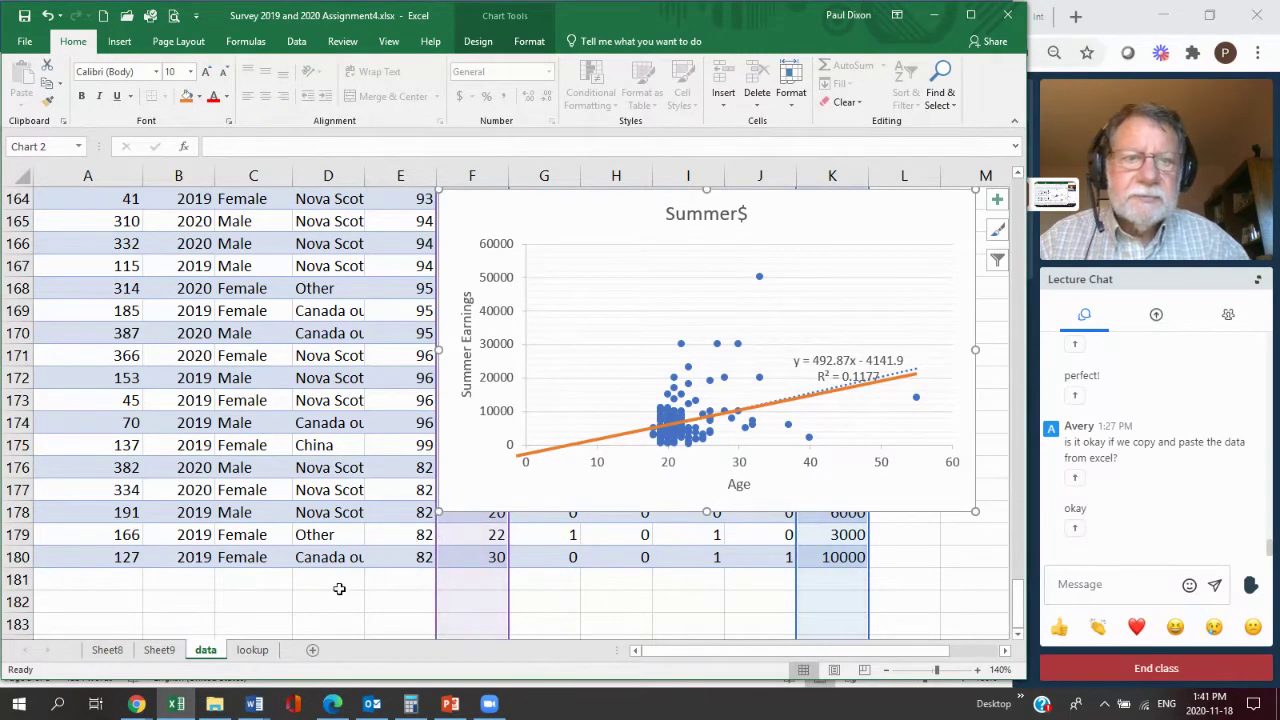
drag(975, 512, 1007, 615)
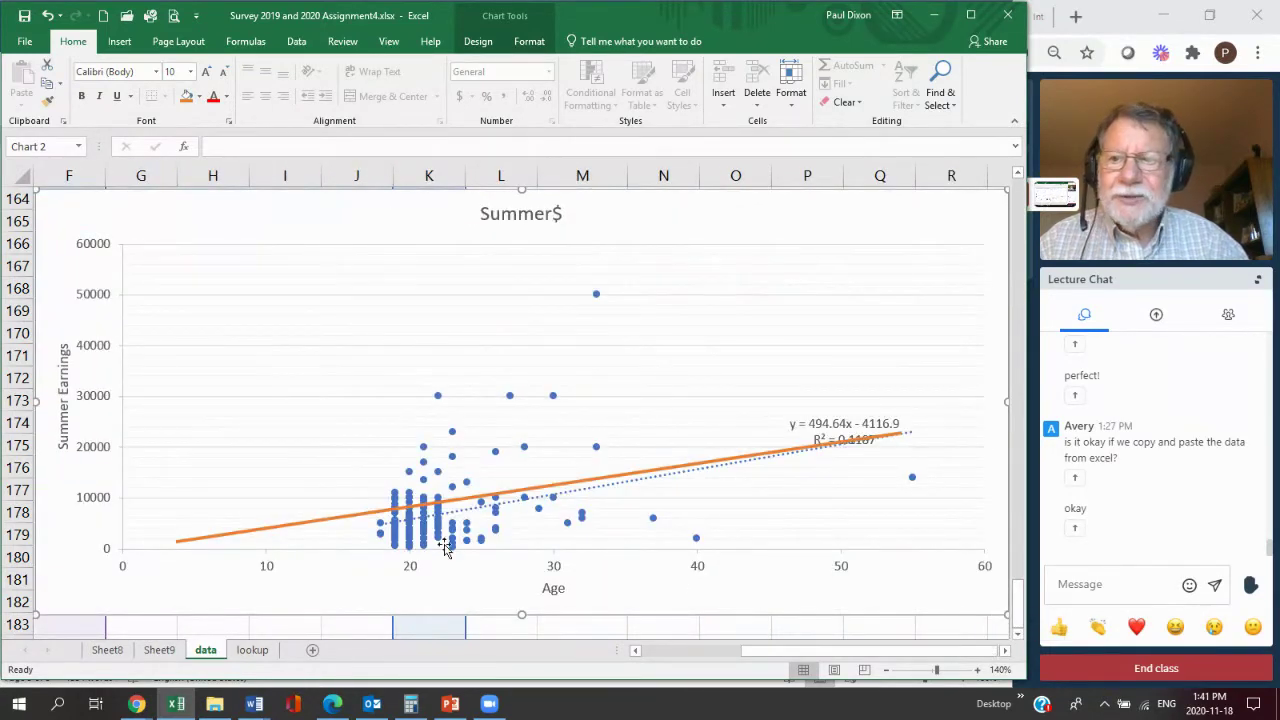
Realign both ends of the orange line with the dotted trendline in the enlarged chart, extending it down past the vertical axis.
click(288, 526)
drag(288, 526, 286, 526)
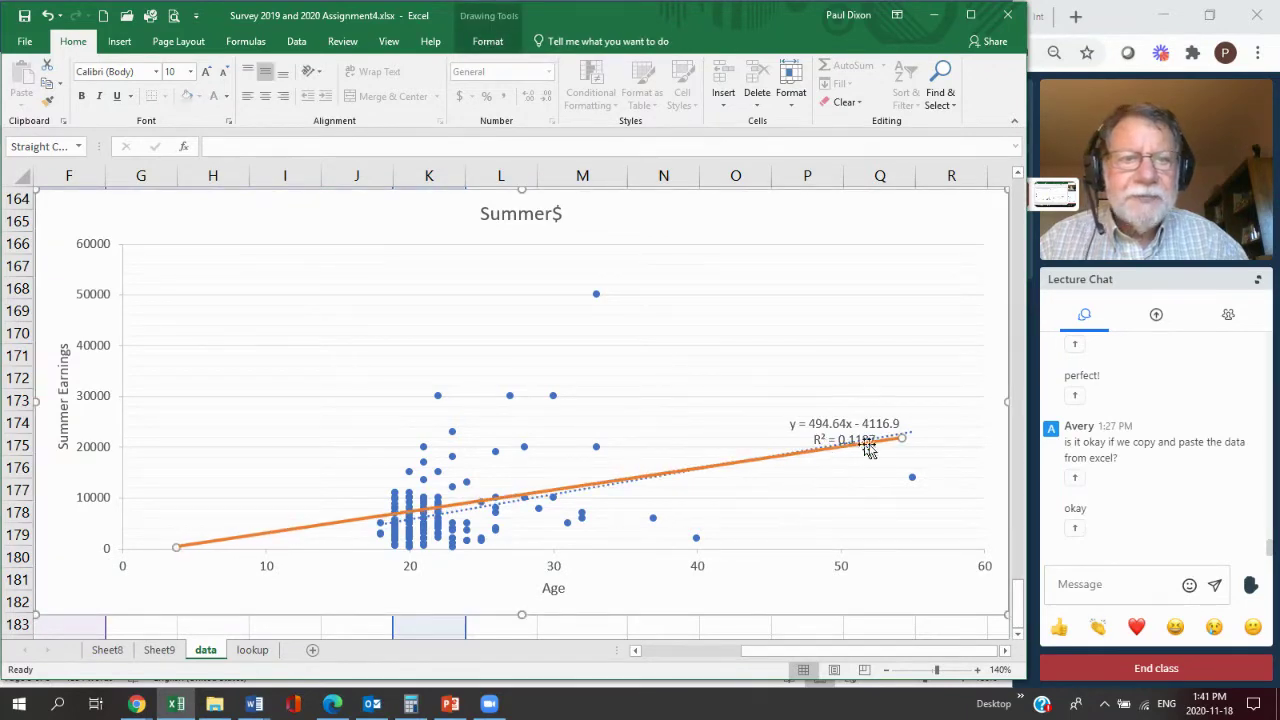
drag(906, 440, 911, 431)
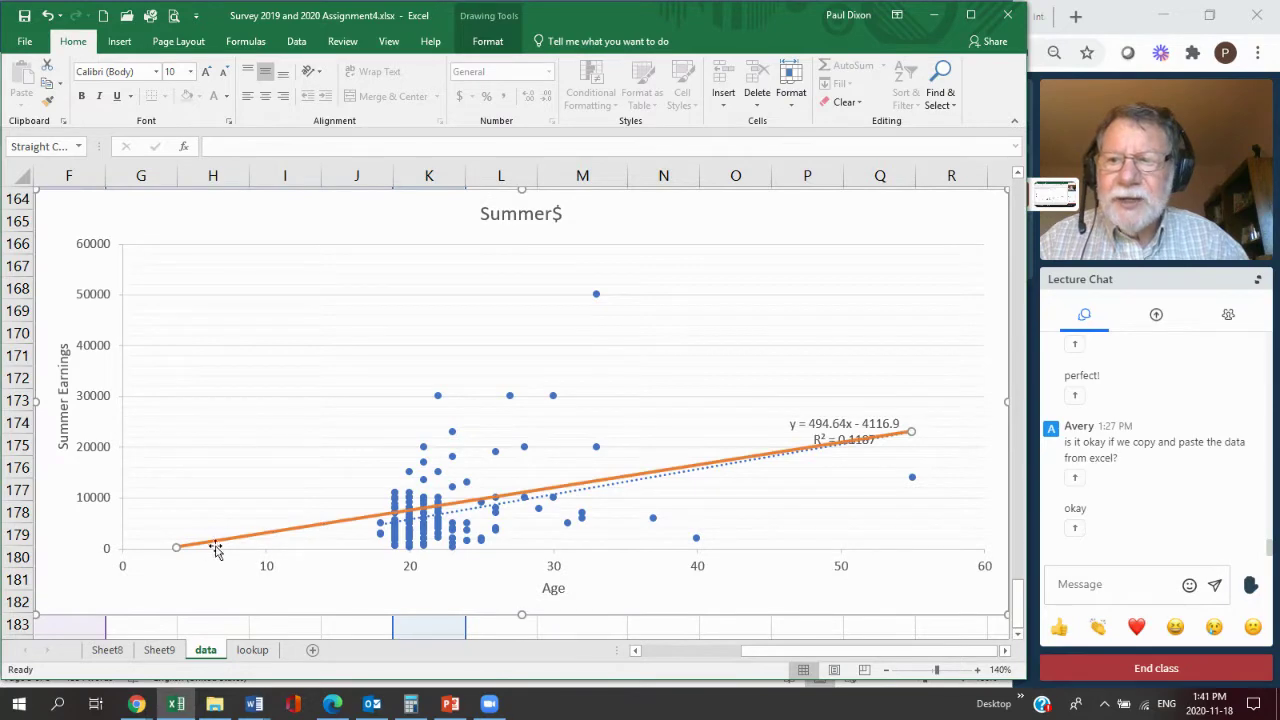
drag(176, 546, 101, 576)
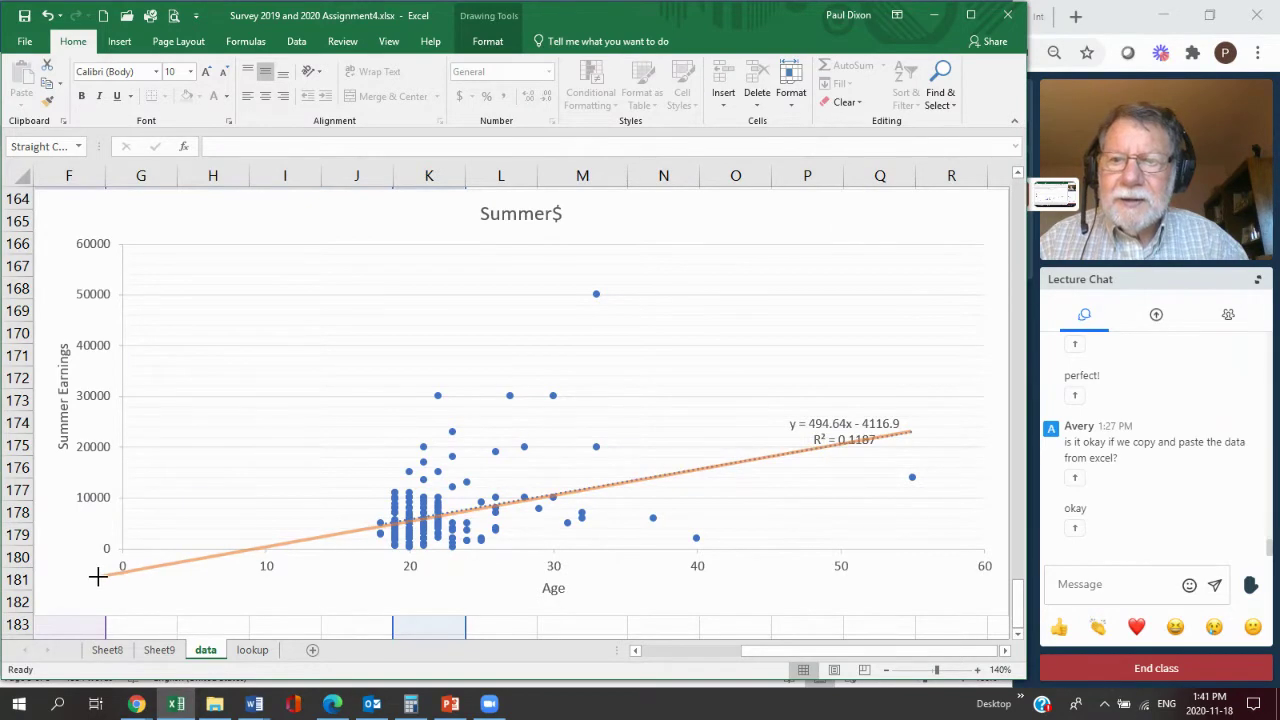
drag(98, 577, 97, 578)
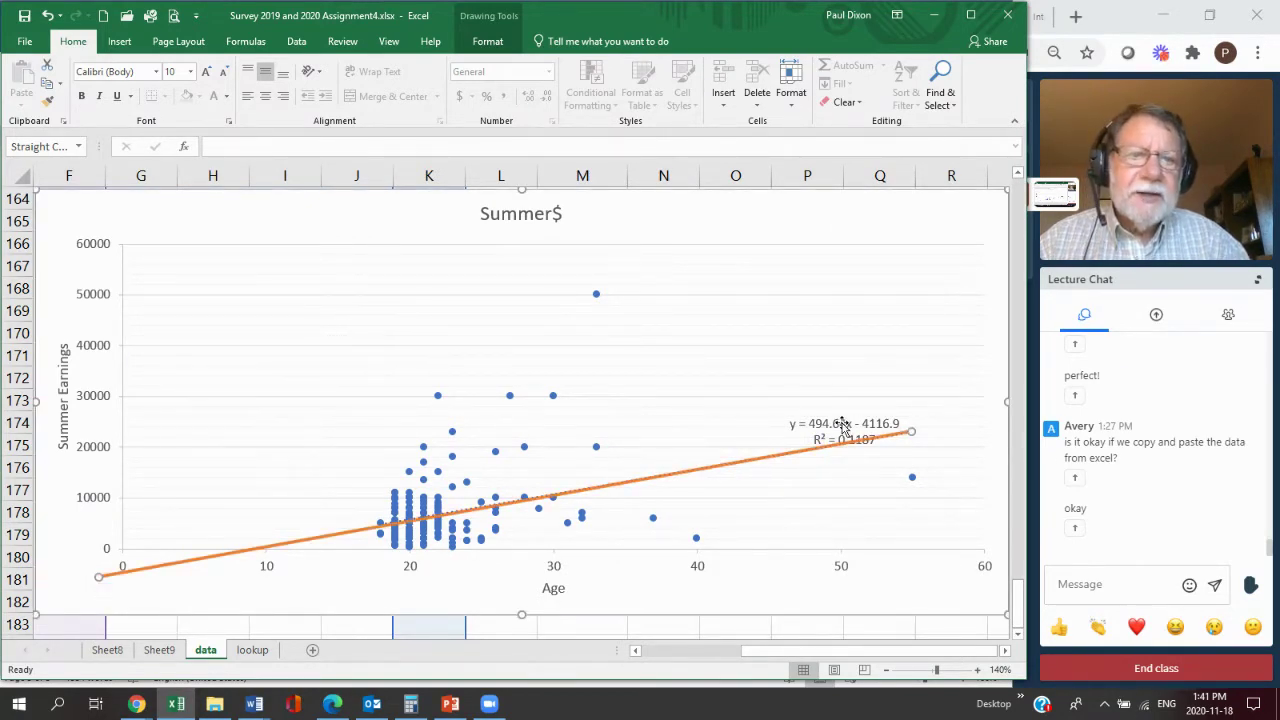
Move the equation and R² label to the empty area above the orange line, and shift the chart slightly so it starts at row 165.
drag(845, 419, 740, 312)
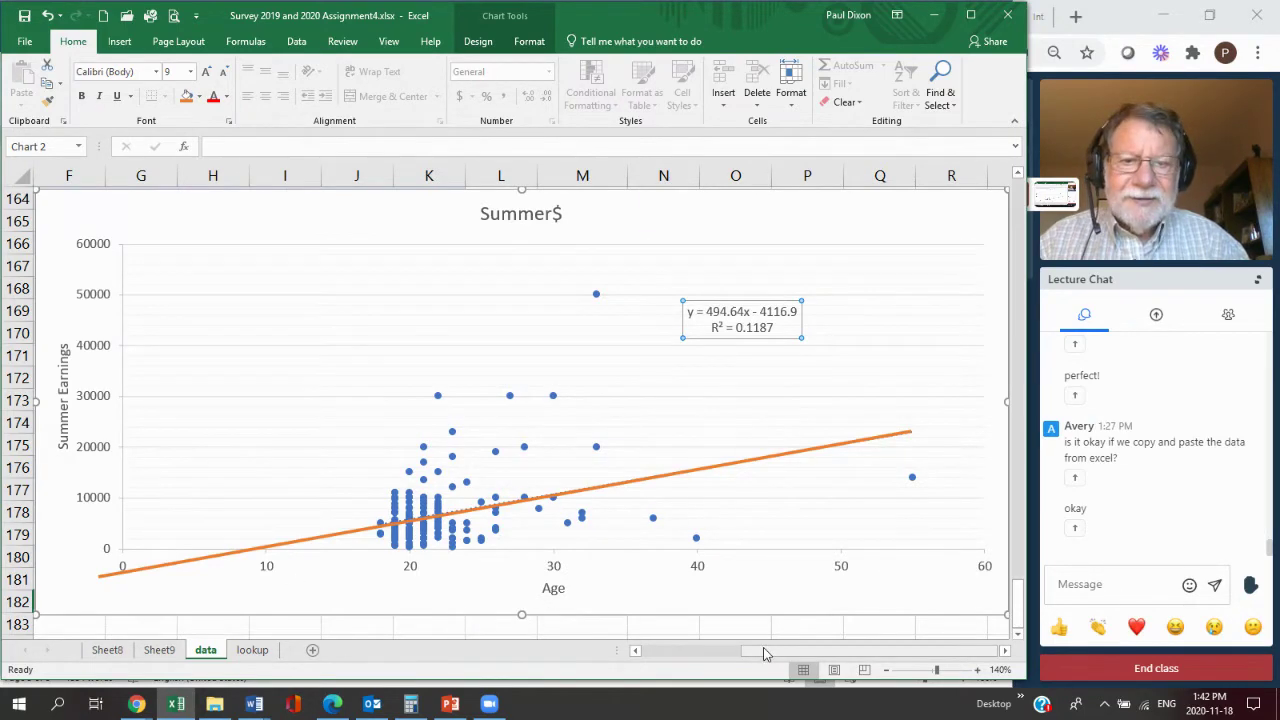
drag(764, 654, 660, 657)
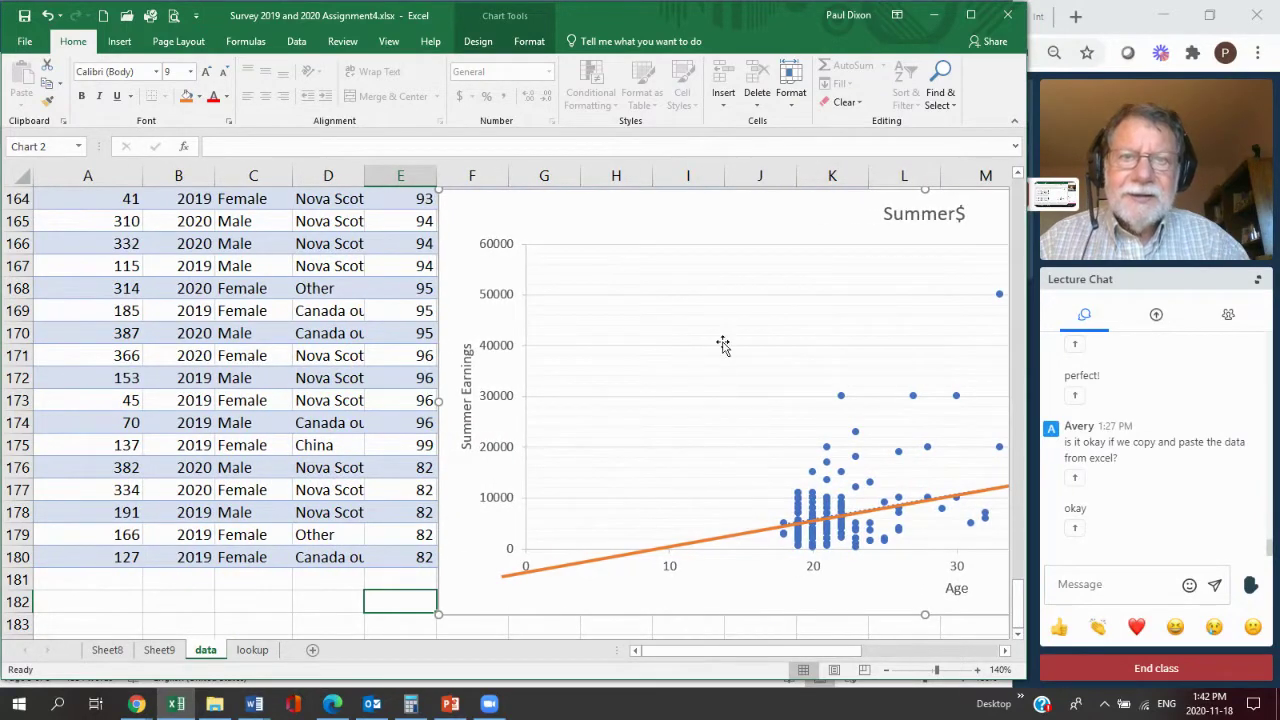
drag(801, 225, 743, 240)
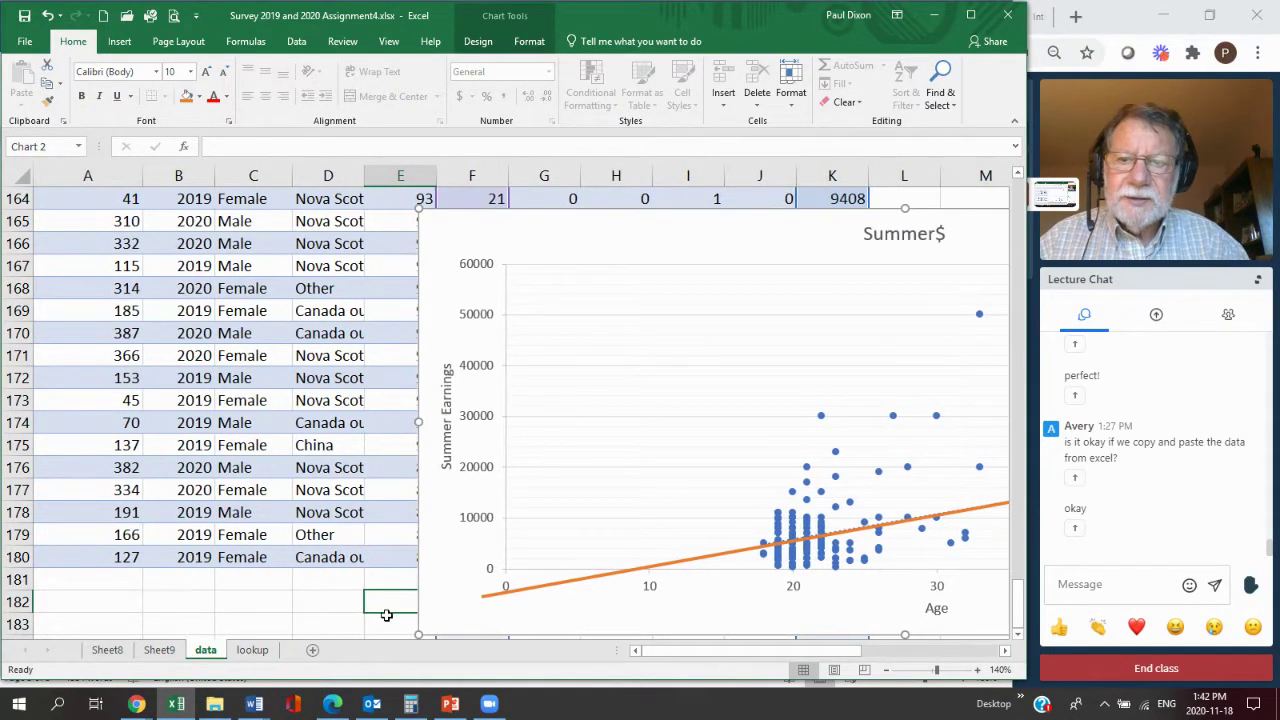
click(808, 514)
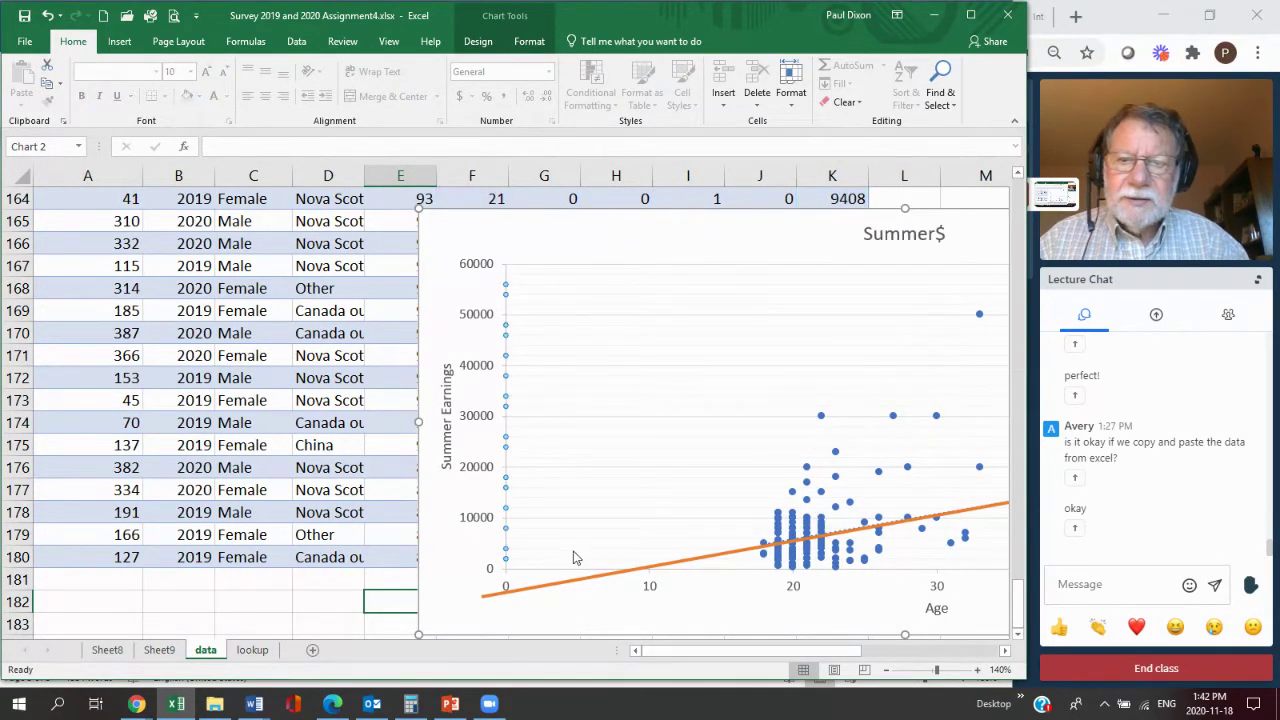
click(395, 616)
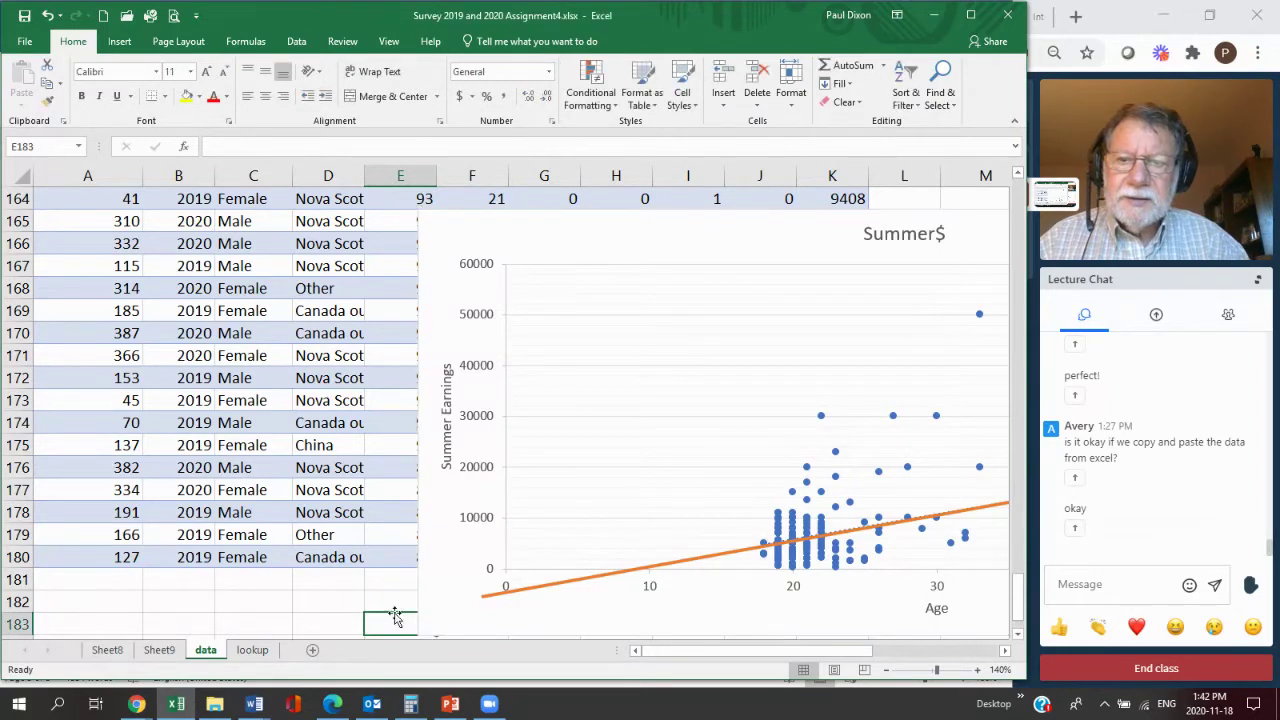
click(392, 572)
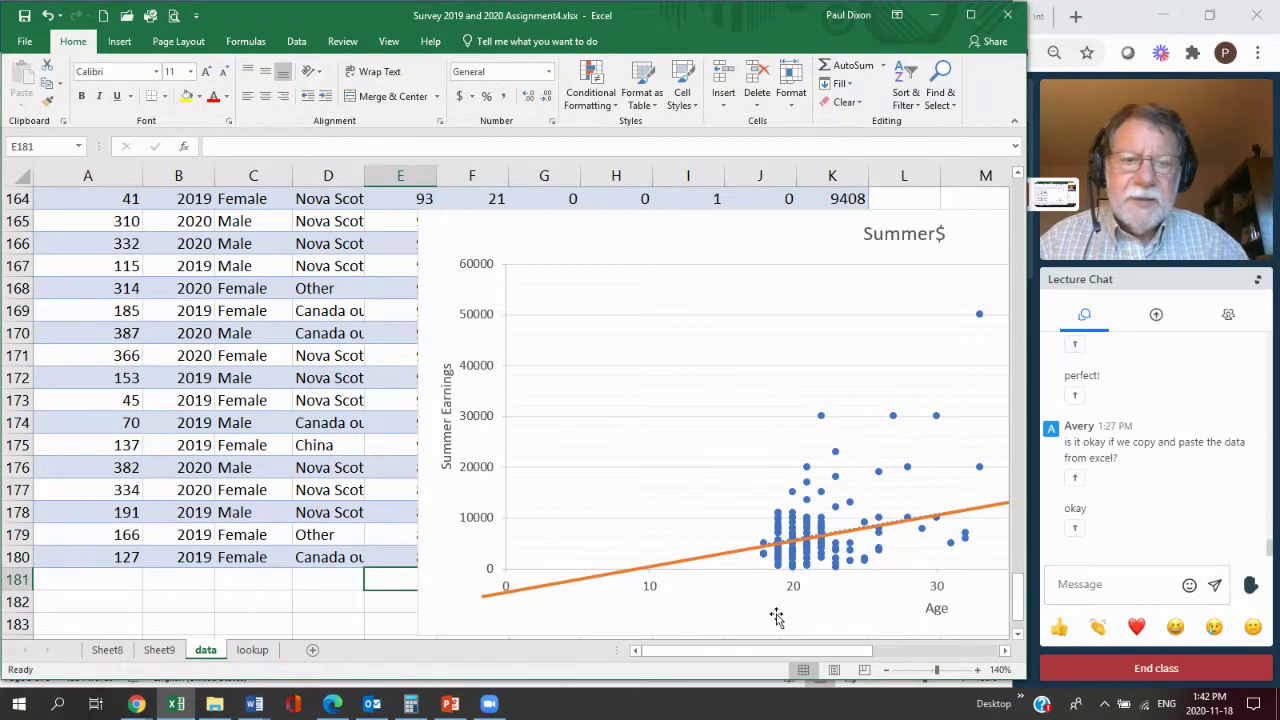
drag(815, 649, 903, 657)
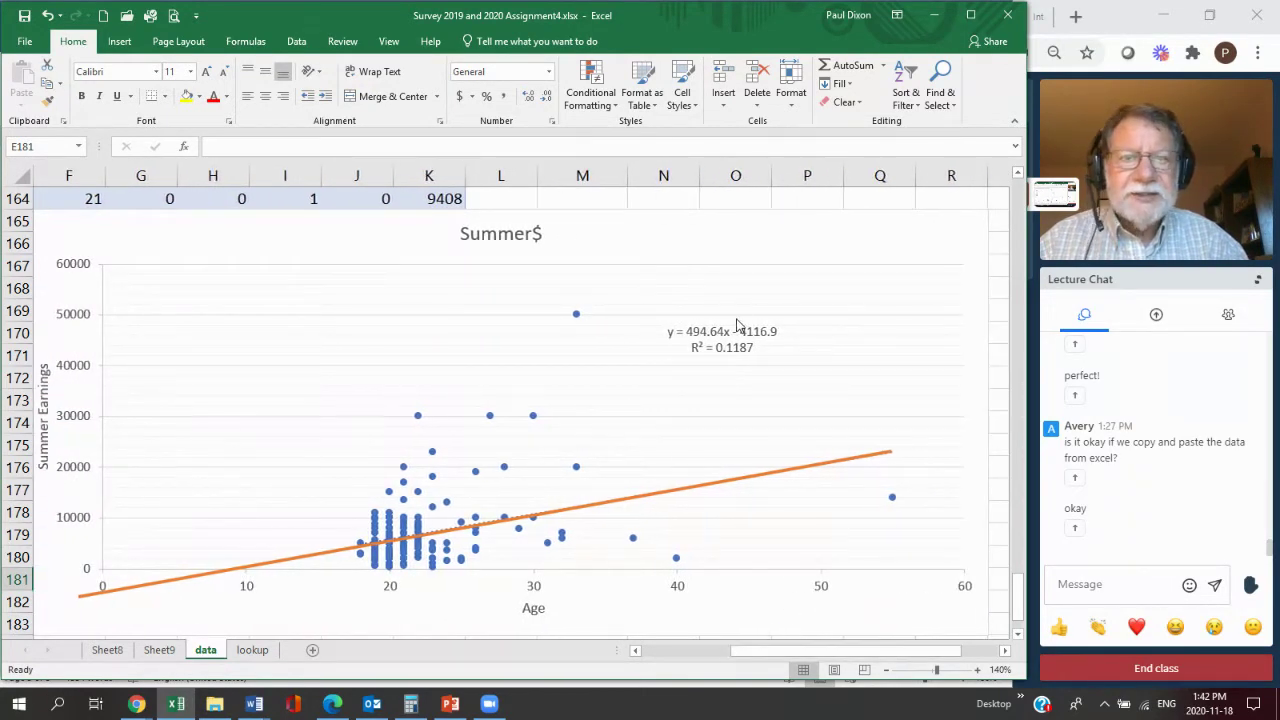
Increase the trendline equation and R² label to font size 18 and reposition it clear of the highest data point.
click(745, 347)
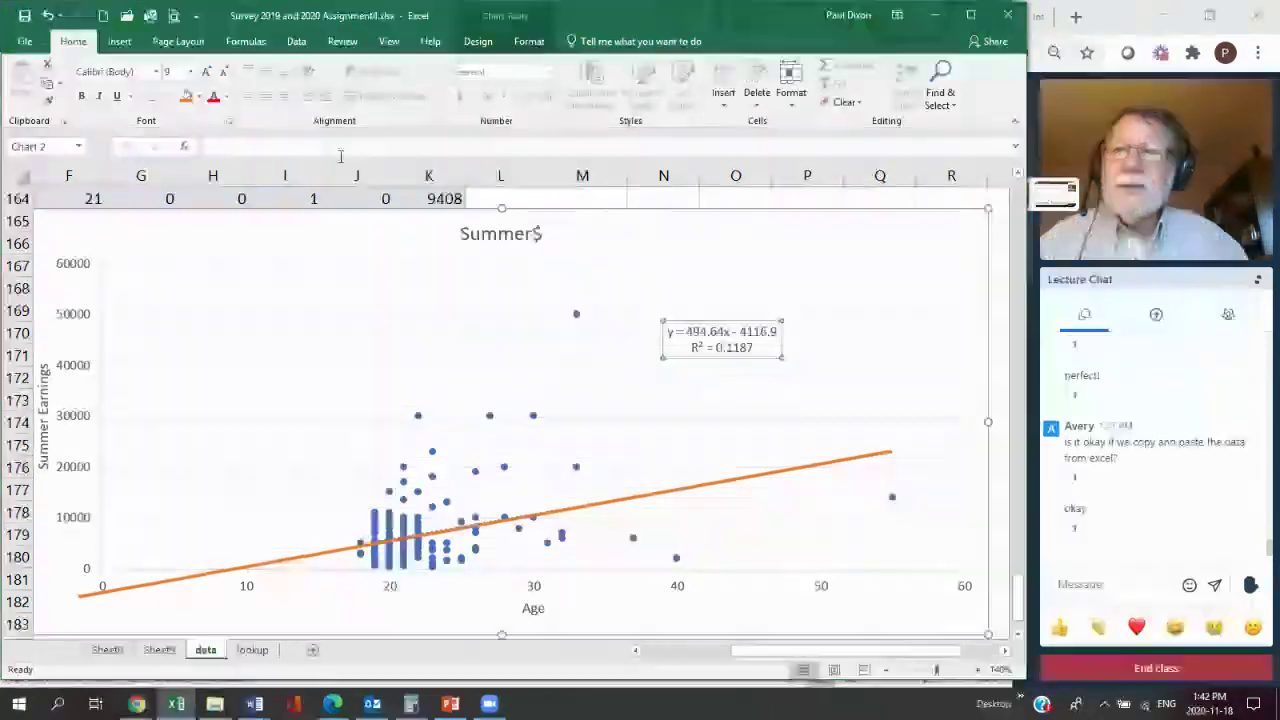
click(205, 75)
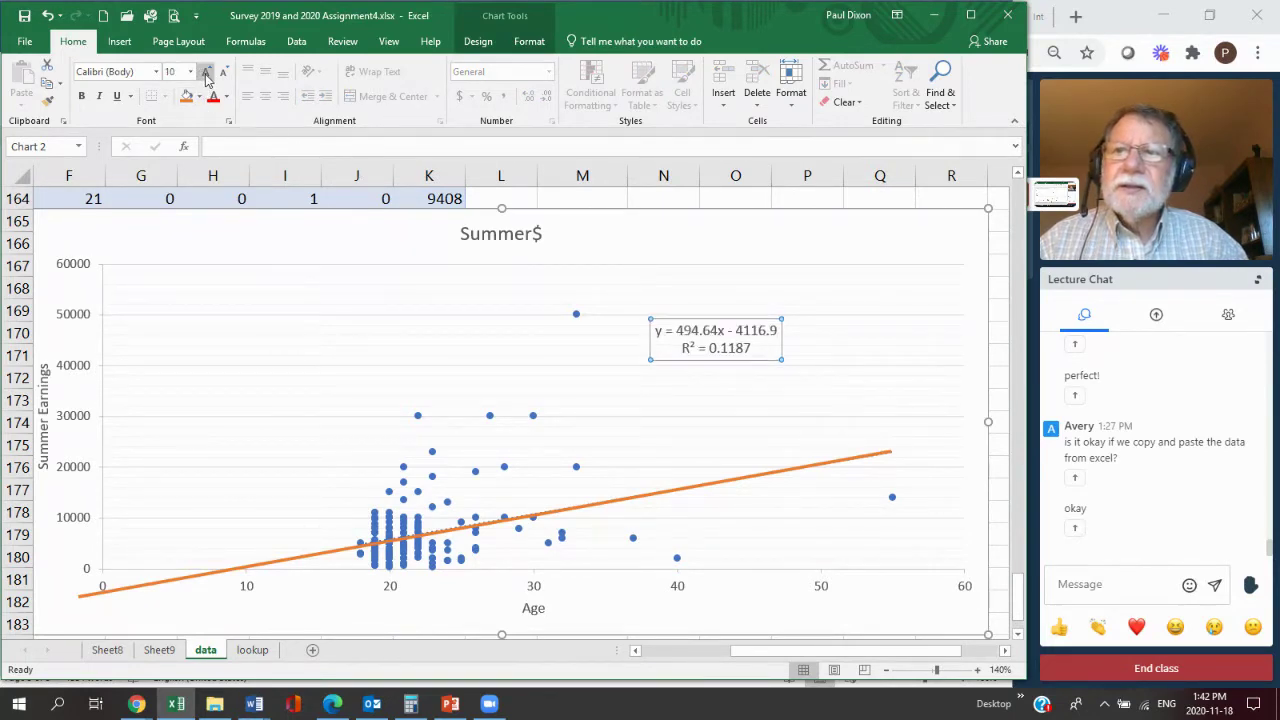
click(205, 75)
click(205, 75)
click(205, 75)
click(205, 75)
click(205, 75)
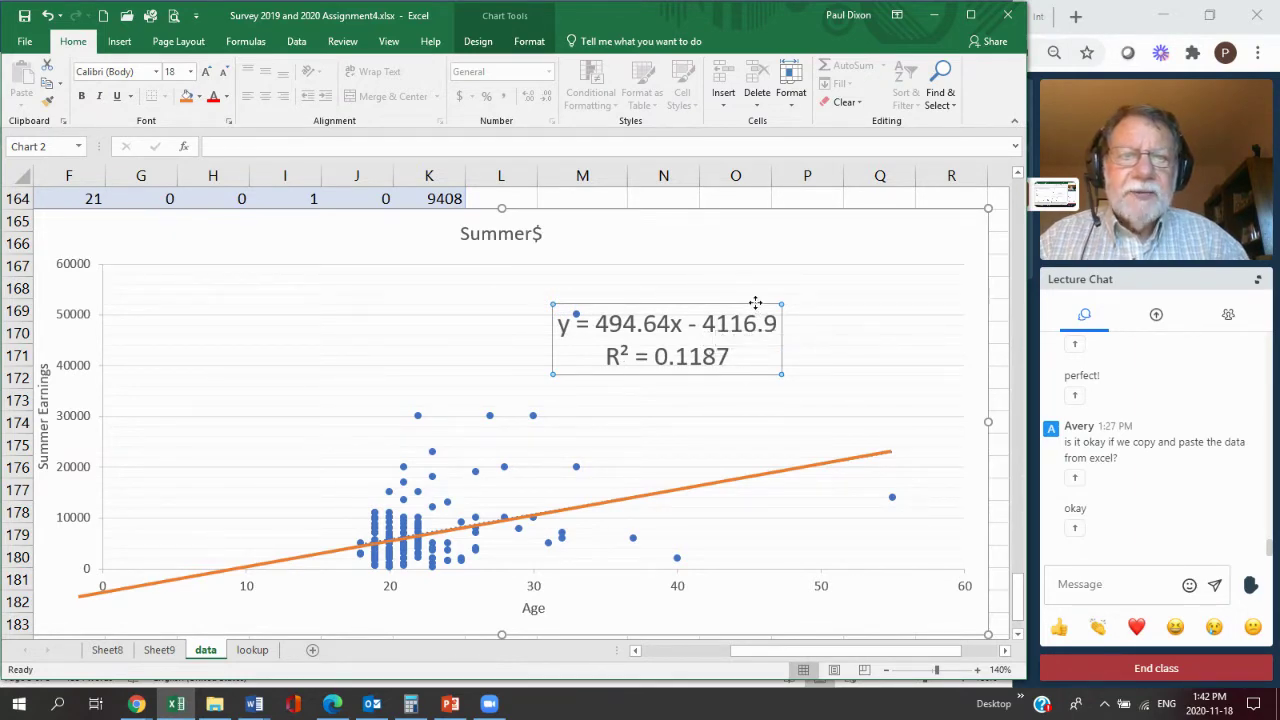
drag(757, 305, 801, 265)
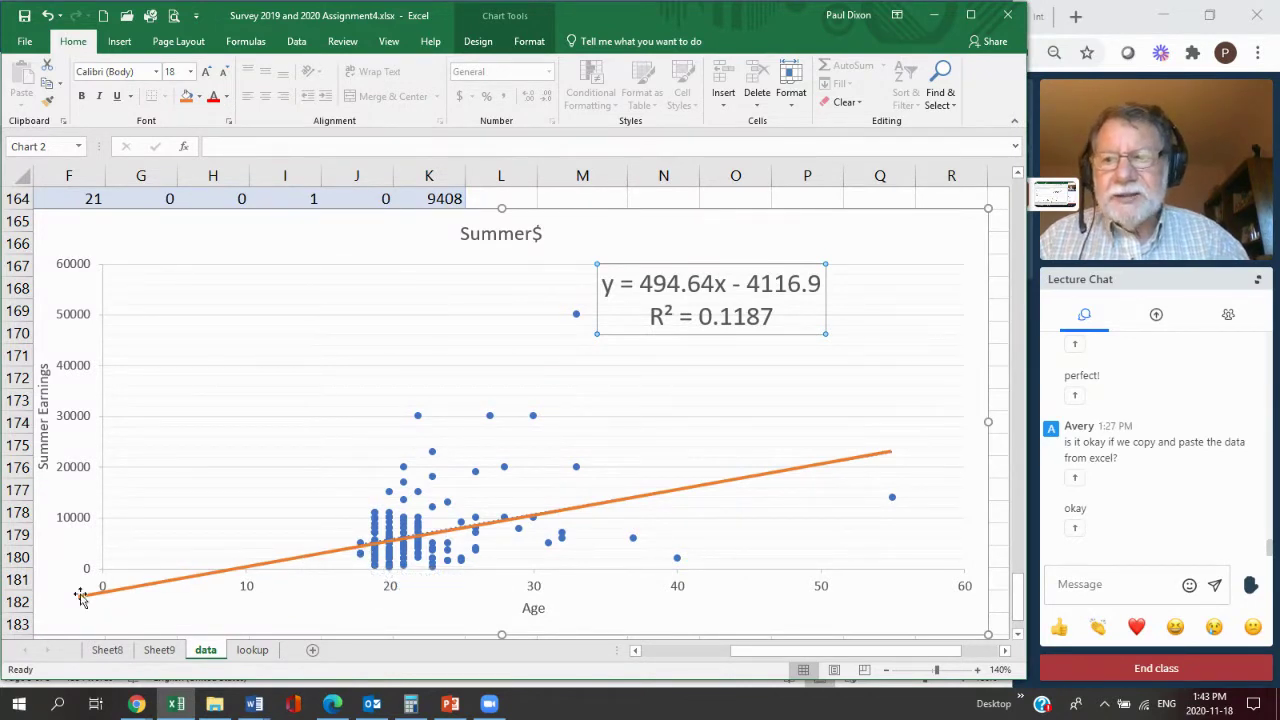
click(638, 487)
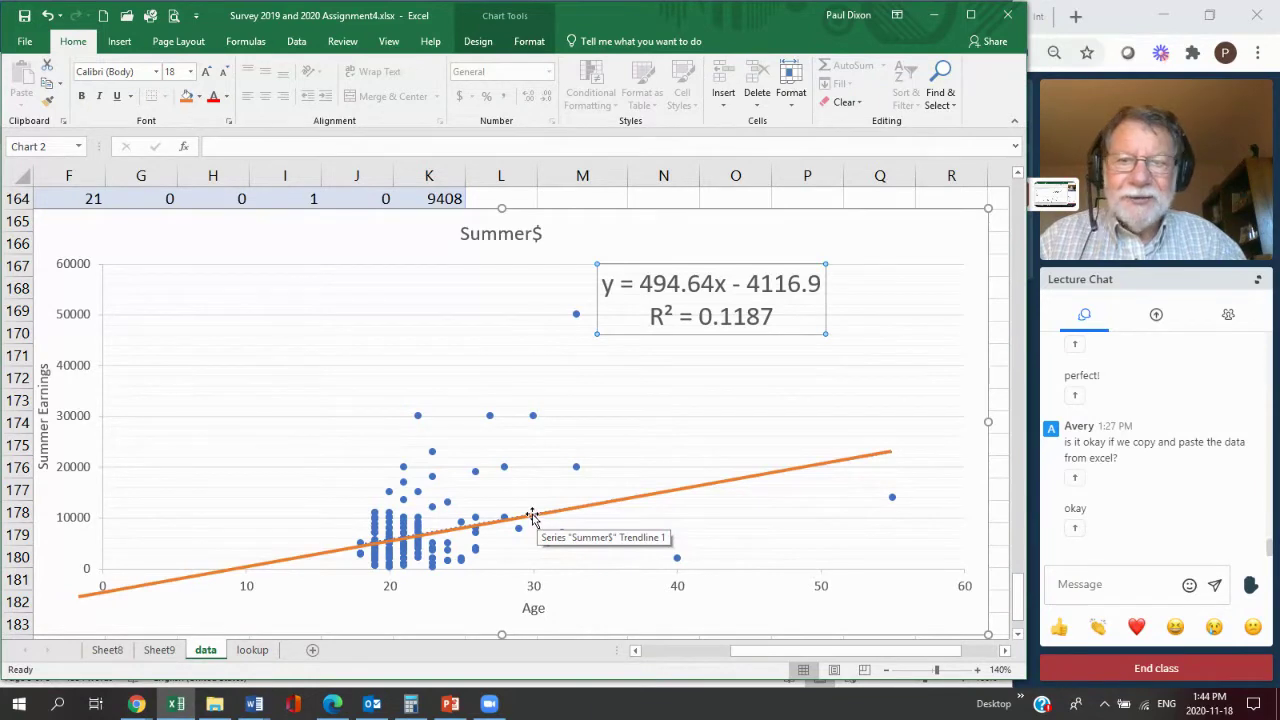
mouse_move(533, 420)
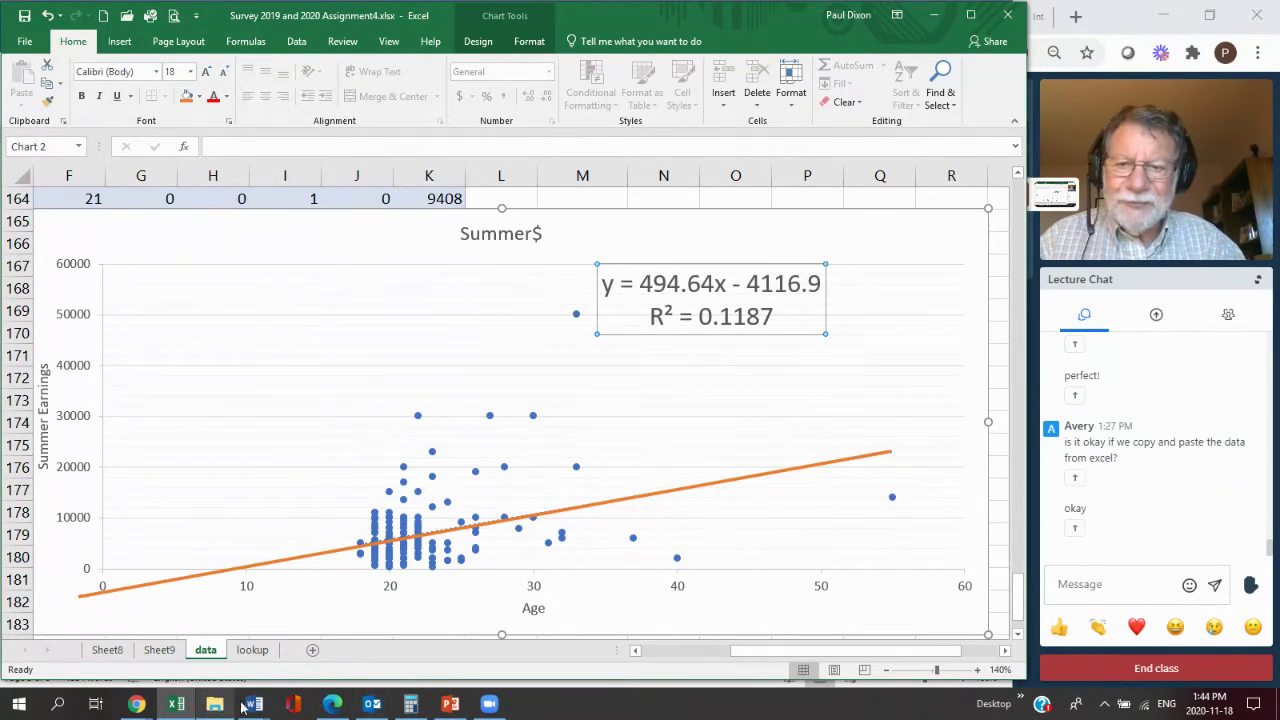
Switch to the Word assignment and add the line "Total cost = Fixed Cost + unit cost*(# of units)" below the Summer$ regression equation.
mouse_move(254, 706)
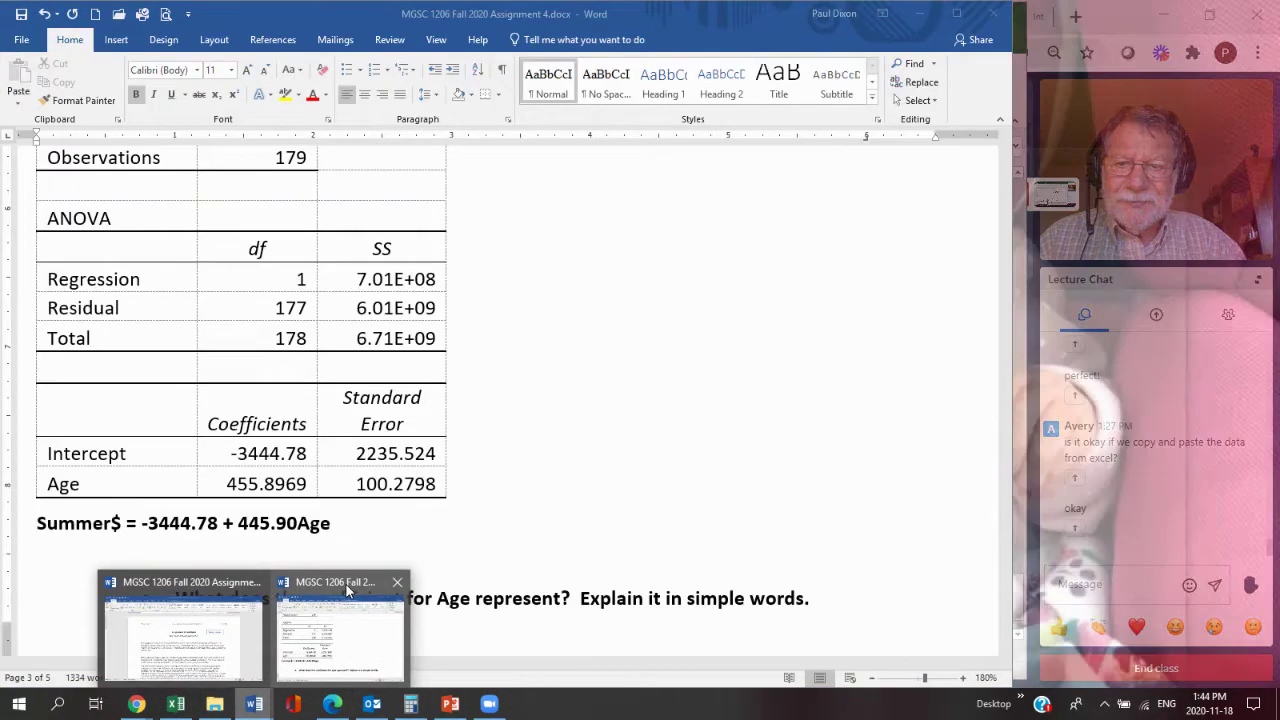
click(346, 584)
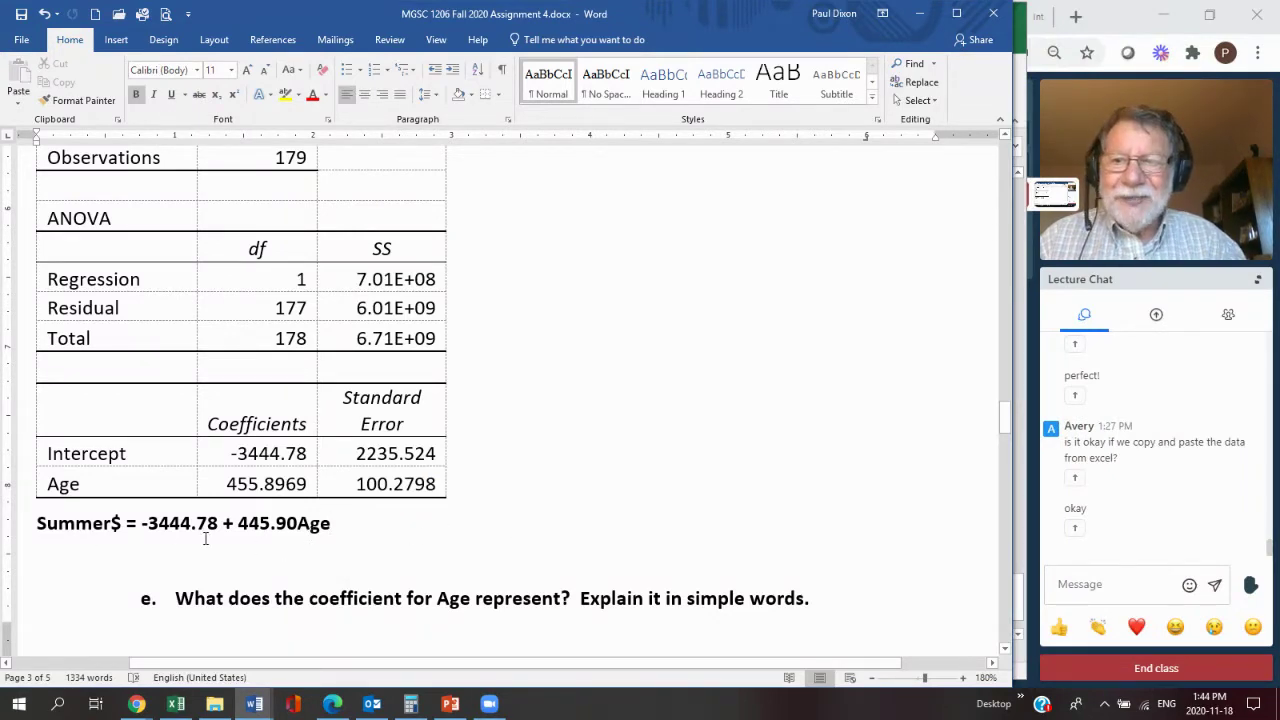
click(332, 526)
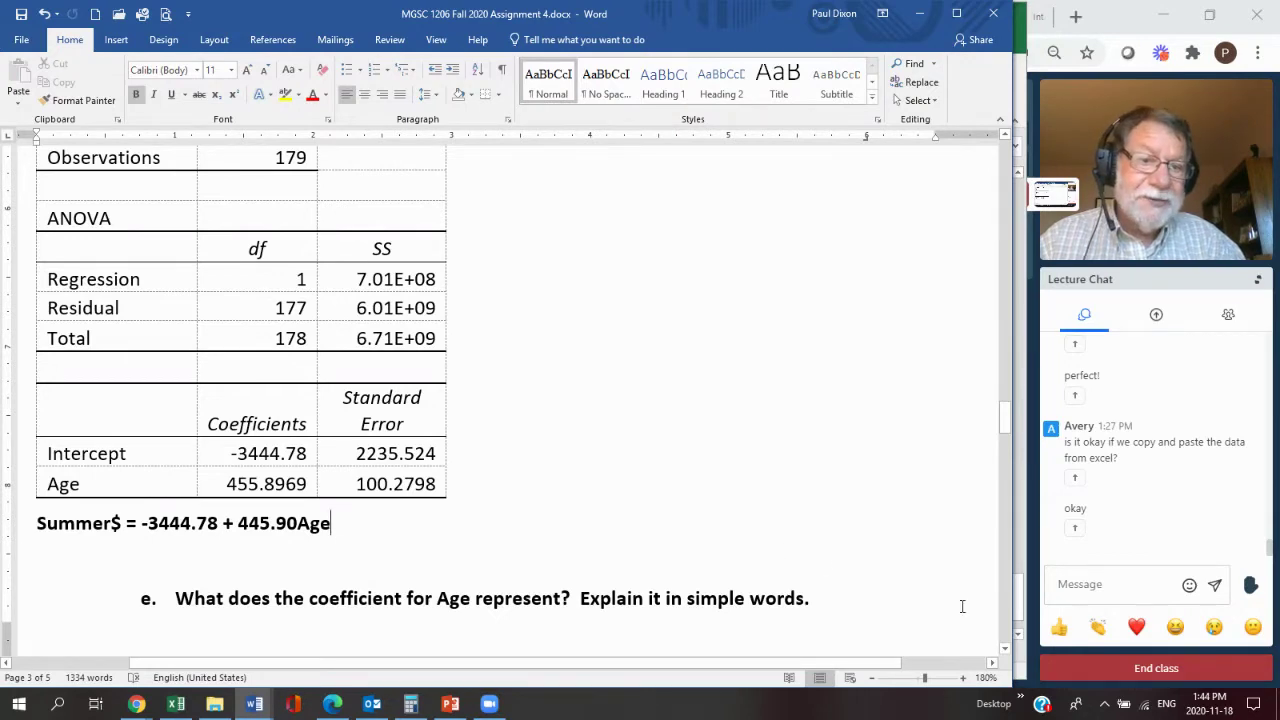
drag(1006, 650, 1006, 650)
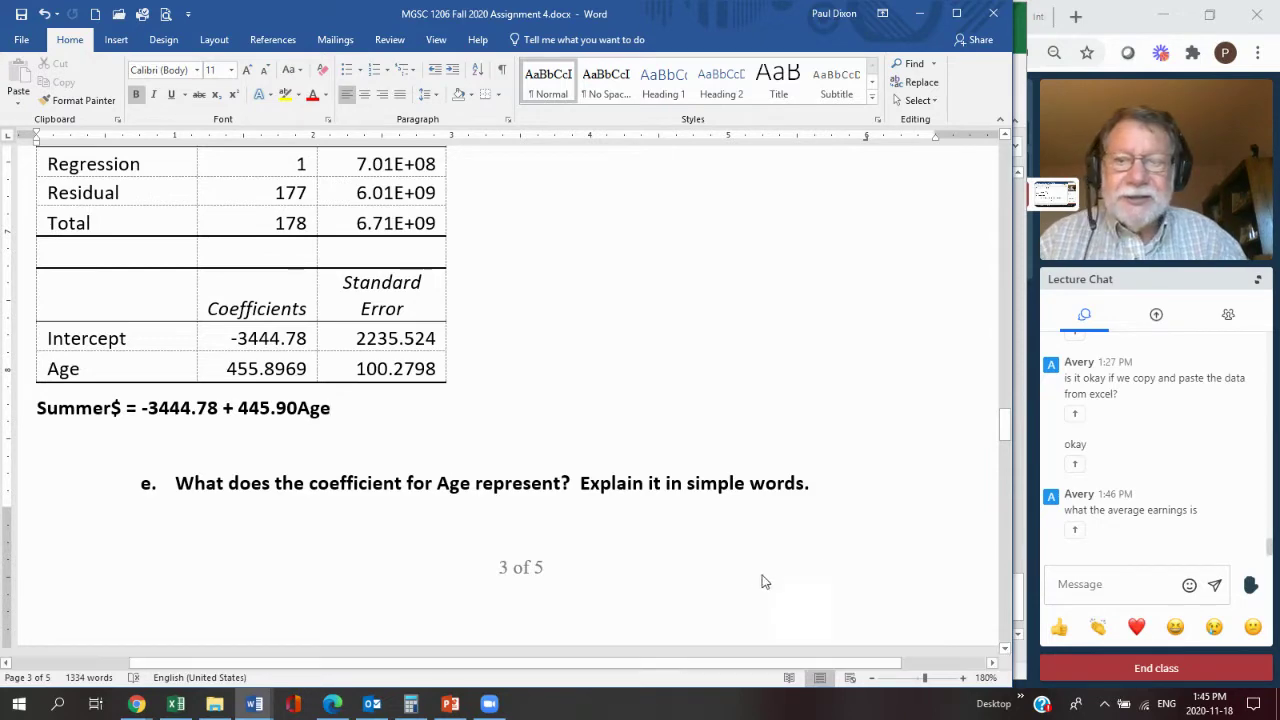
key(Return)
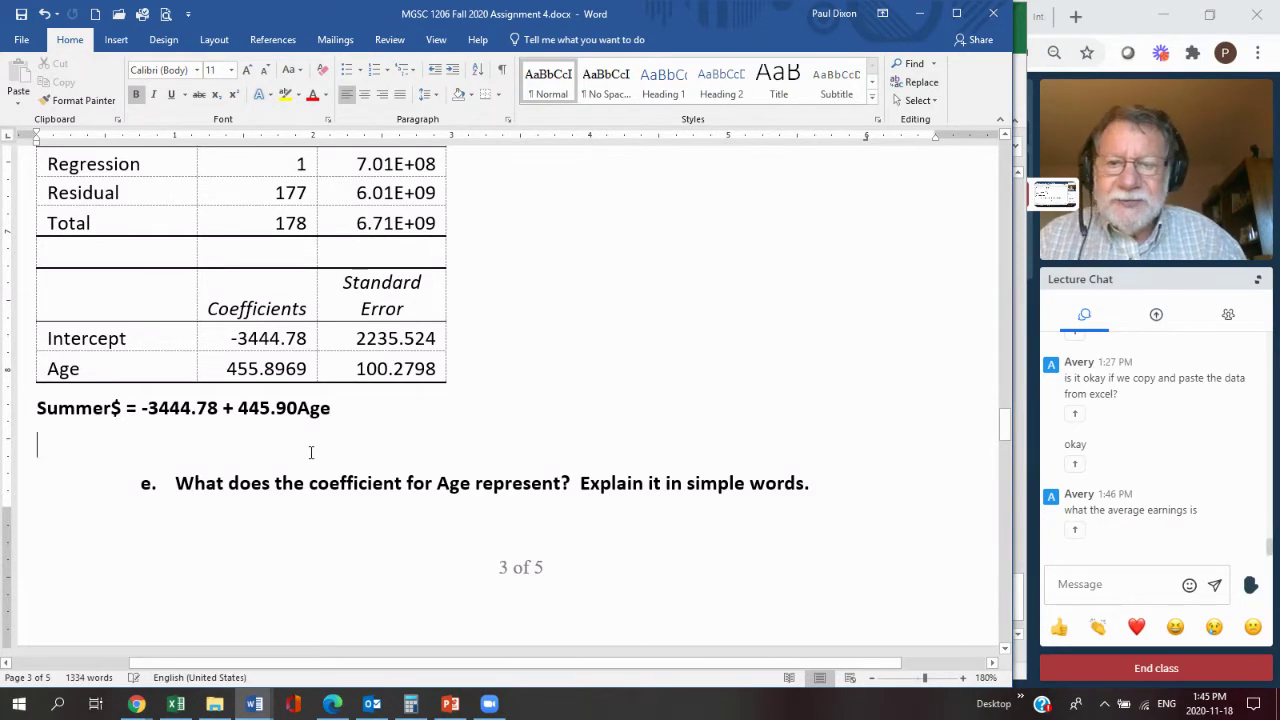
text(Tot)
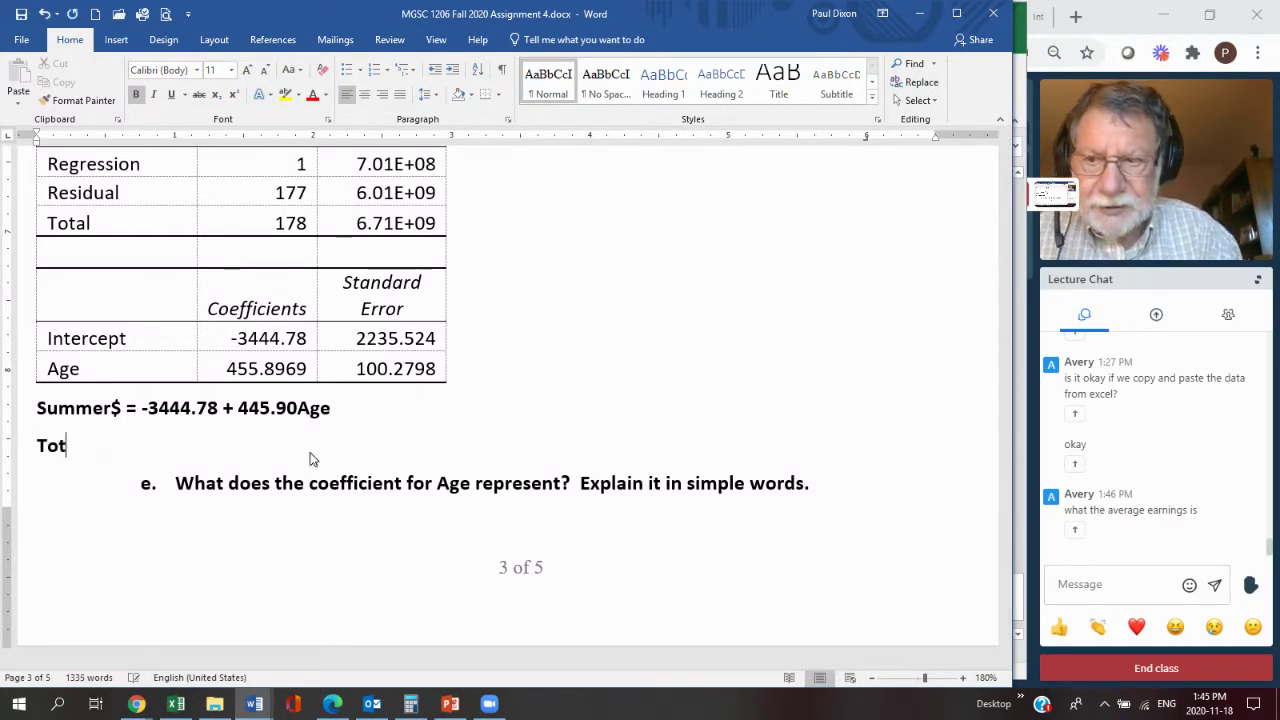
text(al cost)
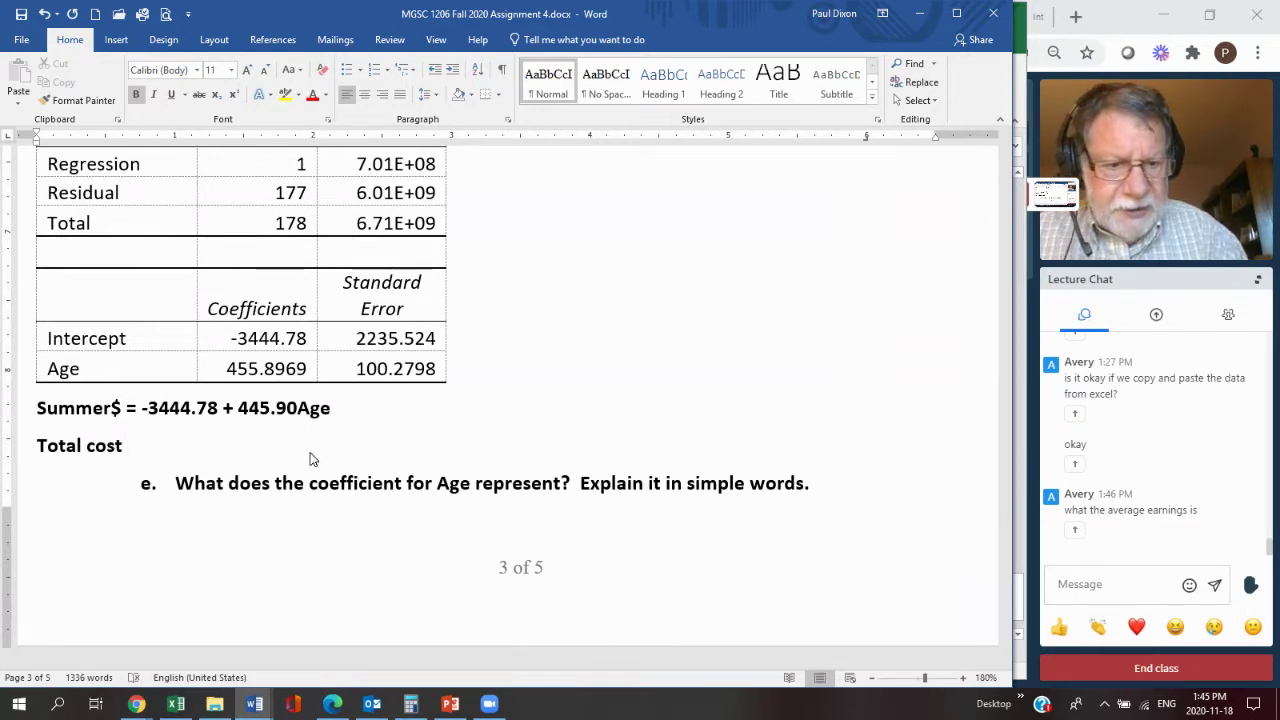
text( = F)
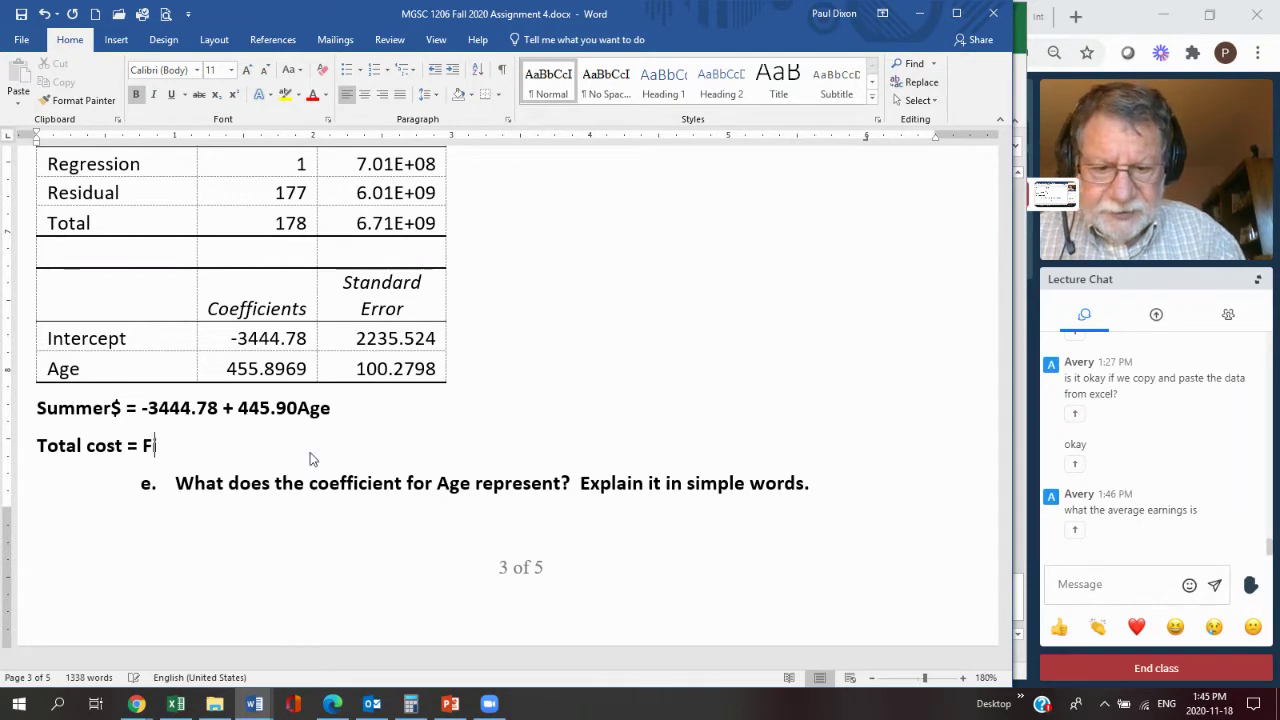
text(ixed)
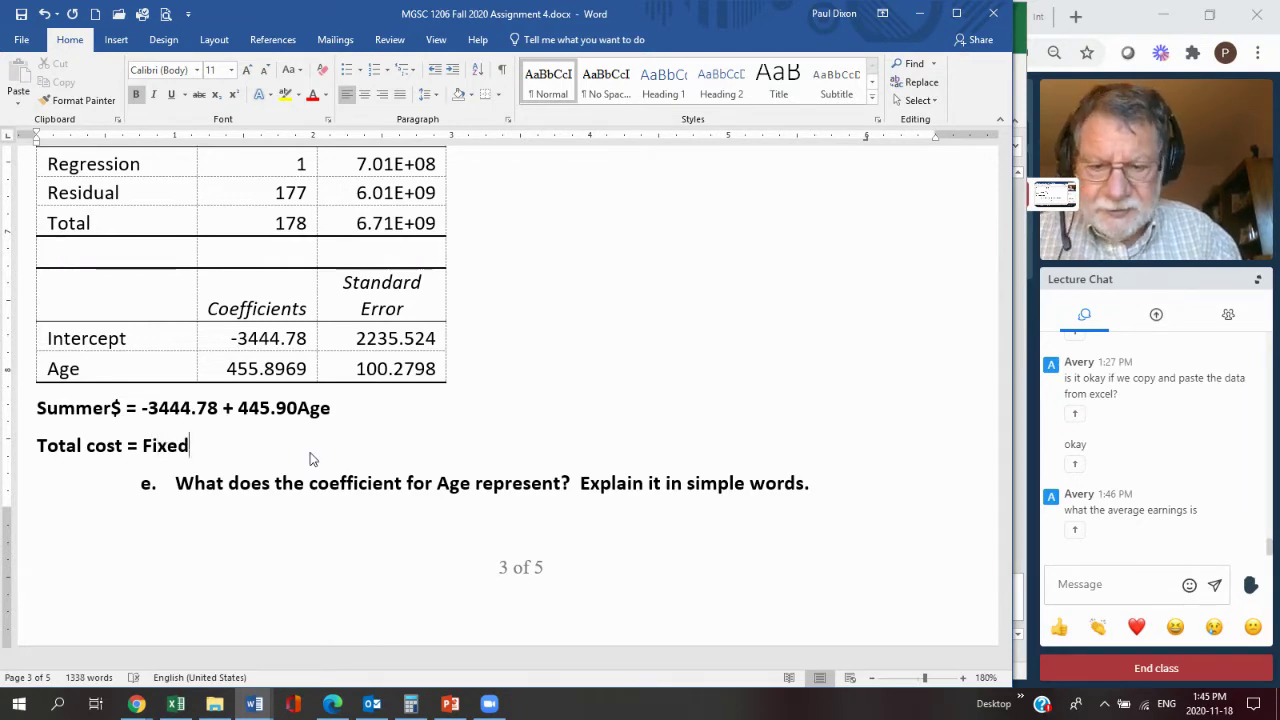
text( Cost )
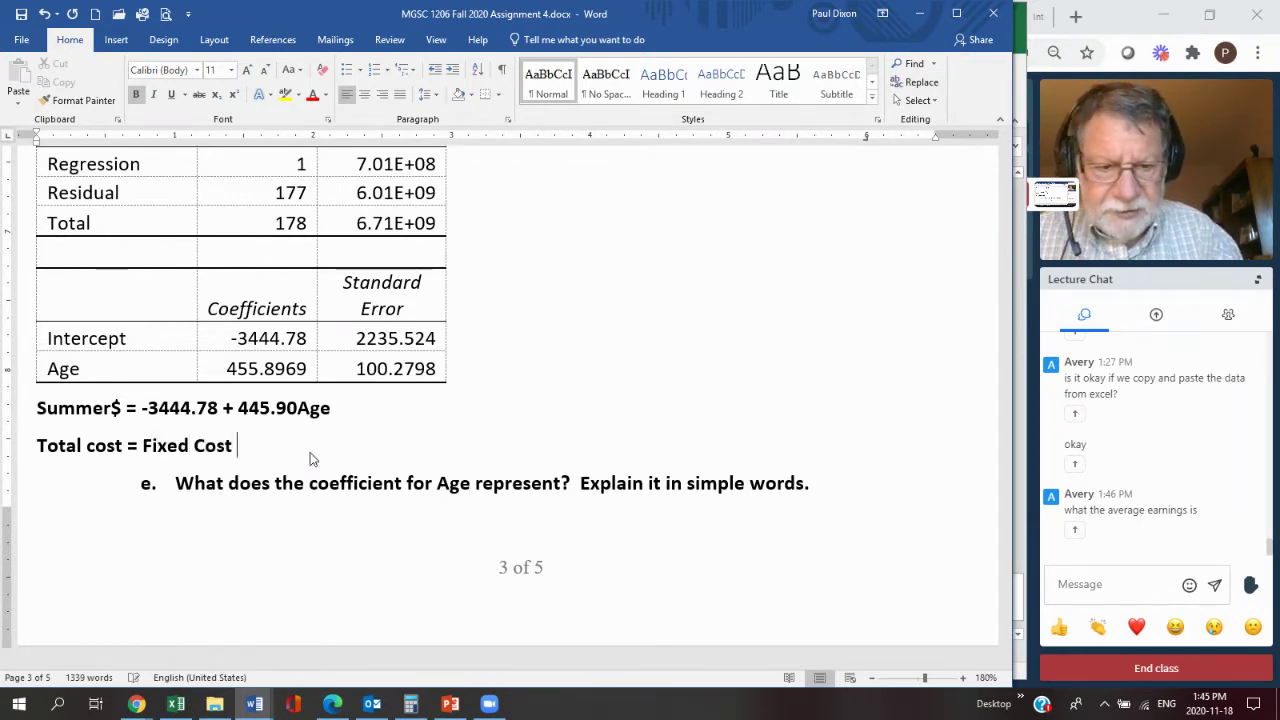
text(+ un)
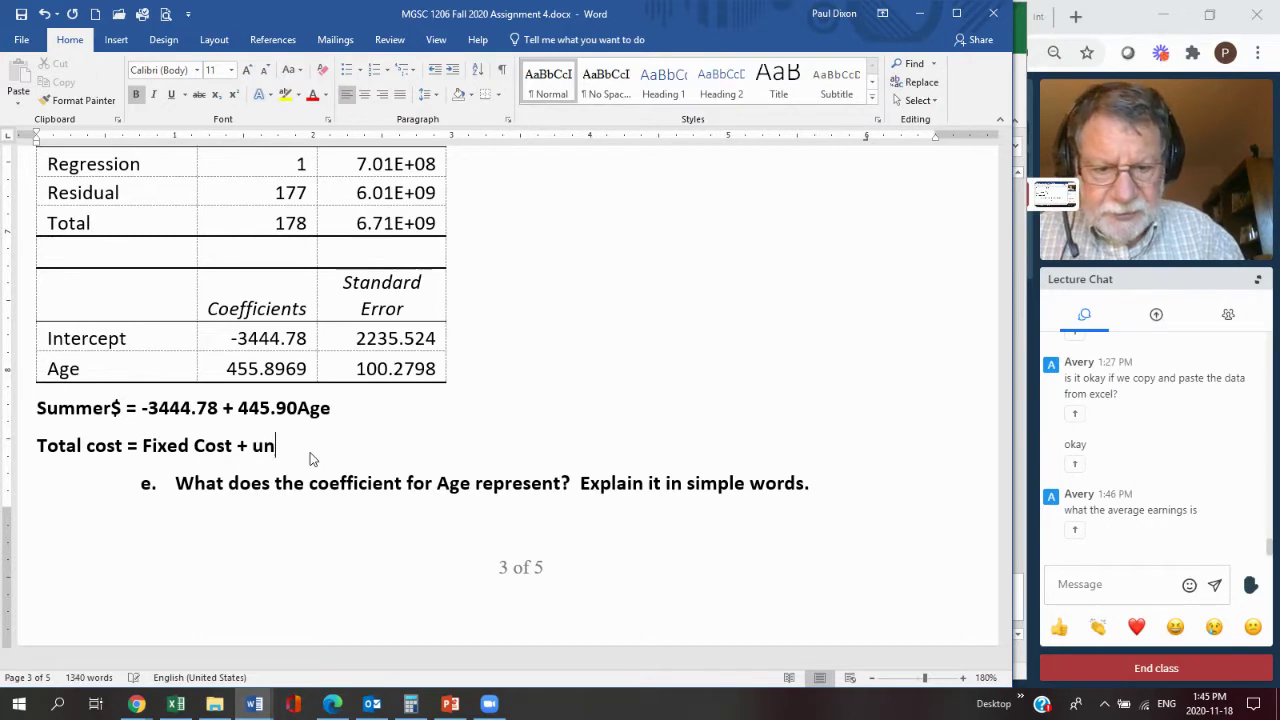
text(it c)
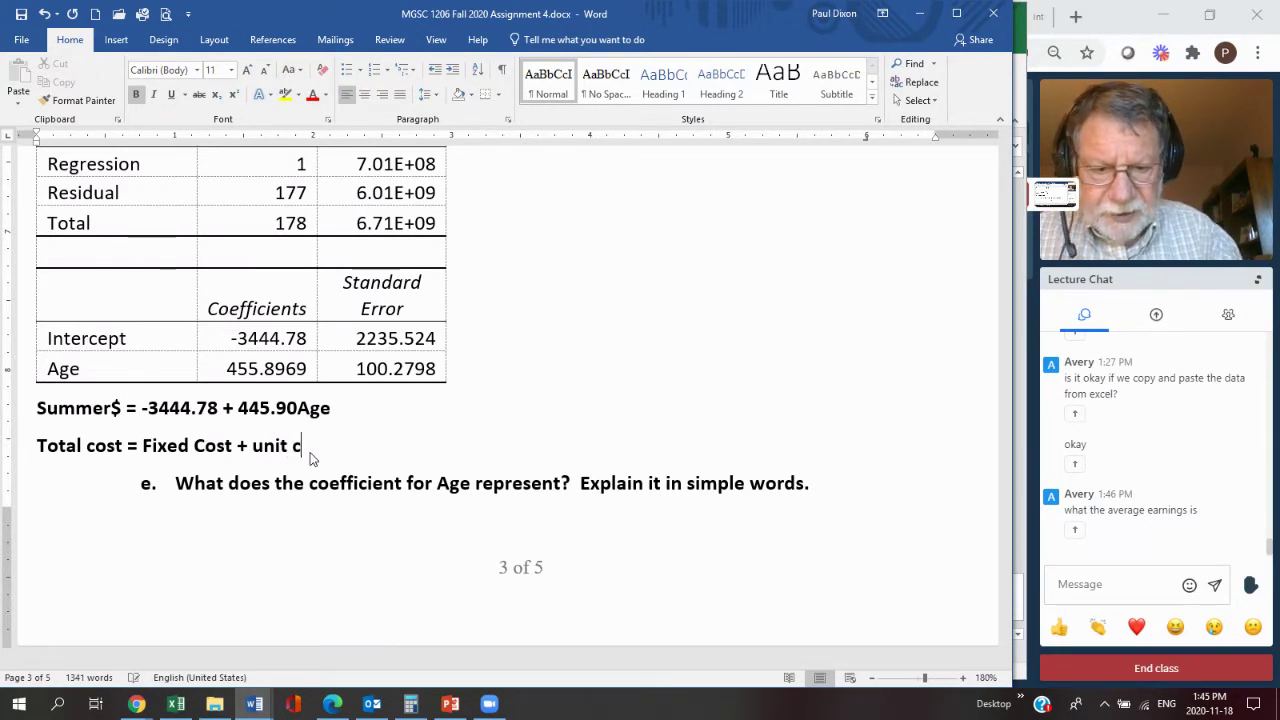
text(ost)
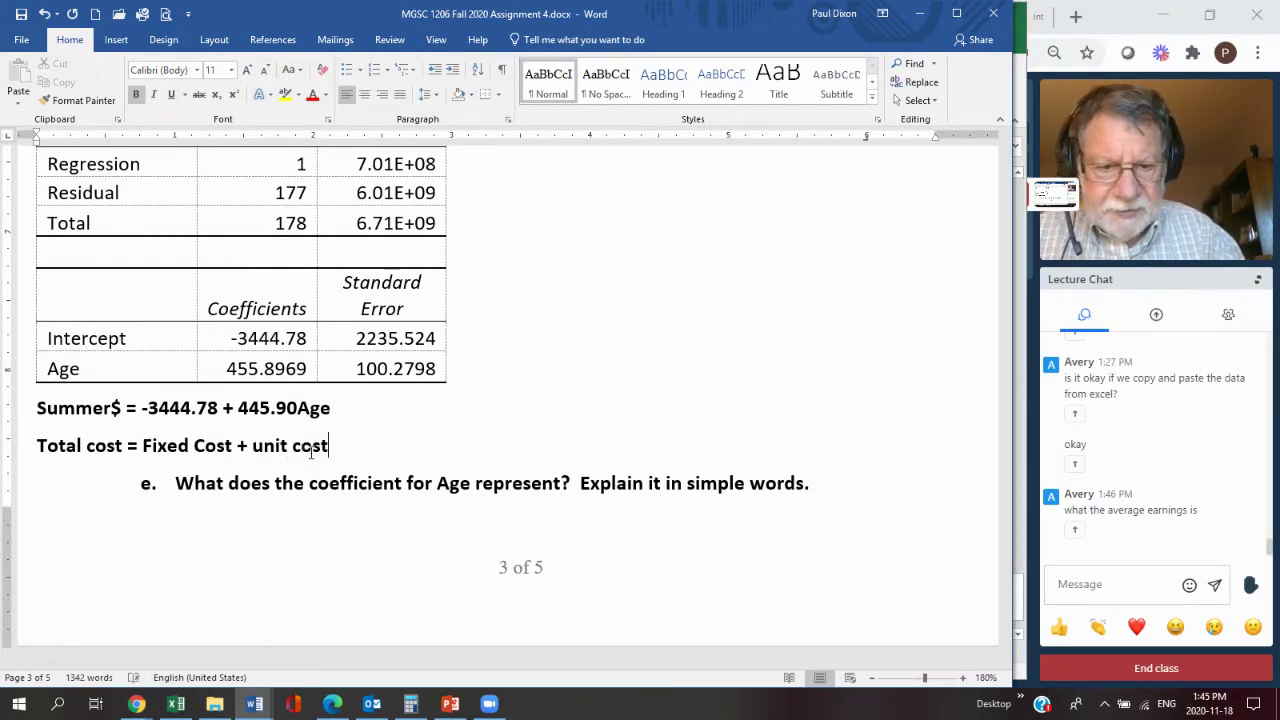
text(*()
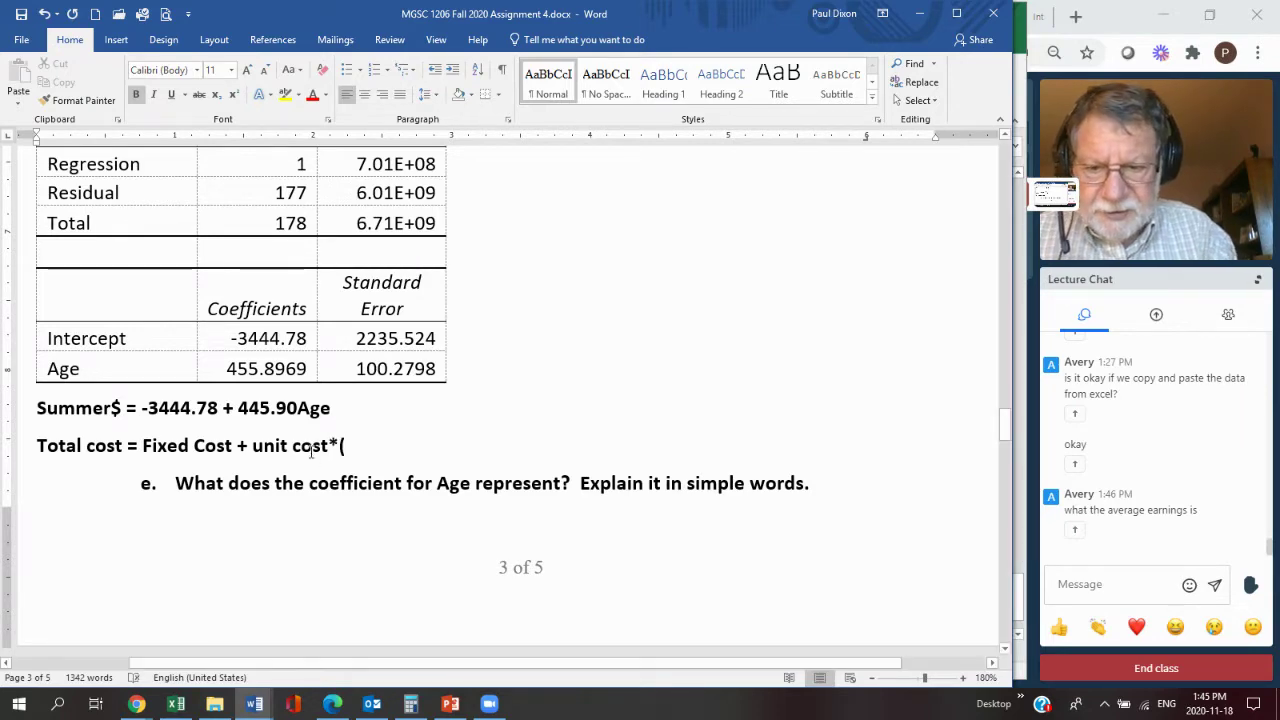
text(# of un)
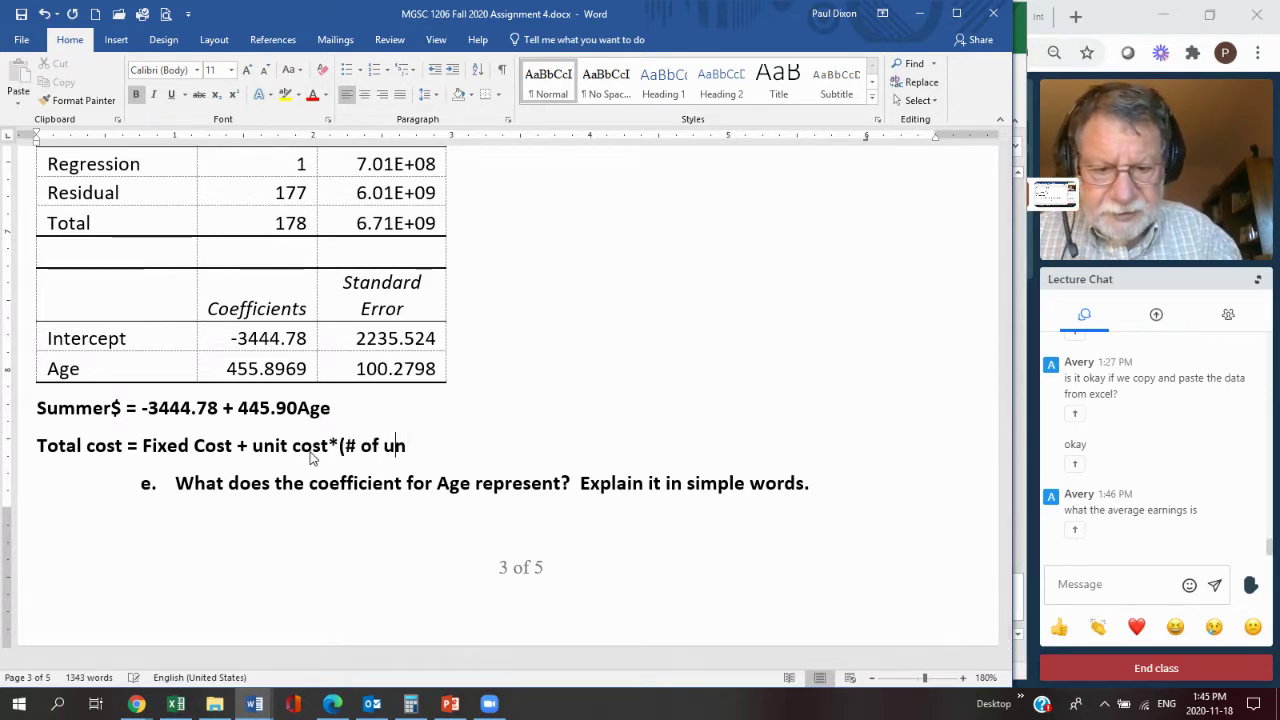
text(its))
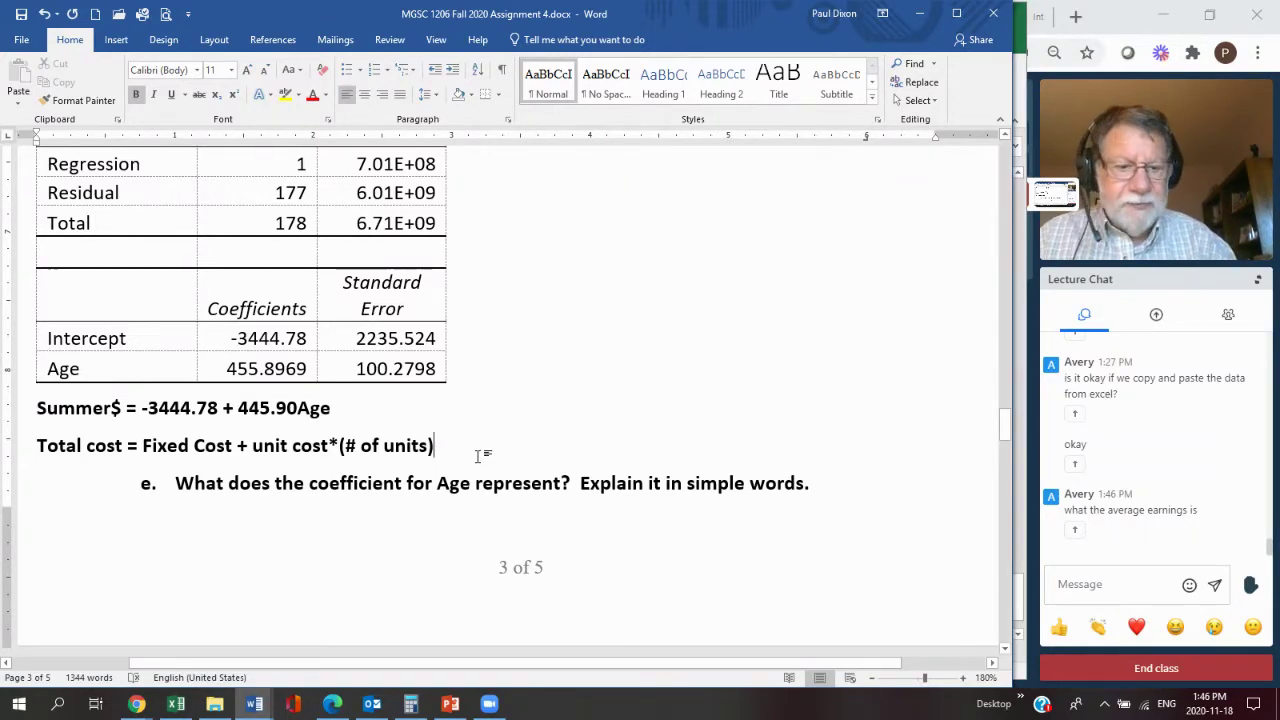
Add the example "= $500 + 7.20x" on a new line below the total cost formula.
key(Return)
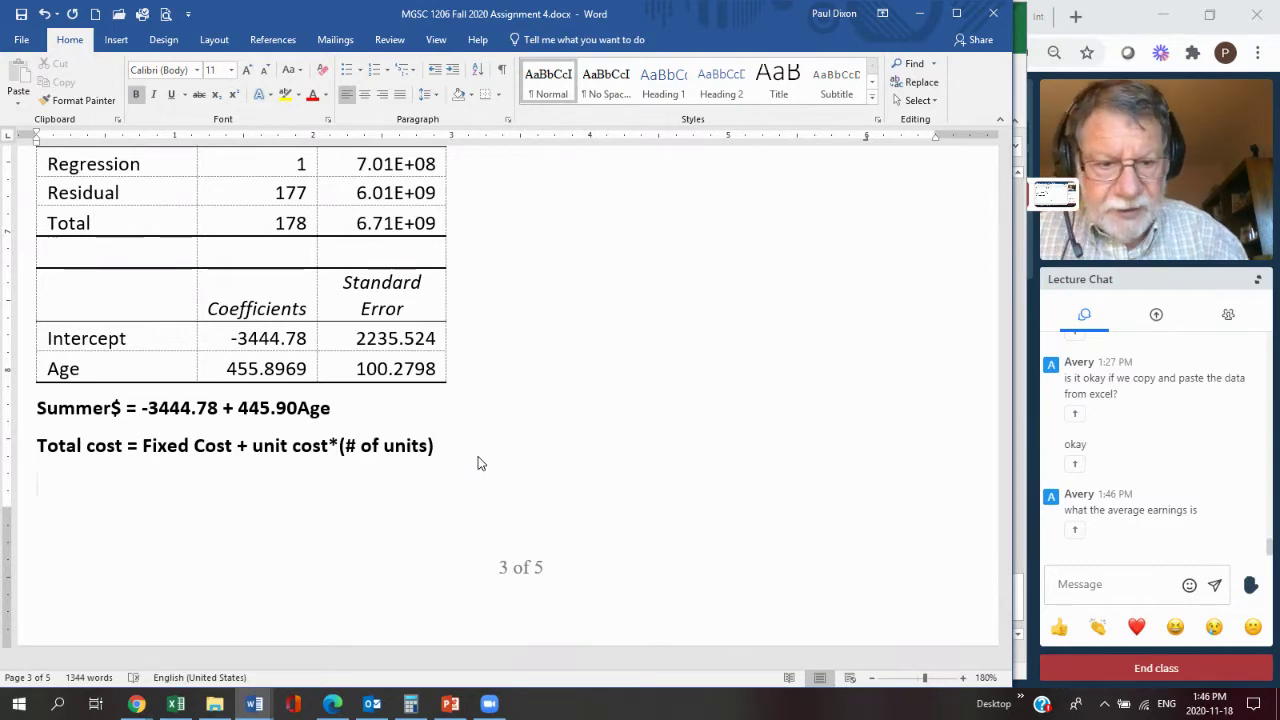
text(=5)
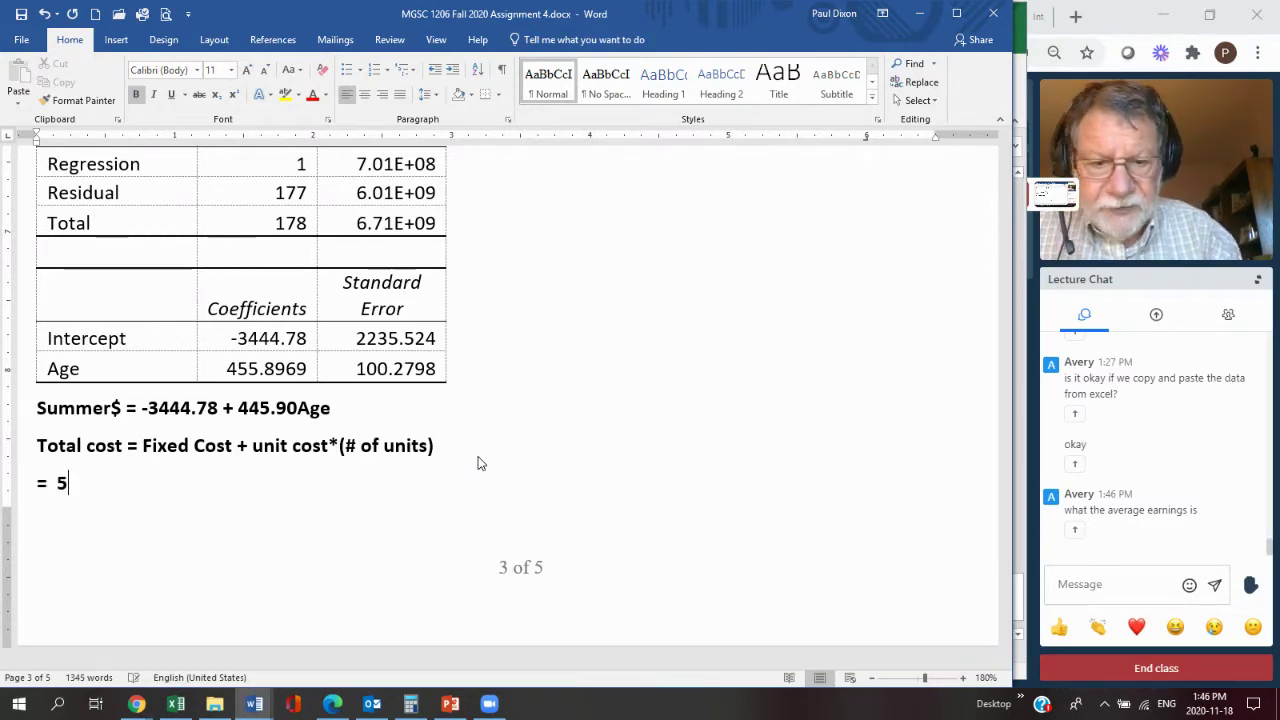
key(BackSpace)
text($)
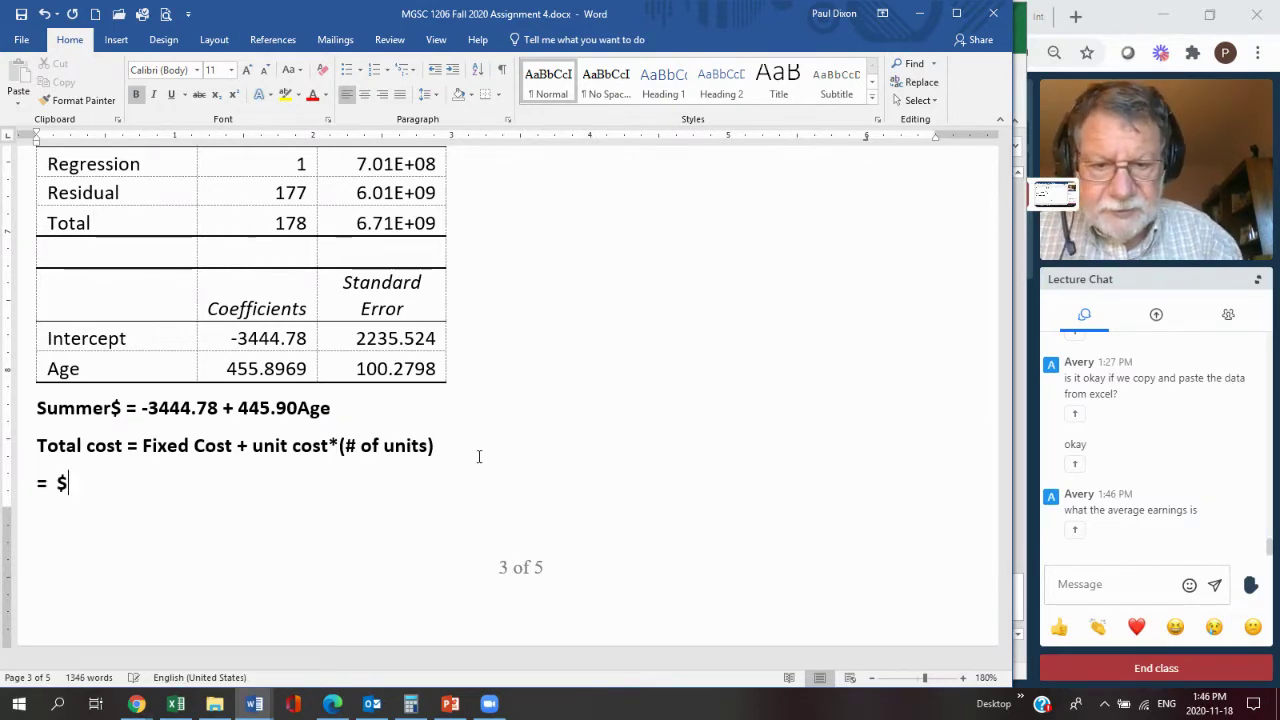
text(500 )
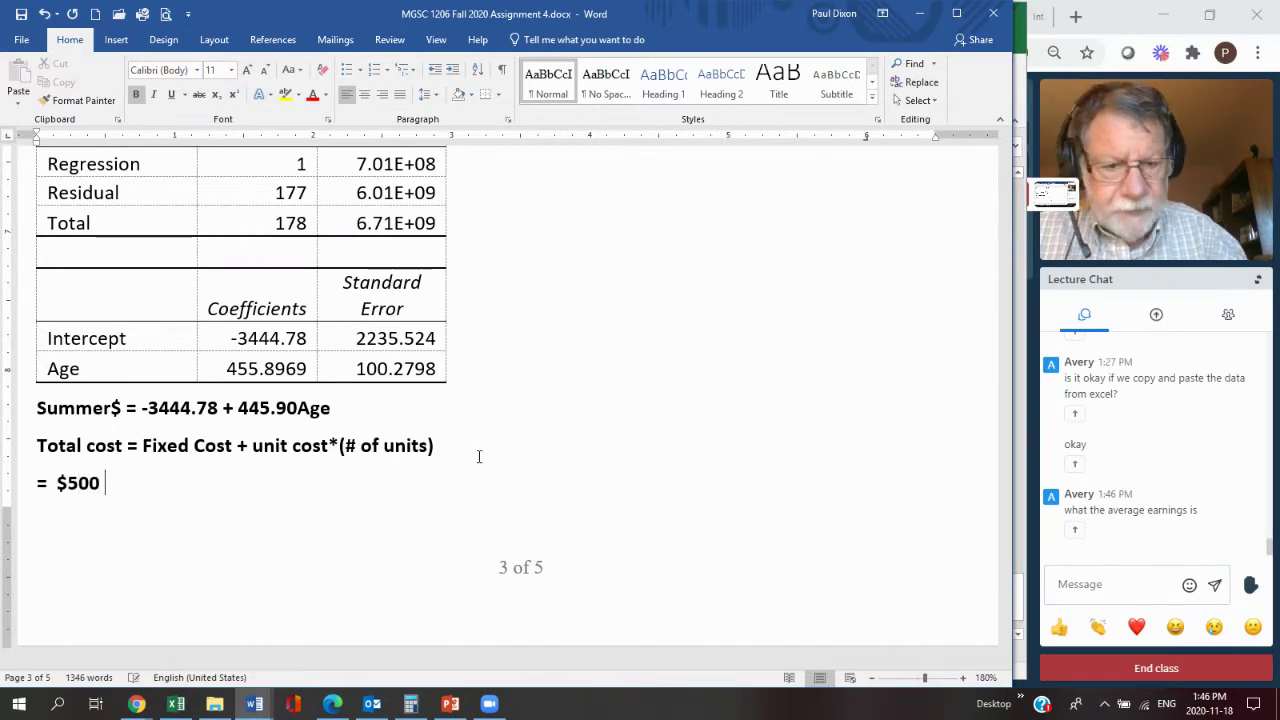
text(+ )
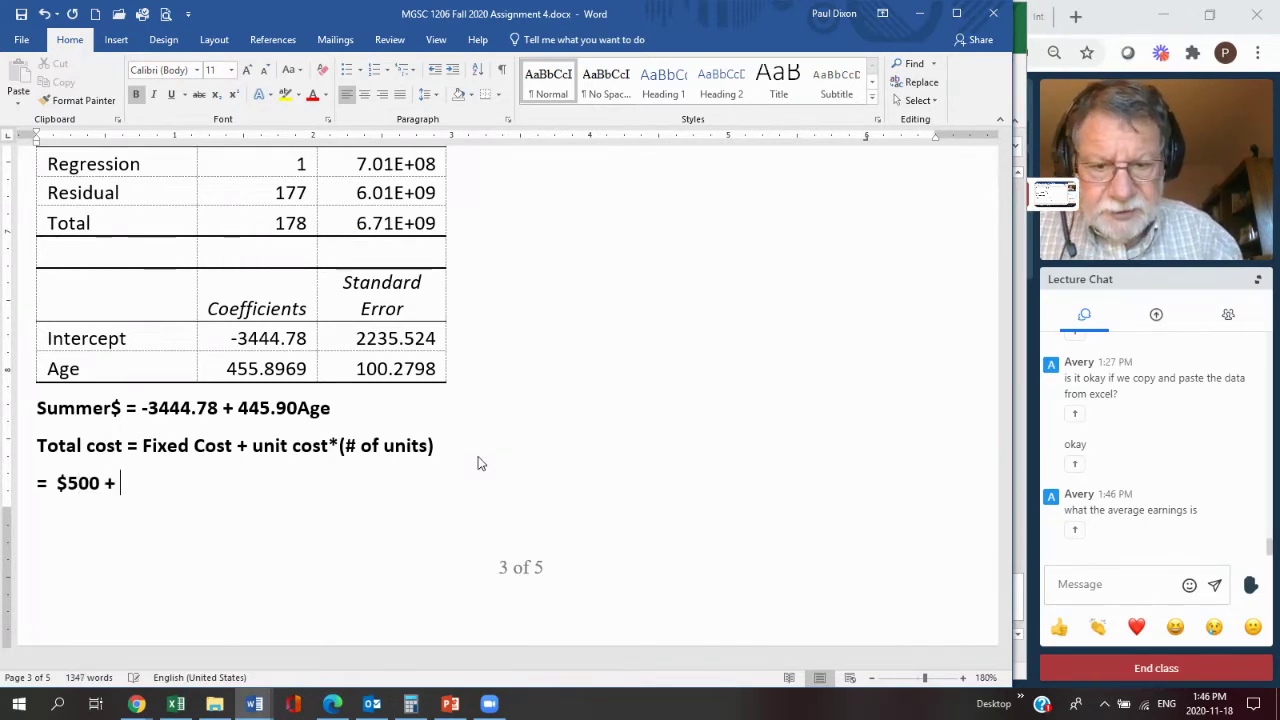
text(7.20x)
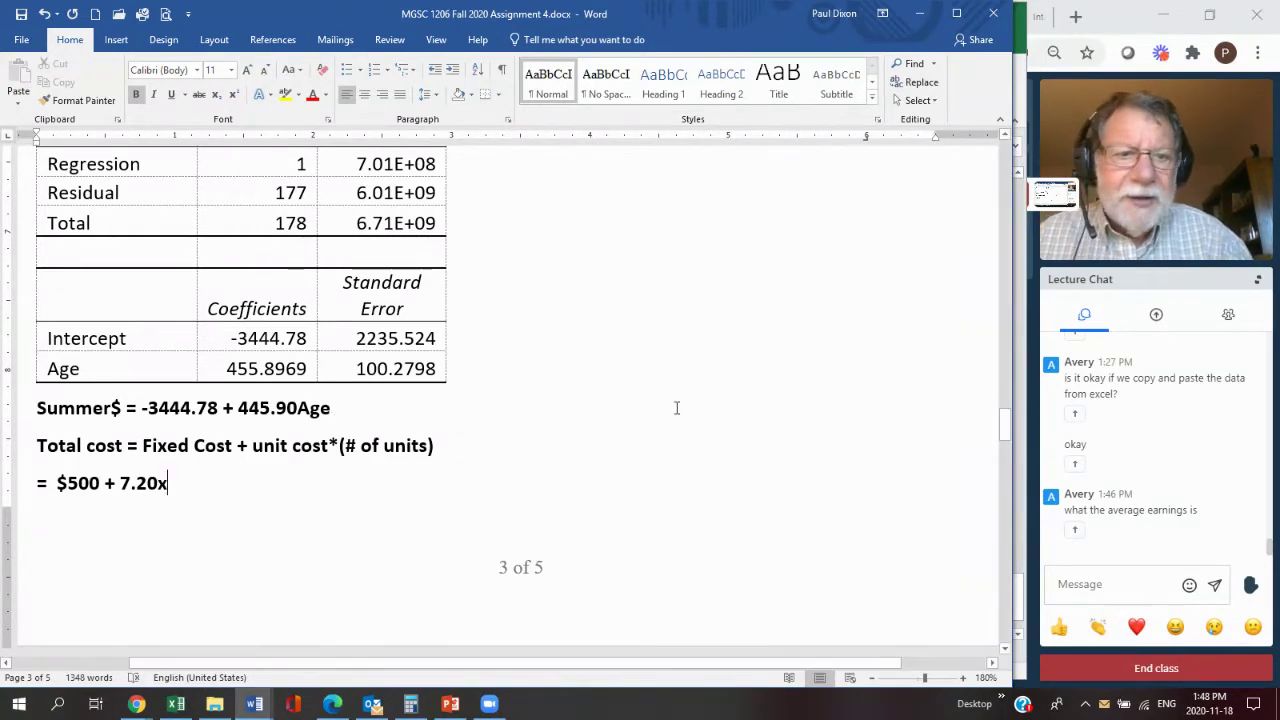
Read question 2 about the residuals in the assignment, and examine the regression output and Age Residual Plot on Sheet9 in Excel.
click(1007, 595)
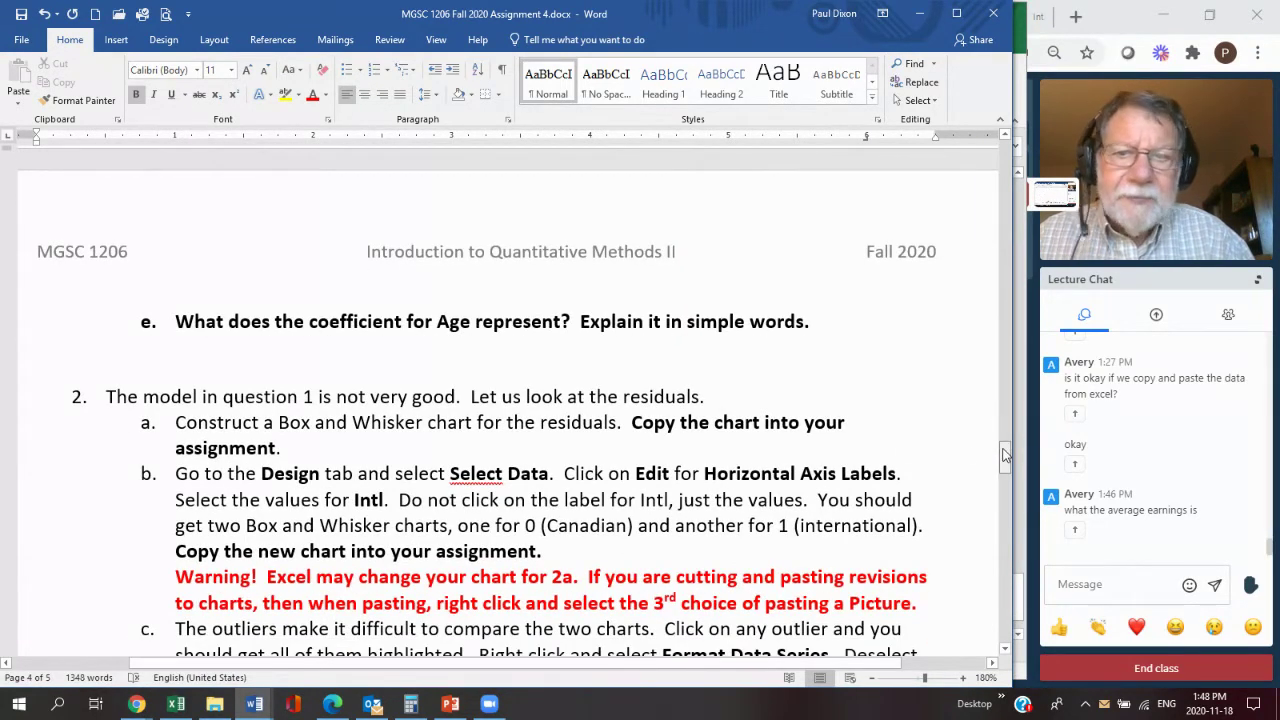
drag(1005, 448, 1007, 468)
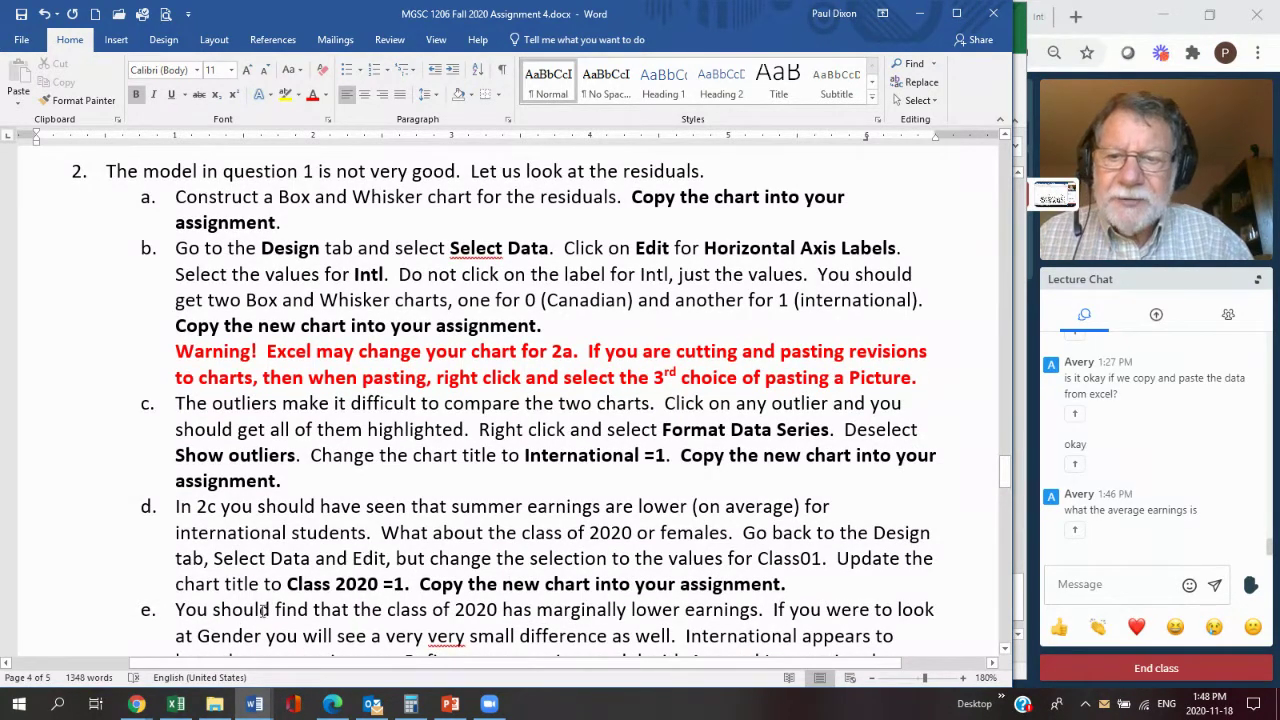
click(176, 706)
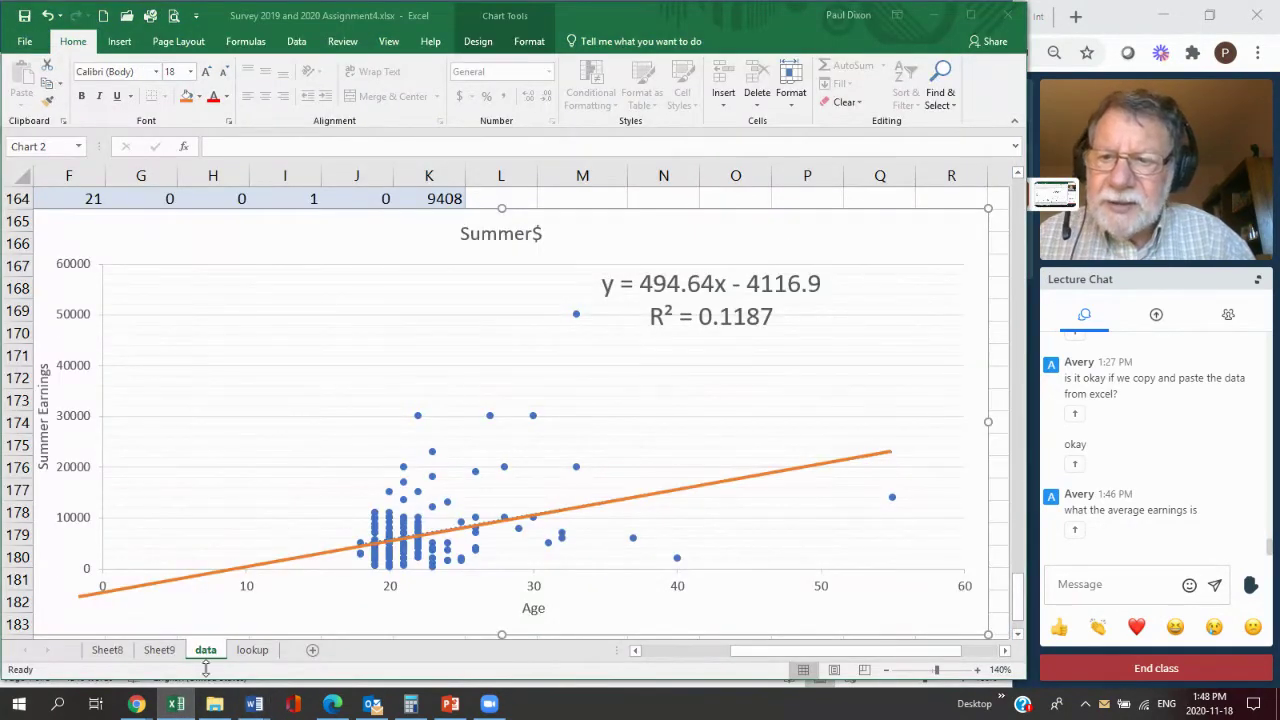
click(159, 651)
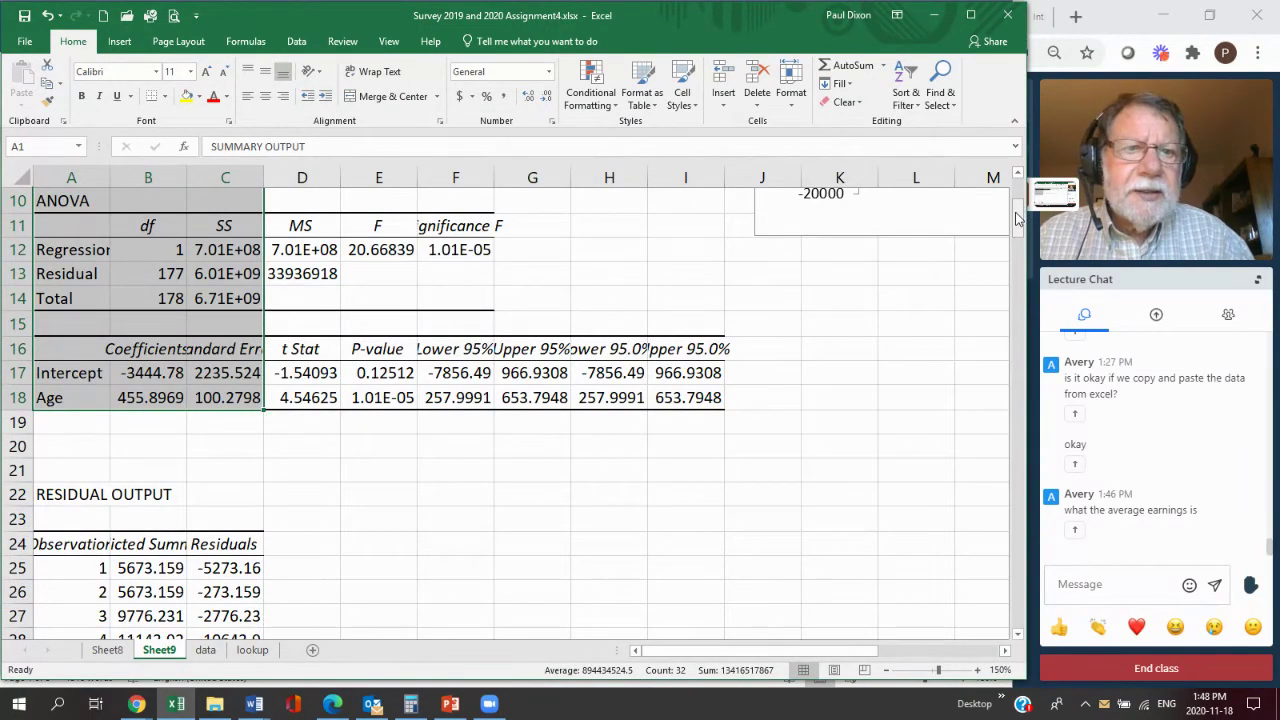
mouse_move(1020, 220)
mouse_down()
mouse_move(1018, 186)
mouse_move(1022, 220)
mouse_move(1020, 208)
mouse_up()
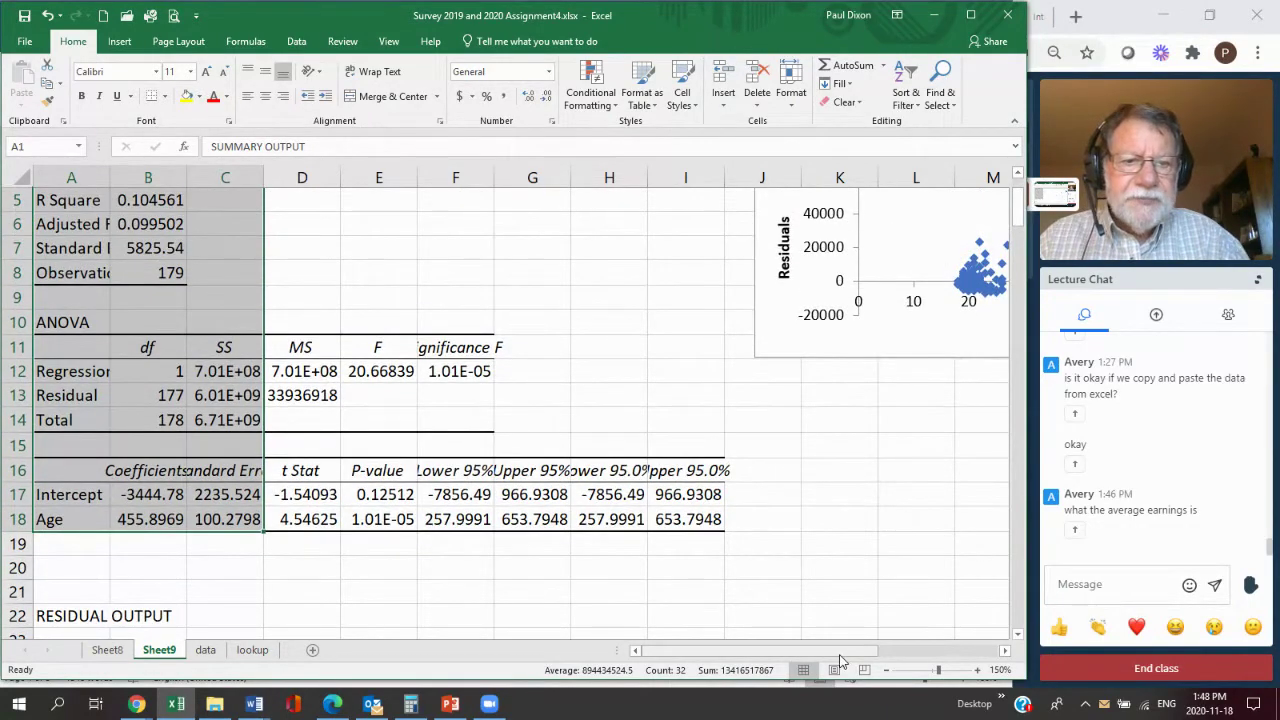
drag(840, 652, 925, 651)
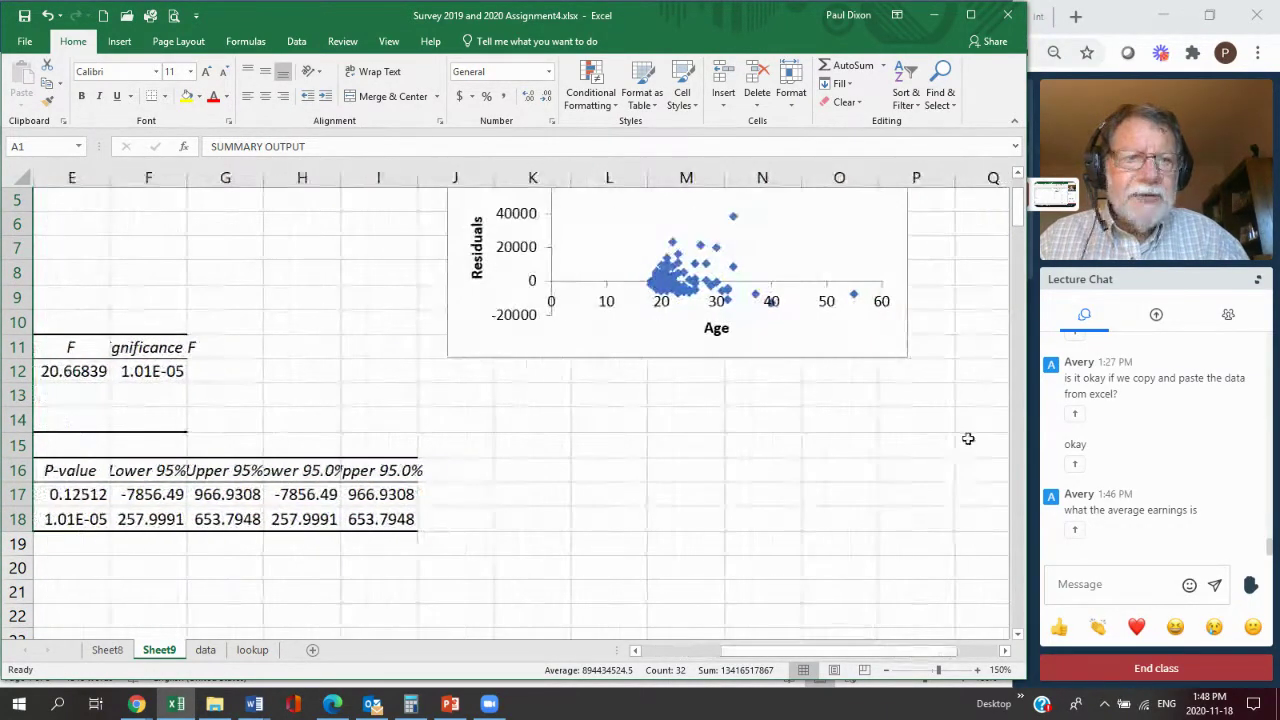
drag(1020, 222, 1020, 206)
mouse_move(722, 335)
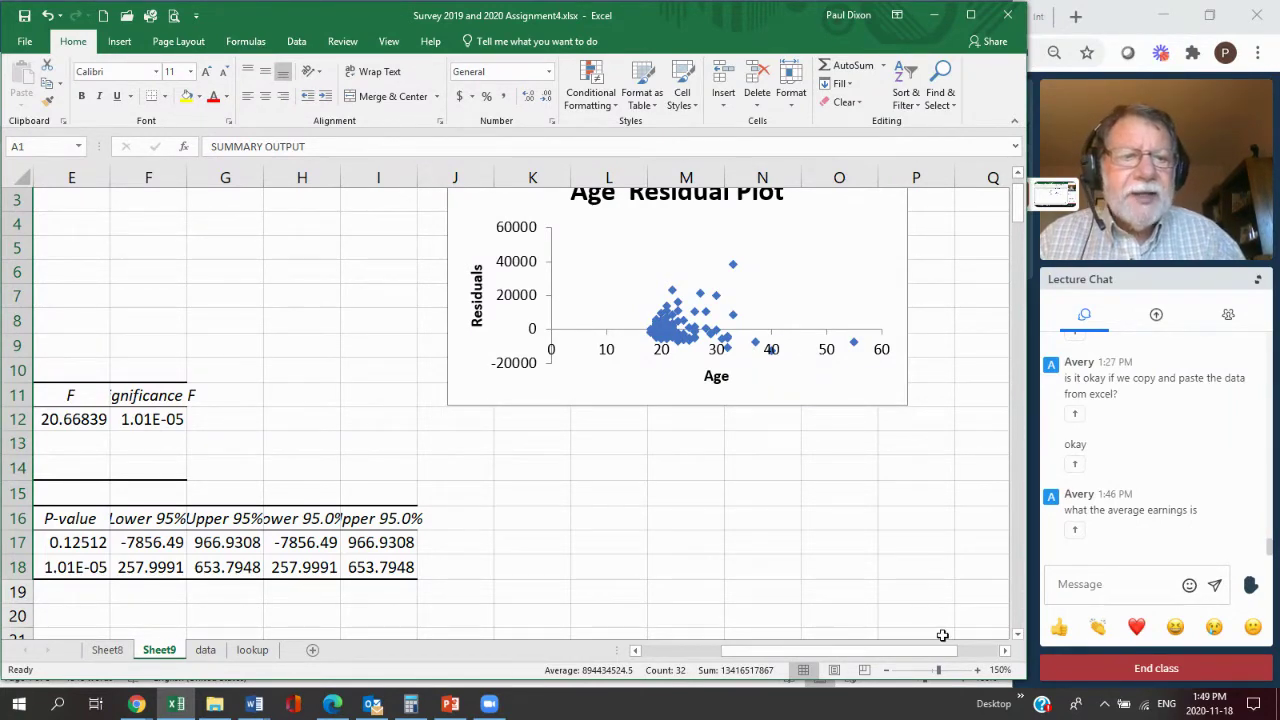
drag(940, 657, 815, 660)
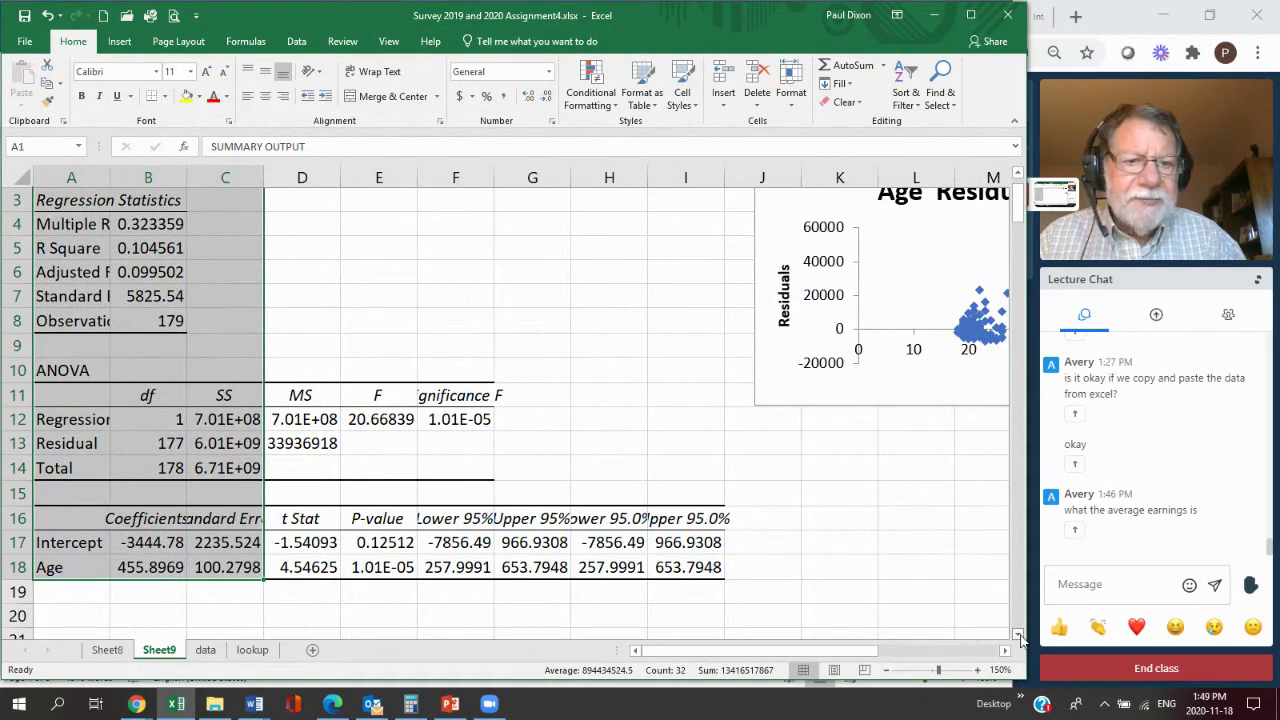
Insert a Box and Whisker chart of the residuals in C25:C203 on Sheet9.
click(1019, 636)
scroll(1019, 636, down, 3)
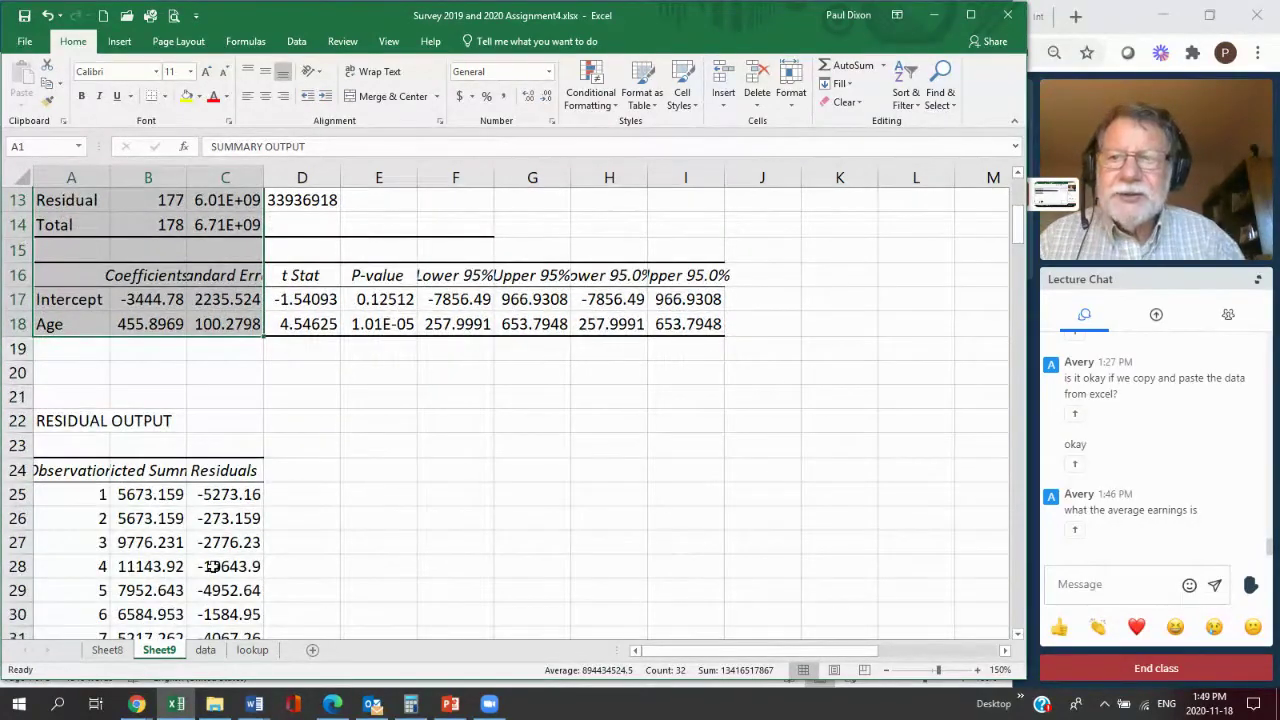
drag(217, 497, 226, 601)
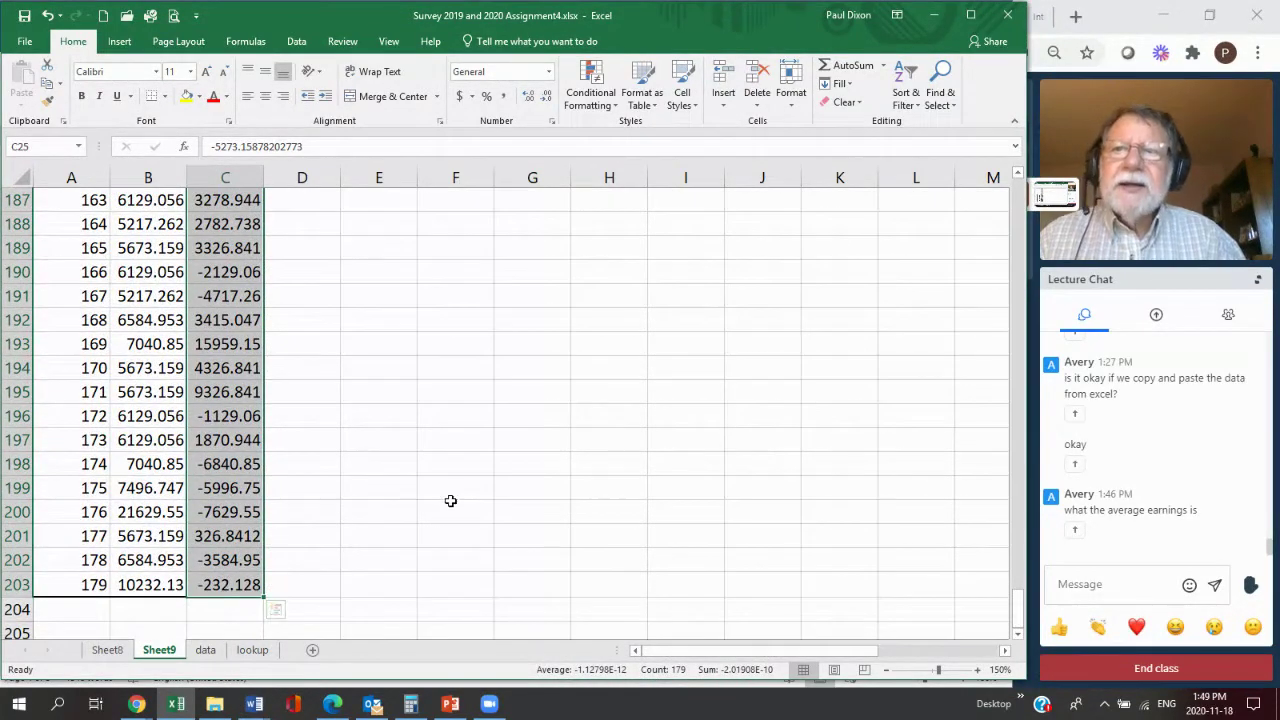
click(119, 44)
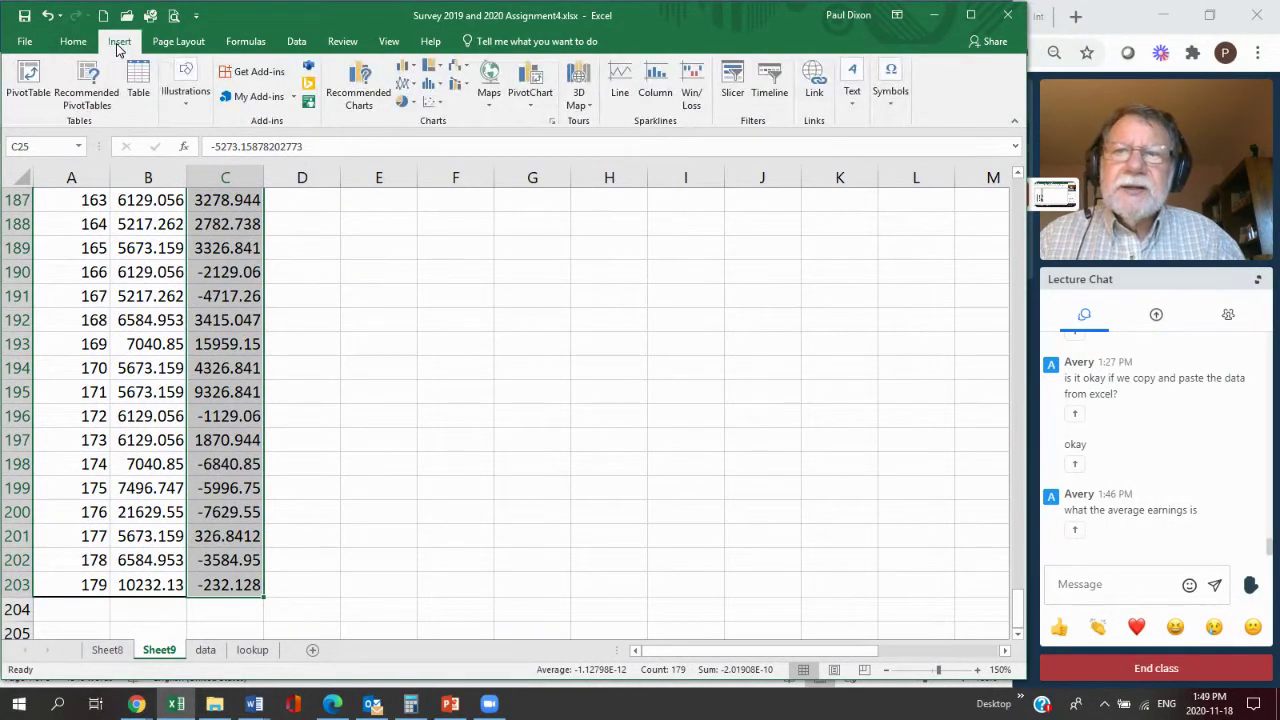
click(357, 97)
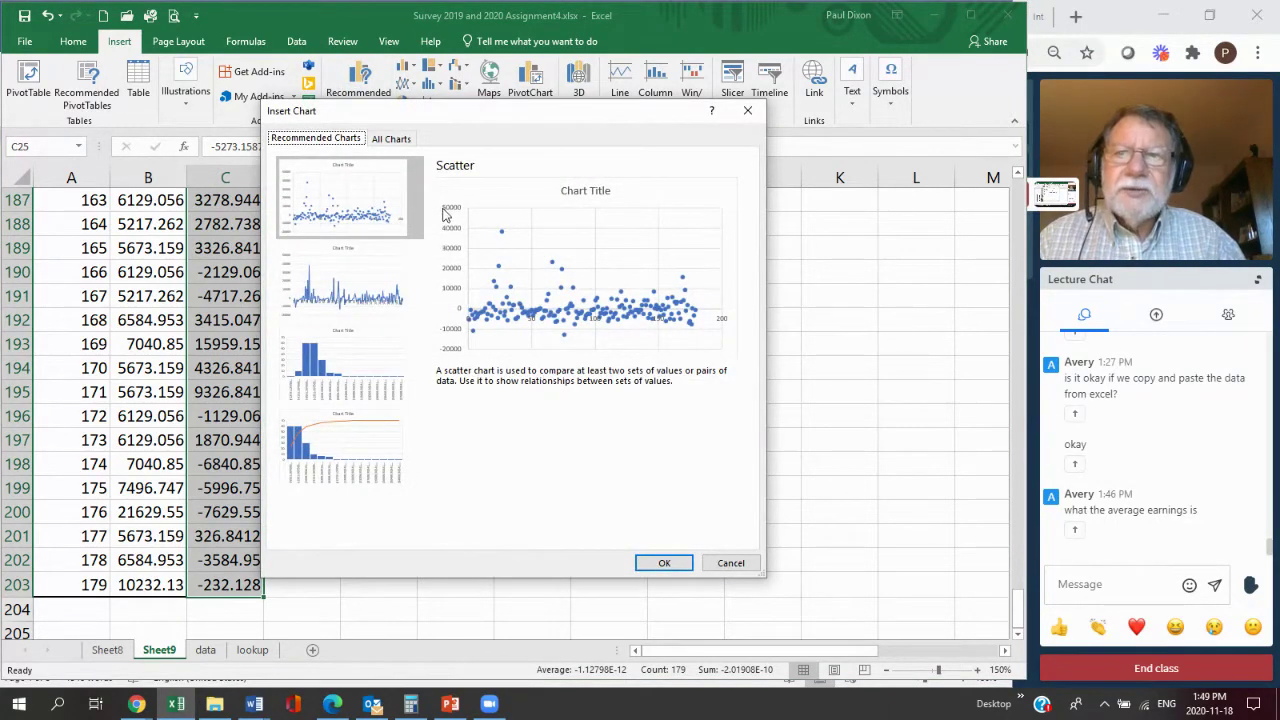
click(393, 140)
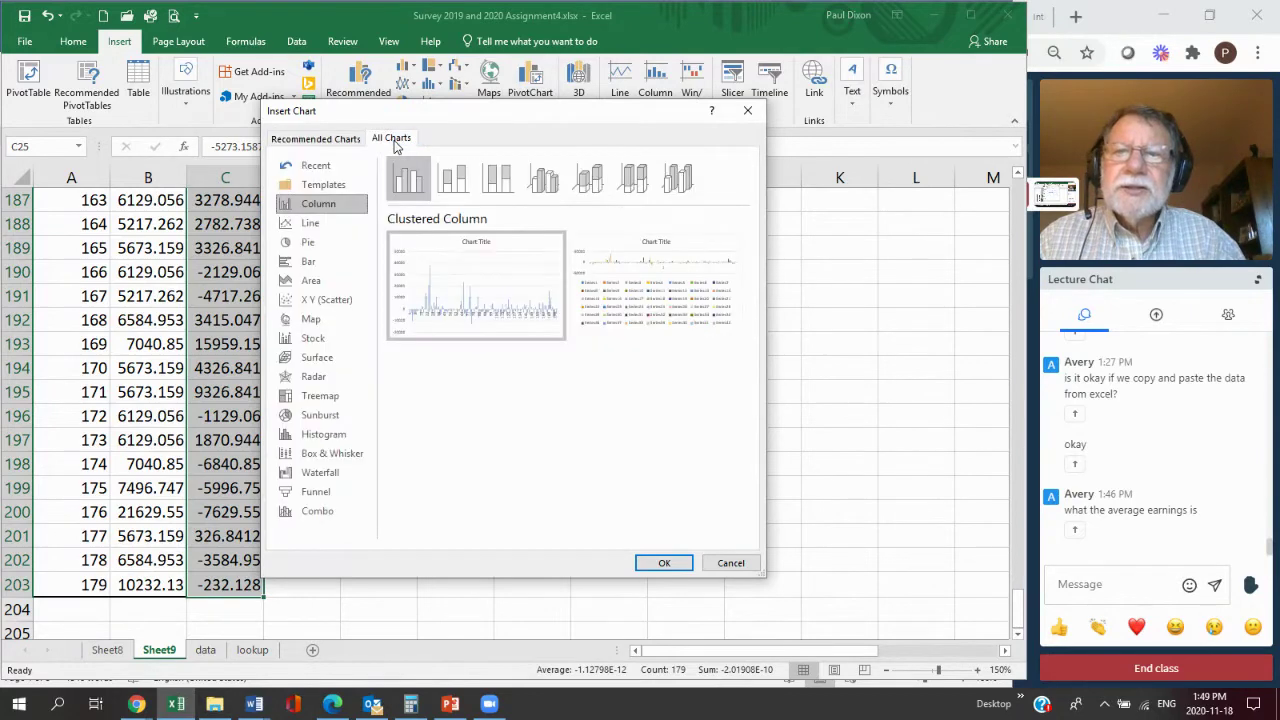
click(346, 454)
click(676, 565)
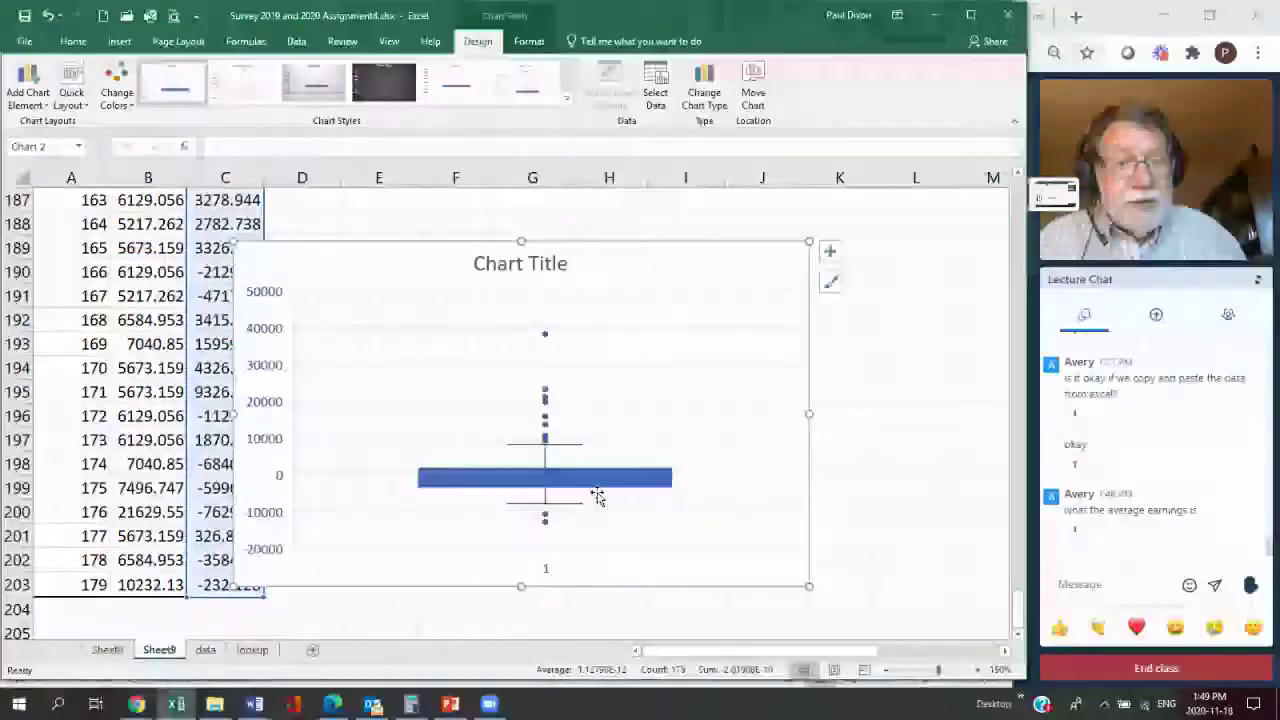
Examine the residuals' Box and Whisker chart on Sheet9 and compare it with the Summer$ scatter chart on the data sheet.
mouse_move(565, 485)
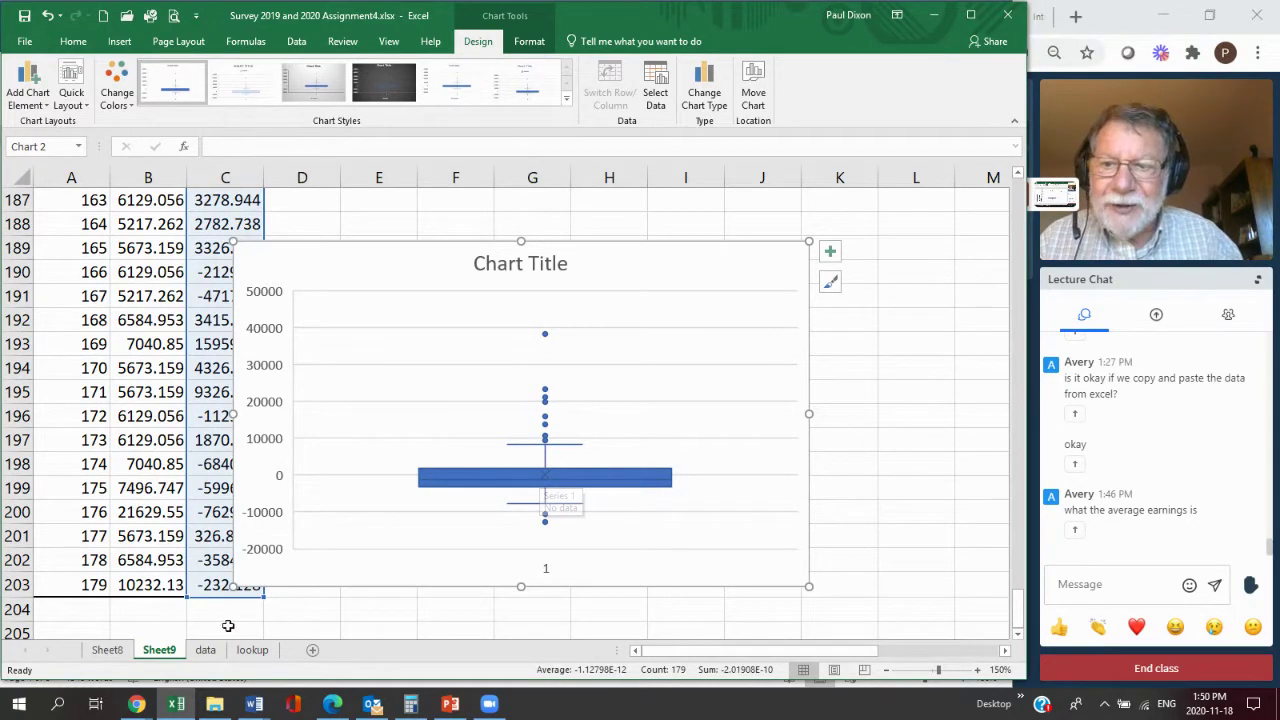
click(210, 651)
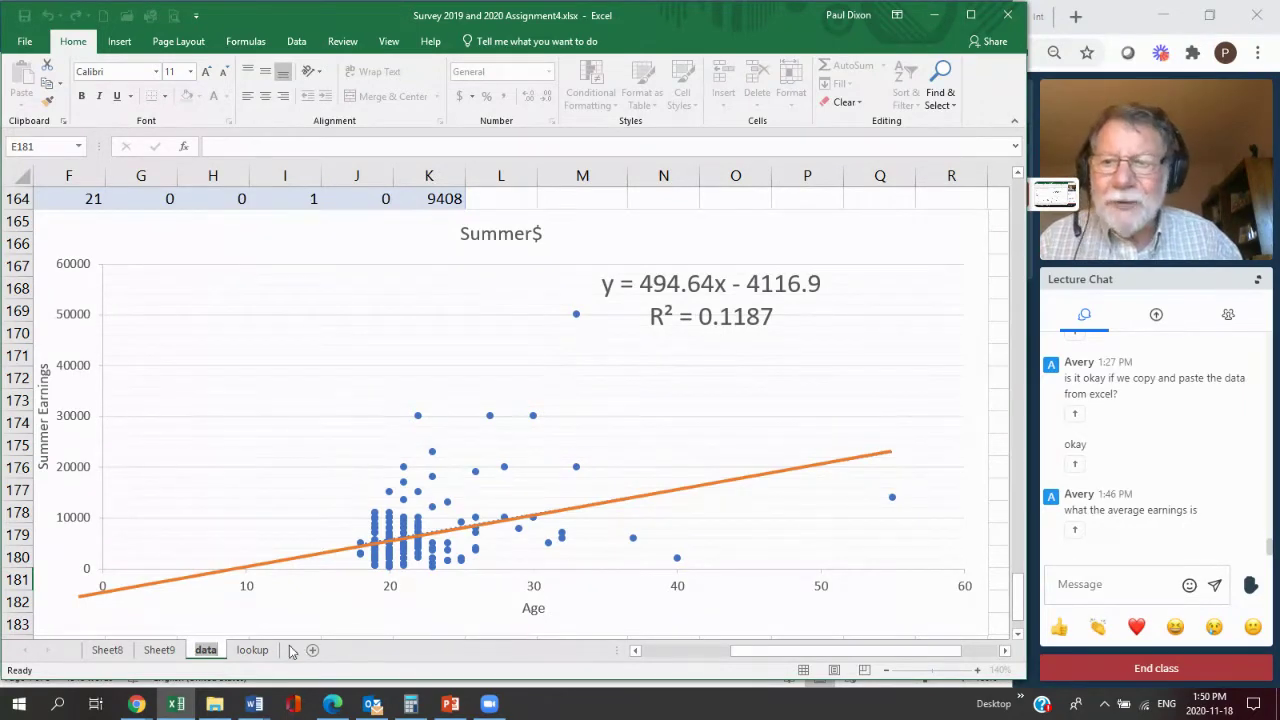
click(166, 653)
click(166, 653)
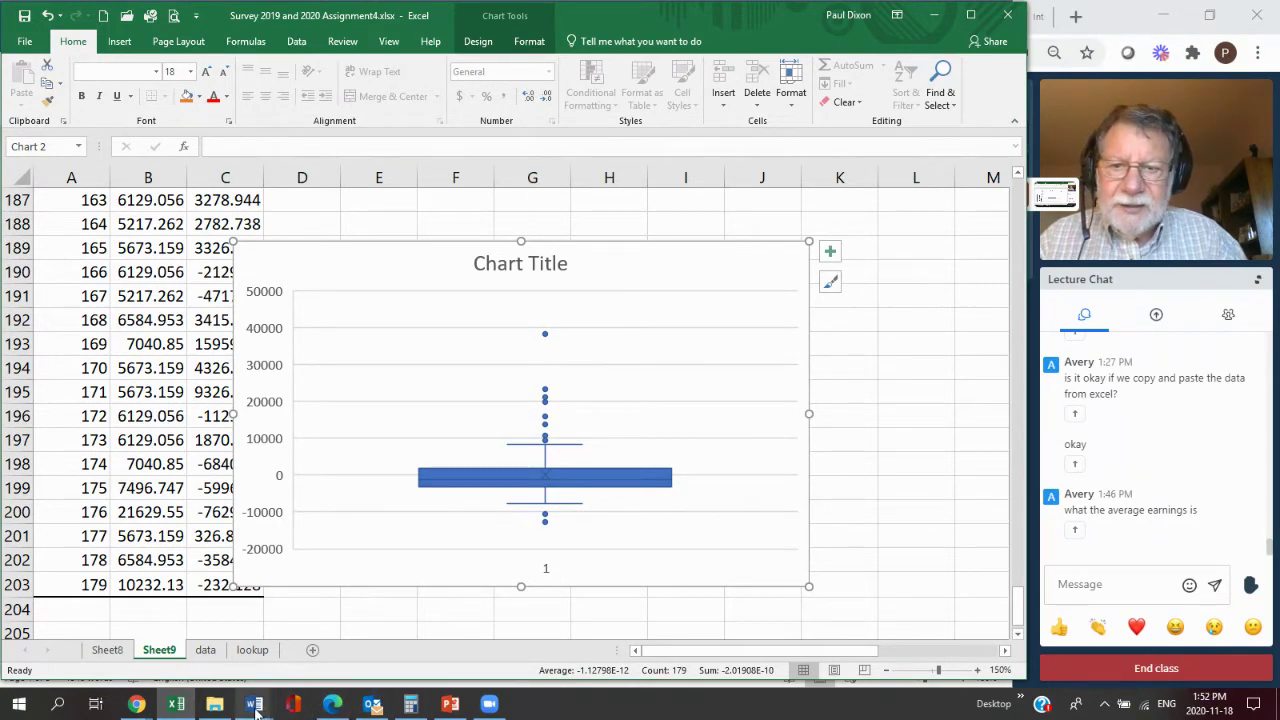
Copy the residuals' Box and Whisker chart into the Word assignment on unnumbered lines below question 2a.
mouse_move(263, 708)
click(340, 632)
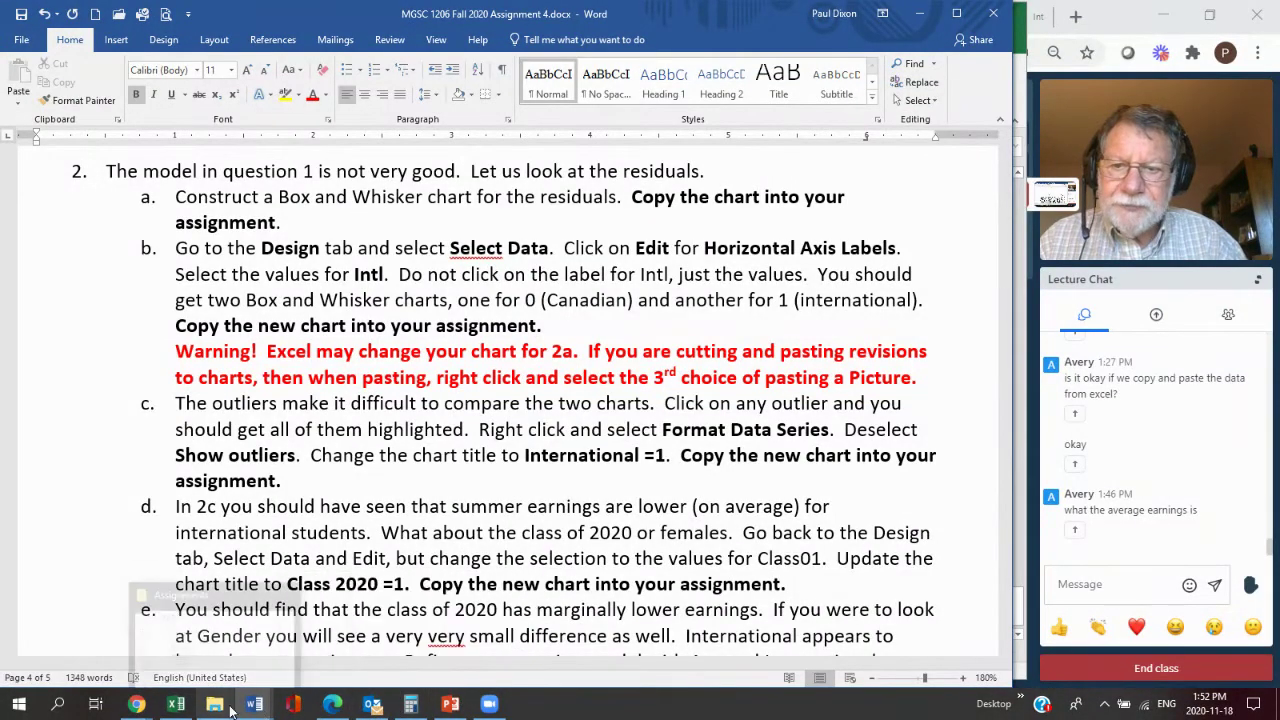
click(178, 705)
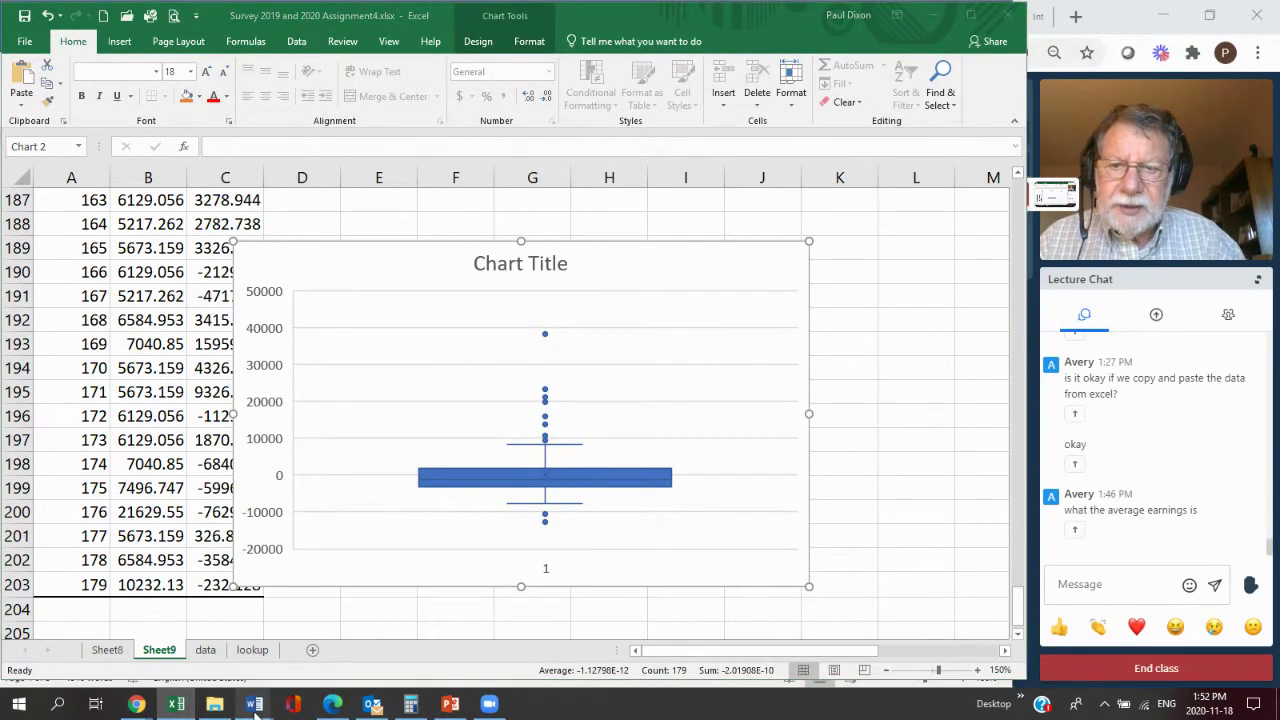
mouse_move(256, 706)
click(325, 648)
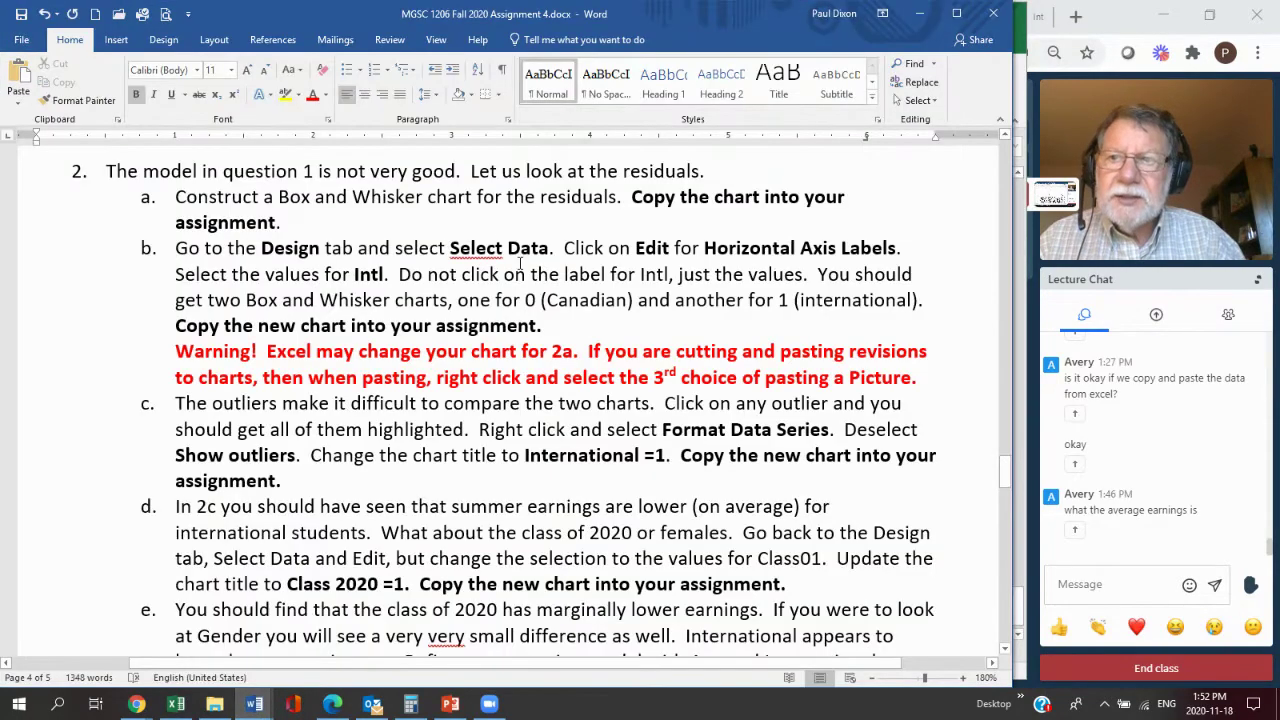
click(489, 226)
key(Return)
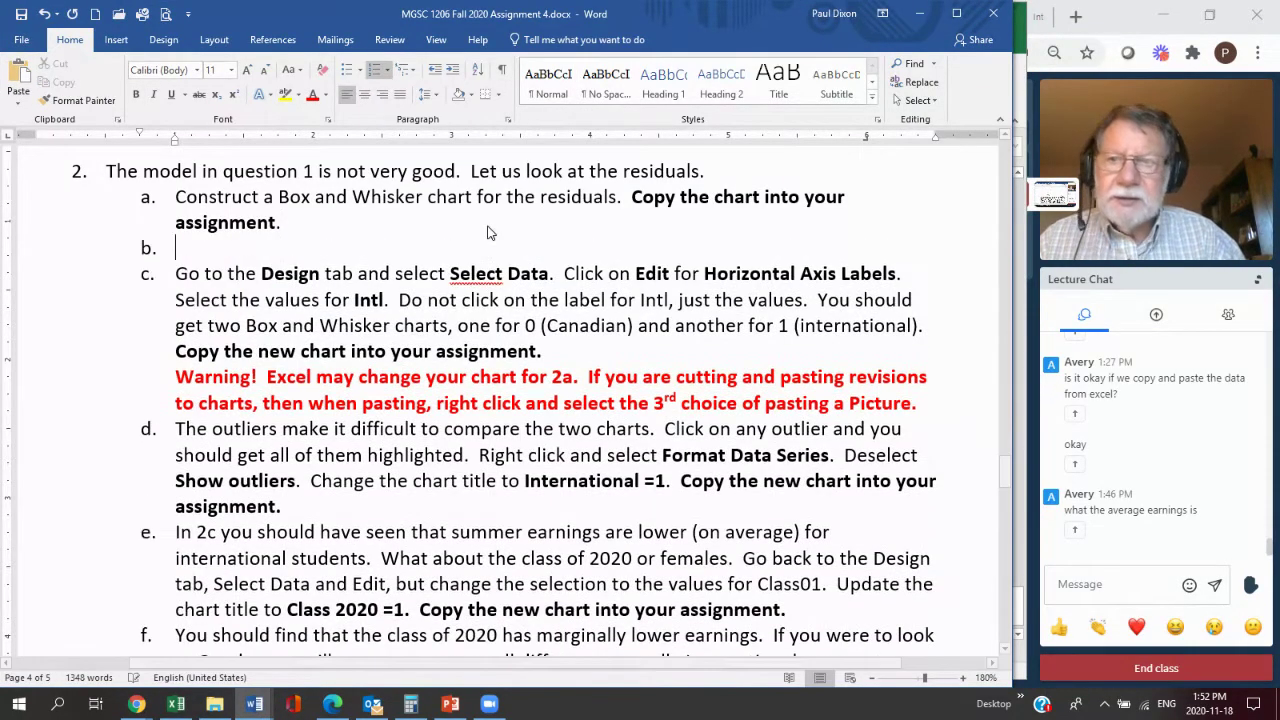
key(Return)
key(Return)
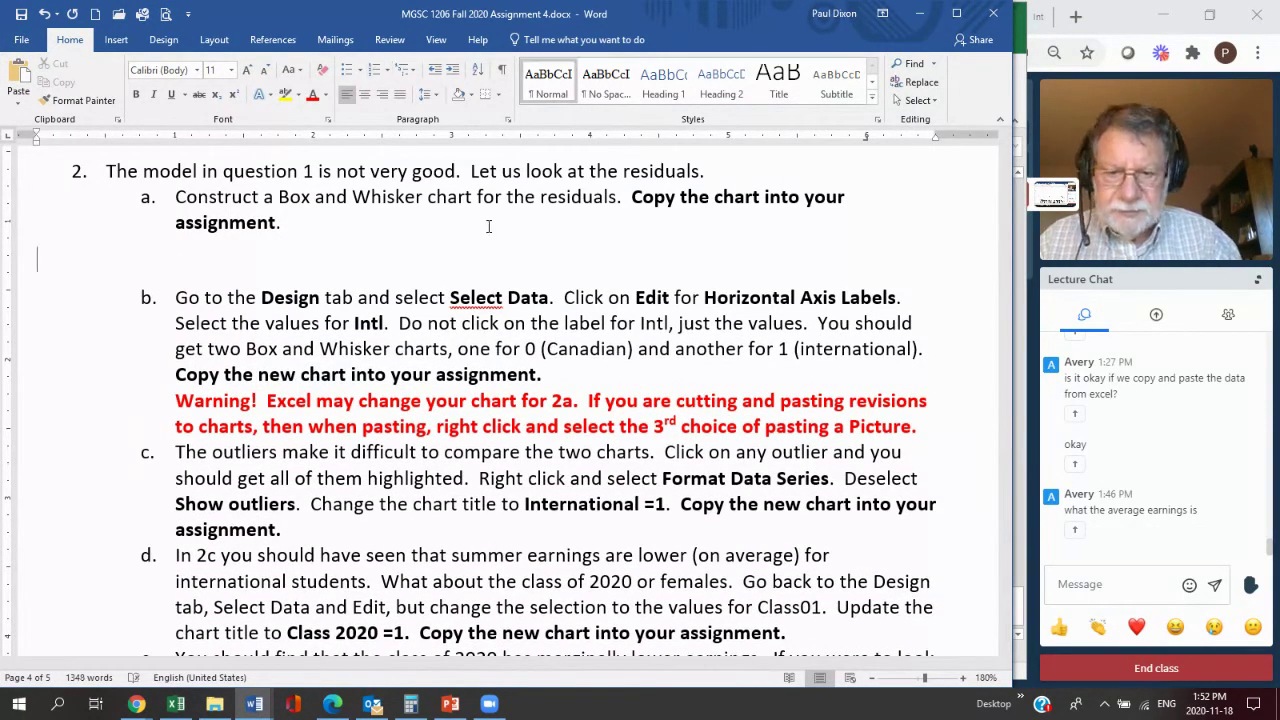
key(ctrl+v)
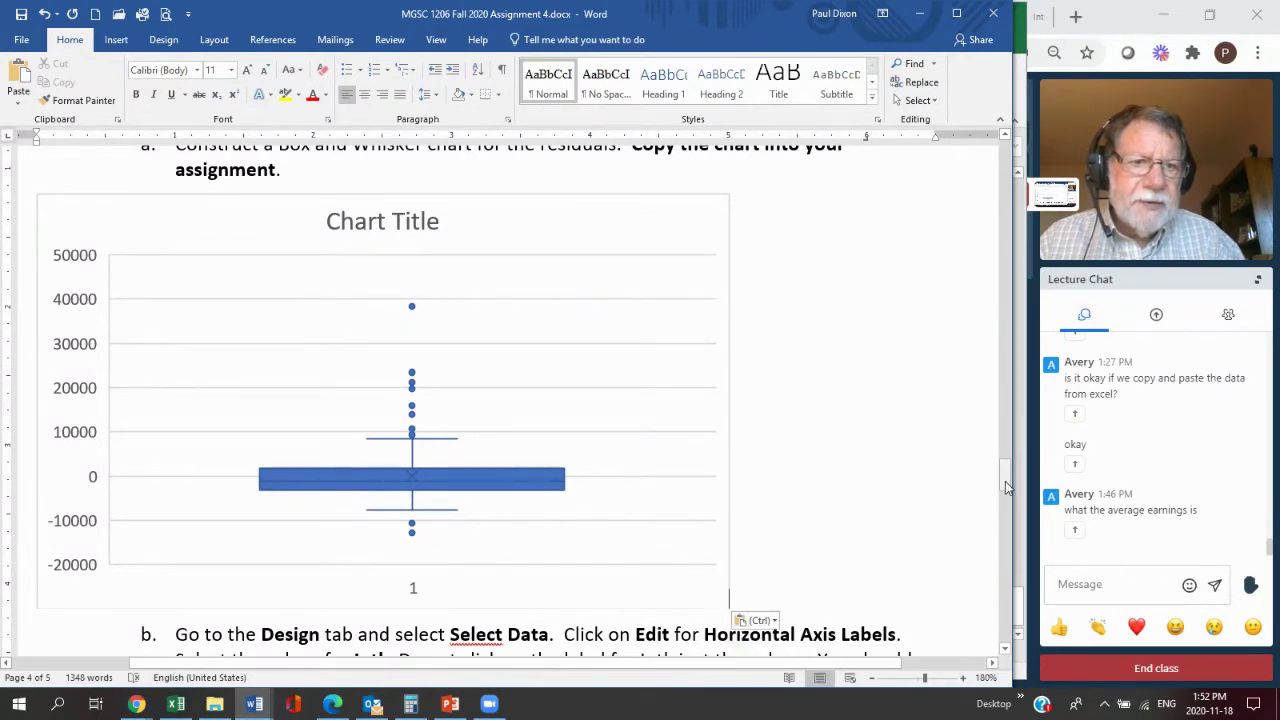
Make unnumbered blank space for the next chart below the red warning in question 2b.
drag(1005, 481, 1005, 499)
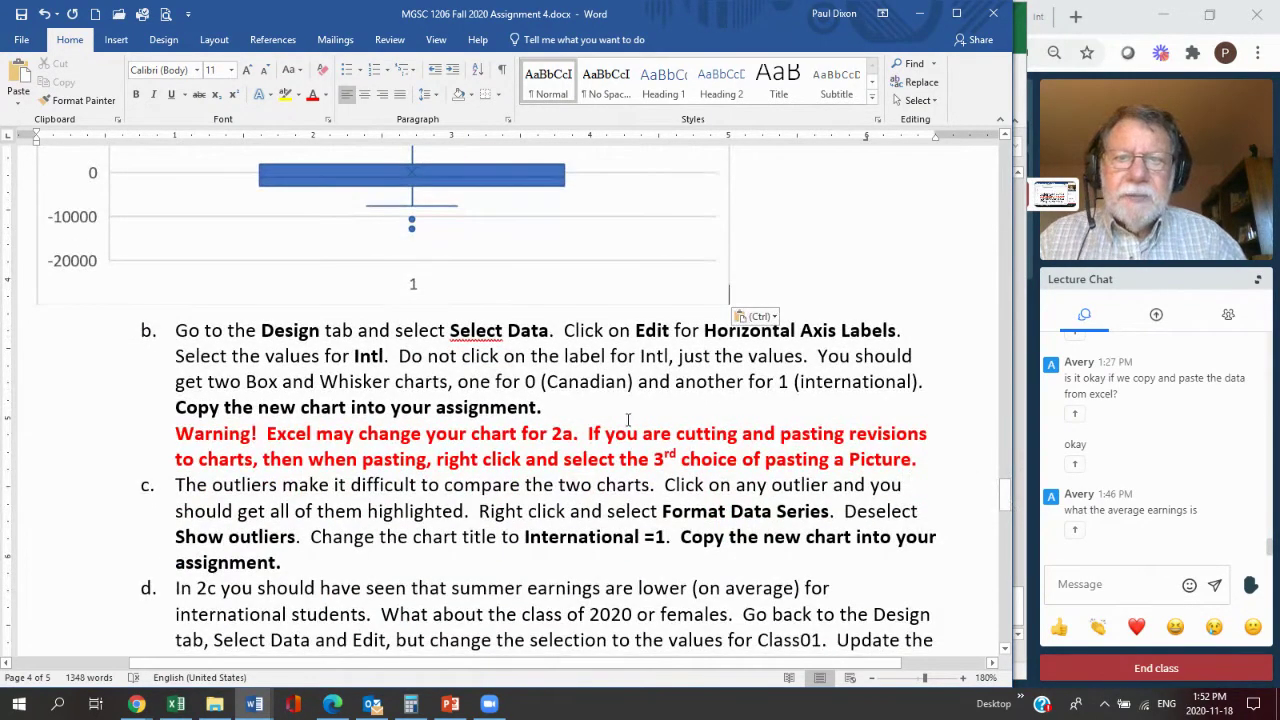
click(939, 460)
key(Return)
key(shift+Tab)
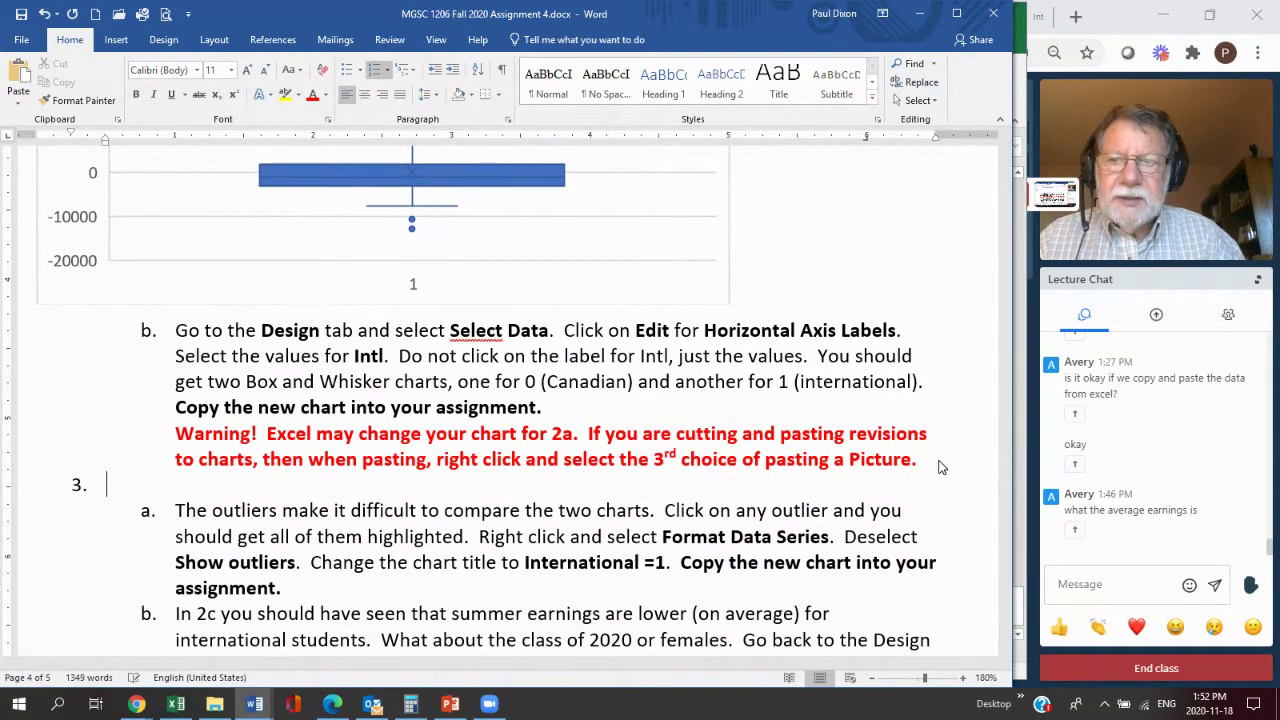
key(Return)
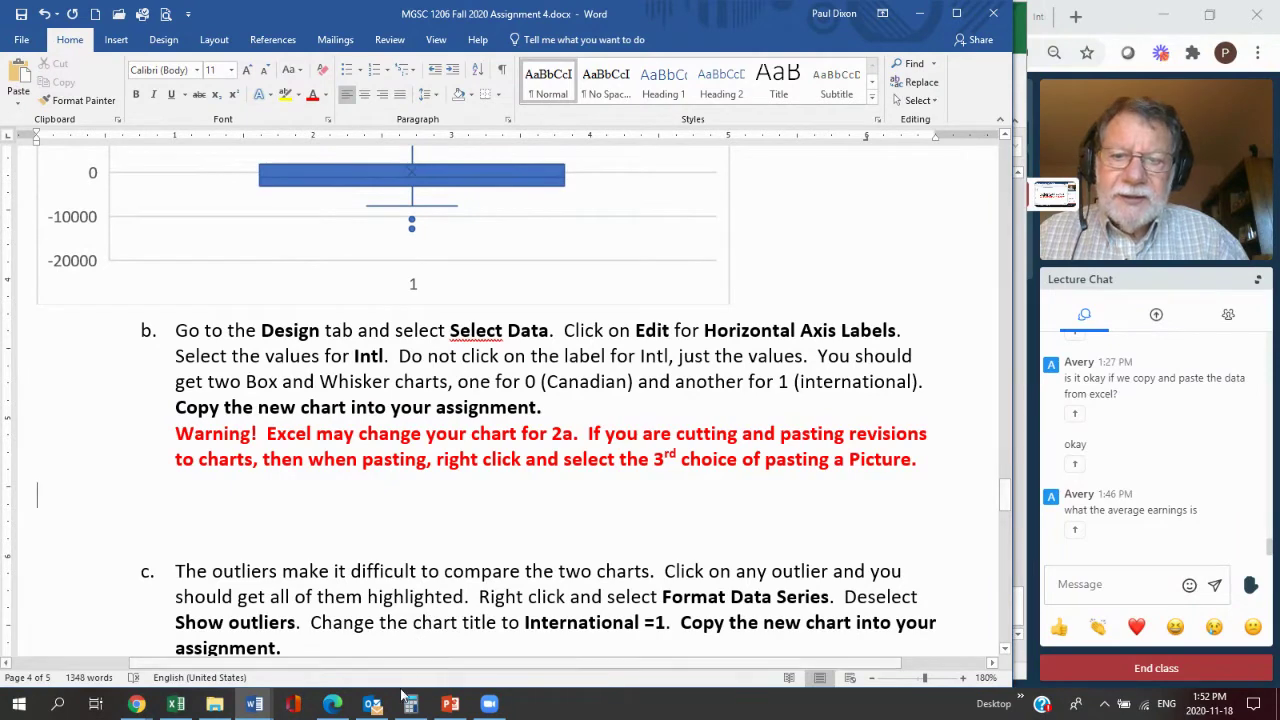
Switch to Excel and copy the residual output table A24:C203 from Sheet9 to cell A1 of a new sheet.
click(177, 705)
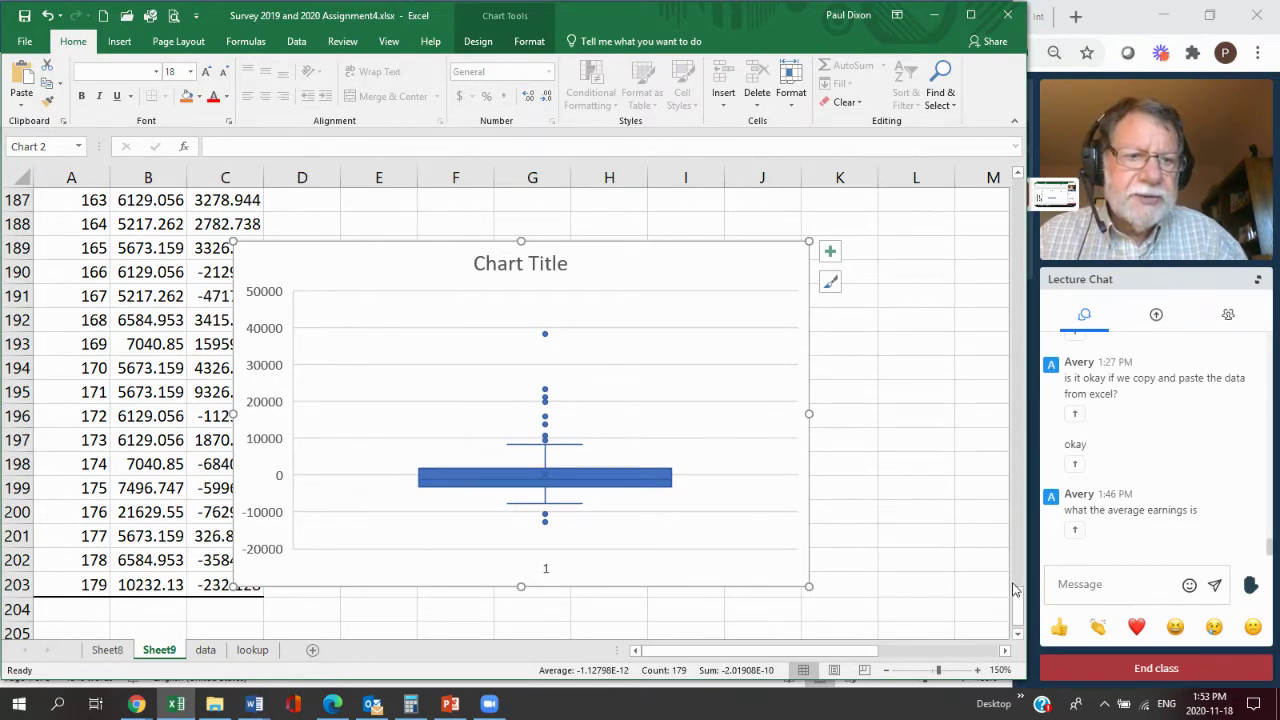
drag(1018, 597, 985, 228)
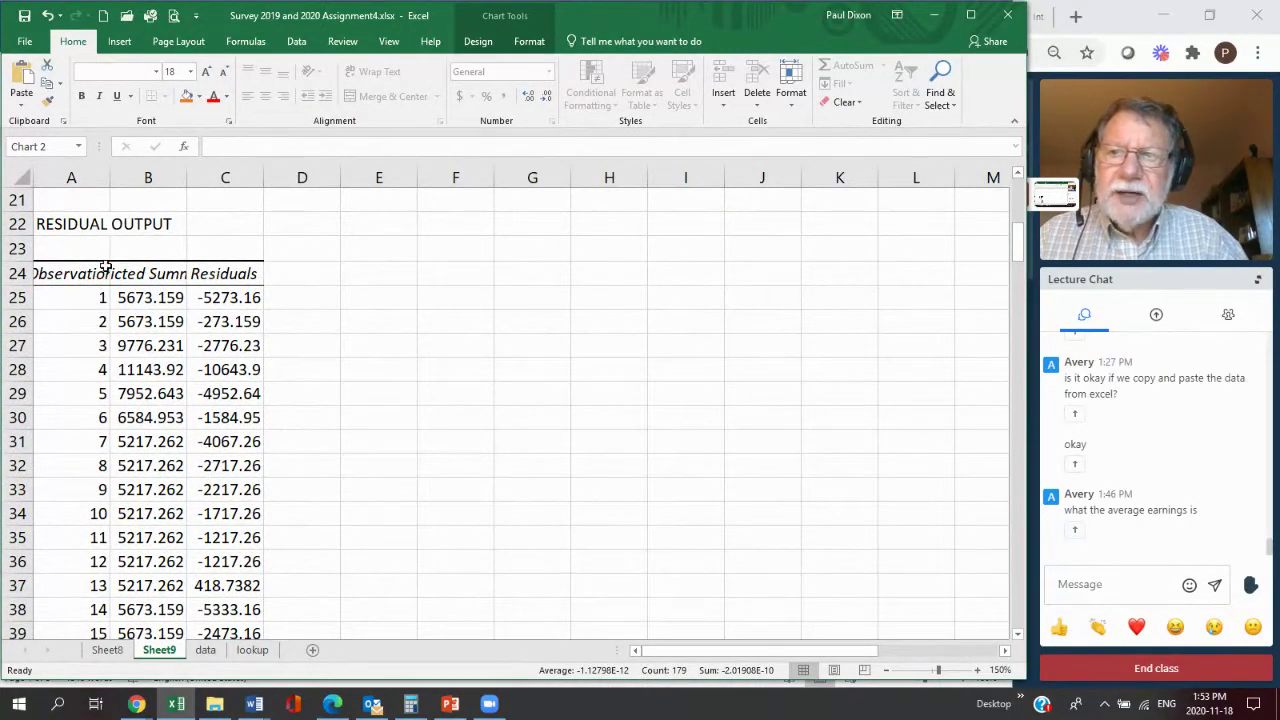
drag(80, 273, 220, 500)
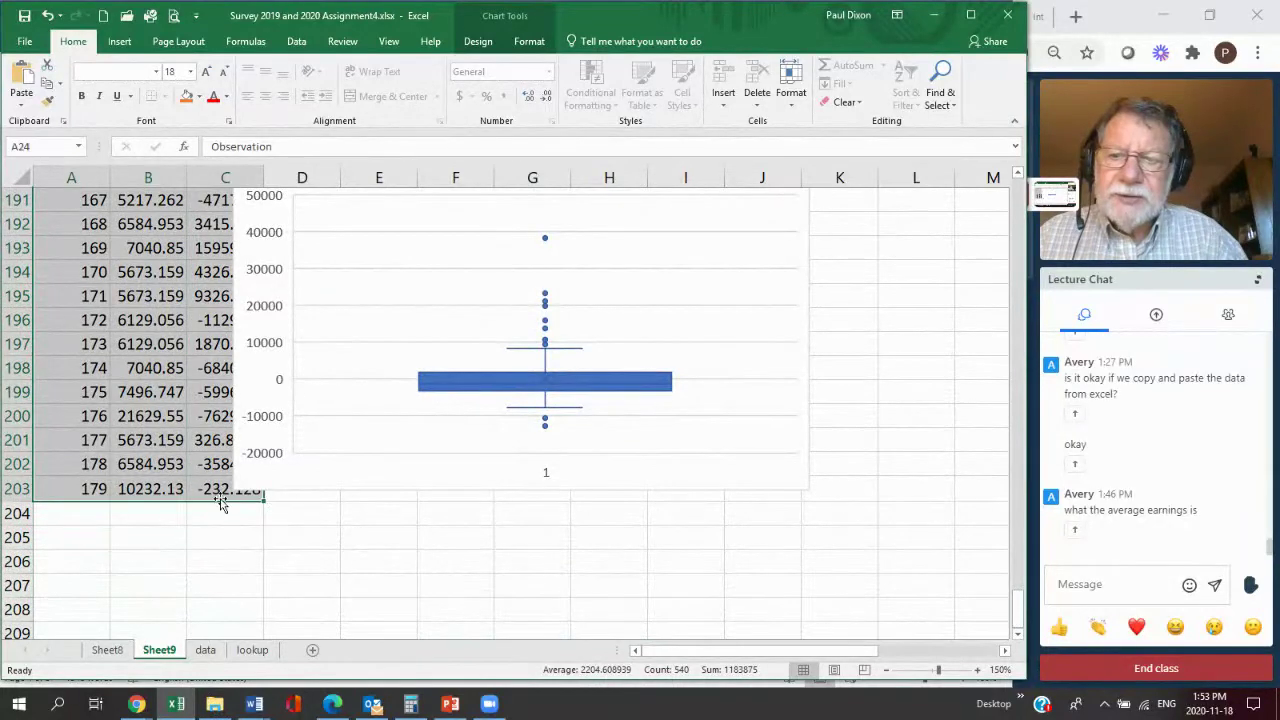
key(ctrl+c)
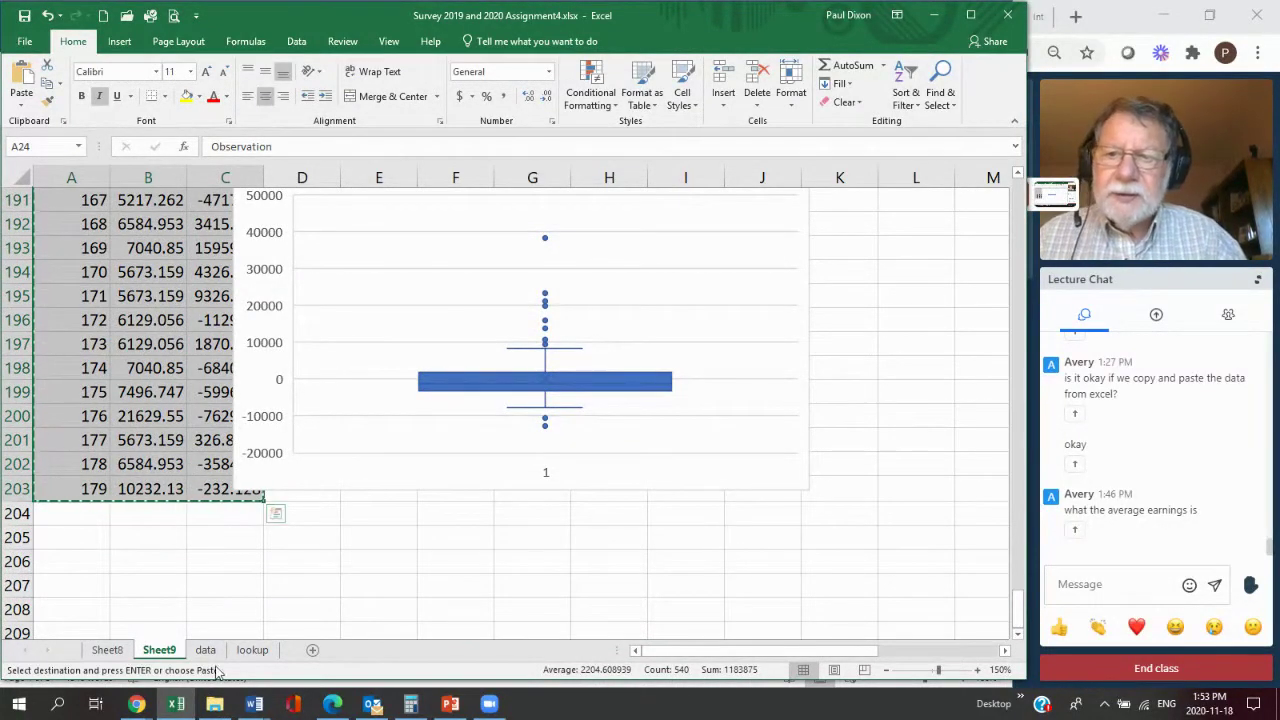
click(357, 650)
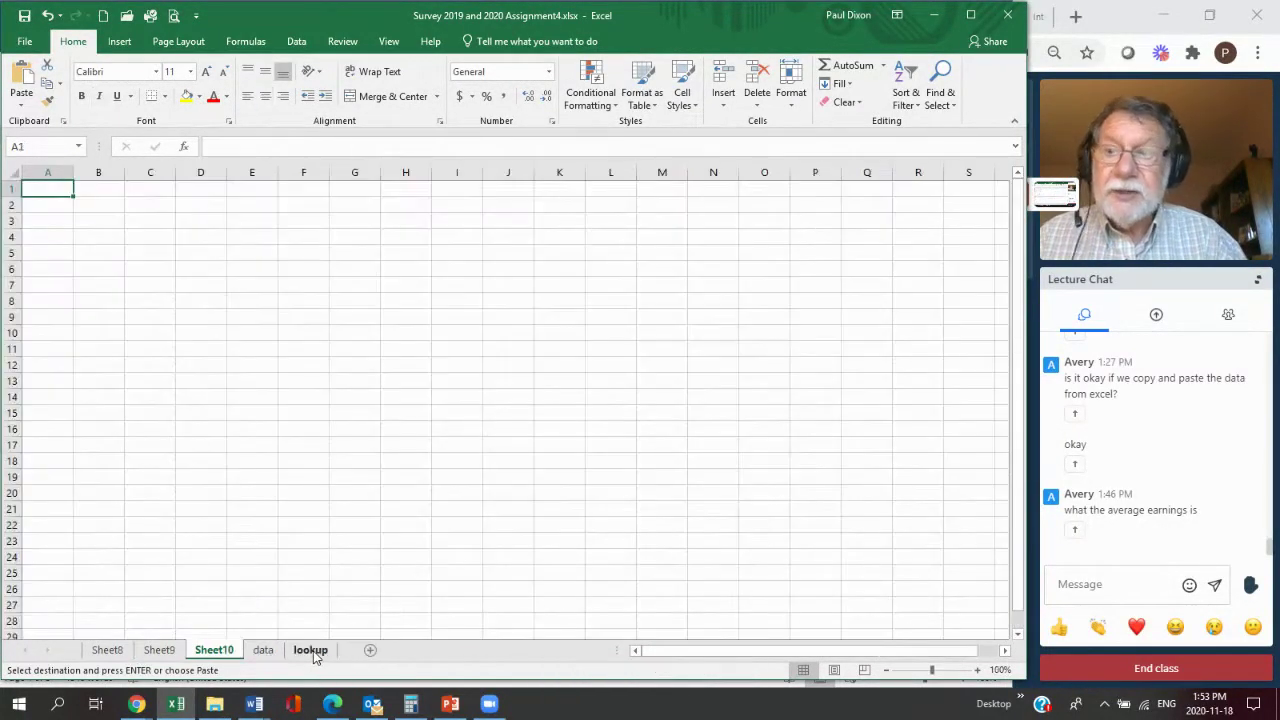
key(Return)
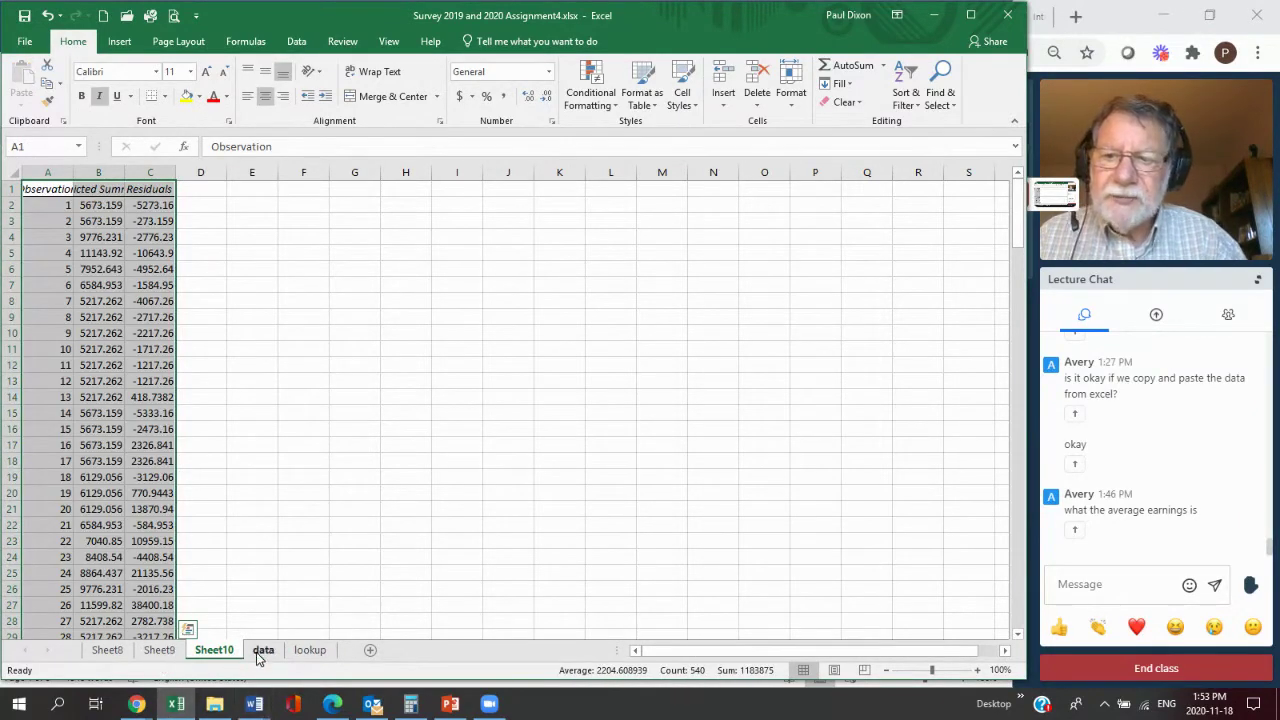
Copy the survey table A1:K180 from the data sheet to Sheet10 beside the residuals, starting at D1.
click(263, 651)
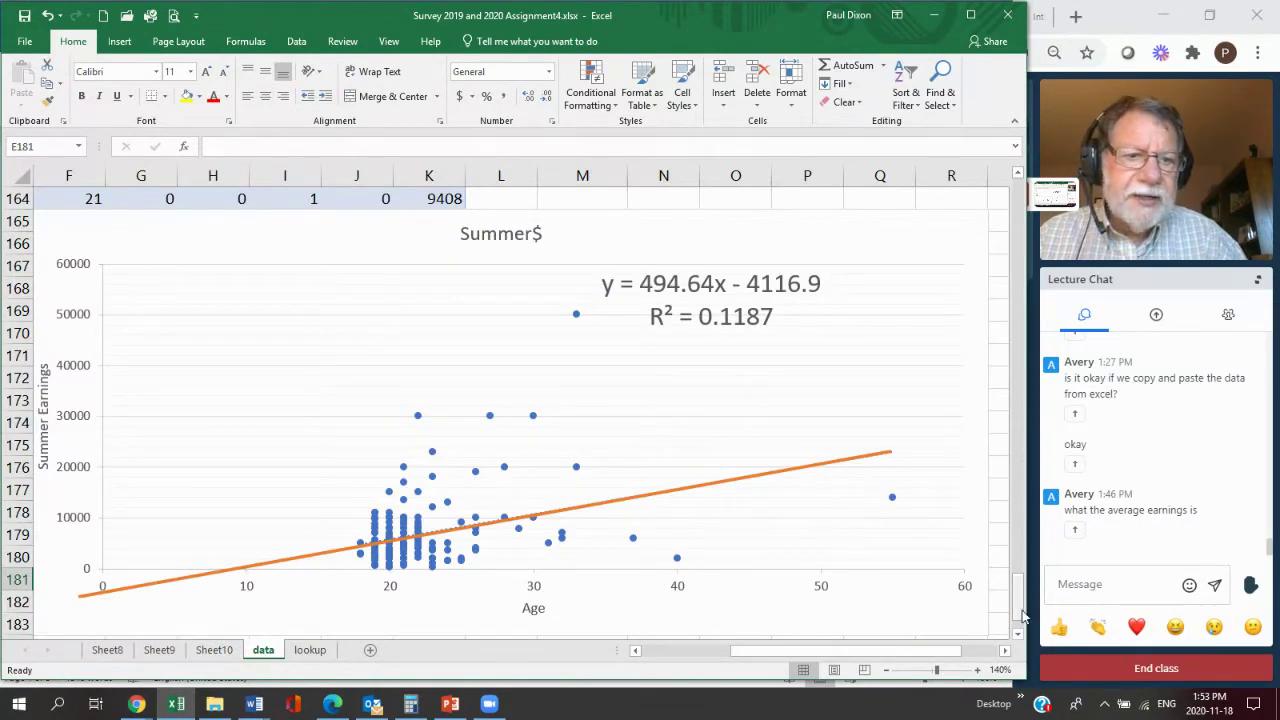
drag(1022, 617, 1010, 194)
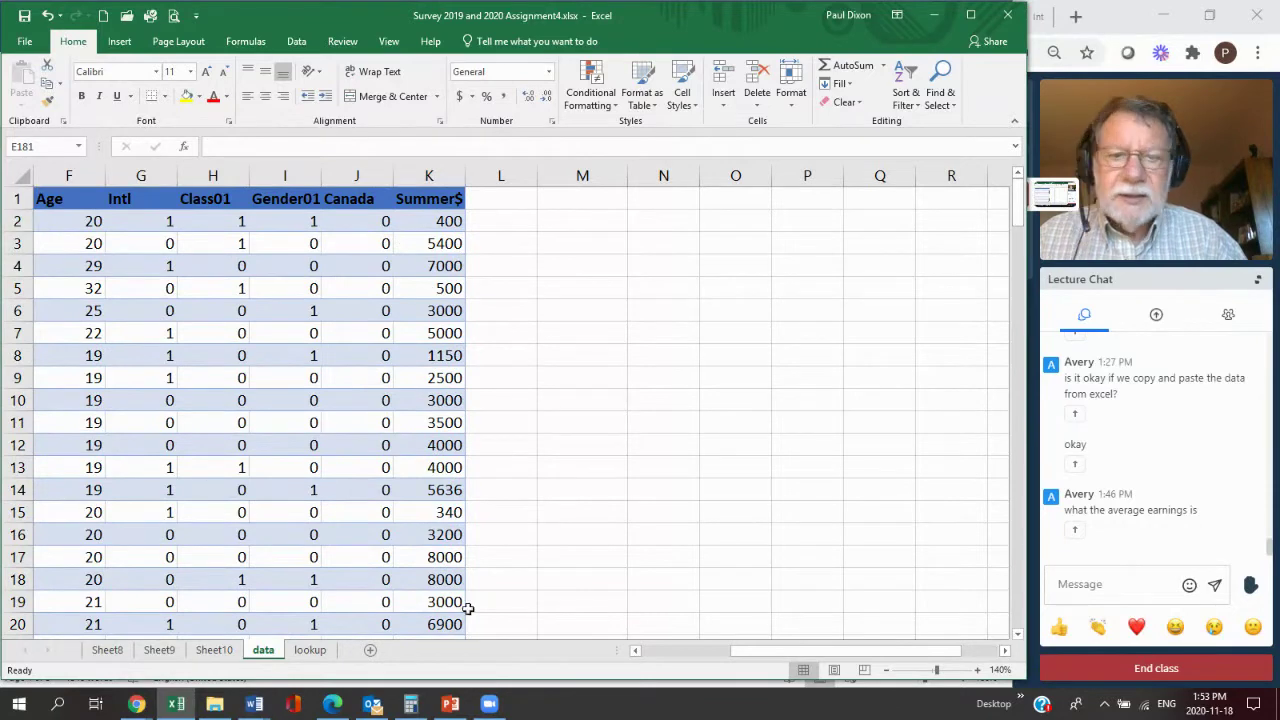
drag(678, 659, 642, 660)
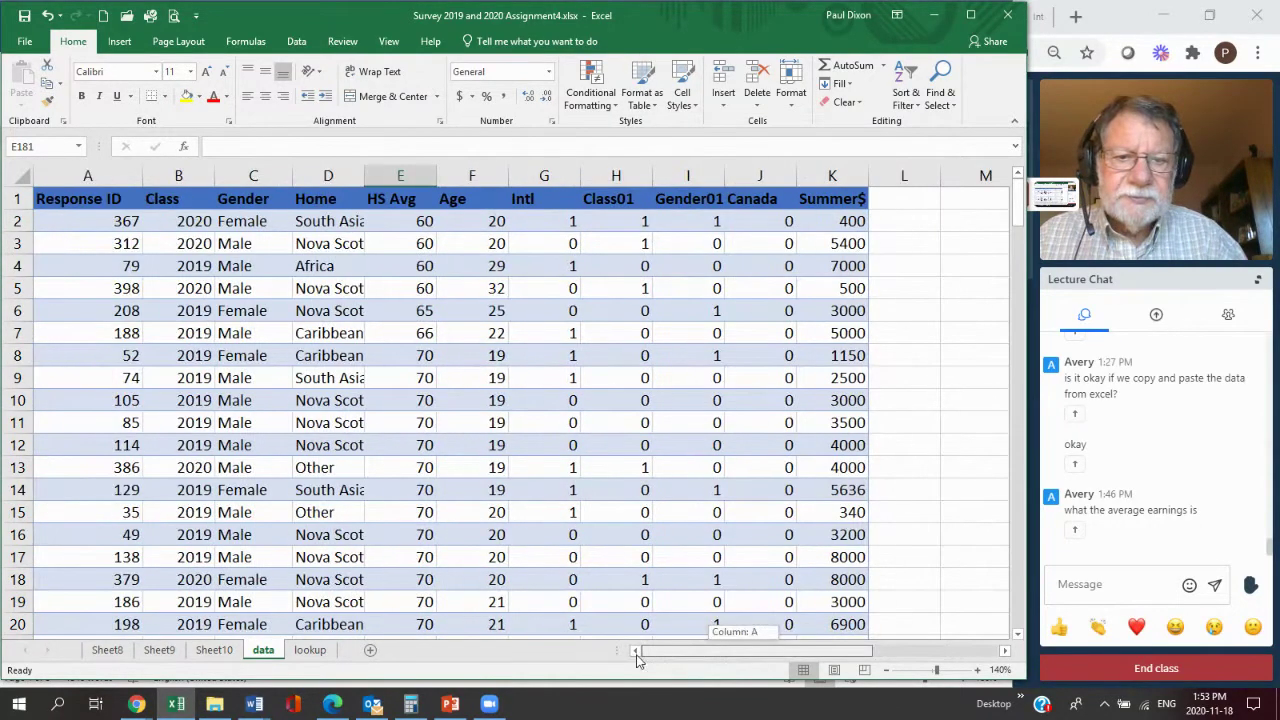
drag(81, 199, 848, 557)
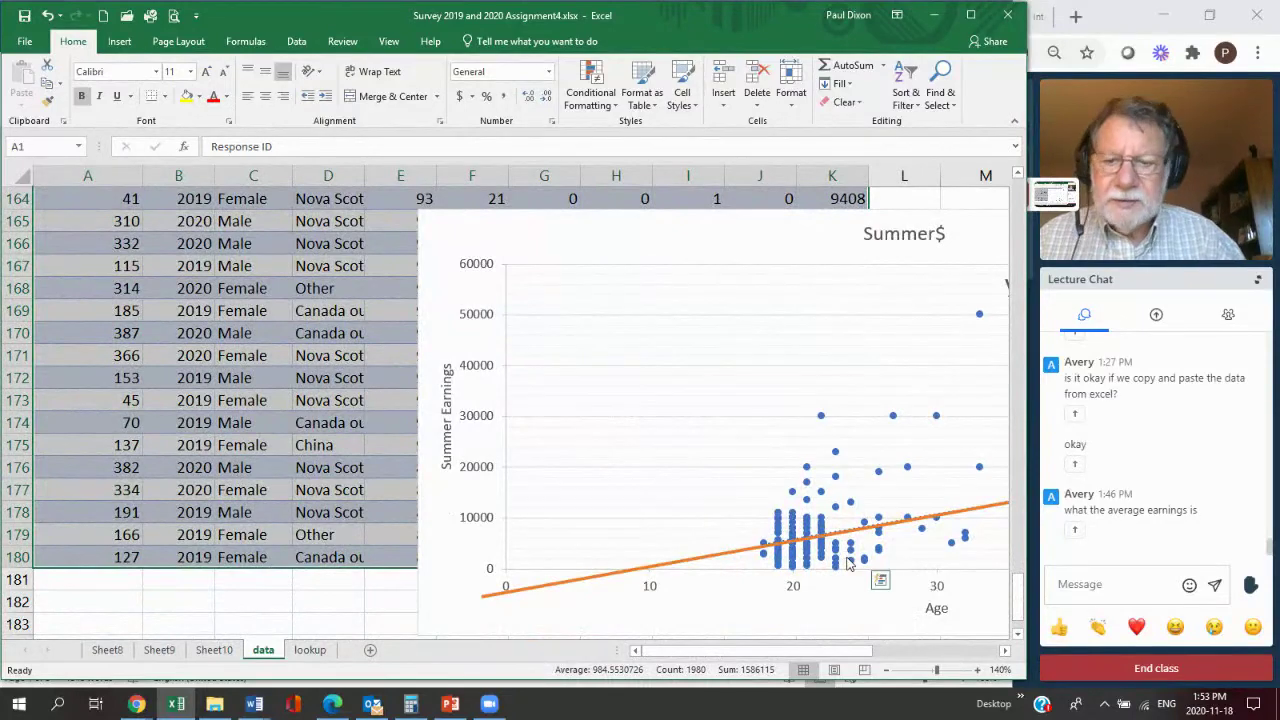
key(ctrl+c)
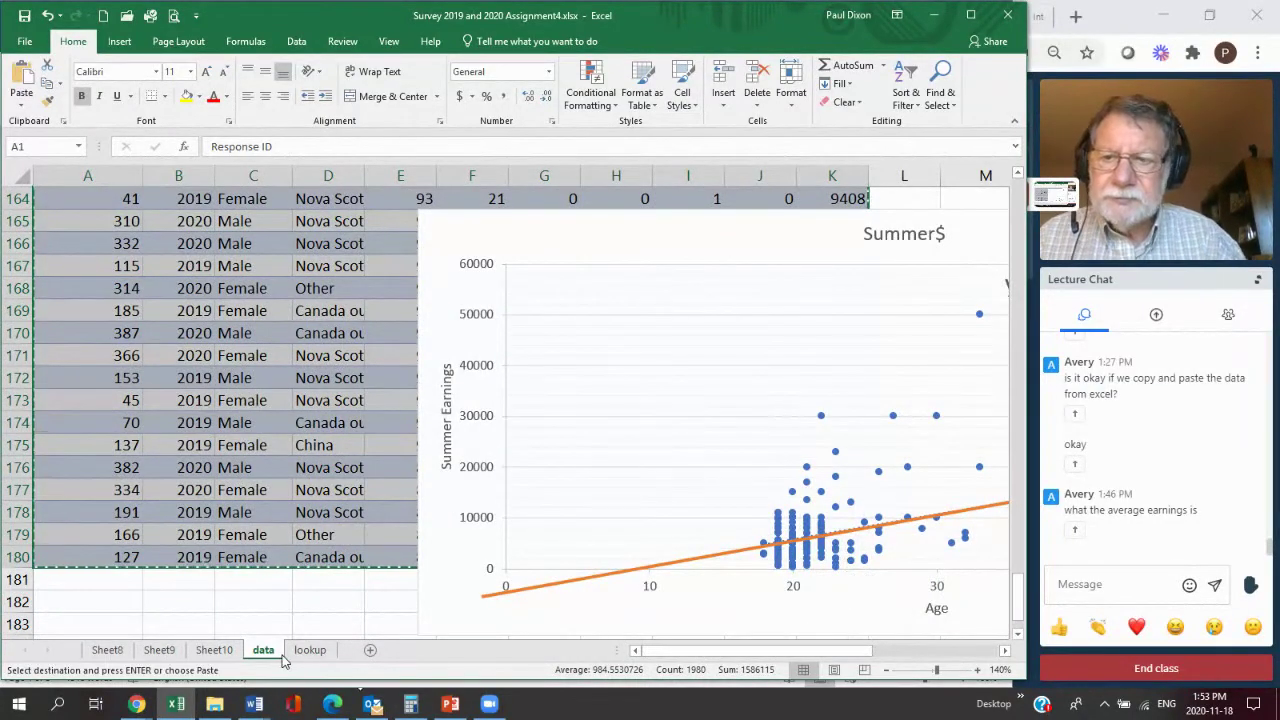
click(214, 650)
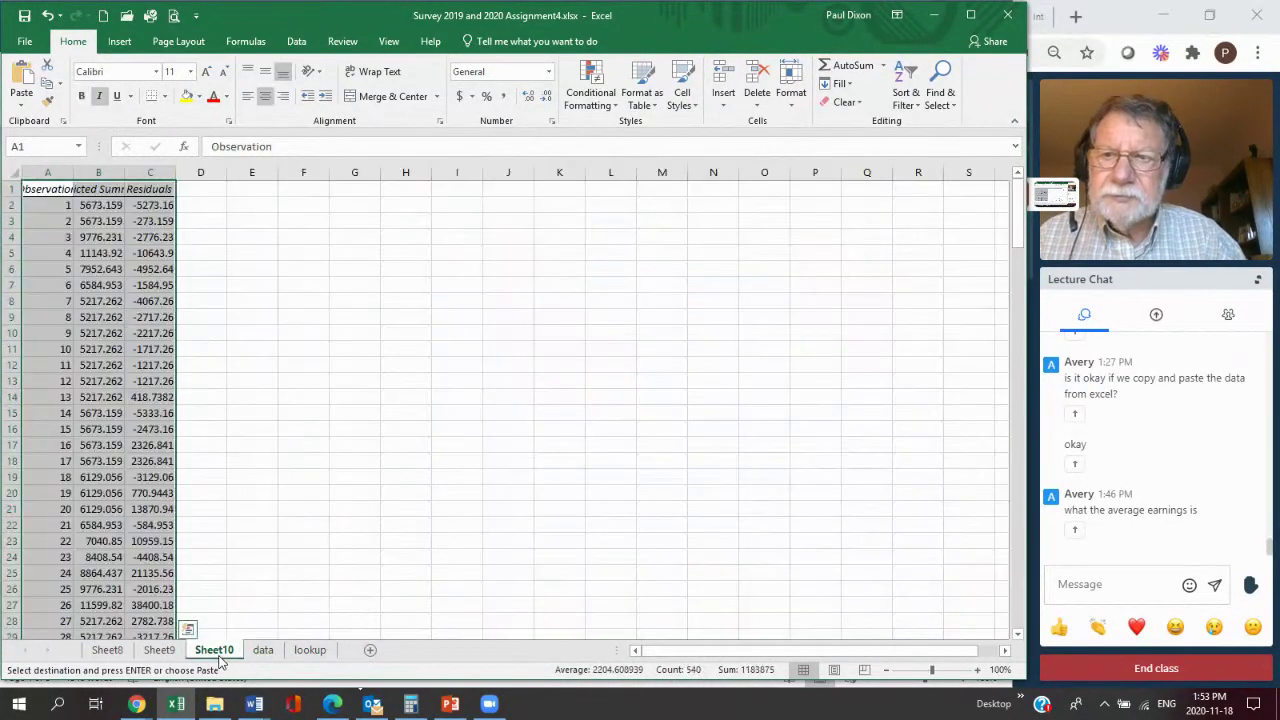
click(202, 192)
key(Return)
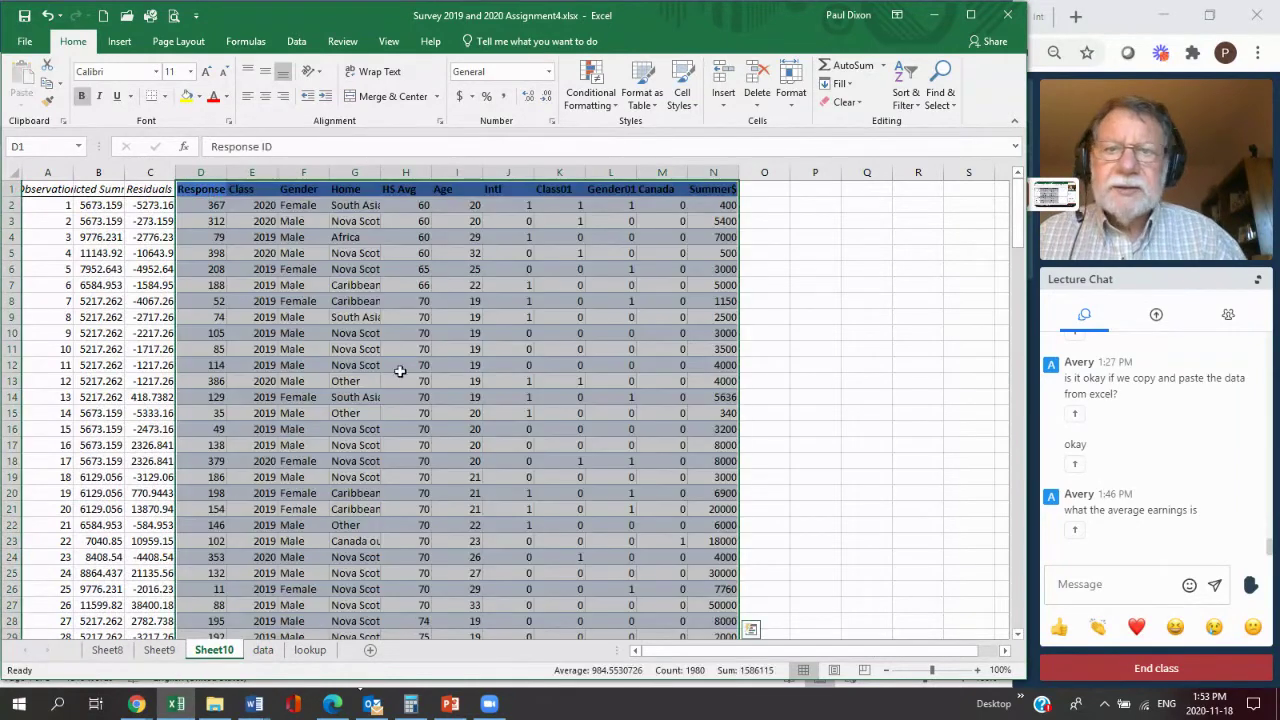
Insert a Box and Whisker chart of the residuals in C2:C180 on Sheet10.
click(977, 672)
click(977, 672)
click(977, 672)
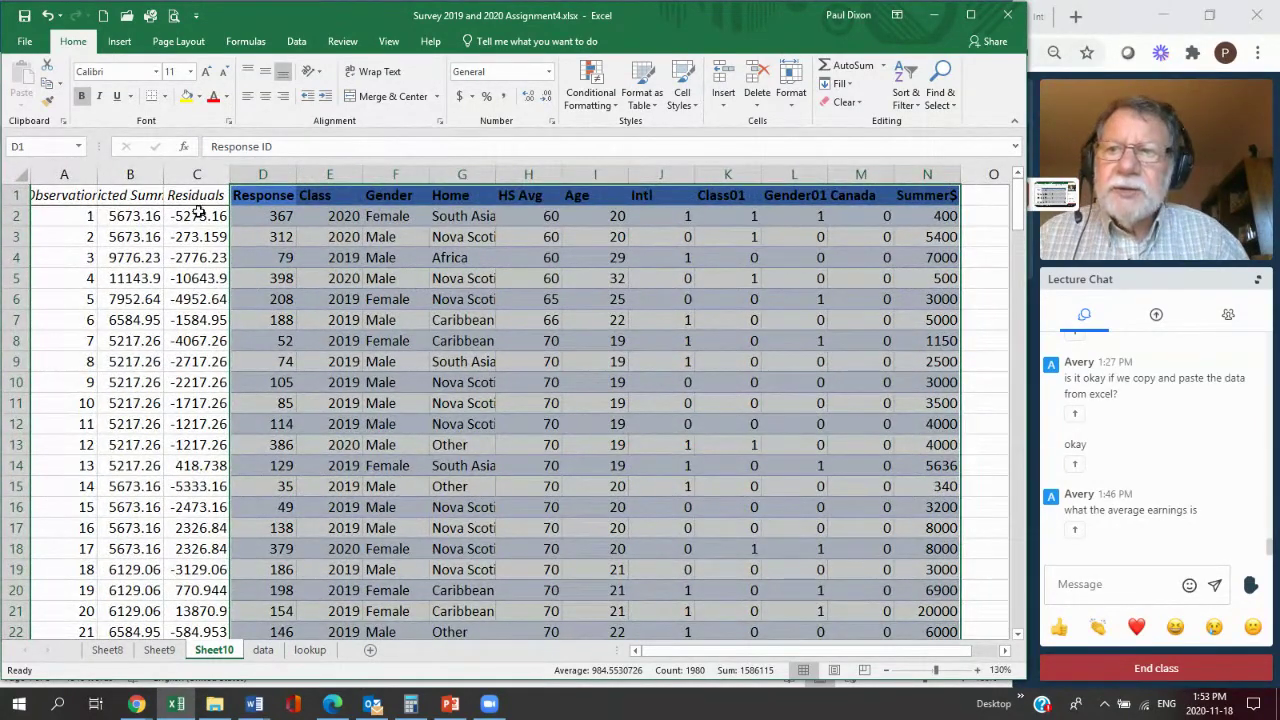
drag(200, 216, 189, 600)
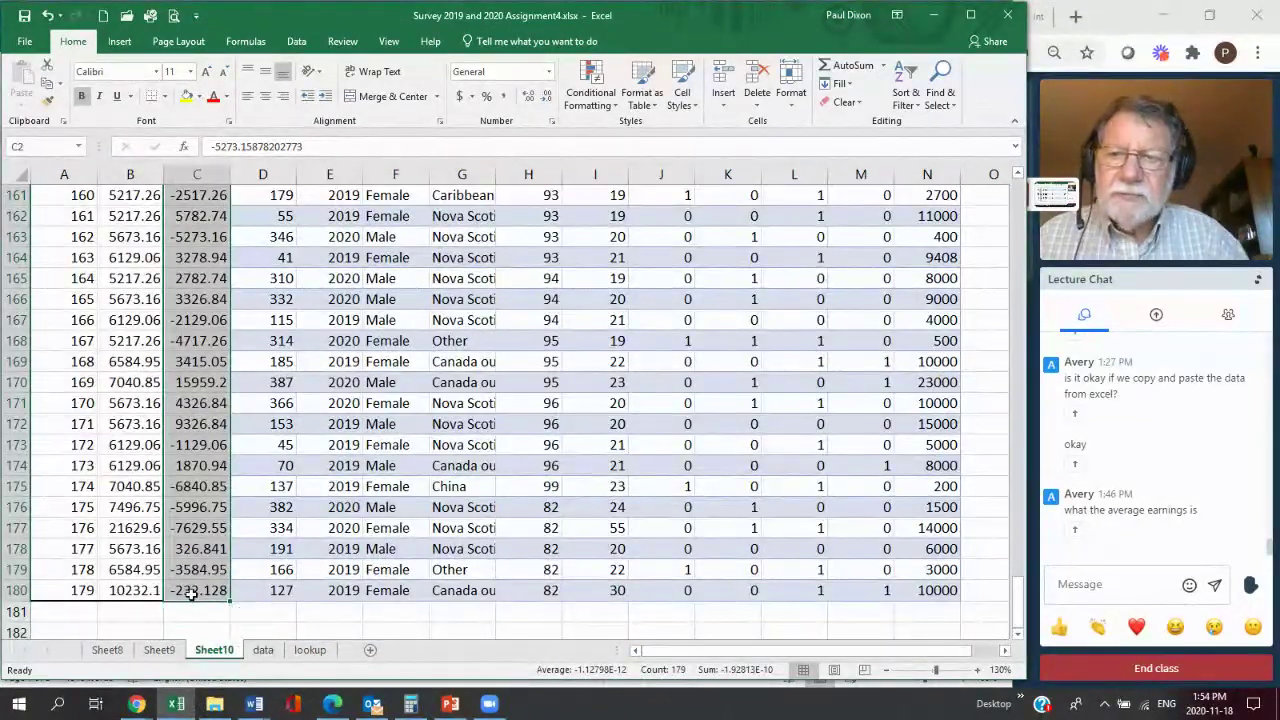
click(117, 42)
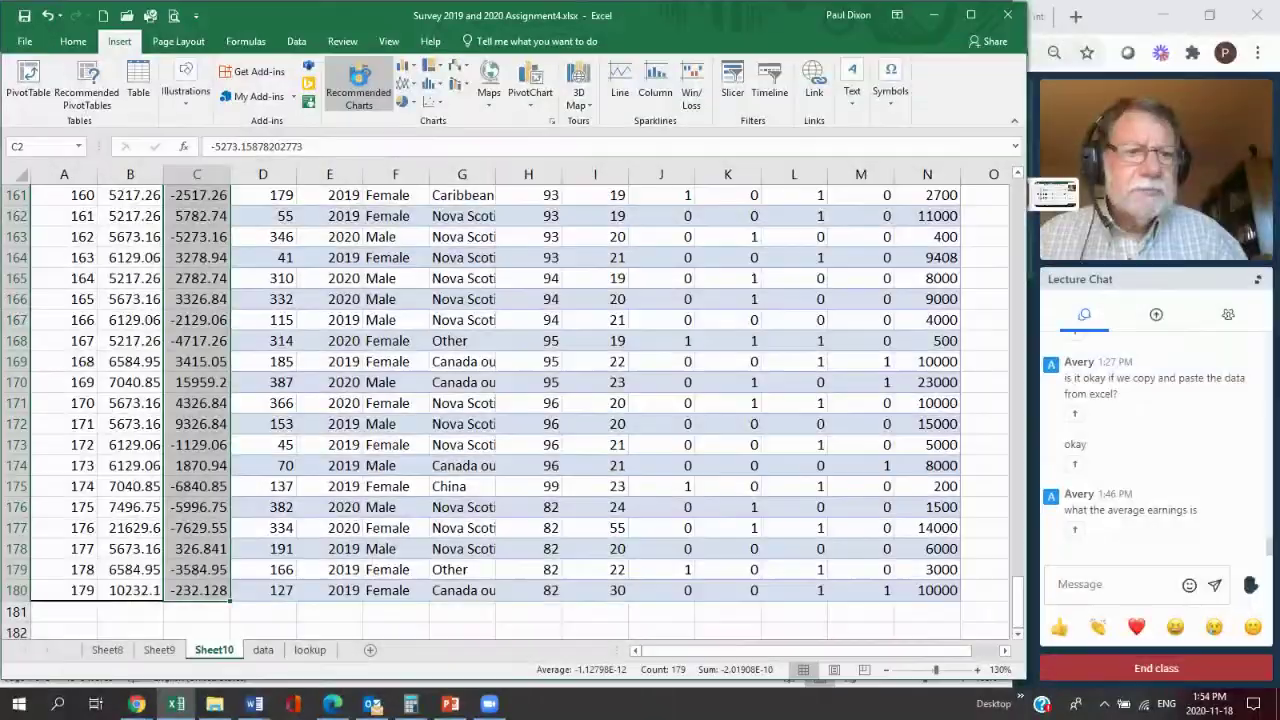
click(358, 85)
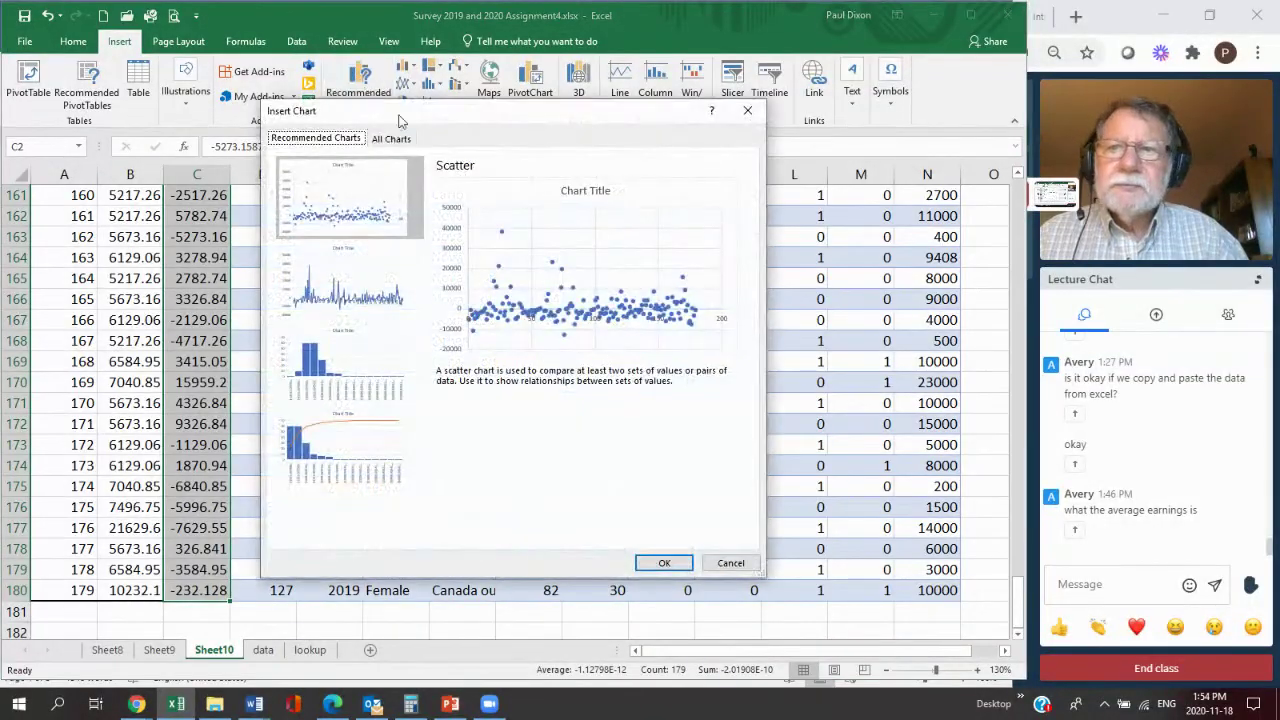
click(391, 139)
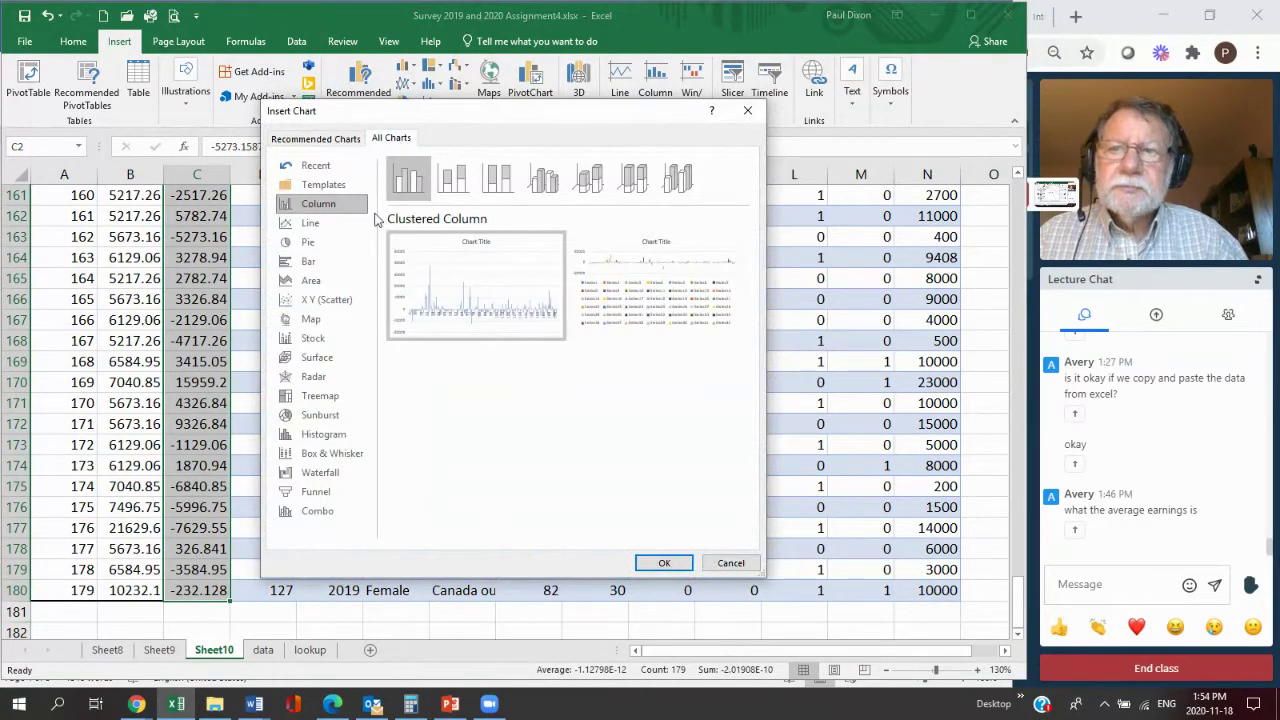
click(345, 456)
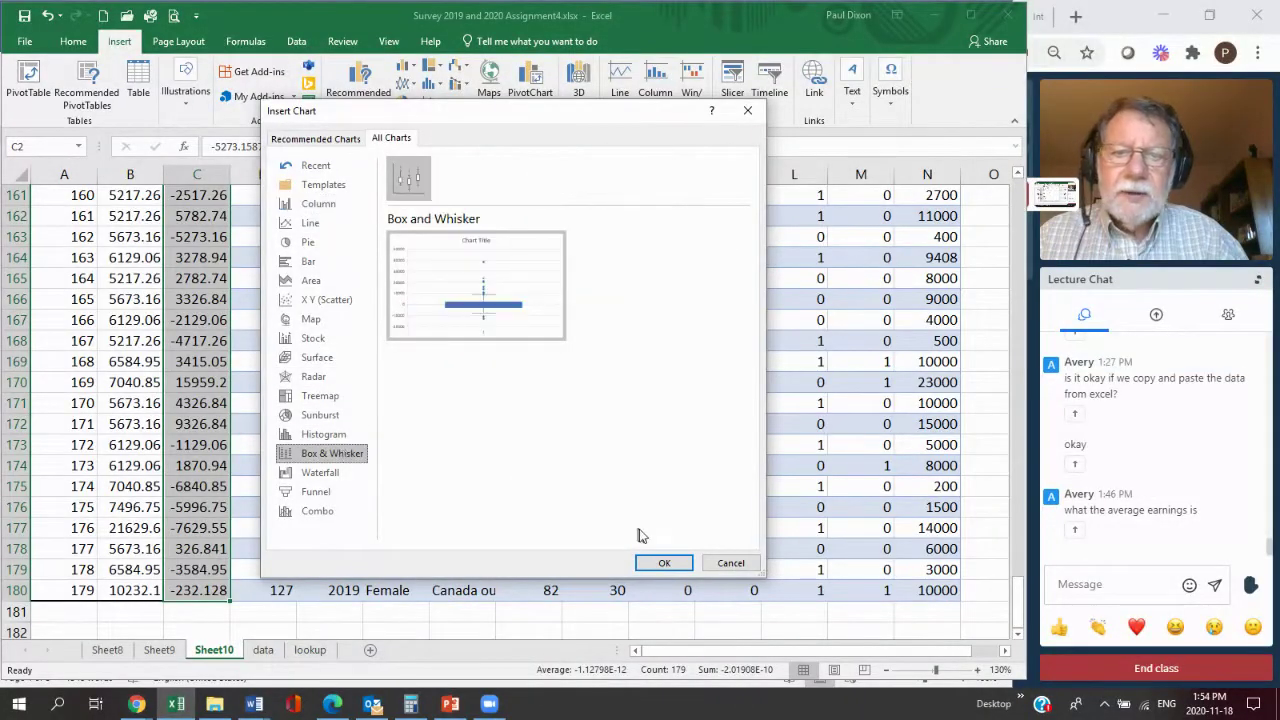
click(662, 563)
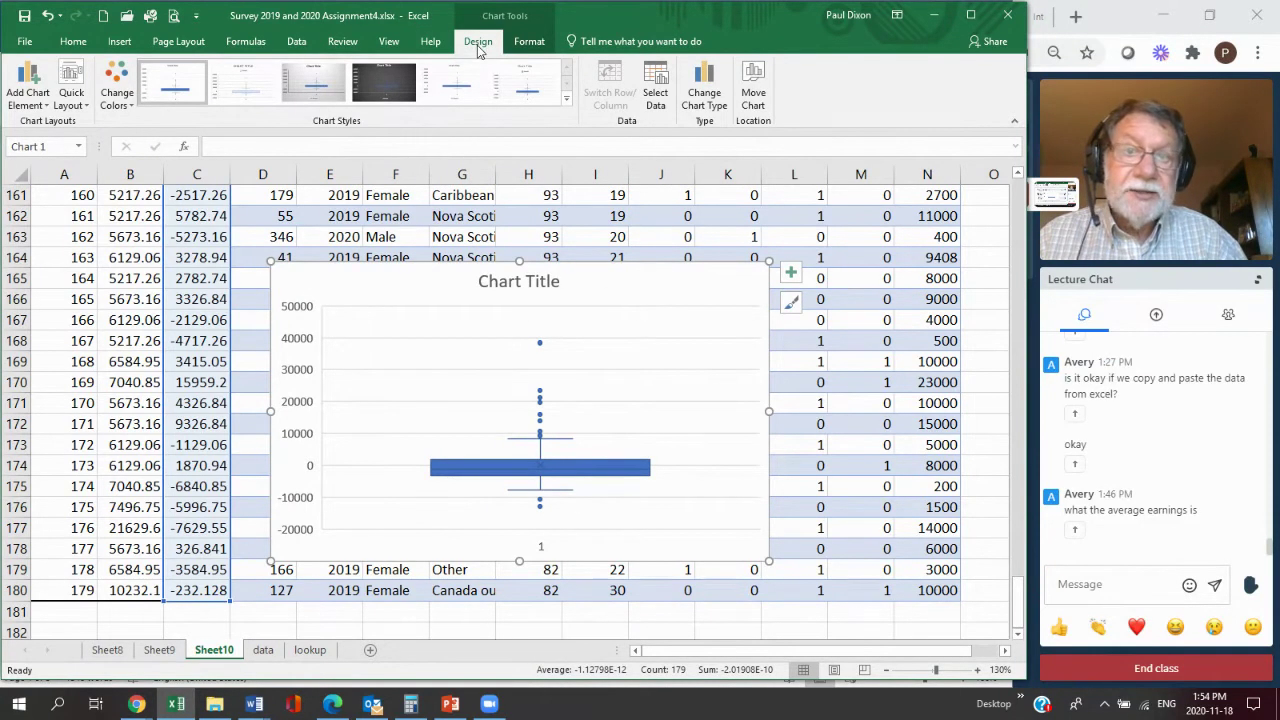
Set the chart's horizontal category labels to the Intl values in J2:J180 and enlarge the chart.
click(597, 221)
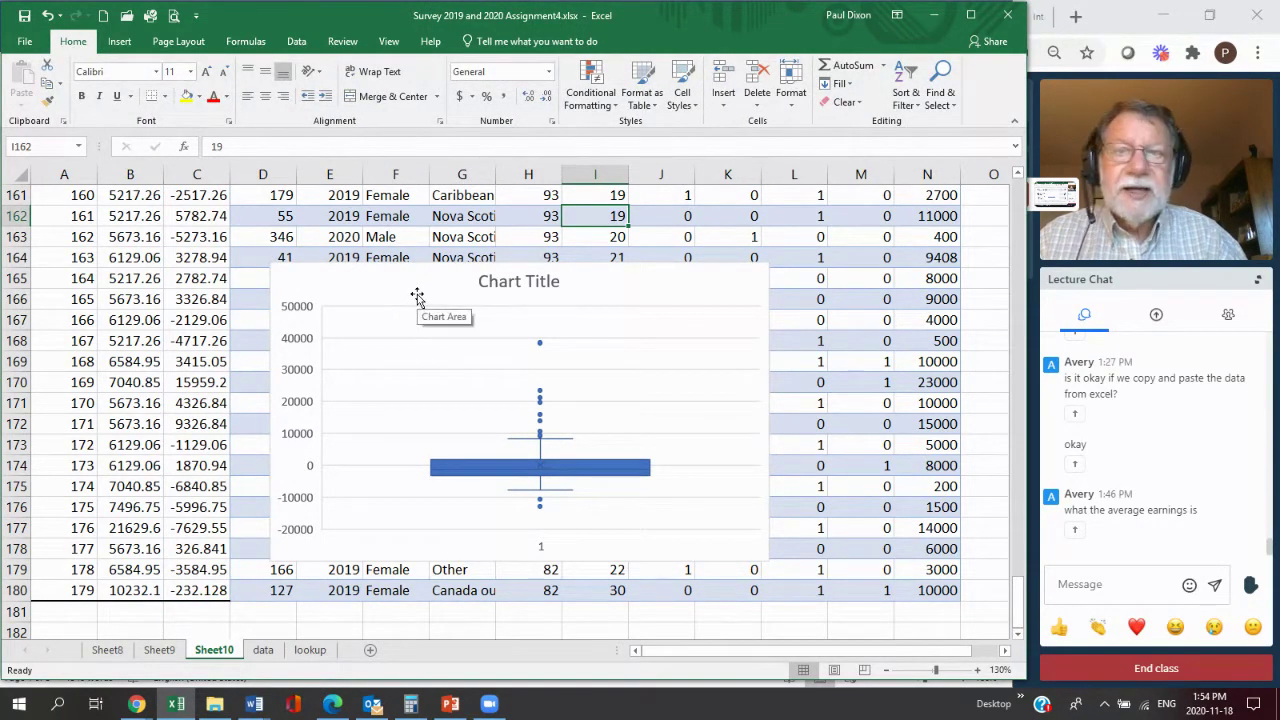
click(417, 296)
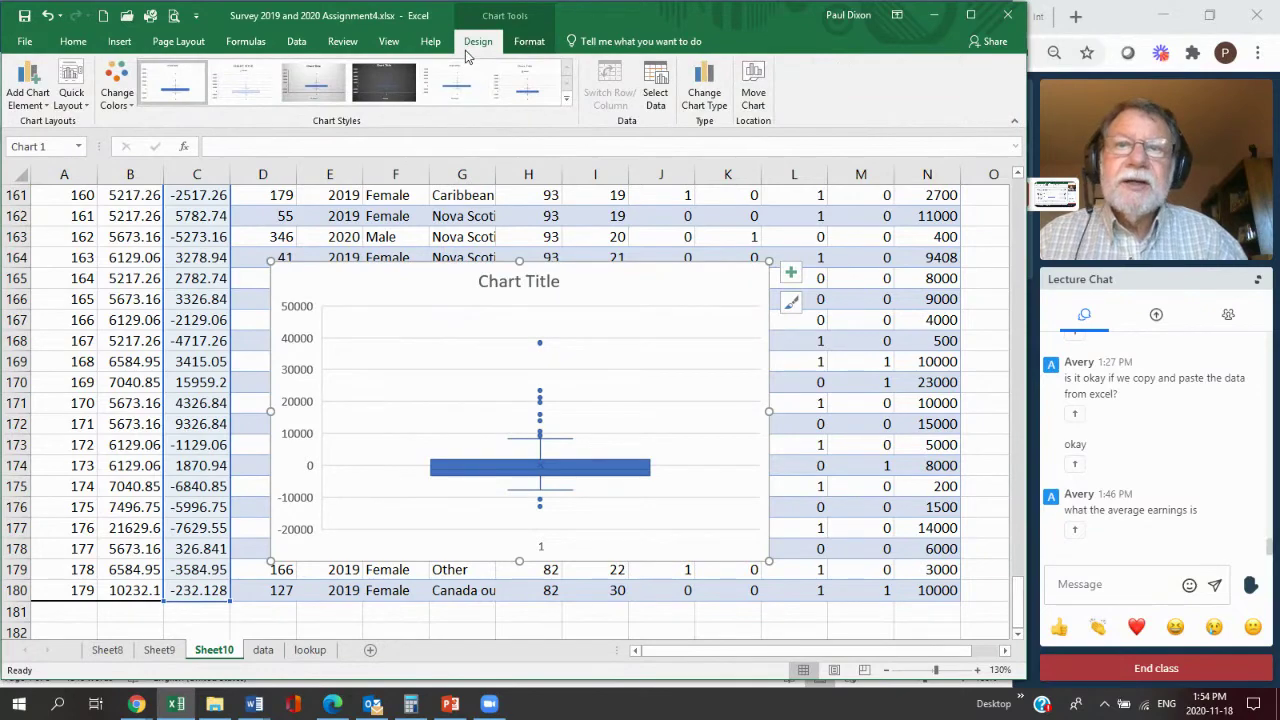
click(658, 80)
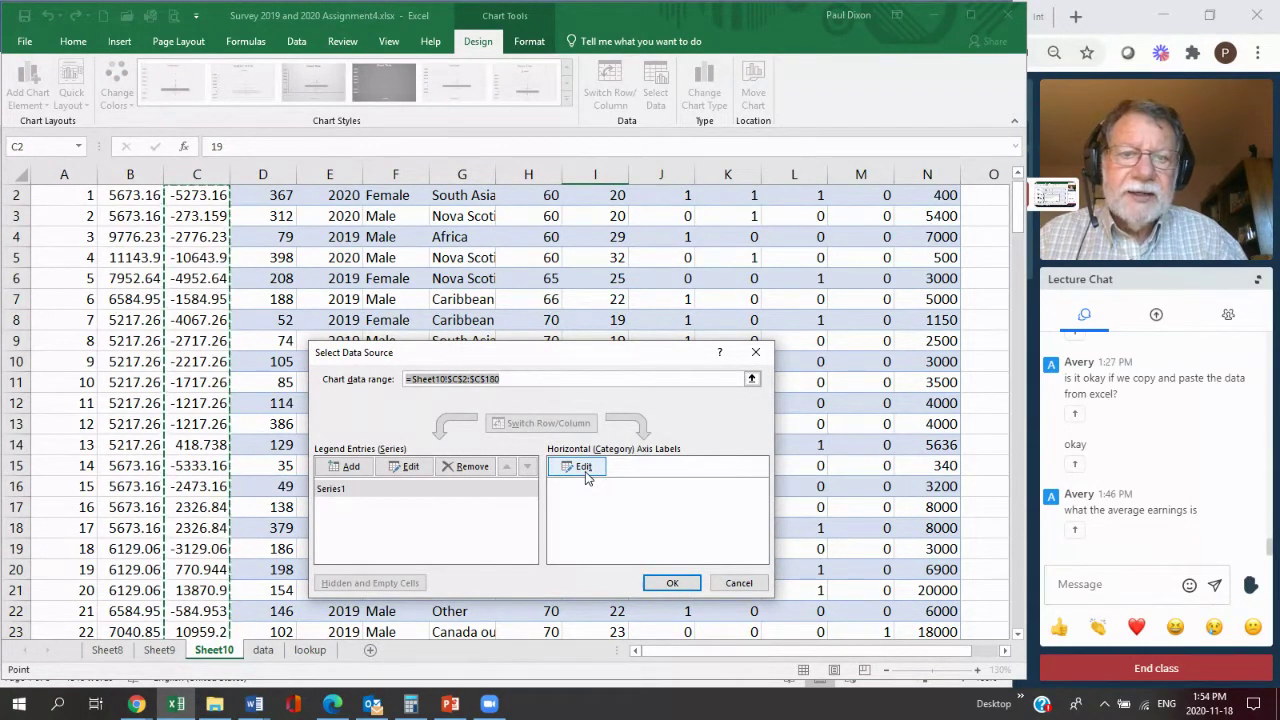
click(583, 467)
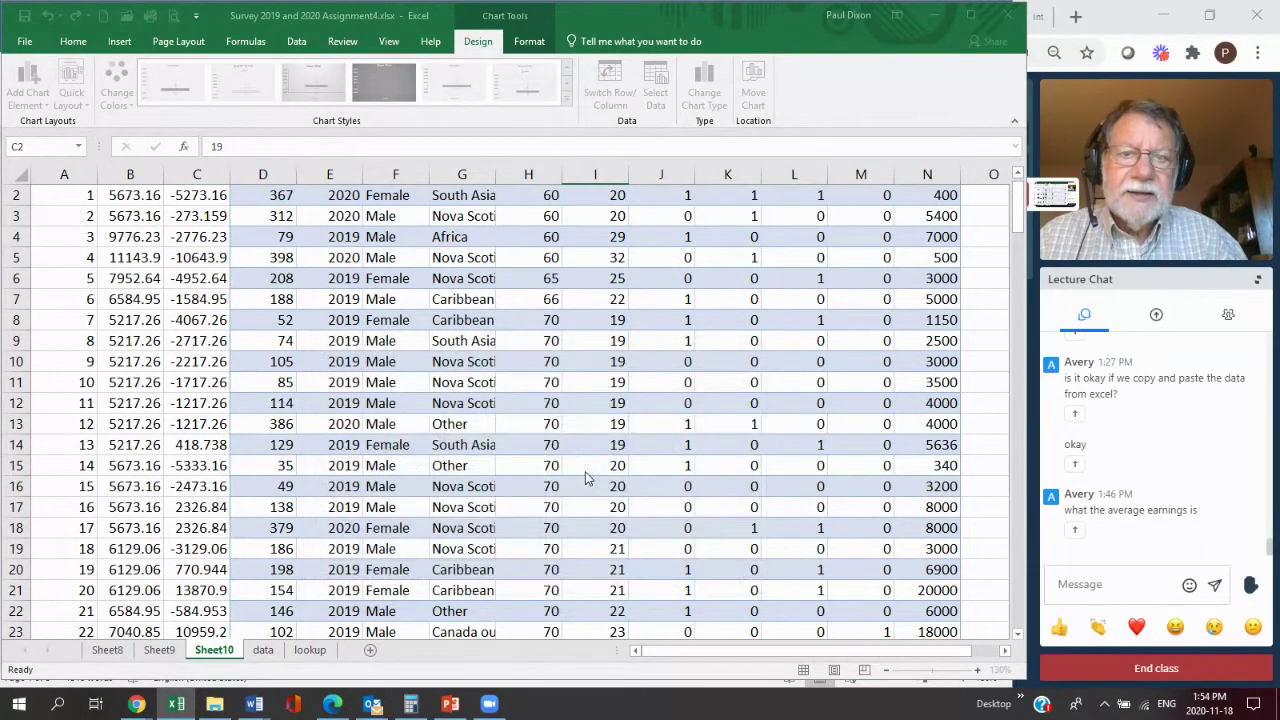
click(1018, 176)
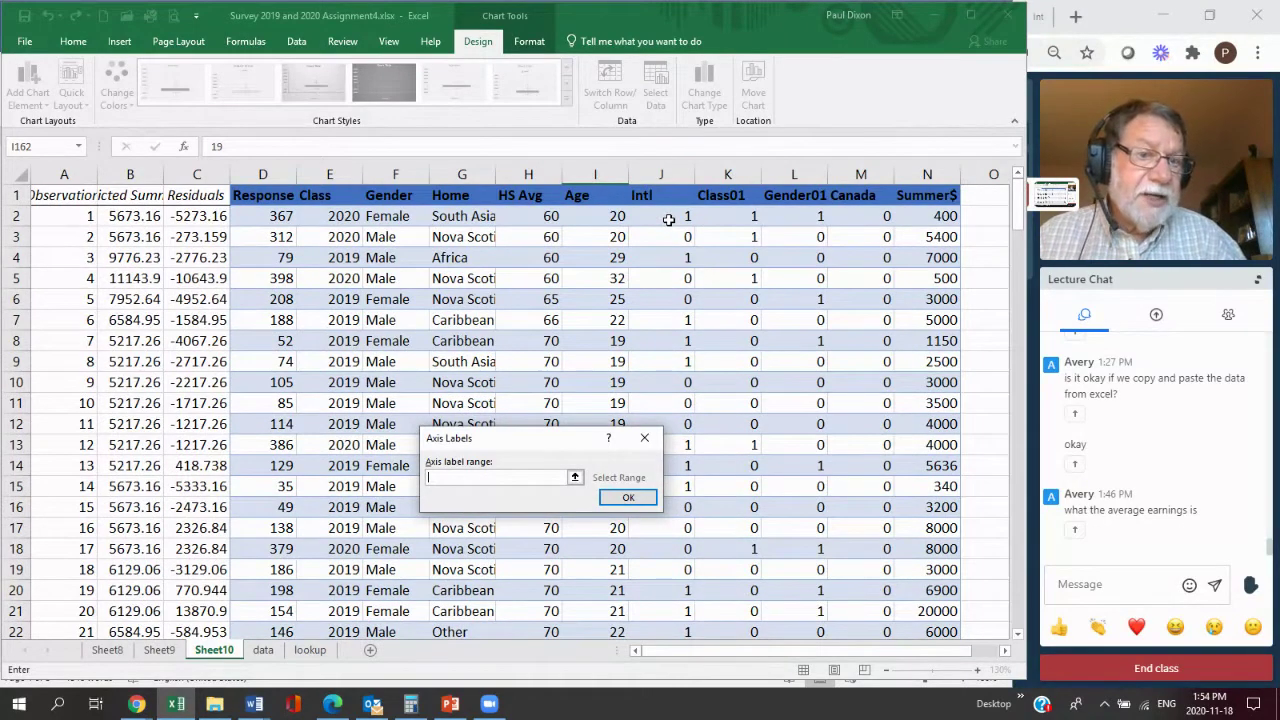
drag(668, 219, 686, 593)
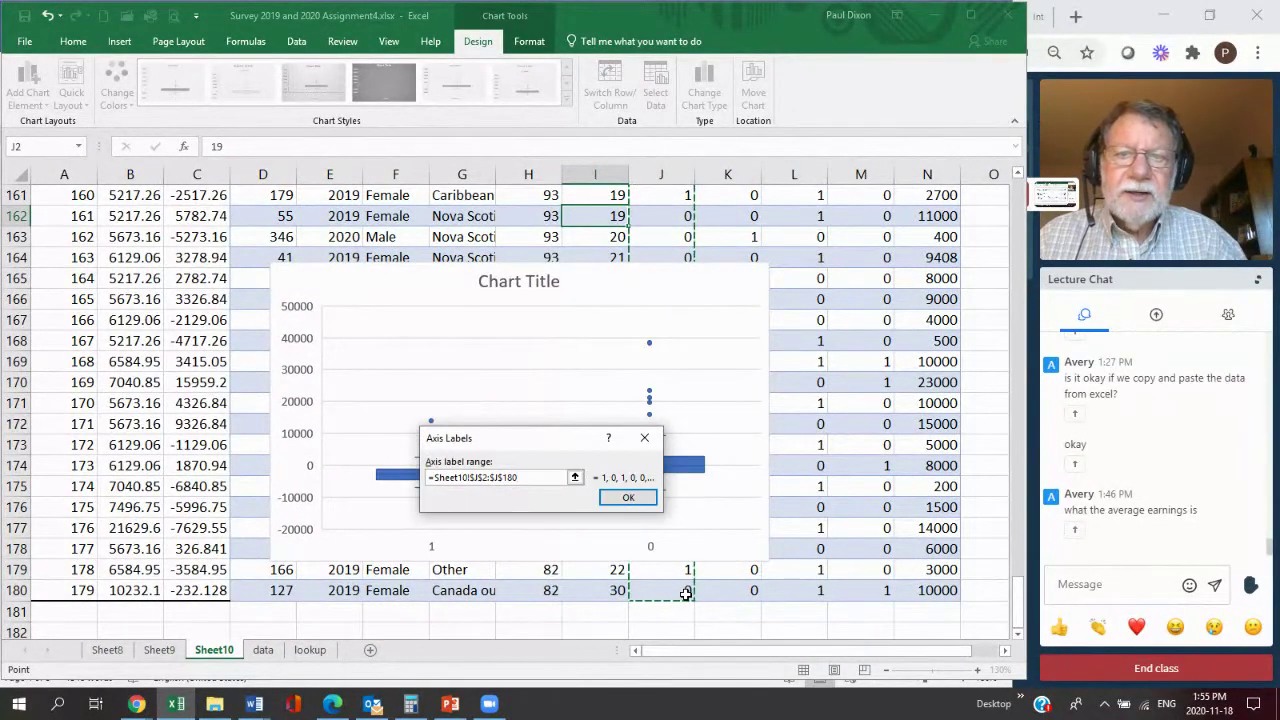
click(632, 501)
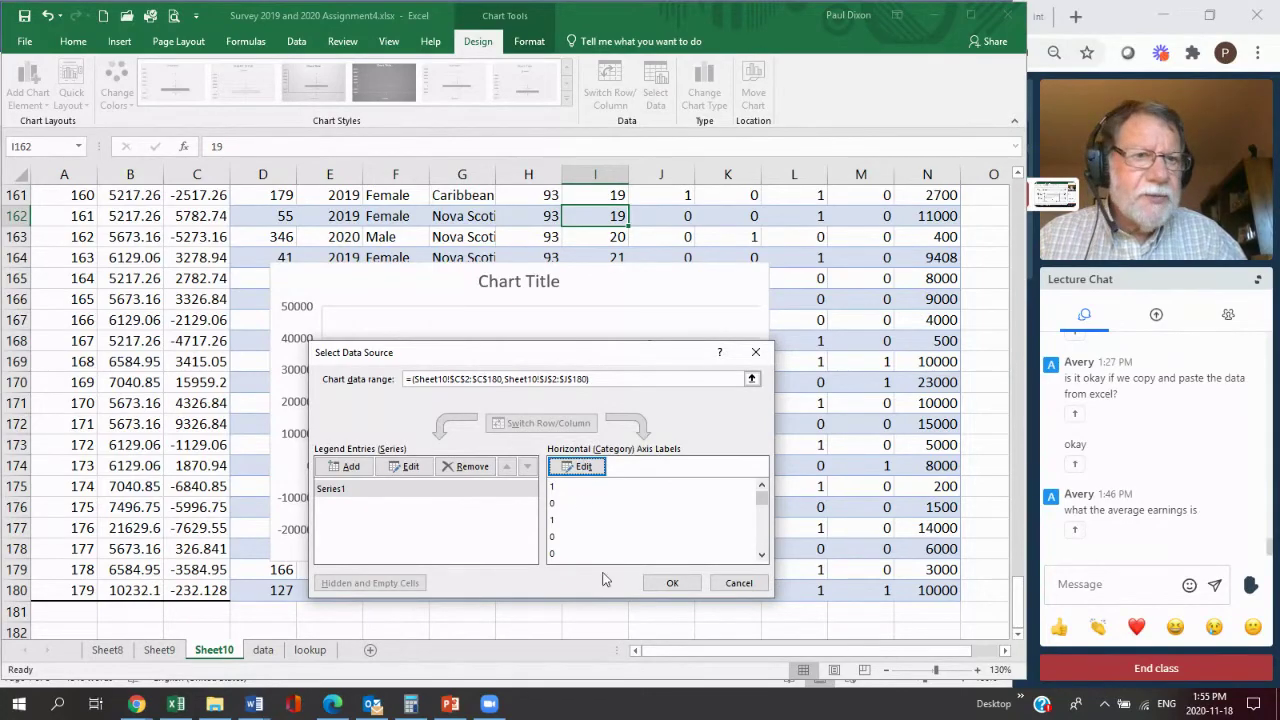
click(671, 584)
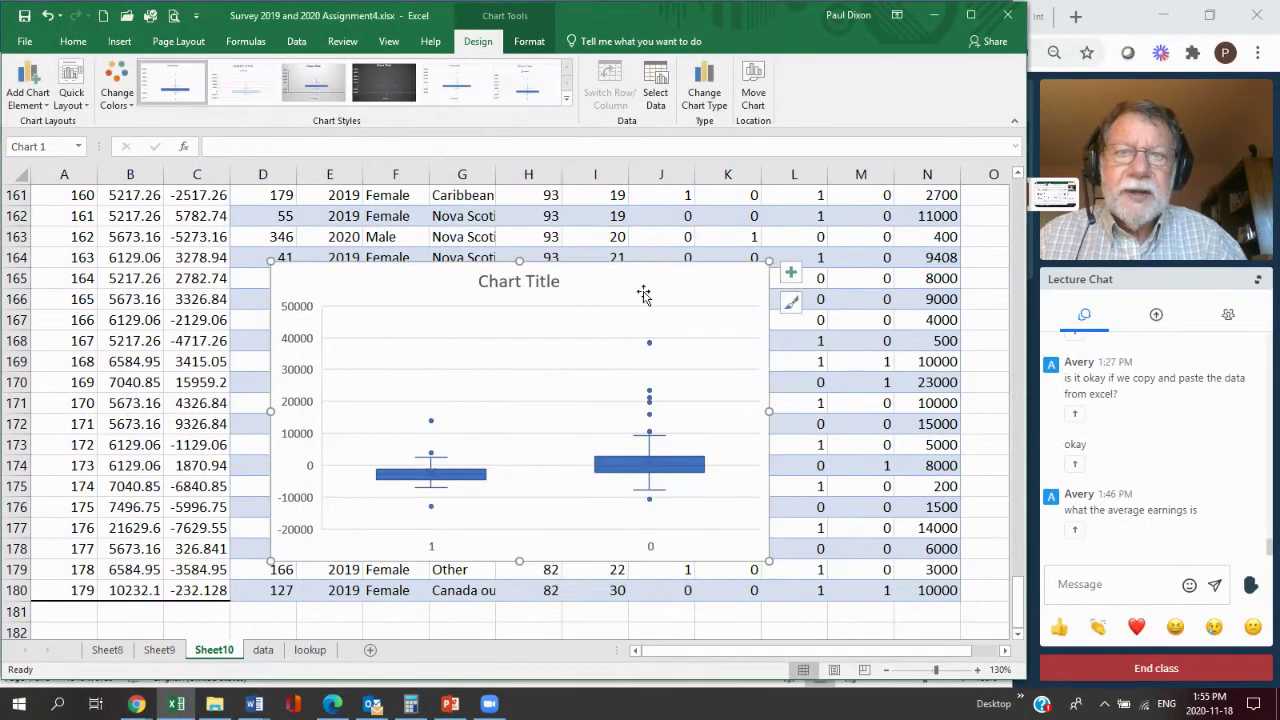
drag(768, 262, 836, 192)
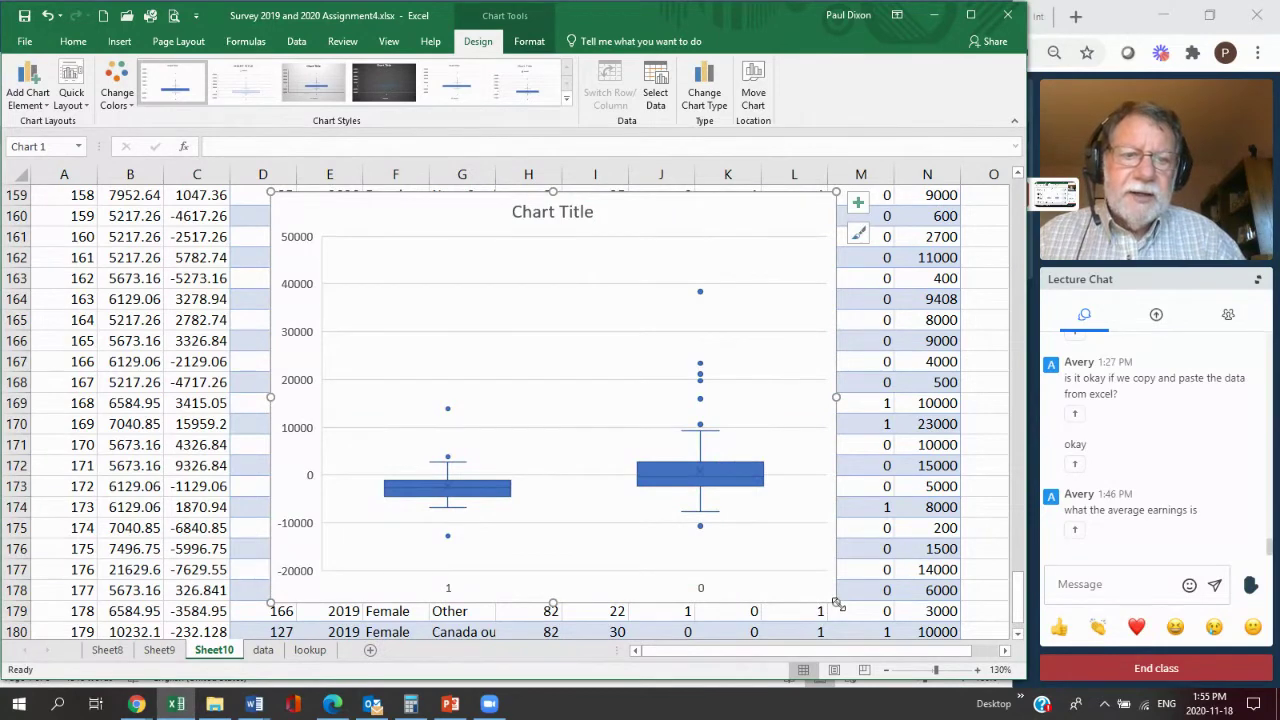
drag(840, 608, 858, 627)
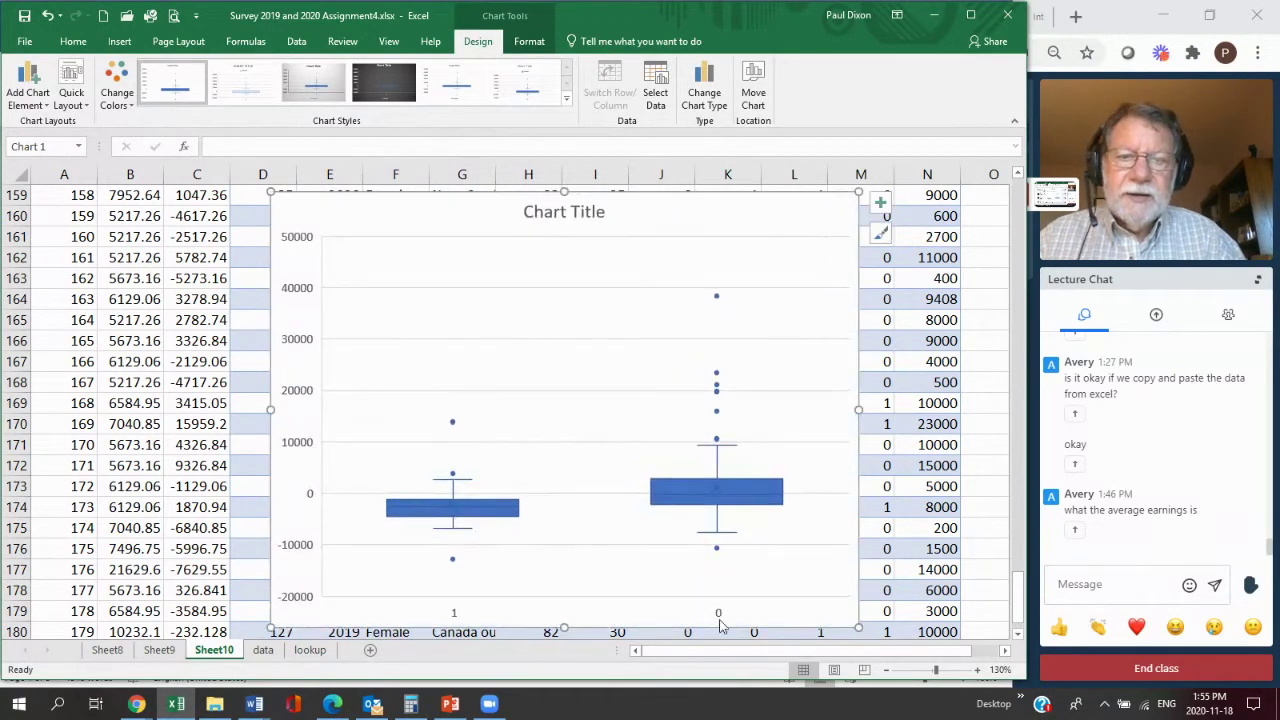
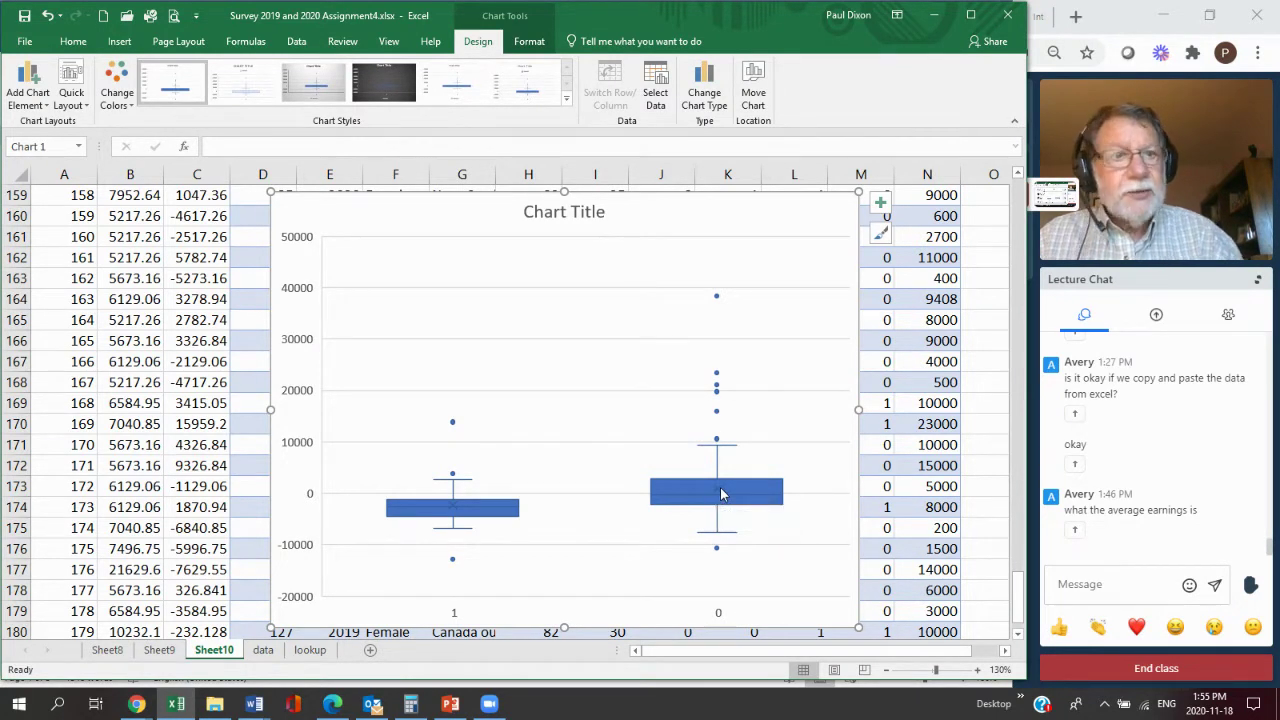
click(720, 490)
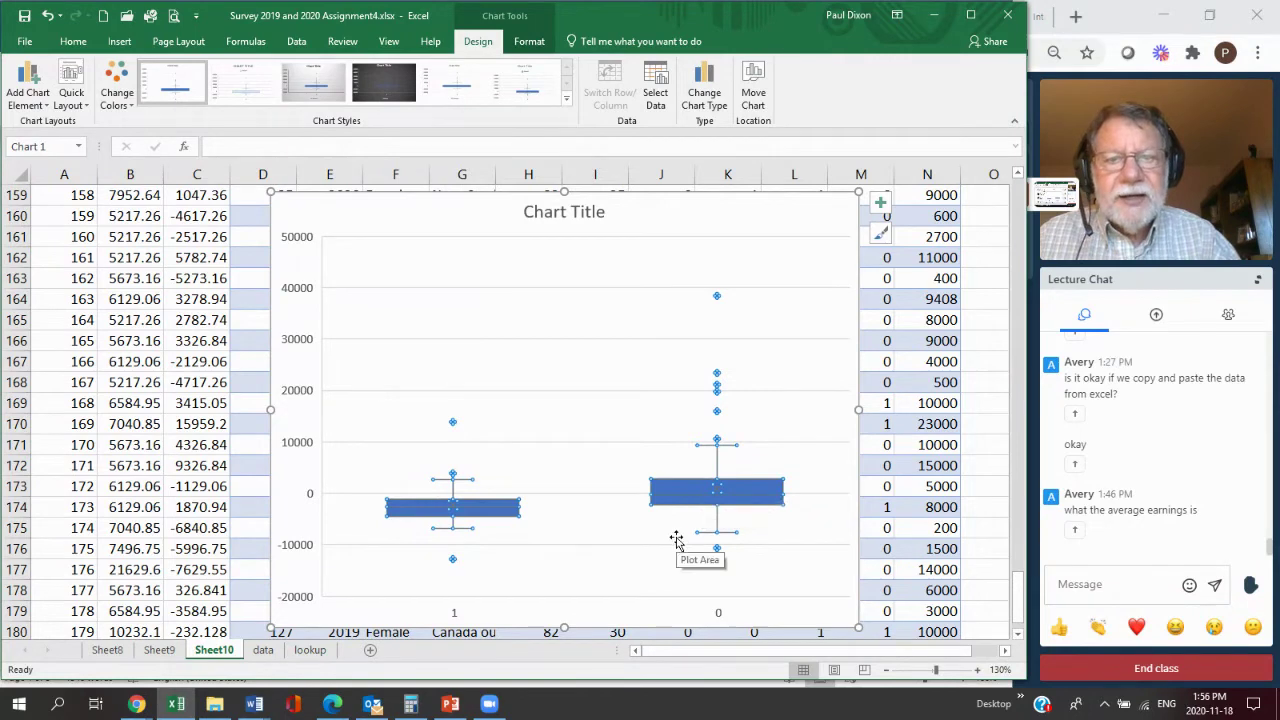
right_click(683, 500)
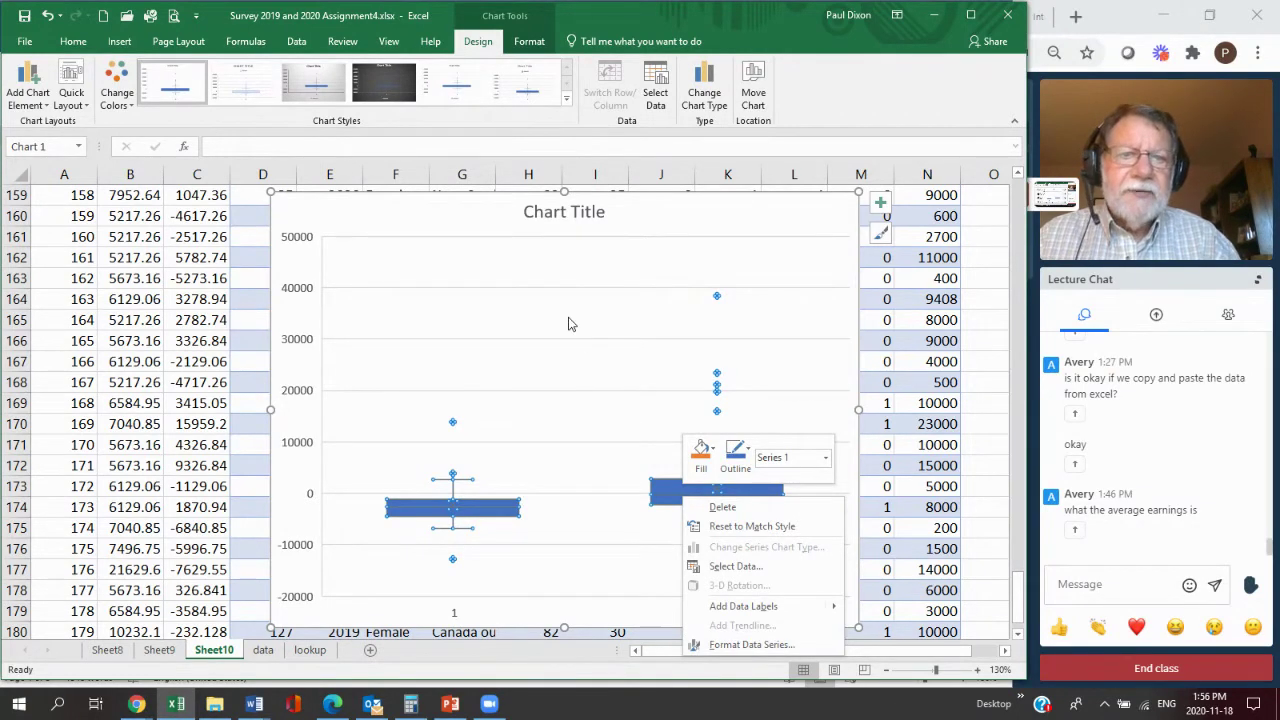
key(Escape)
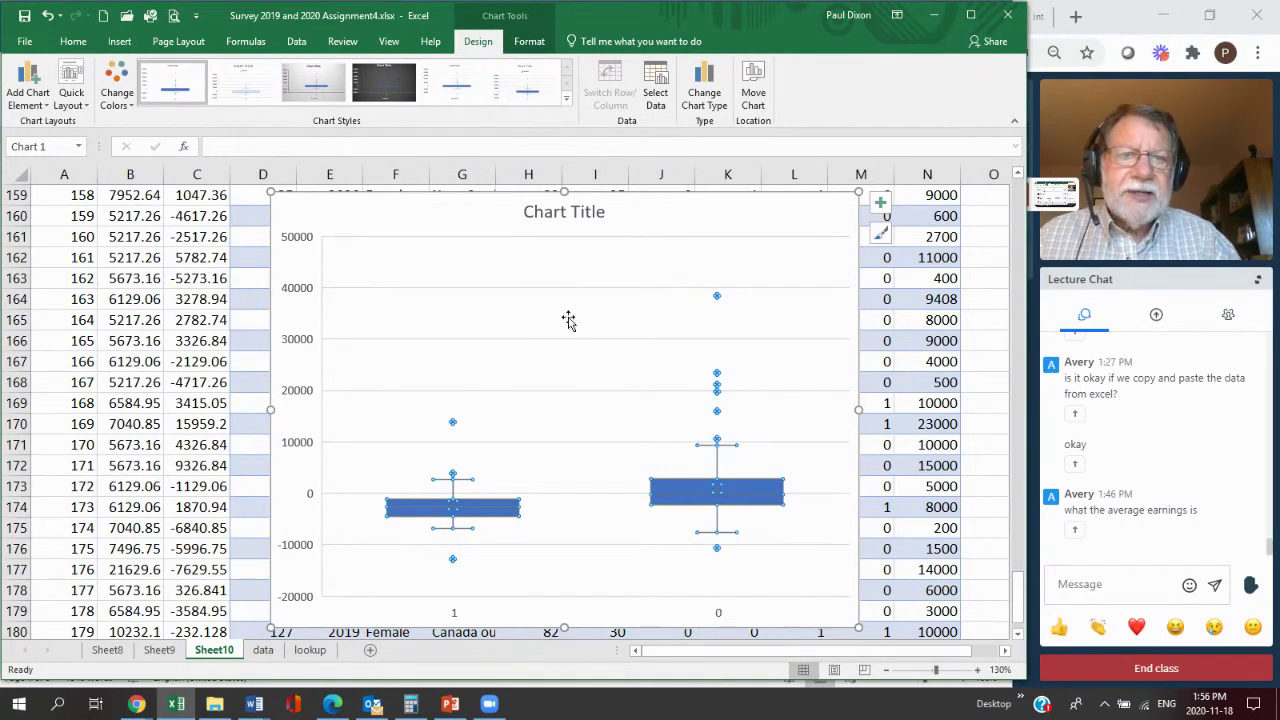
click(408, 219)
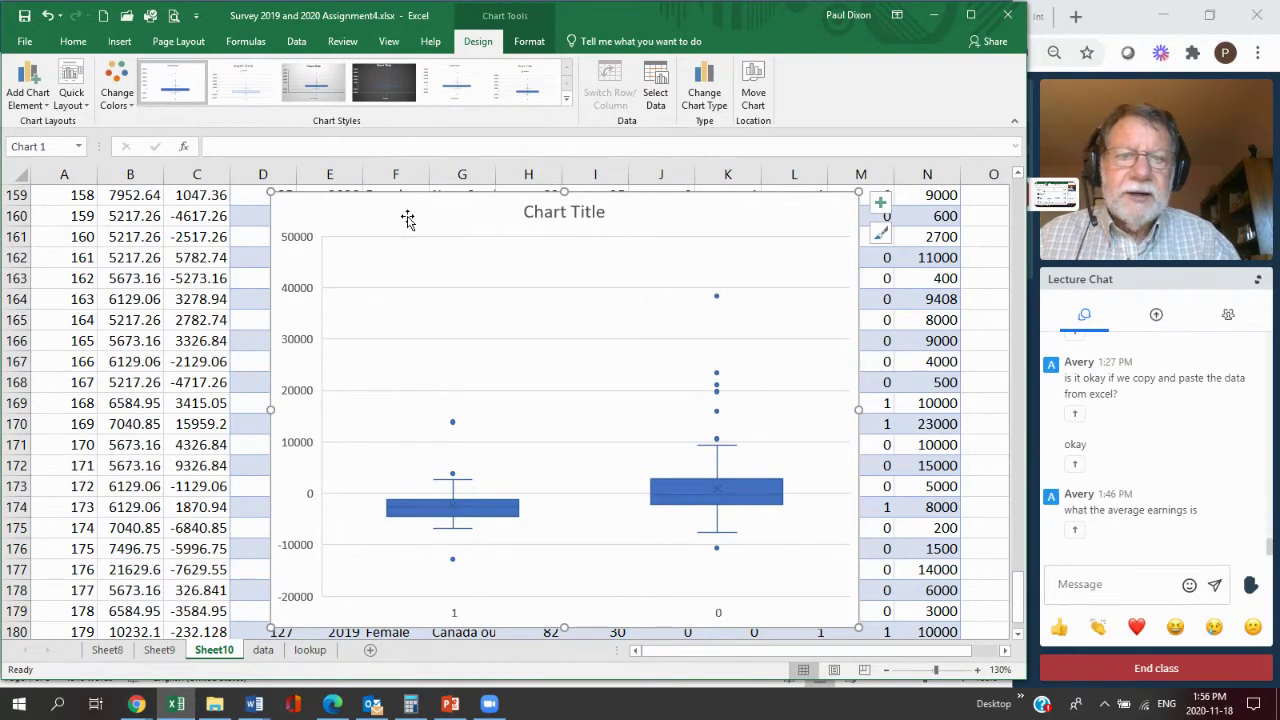
right_click(408, 218)
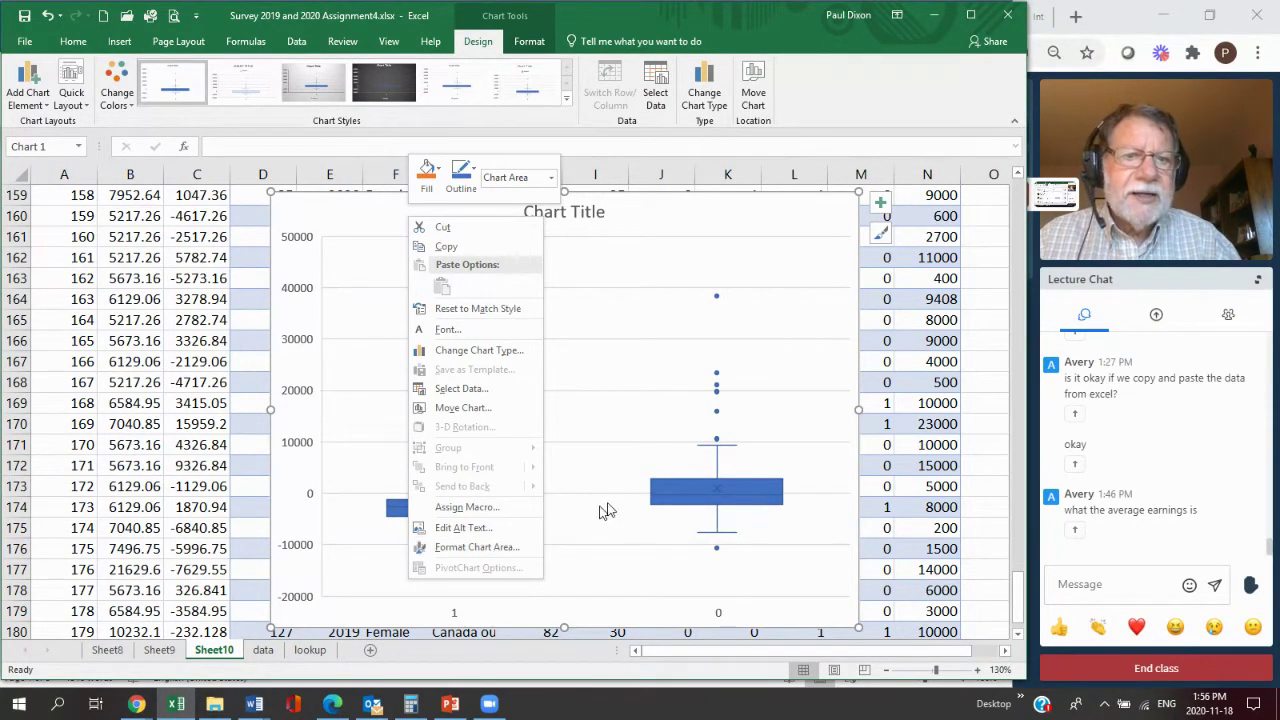
click(704, 481)
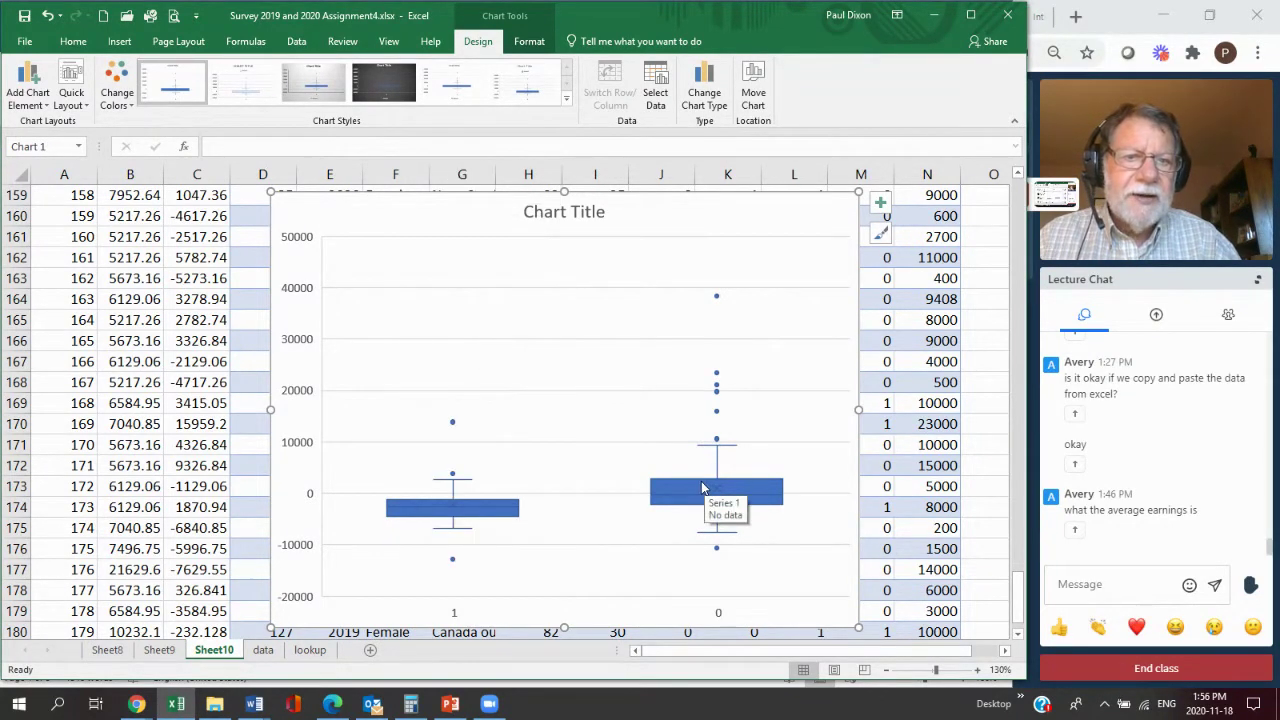
Hide the outlier points of the Box and Whisker series through its Format Data Series options.
click(704, 487)
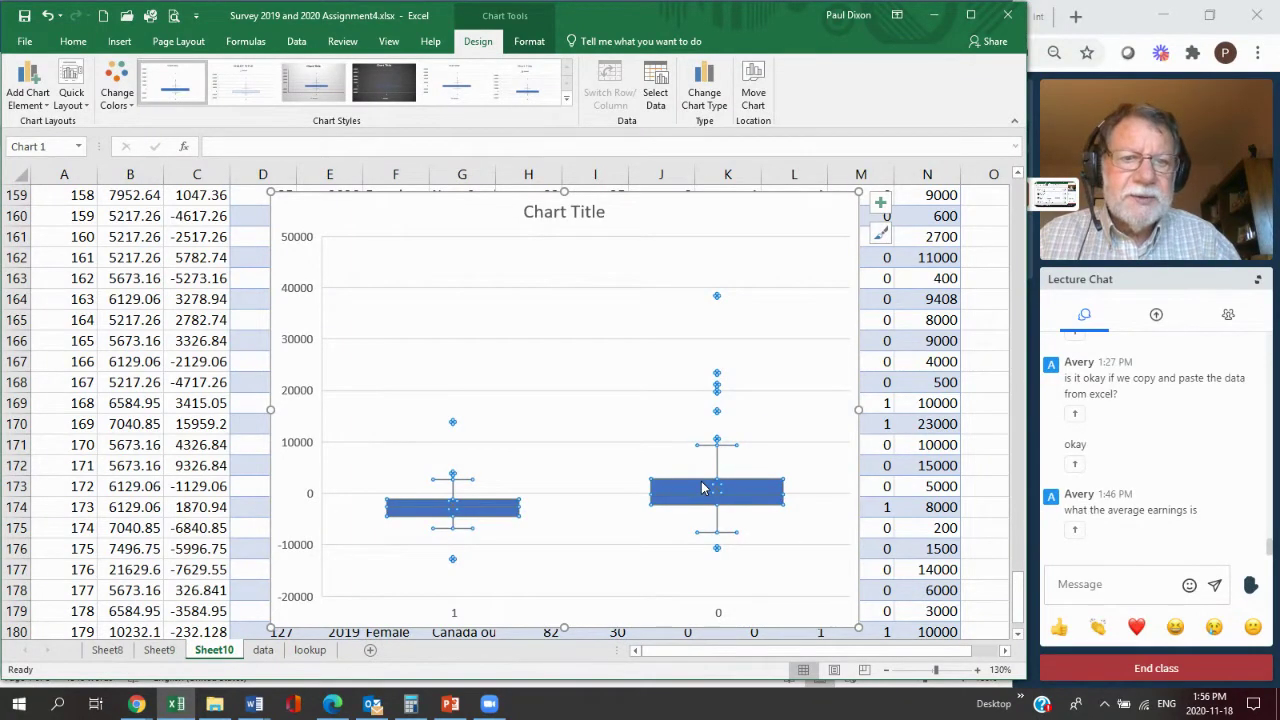
right_click(704, 488)
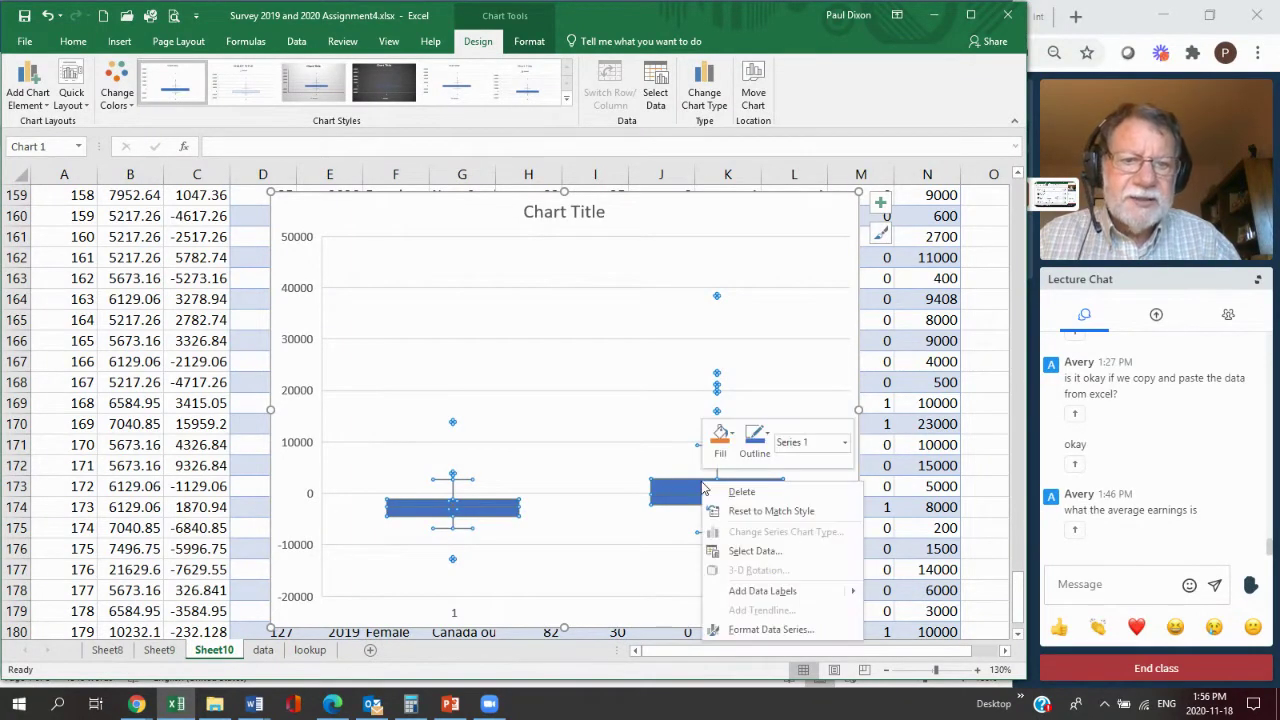
click(767, 630)
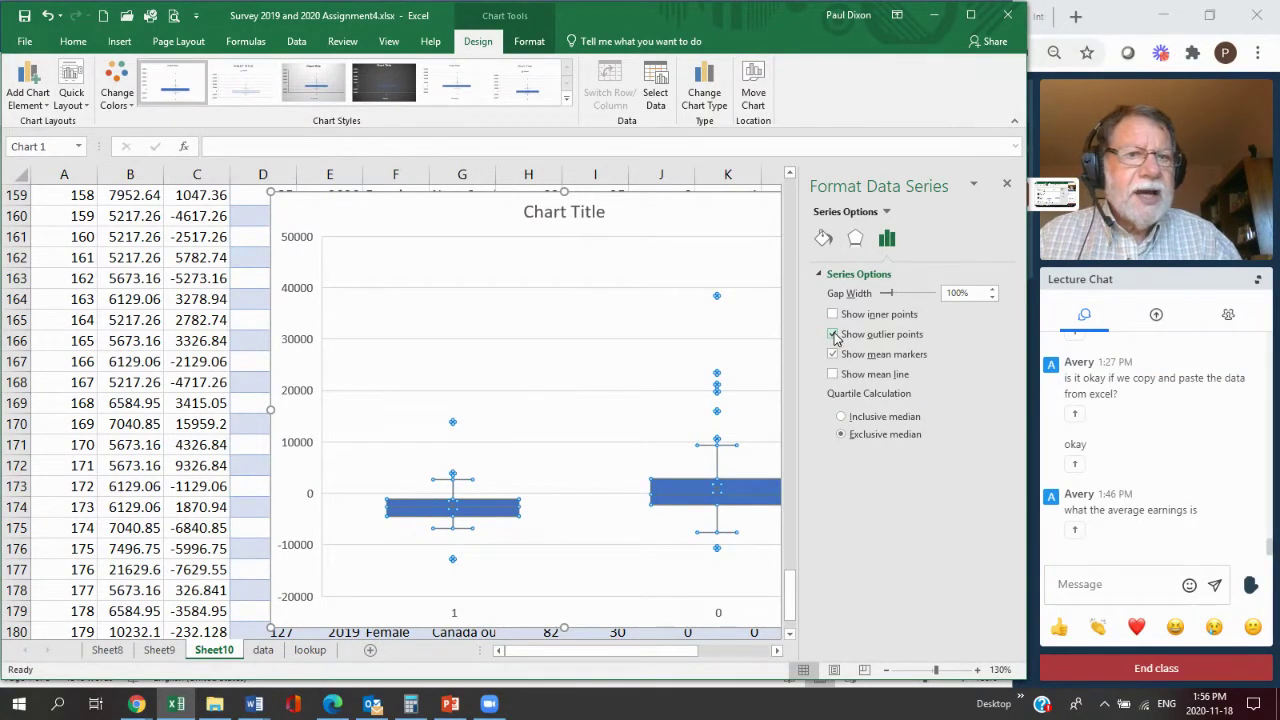
click(833, 334)
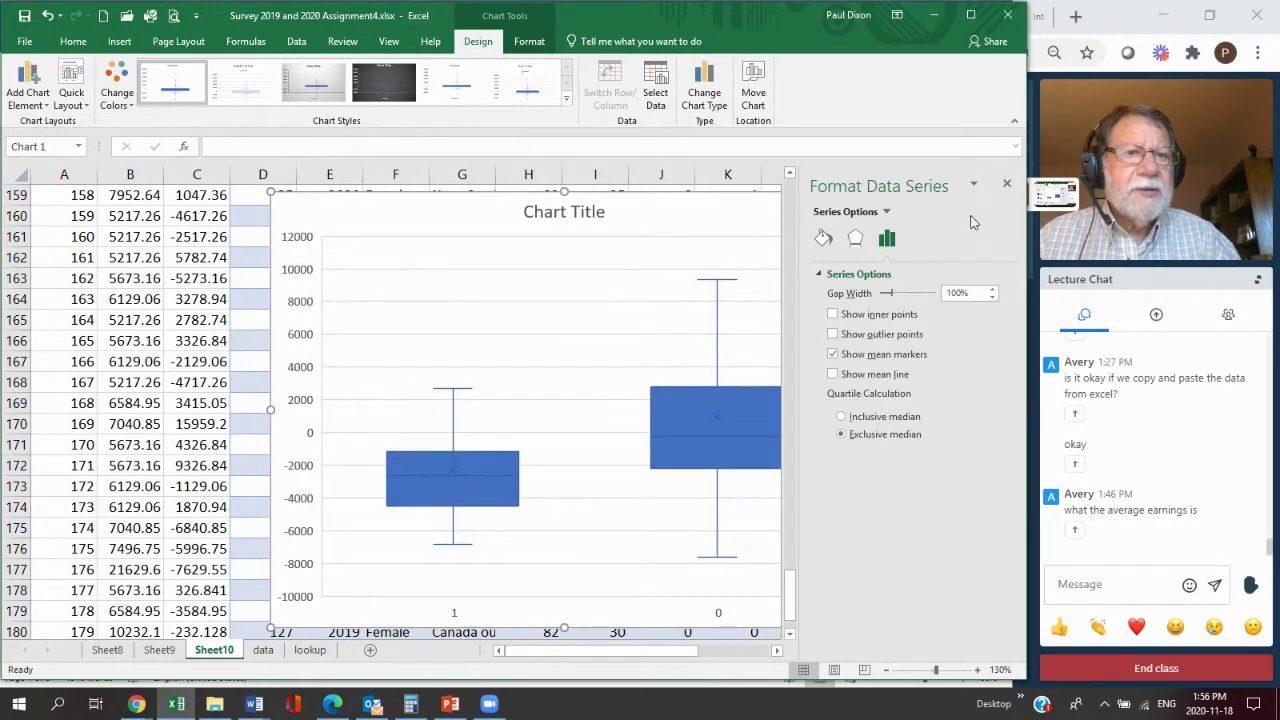
click(1007, 186)
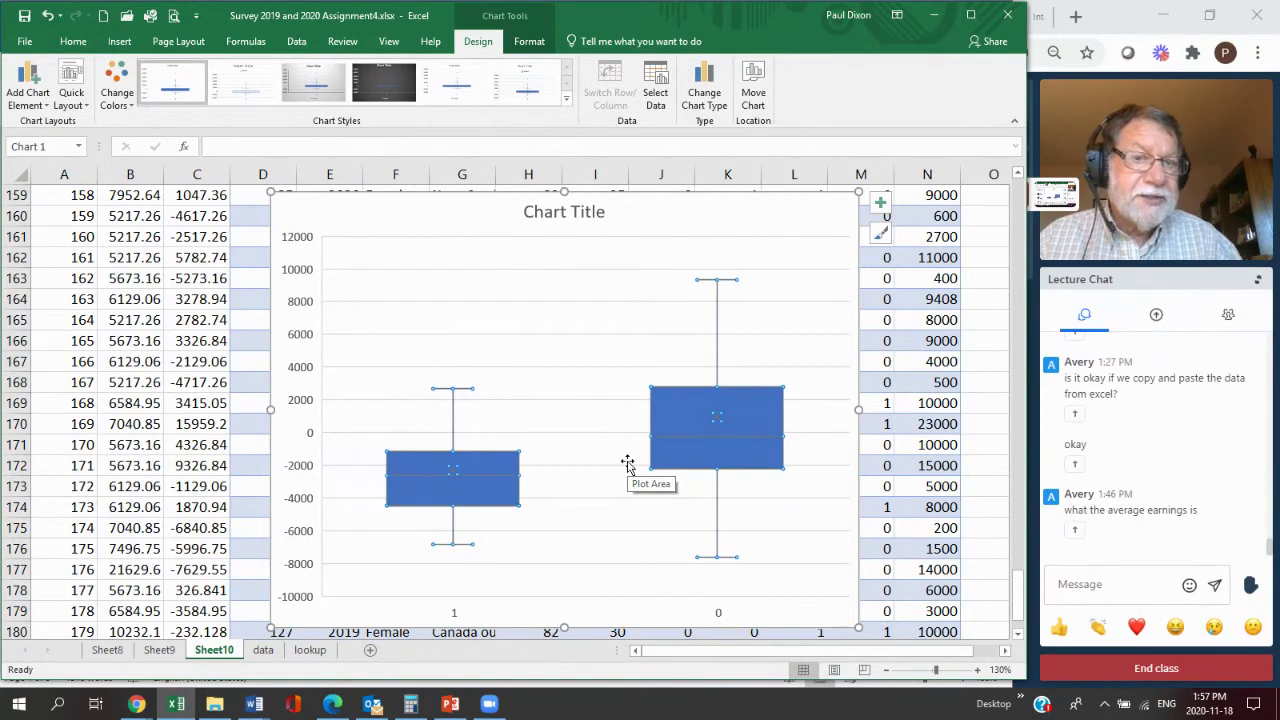
Replace the chart's title with "International = 1".
click(536, 210)
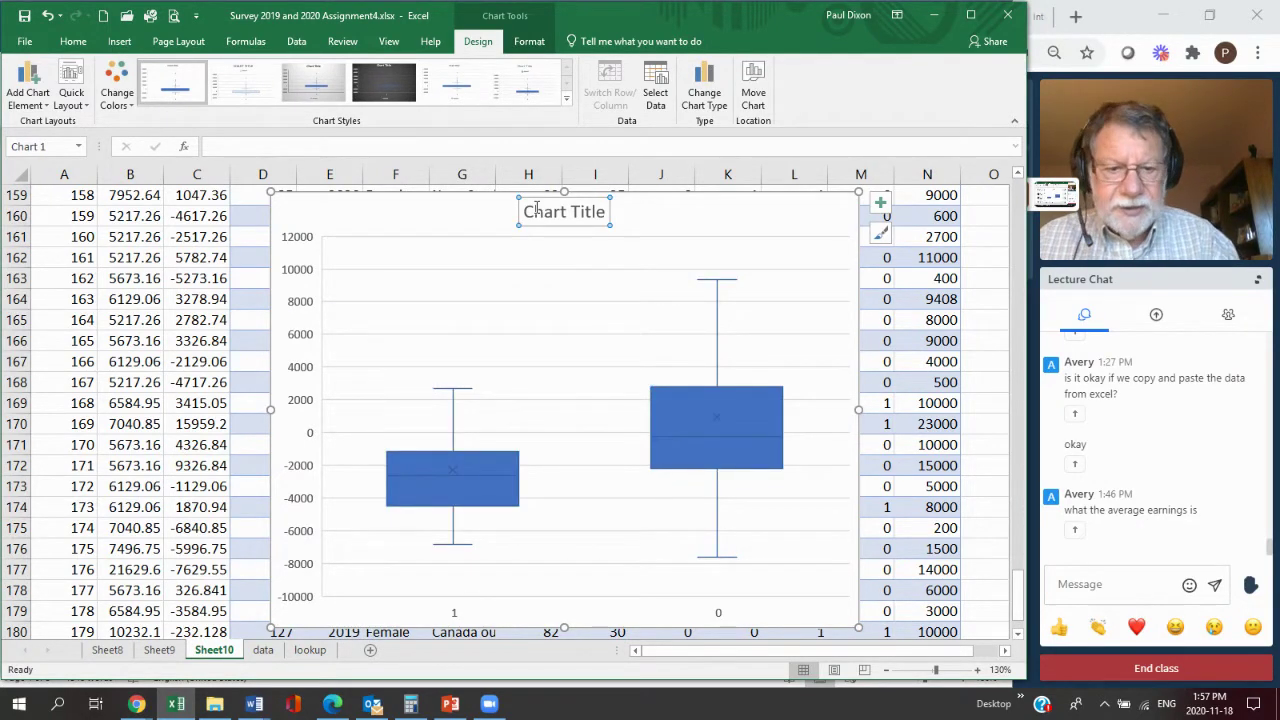
triple_click(536, 210)
text(Intern)
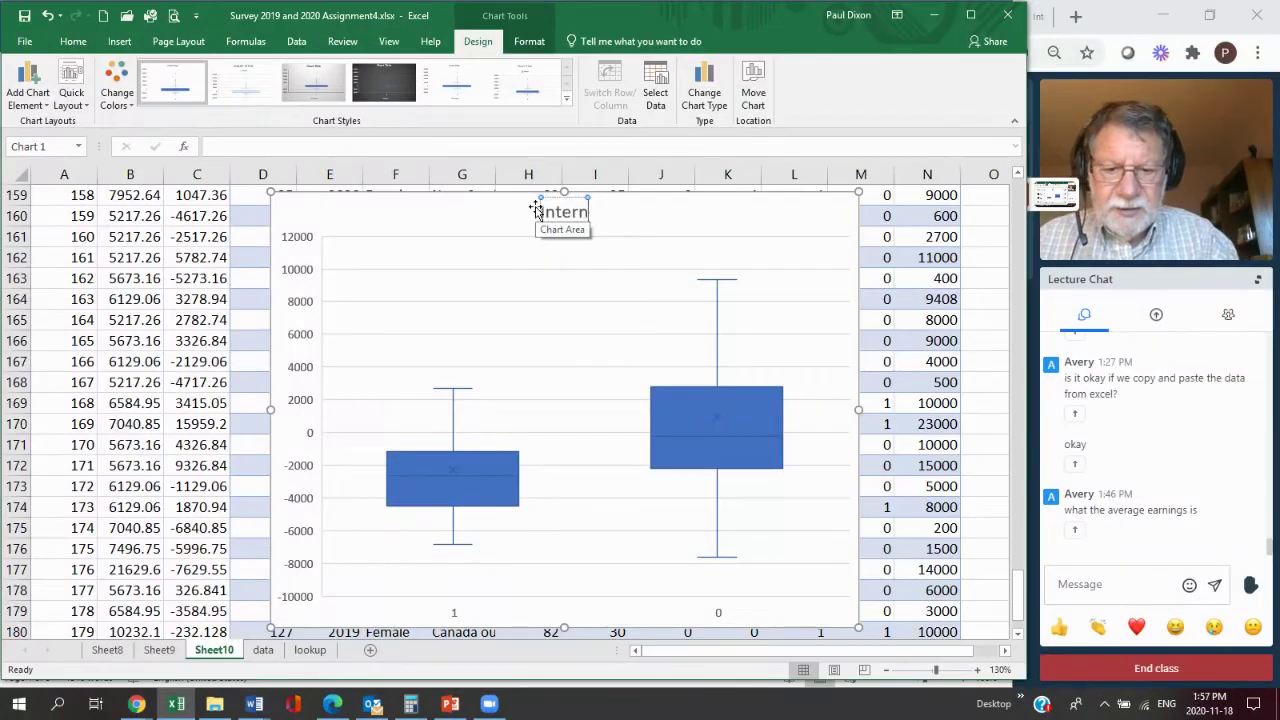
text(ational)
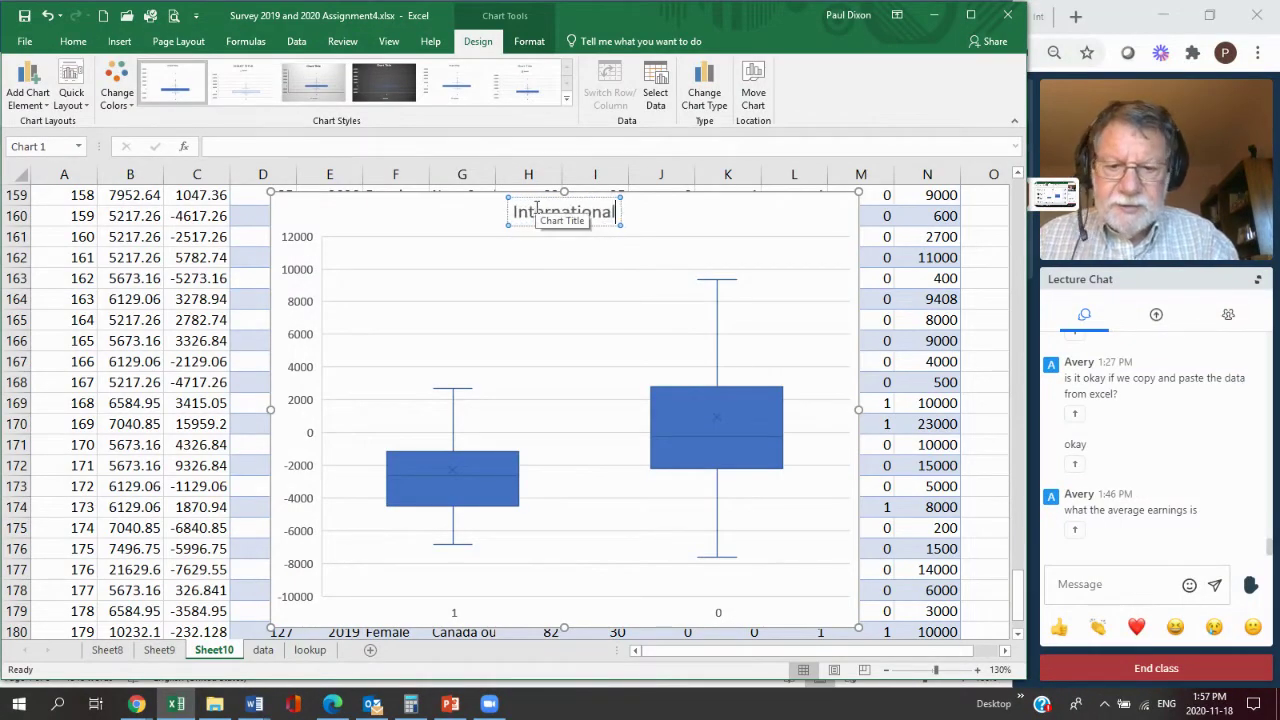
text( = 1)
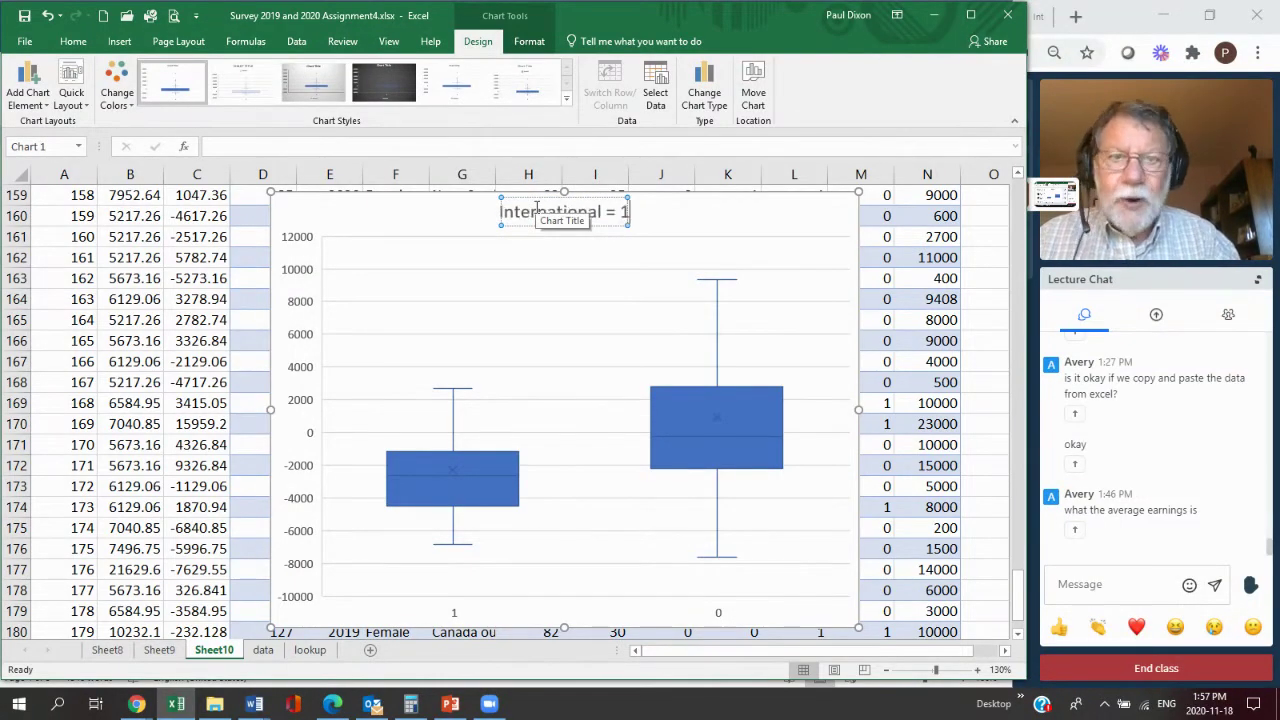
key(Return)
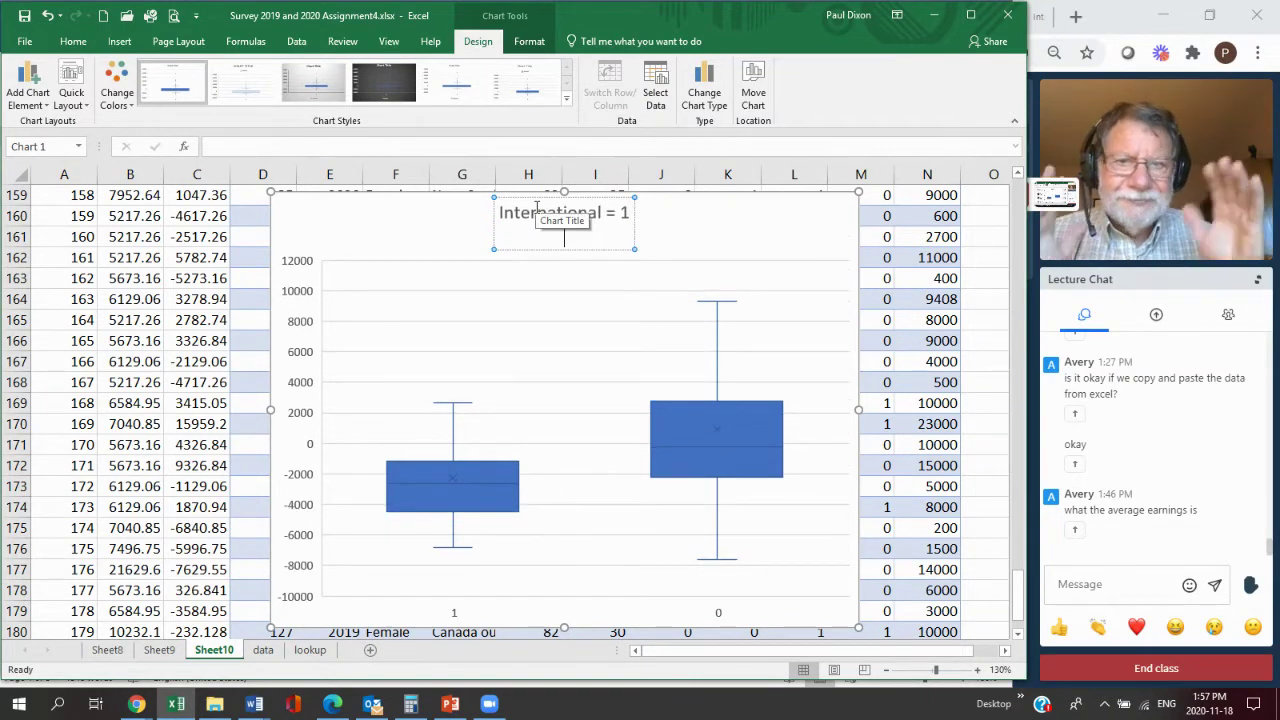
key(BackSpace)
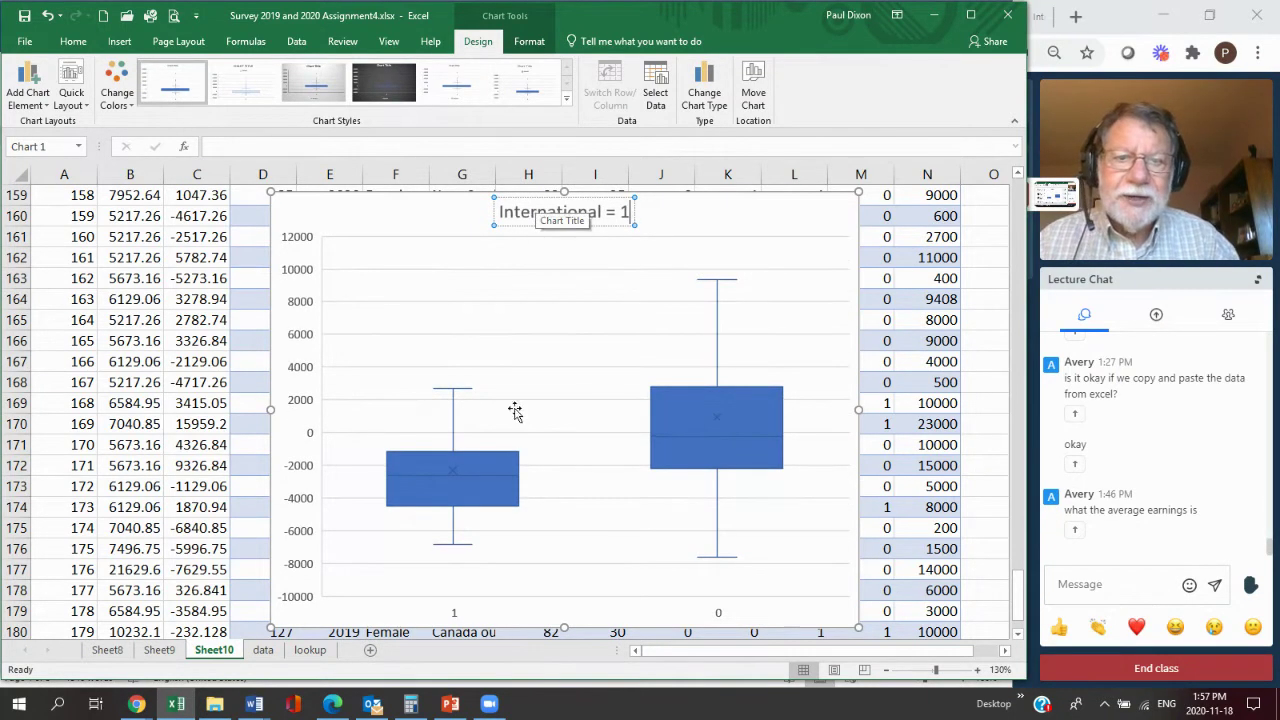
click(40, 86)
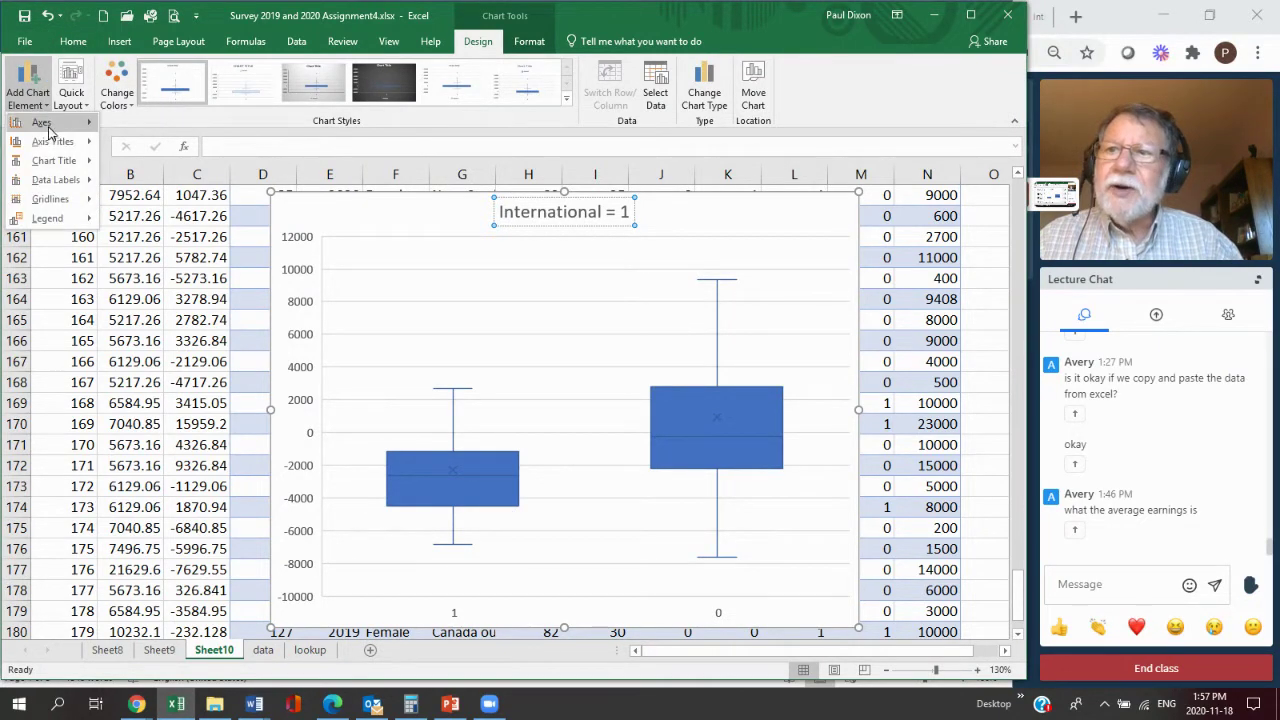
mouse_move(56, 149)
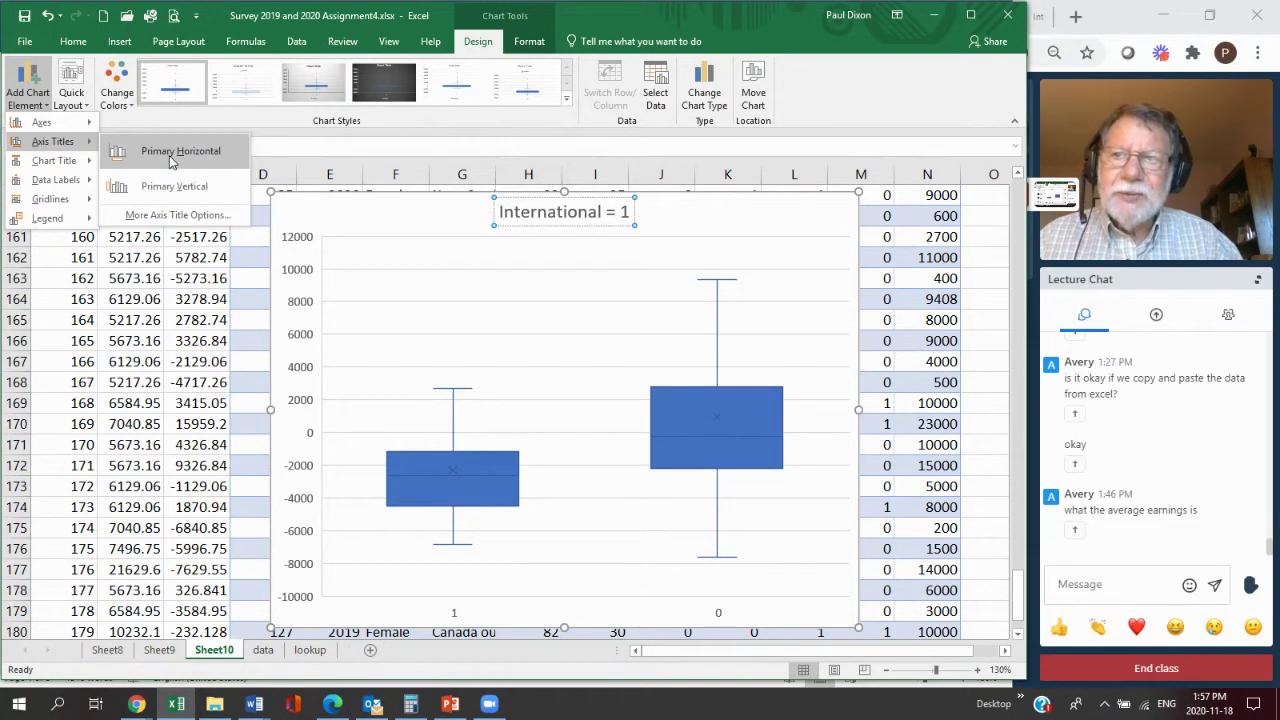
click(505, 608)
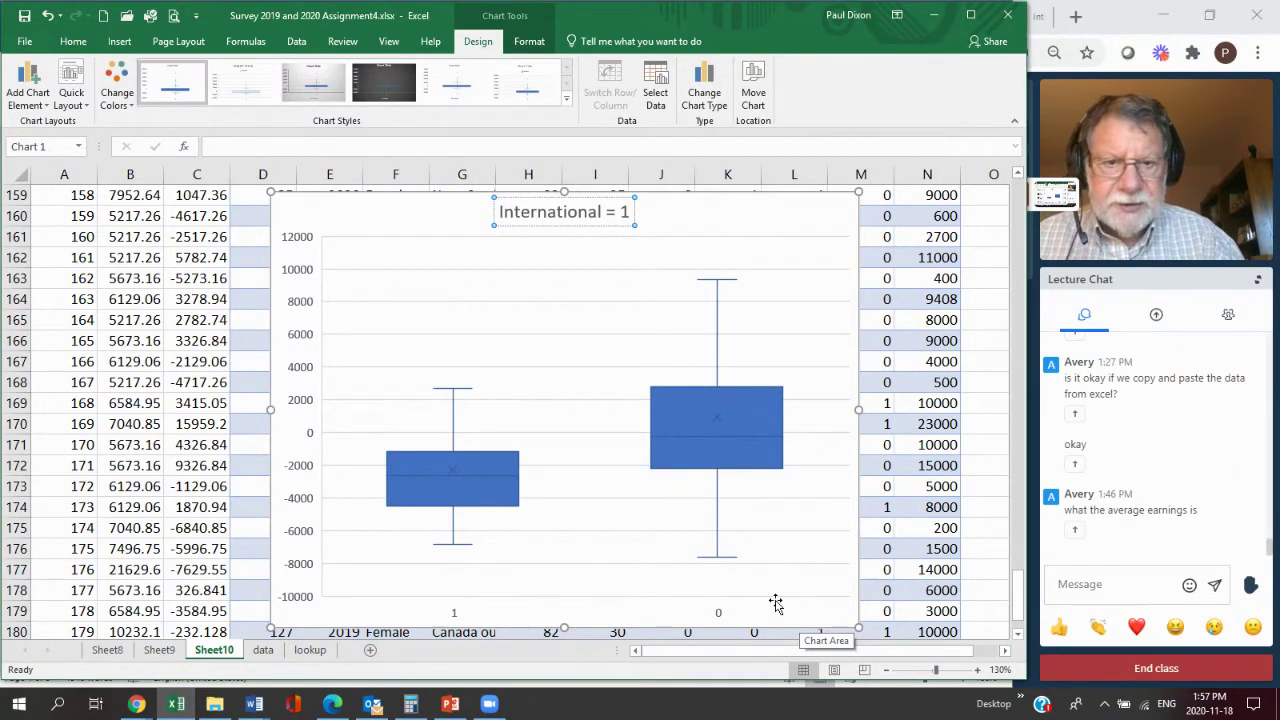
Copy the "International = 1" chart into the Word assignment and place it directly below item c.
click(775, 602)
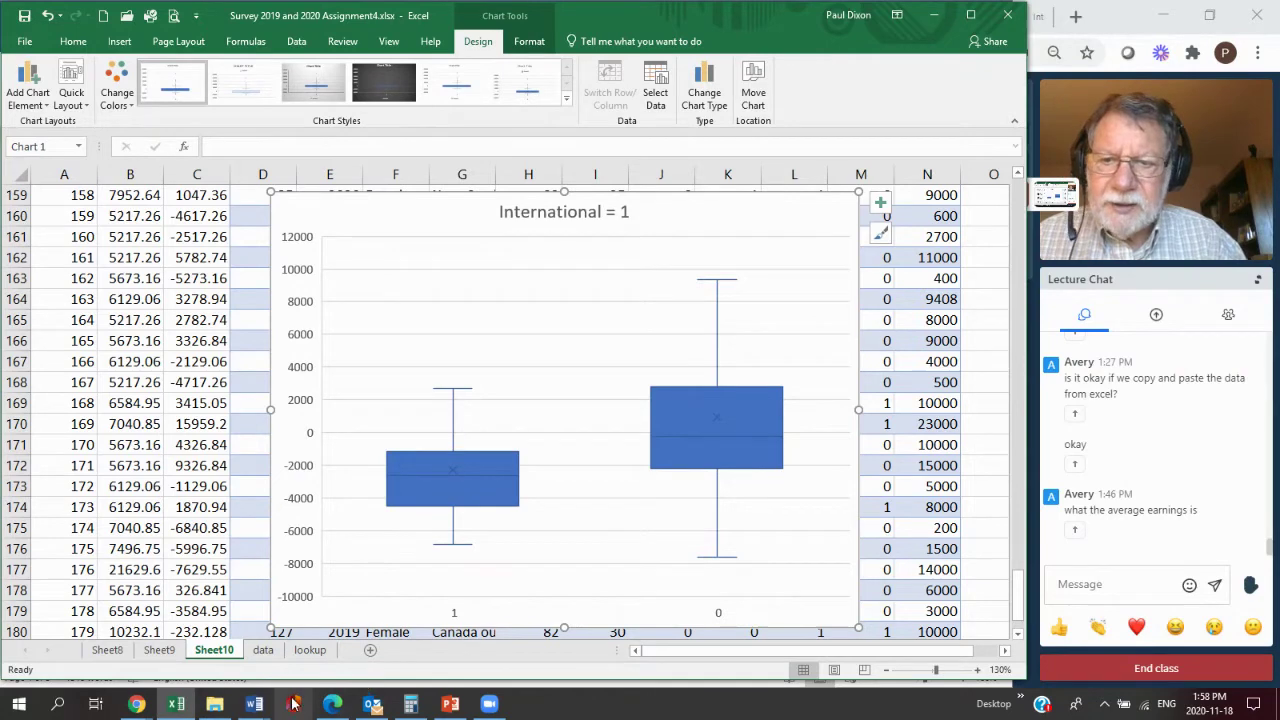
click(255, 704)
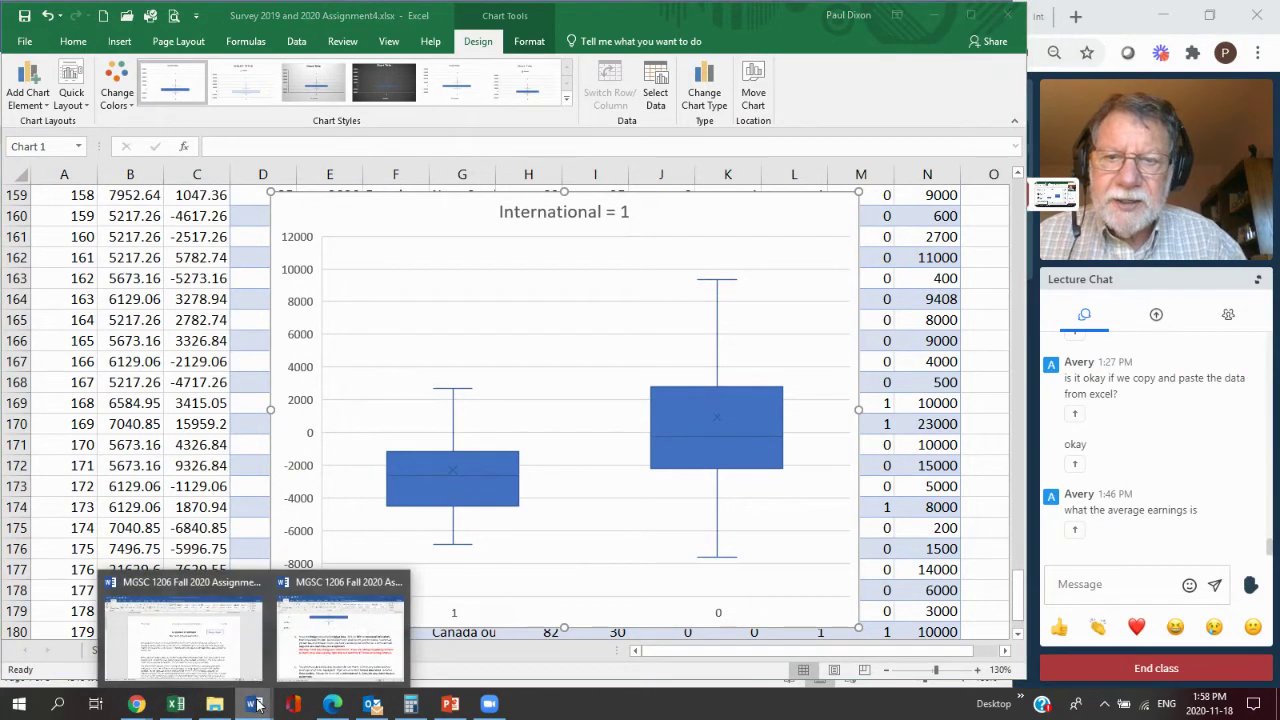
click(336, 648)
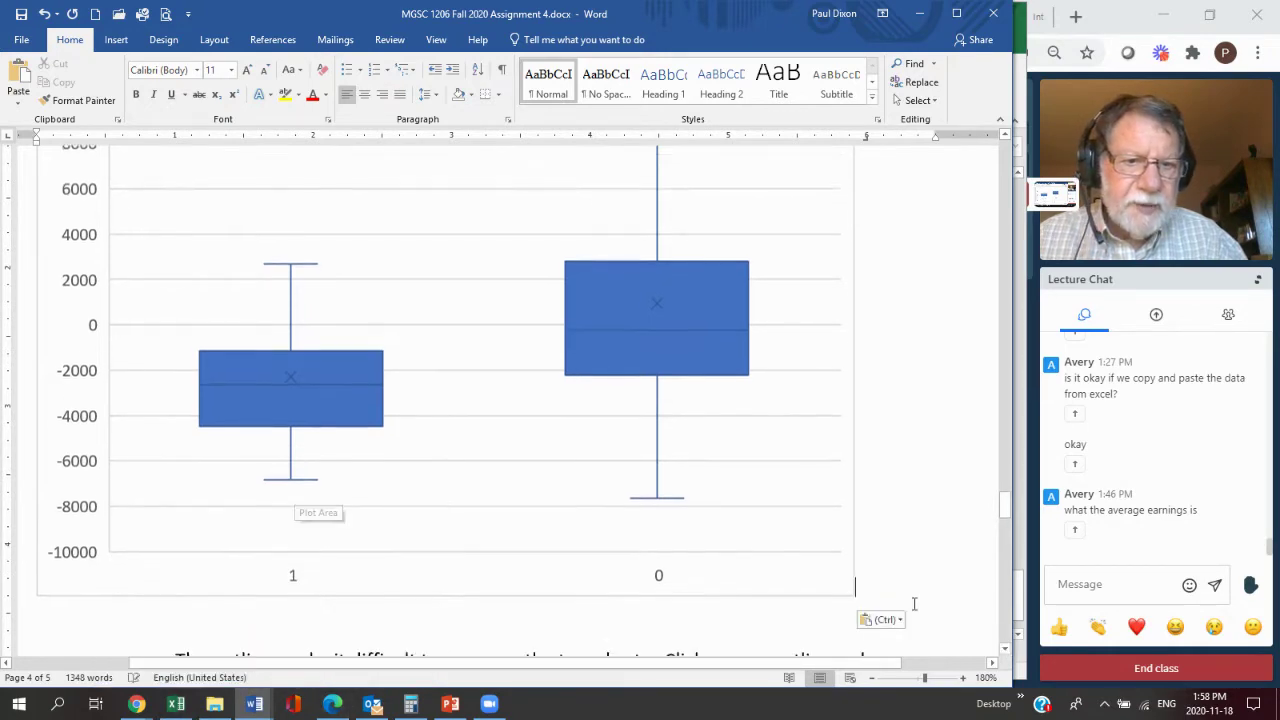
scroll(1006, 650, down, 4)
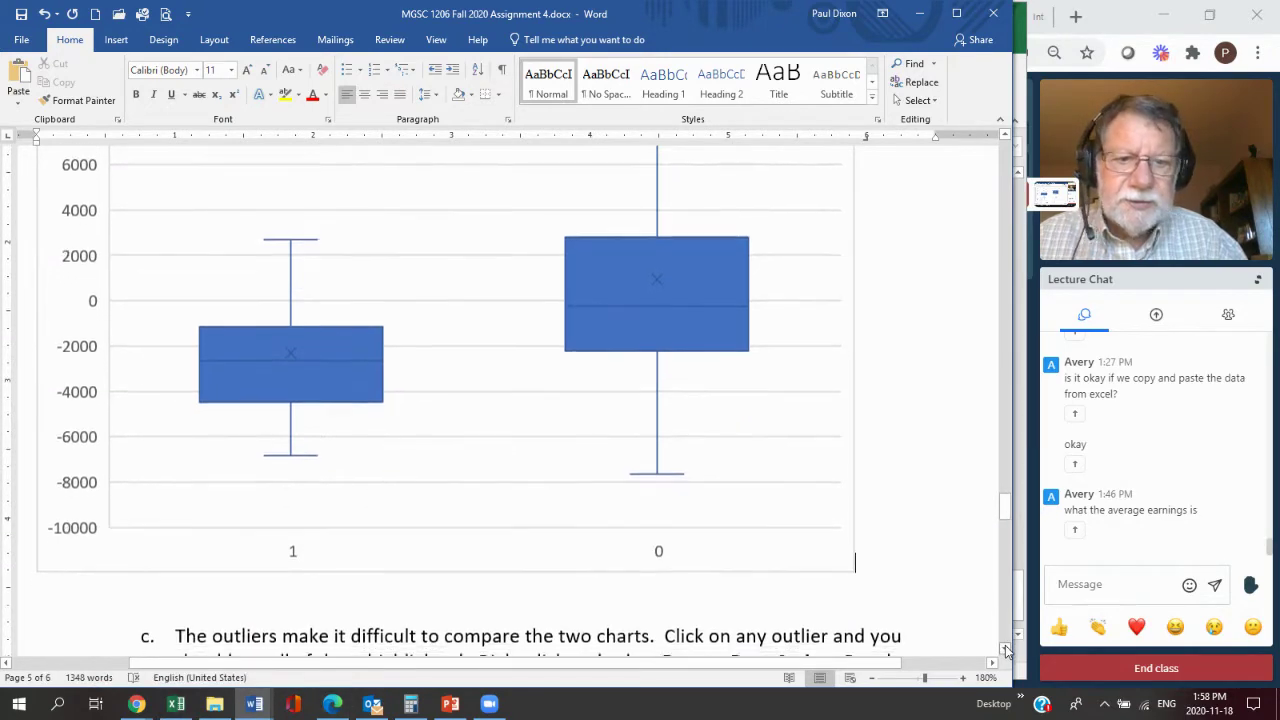
scroll(1006, 650, down, 4)
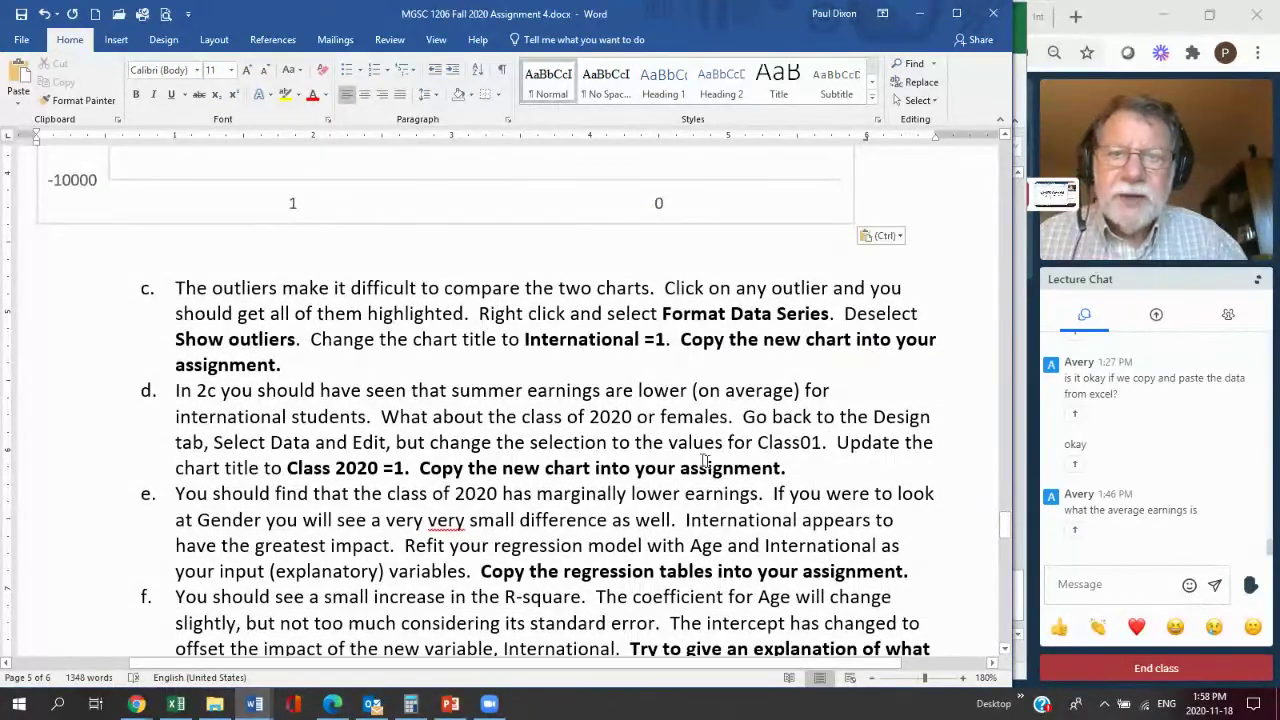
drag(747, 221, 538, 362)
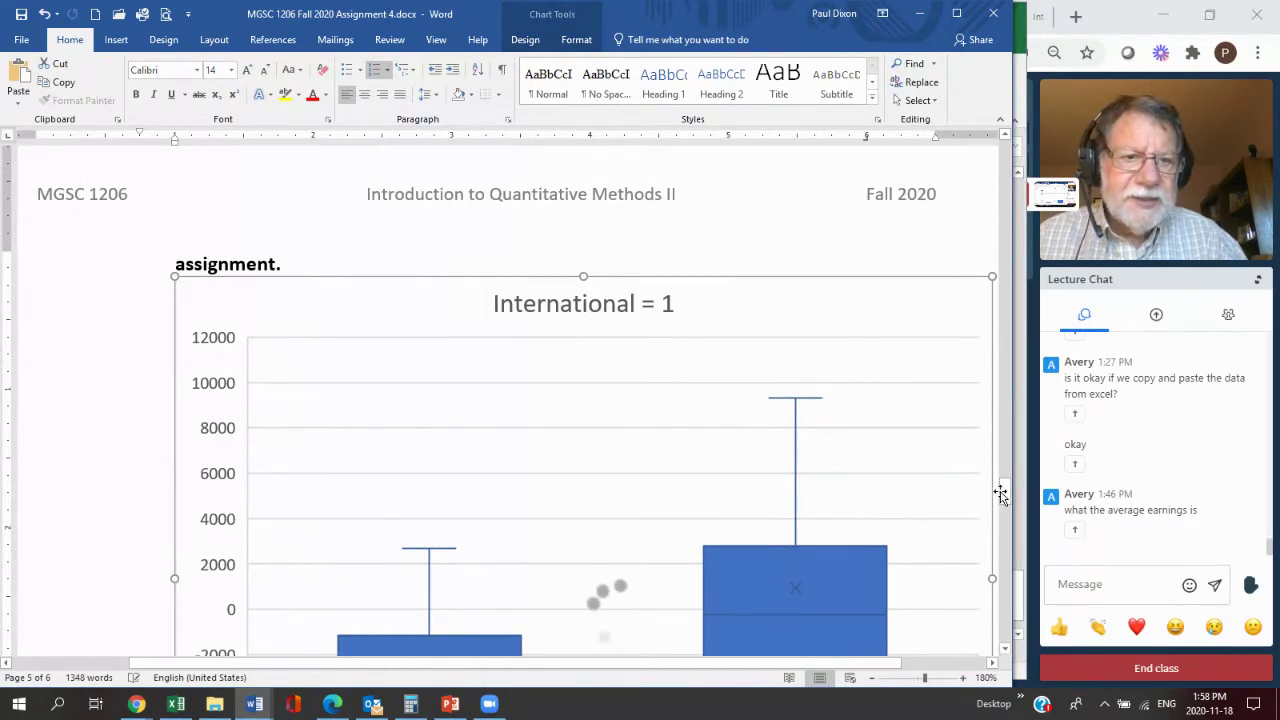
Insert empty lines without list lettering after item d, at the end of "Copy the new chart into your assignment.".
key(Down)
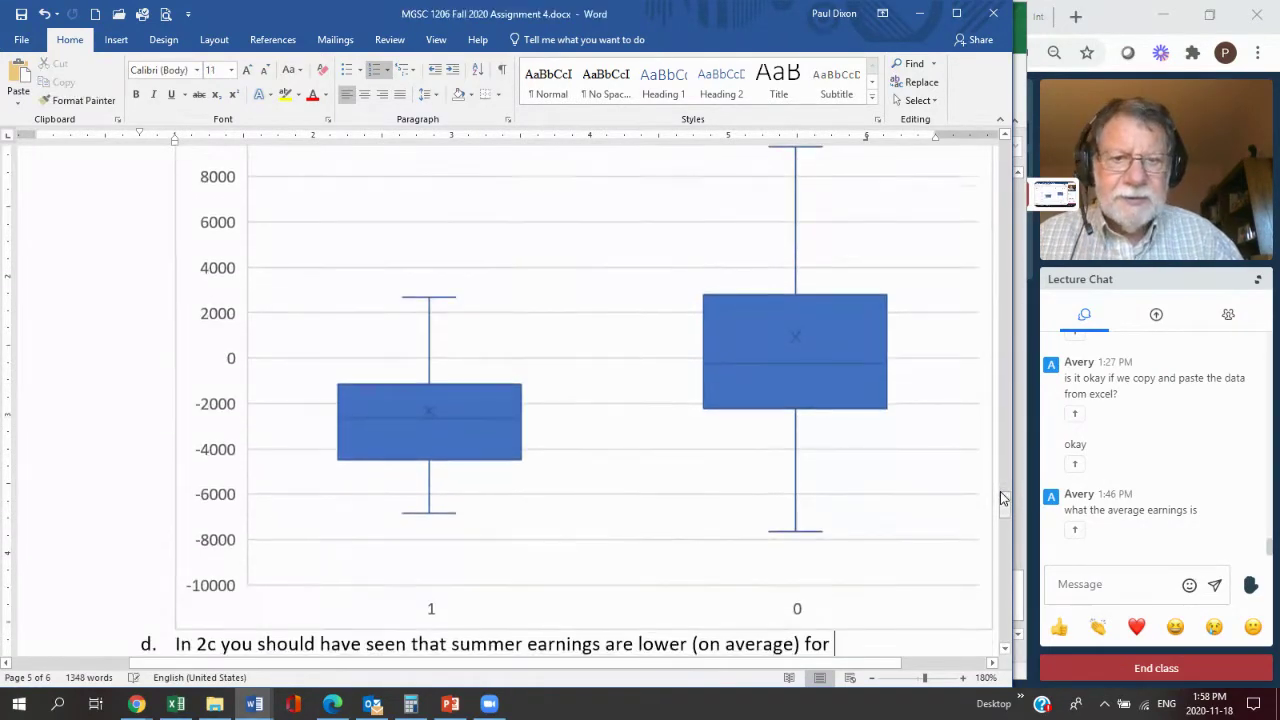
key(Down)
key(Down)
key(Down)
key(Down)
key(Down)
key(Down)
key(Down)
key(Down)
key(Down)
key(Down)
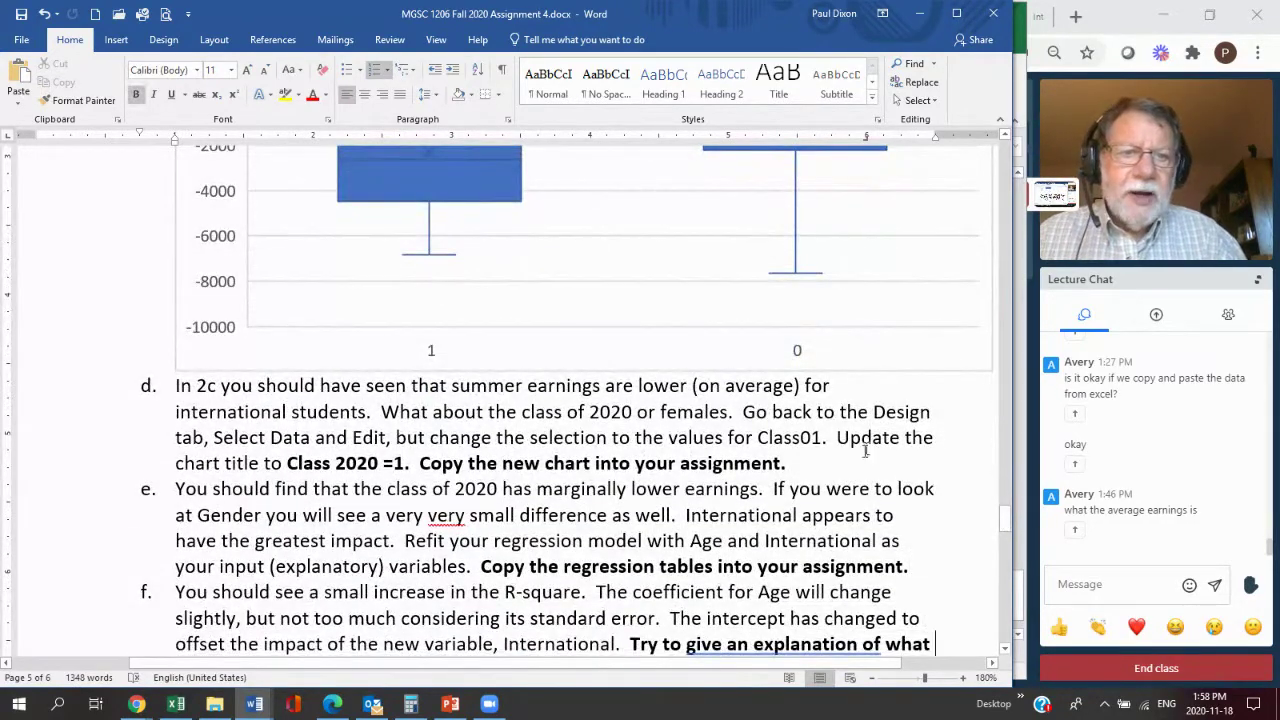
click(857, 460)
key(Return)
key(Return)
key(Return)
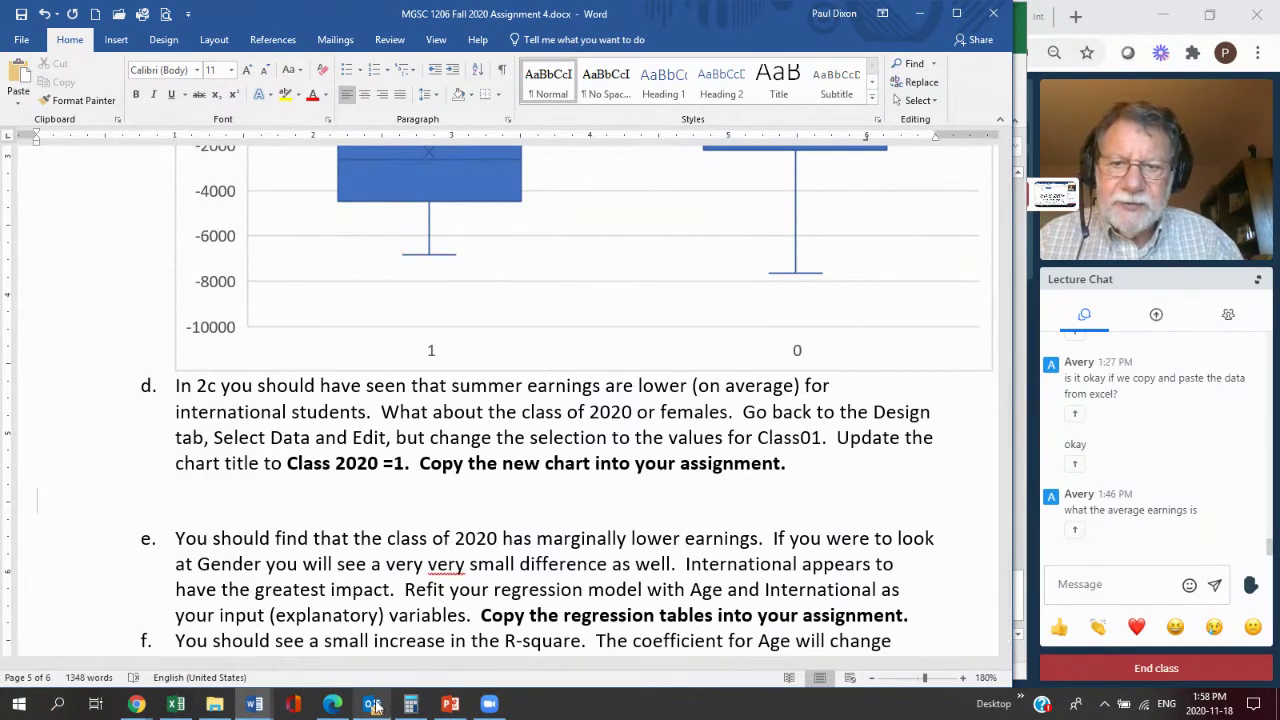
Switch to Excel and set the box chart's horizontal category labels to the Class01 values in K2:K180 on Sheet10.
mouse_move(284, 708)
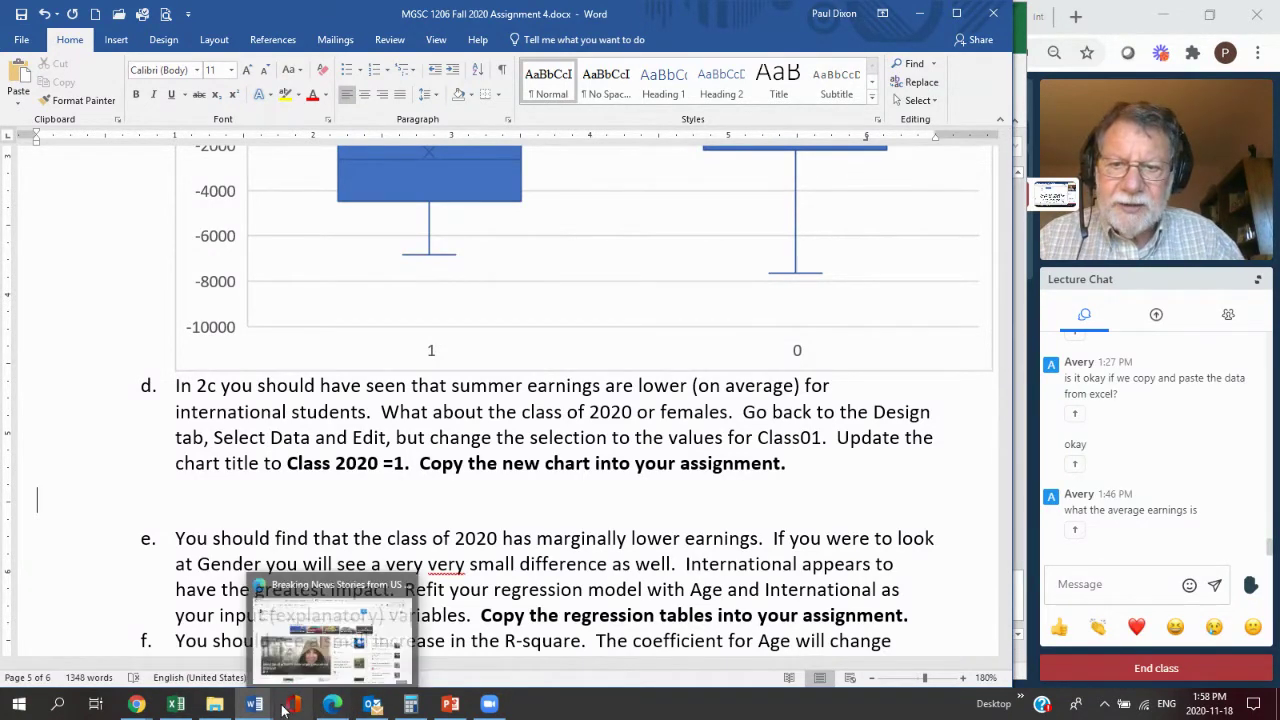
click(176, 704)
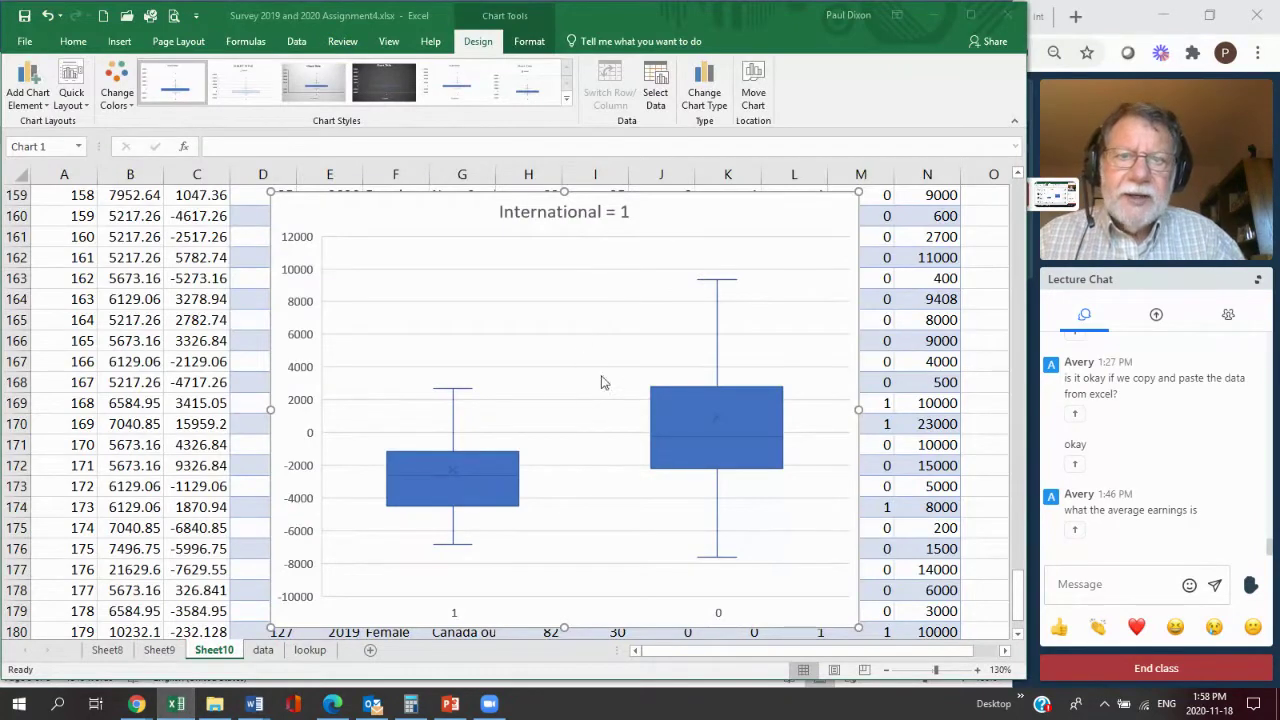
click(683, 427)
click(560, 346)
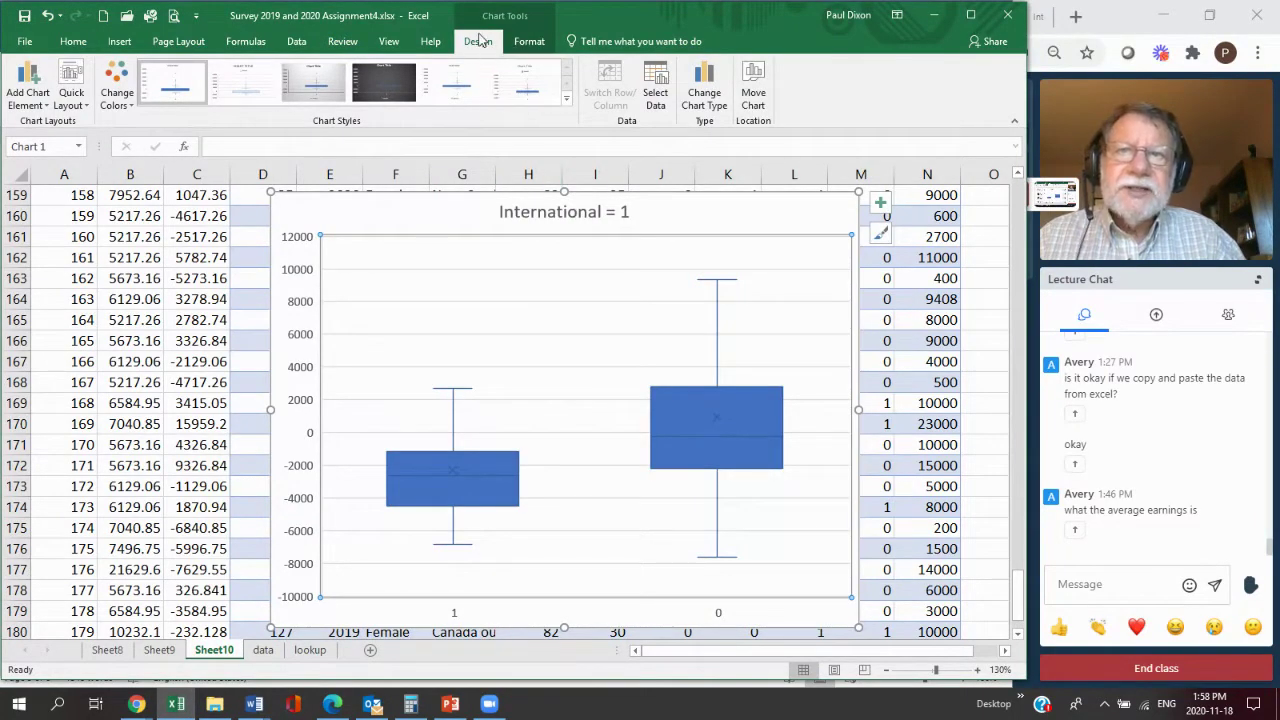
click(656, 92)
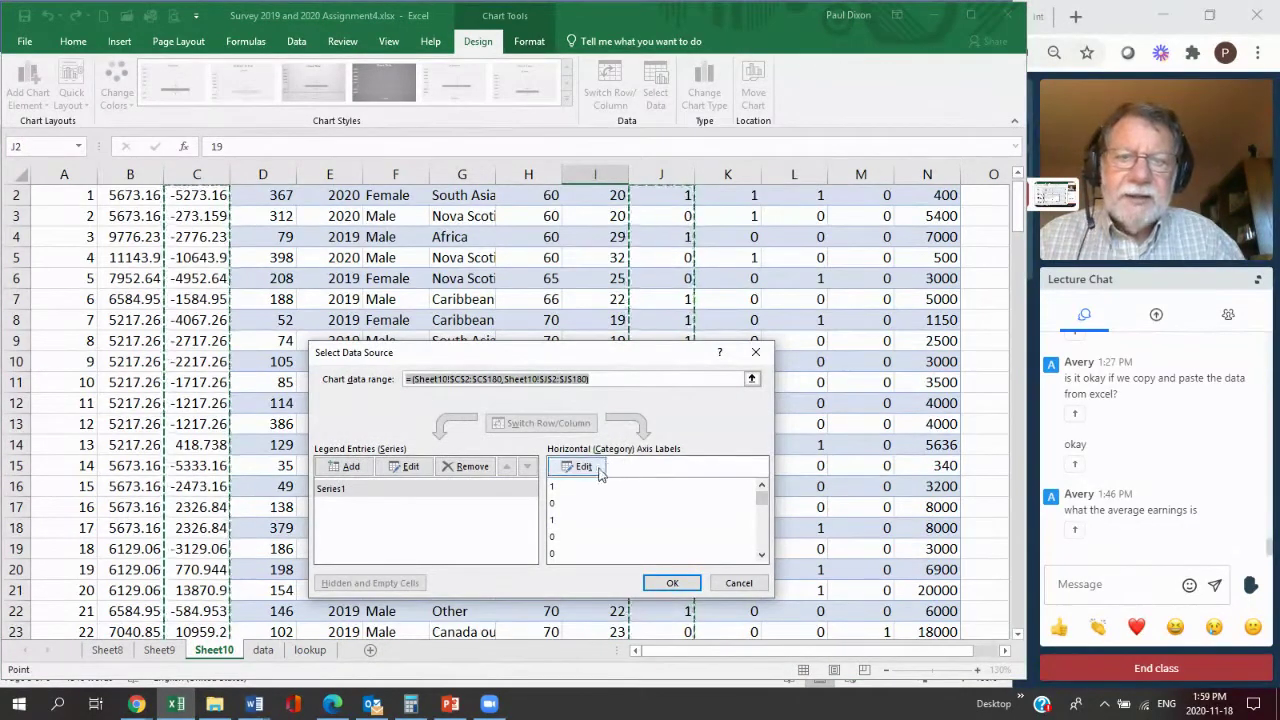
click(590, 467)
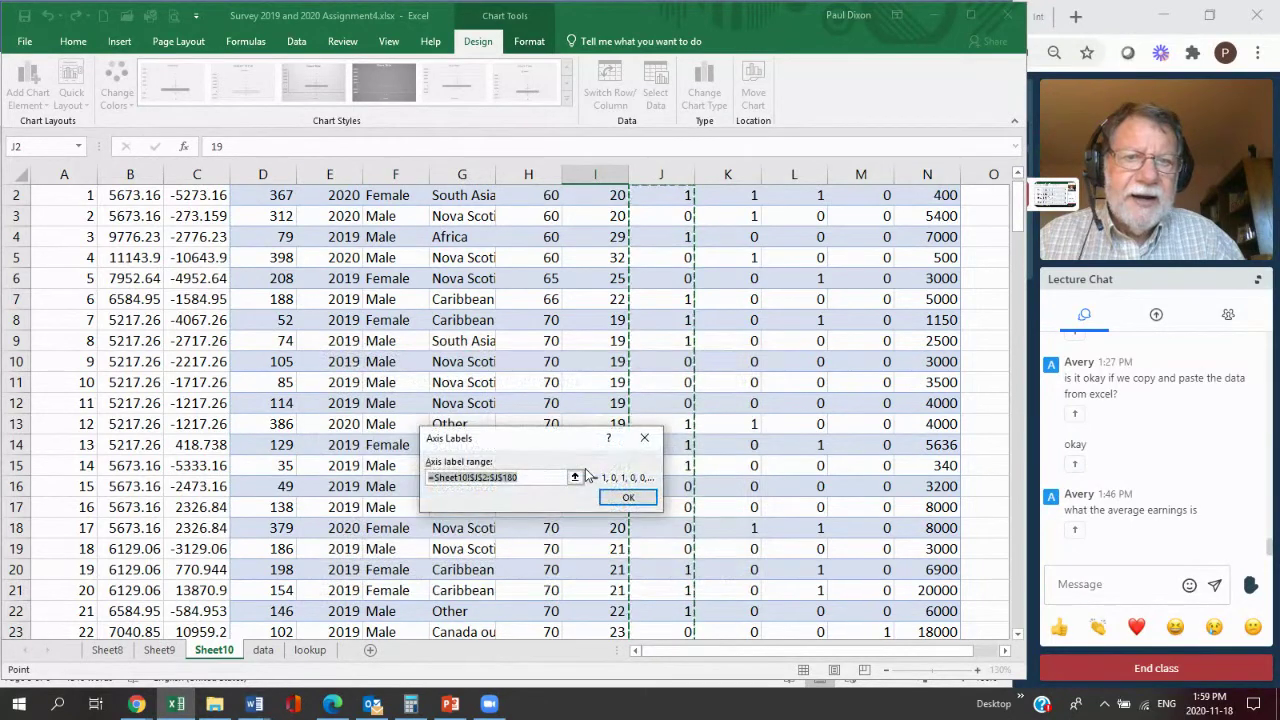
key(Delete)
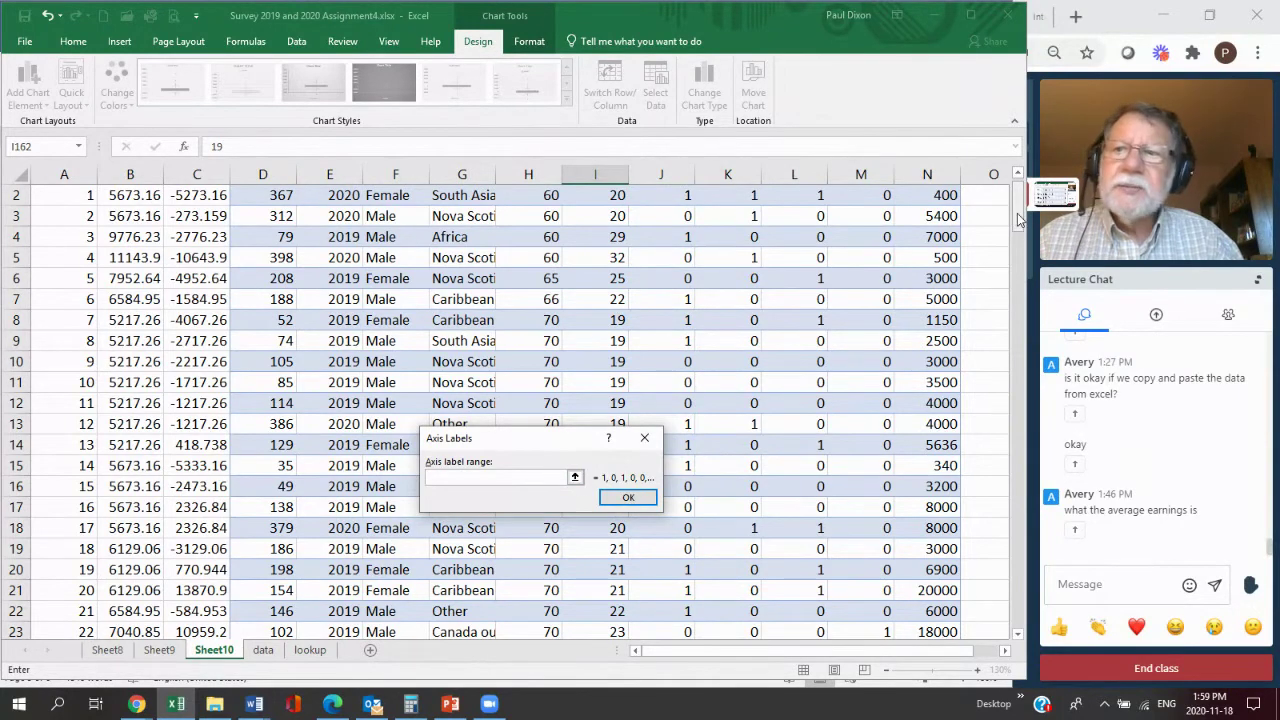
scroll(1019, 218, up, 1)
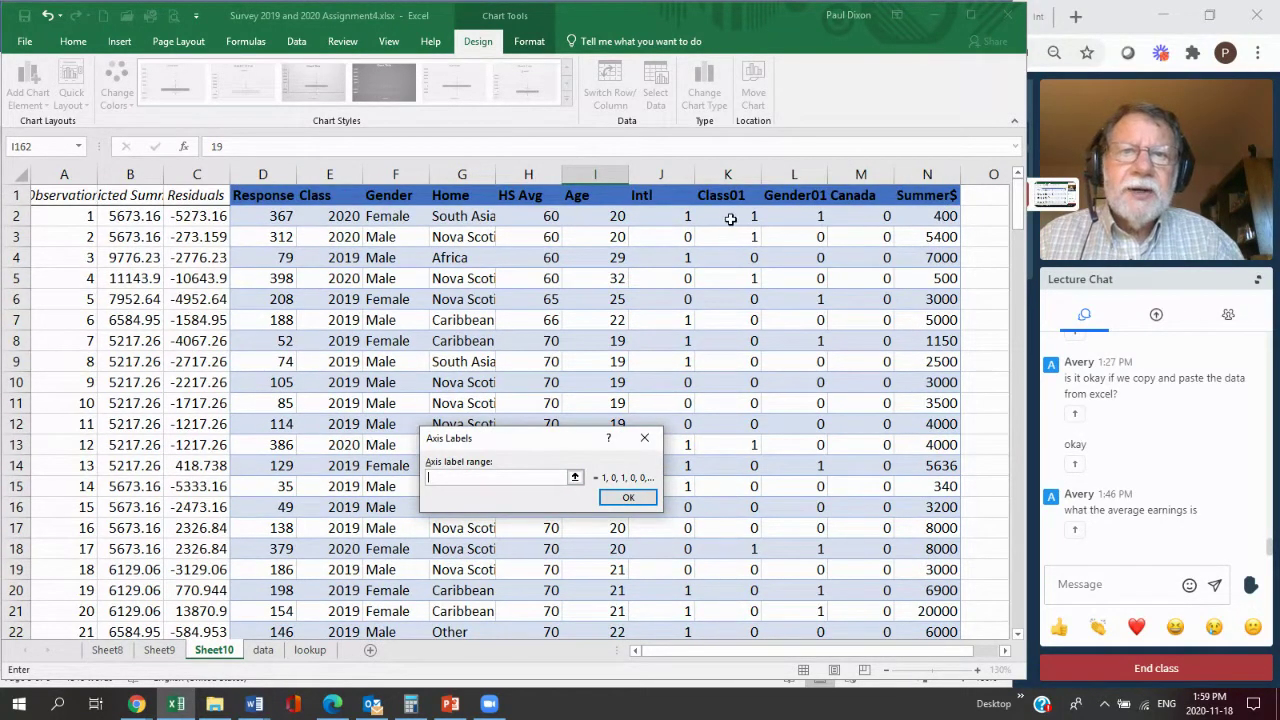
drag(722, 219, 735, 516)
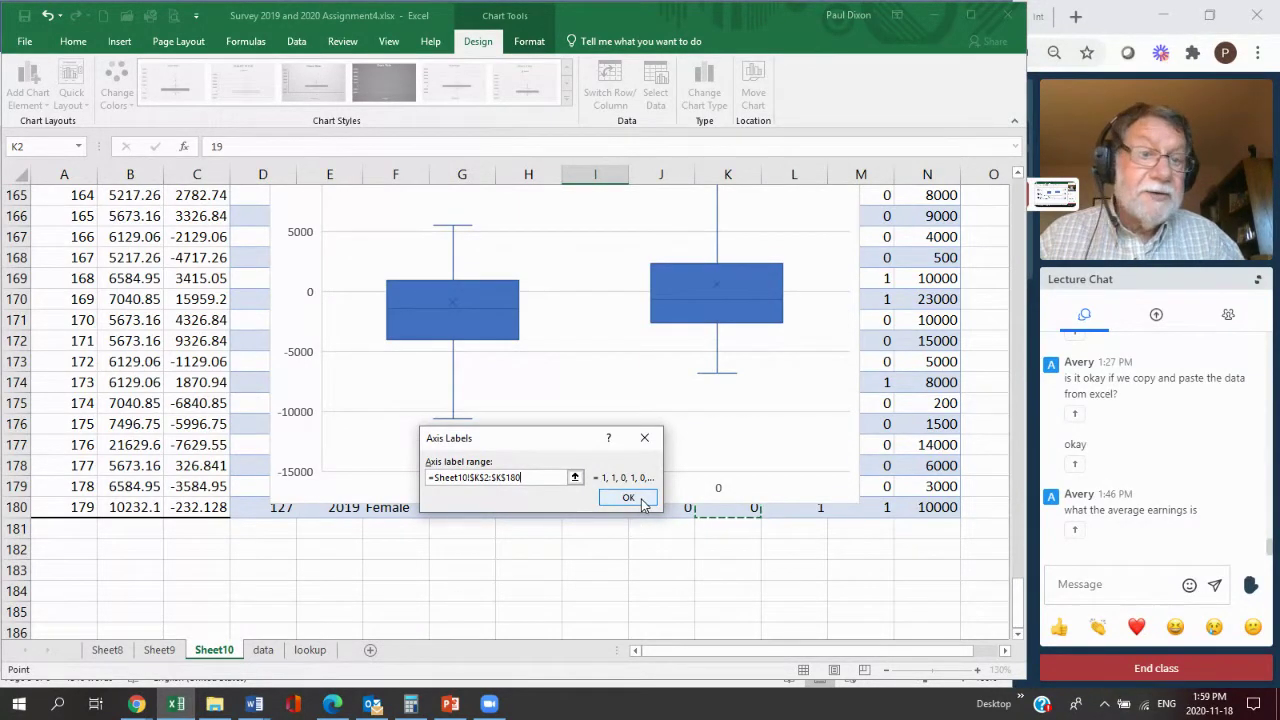
click(643, 503)
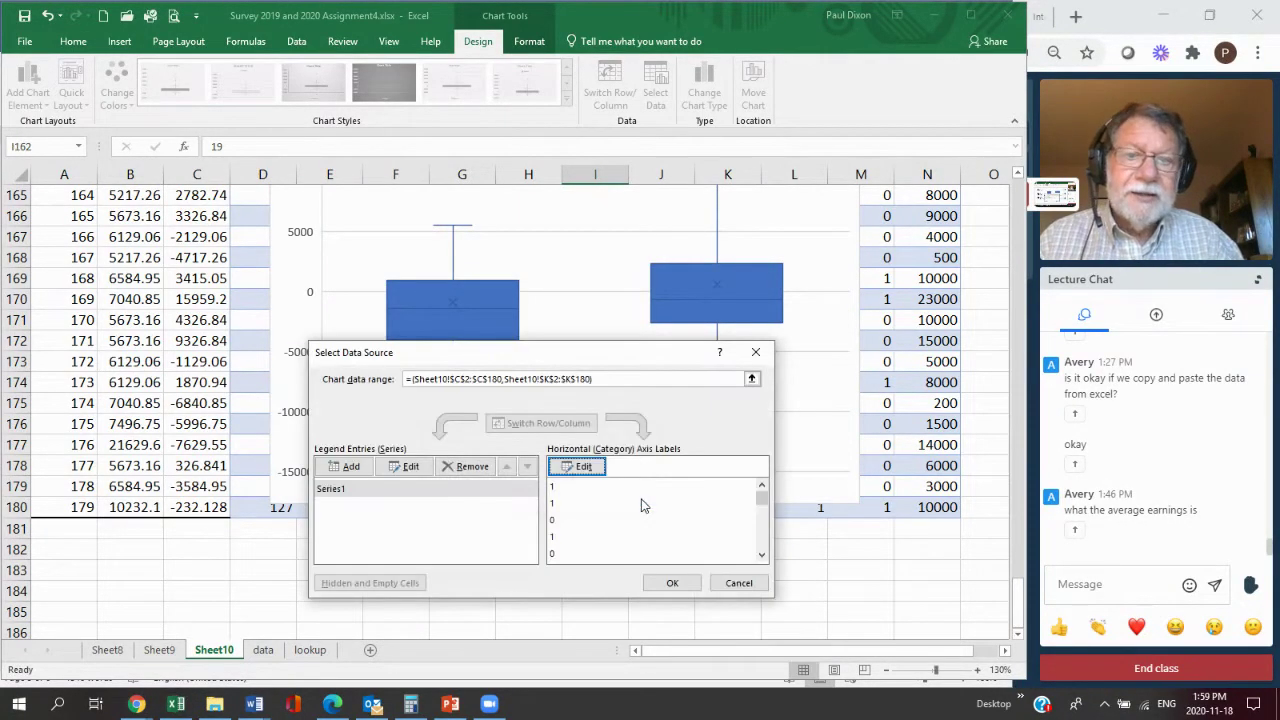
click(674, 584)
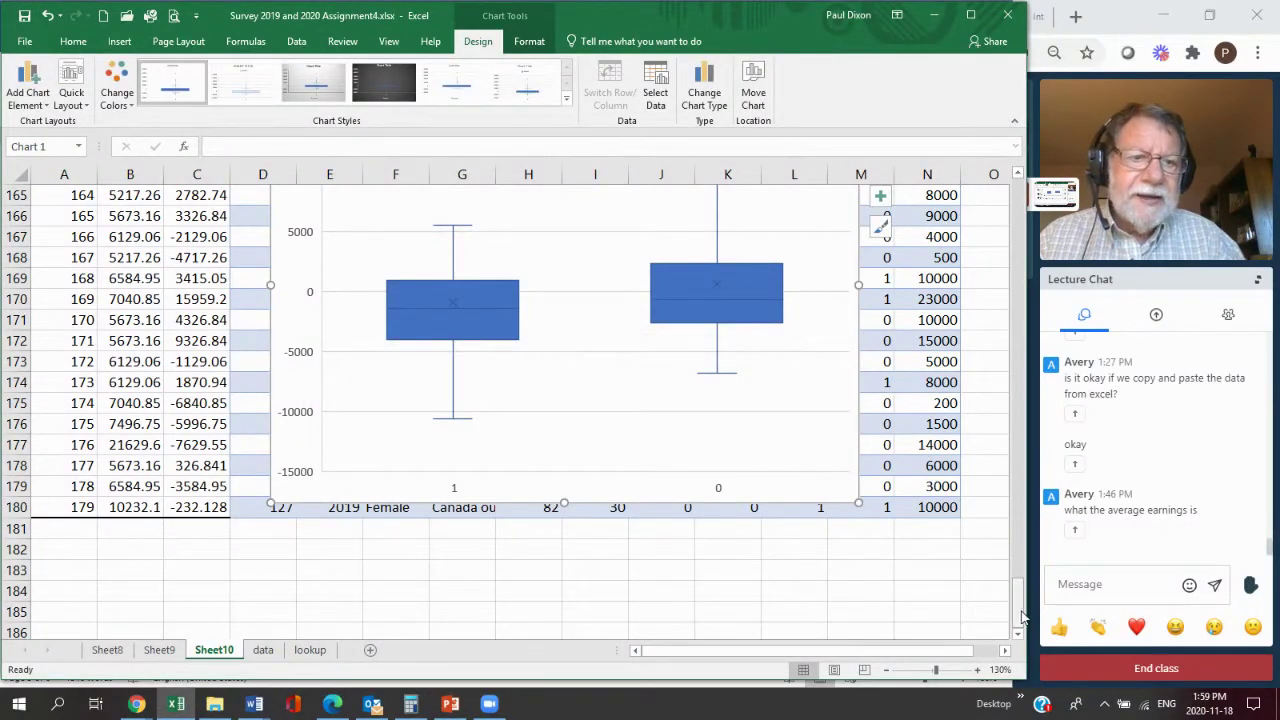
Replace "International" in the chart's title with "Class01".
scroll(950, 567, up, 2)
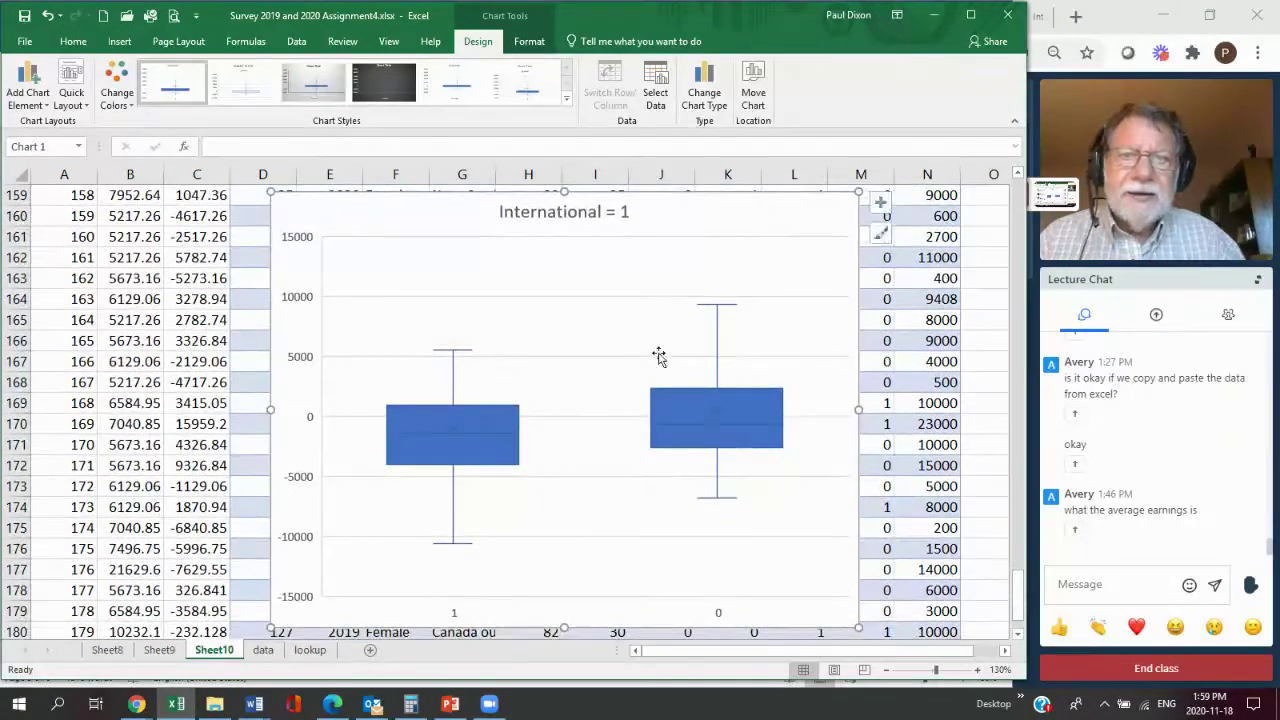
click(581, 216)
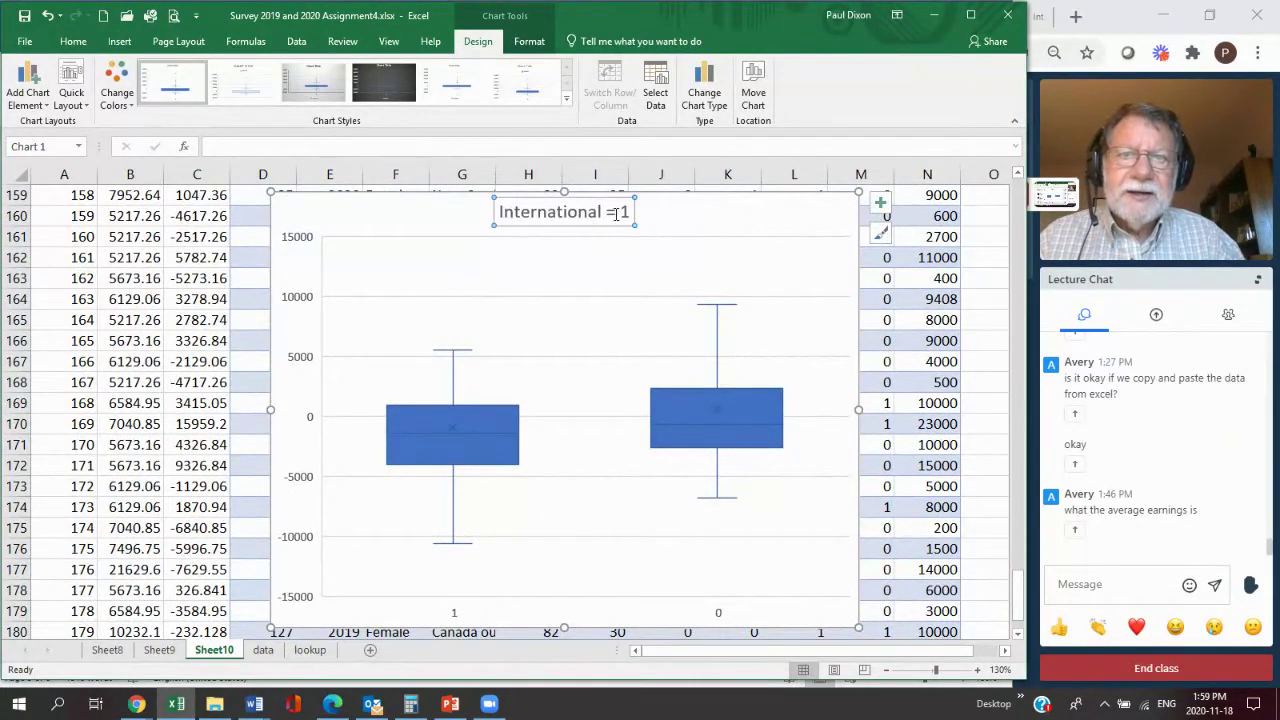
drag(603, 216, 503, 213)
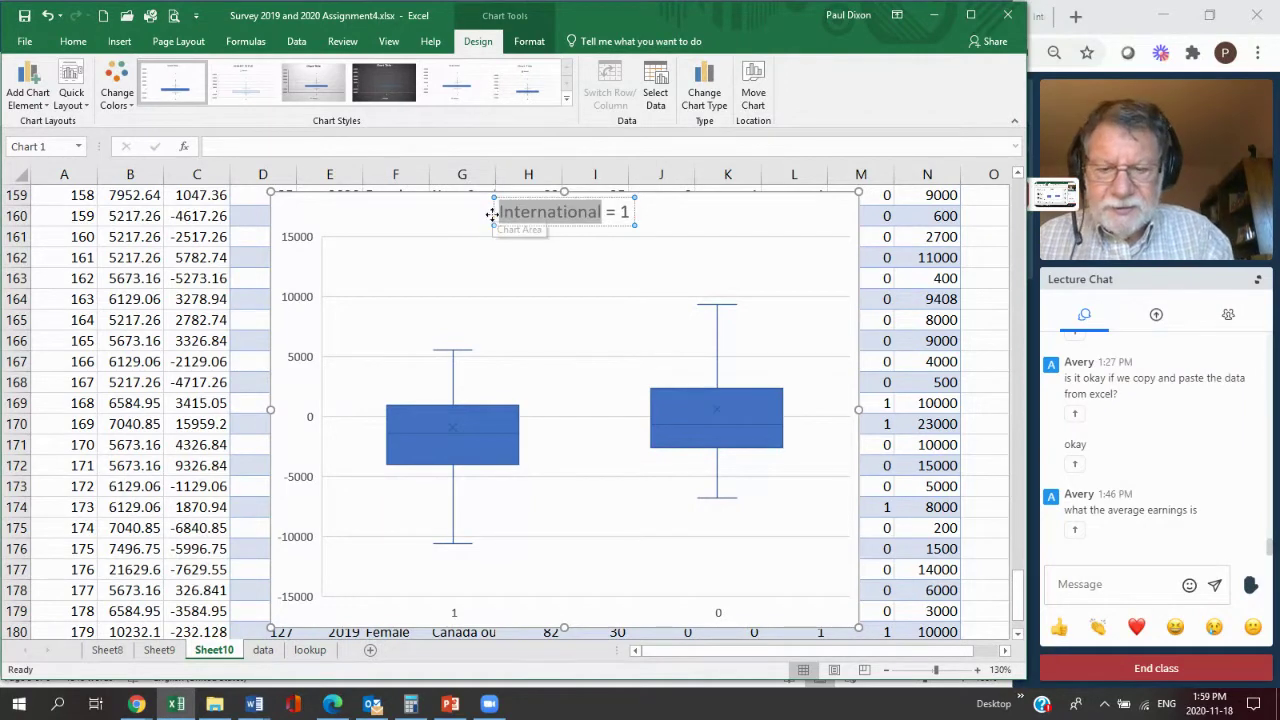
text(Class)
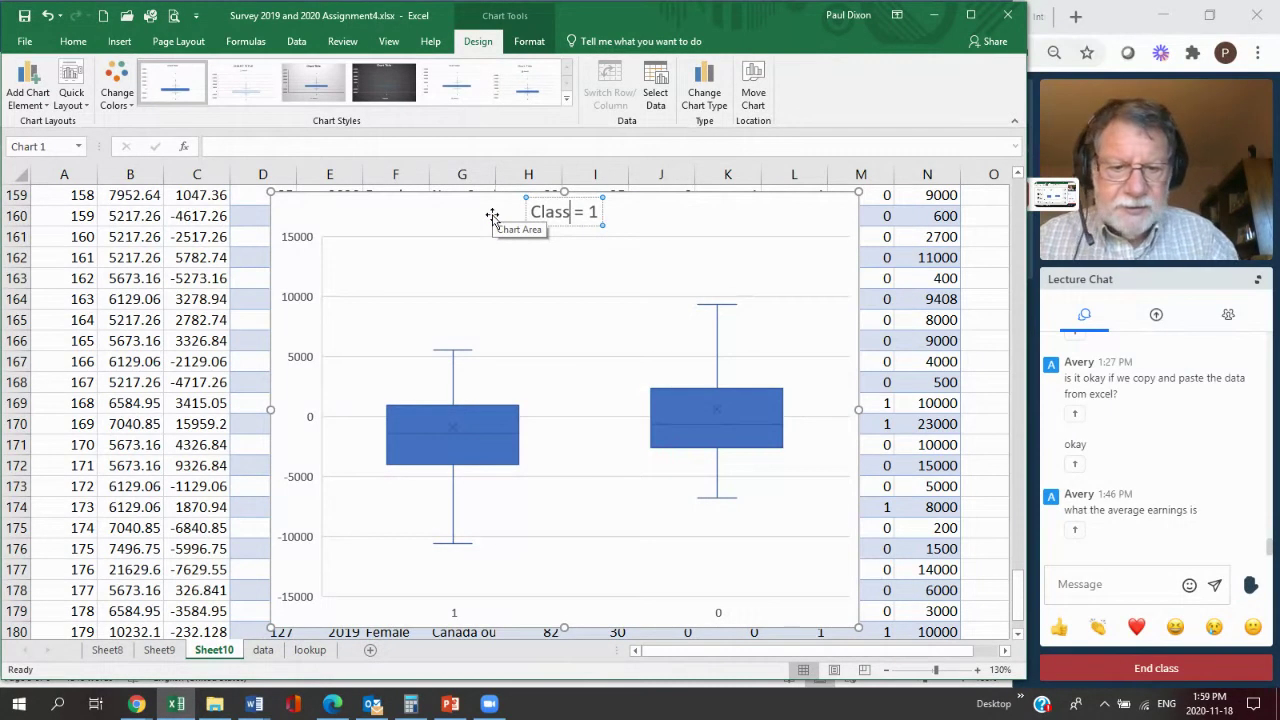
text(01)
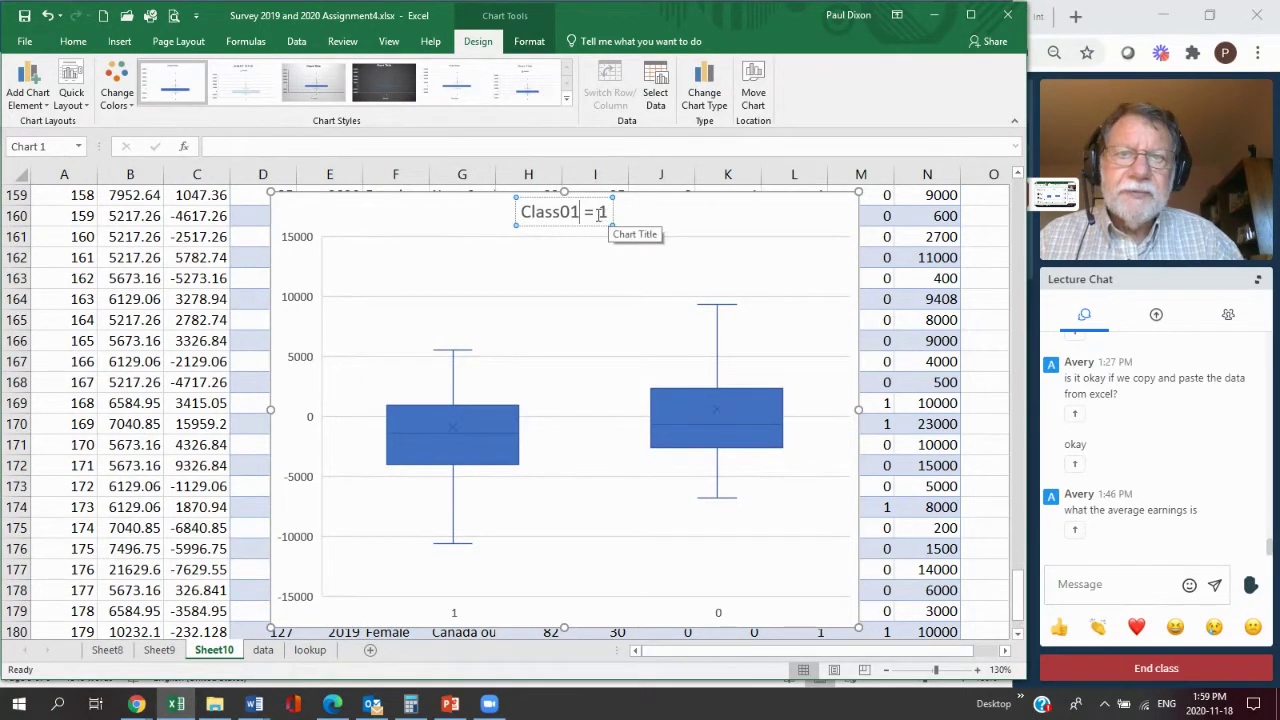
Change the chart's title to "Class of 2020 = 1".
drag(579, 212, 508, 220)
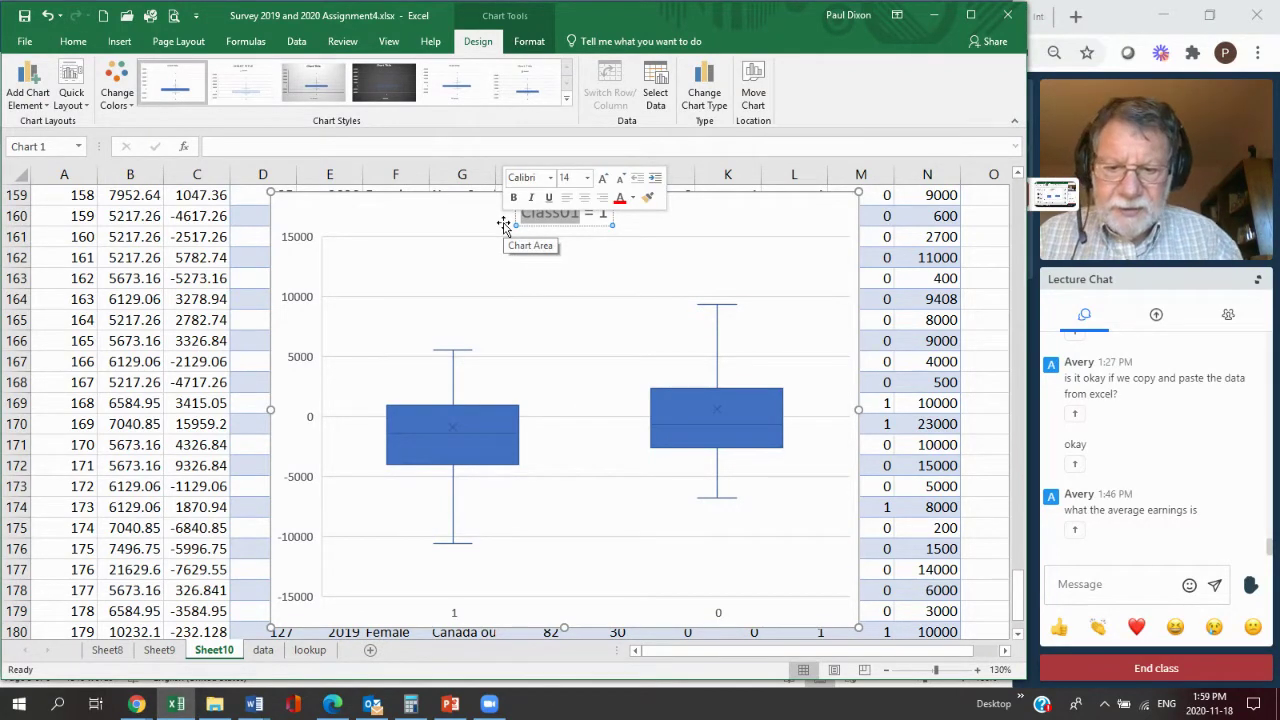
text(C)
text(lass of )
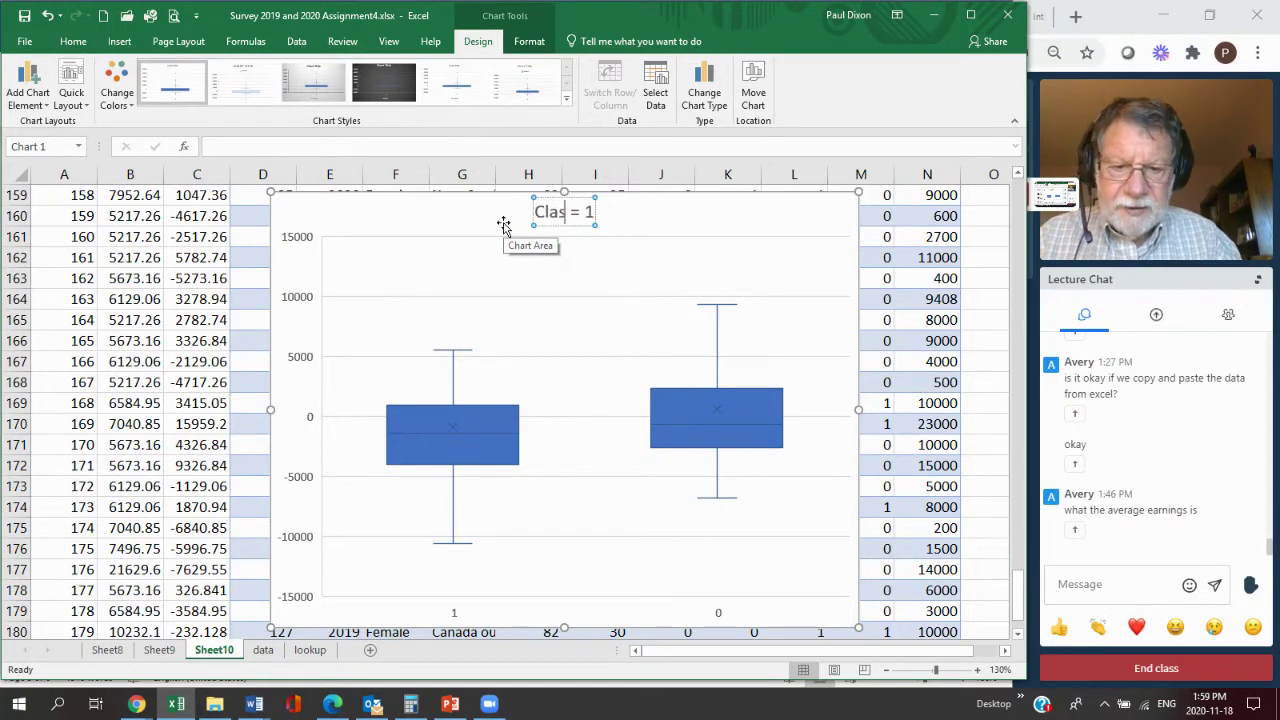
text(2020)
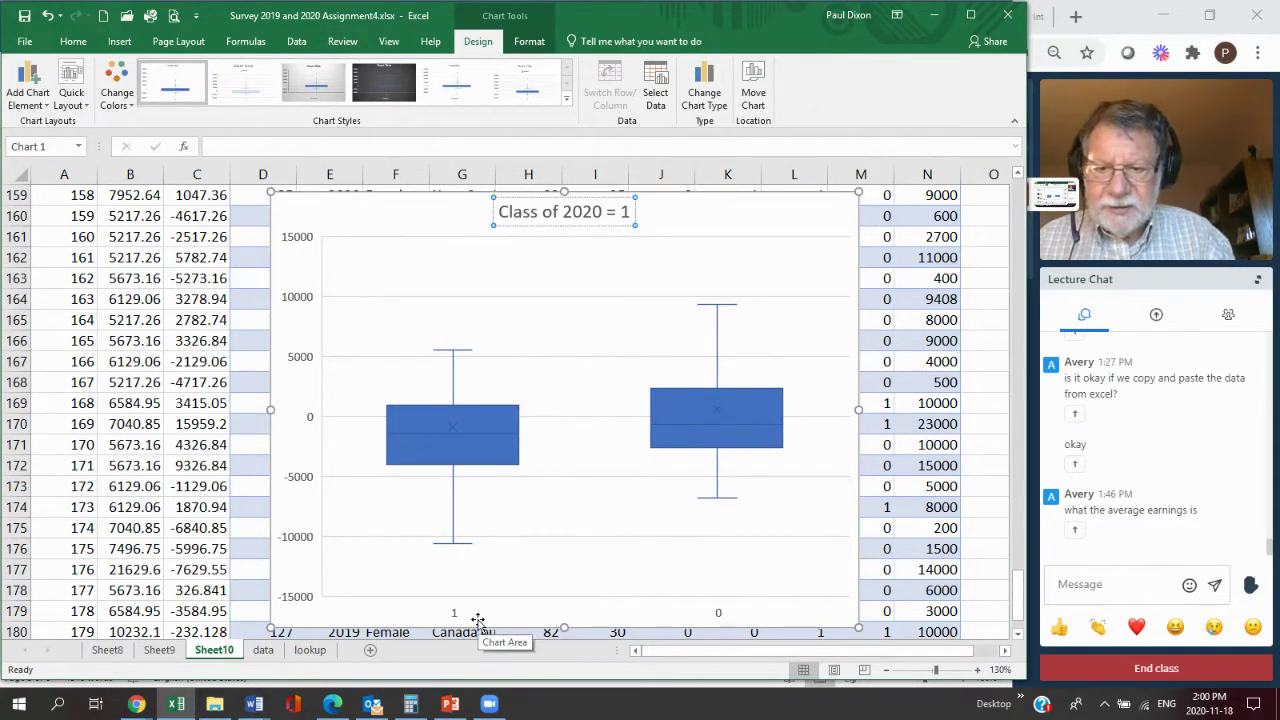
Copy the "Class of 2020 = 1" chart and paste it into the Word assignment between items d and e.
click(836, 624)
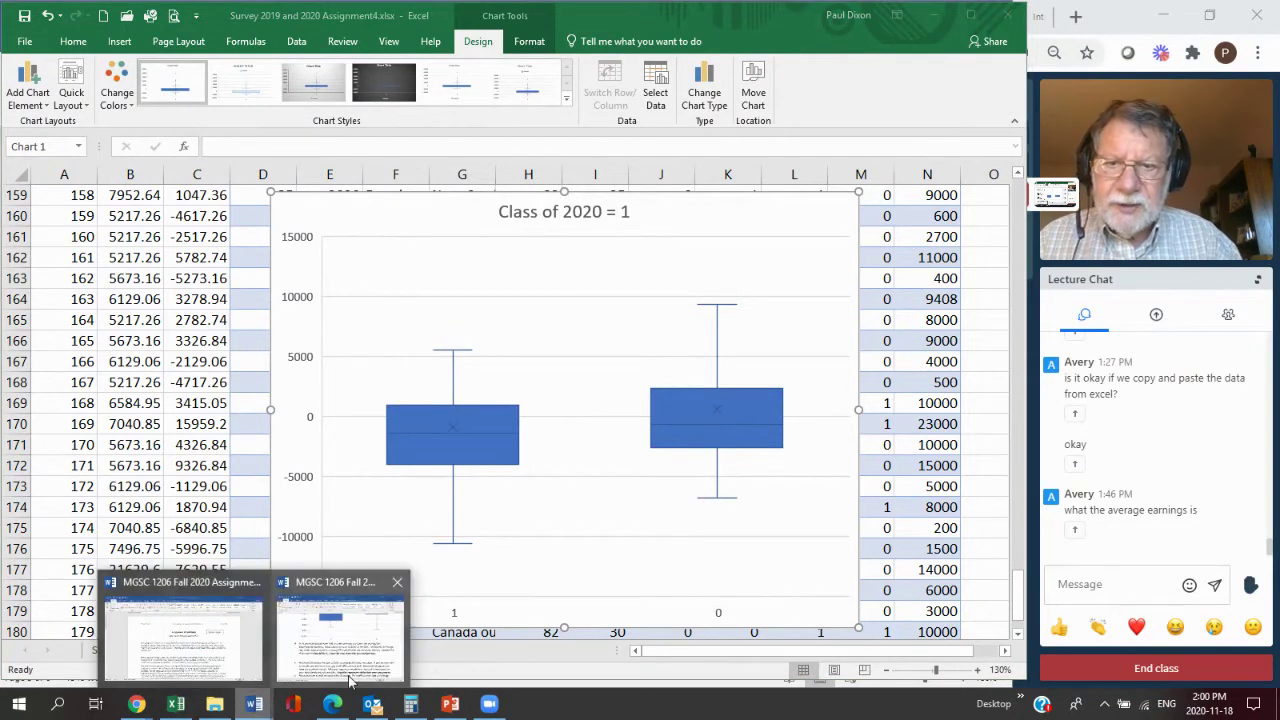
click(370, 655)
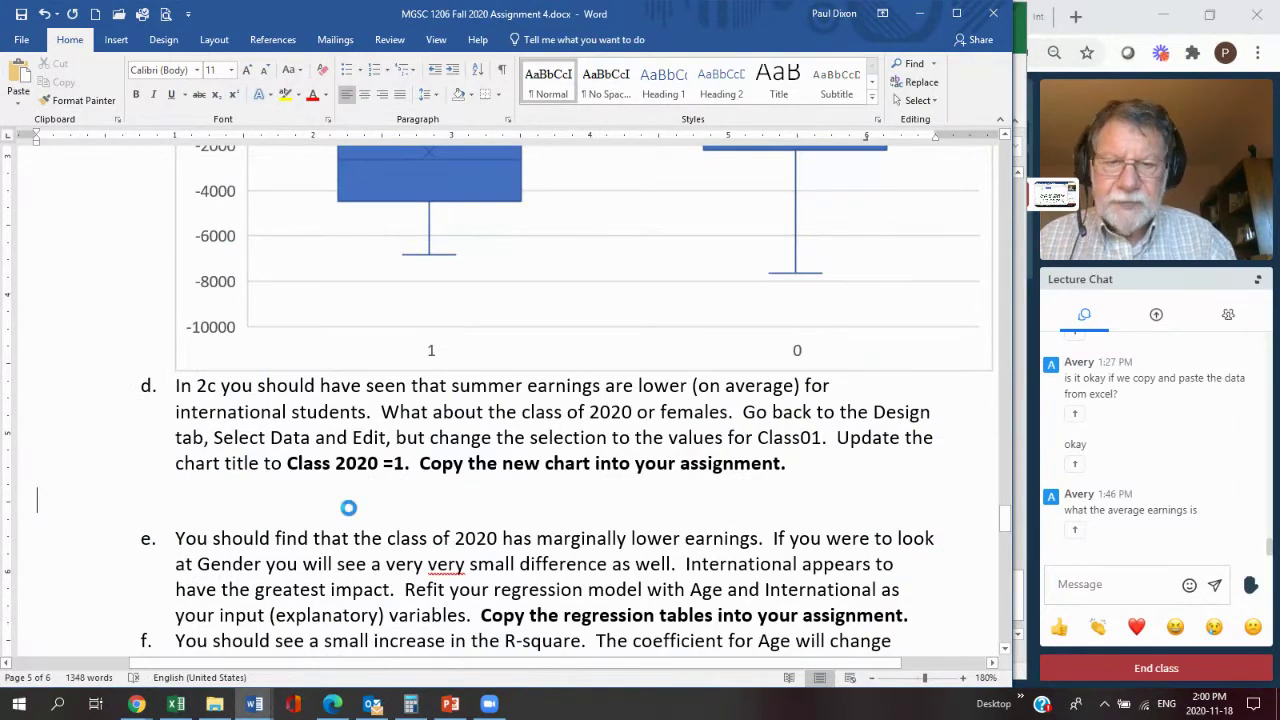
key(ctrl+v)
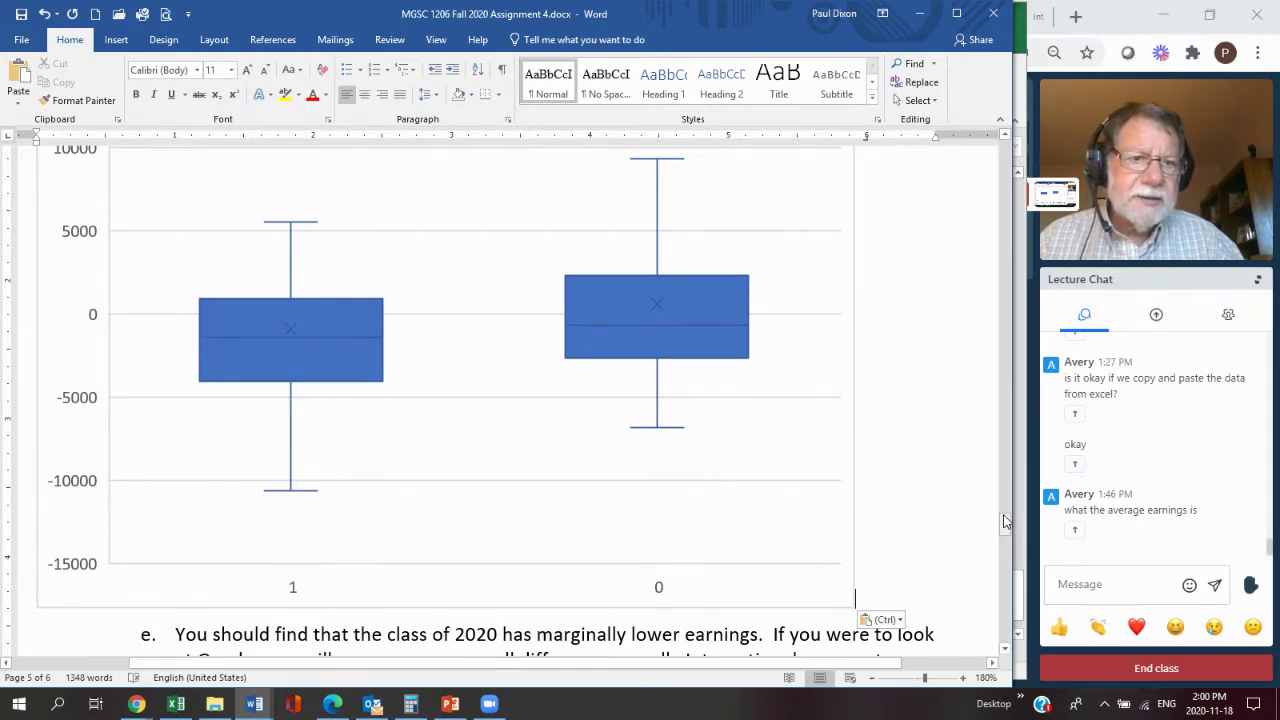
mouse_move(1004, 525)
mouse_down()
mouse_move(1004, 445)
mouse_move(1006, 518)
mouse_up()
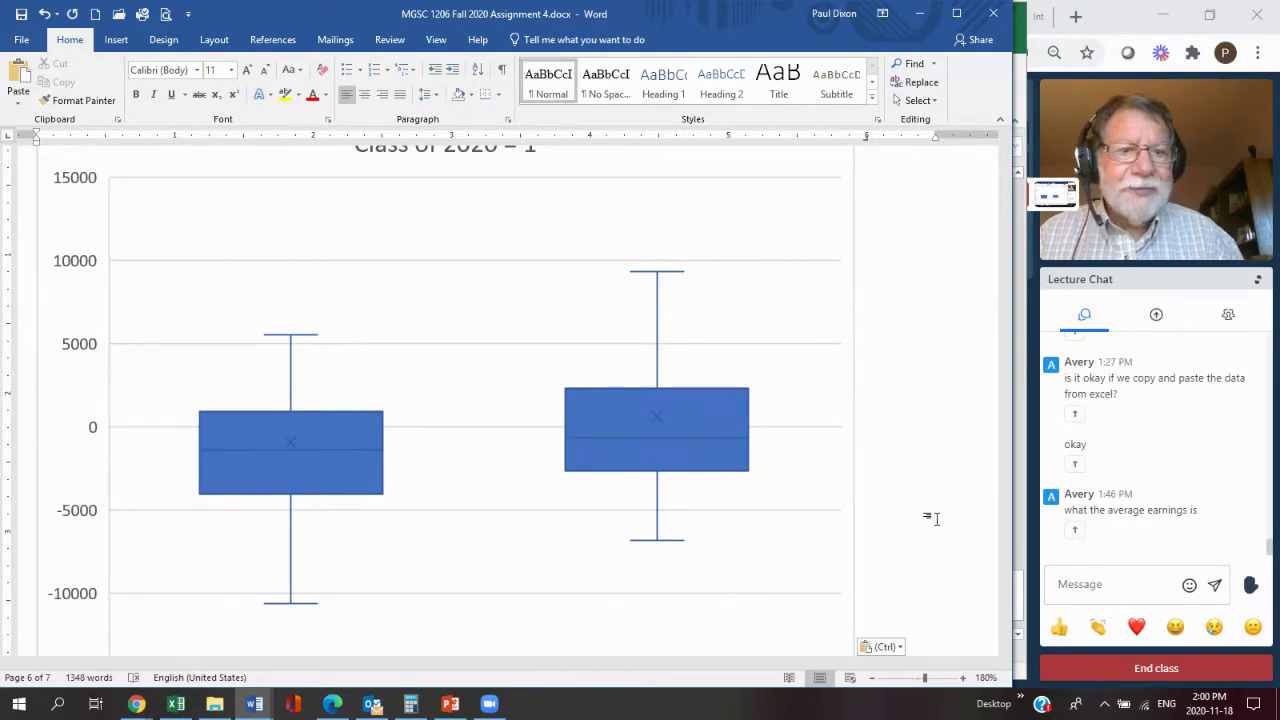
click(1007, 650)
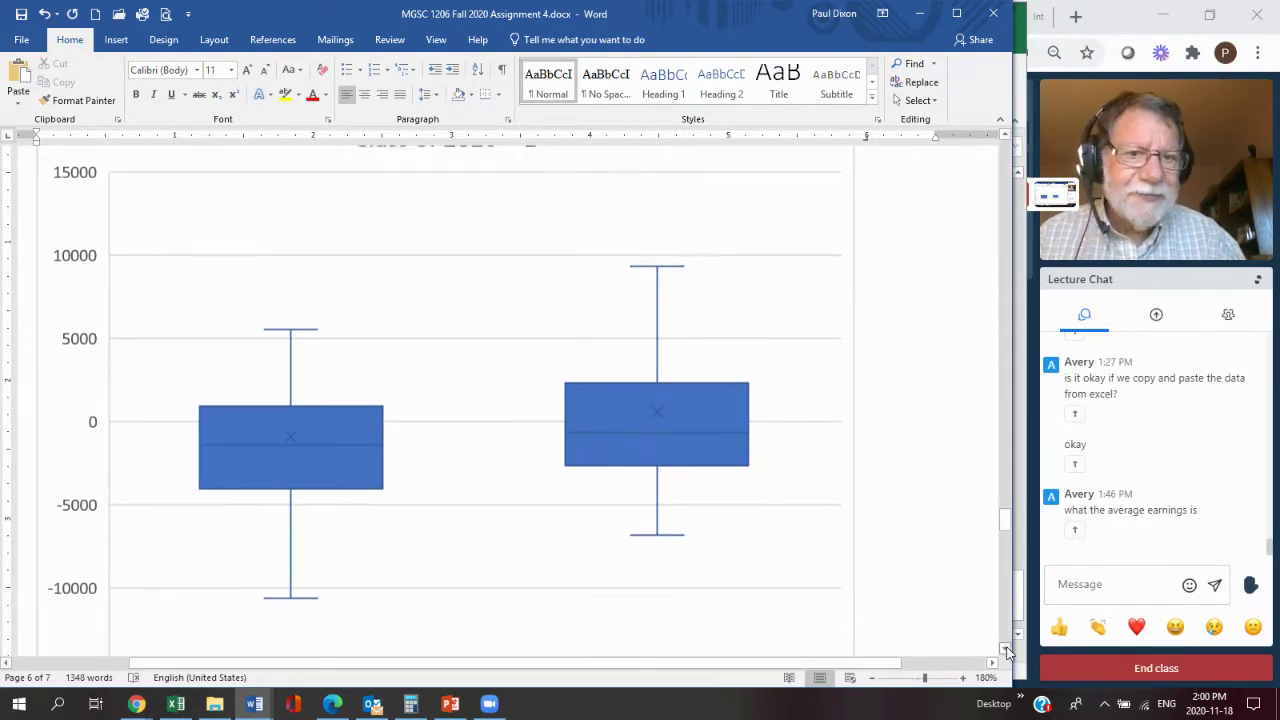
Insert an unnumbered blank line between items e and f of the assignment.
scroll(1007, 650, down, 5)
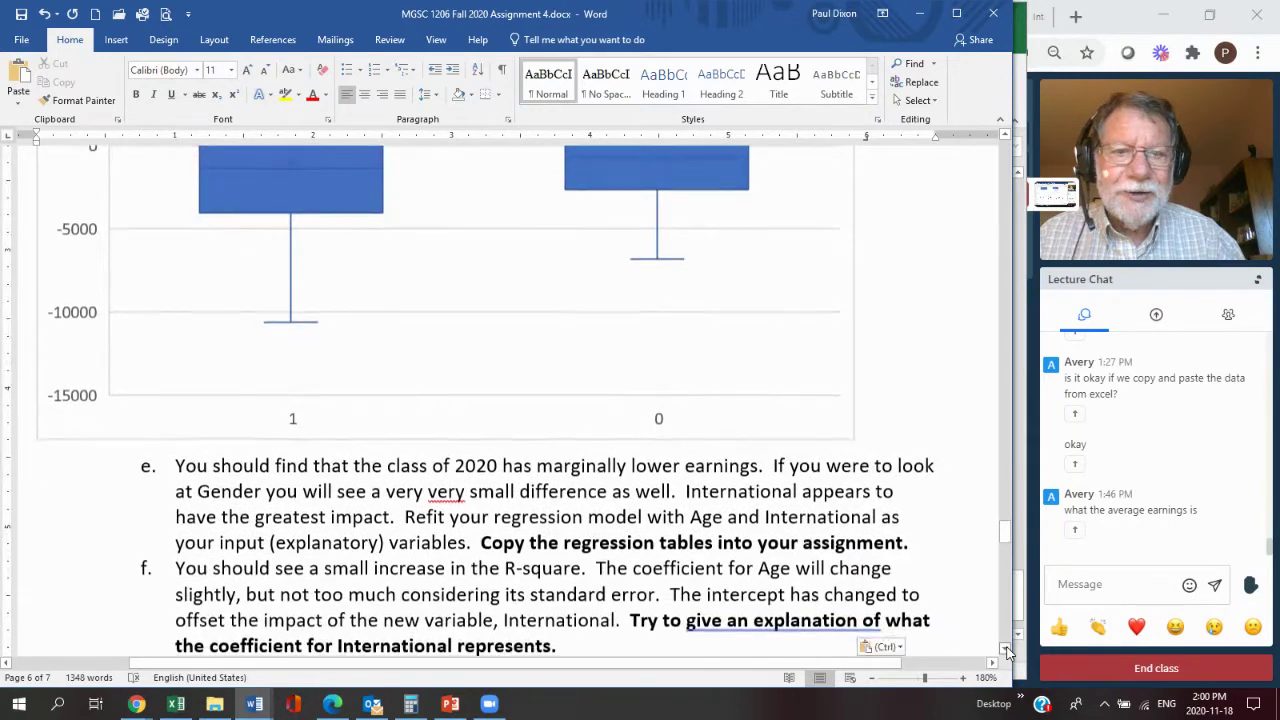
scroll(1007, 650, down, 2)
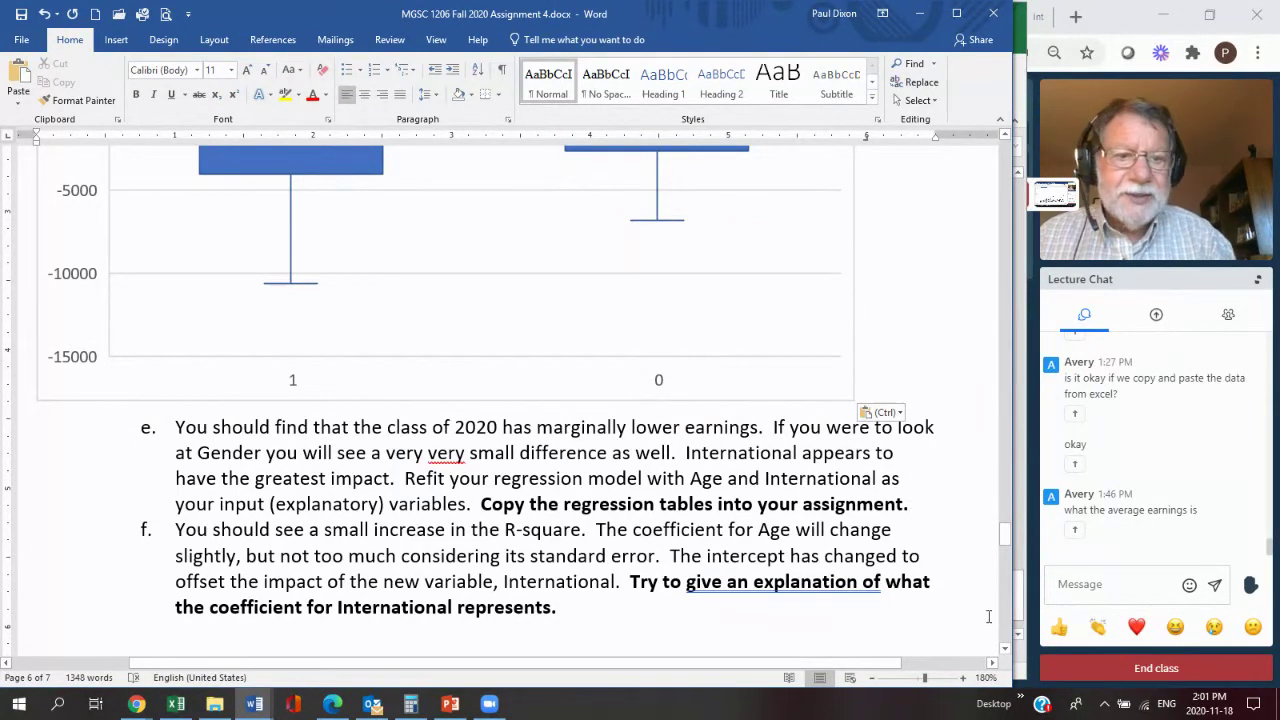
click(1005, 648)
scroll(1005, 652, down, 2)
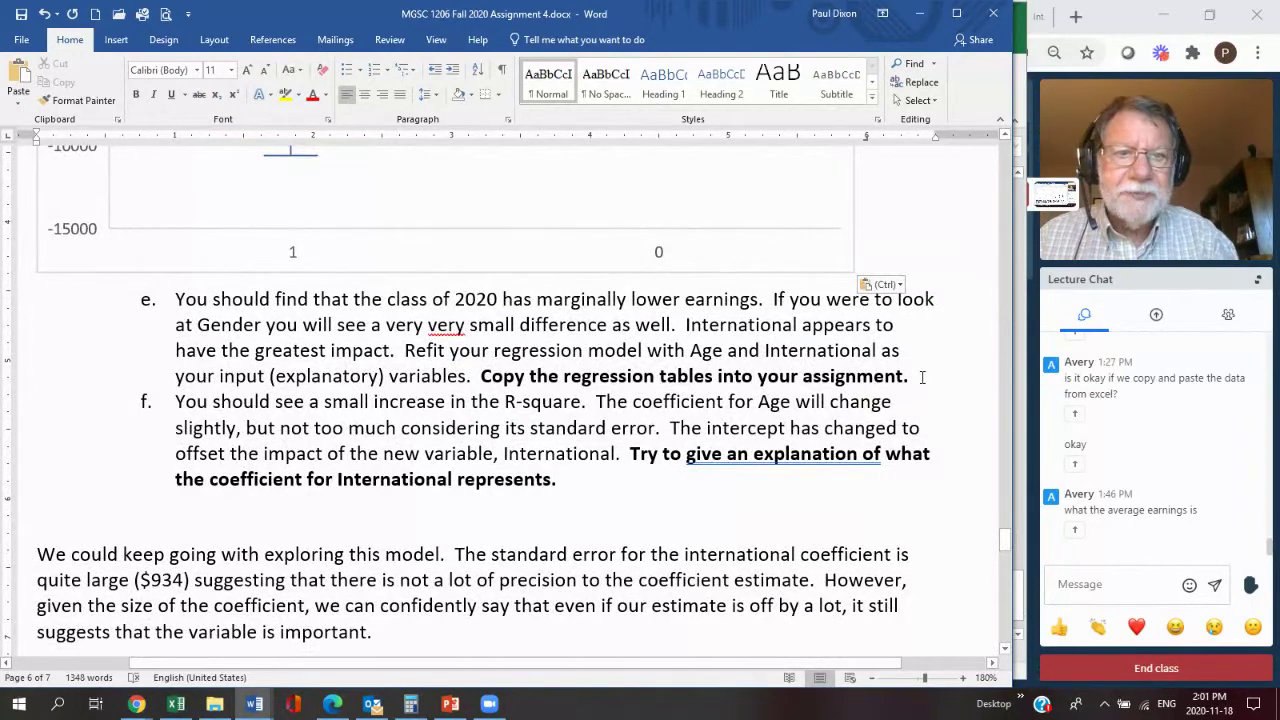
click(922, 377)
key(Return)
key(shift+Tab)
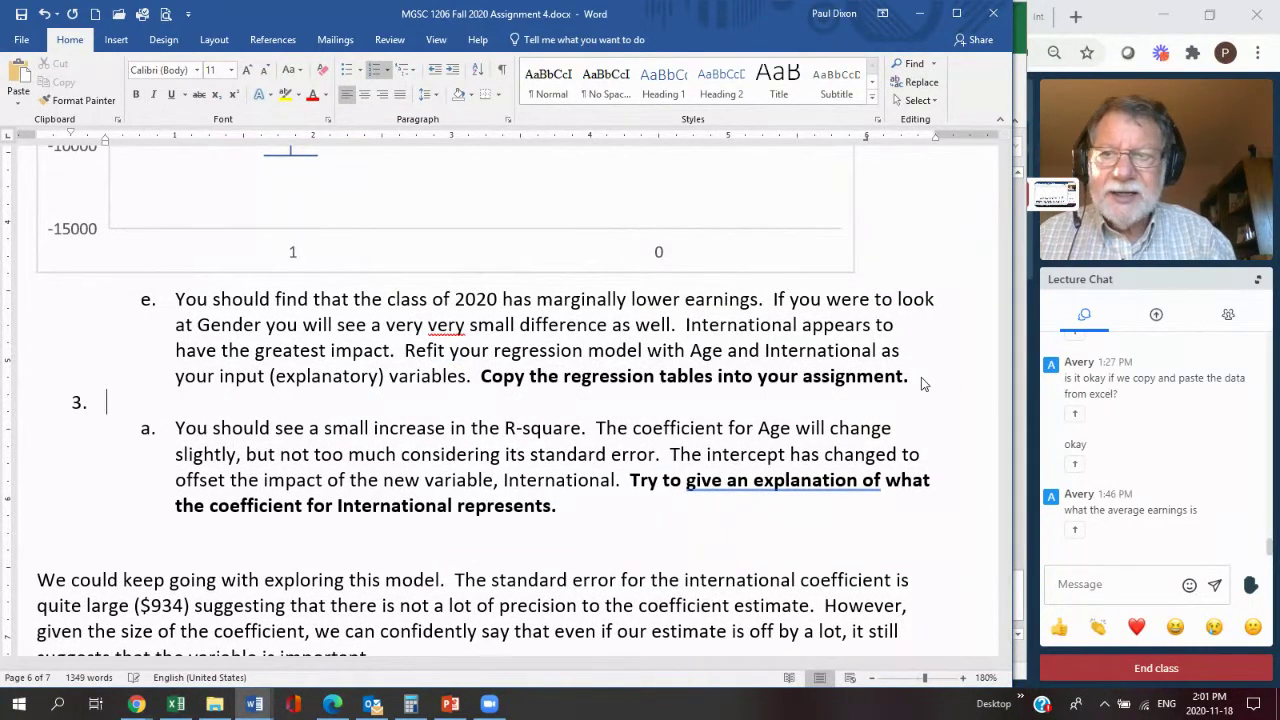
key(Return)
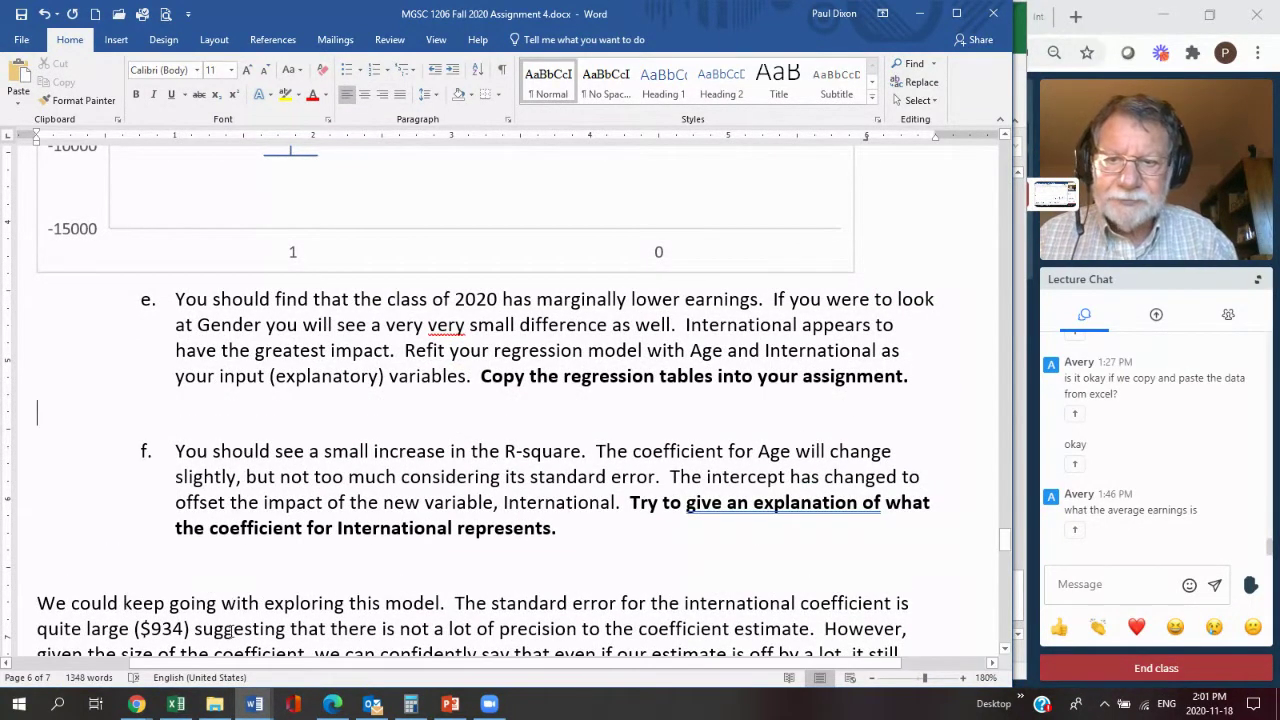
Switch to Excel and start a Regression analysis on Sheet10 with N1:N180 as the Y range.
click(173, 705)
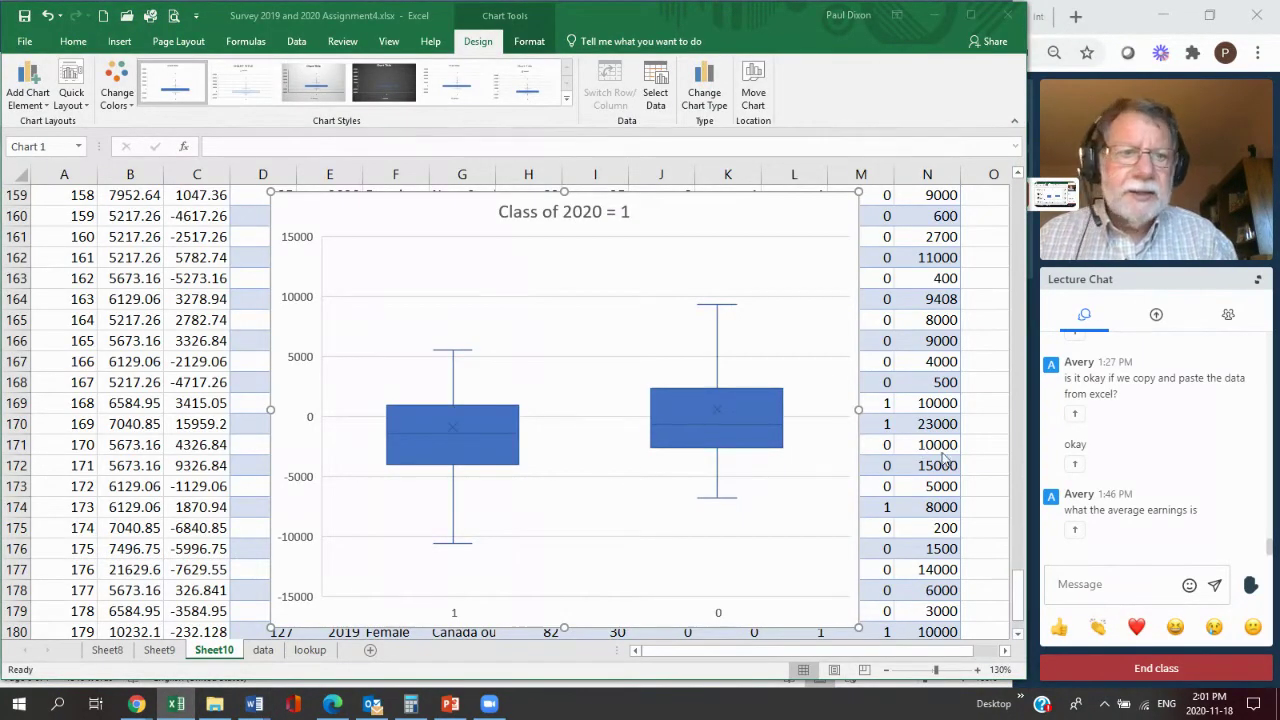
drag(1016, 590, 1008, 185)
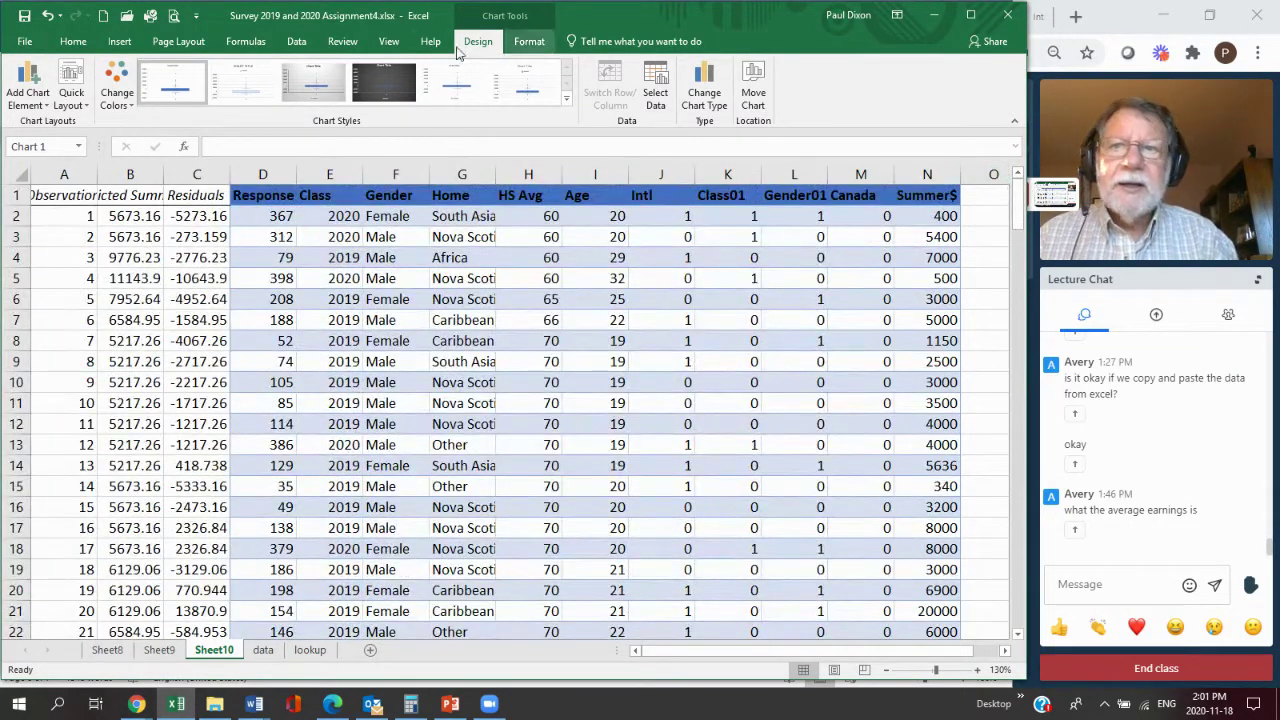
click(296, 44)
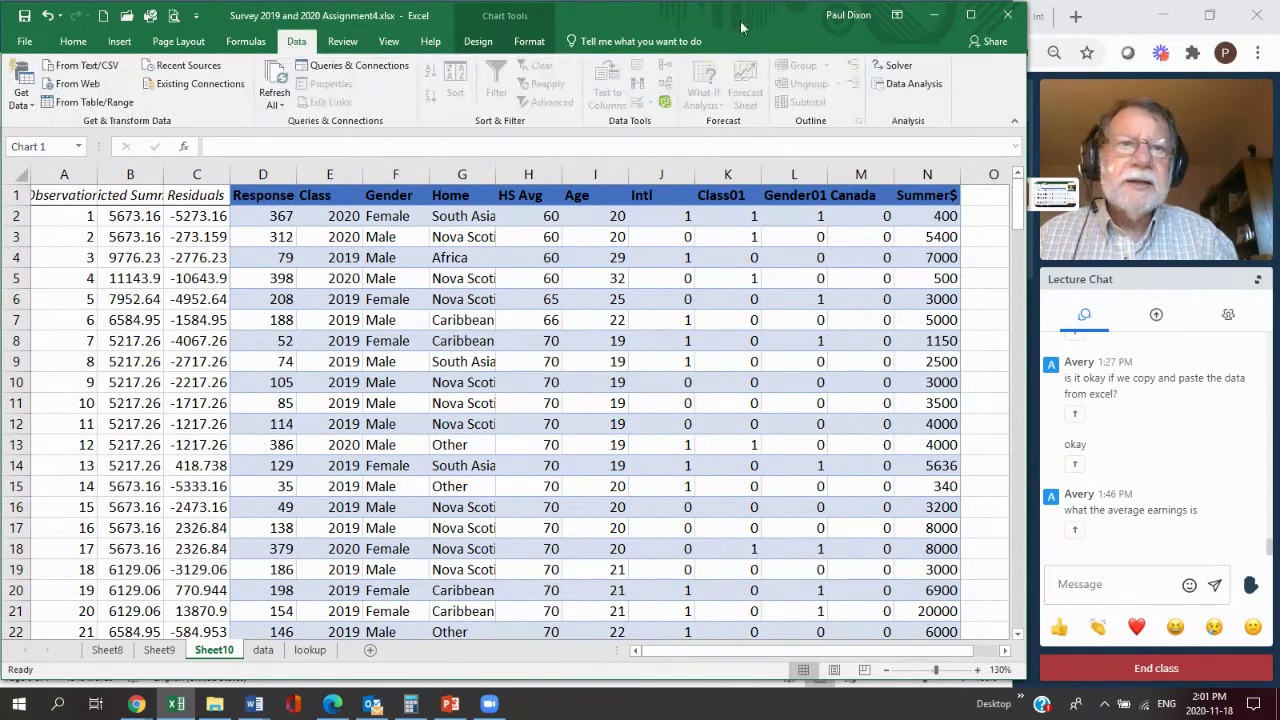
click(929, 84)
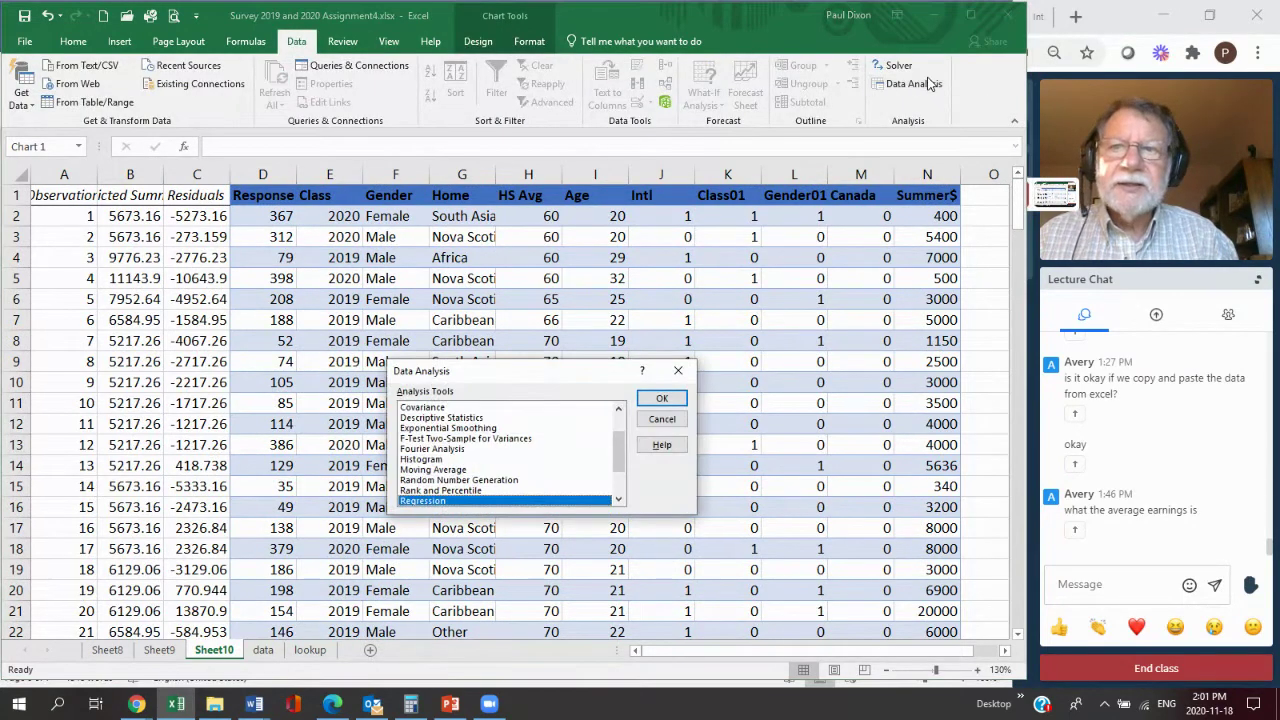
click(662, 398)
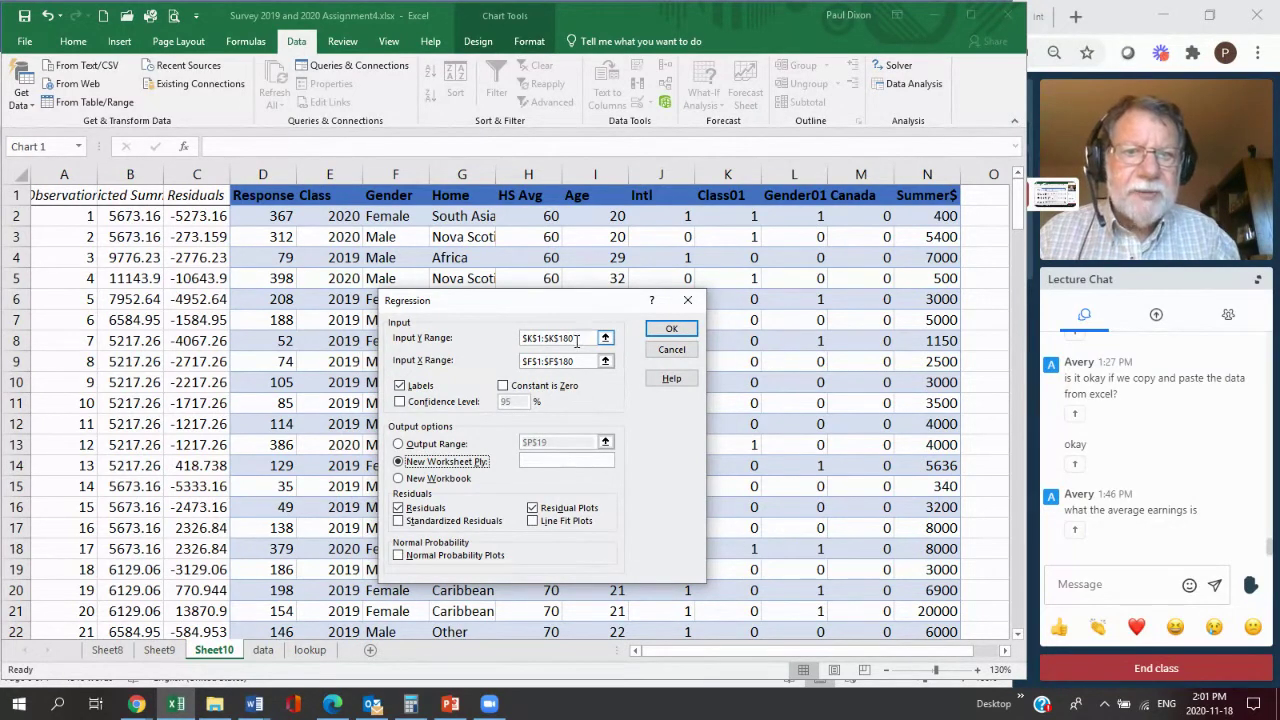
drag(580, 341, 516, 342)
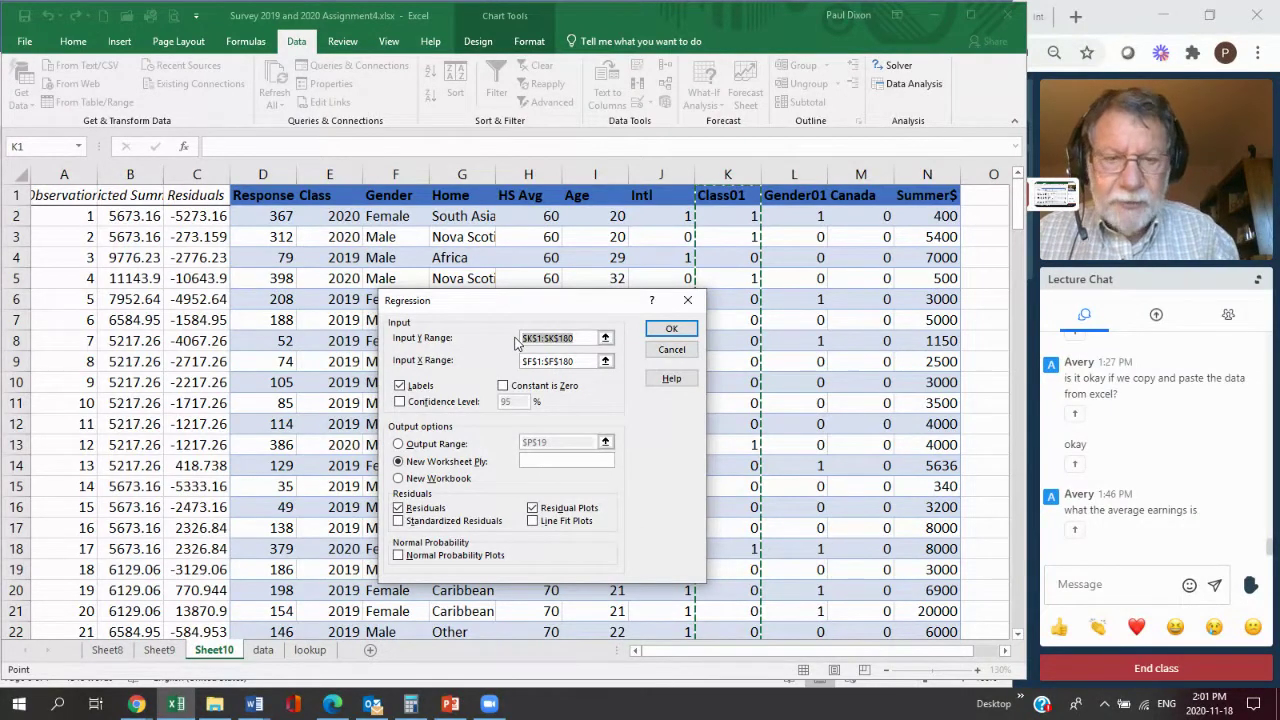
text(N1:N180)
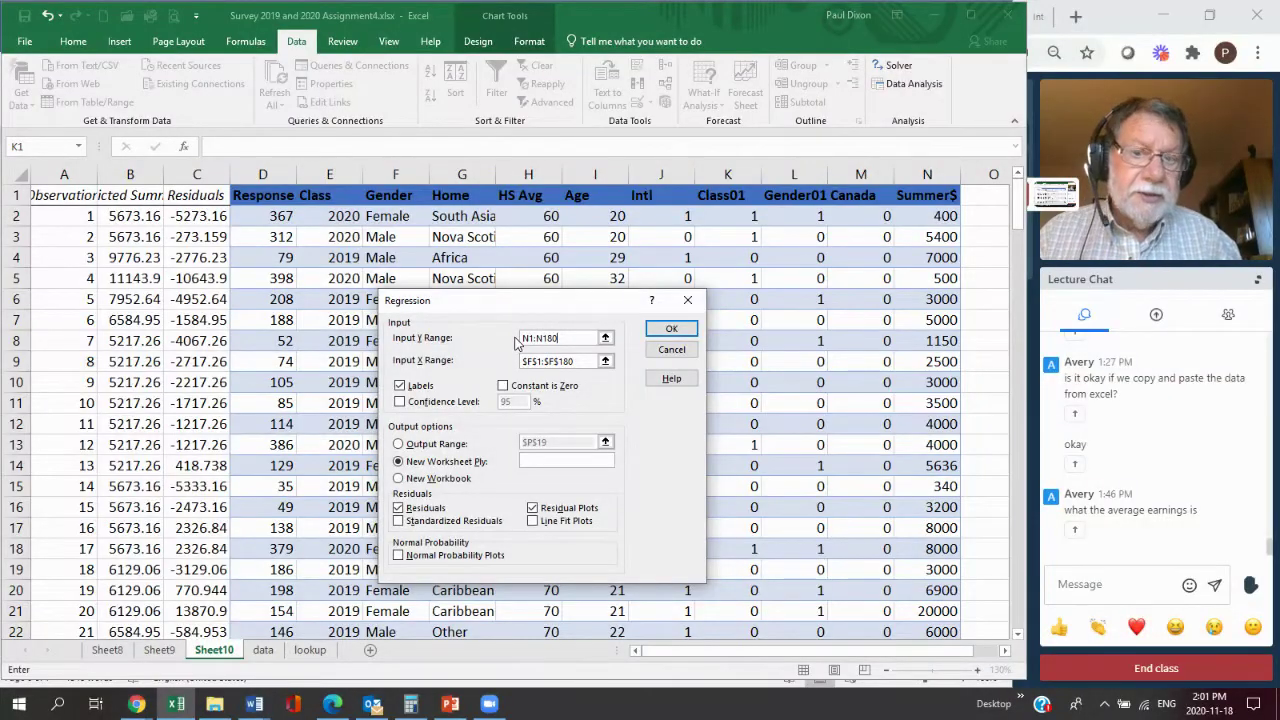
Set the regression's X range to I1:J180, covering Age and Intl, and run it.
drag(577, 363, 508, 370)
key(BackSpace)
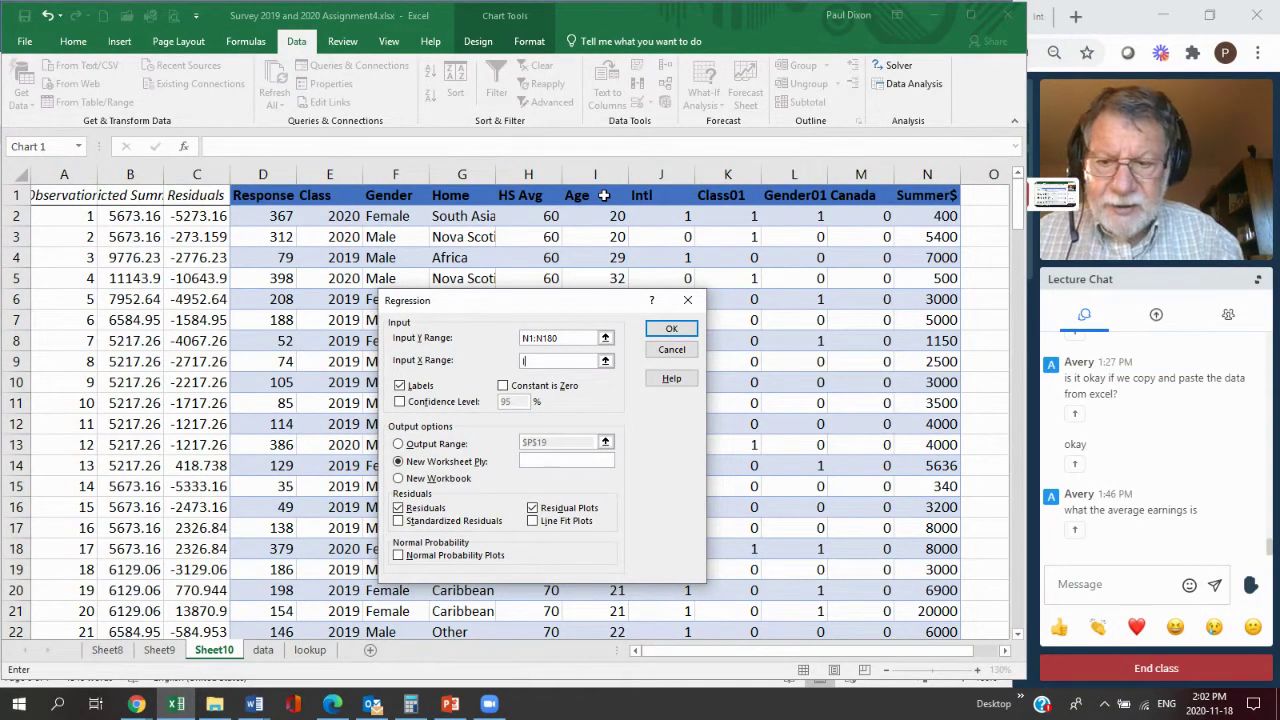
text(1:J180)
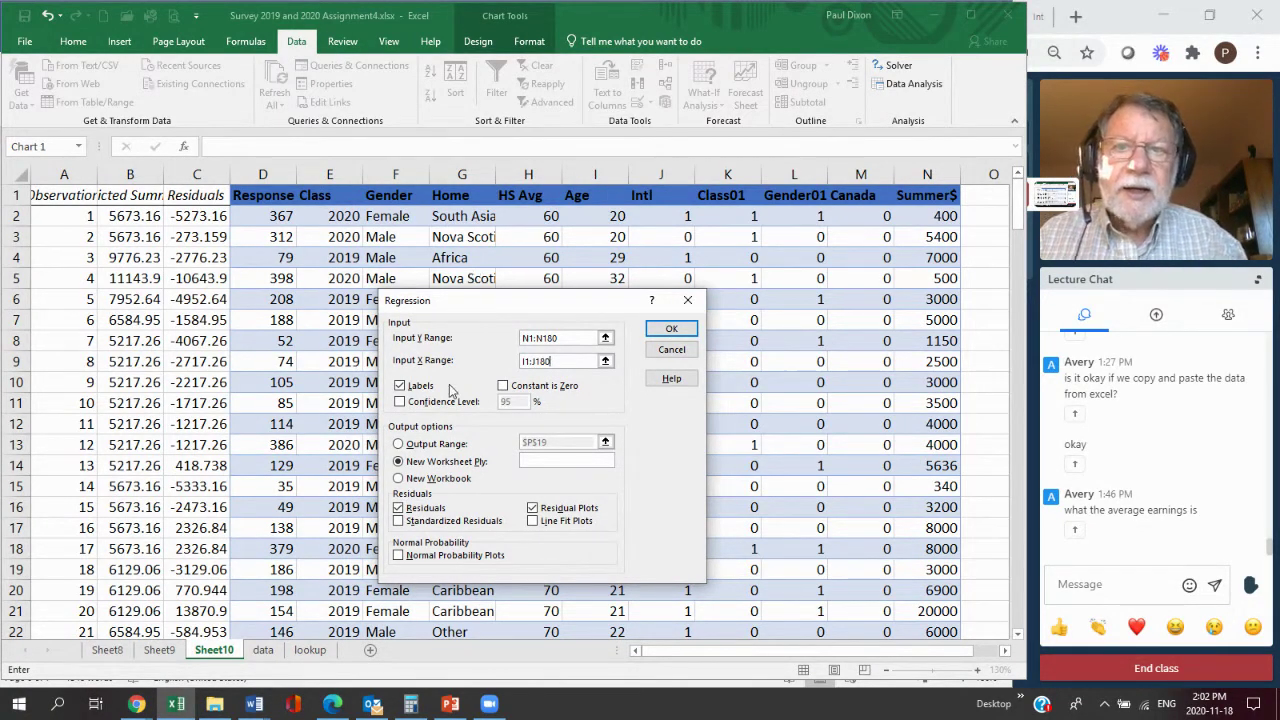
click(584, 360)
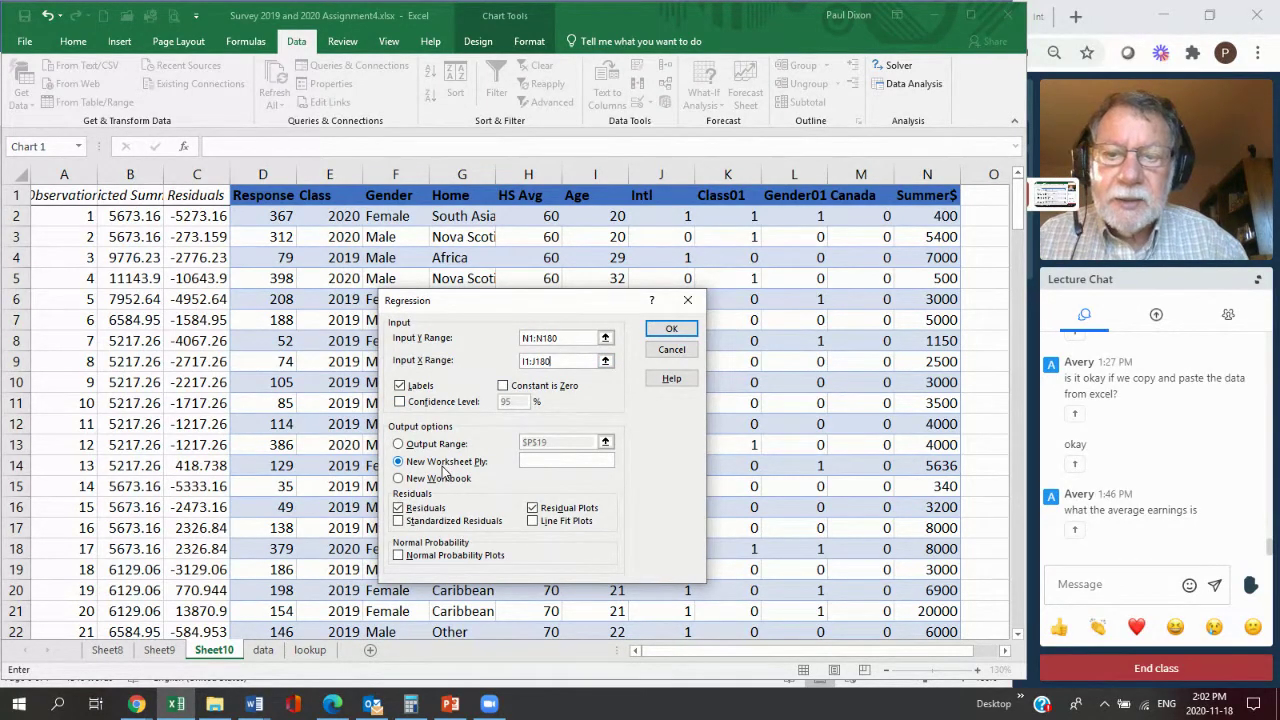
click(669, 331)
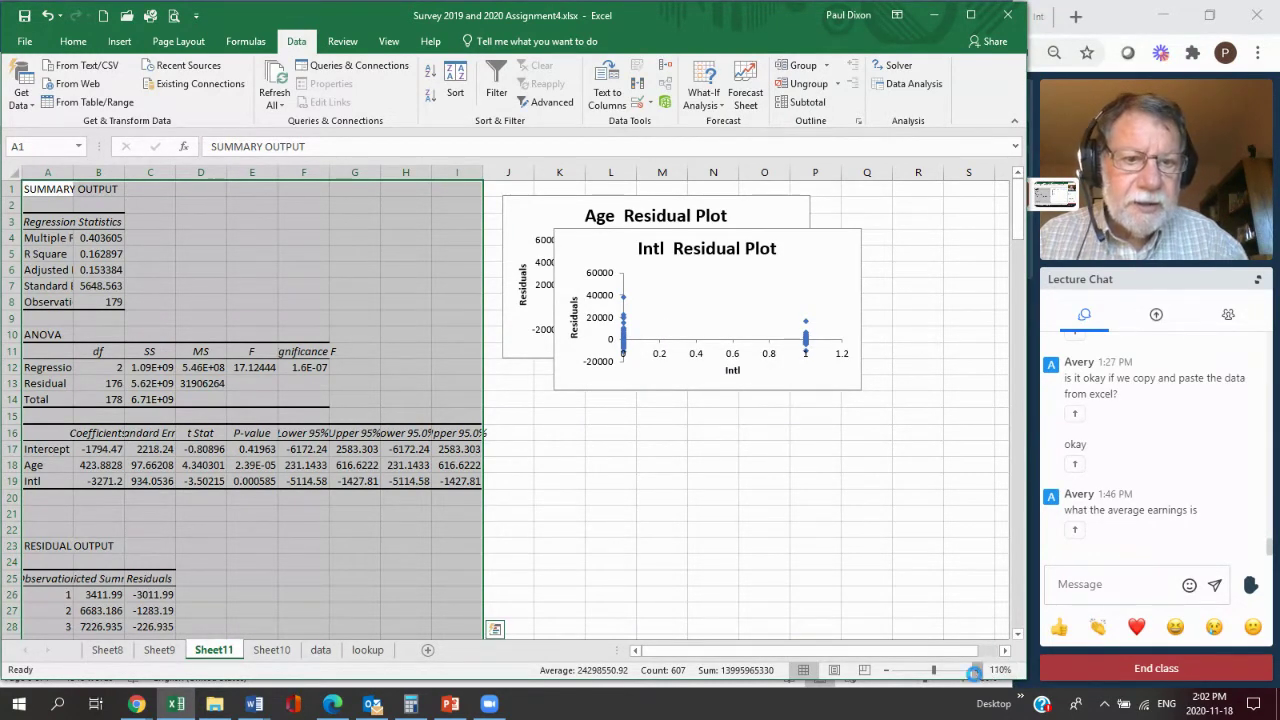
Copy the summary output from A1:C19 of the new regression sheet, down to the Intl row.
click(977, 670)
click(977, 670)
click(977, 670)
click(977, 670)
click(977, 670)
click(977, 670)
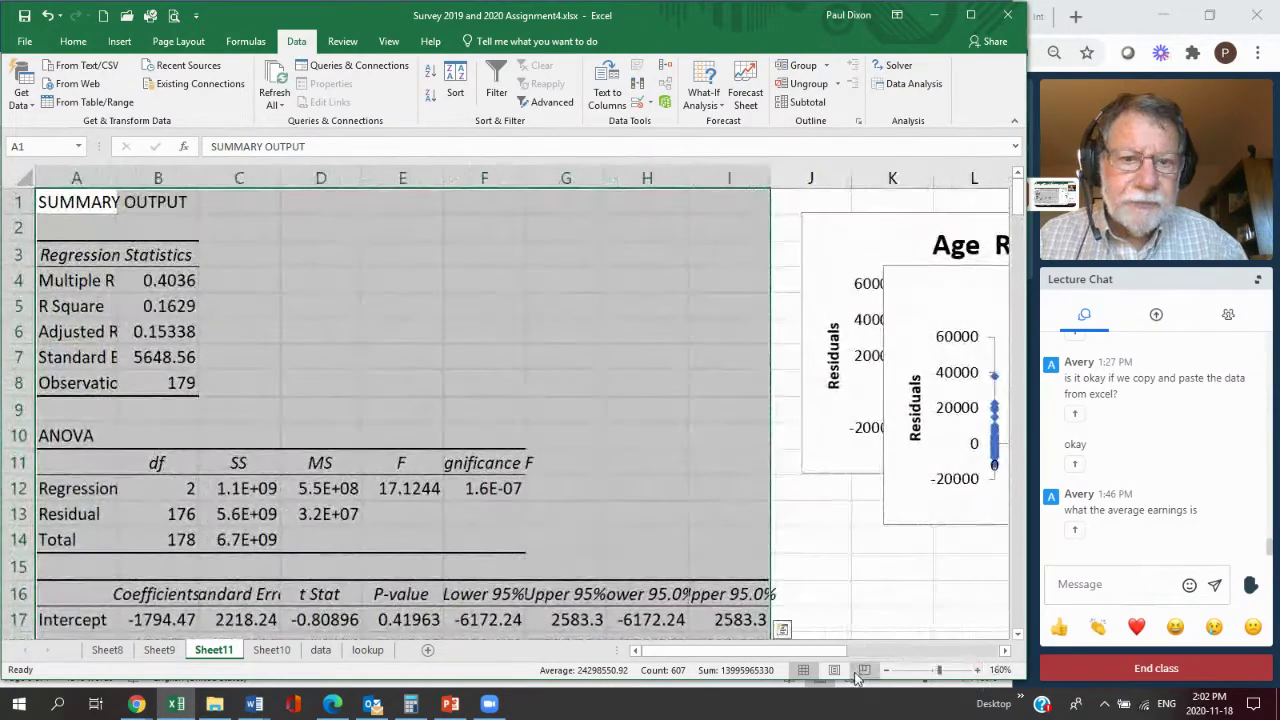
drag(847, 655, 650, 682)
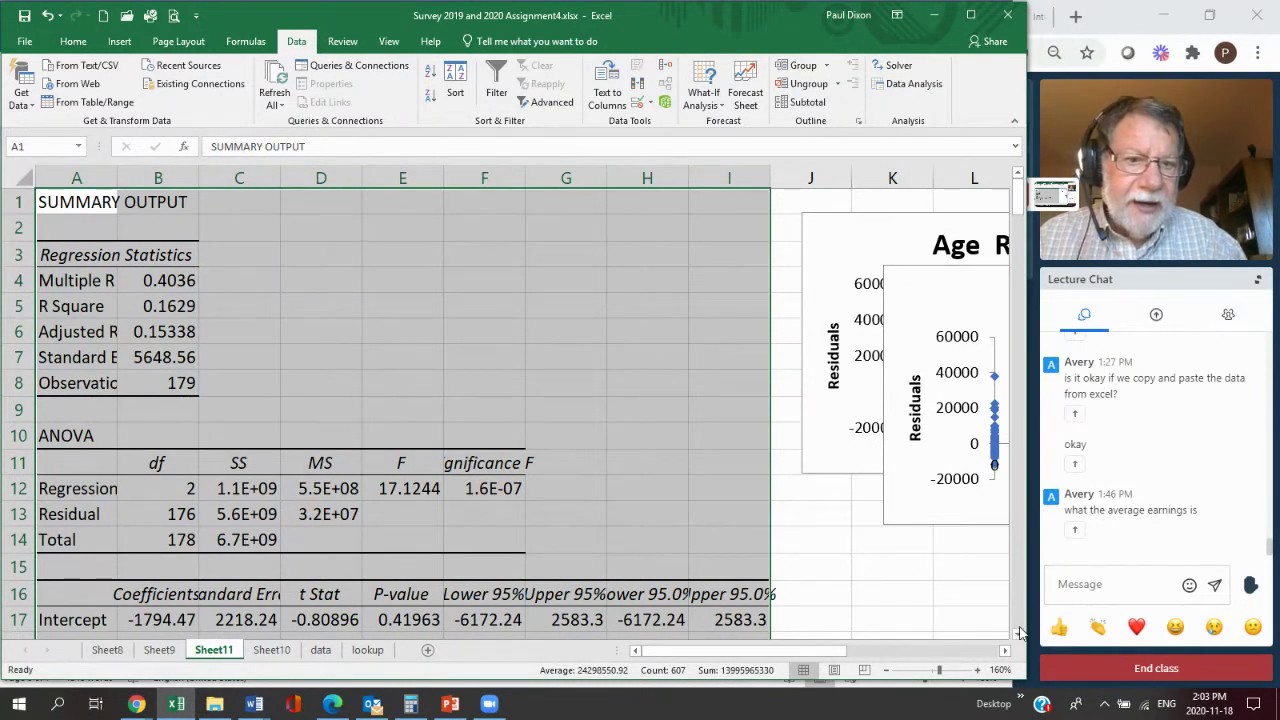
scroll(630, 610, down, 2)
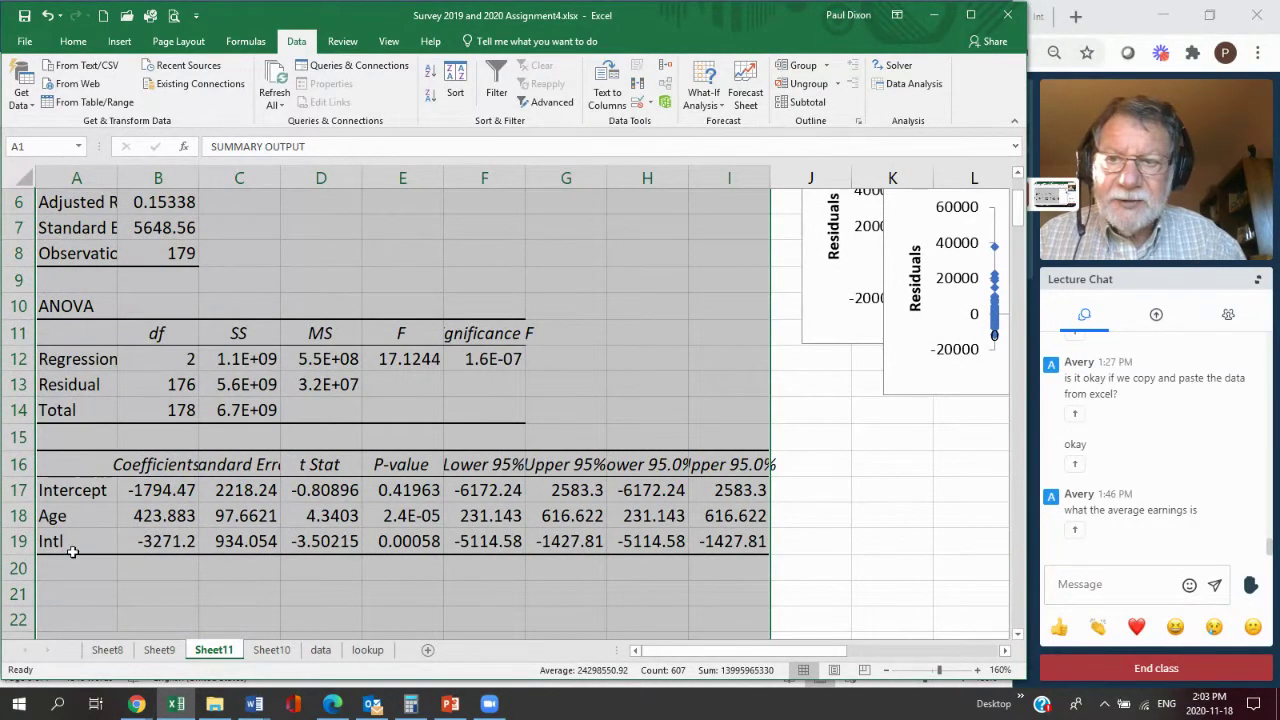
drag(68, 546, 231, 181)
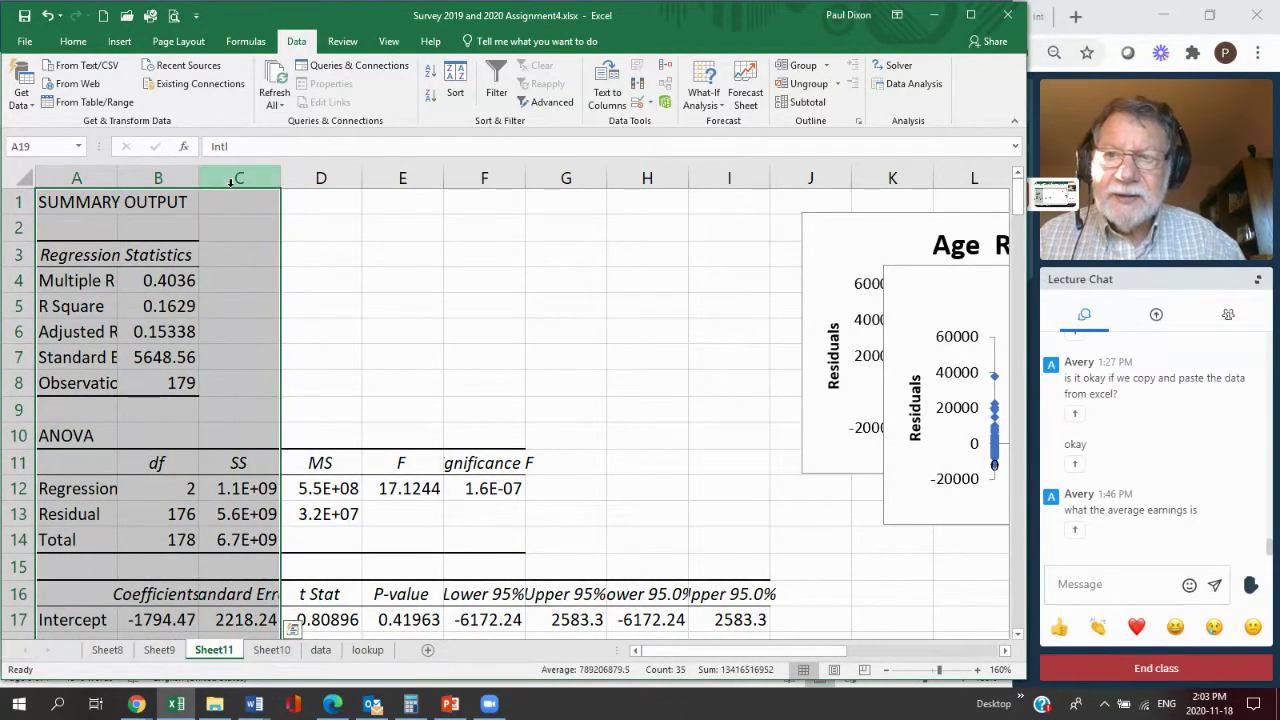
key(ctrl+c)
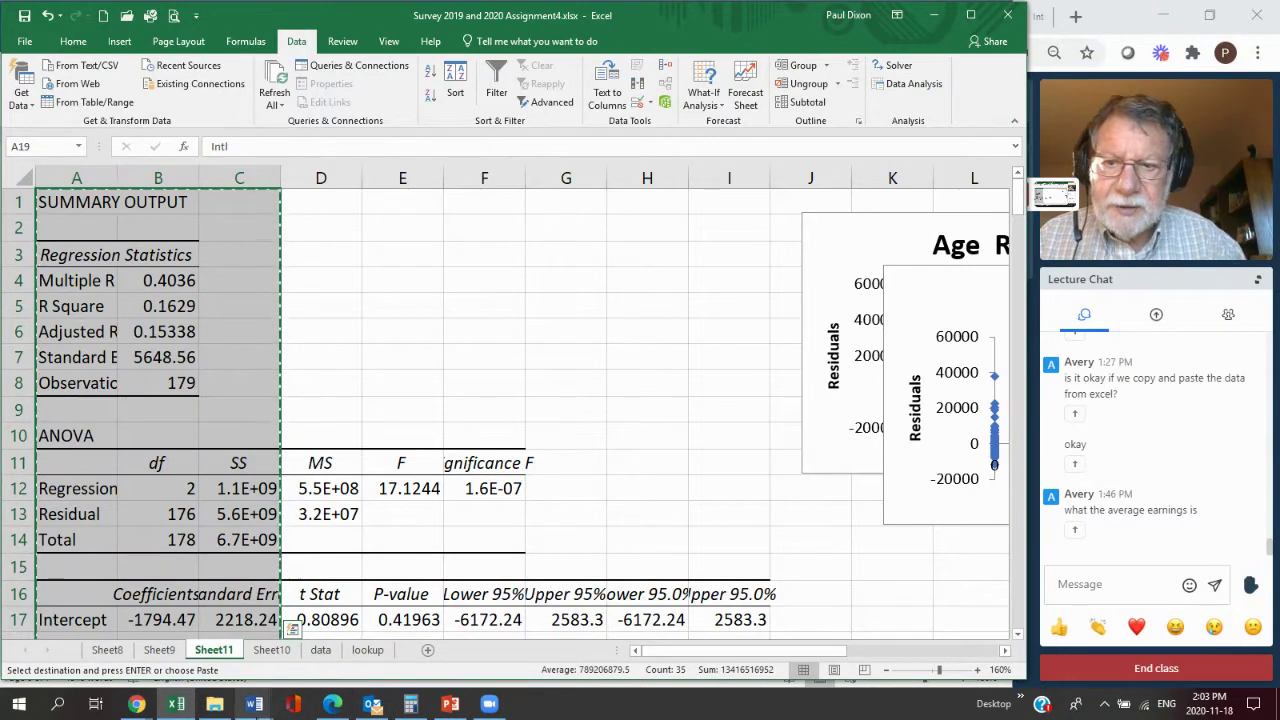
Switch to the Word assignment and paste the copied regression tables on the blank line between items e and f.
mouse_move(255, 707)
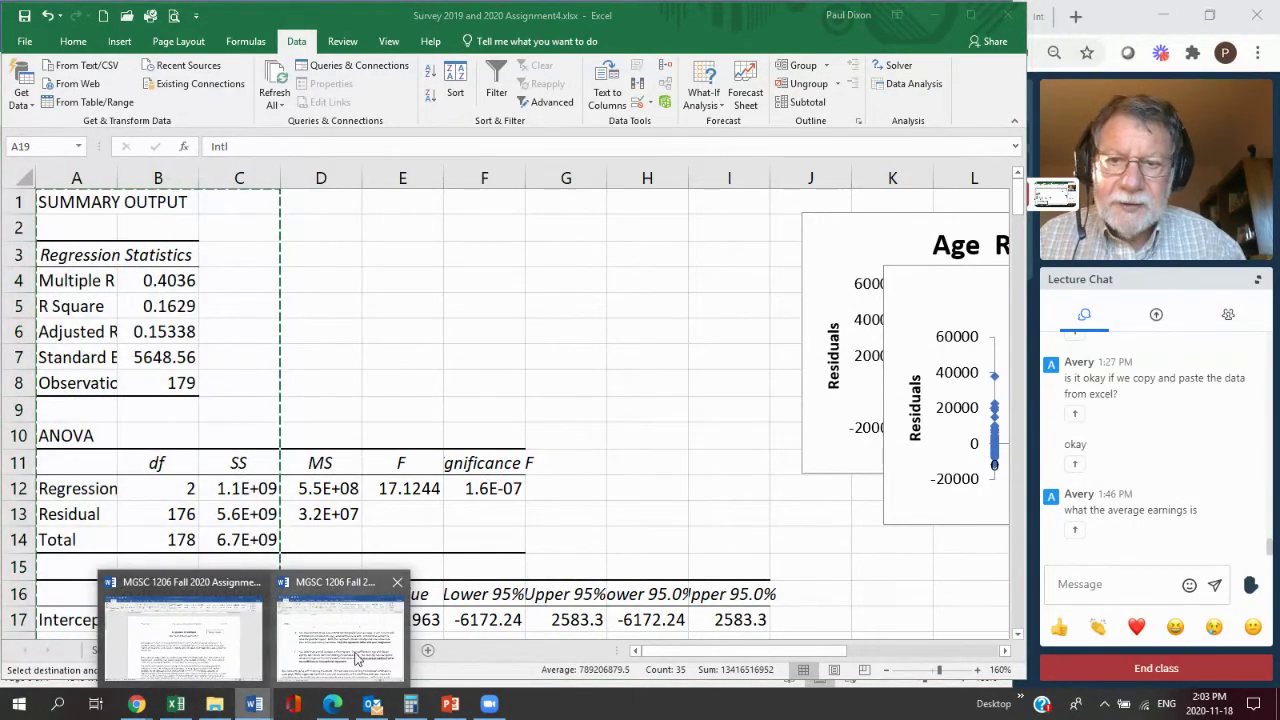
click(357, 655)
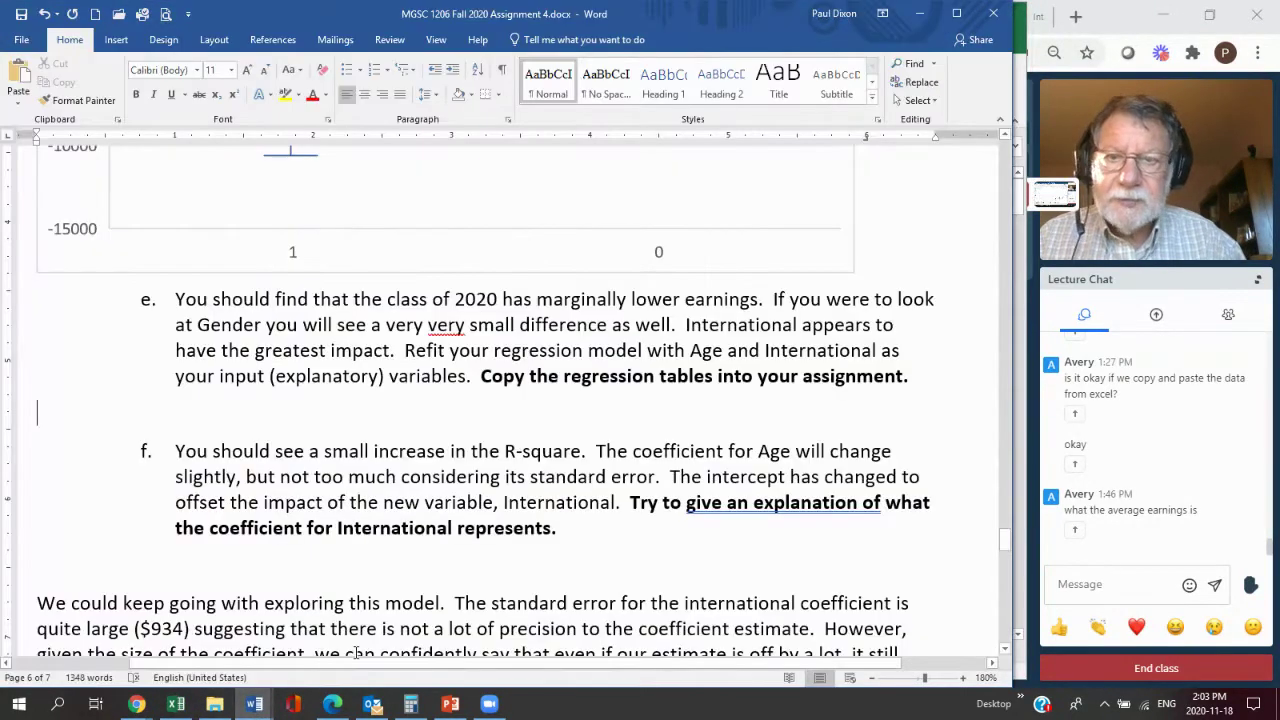
click(313, 411)
key(ctrl+v)
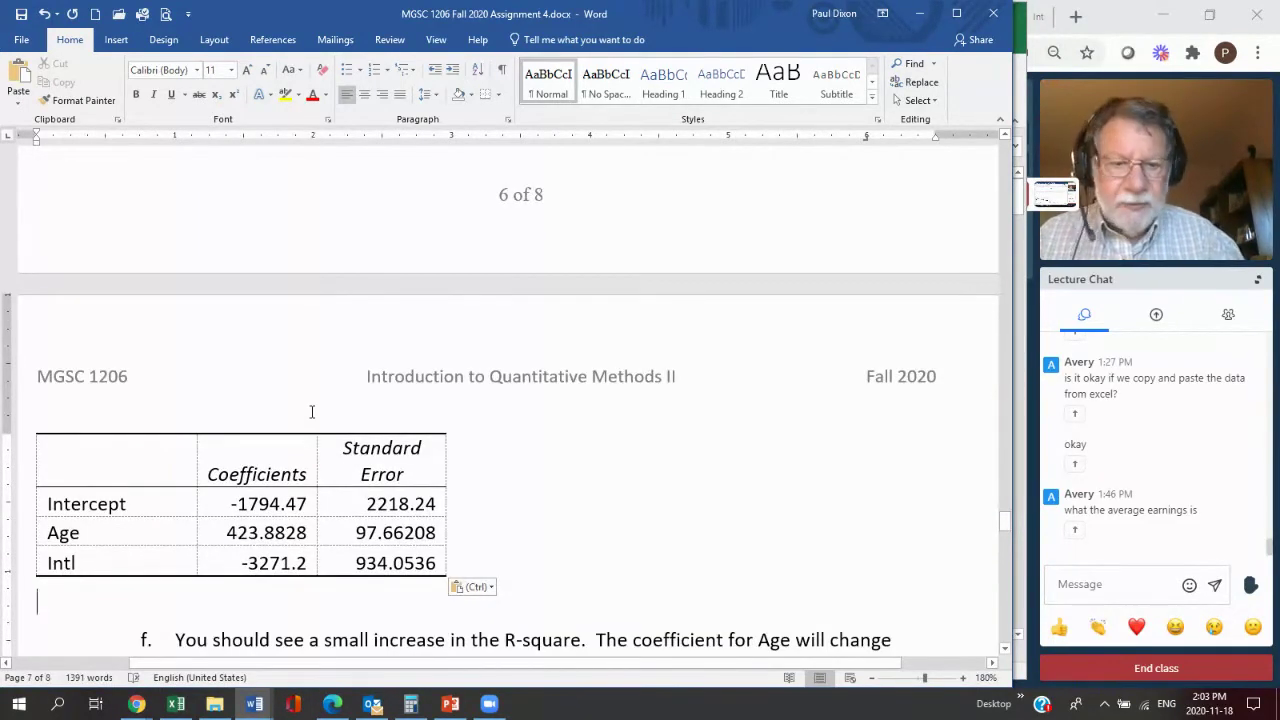
Add a line reading "Summer$" below the pasted coefficients table and make it bold.
key(Return)
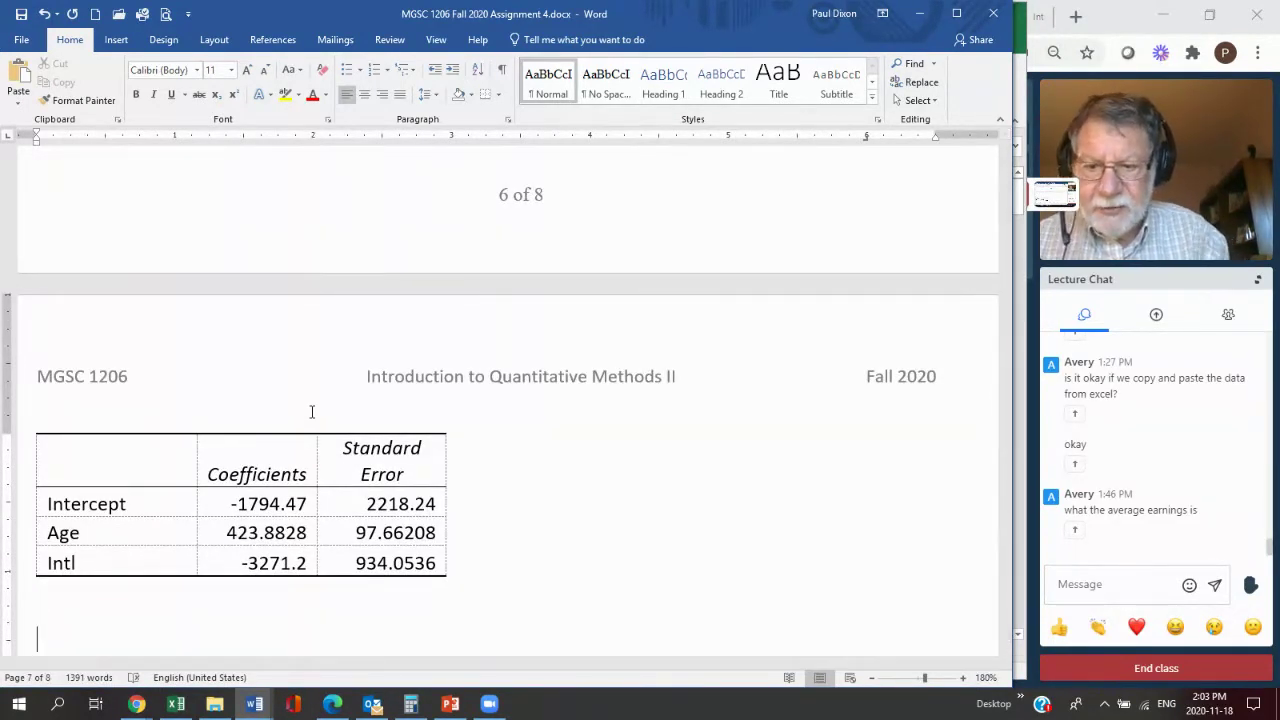
text(Su)
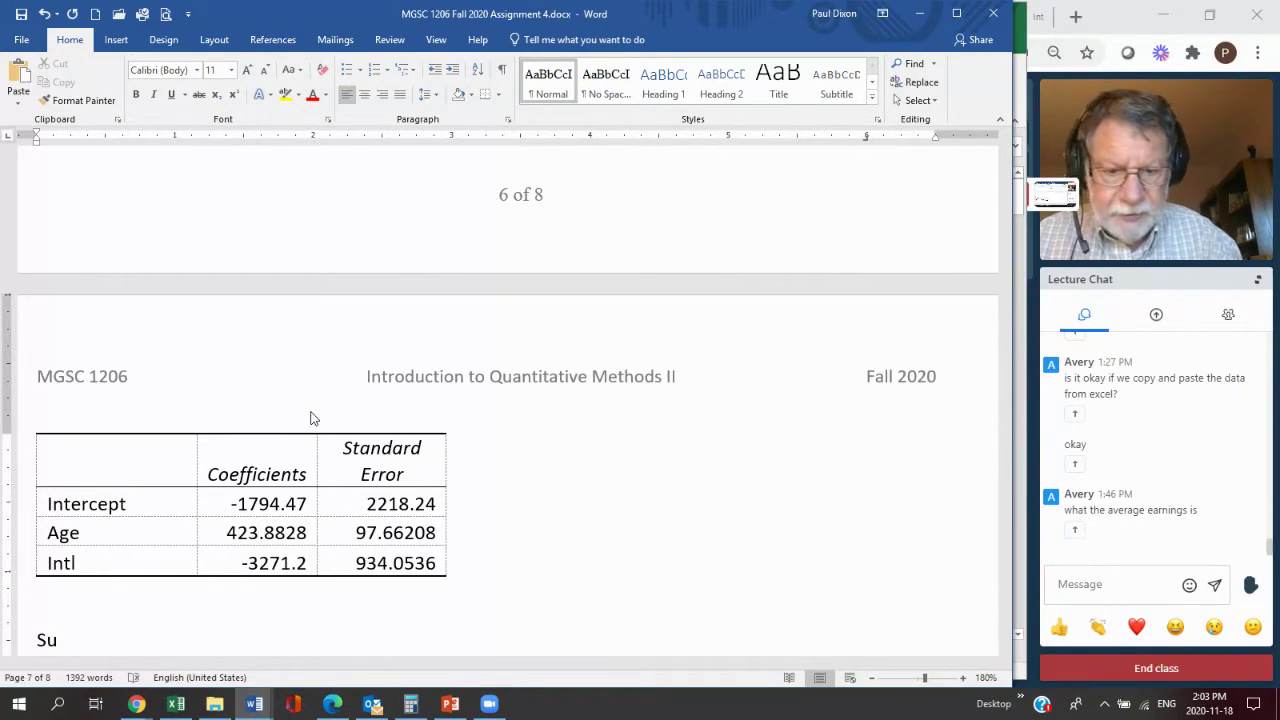
text(mmer)
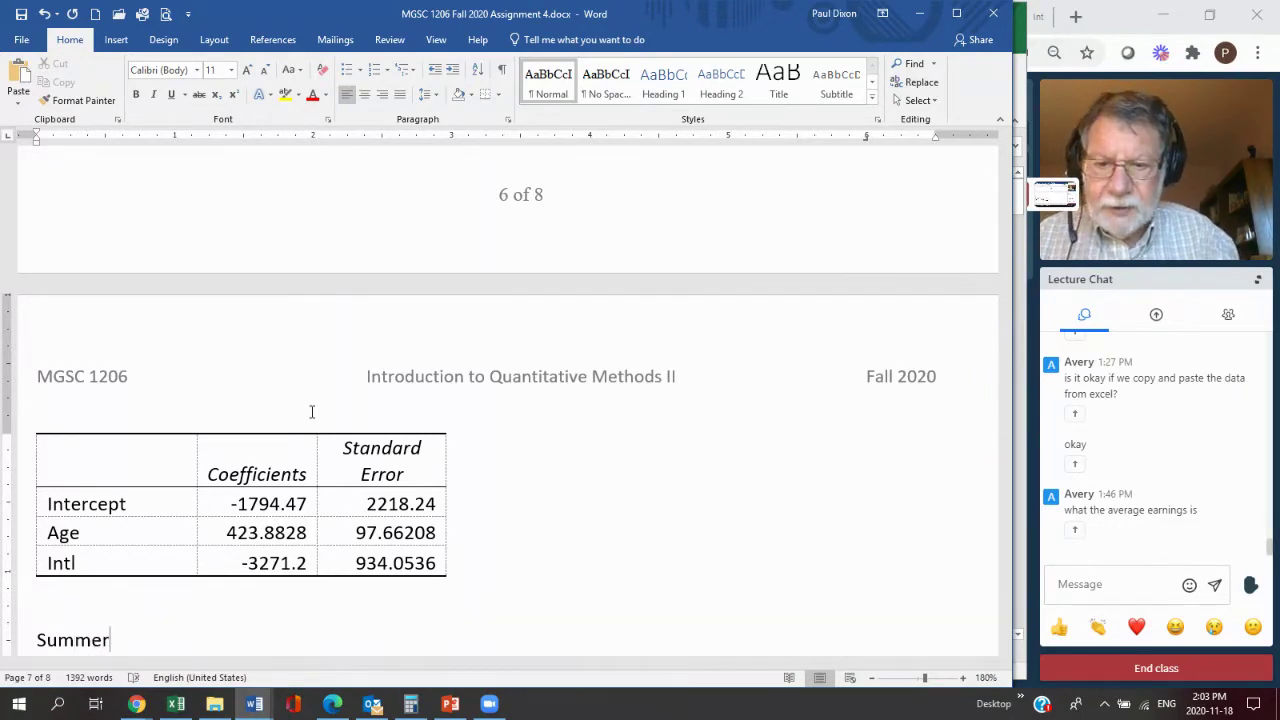
text($)
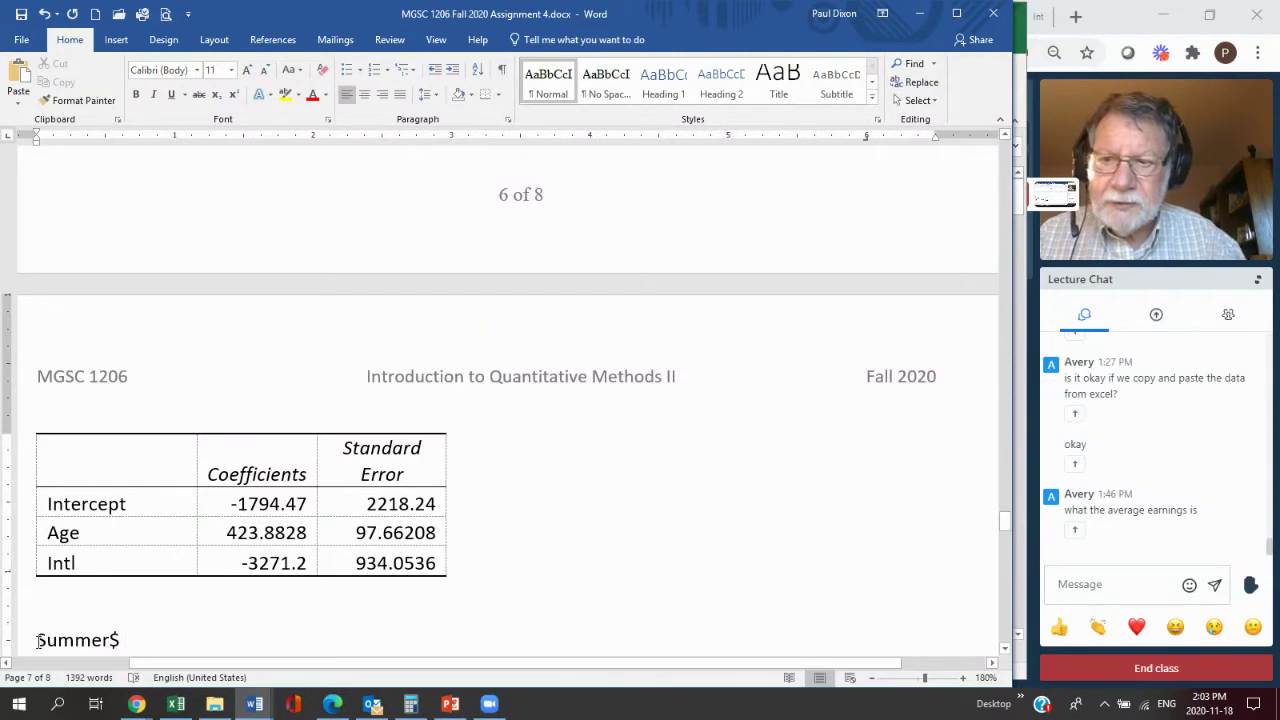
drag(38, 640, 241, 541)
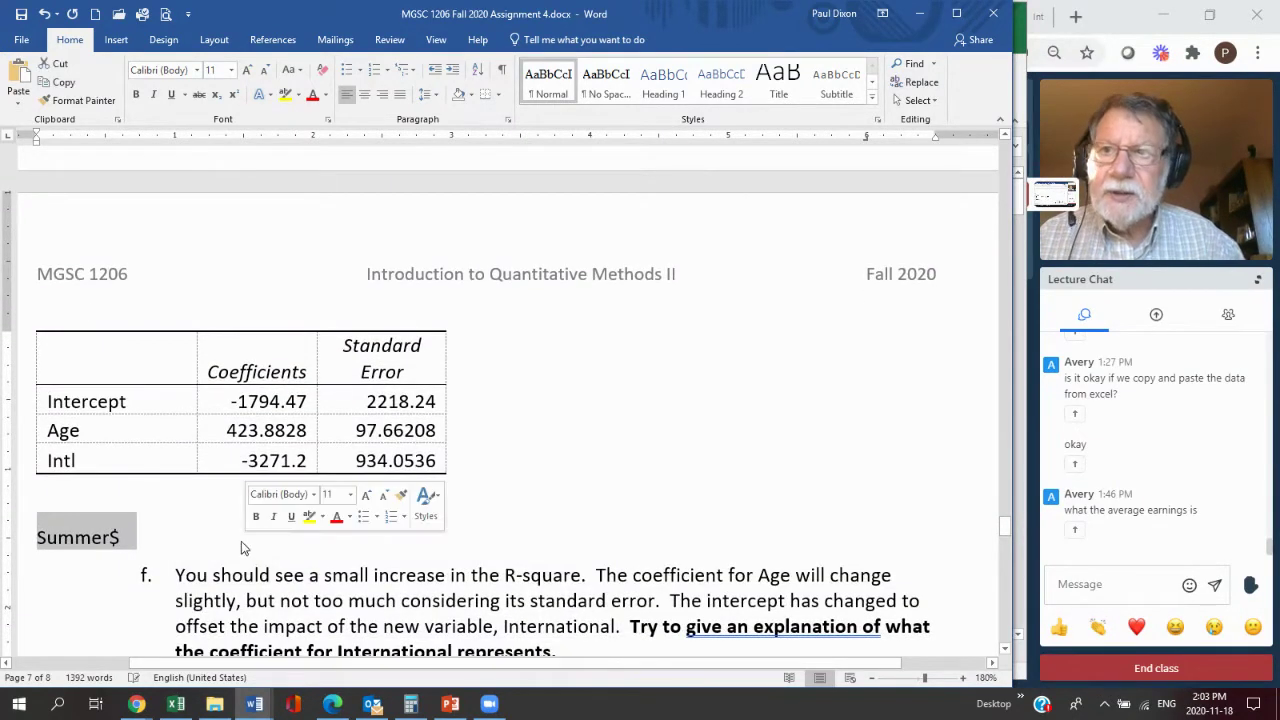
click(136, 94)
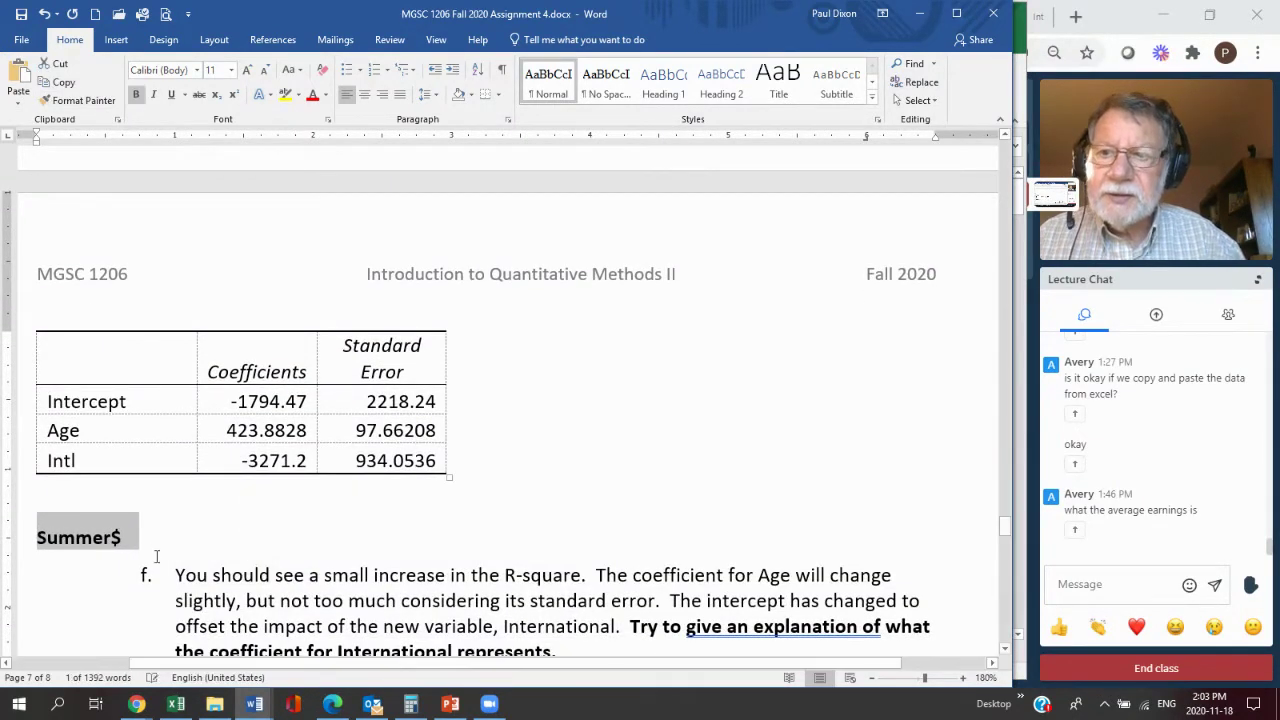
Complete the bold "Summer$" line below the coefficients table as the regression equation "Summer$ = -1794 + 423.88Age -3271Intl".
click(150, 540)
text(= )
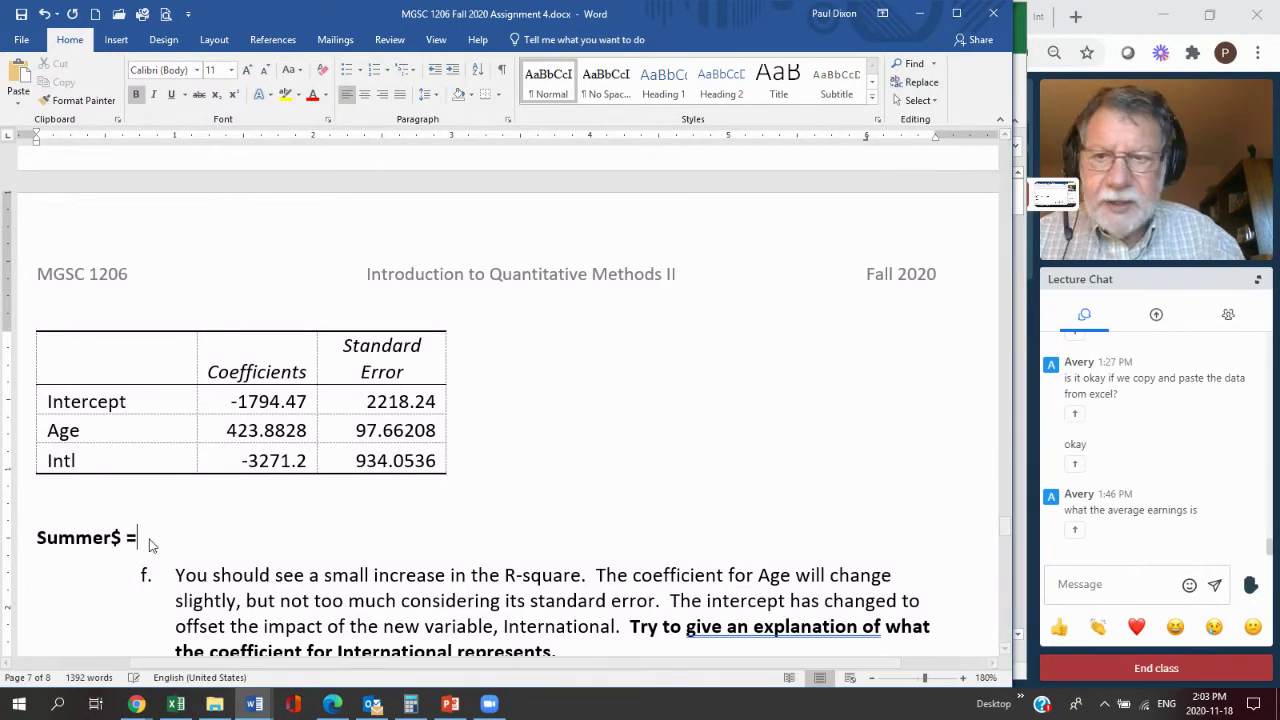
text(-)
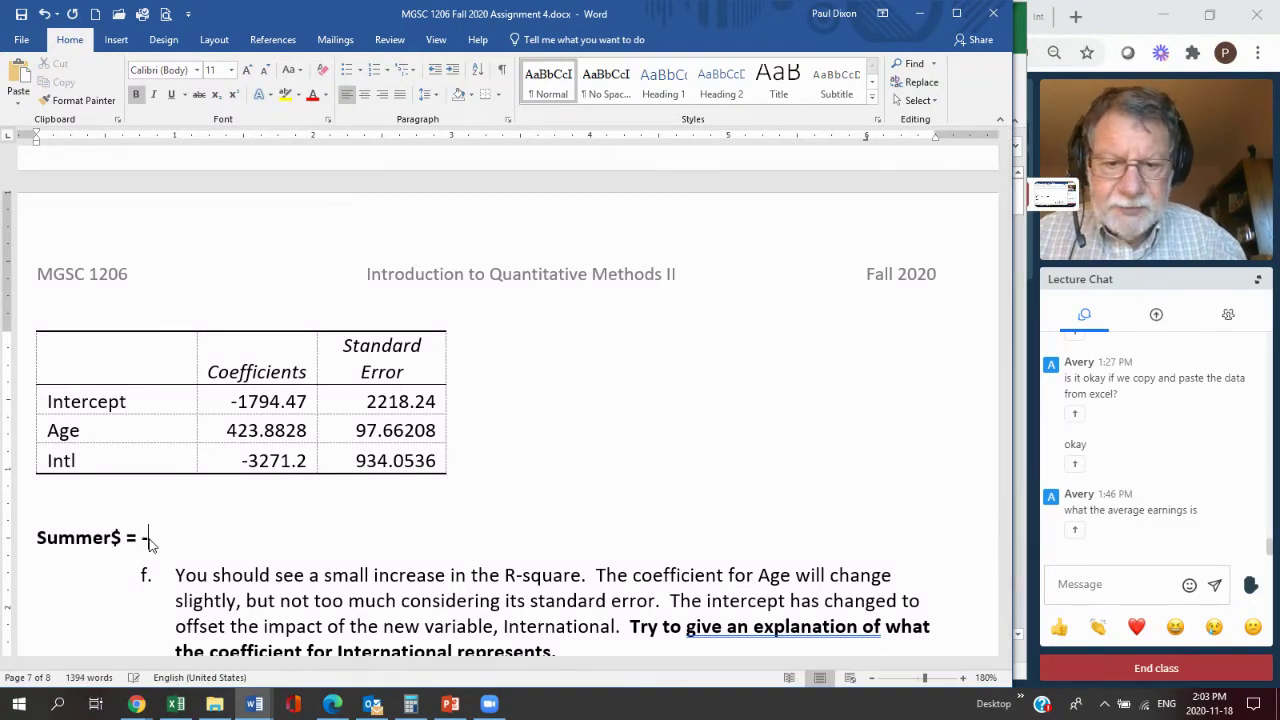
text(17)
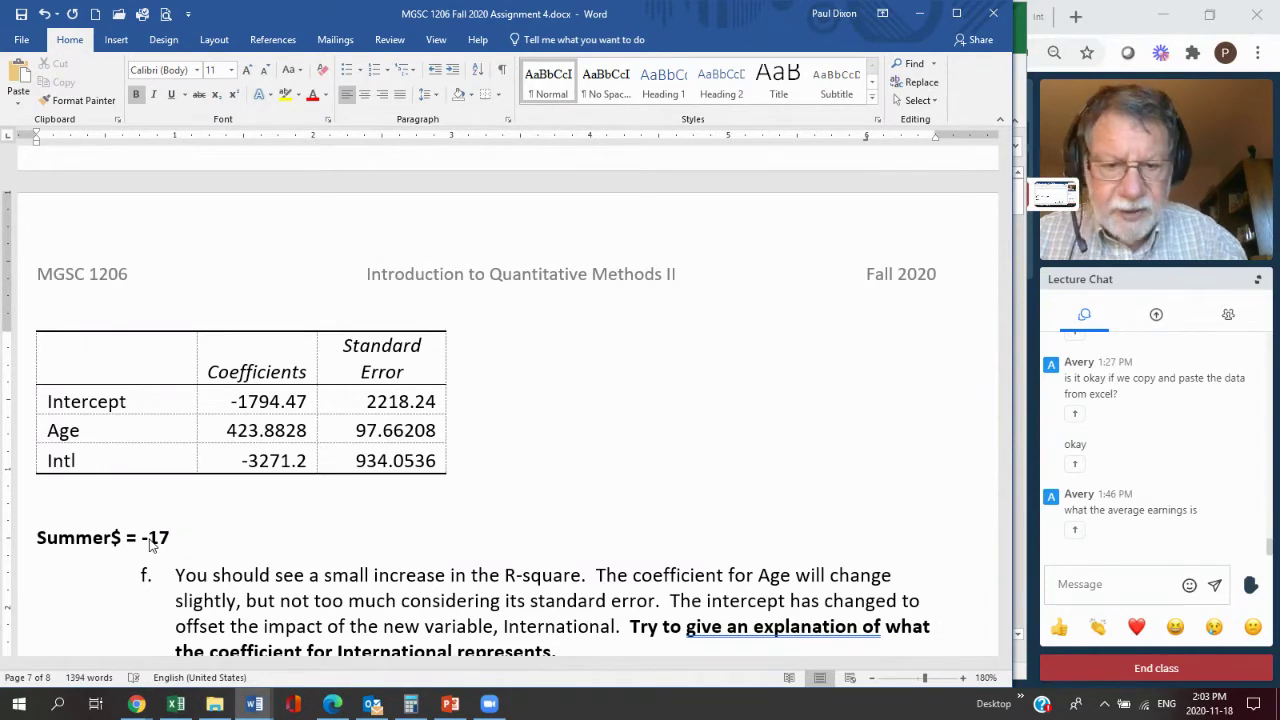
text(94)
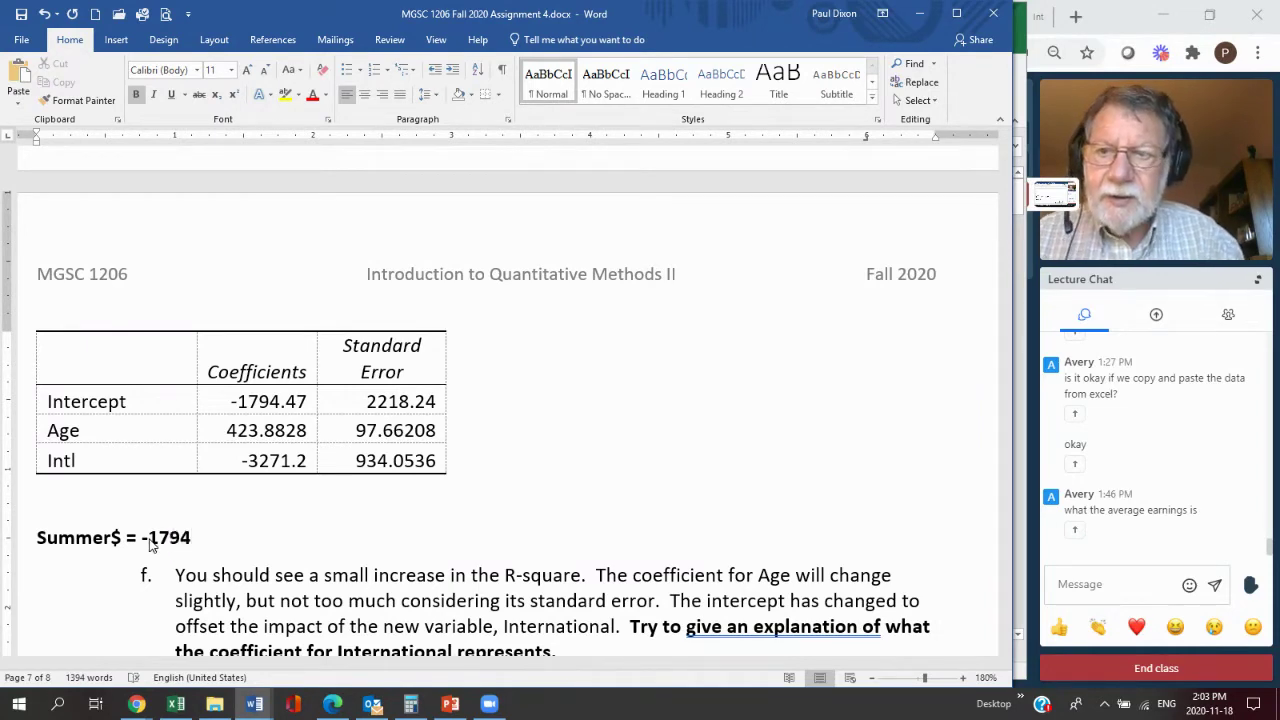
text( + )
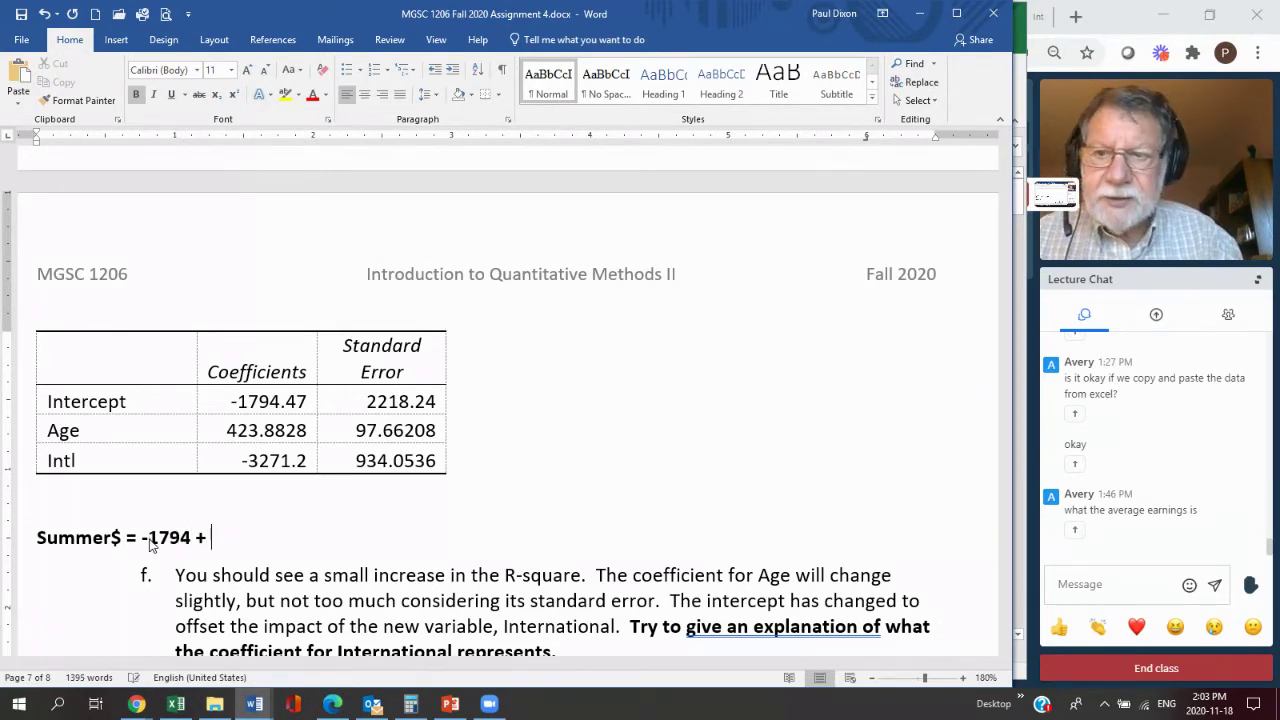
text(423)
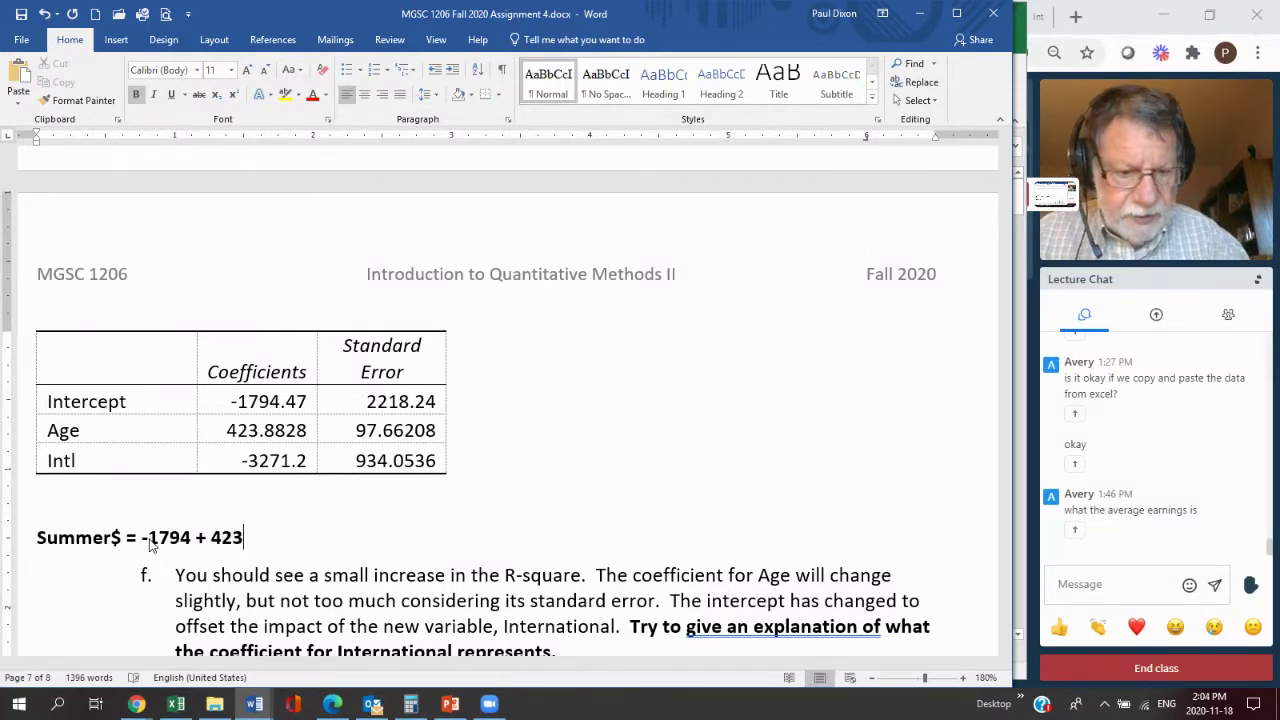
text(.88A)
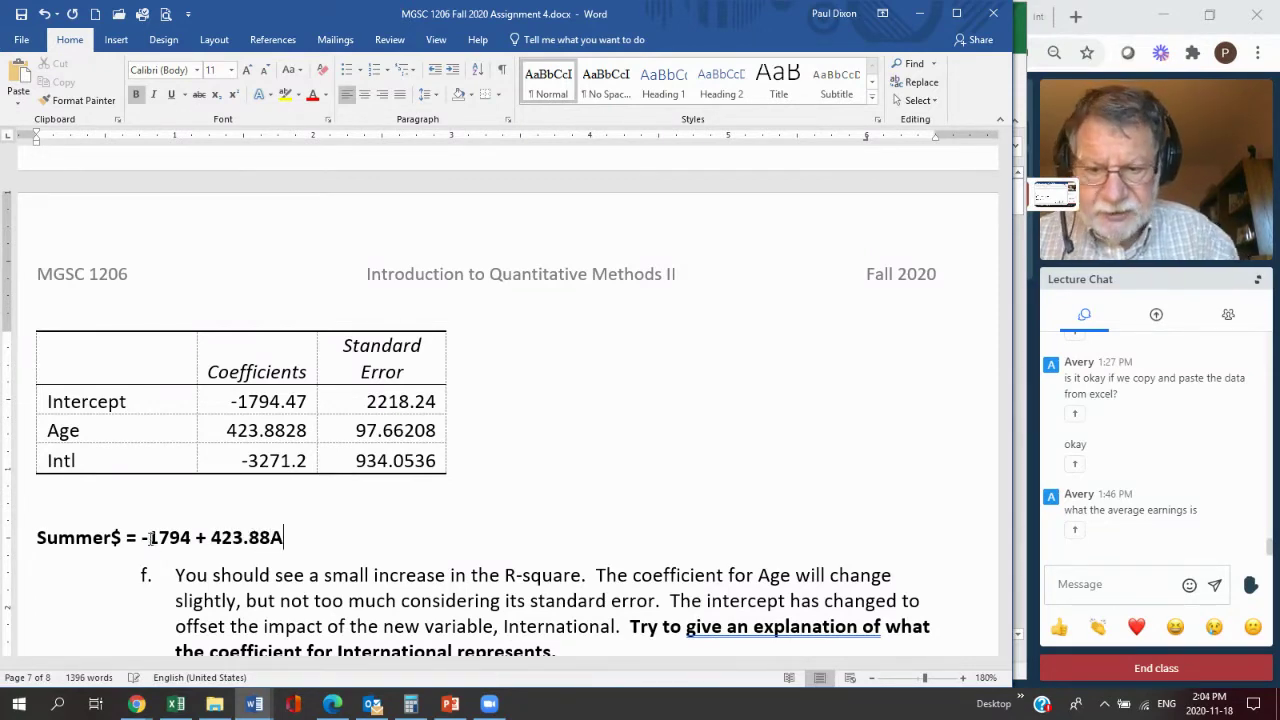
text(ge)
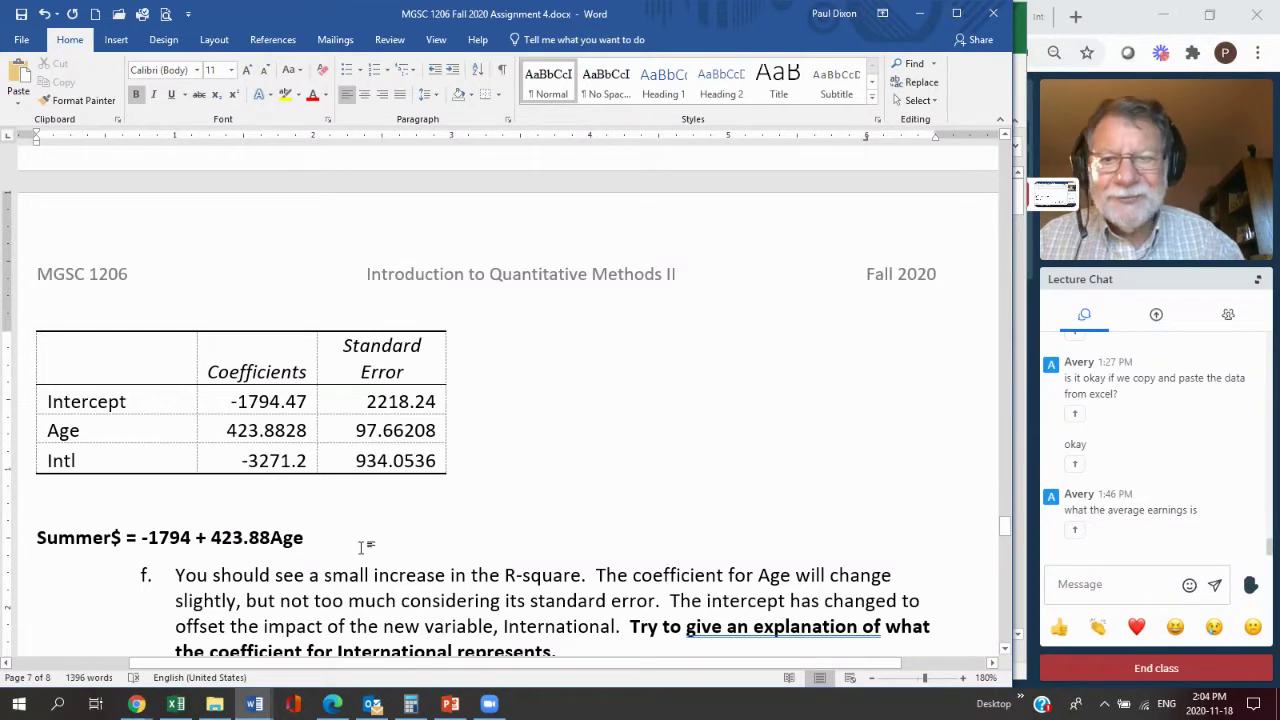
text(-)
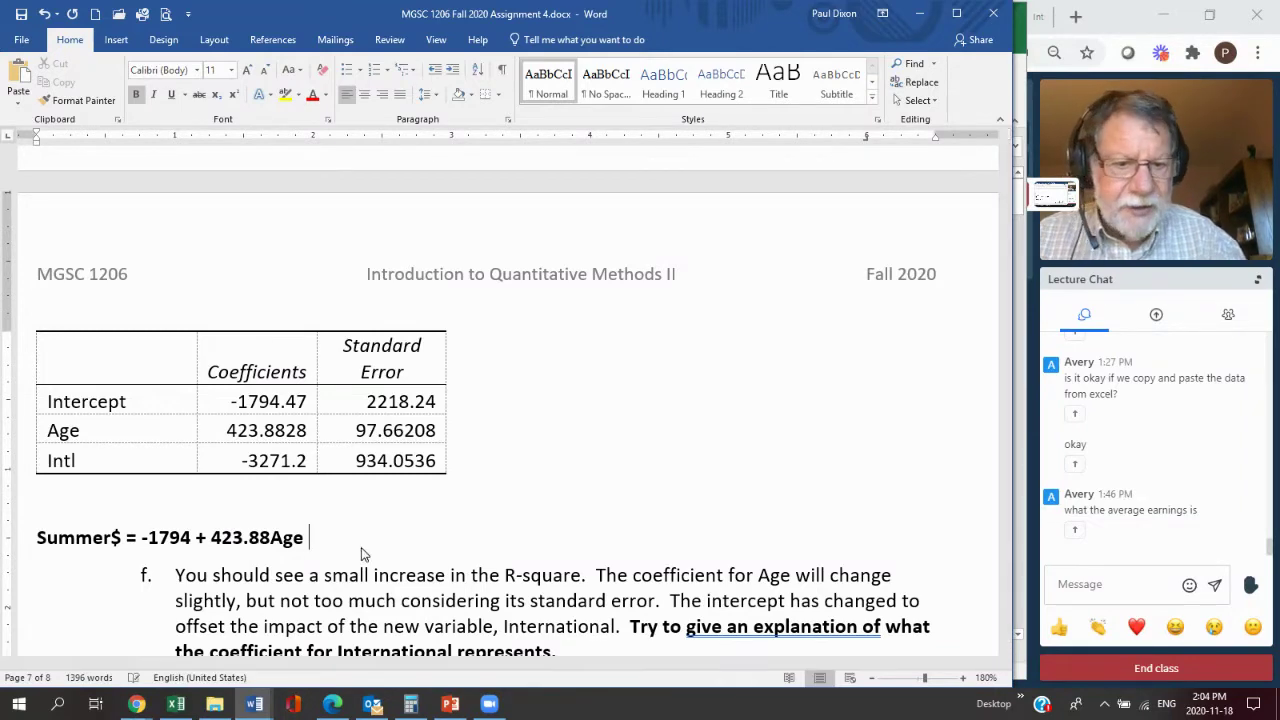
text(3)
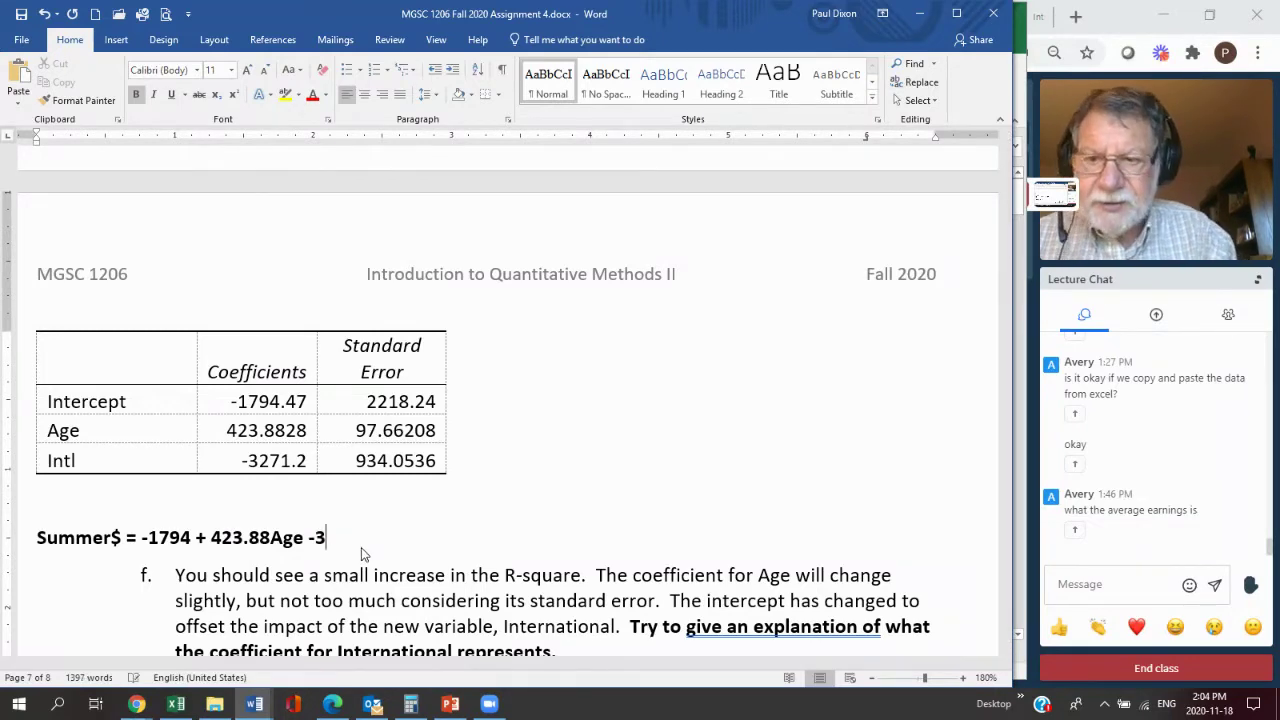
text(27)
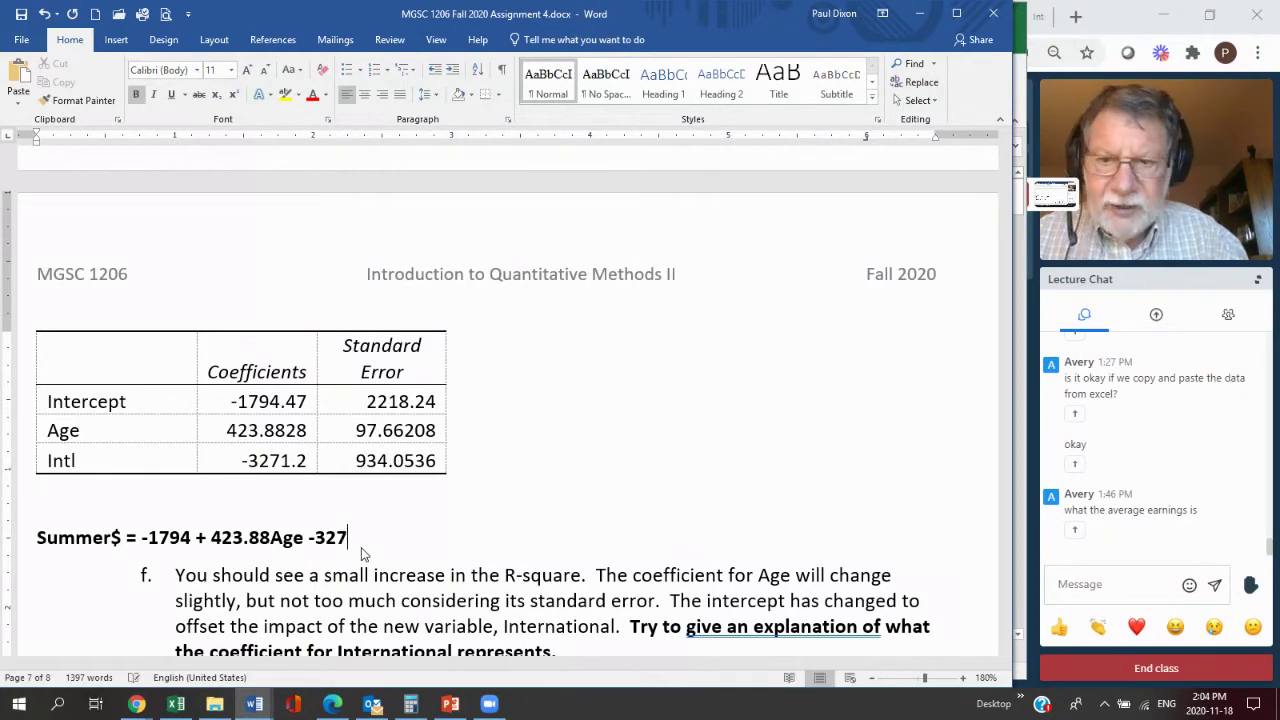
text(1Intl)
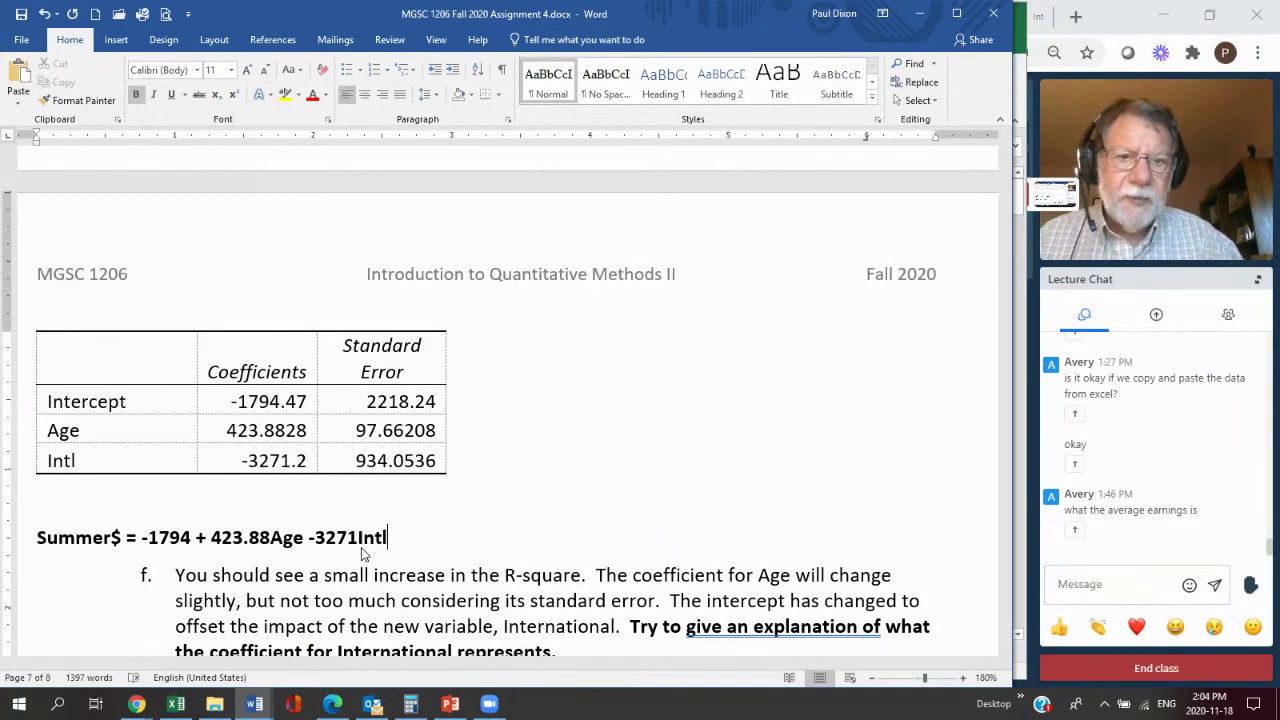
Start a new line directly below the regression equation with the text "Canadian Intl".
key(Return)
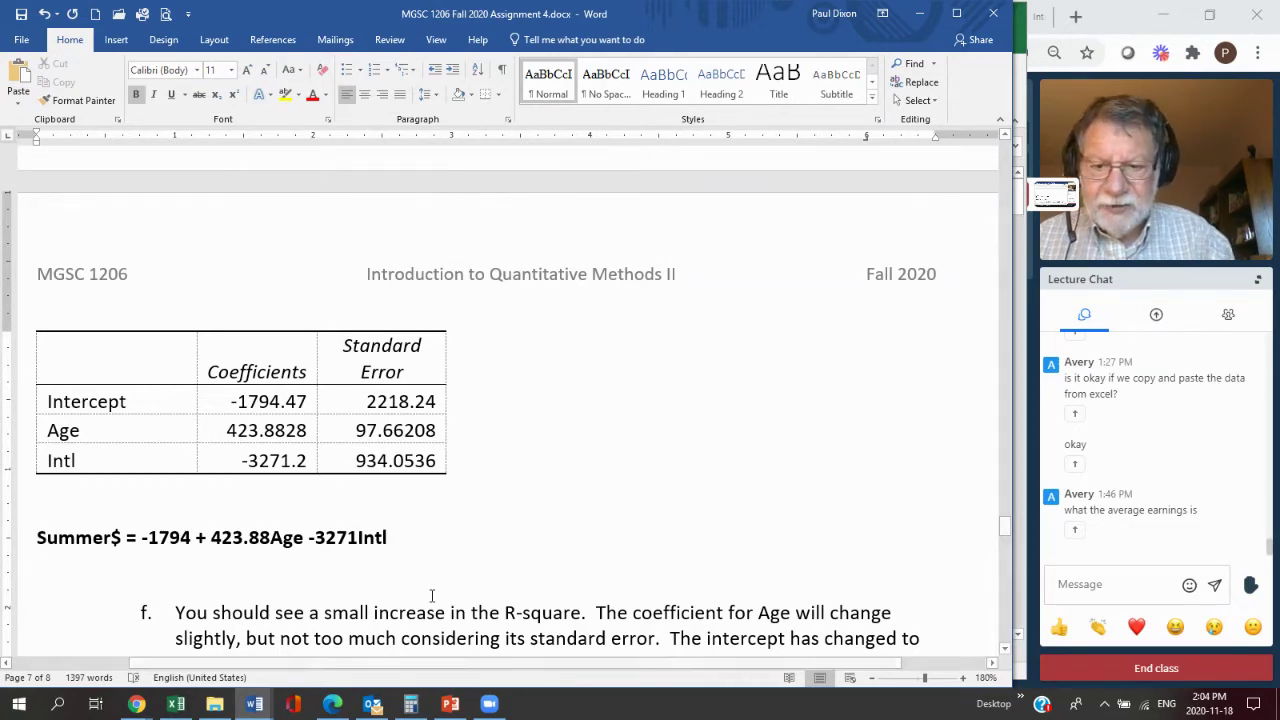
text(Canadian)
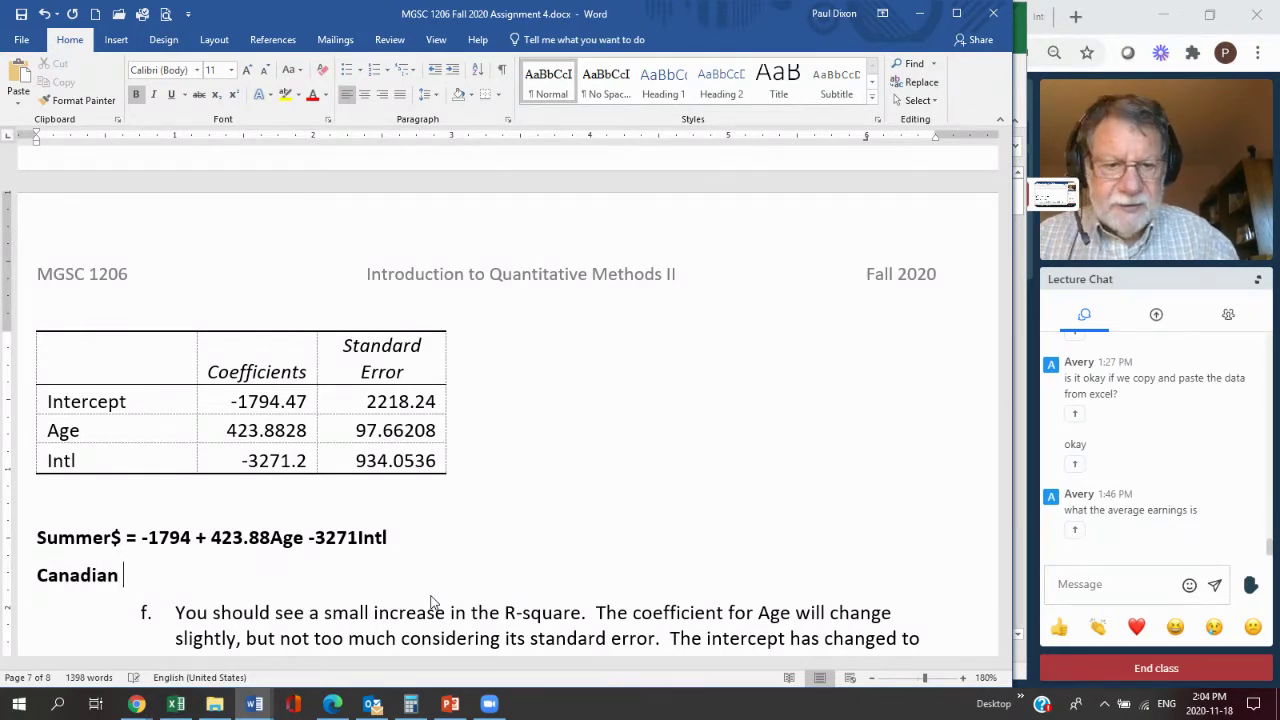
text( I)
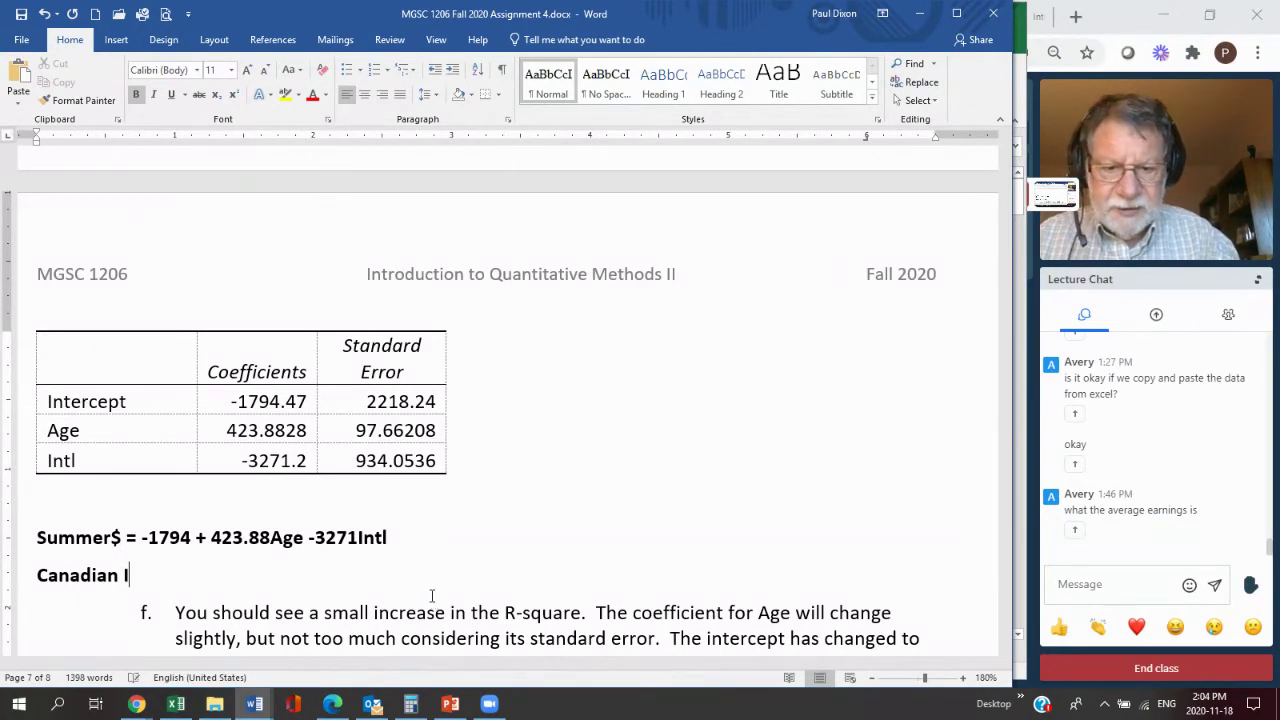
text(ntl)
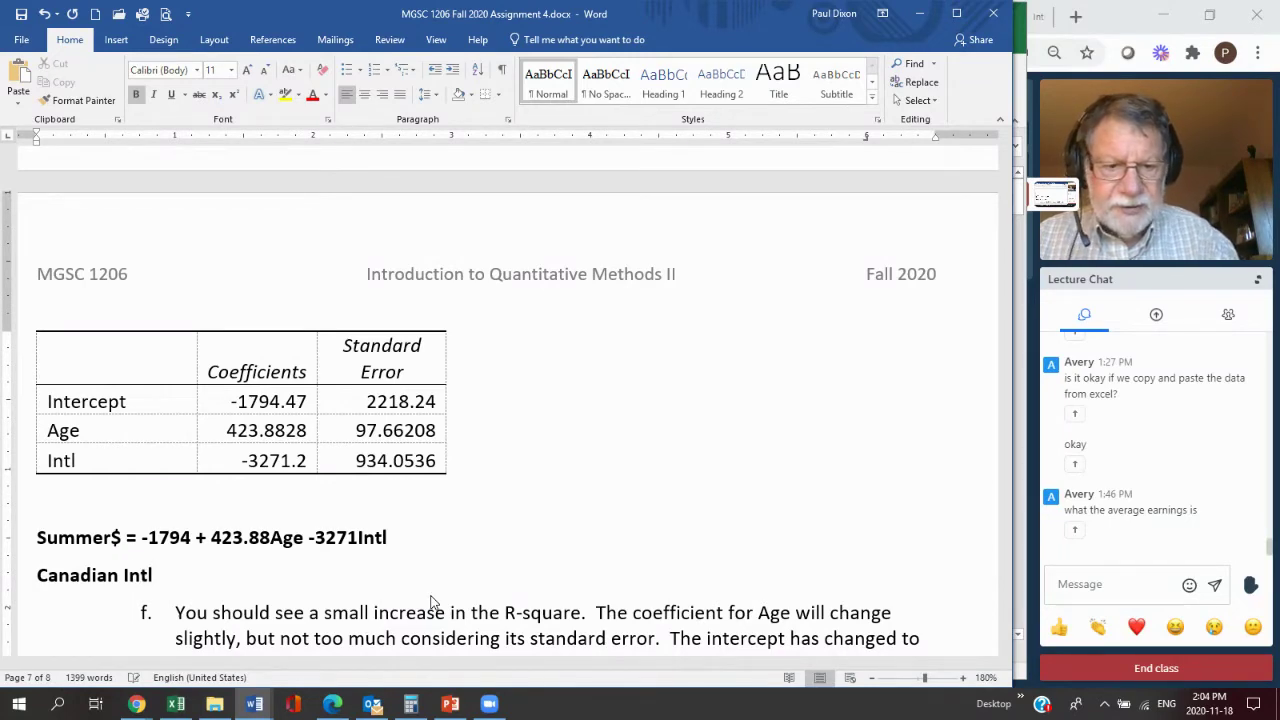